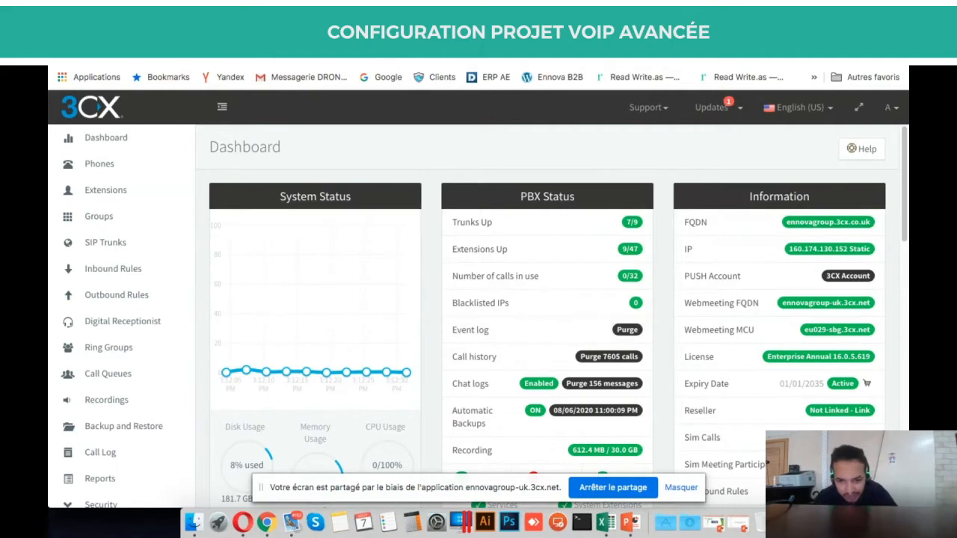
Look over the Dashboard, open the conference details, and glance at the live web meeting.
scroll(602, 309, down, 1)
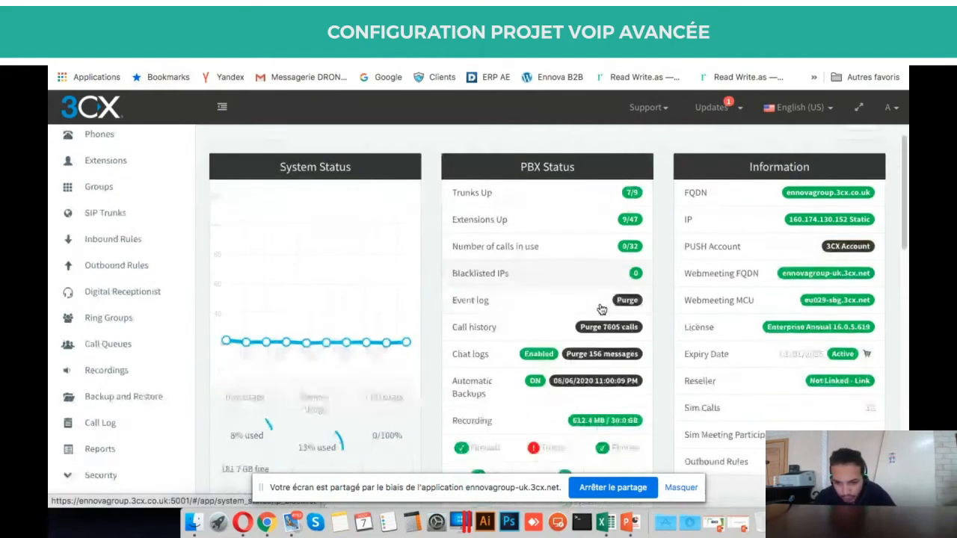
scroll(601, 309, up, 1)
scroll(647, 341, down, 1)
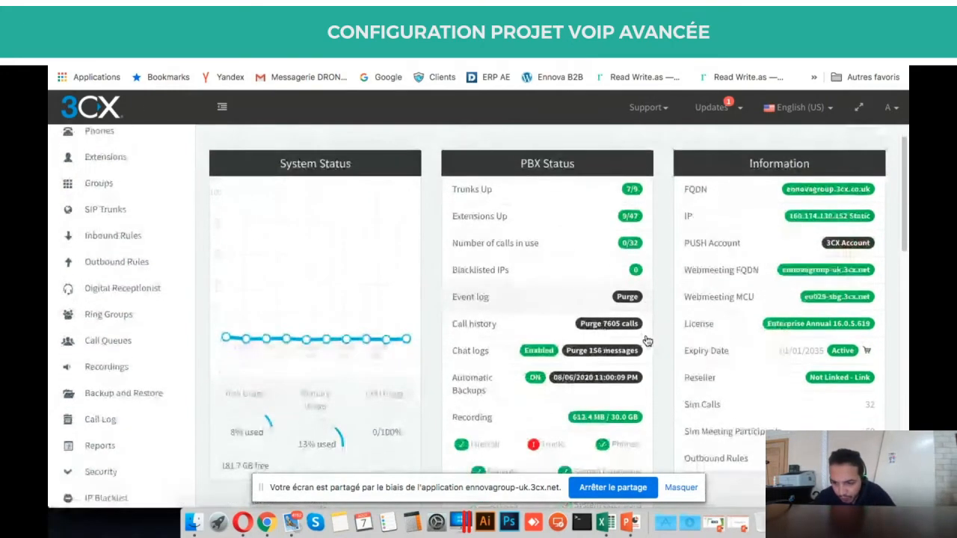
scroll(647, 341, up, 1)
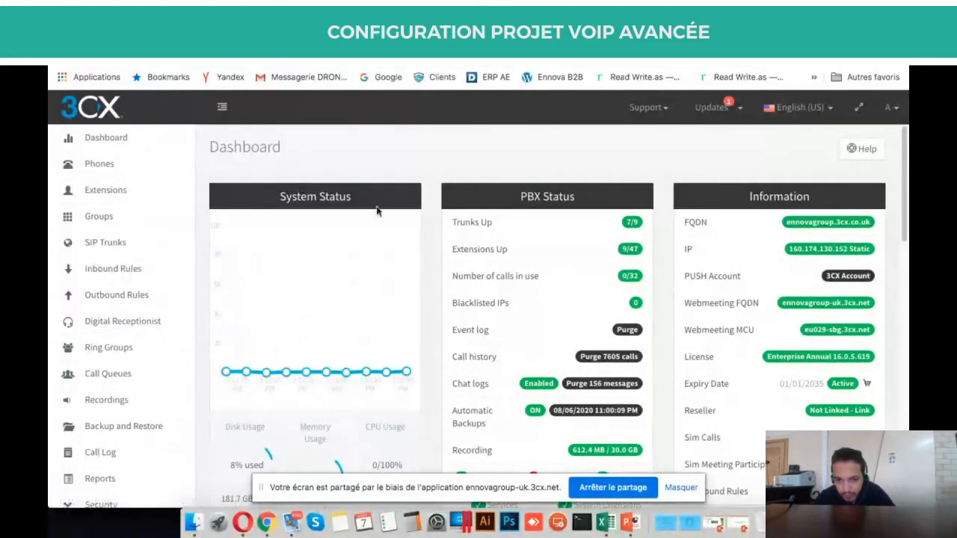
scroll(363, 199, down, 1)
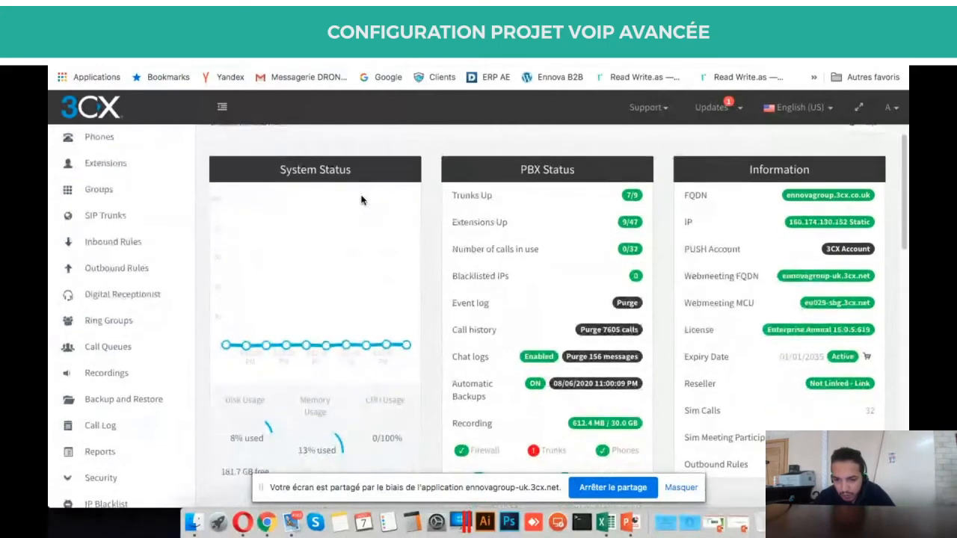
scroll(362, 199, up, 1)
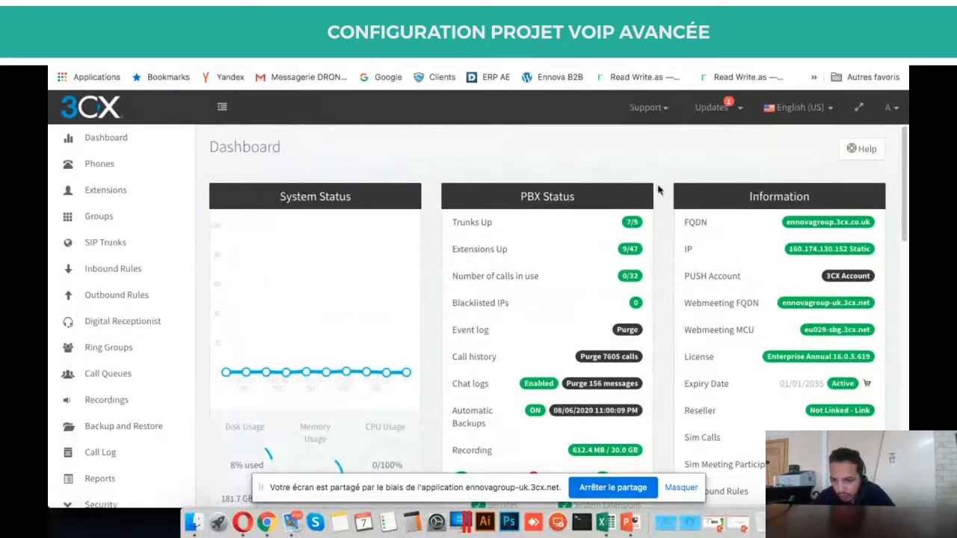
scroll(803, 276, down, 2)
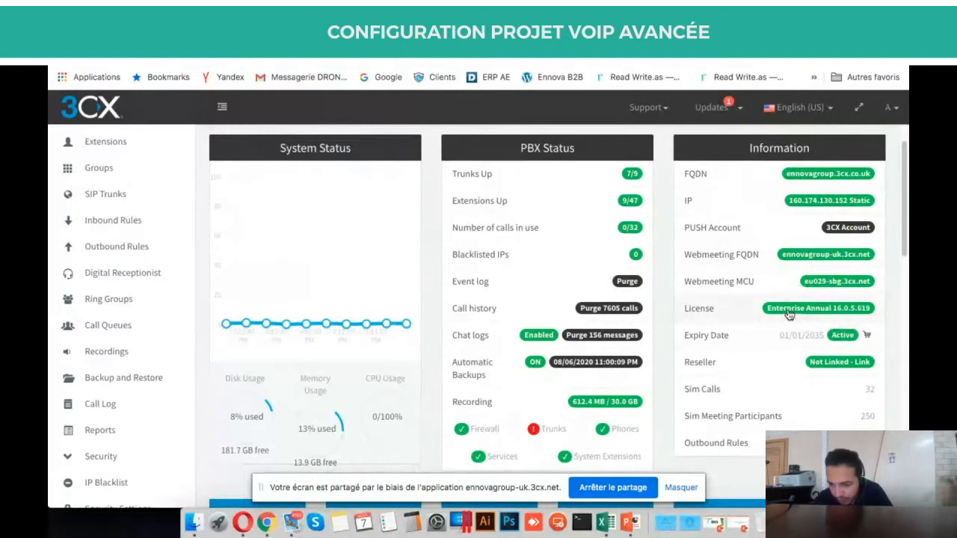
scroll(605, 242, down, 1)
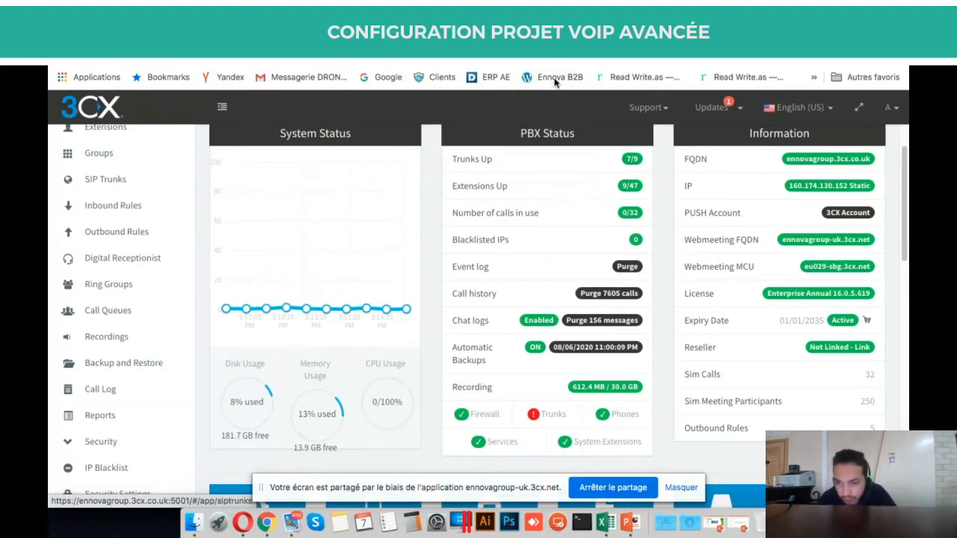
click(544, 27)
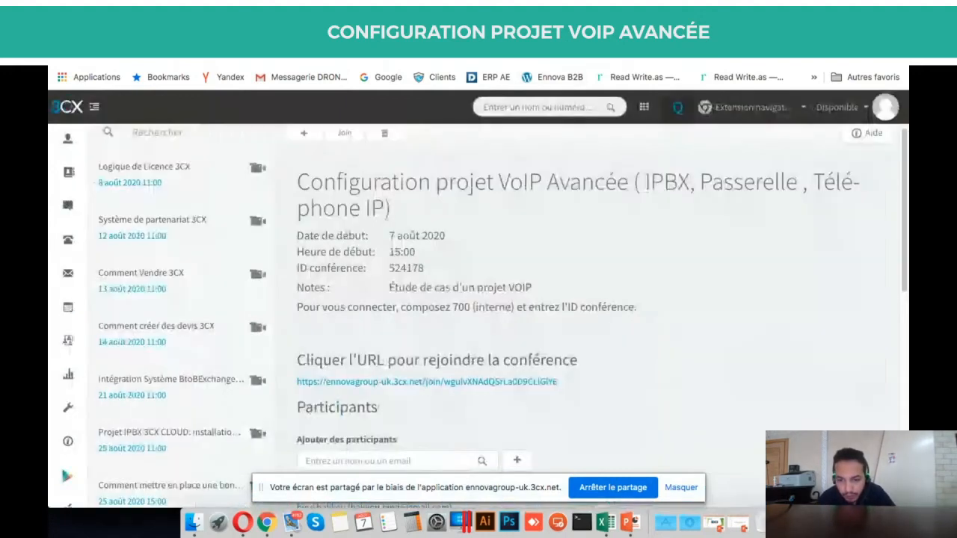
click(371, 28)
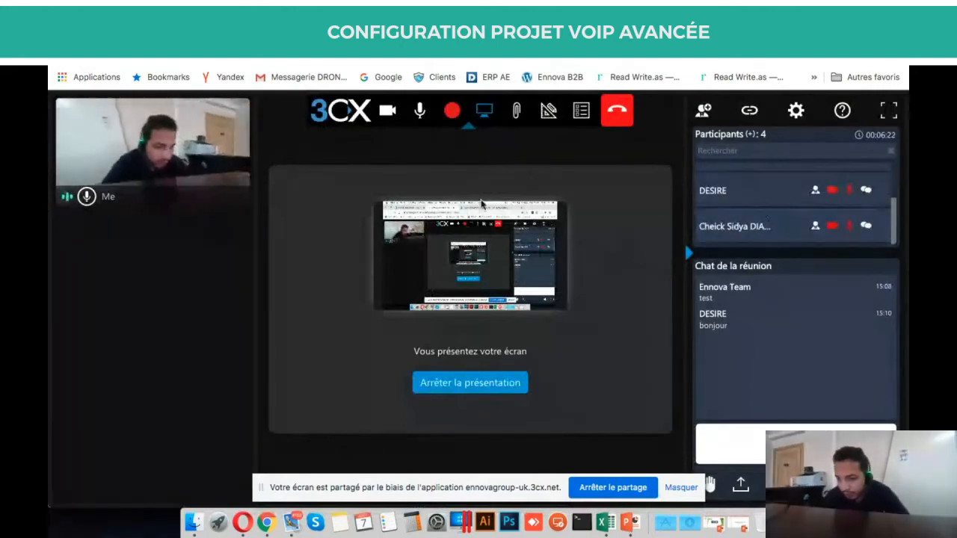
click(488, 31)
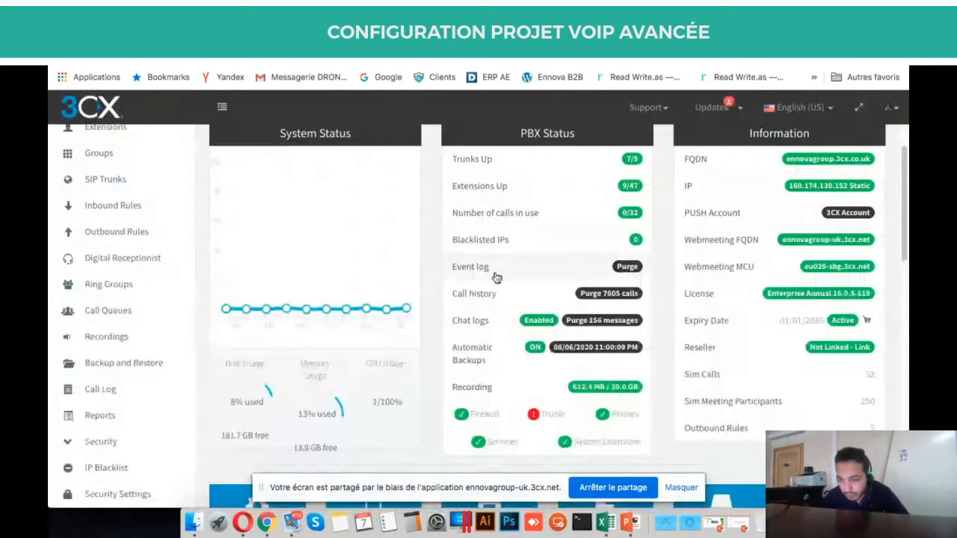
Scroll through the Dashboard to review backups, chat logs and recording storage (612.4 MB of 30.0 GB).
scroll(495, 275, down, 1)
scroll(487, 234, up, 1)
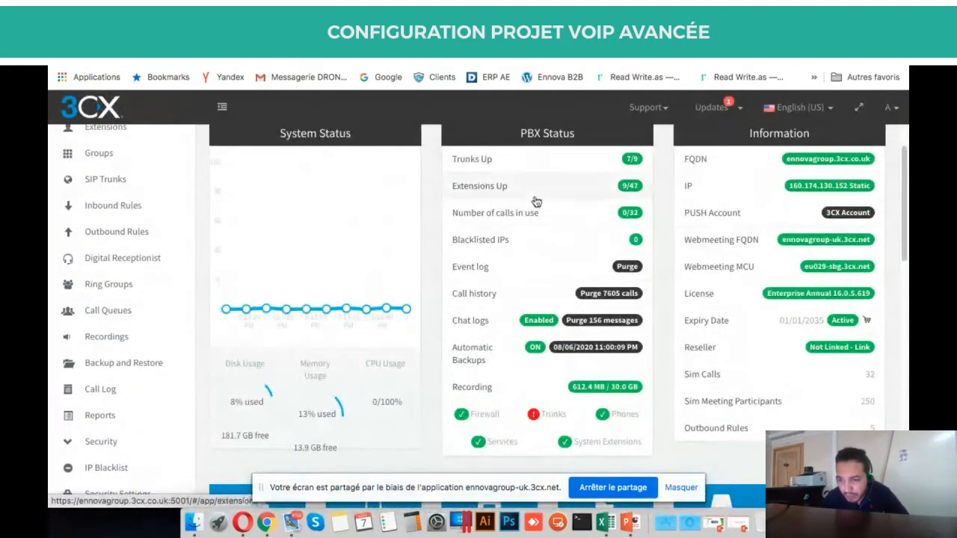
scroll(535, 199, down, 1)
scroll(553, 187, up, 1)
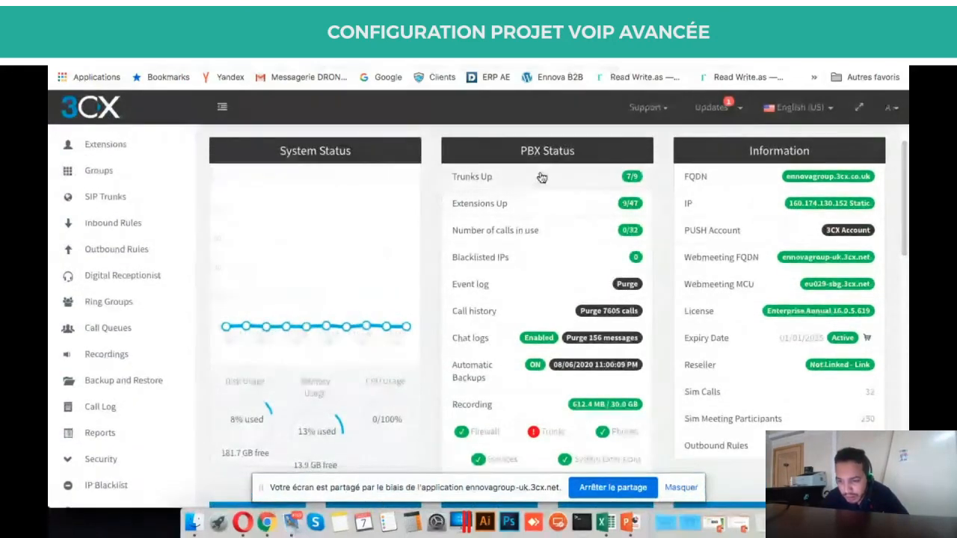
scroll(545, 280, down, 1)
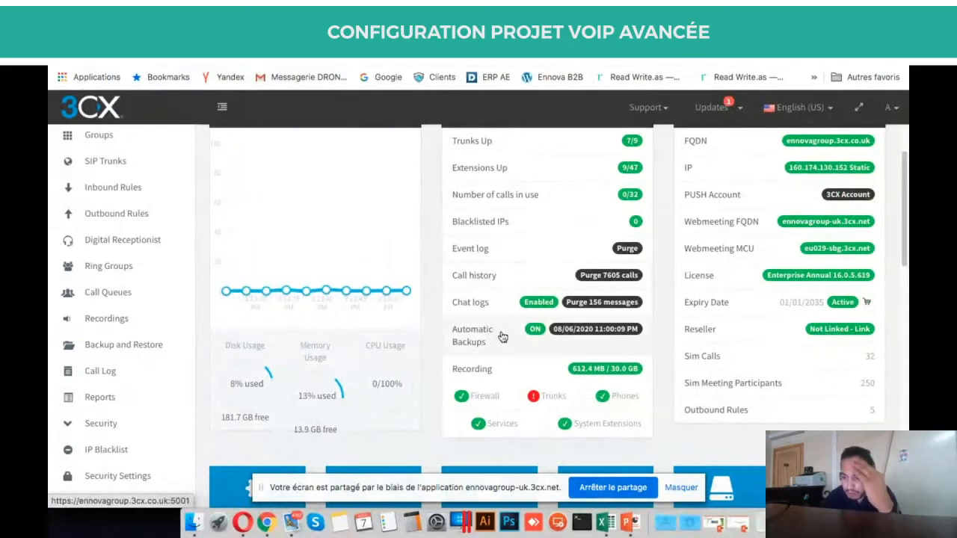
scroll(521, 311, down, 2)
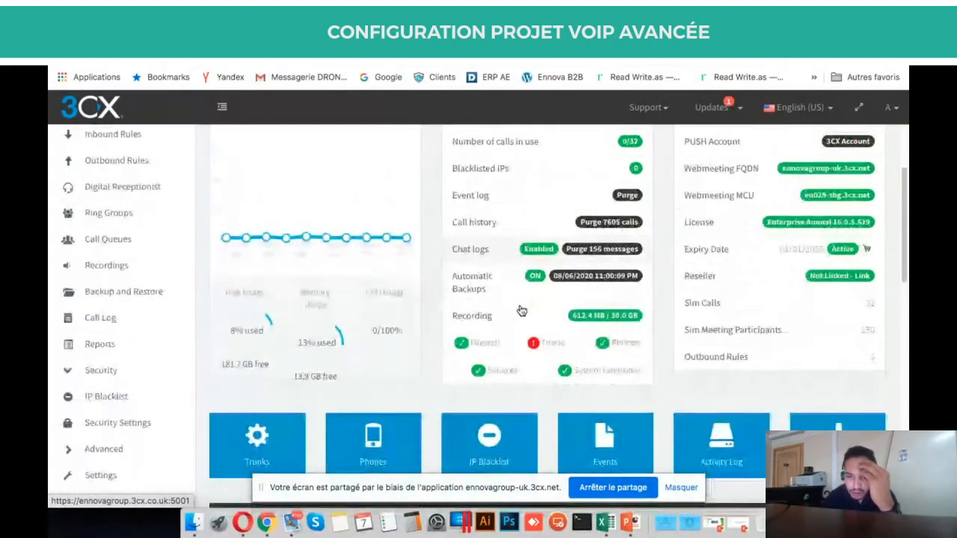
scroll(521, 311, up, 3)
scroll(280, 249, up, 2)
scroll(334, 306, down, 2)
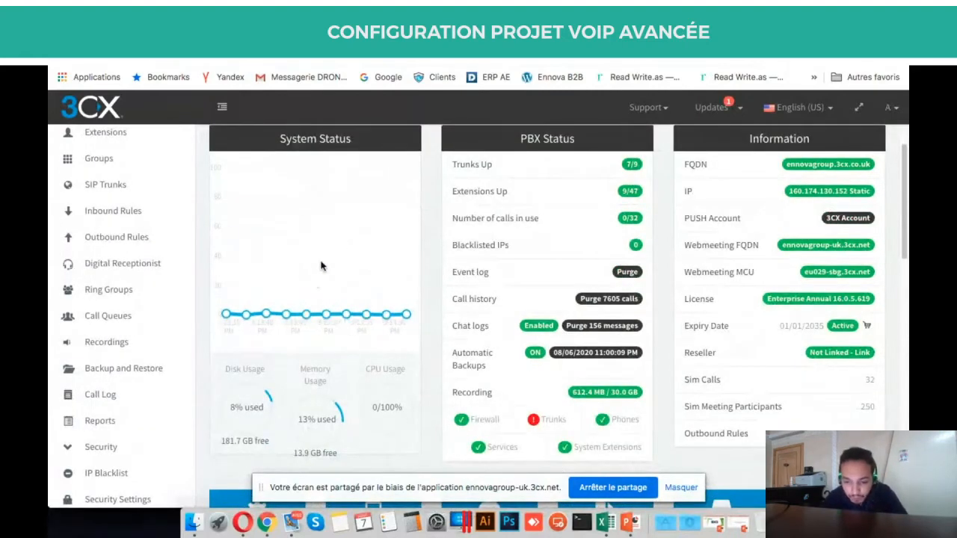
scroll(314, 286, up, 1)
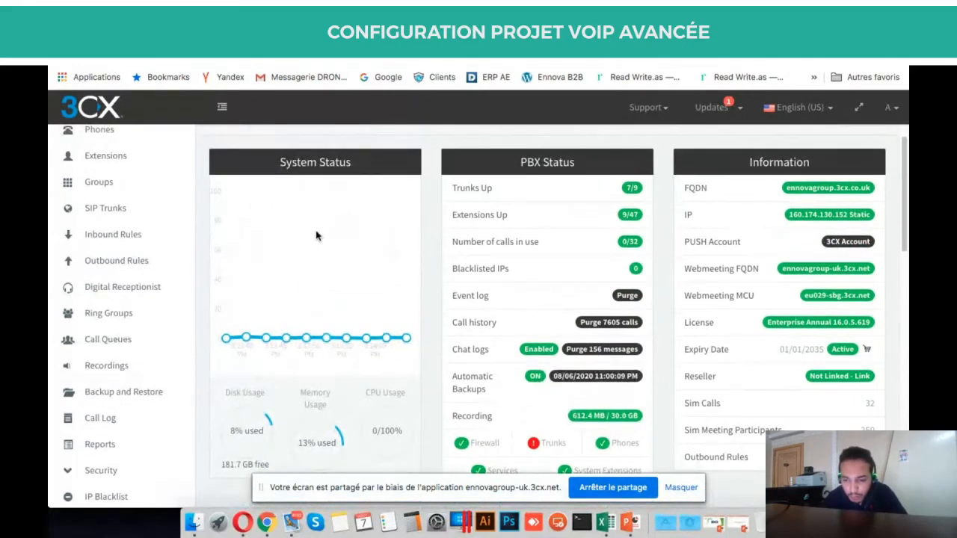
scroll(319, 267, down, 2)
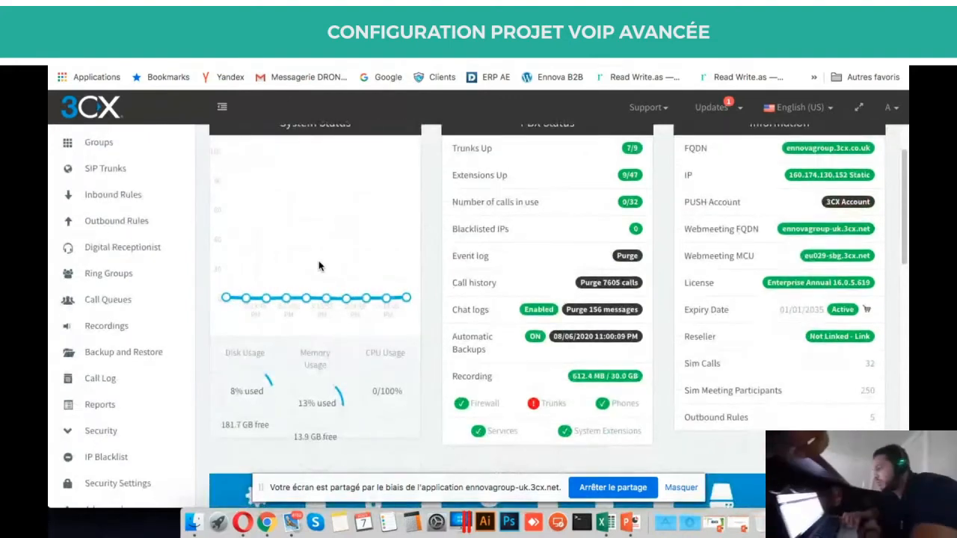
scroll(317, 271, down, 2)
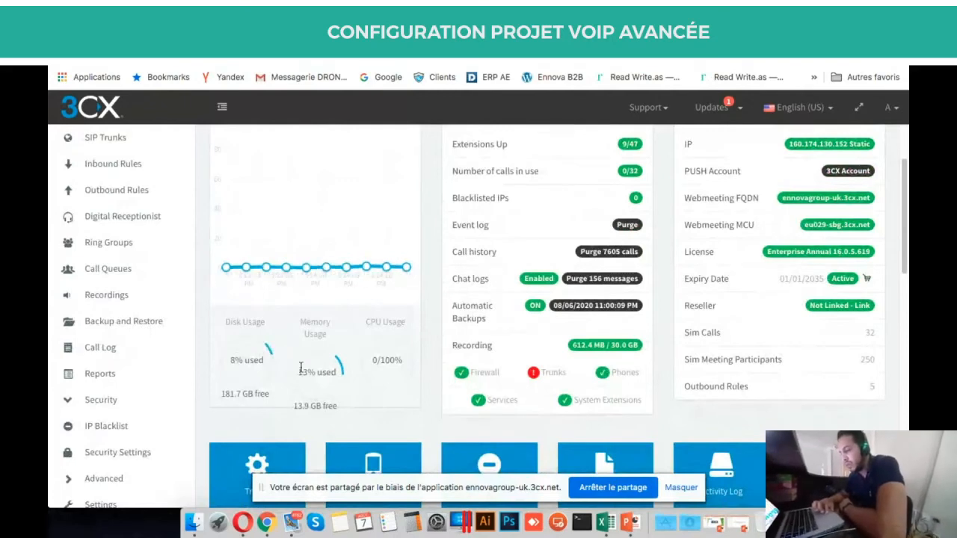
scroll(456, 365, down, 4)
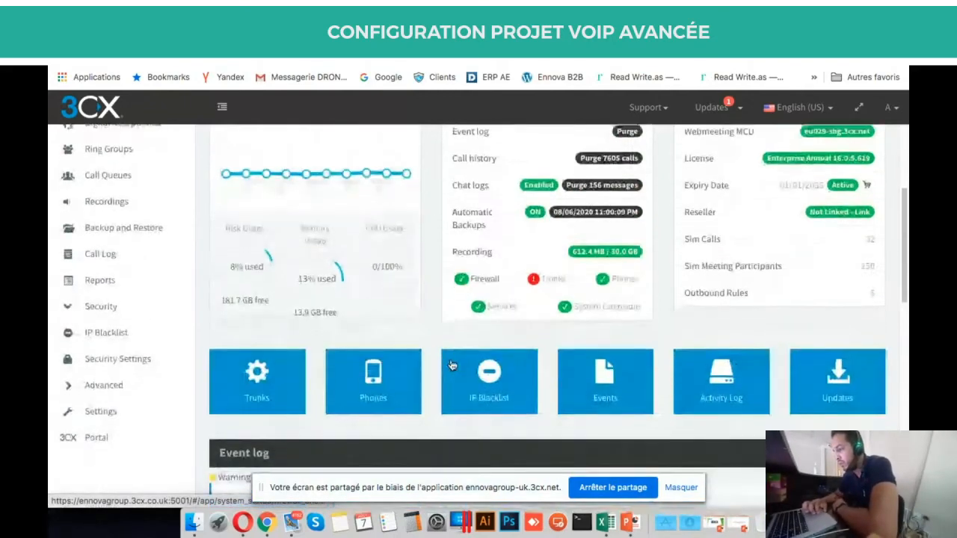
scroll(451, 364, down, 1)
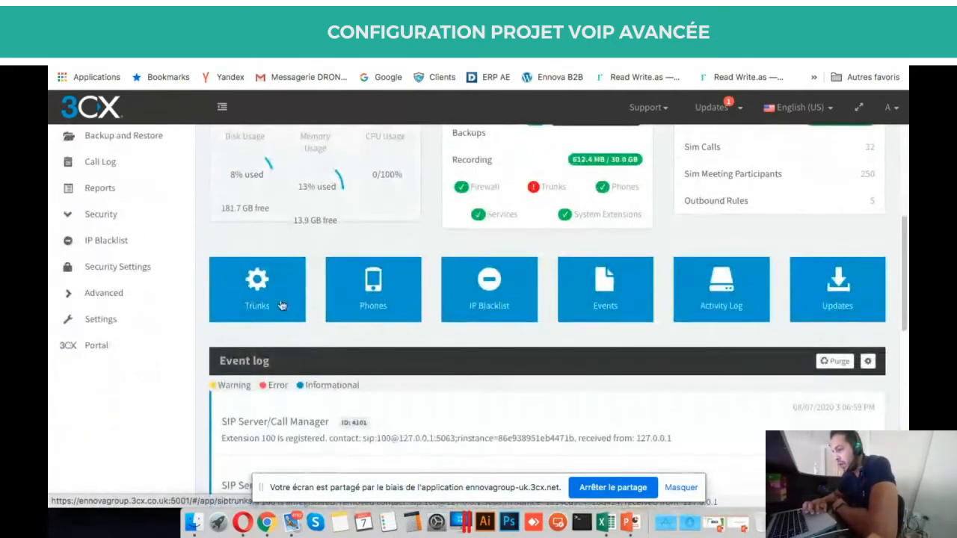
scroll(283, 305, up, 3)
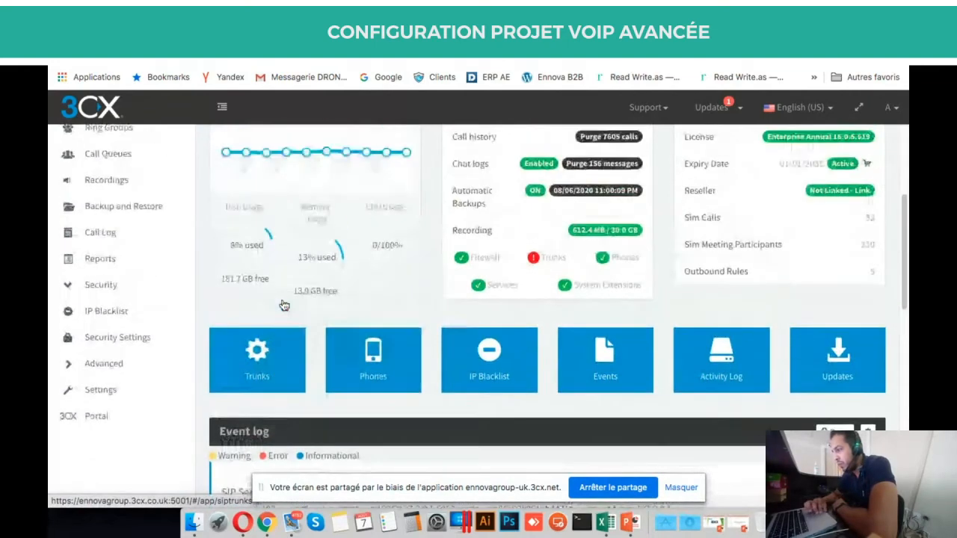
scroll(284, 303, down, 2)
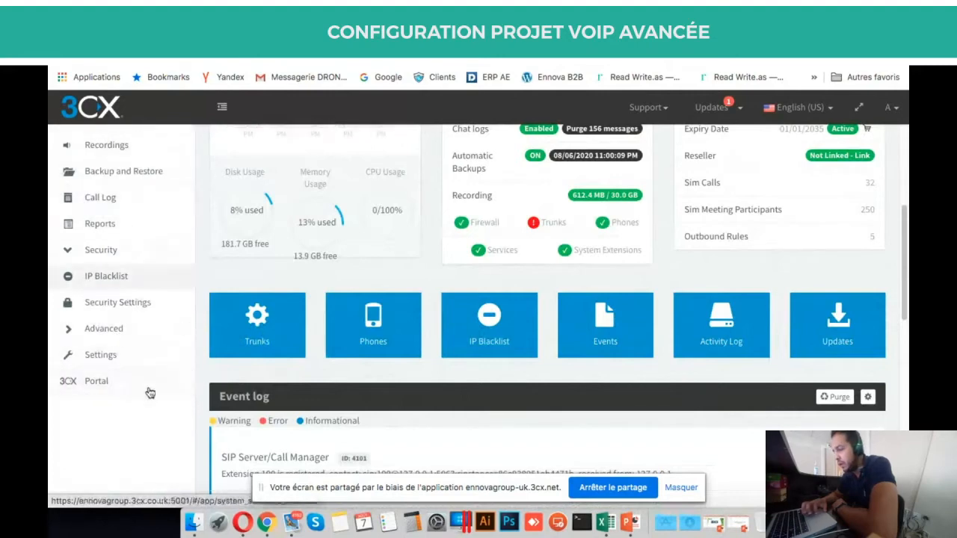
scroll(110, 284, up, 2)
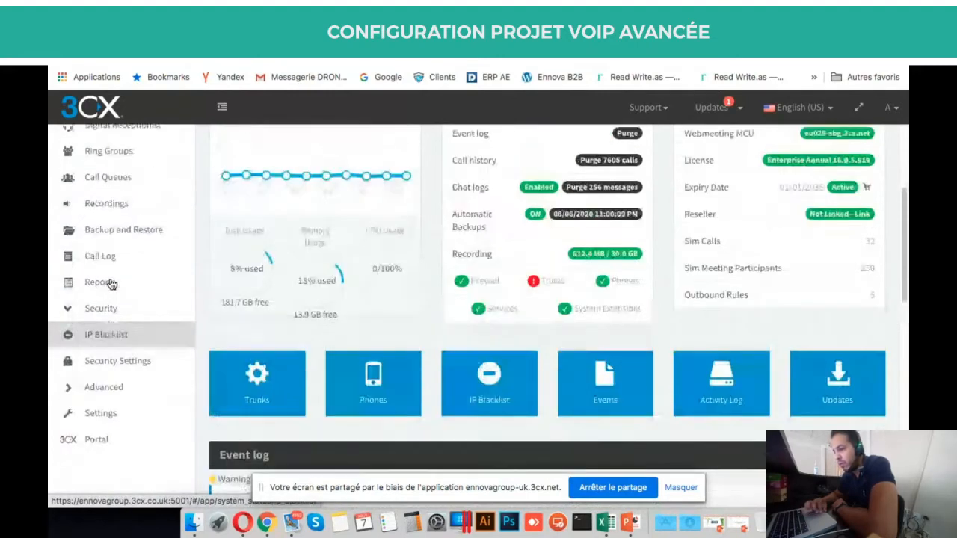
scroll(110, 283, up, 3)
scroll(110, 280, down, 5)
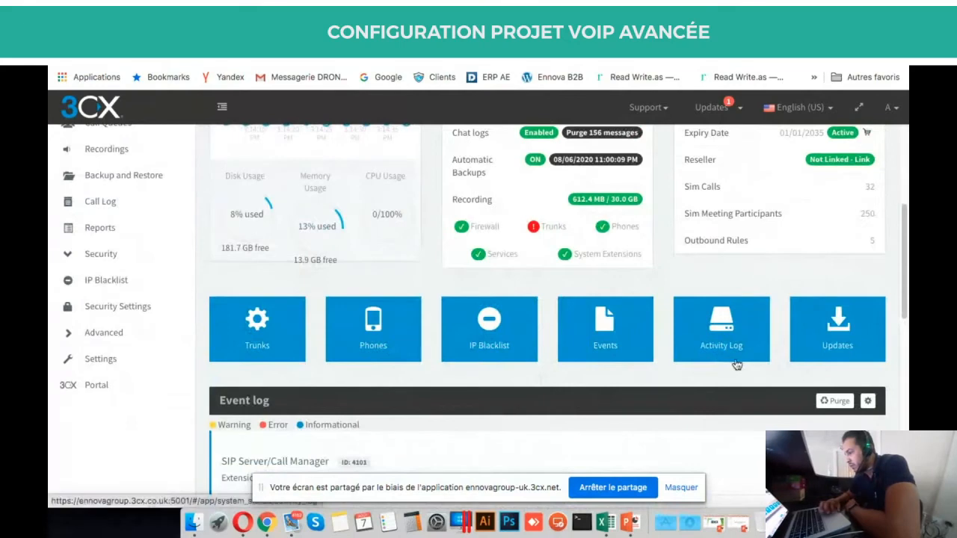
scroll(756, 336, down, 1)
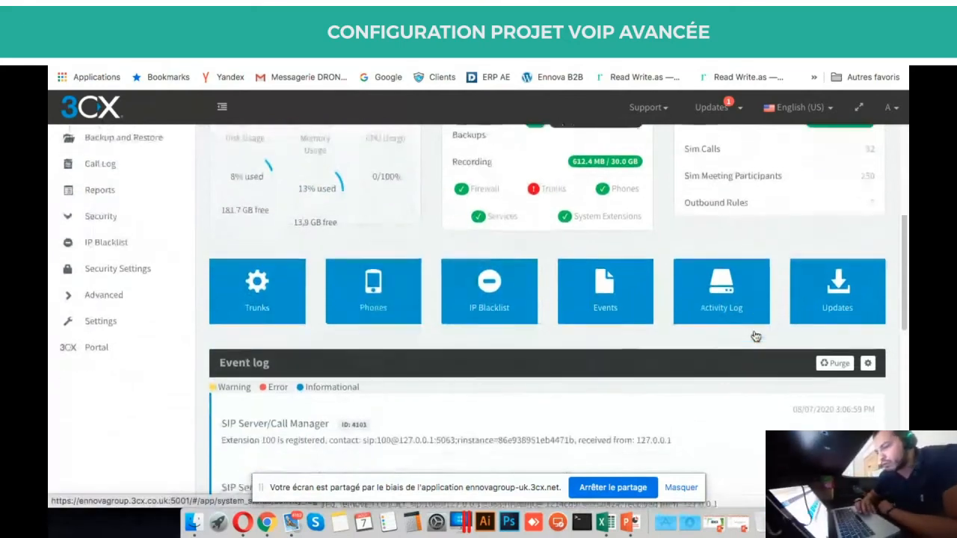
scroll(755, 337, down, 2)
scroll(756, 333, up, 2)
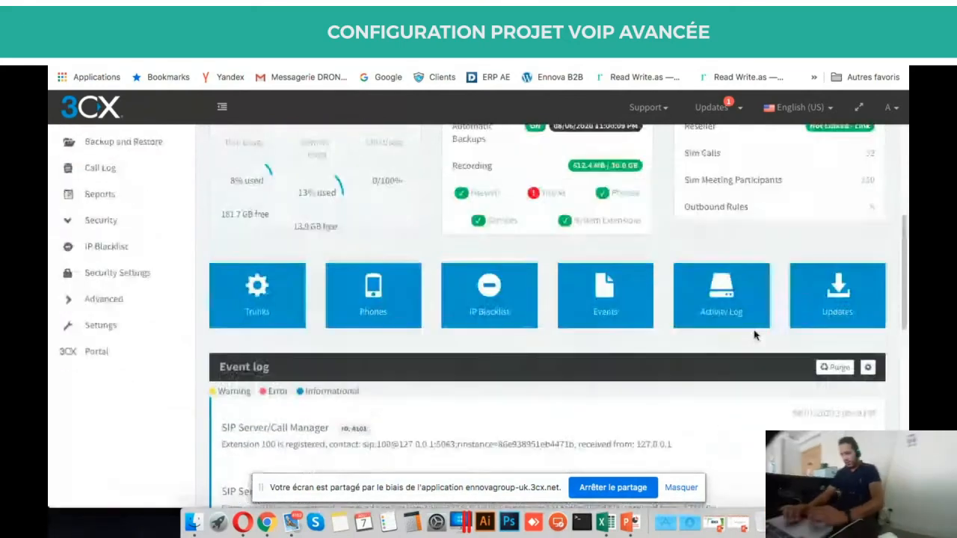
scroll(756, 336, up, 8)
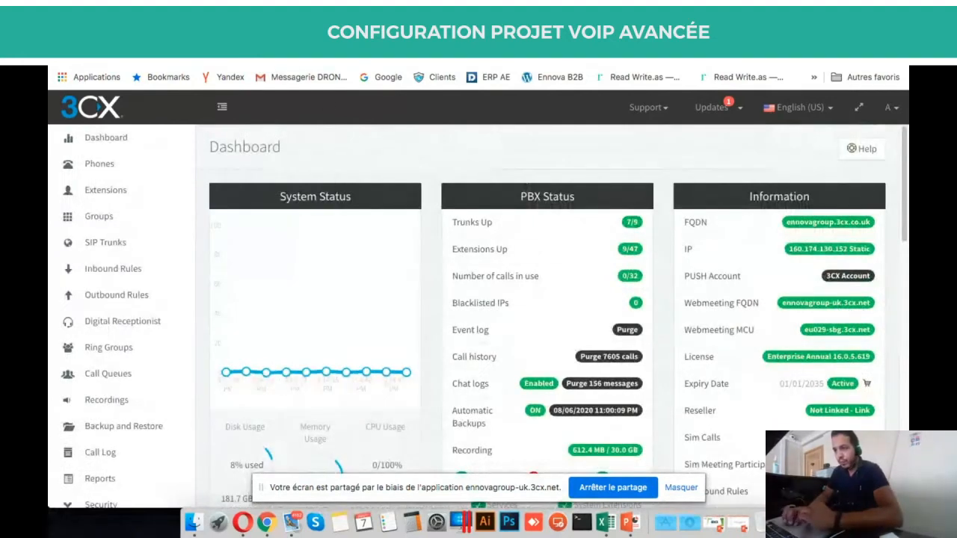
Check the web meeting's screen-sharing view again, then return to the management Dashboard.
click(337, 32)
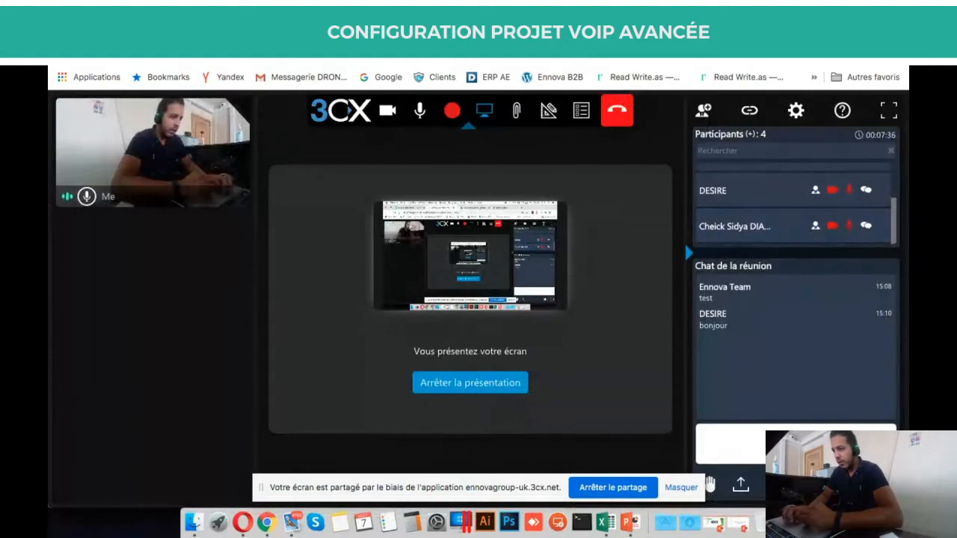
click(465, 32)
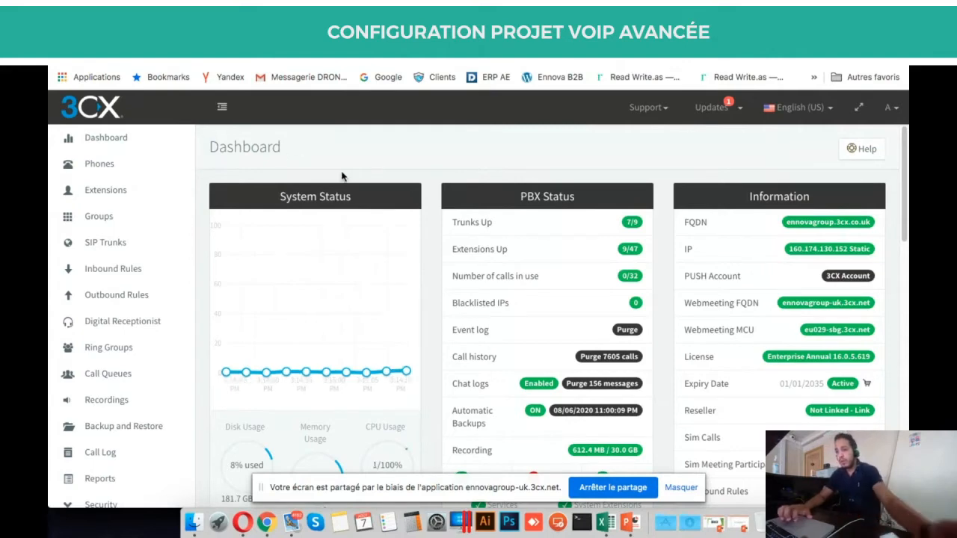
key(ctrl+Tab)
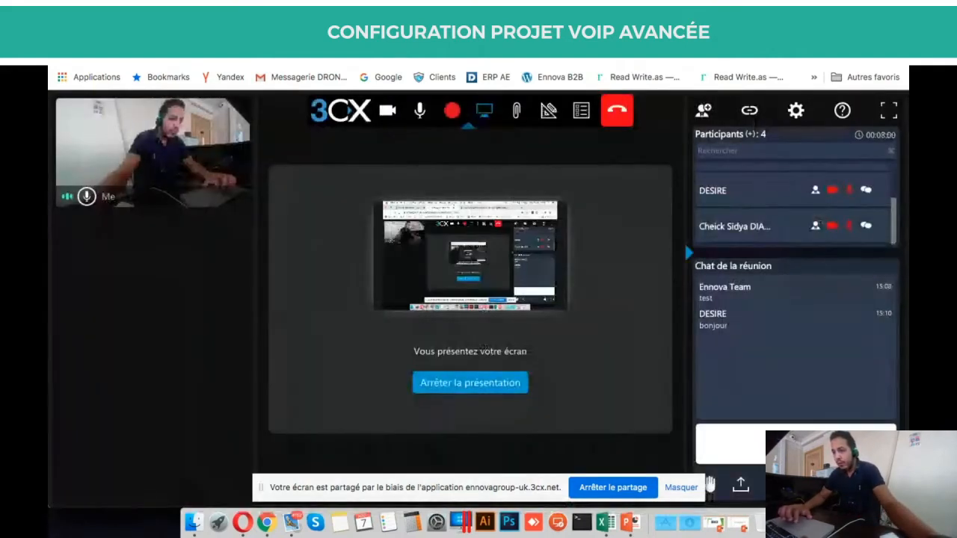
click(225, 29)
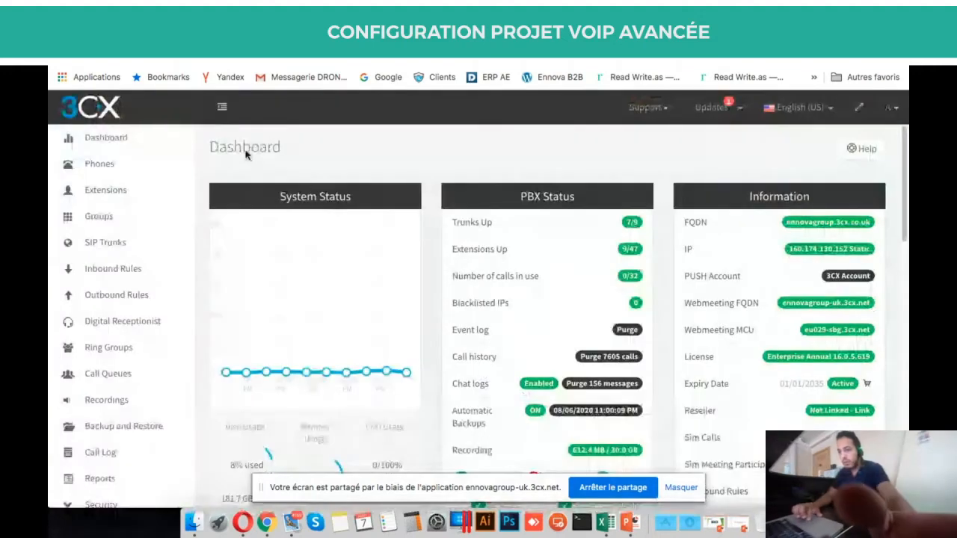
Open the Extensions list and start adding a new extension.
click(106, 189)
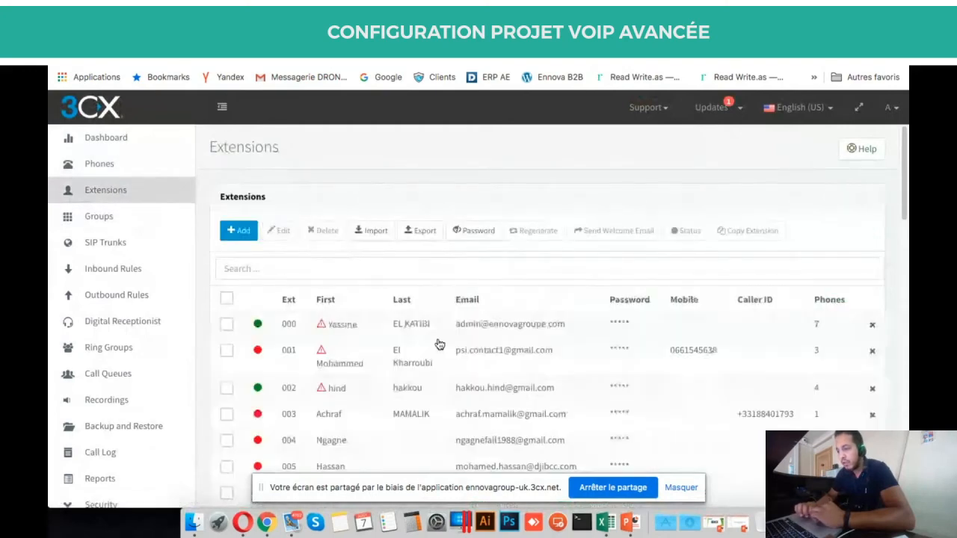
scroll(438, 342, down, 5)
scroll(438, 342, down, 3)
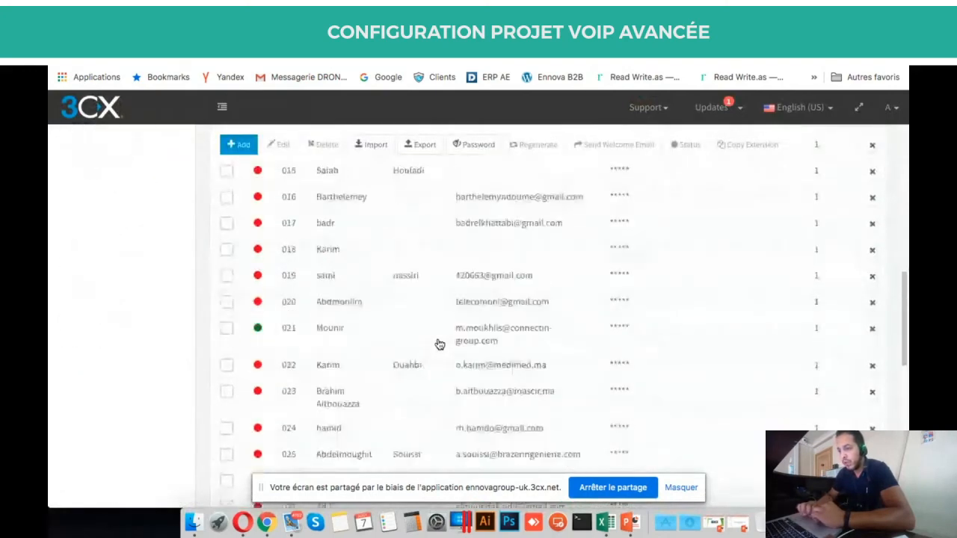
scroll(439, 341, up, 8)
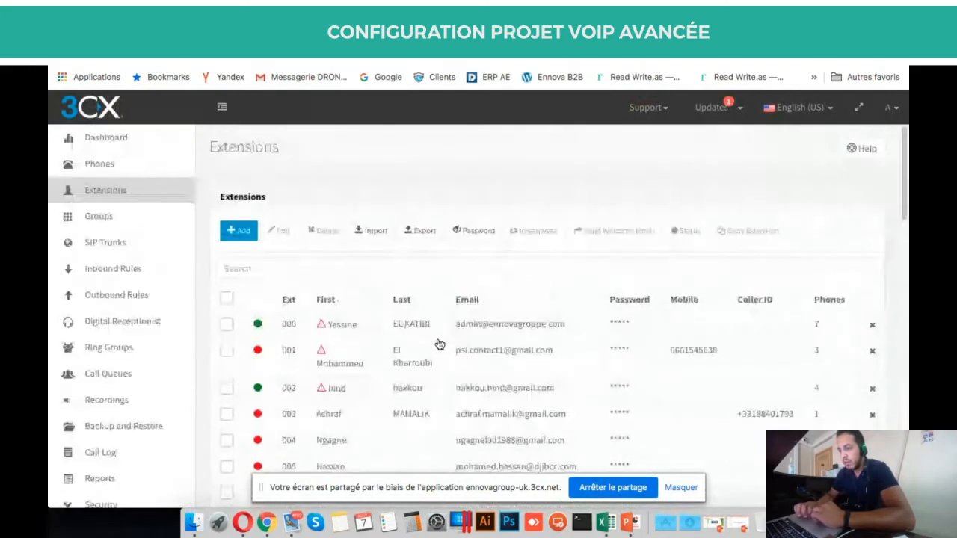
click(238, 237)
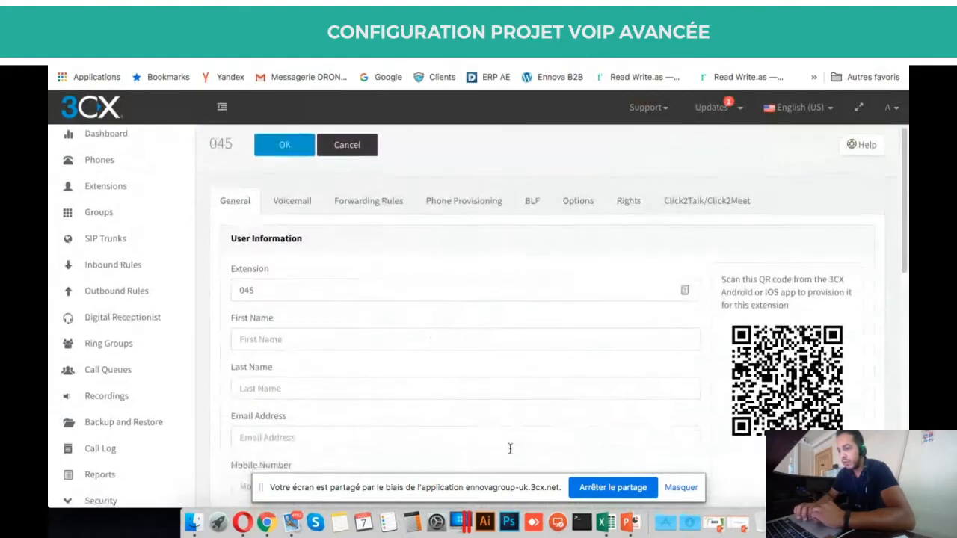
scroll(506, 444, down, 3)
scroll(508, 448, up, 3)
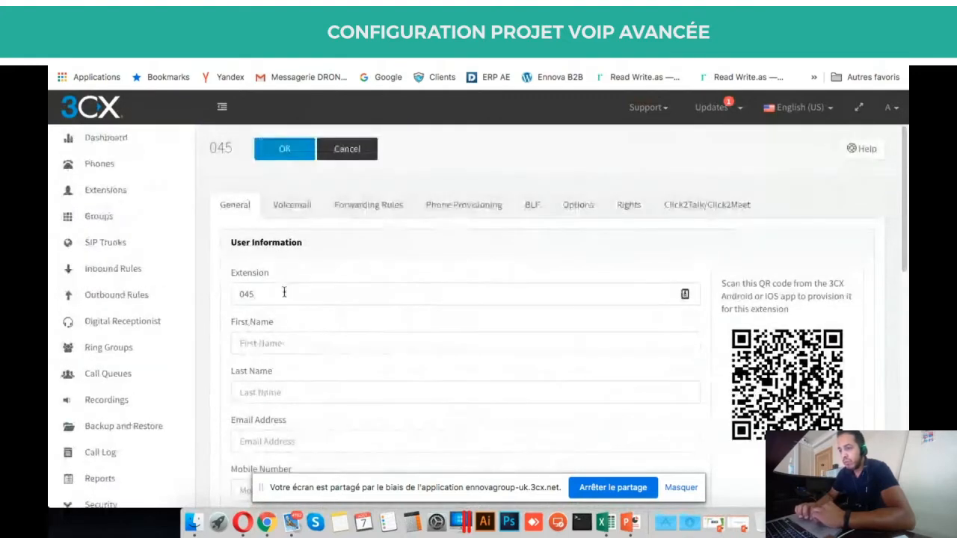
Focus extension number 045 and scroll through its empty name, e-mail and mobile fields.
click(374, 296)
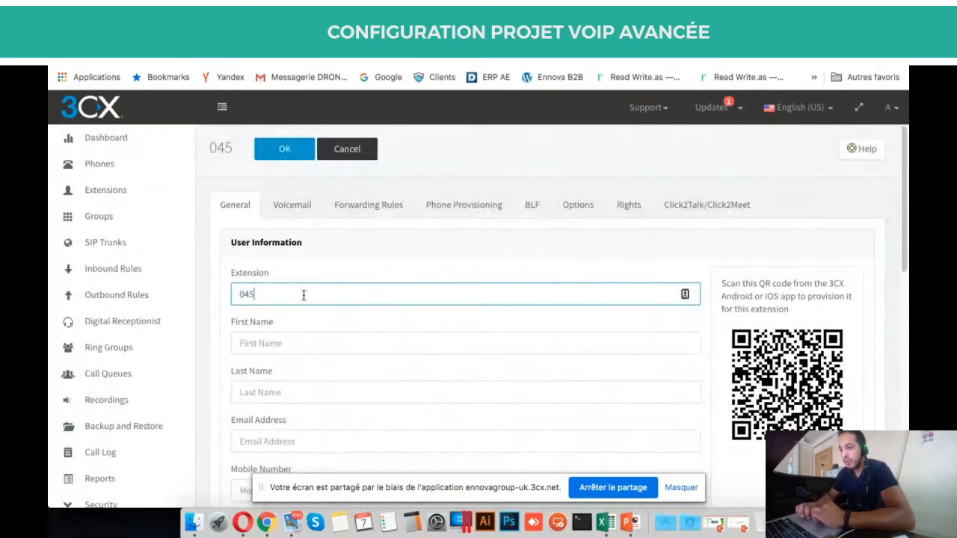
scroll(304, 295, down, 2)
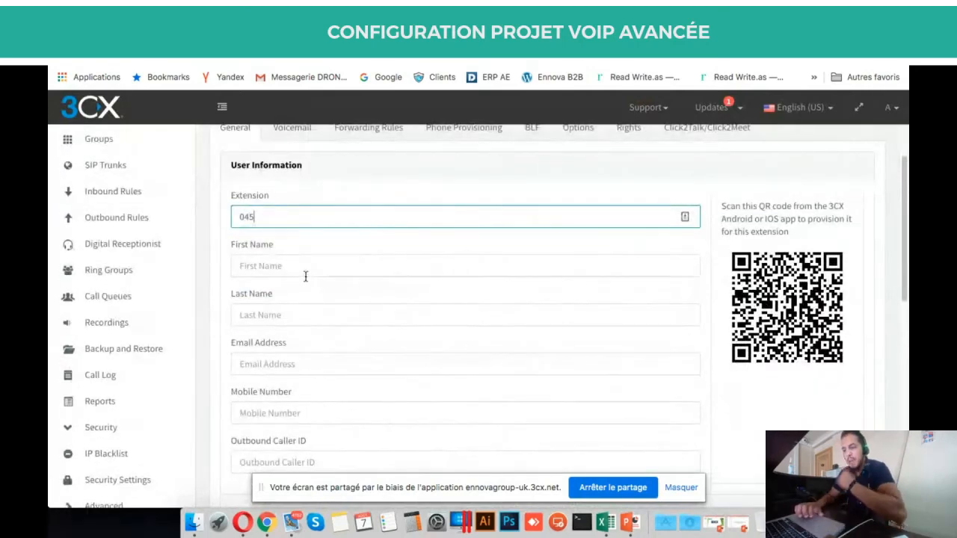
scroll(305, 277, down, 1)
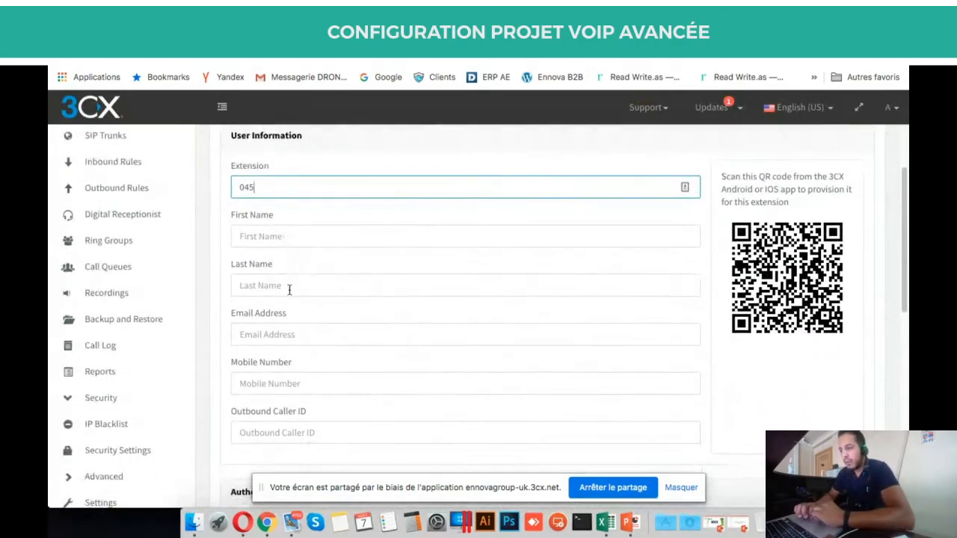
scroll(308, 259, down, 3)
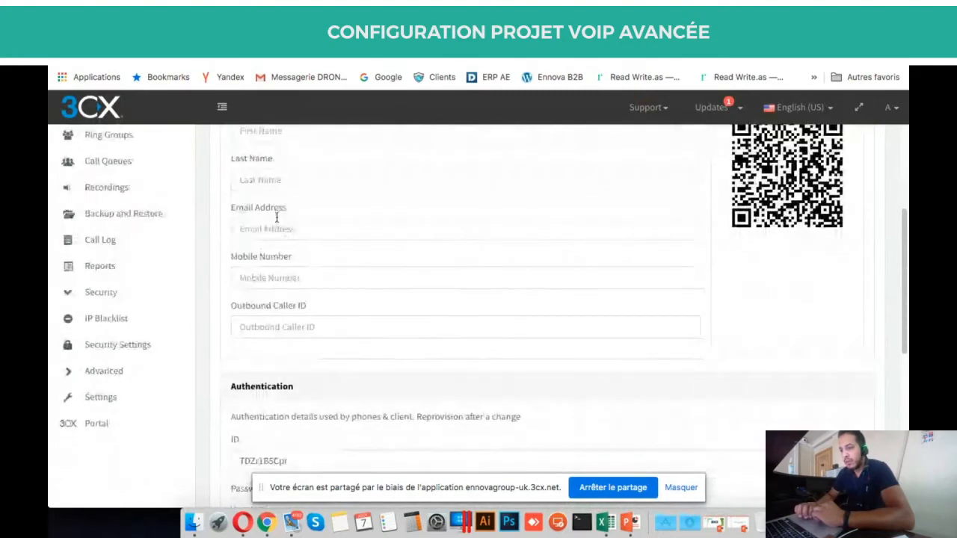
scroll(560, 261, up, 3)
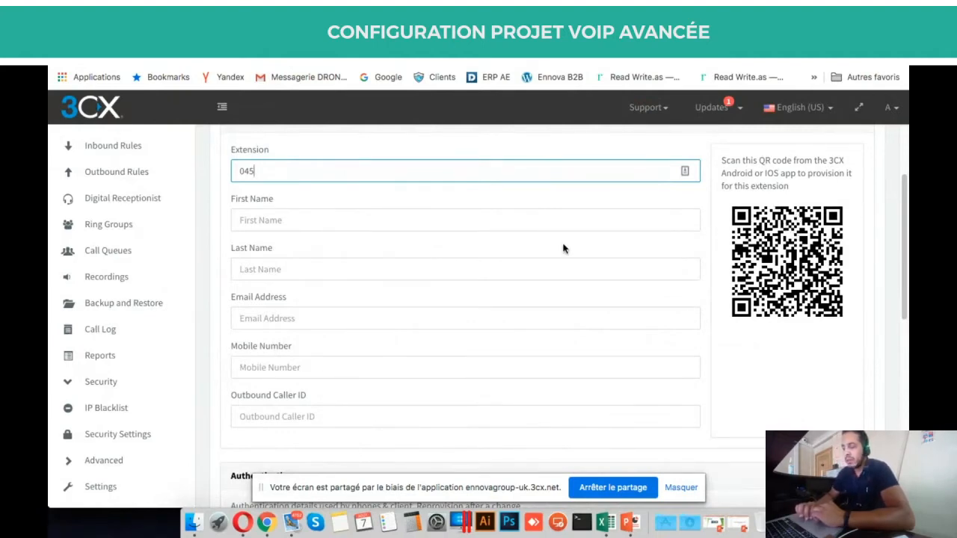
scroll(563, 247, up, 1)
scroll(563, 247, up, 1)
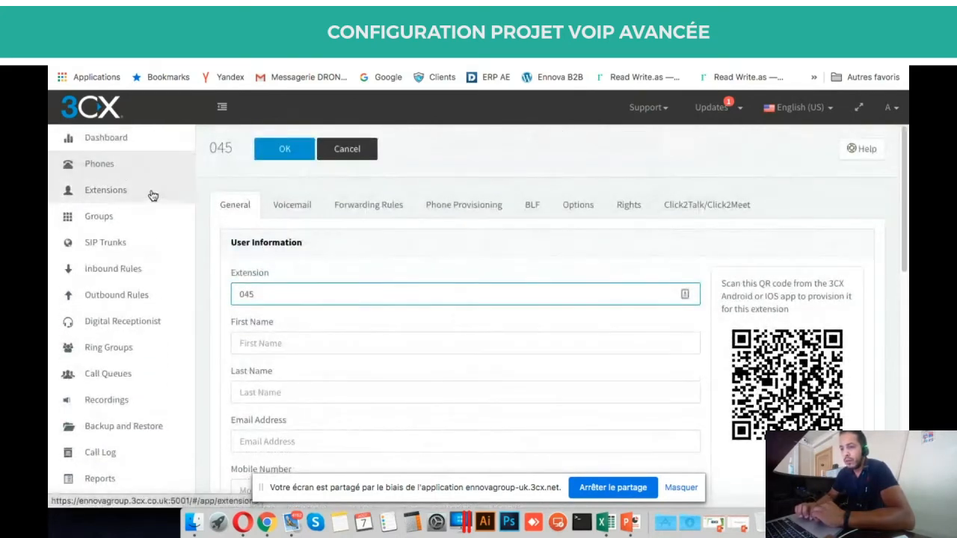
View the Phones list of Fanvil devices, then go back to the Extensions list.
click(114, 167)
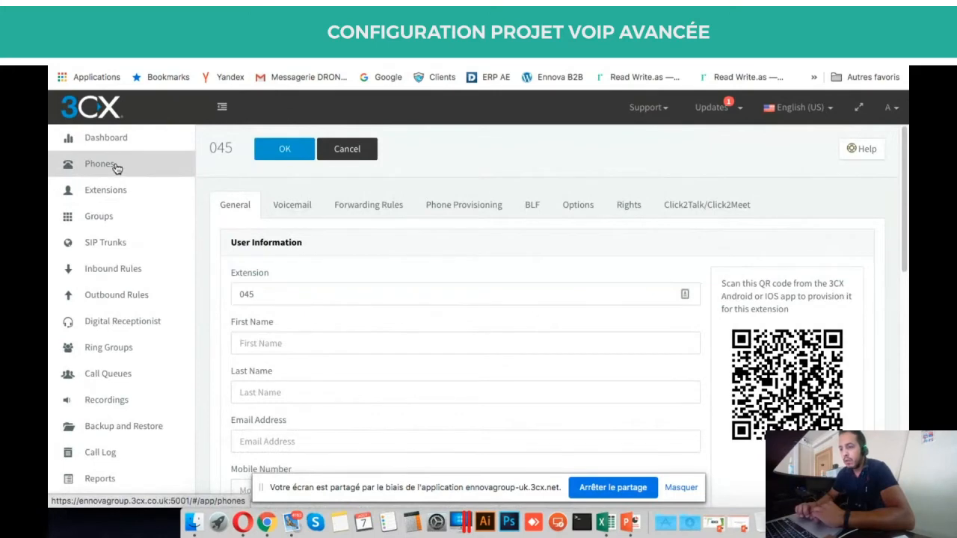
scroll(399, 386, down, 2)
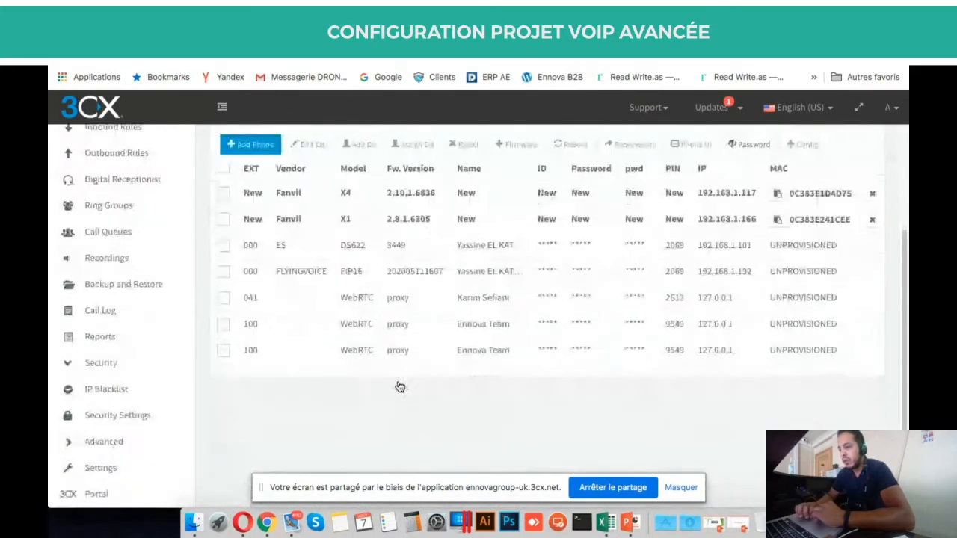
scroll(398, 386, up, 2)
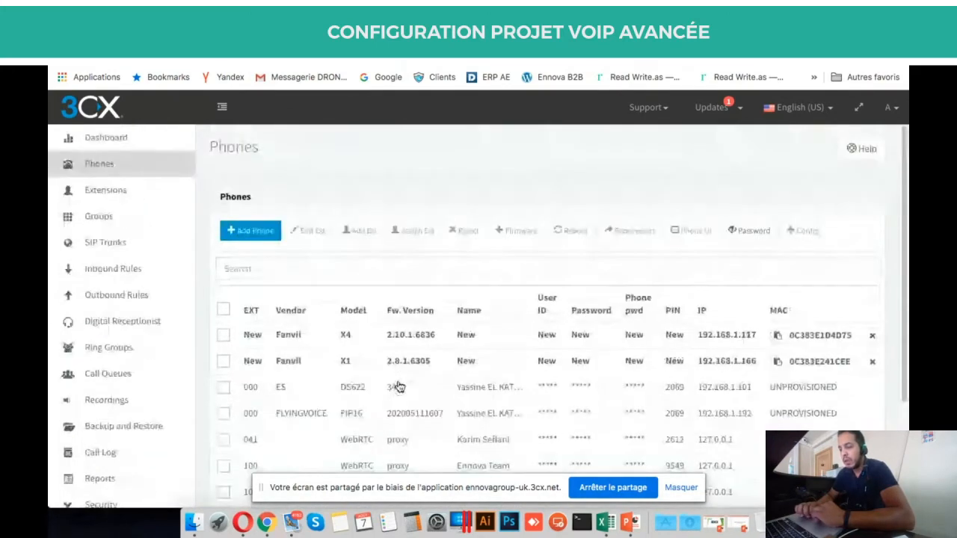
scroll(400, 387, down, 1)
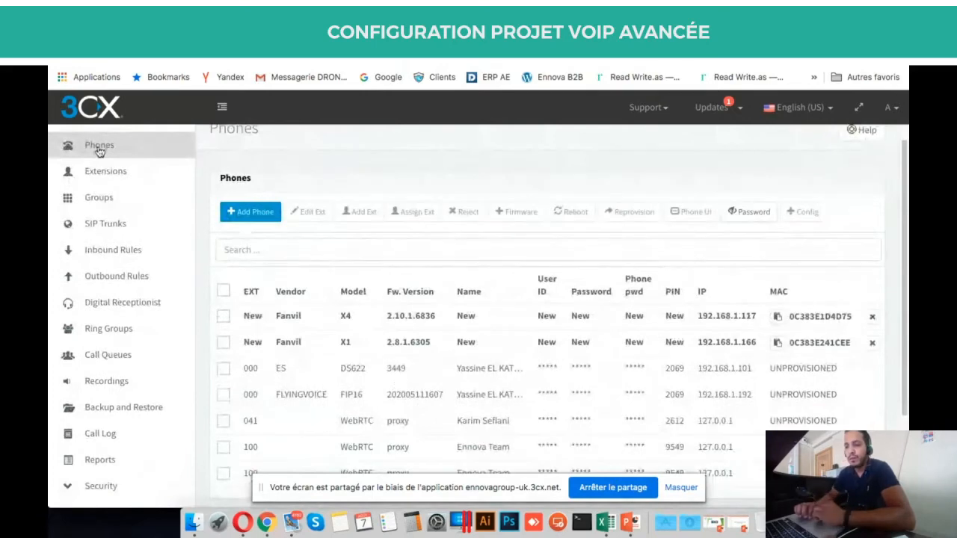
click(132, 178)
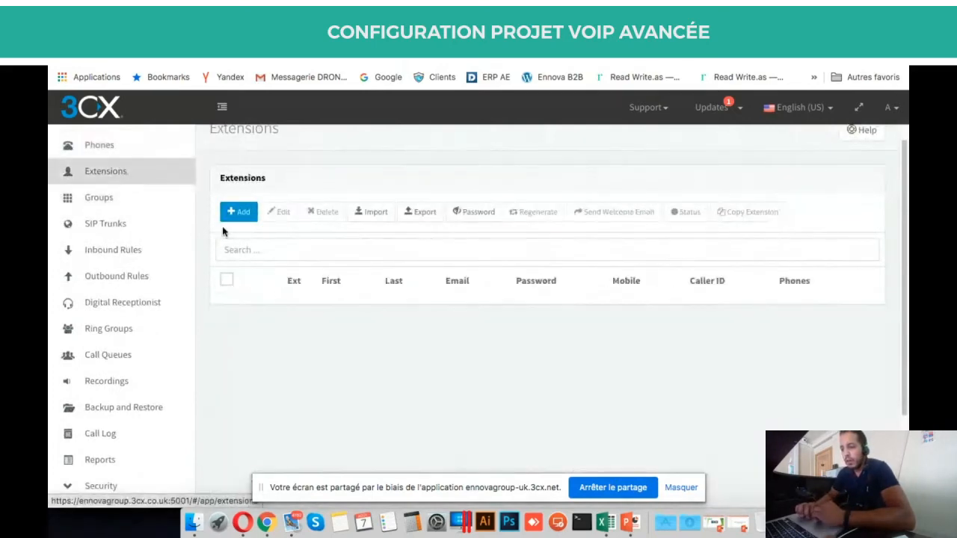
Scroll through the existing extensions and open a new extension form for 045.
scroll(222, 226, down, 2)
scroll(225, 233, down, 12)
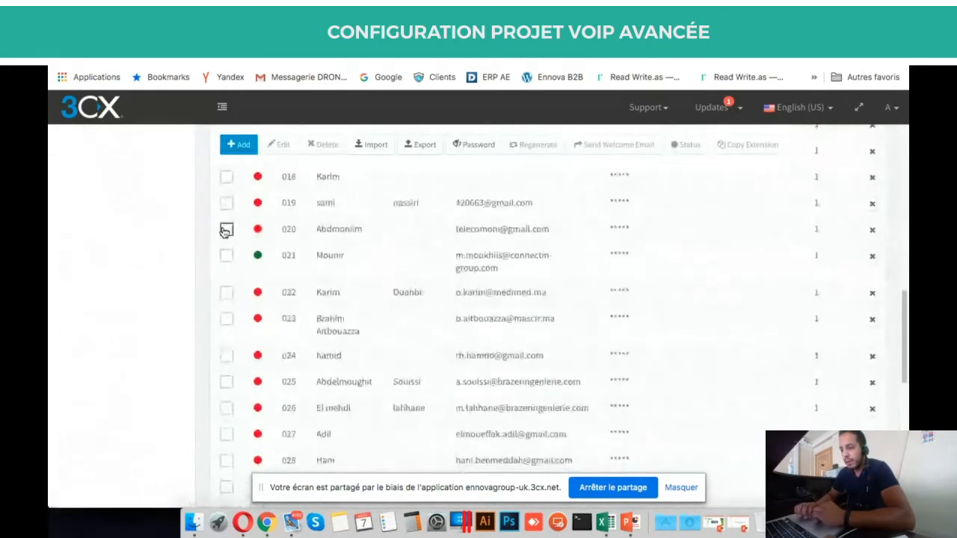
scroll(225, 233, up, 5)
scroll(225, 232, up, 8)
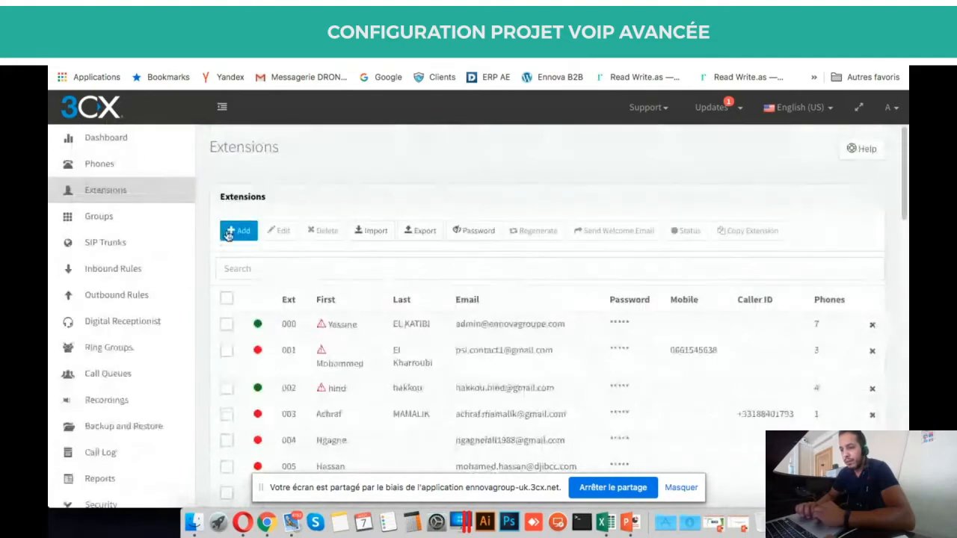
scroll(250, 221, down, 1)
scroll(250, 222, up, 1)
click(239, 228)
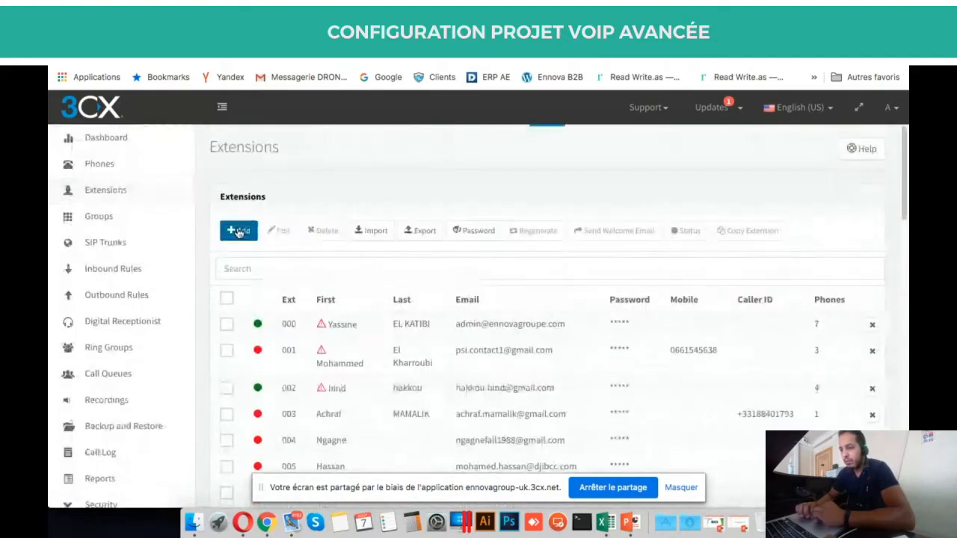
scroll(479, 361, down, 1)
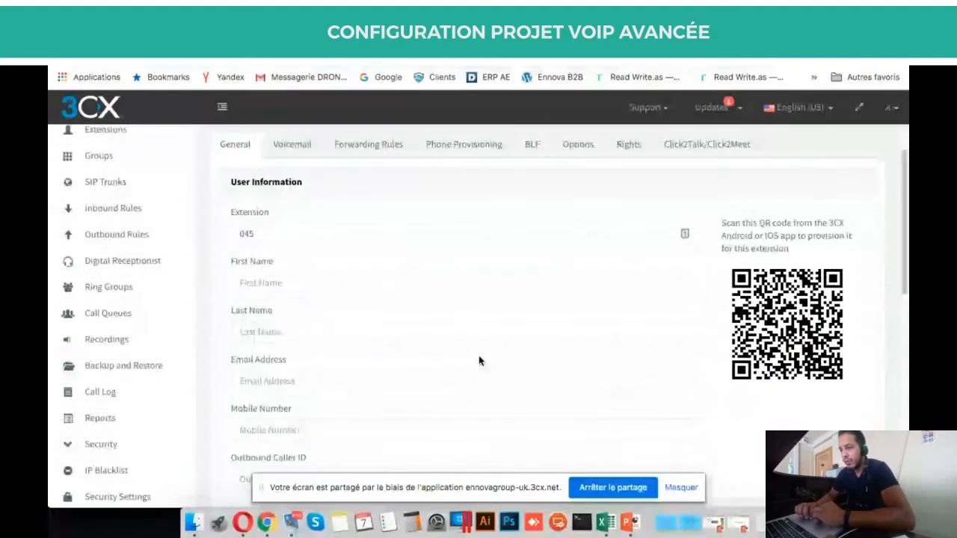
scroll(480, 360, up, 1)
Show extension 045's Voicemail tab, with voicemail enabled and French Prompts Set.
click(293, 205)
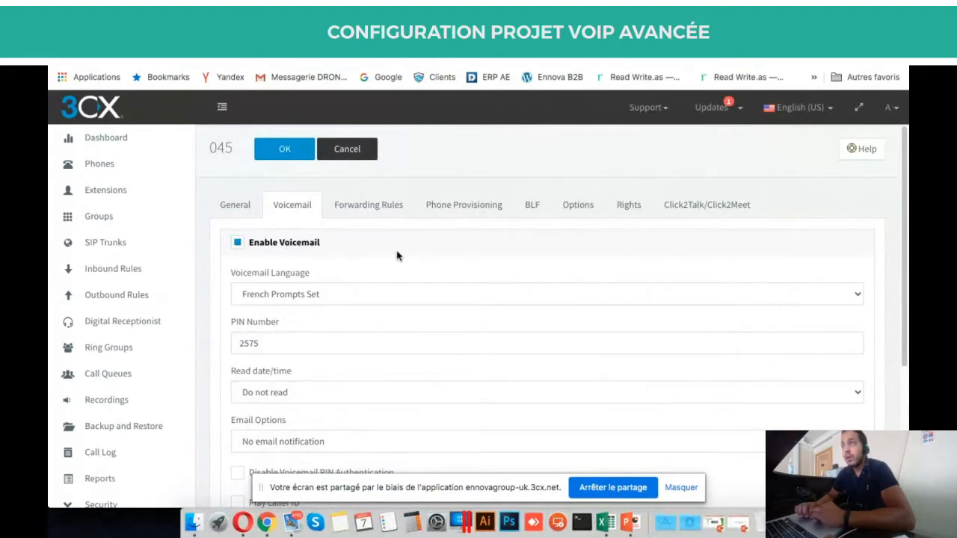
Open extension 045's Forwarding Rules and scroll through its unanswered (20 seconds) and busy voicemail settings.
click(376, 210)
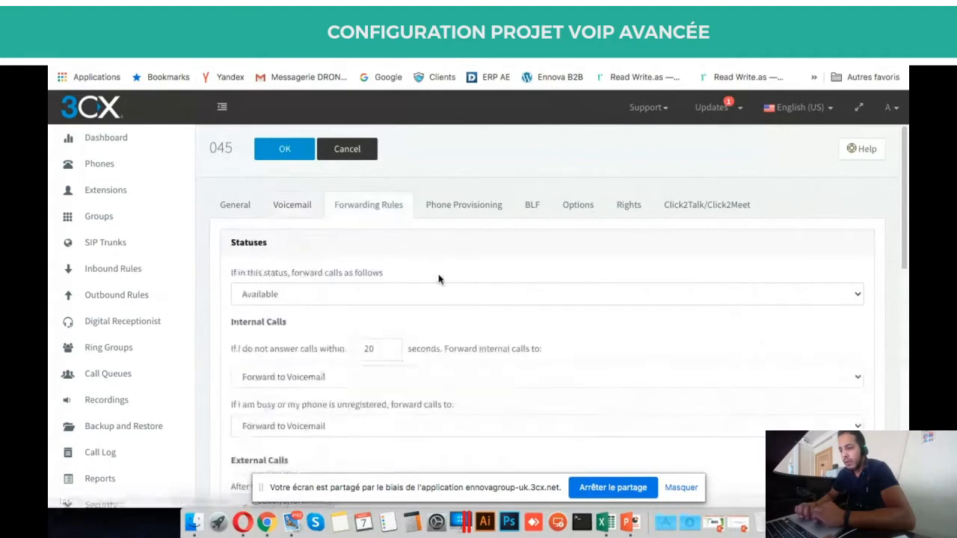
scroll(439, 279, down, 1)
scroll(439, 278, down, 1)
scroll(440, 278, up, 2)
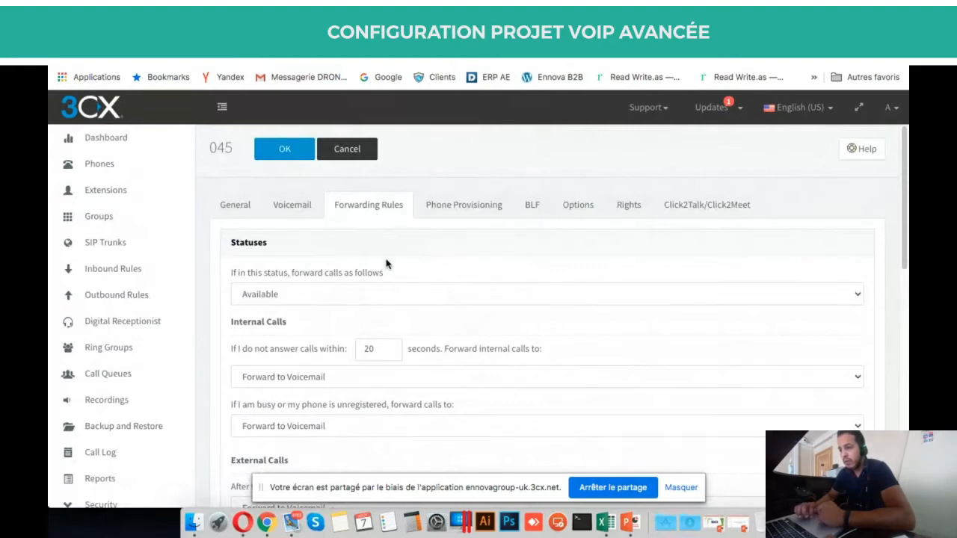
scroll(333, 256, down, 1)
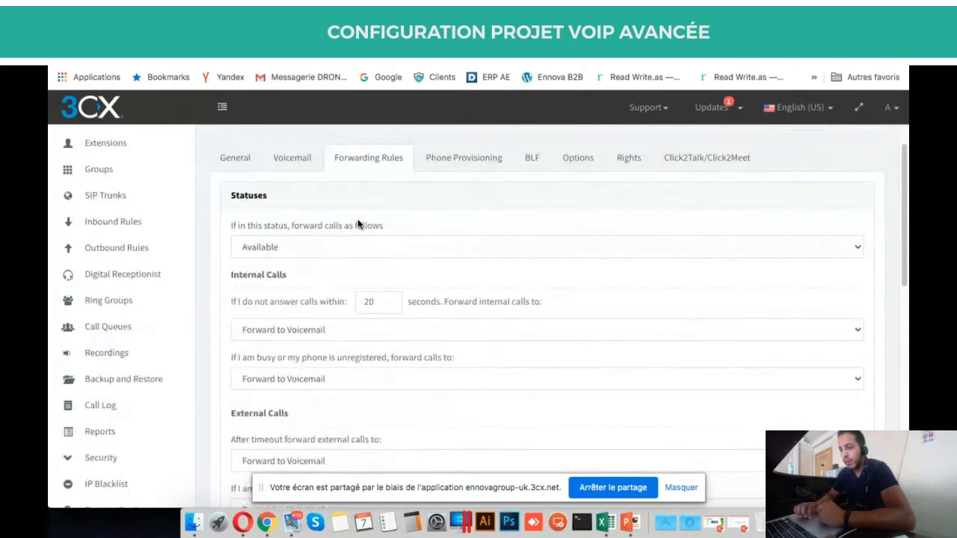
scroll(357, 224, down, 5)
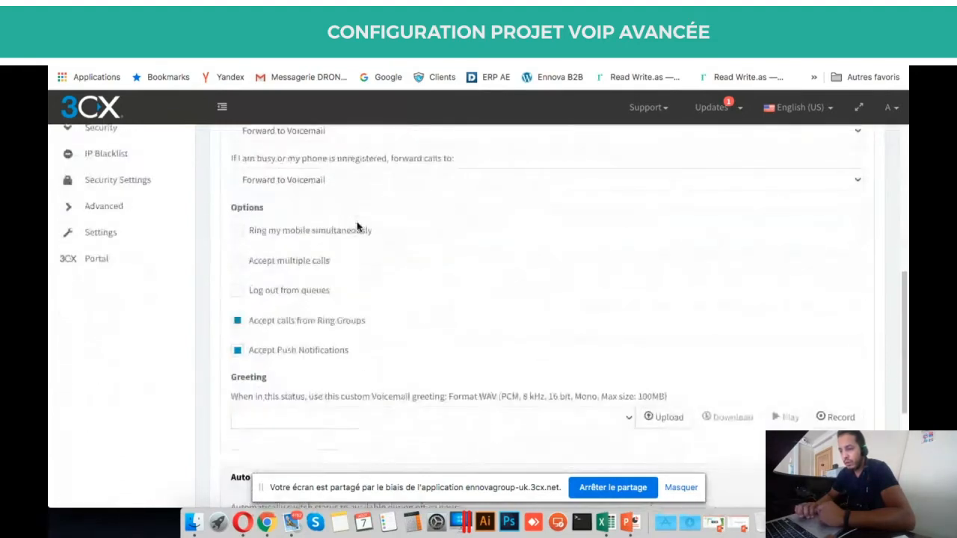
scroll(357, 227, down, 4)
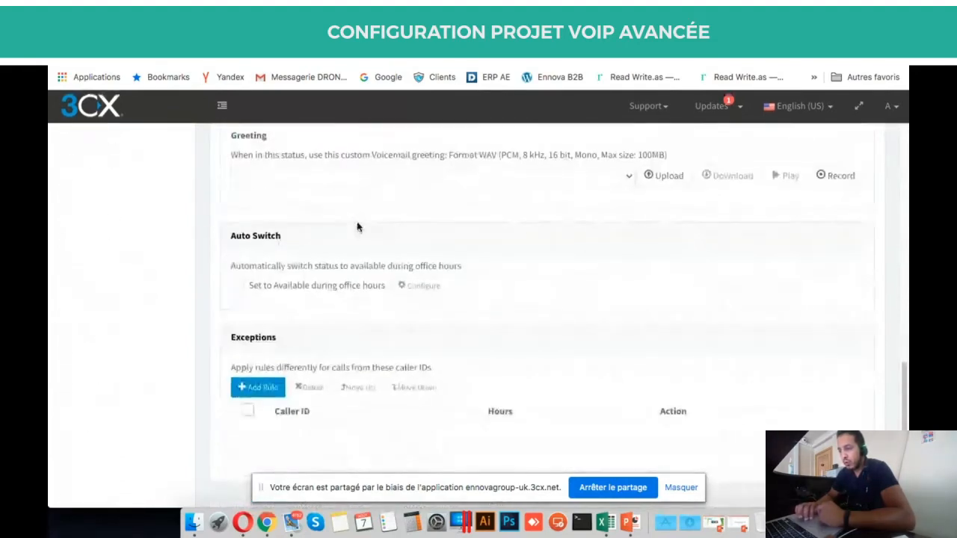
scroll(357, 227, up, 9)
scroll(357, 224, up, 2)
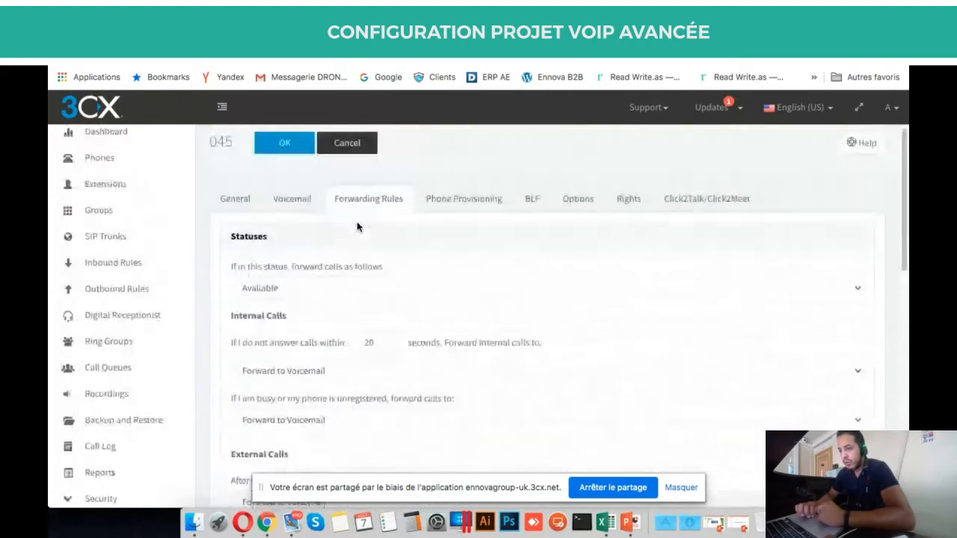
scroll(357, 224, down, 4)
scroll(357, 222, down, 2)
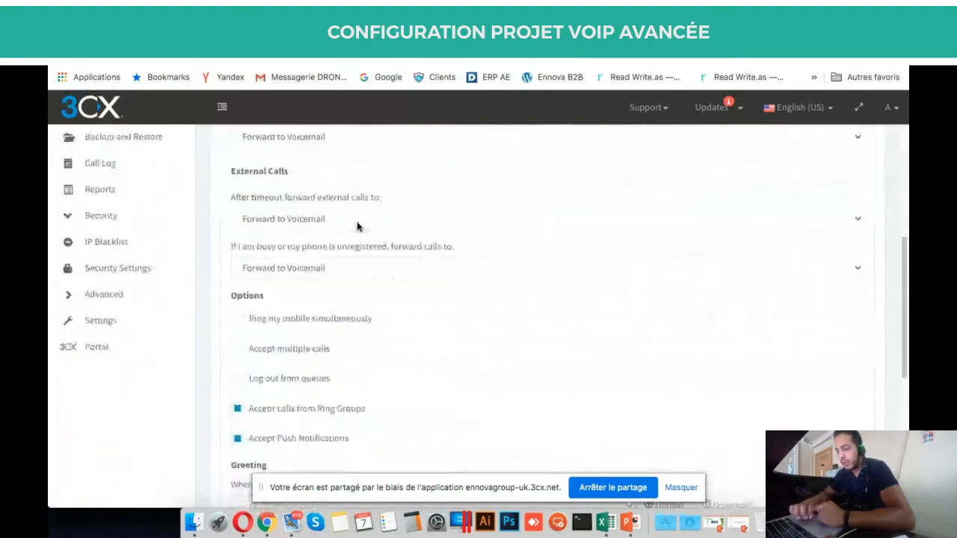
scroll(356, 221, down, 1)
scroll(357, 221, up, 1)
scroll(357, 224, up, 5)
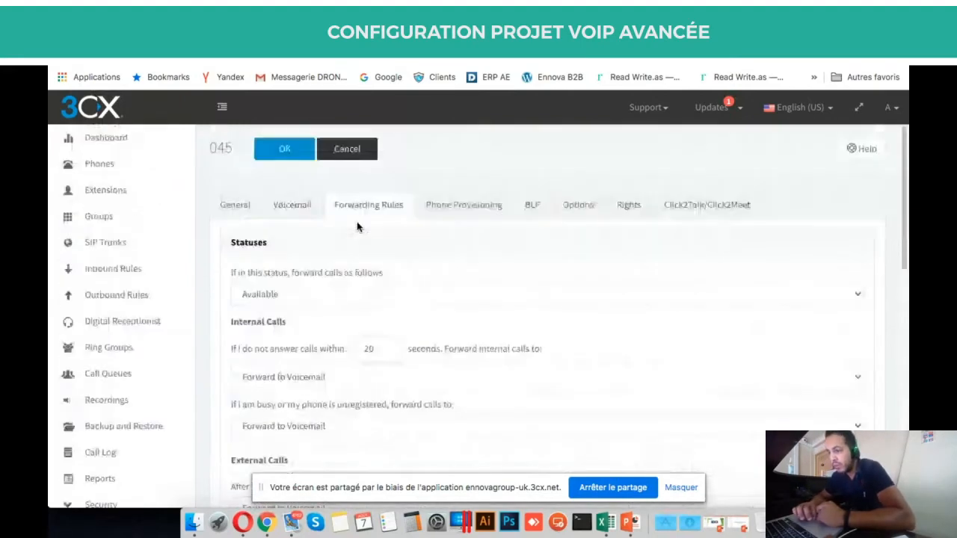
scroll(470, 256, down, 1)
scroll(471, 256, down, 1)
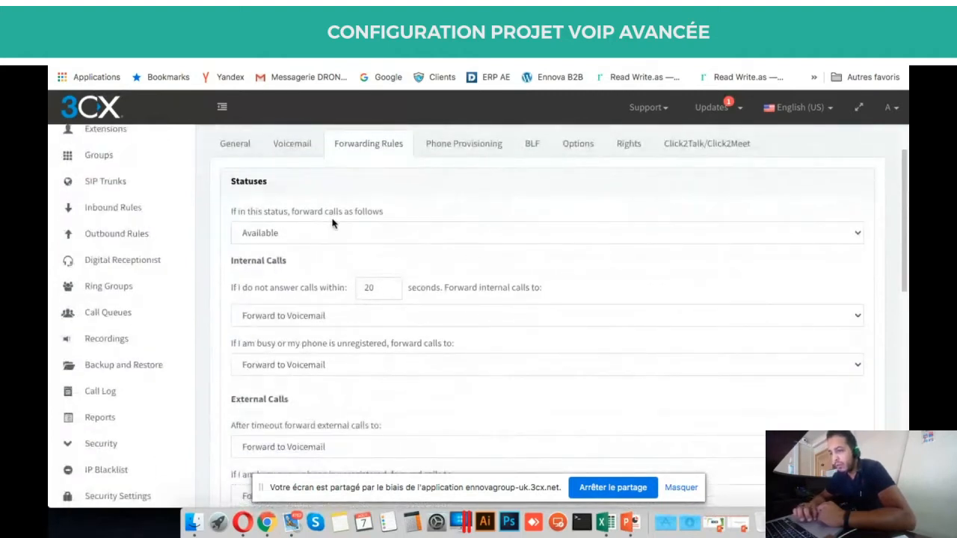
Select the Available status and keep Forward to Voicemail for unanswered internal calls.
click(390, 235)
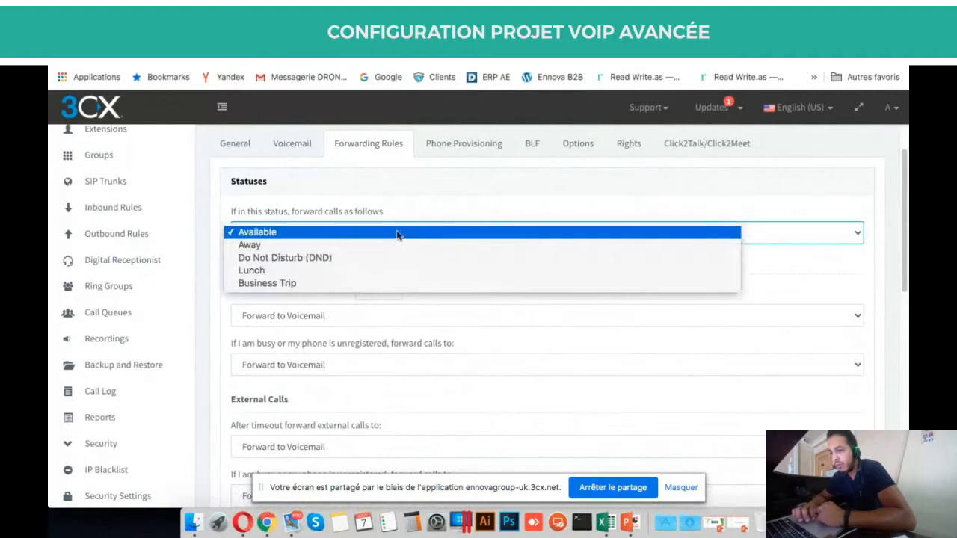
click(411, 226)
scroll(364, 251, down, 2)
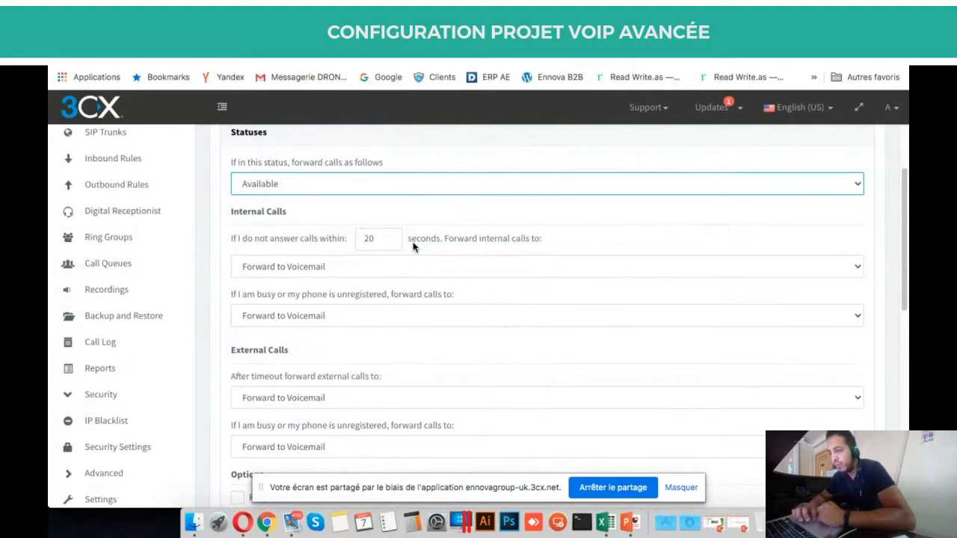
click(368, 266)
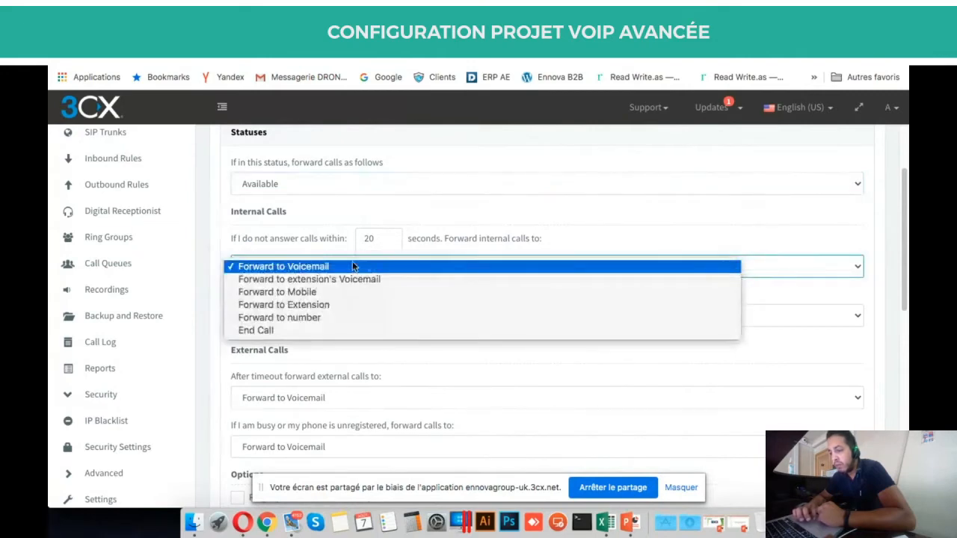
click(354, 266)
click(340, 267)
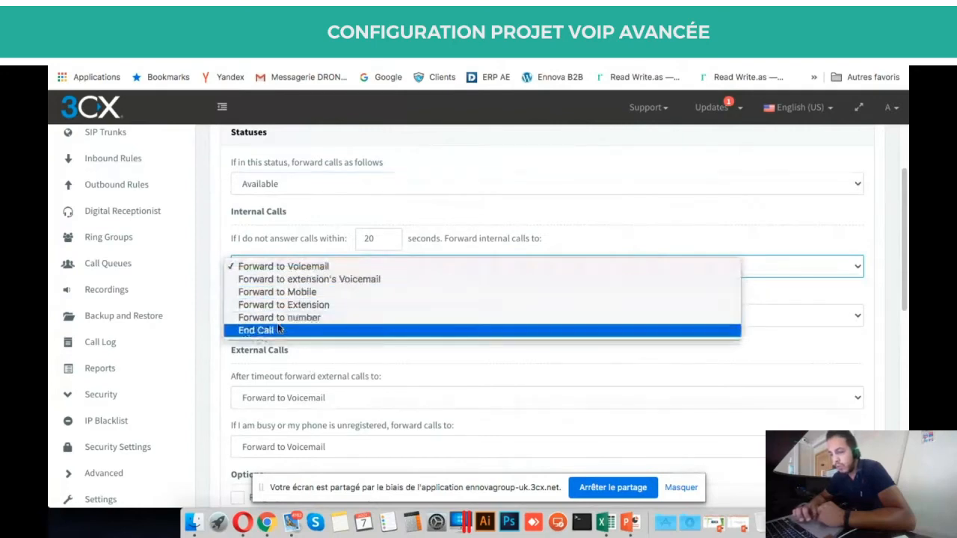
click(289, 268)
Tick Ring my mobile simultaneously in the Available status options.
scroll(290, 261, down, 2)
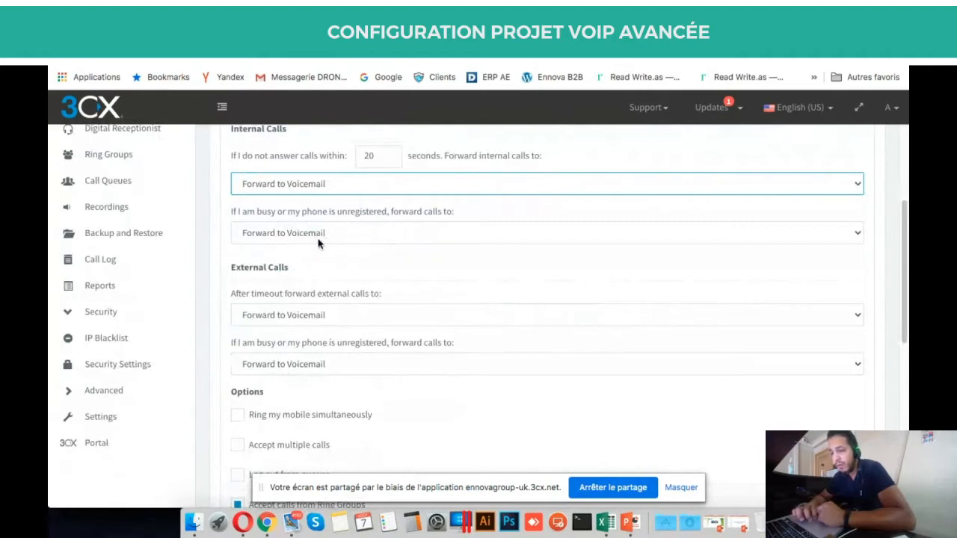
scroll(317, 243, down, 3)
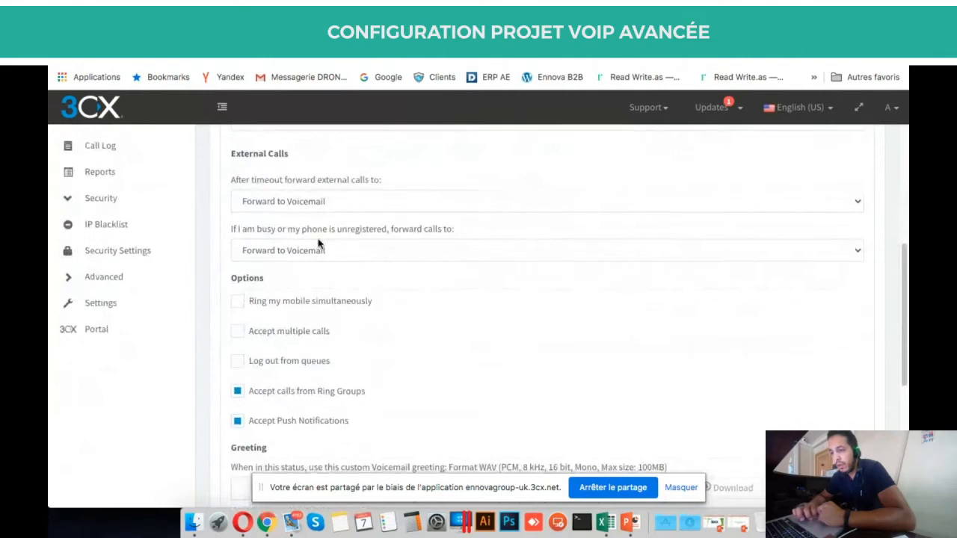
scroll(317, 243, down, 1)
scroll(318, 243, up, 2)
scroll(318, 243, down, 1)
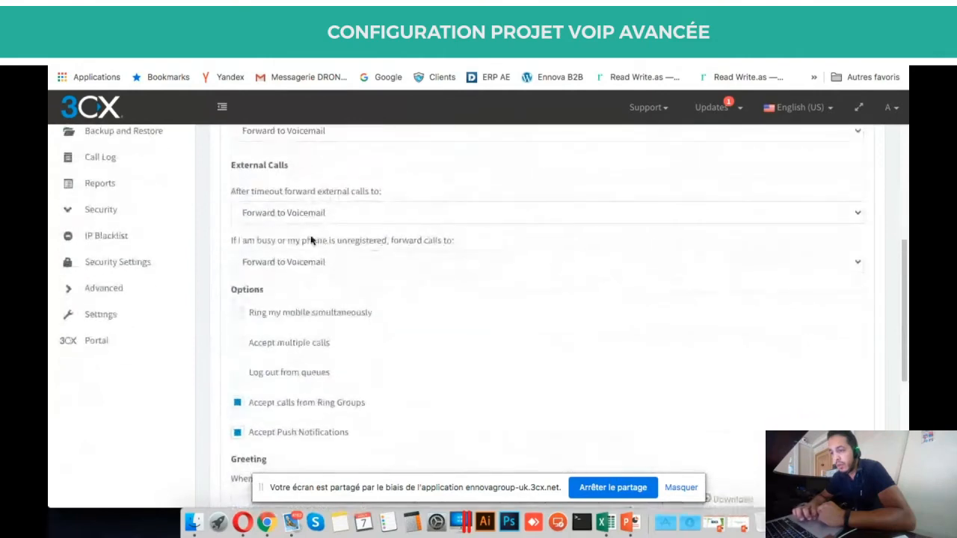
scroll(255, 168, up, 6)
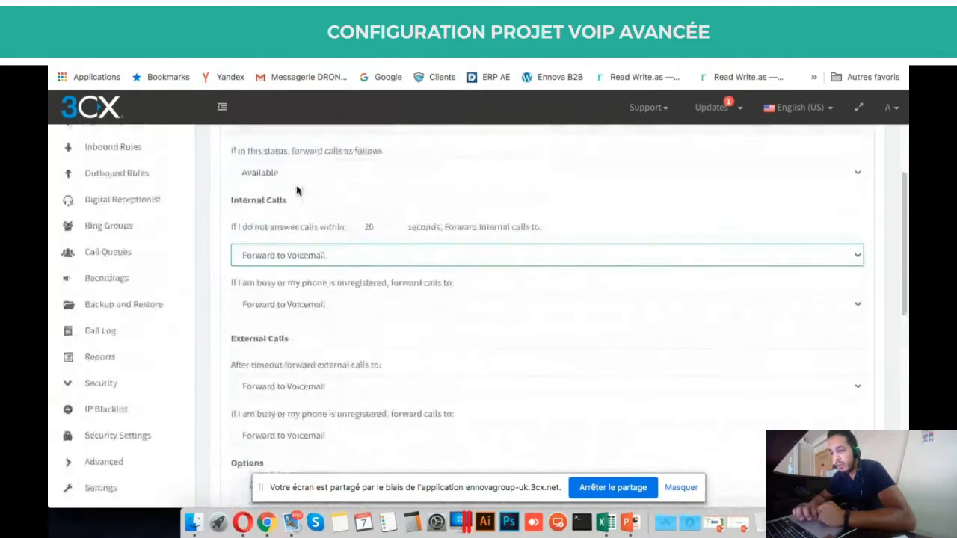
scroll(266, 205, down, 6)
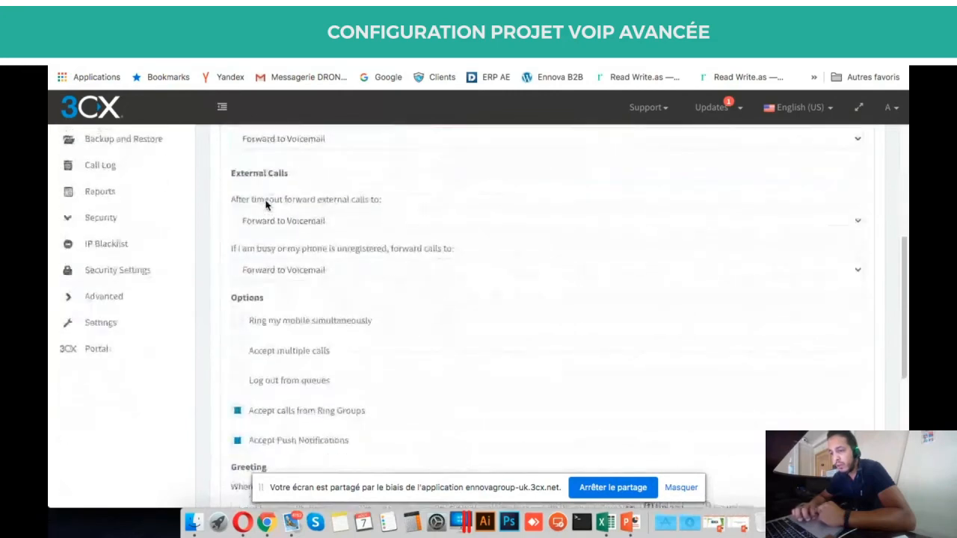
scroll(357, 301, down, 3)
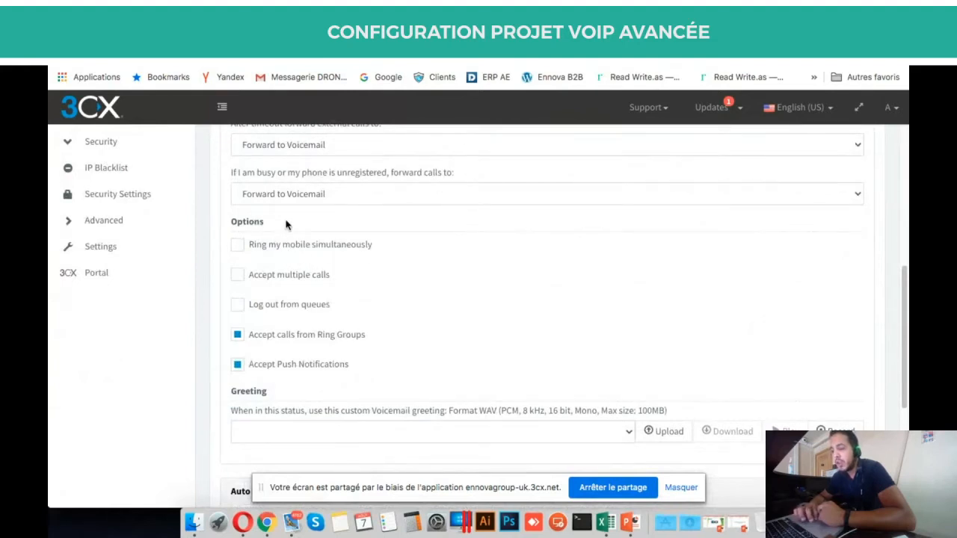
scroll(285, 225, up, 1)
scroll(285, 224, down, 2)
scroll(285, 225, up, 2)
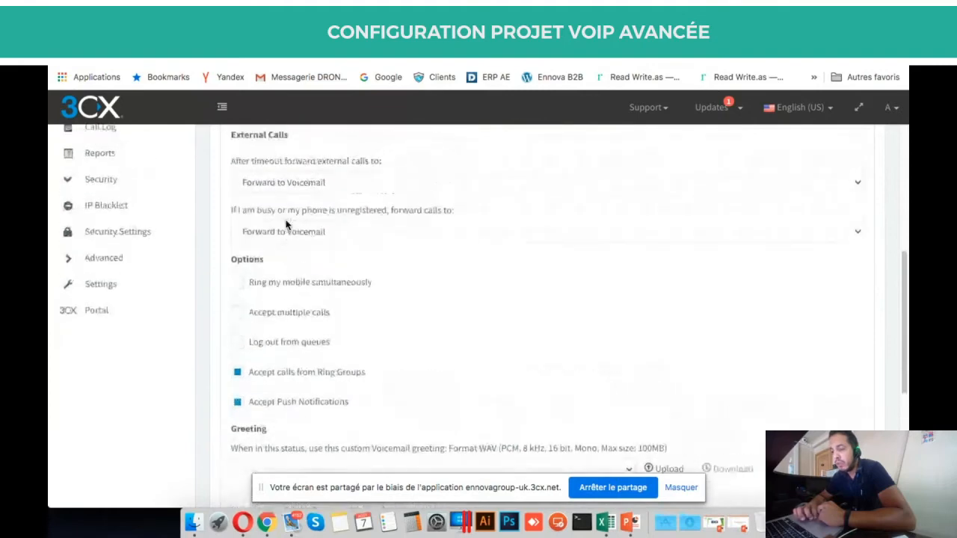
scroll(285, 225, down, 3)
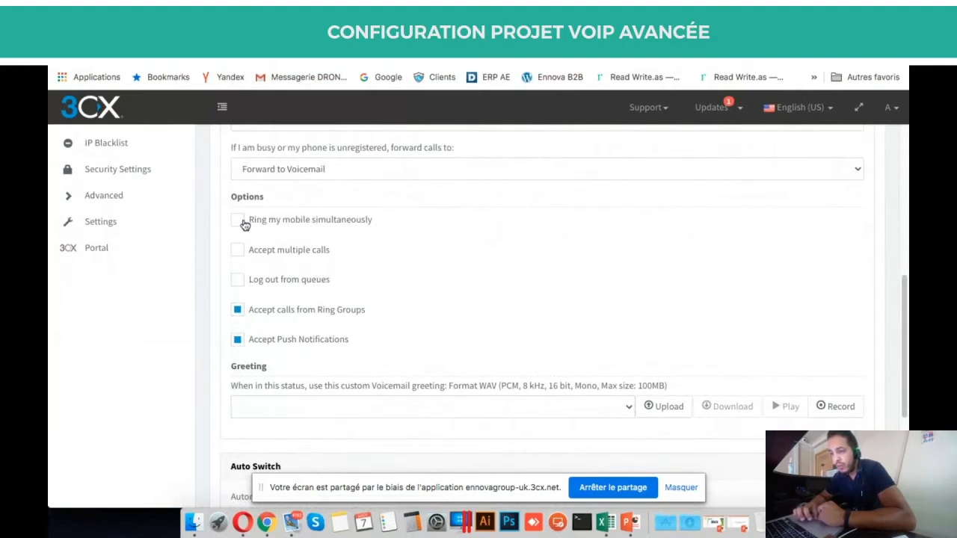
click(294, 225)
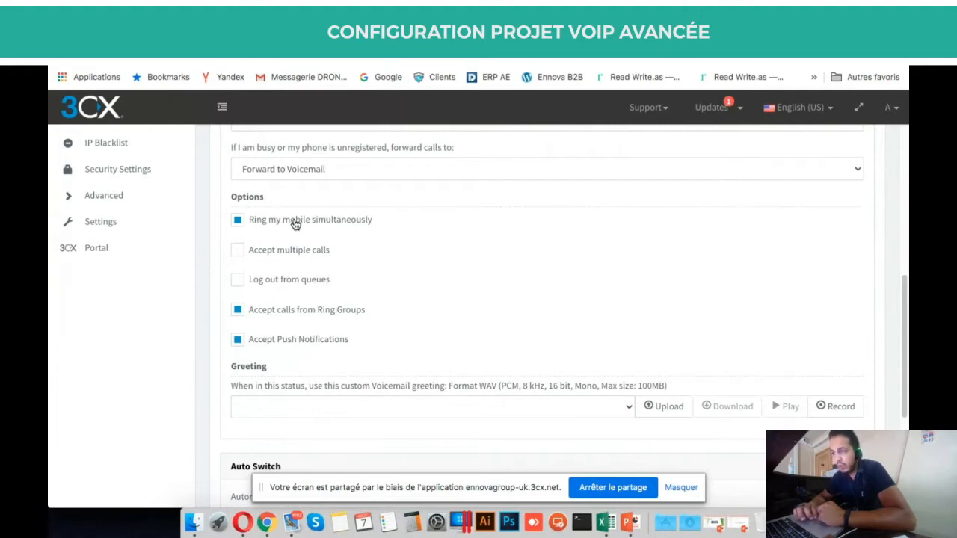
scroll(294, 224, up, 10)
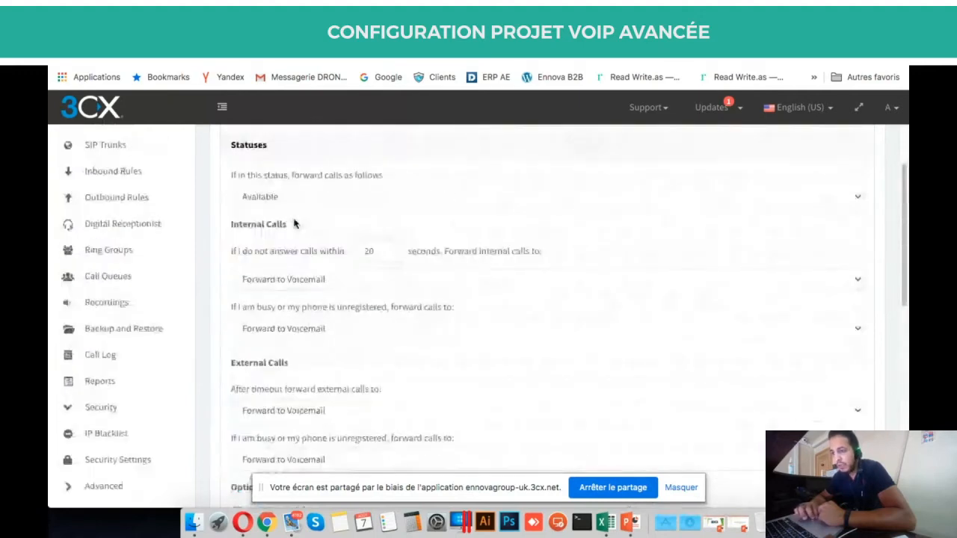
scroll(378, 240, down, 5)
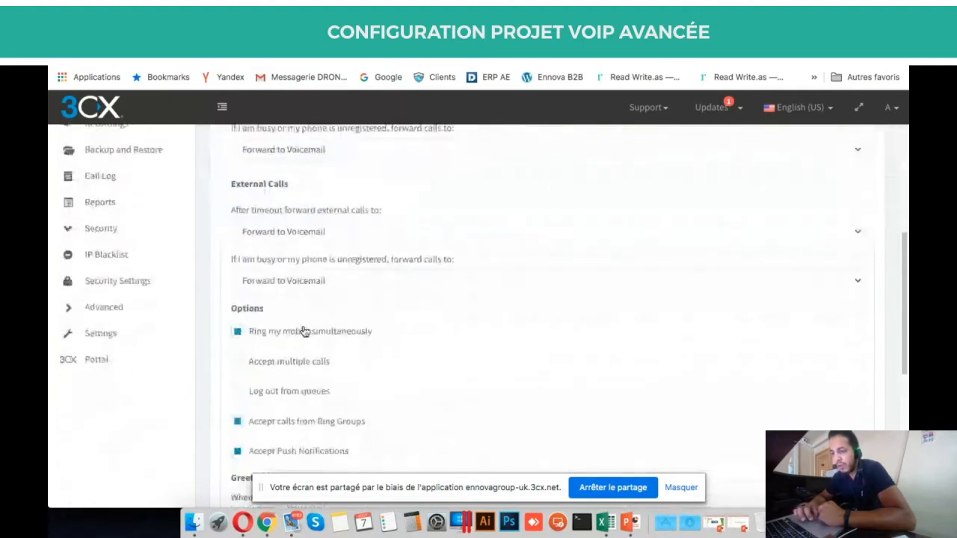
scroll(312, 334, up, 5)
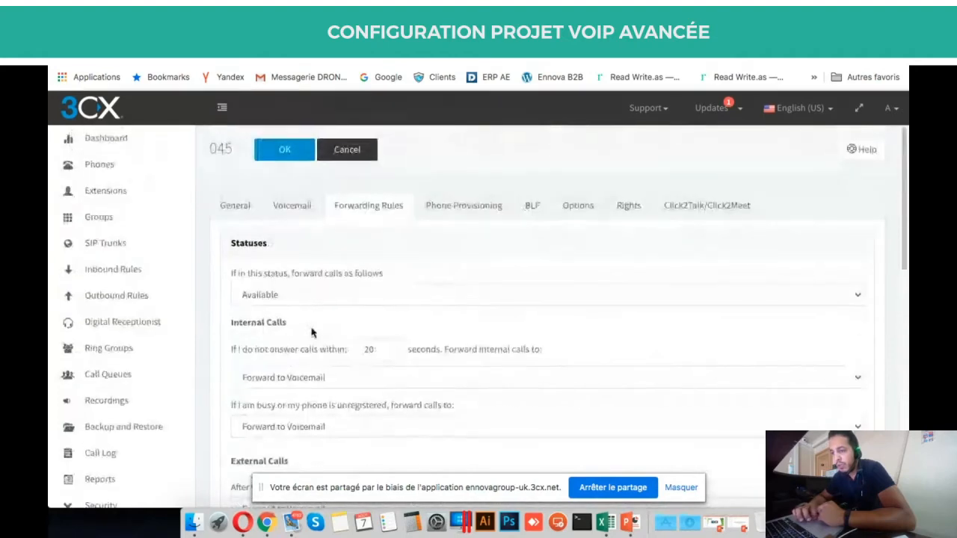
Review extension 045's general user information.
click(236, 205)
scroll(364, 314, down, 5)
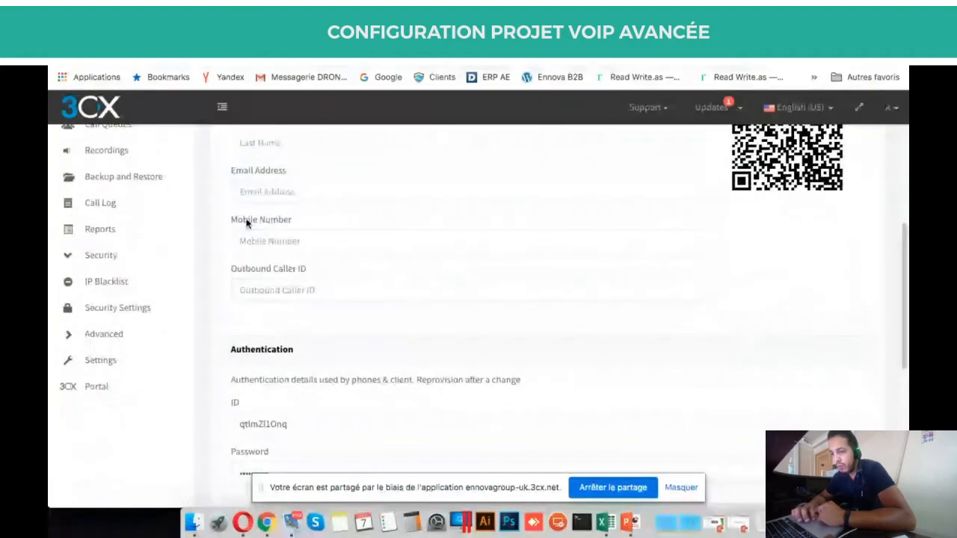
scroll(379, 262, up, 5)
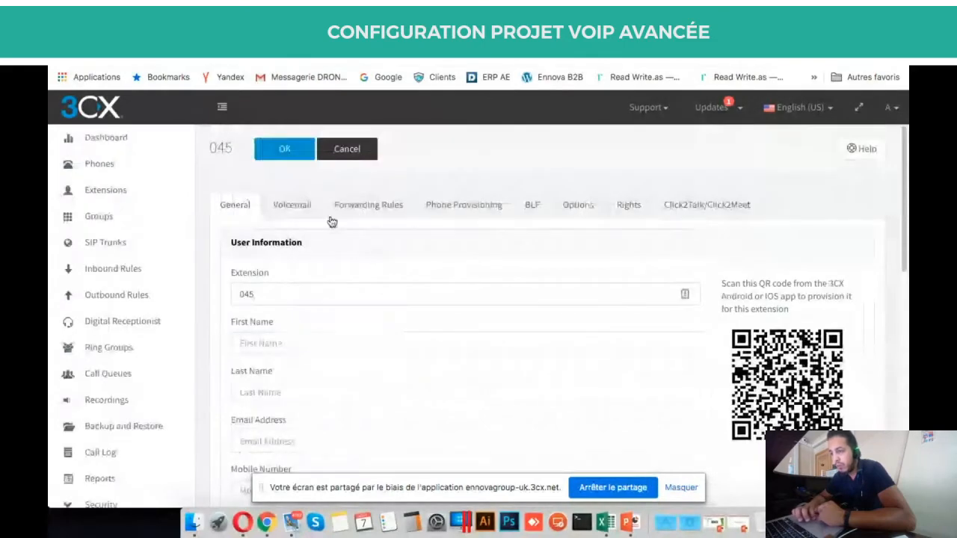
Untick Ring my mobile simultaneously in extension 045's Forwarding Rules.
click(370, 207)
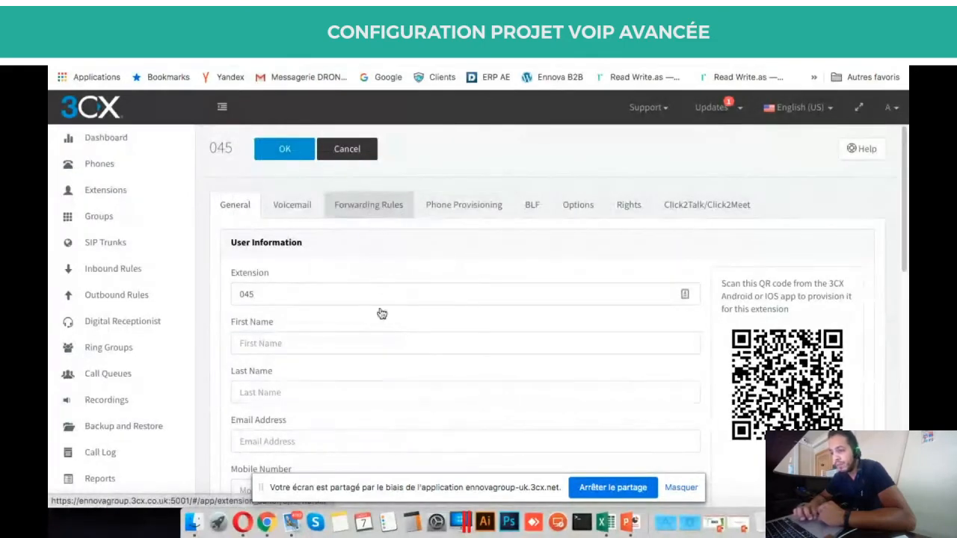
scroll(380, 316, down, 1)
scroll(382, 318, down, 5)
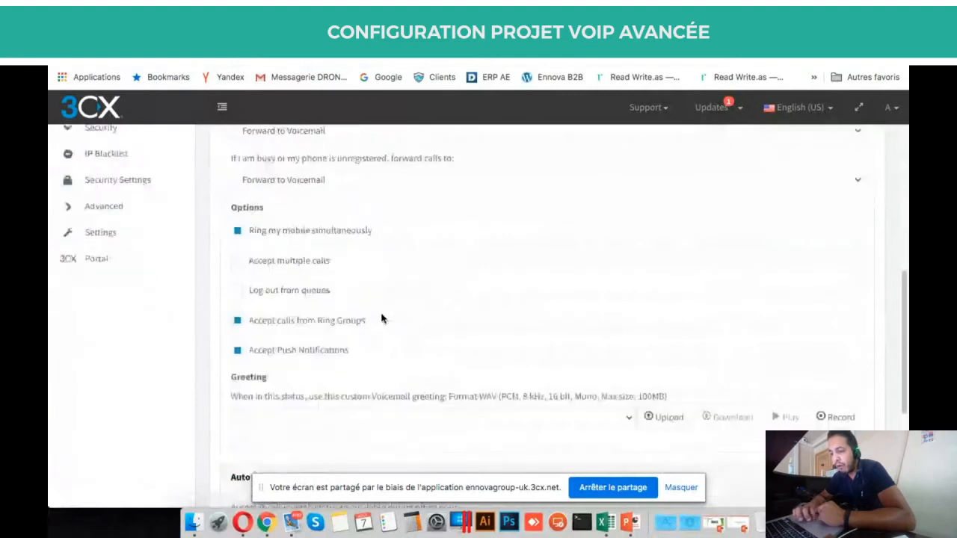
click(326, 235)
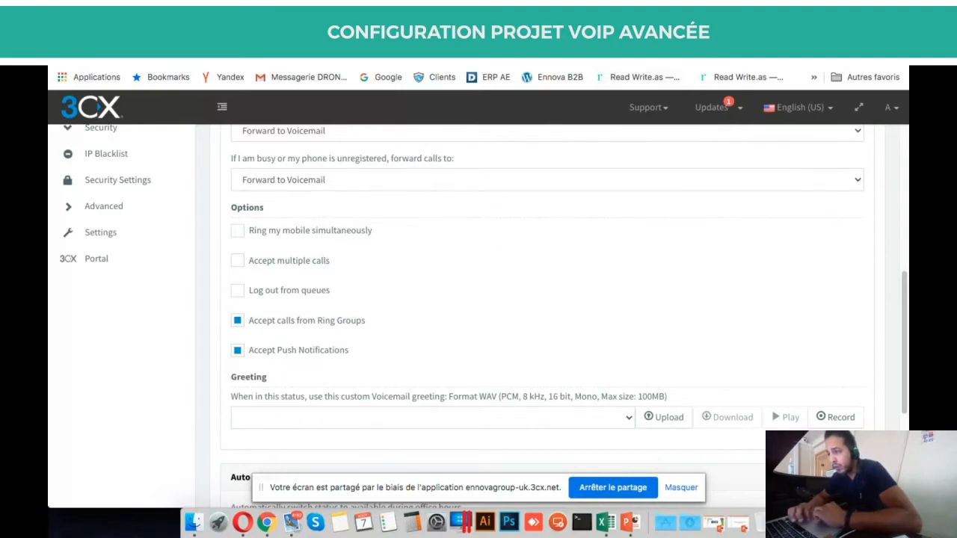
key(ctrl+Tab)
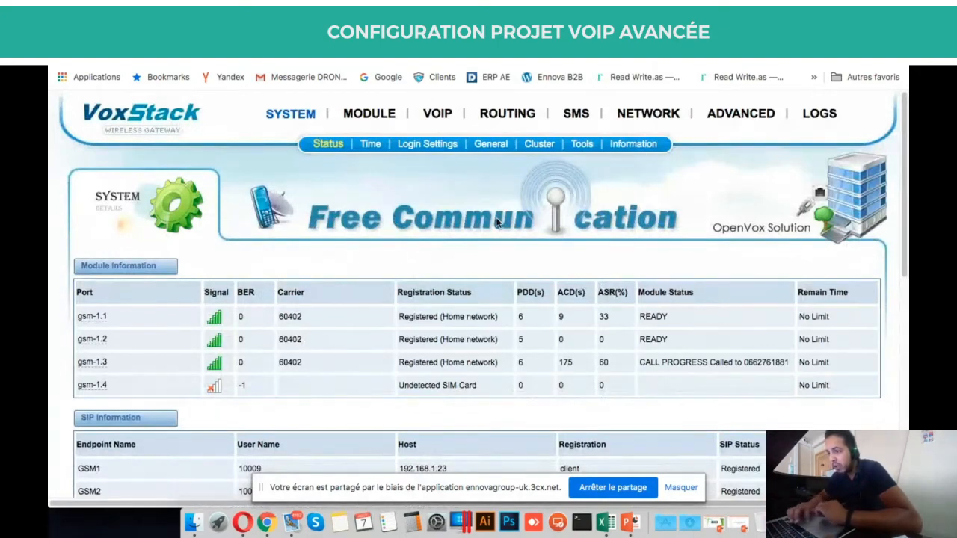
Select gsm-1.1's carrier code 60402 and registration status on the VoxStack Status page.
triple_click(421, 315)
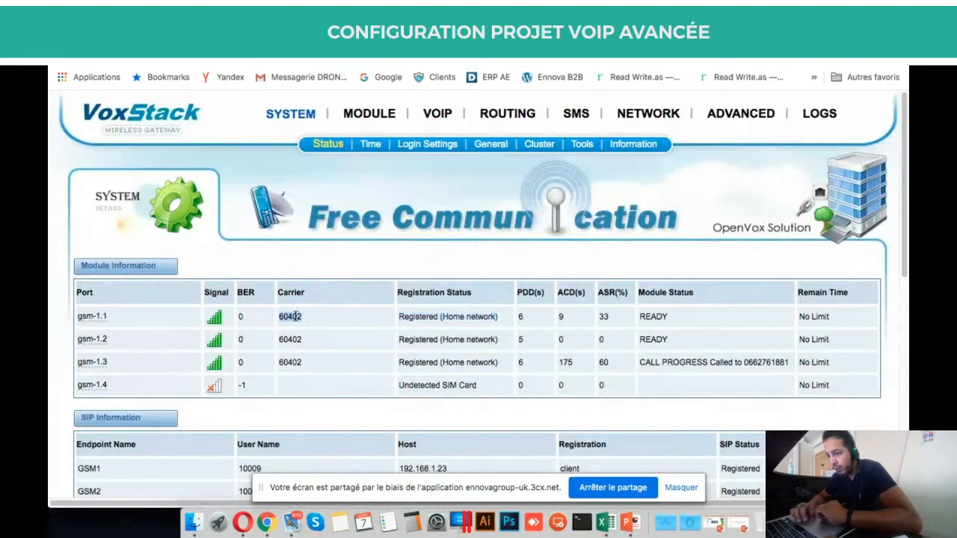
triple_click(457, 319)
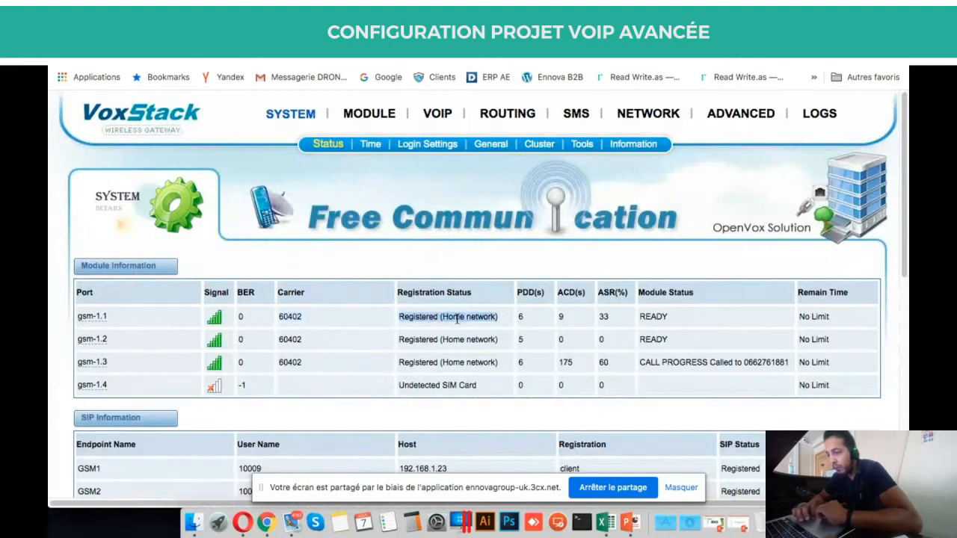
mouse_move(500, 117)
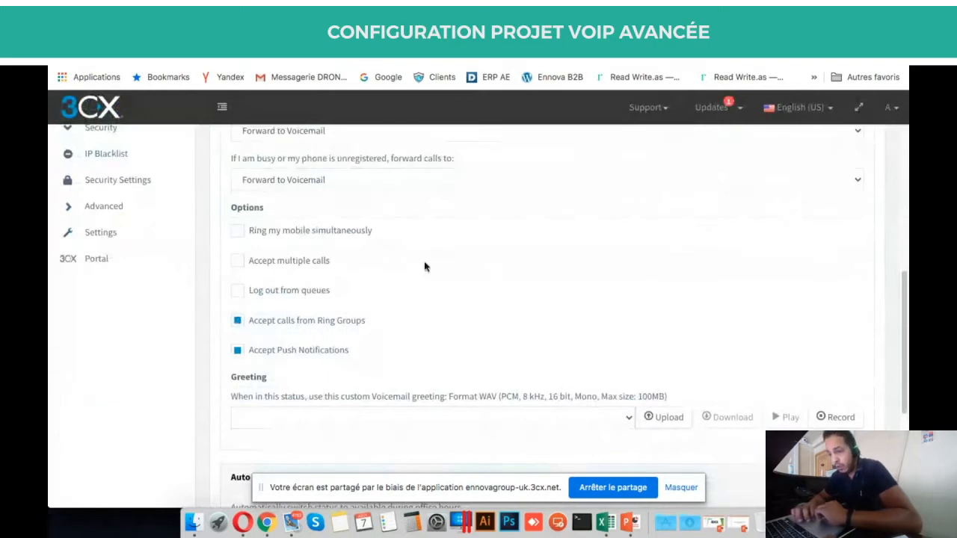
scroll(424, 267, down, 2)
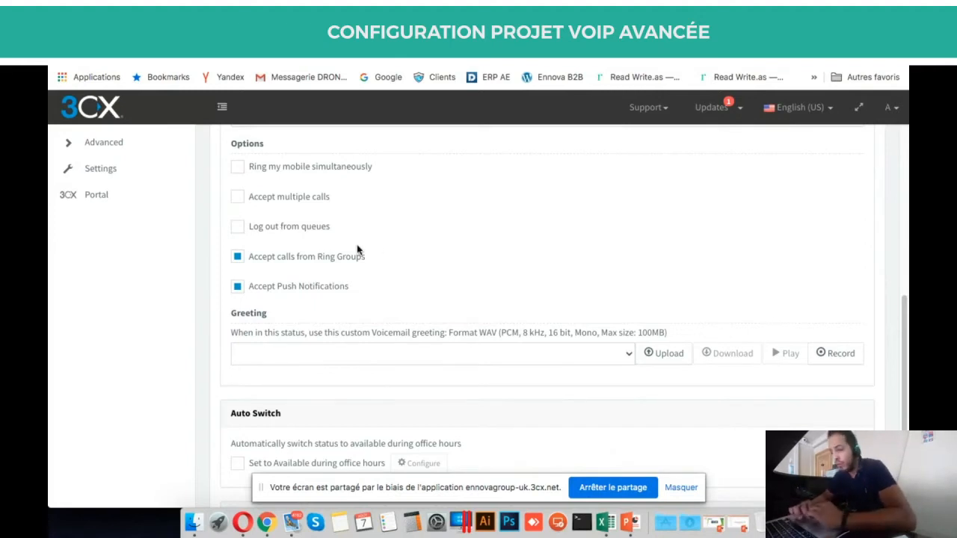
scroll(357, 249, up, 2)
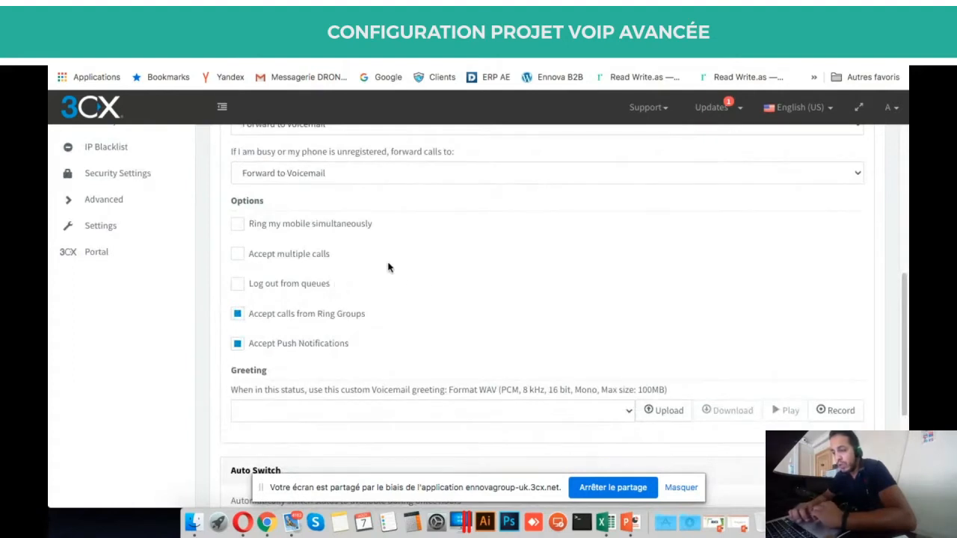
scroll(369, 276, down, 3)
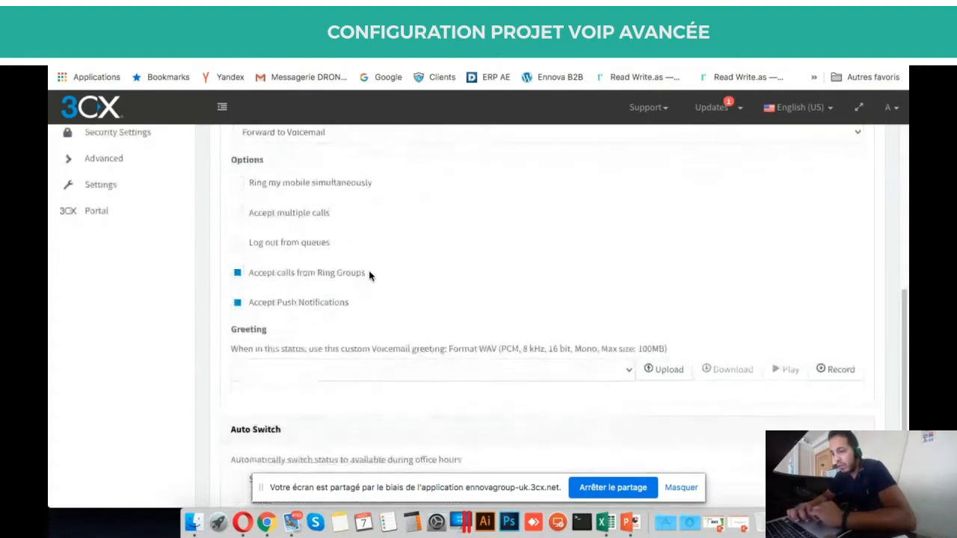
scroll(368, 276, down, 2)
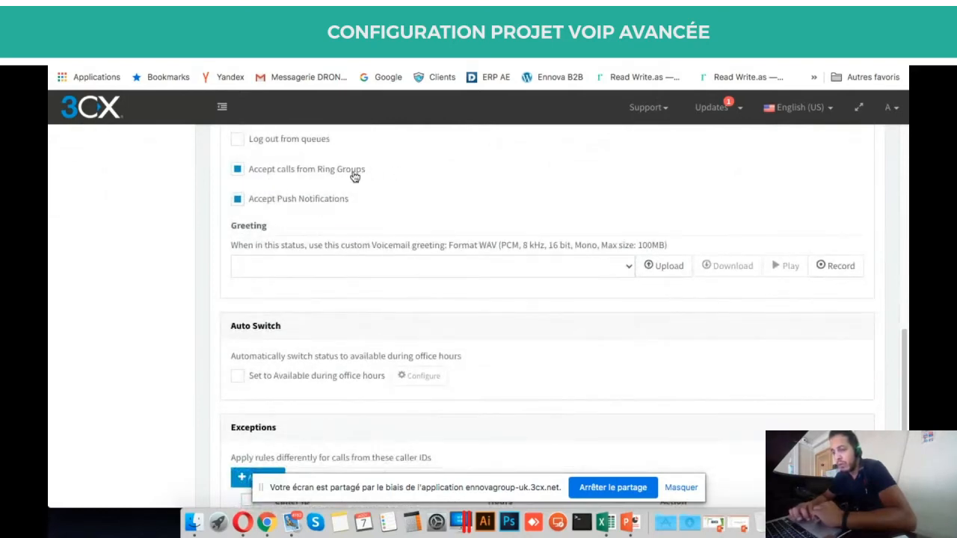
scroll(354, 175, up, 2)
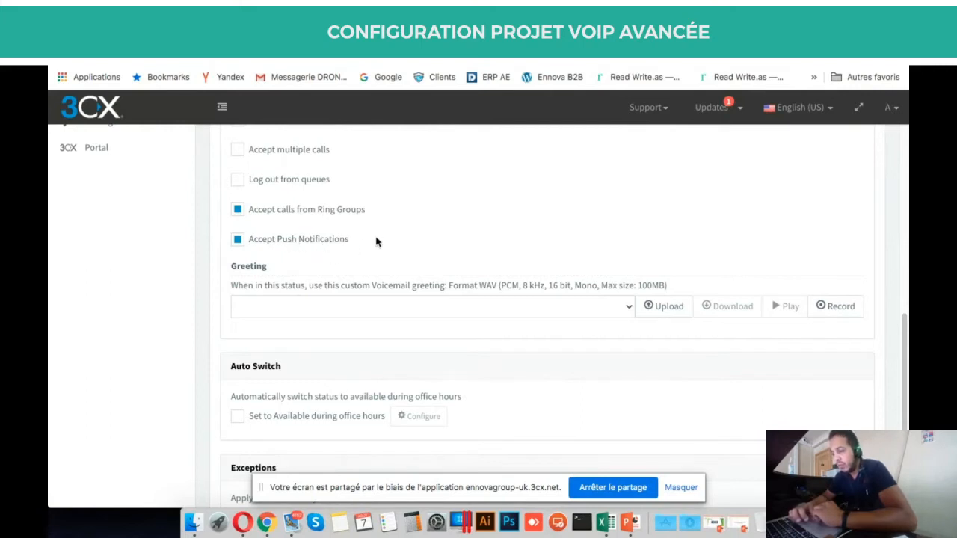
scroll(453, 232, down, 2)
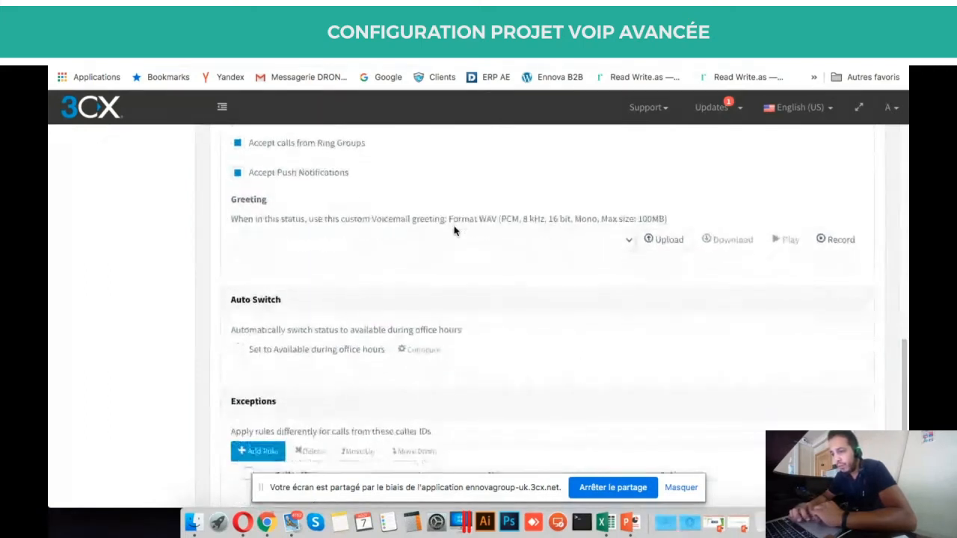
click(628, 244)
click(627, 245)
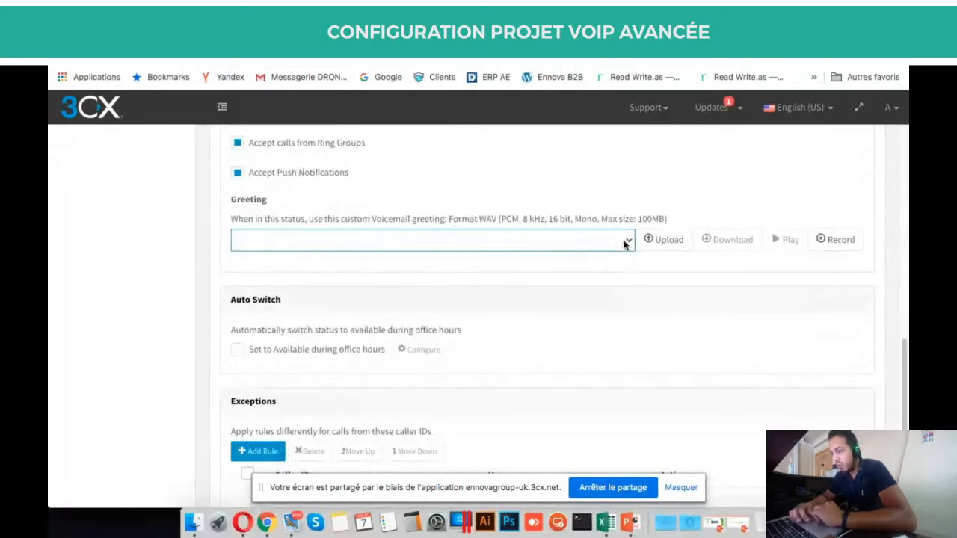
click(625, 244)
click(633, 254)
click(628, 248)
click(536, 219)
double_click(536, 220)
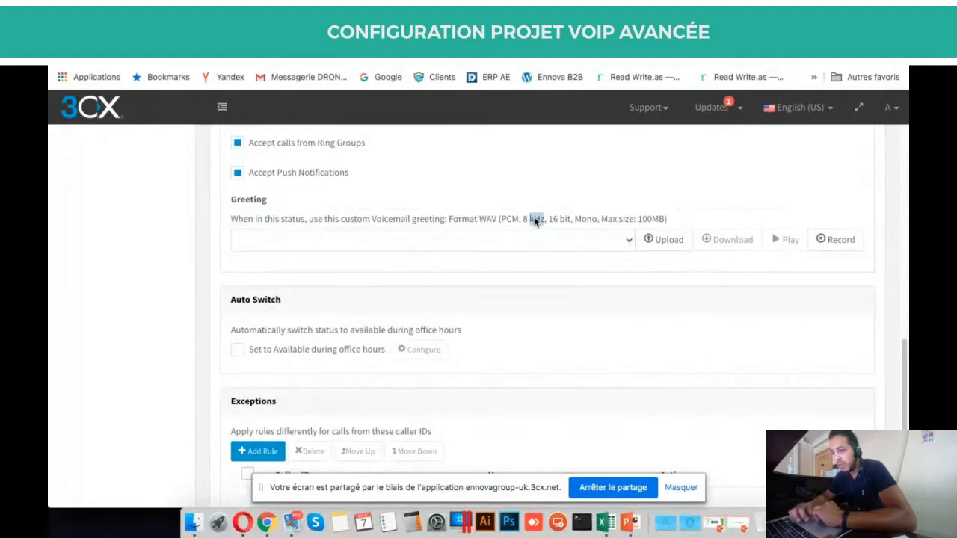
click(503, 226)
triple_click(493, 225)
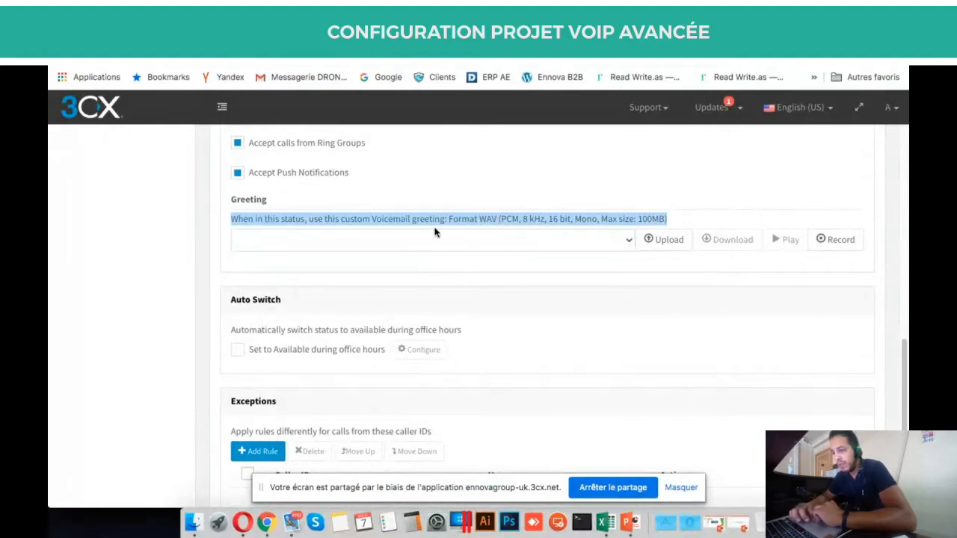
triple_click(402, 225)
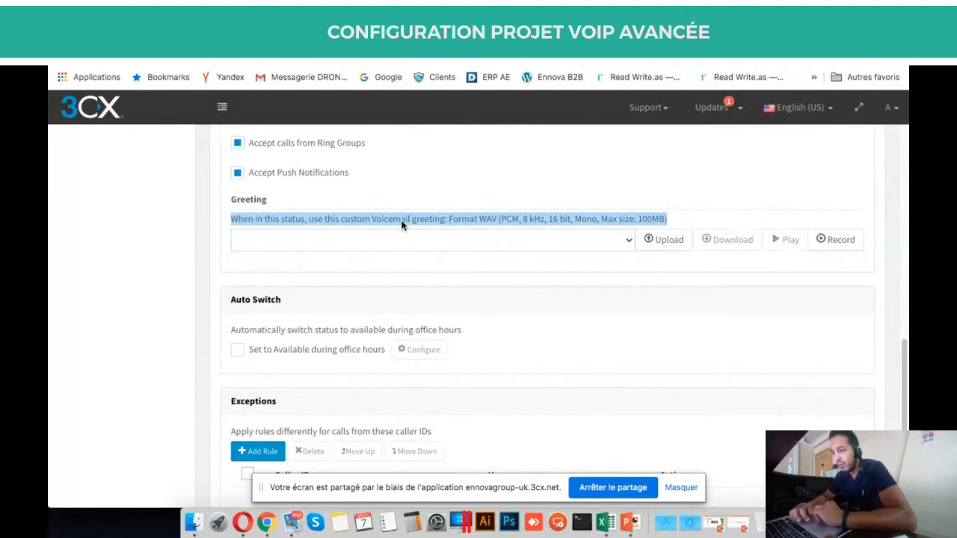
click(550, 276)
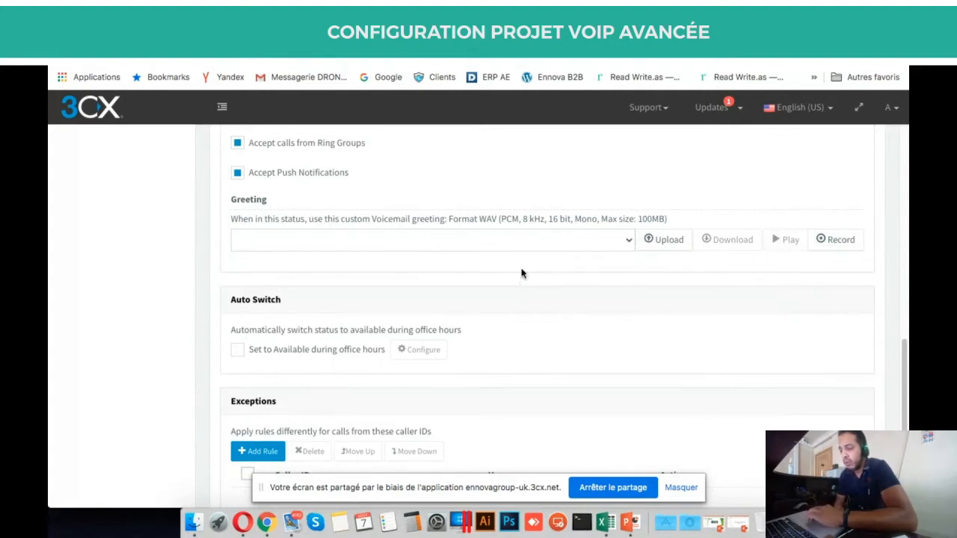
scroll(512, 221, down, 1)
scroll(512, 221, down, 2)
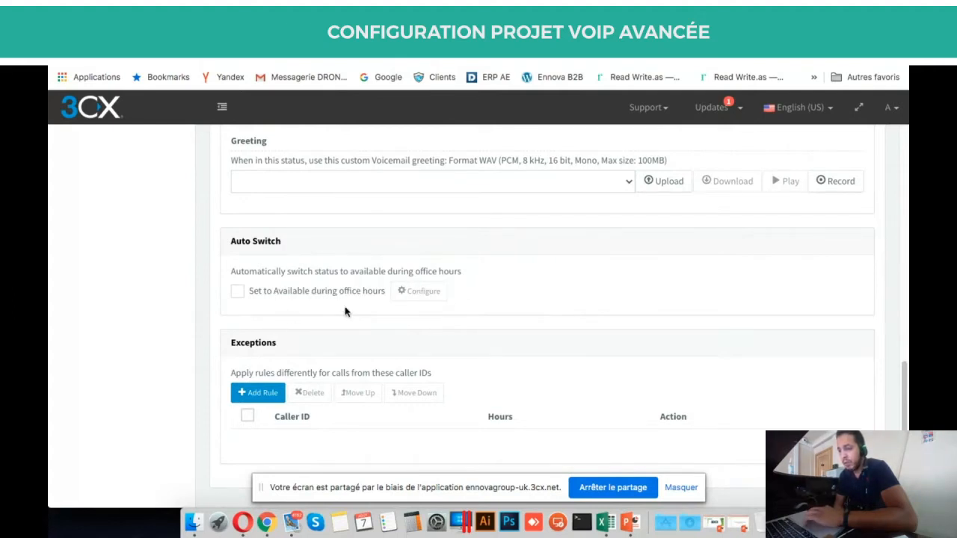
scroll(344, 312, up, 15)
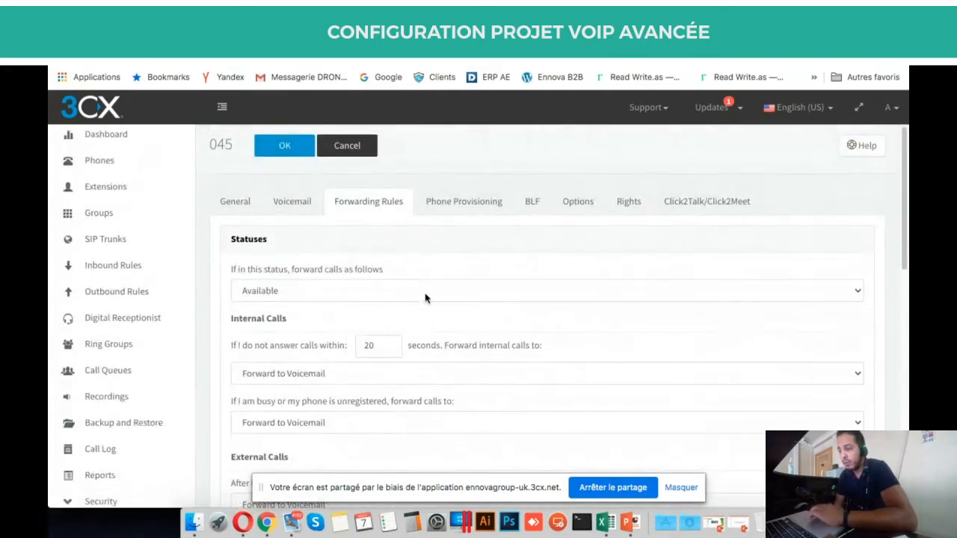
scroll(416, 282, down, 15)
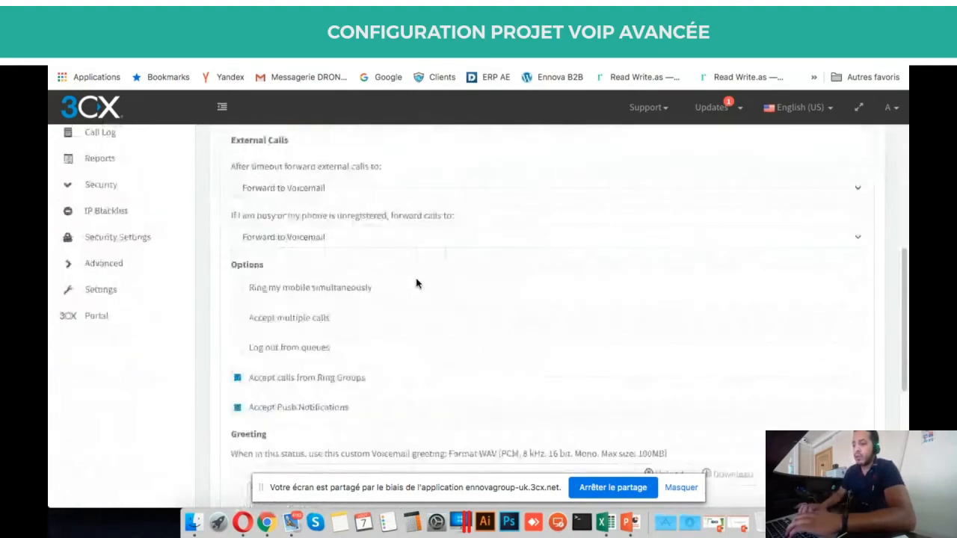
scroll(416, 282, down, 2)
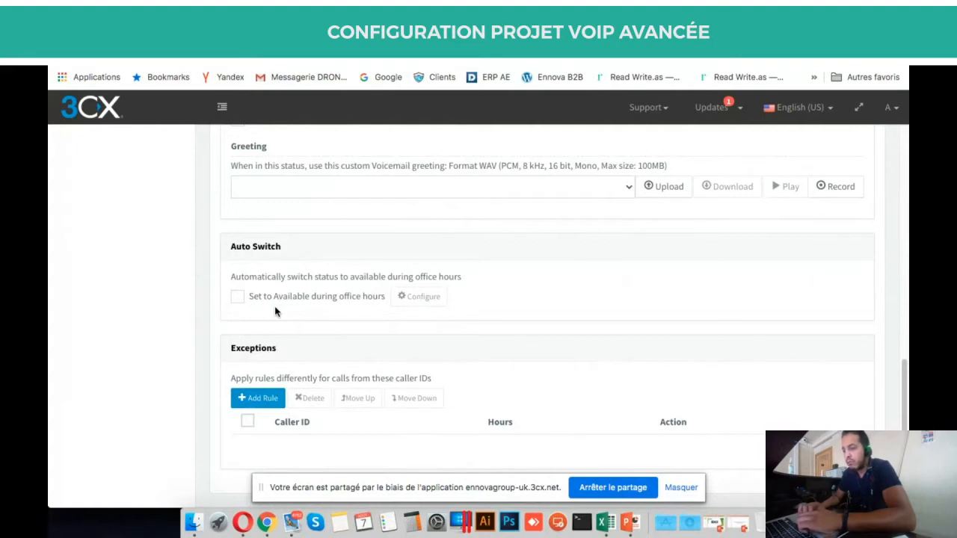
scroll(275, 311, down, 1)
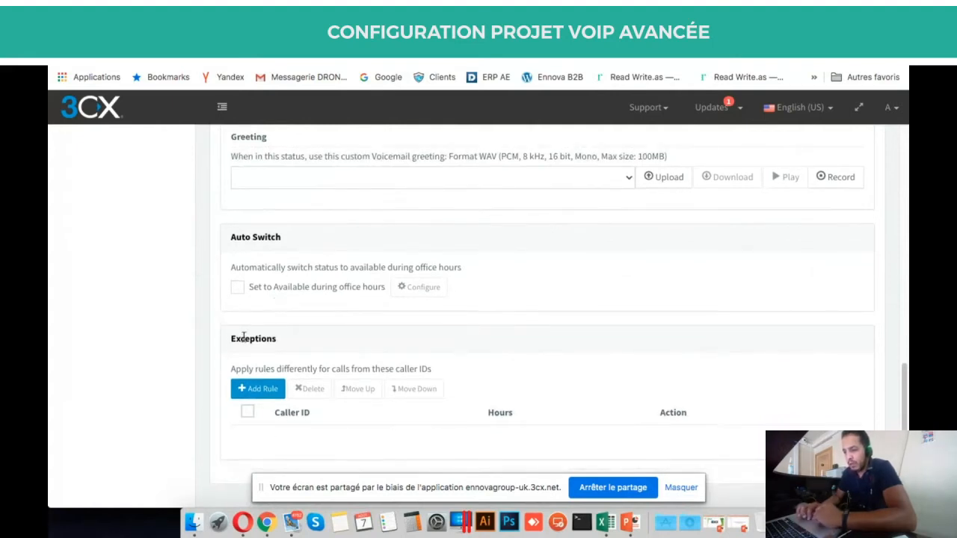
double_click(267, 338)
click(299, 341)
click(263, 390)
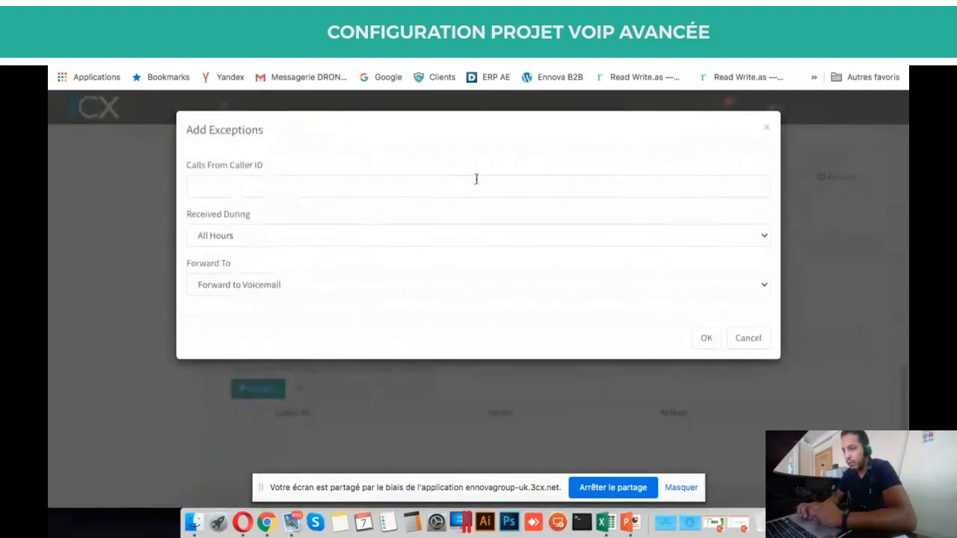
click(427, 190)
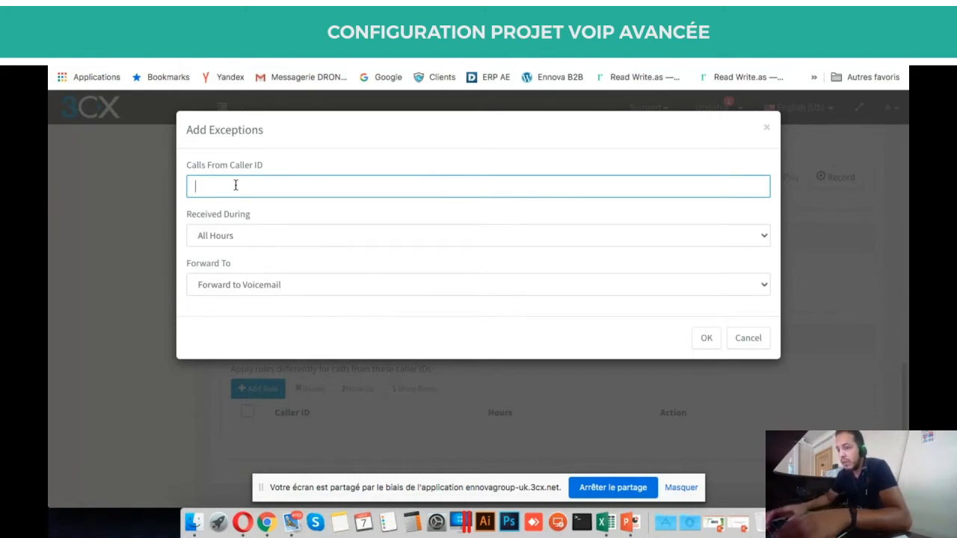
text(00)
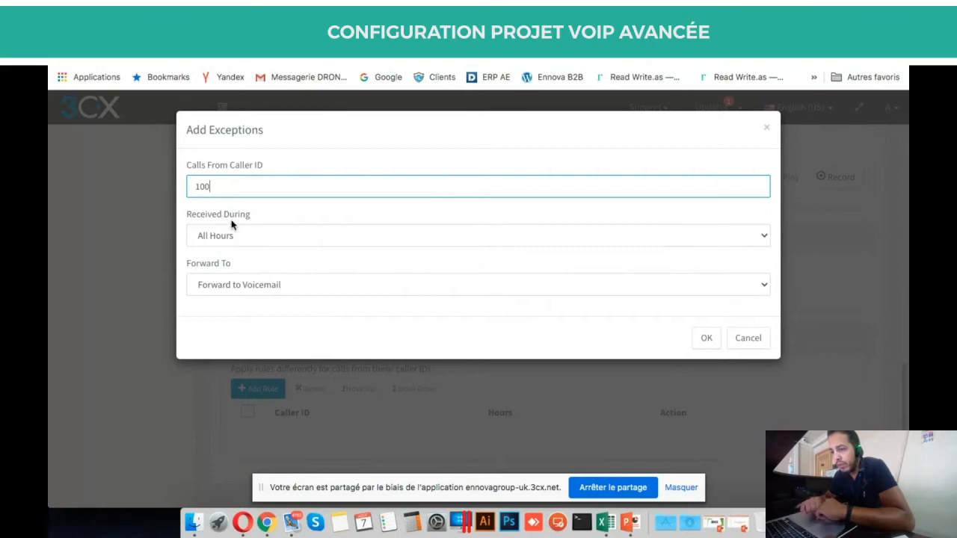
click(260, 236)
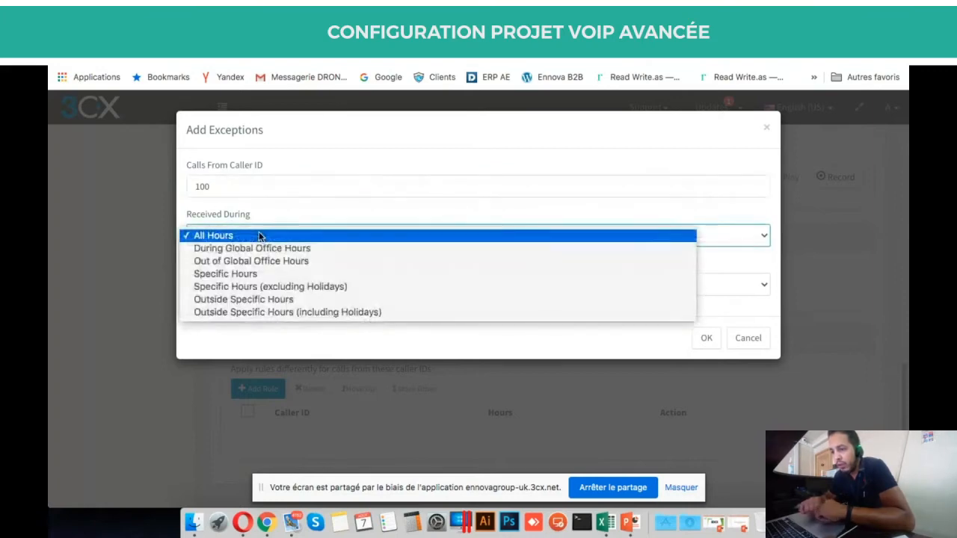
click(294, 217)
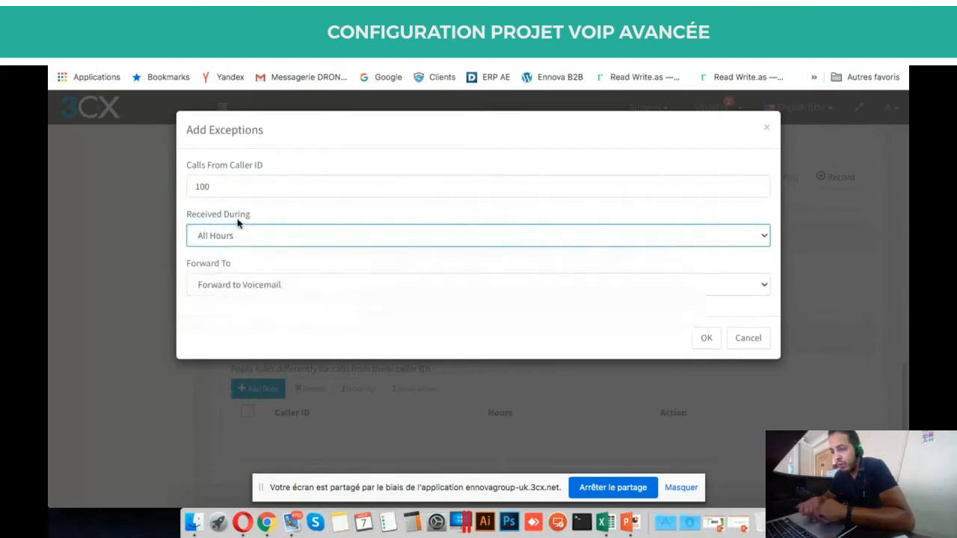
drag(215, 186, 189, 184)
click(227, 184)
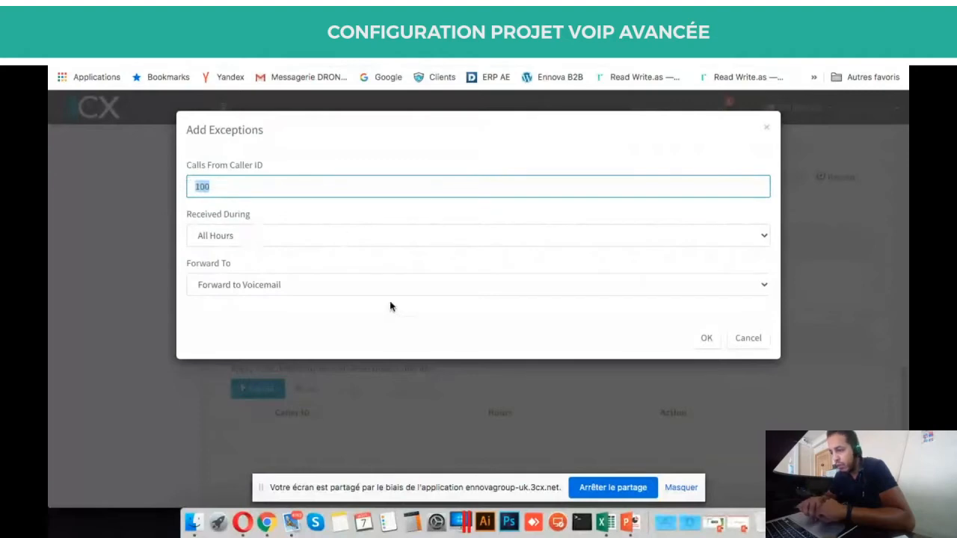
Discard the pending exception, glance at the General tab, and return to the forwarding rules.
click(747, 338)
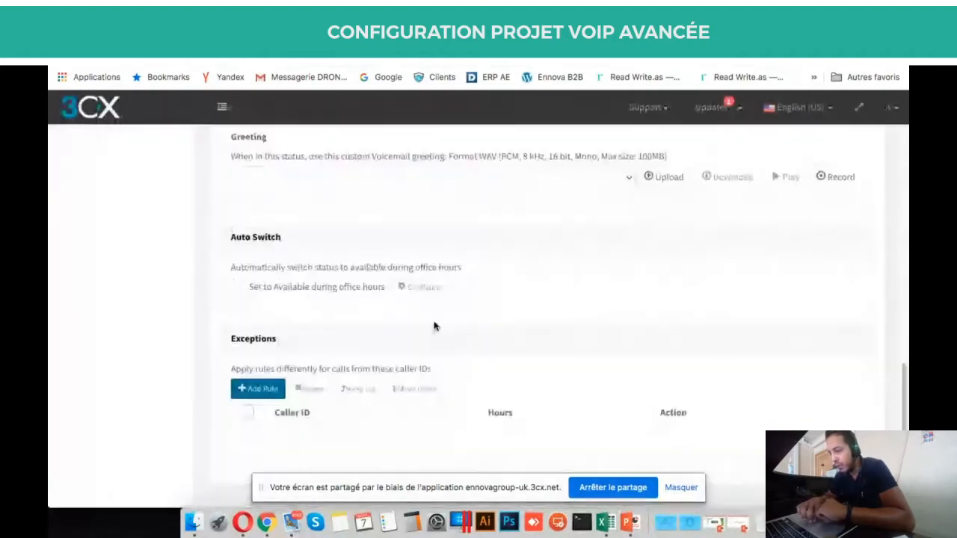
scroll(434, 326, up, 15)
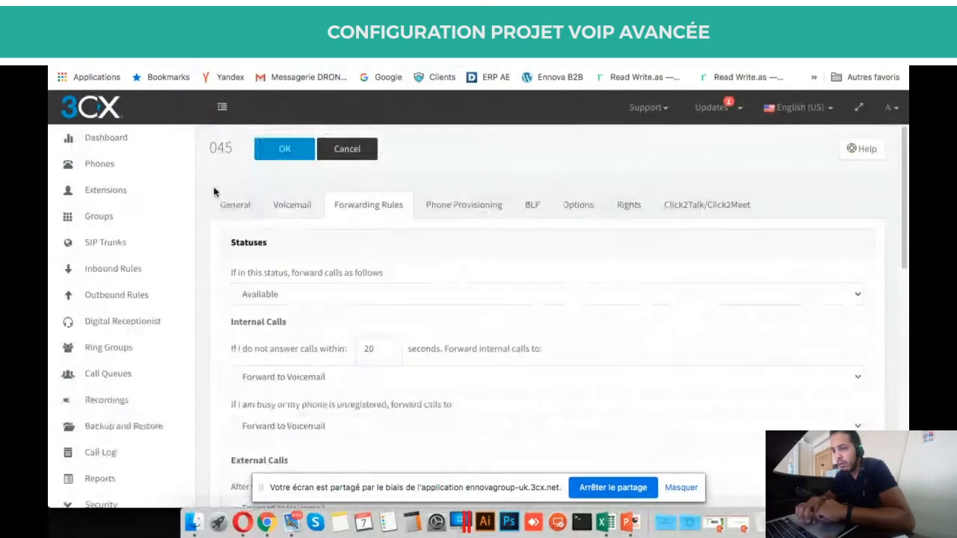
click(232, 204)
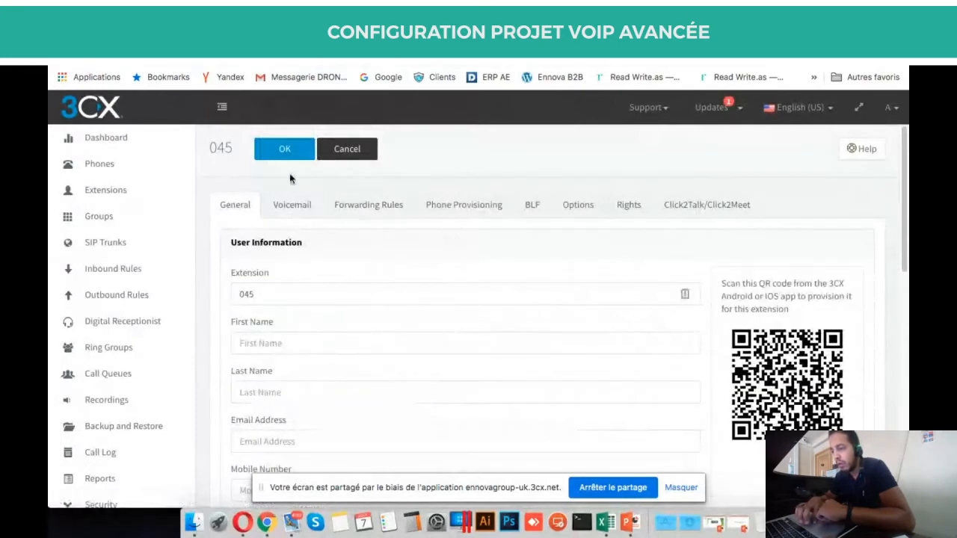
click(374, 216)
scroll(379, 296, down, 3)
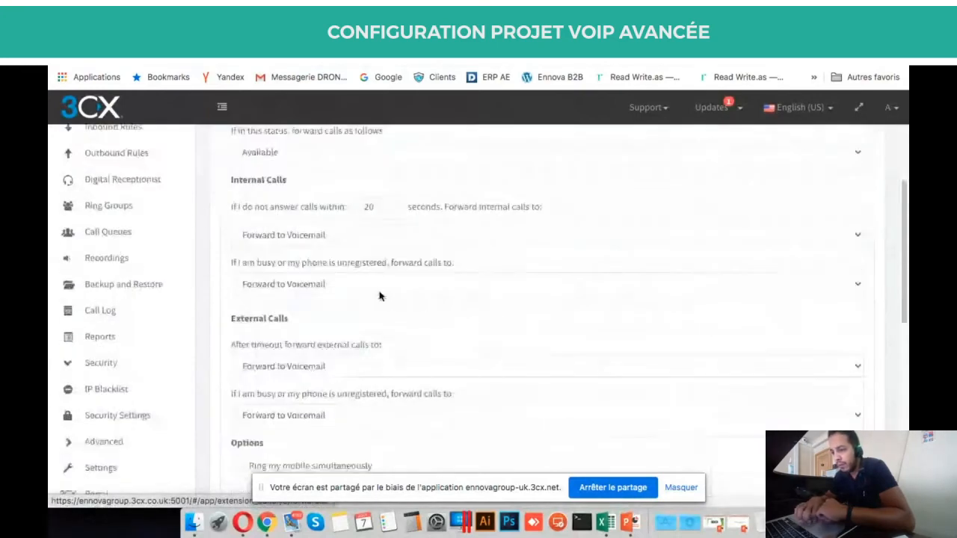
scroll(379, 296, down, 5)
Start a new All Hours forwarding exception for calls from caller ID 100.
click(254, 388)
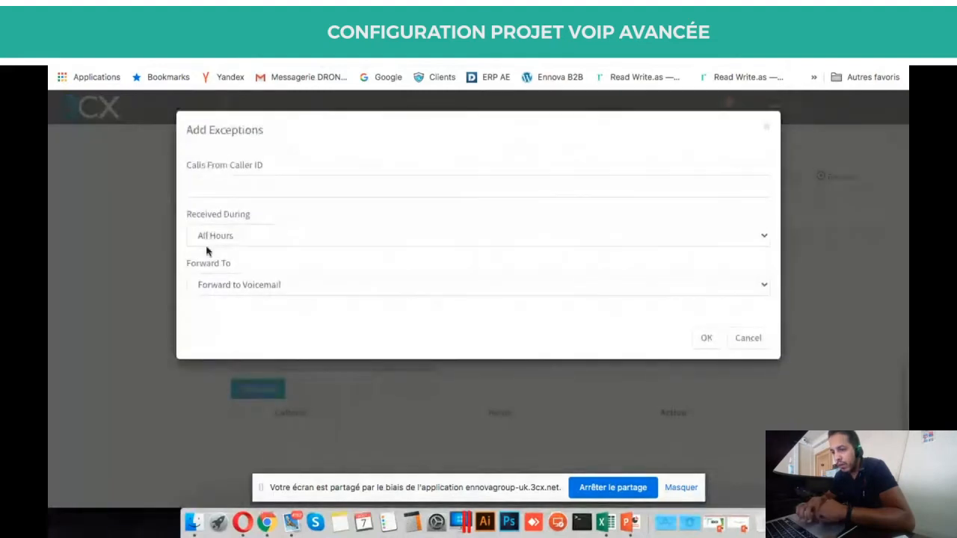
click(210, 241)
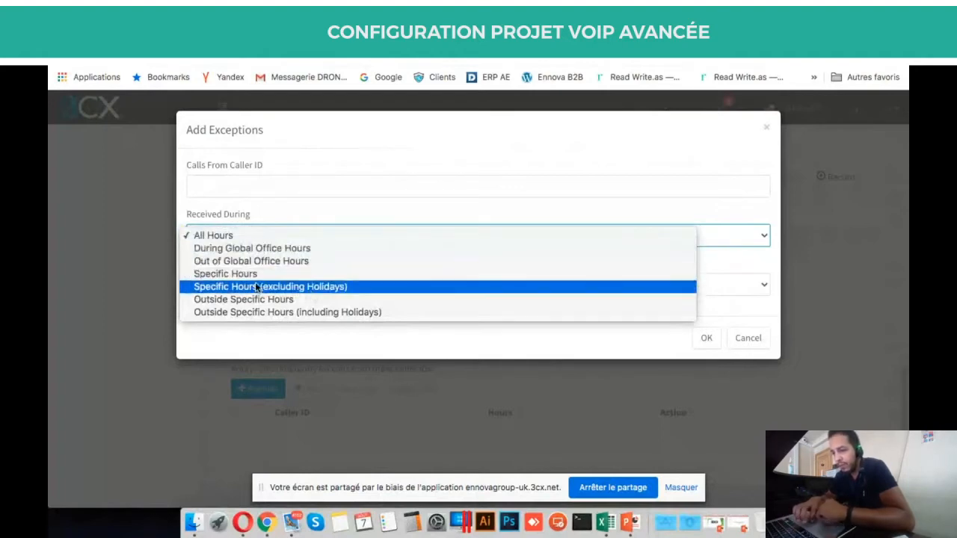
click(263, 232)
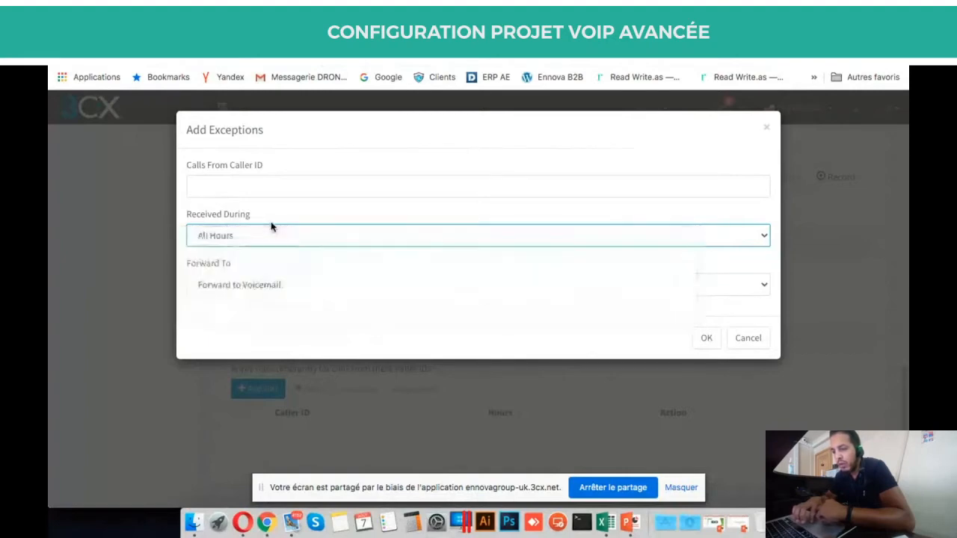
click(217, 189)
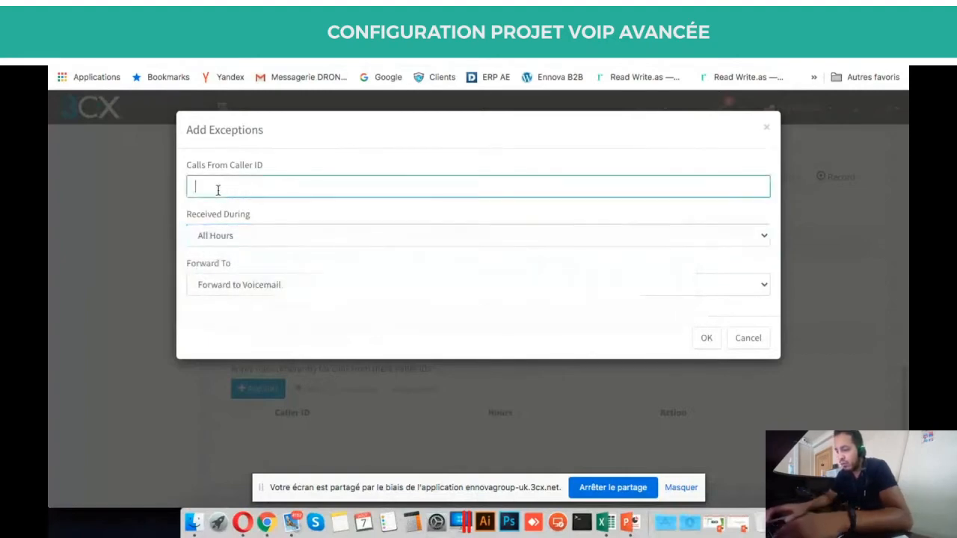
text(100)
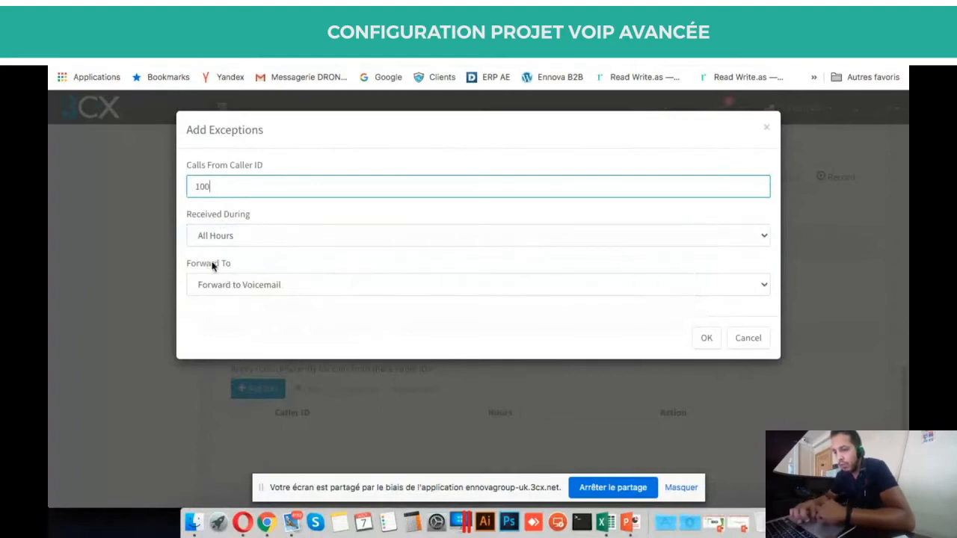
Review the Forward To destinations, leave Forward to Voicemail, and cancel the exception.
click(248, 287)
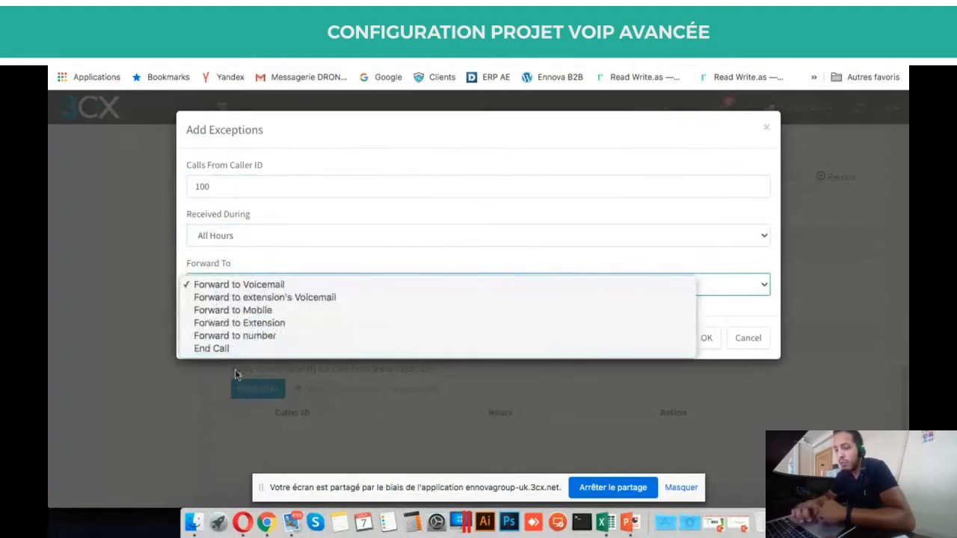
click(281, 268)
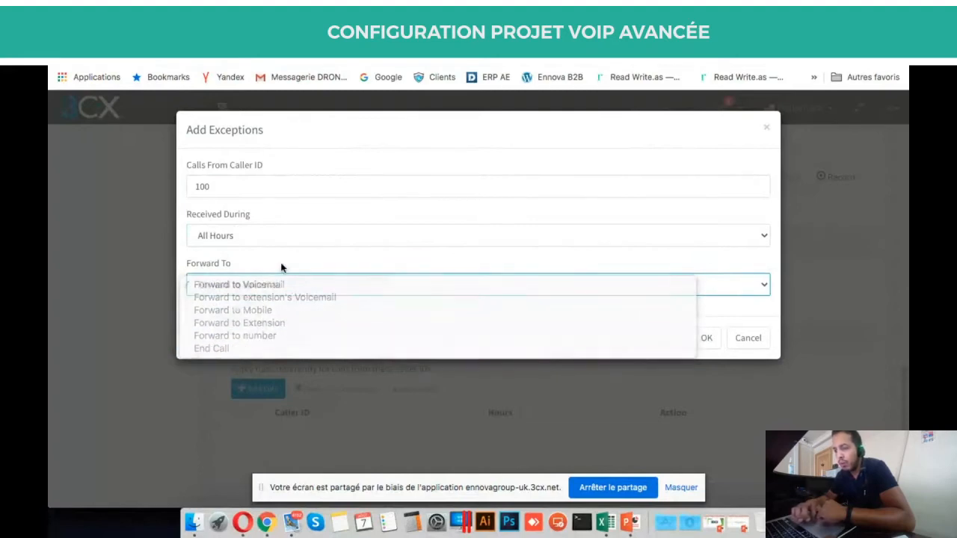
click(277, 282)
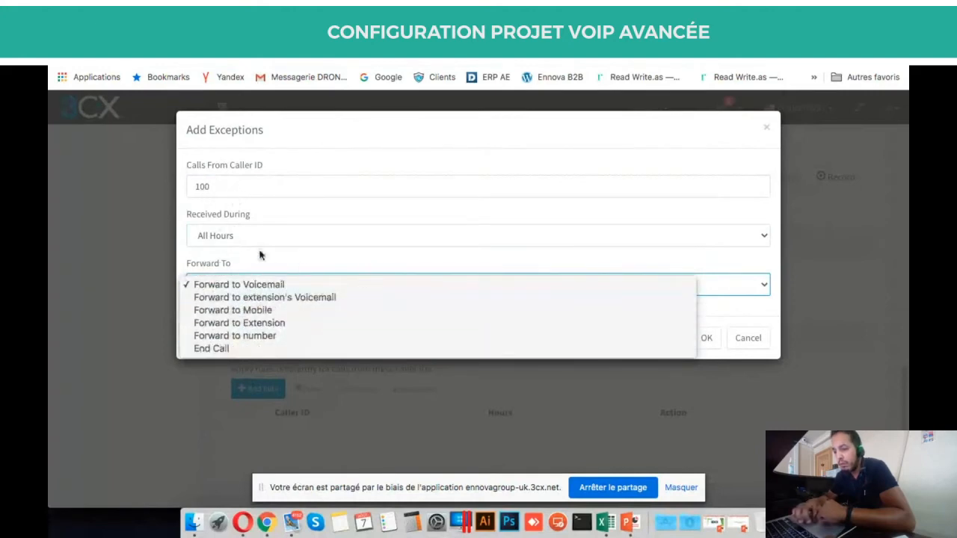
click(389, 268)
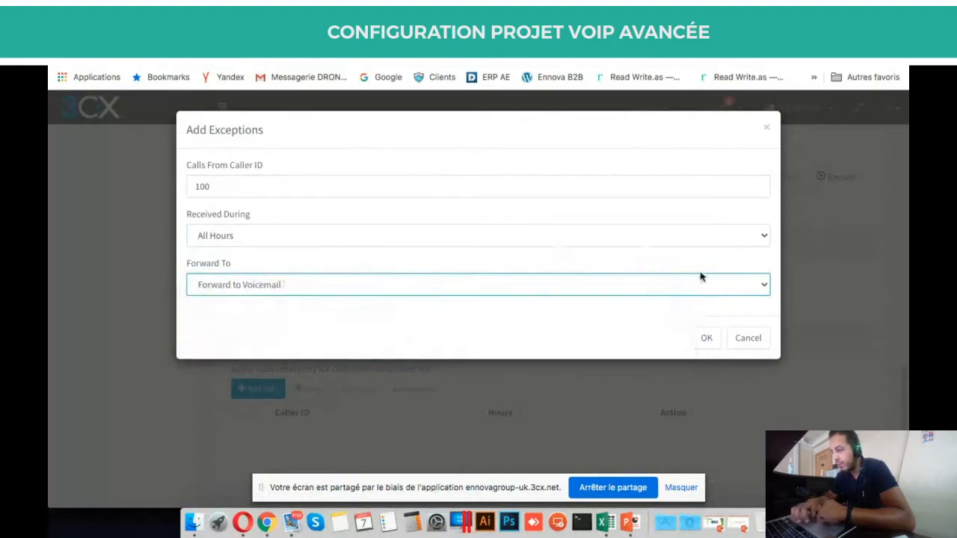
click(748, 344)
Scroll through Phone Provisioning and Network, showing 3CX App, interface 192.168.1.23 and UDP transport.
scroll(553, 359, up, 10)
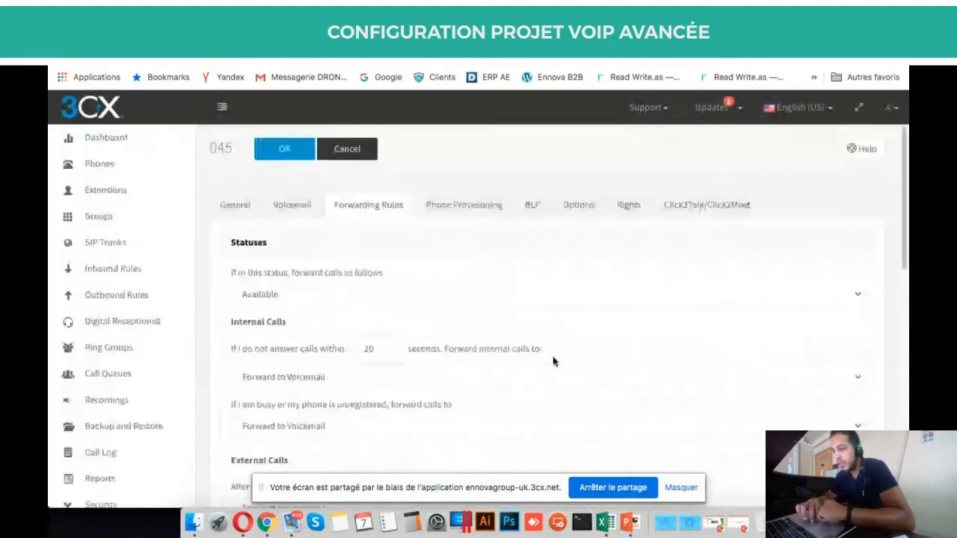
scroll(554, 361, down, 2)
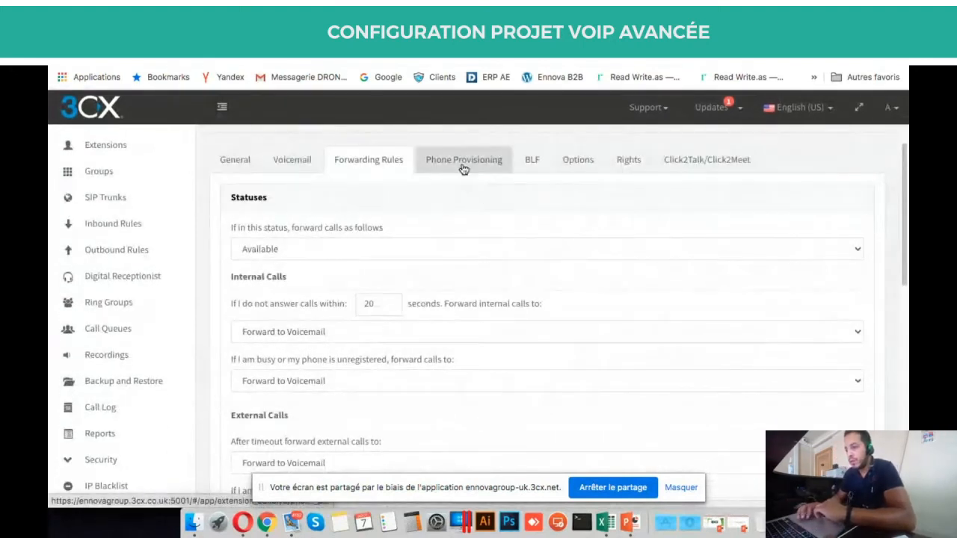
scroll(465, 225, down, 1)
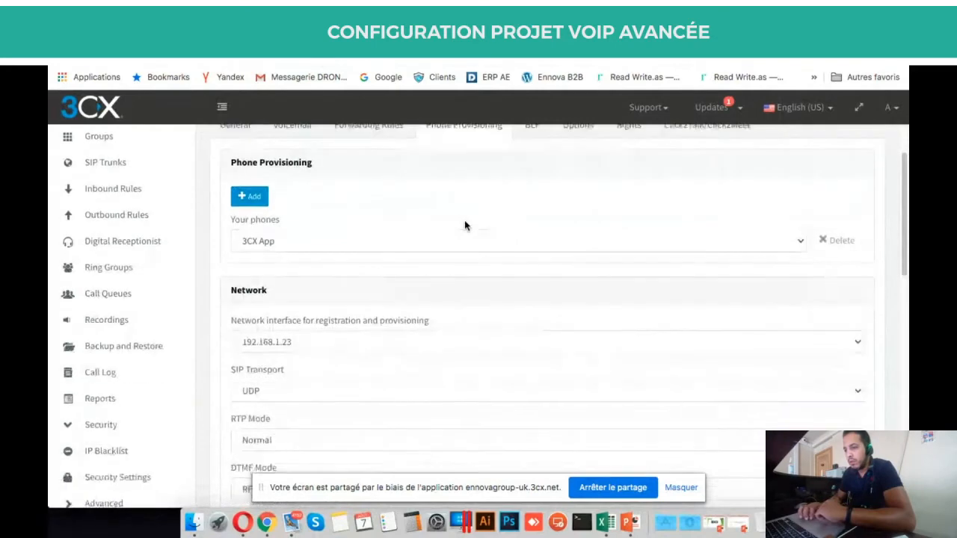
scroll(465, 225, up, 2)
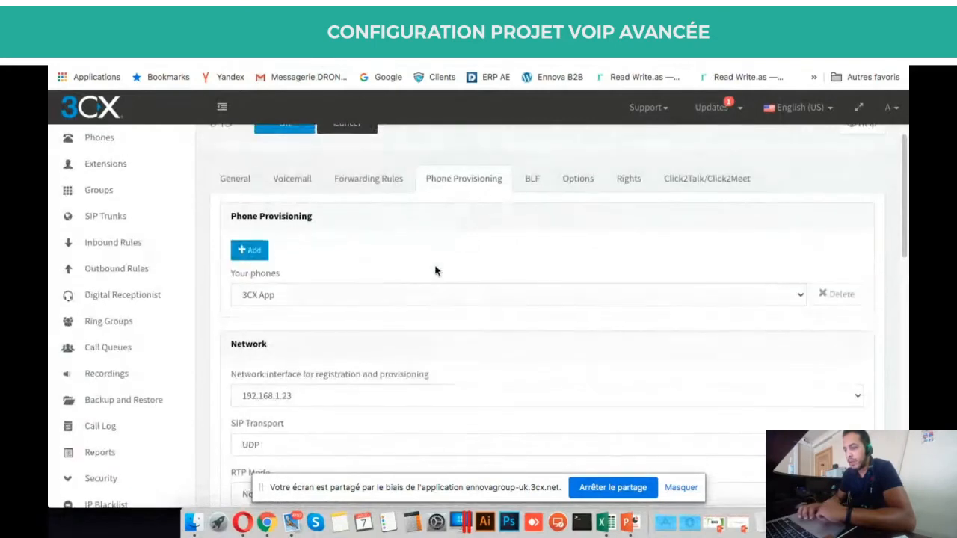
scroll(436, 268, down, 2)
scroll(436, 270, up, 2)
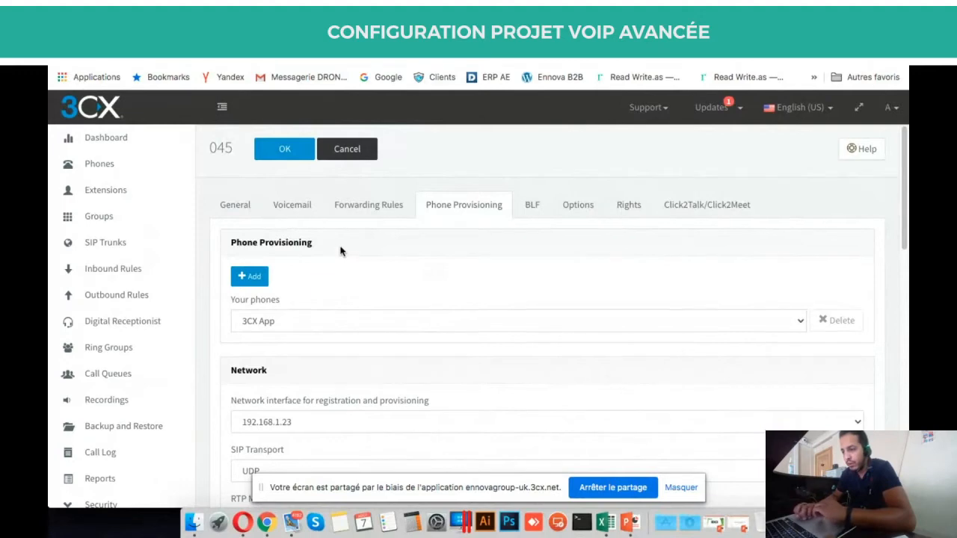
scroll(341, 251, down, 2)
click(289, 251)
click(327, 237)
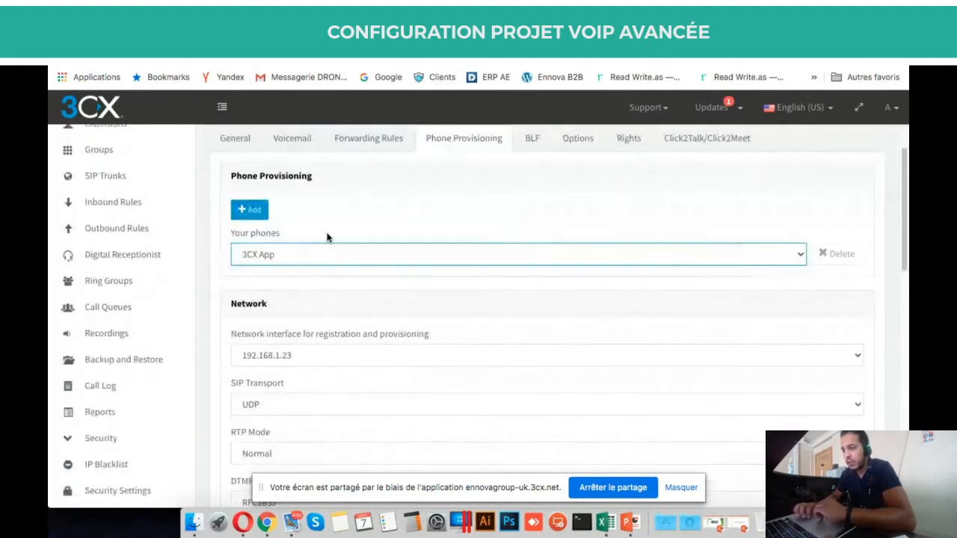
click(250, 210)
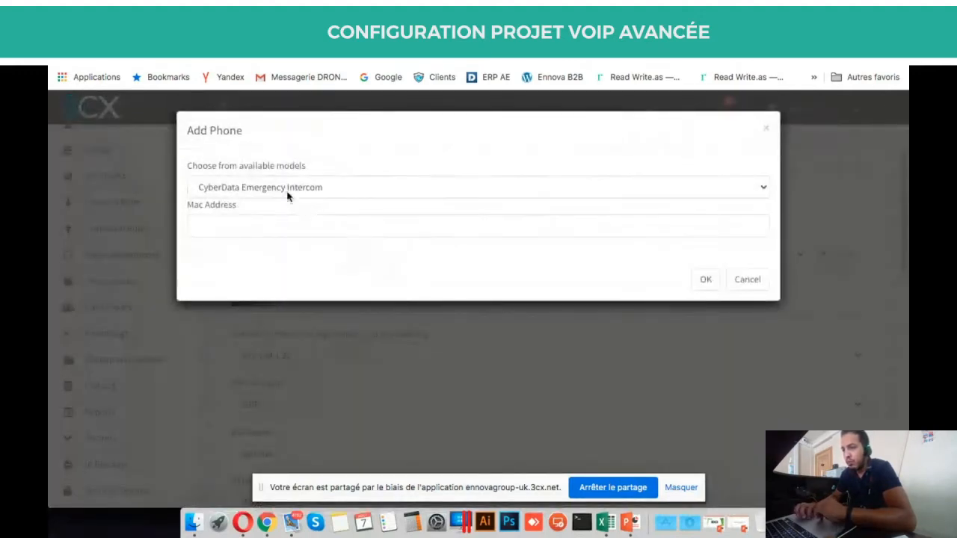
click(289, 191)
scroll(375, 295, down, 3)
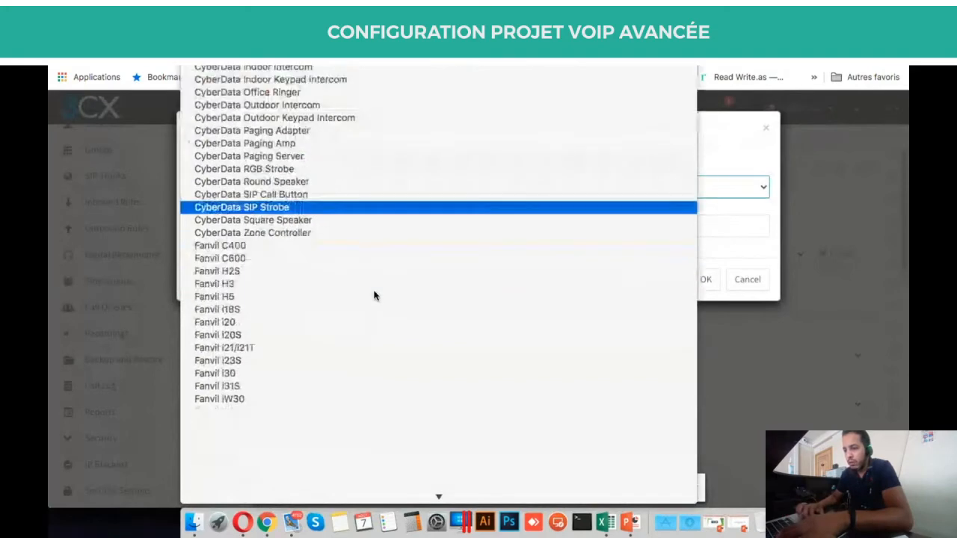
scroll(375, 296, down, 15)
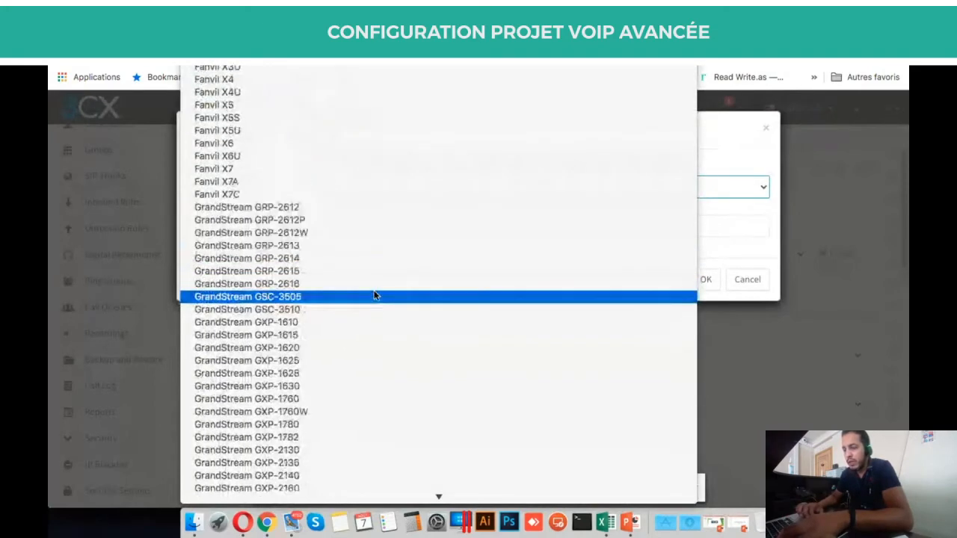
scroll(375, 295, down, 20)
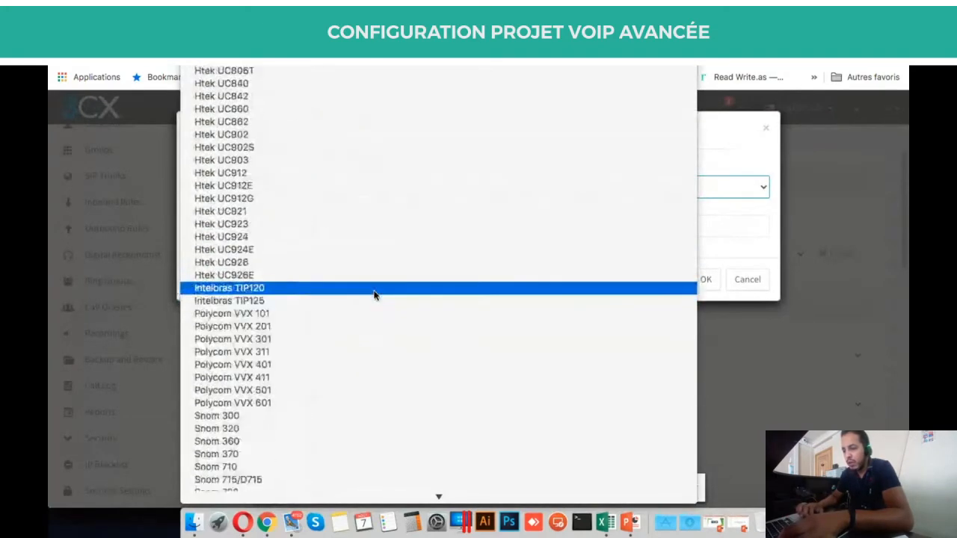
scroll(373, 295, down, 20)
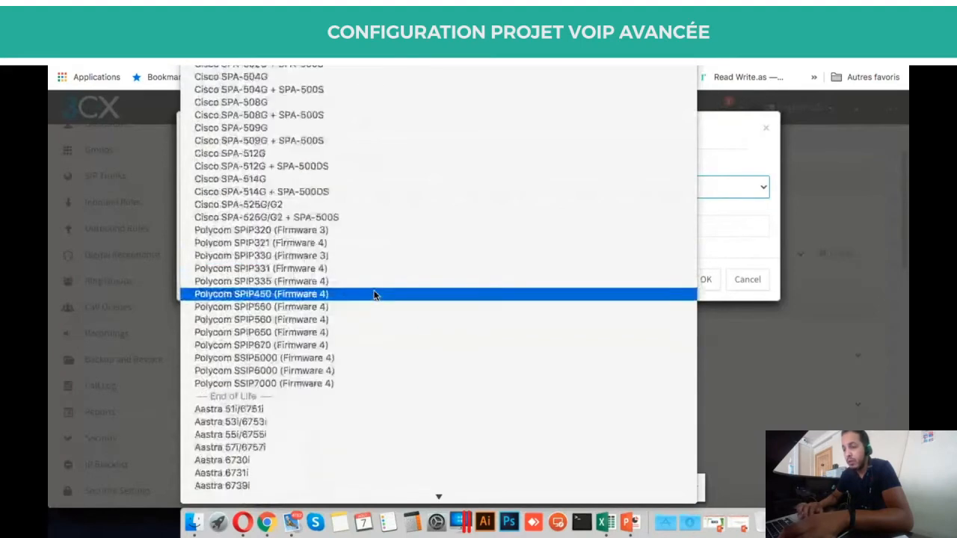
scroll(376, 295, up, 20)
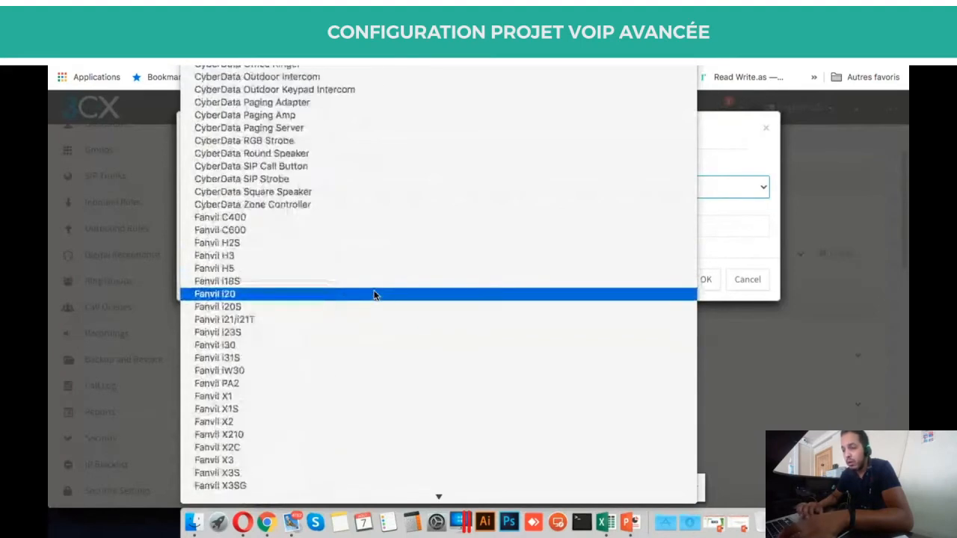
click(290, 257)
click(247, 224)
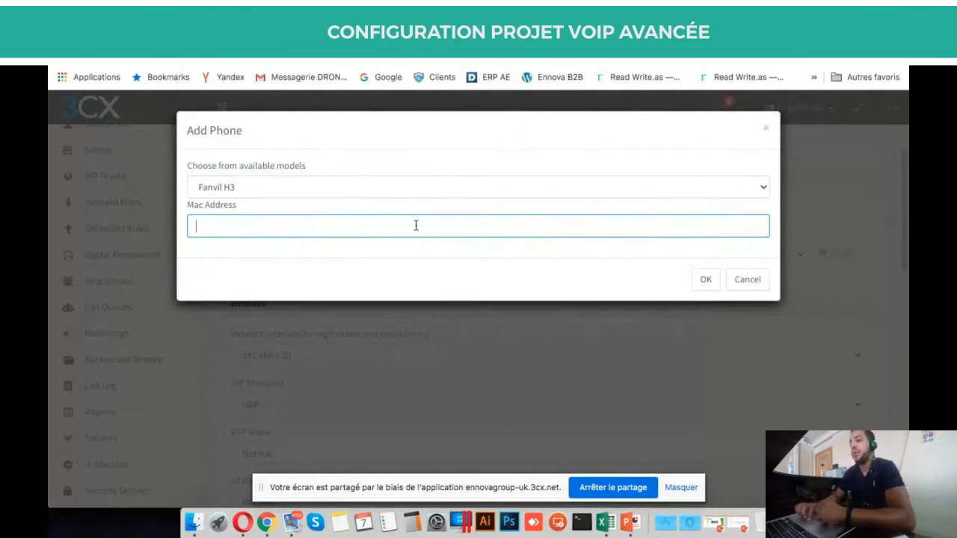
click(749, 280)
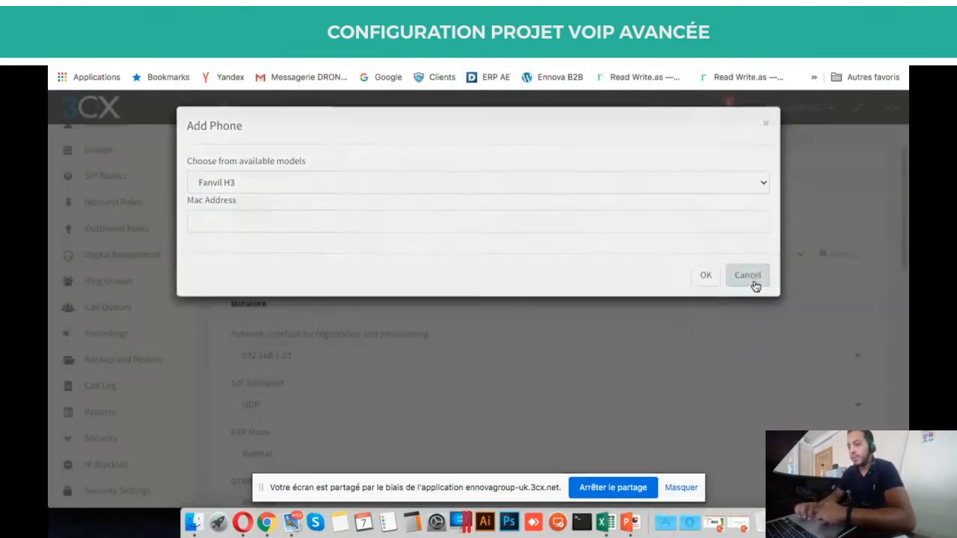
scroll(525, 303, down, 2)
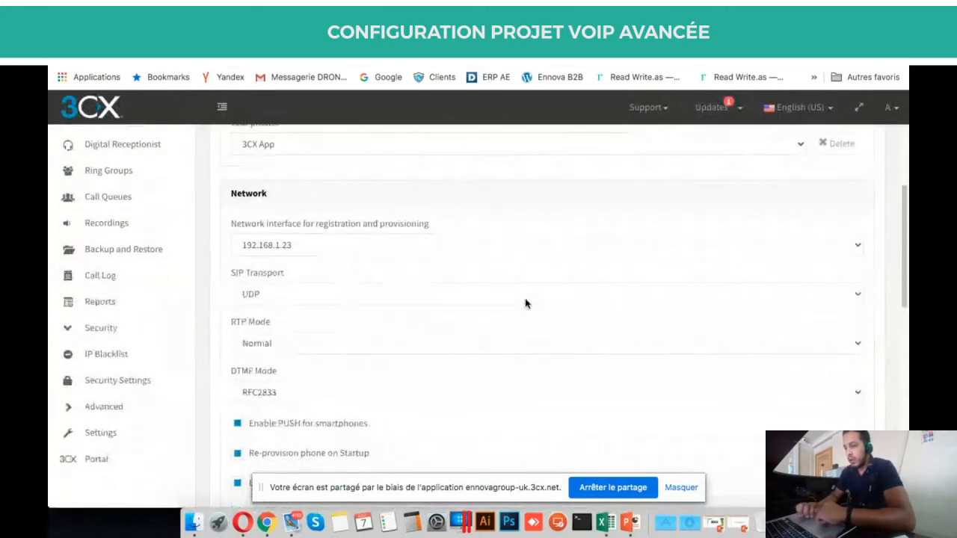
click(856, 249)
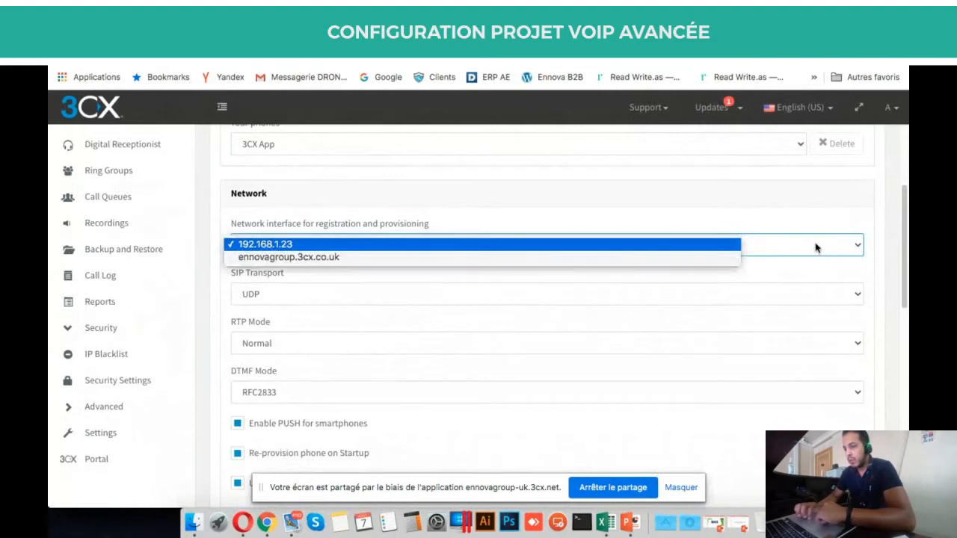
click(806, 214)
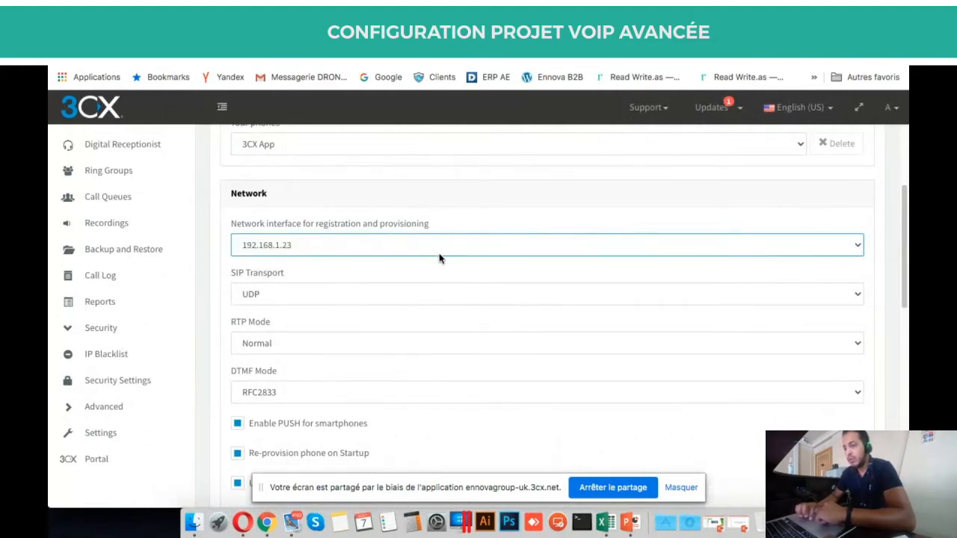
click(461, 247)
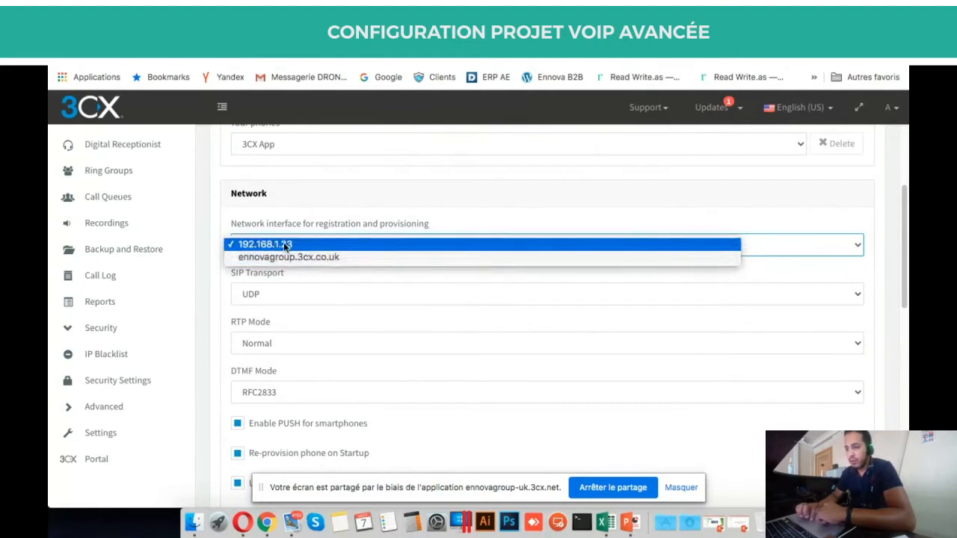
click(347, 226)
click(336, 247)
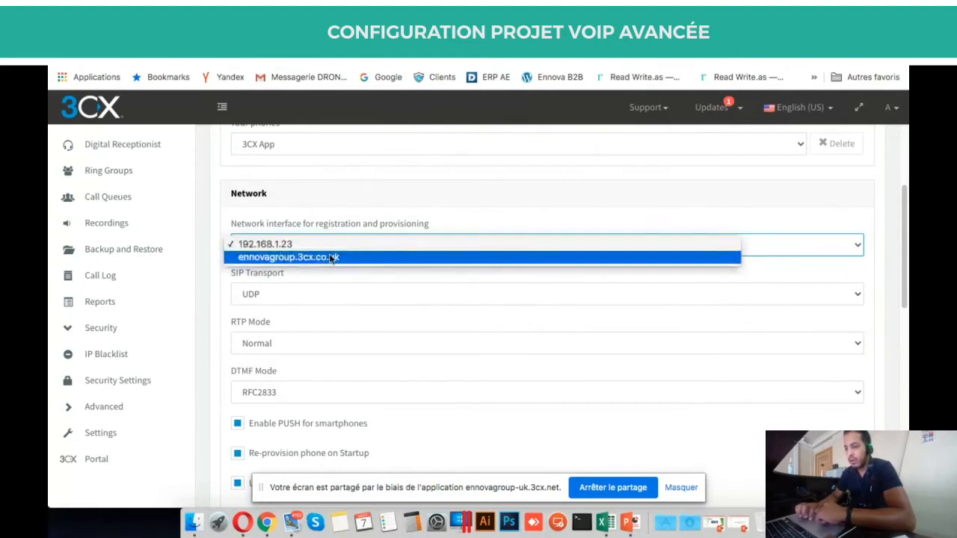
click(344, 227)
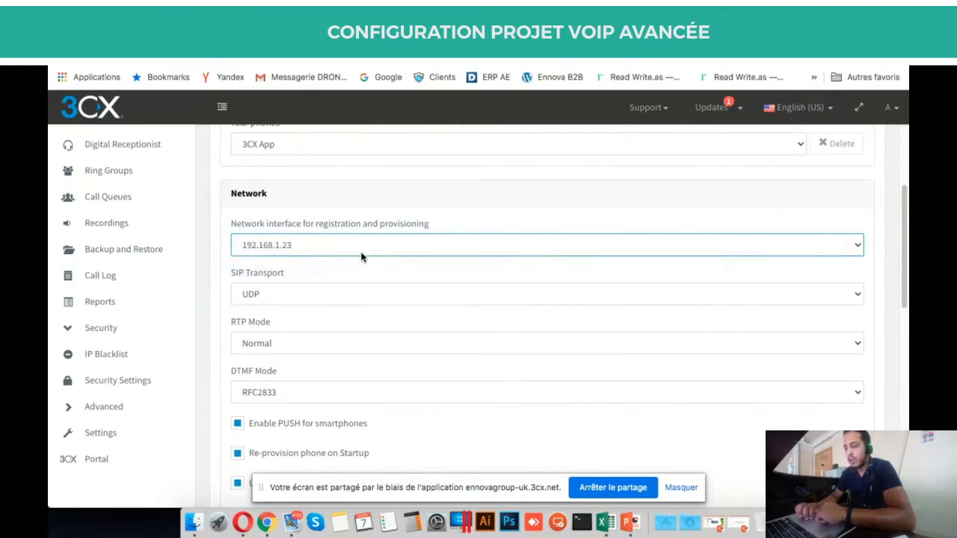
scroll(361, 256, down, 1)
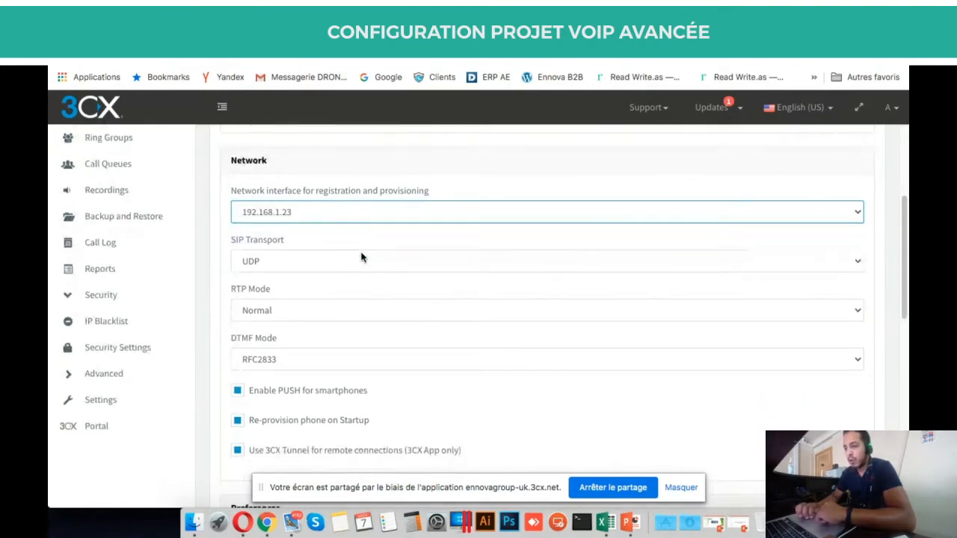
click(320, 211)
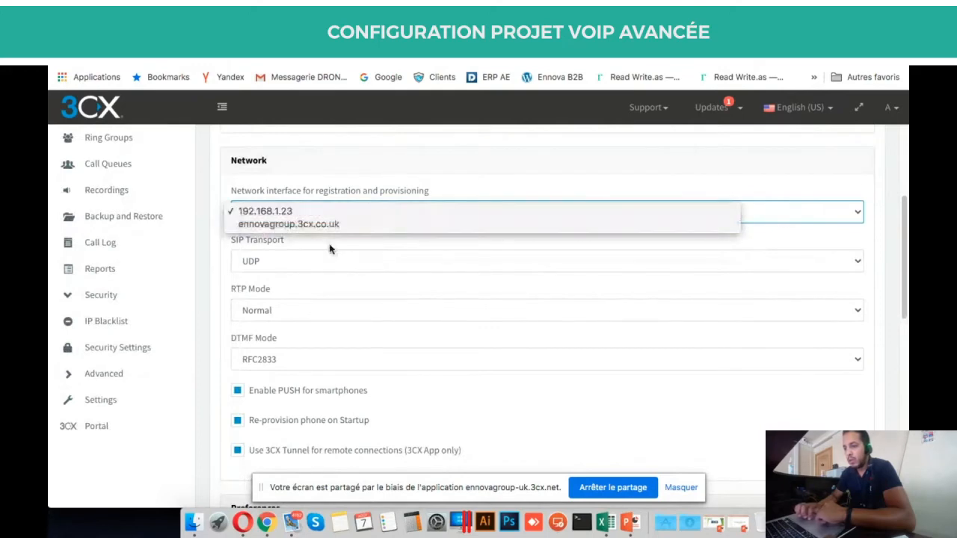
click(395, 252)
scroll(395, 252, down, 3)
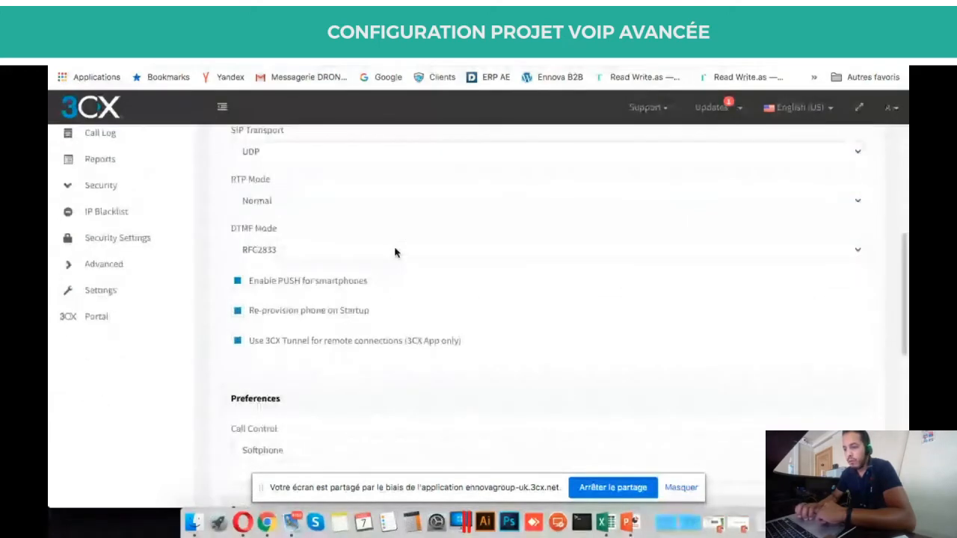
scroll(395, 252, down, 4)
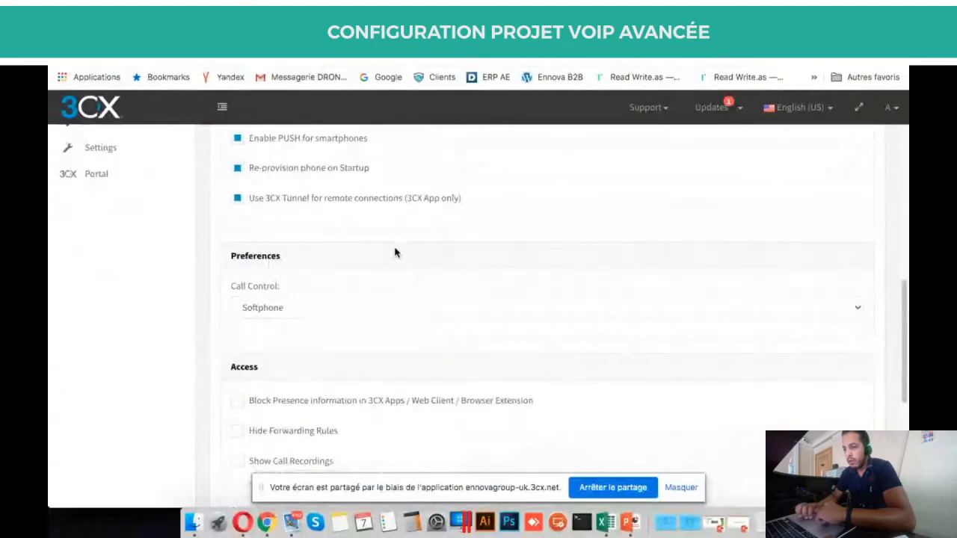
scroll(395, 252, down, 1)
scroll(395, 252, up, 7)
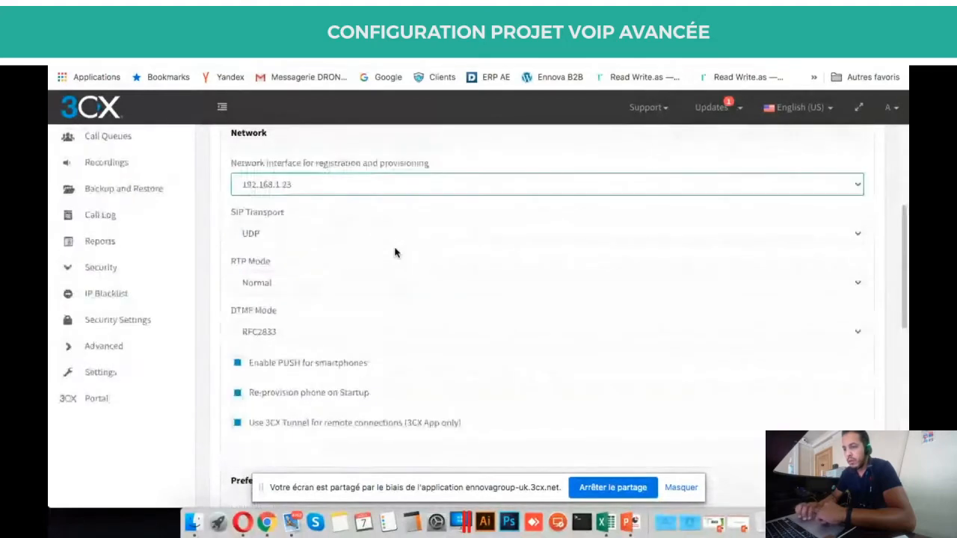
scroll(394, 252, up, 4)
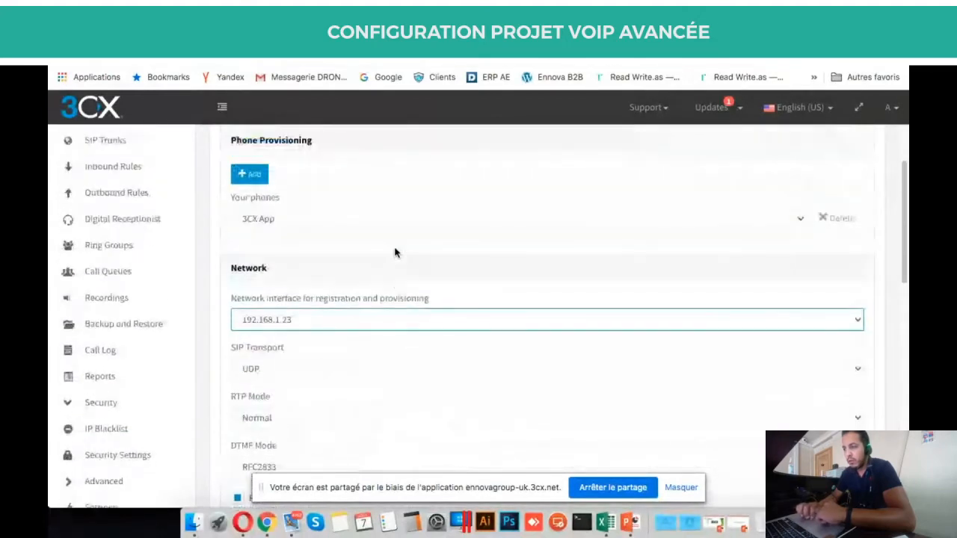
scroll(336, 222, down, 6)
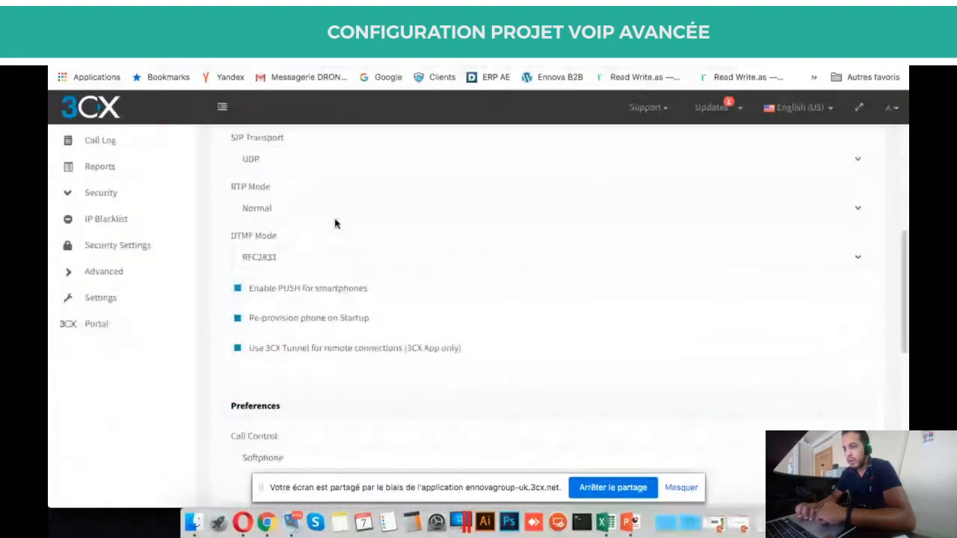
scroll(284, 177, up, 2)
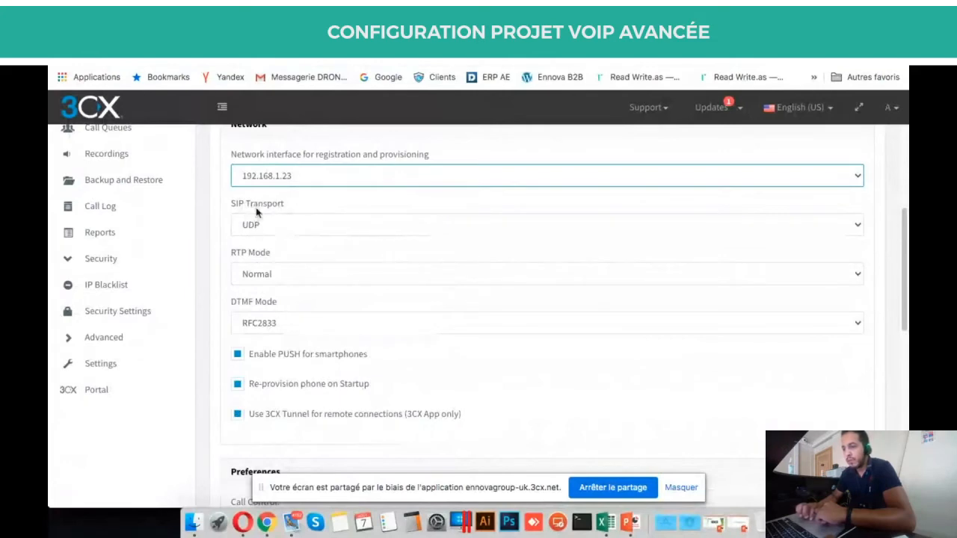
click(253, 221)
click(270, 222)
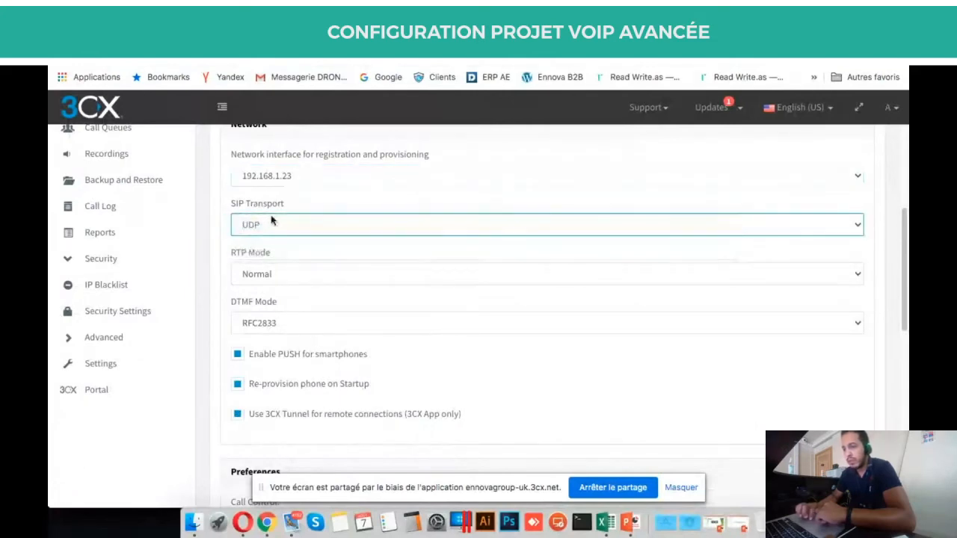
scroll(260, 237, down, 3)
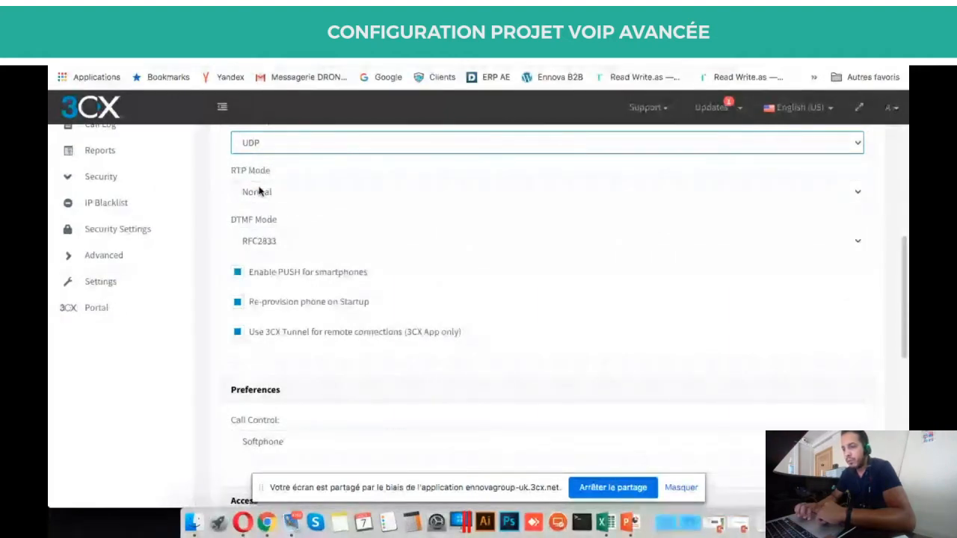
key(Tab)
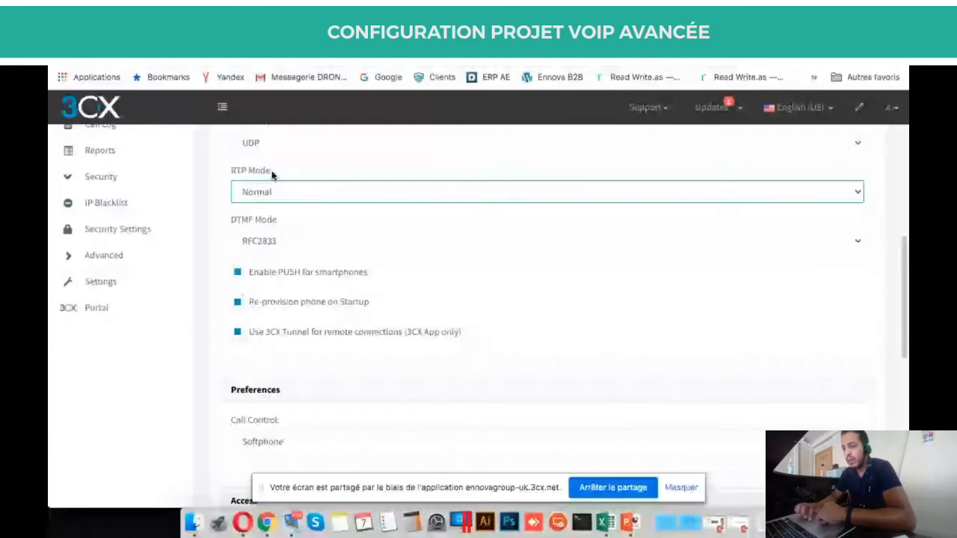
click(284, 194)
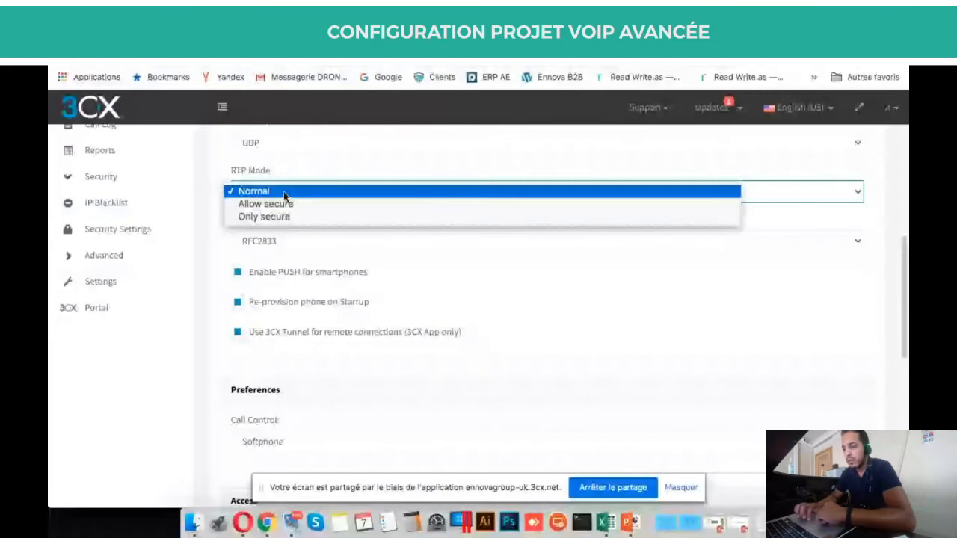
click(285, 193)
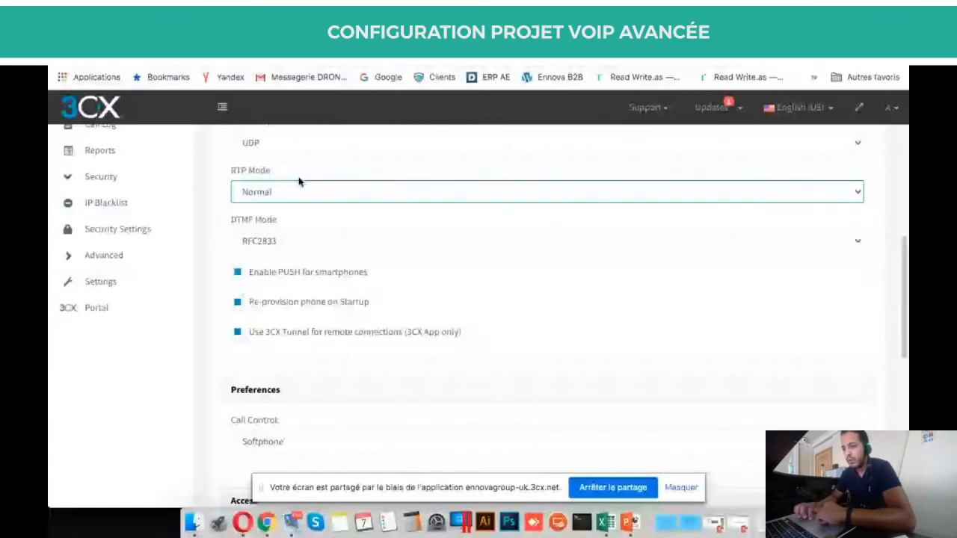
click(299, 183)
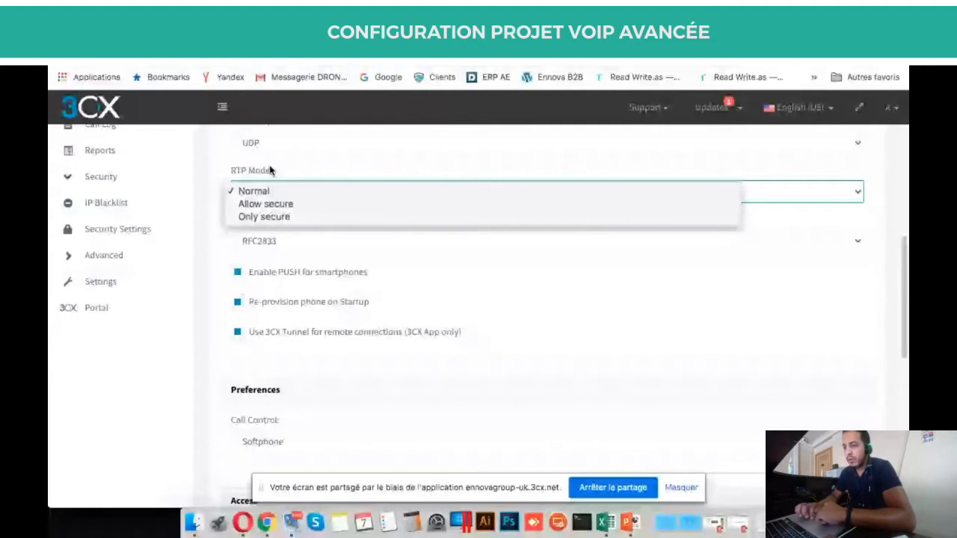
click(270, 171)
scroll(273, 173, down, 1)
click(286, 180)
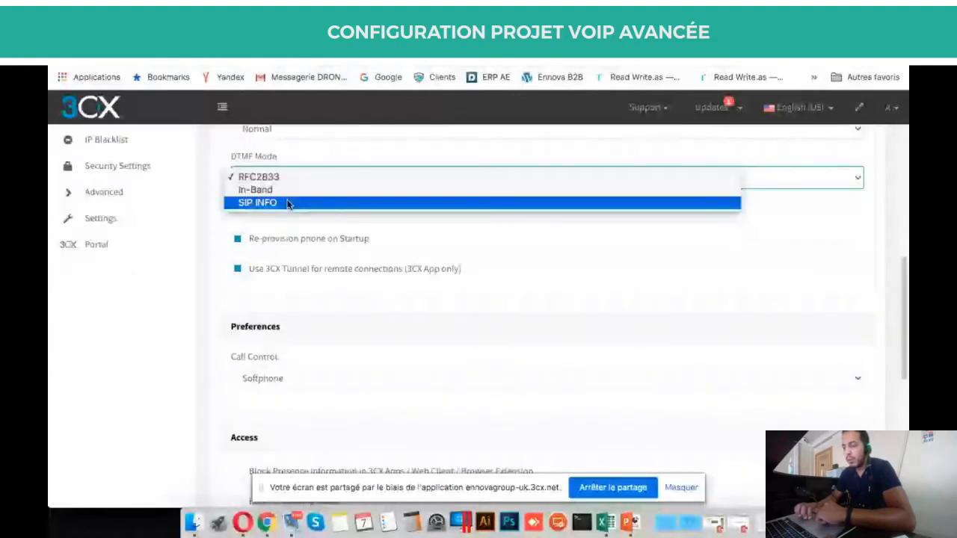
click(319, 163)
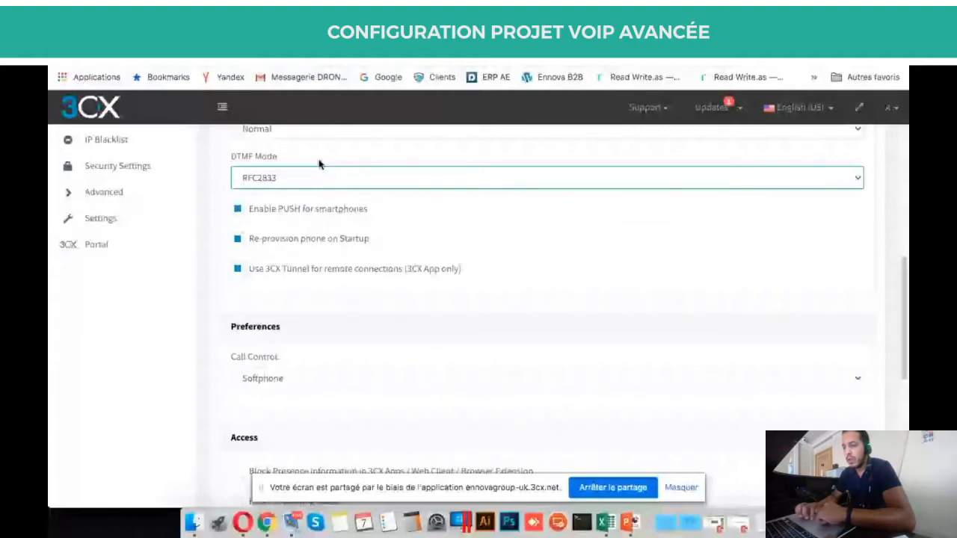
scroll(319, 164, up, 1)
click(274, 216)
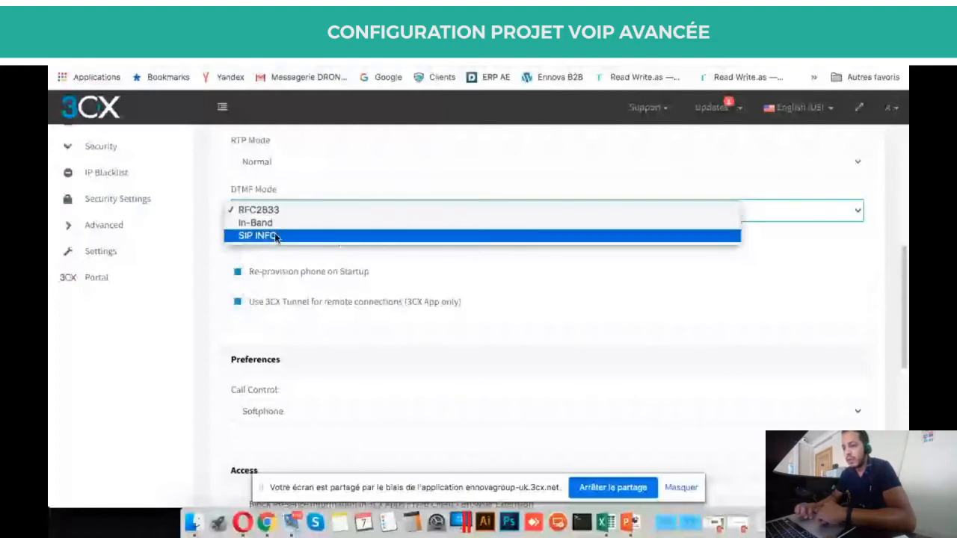
scroll(349, 265, down, 2)
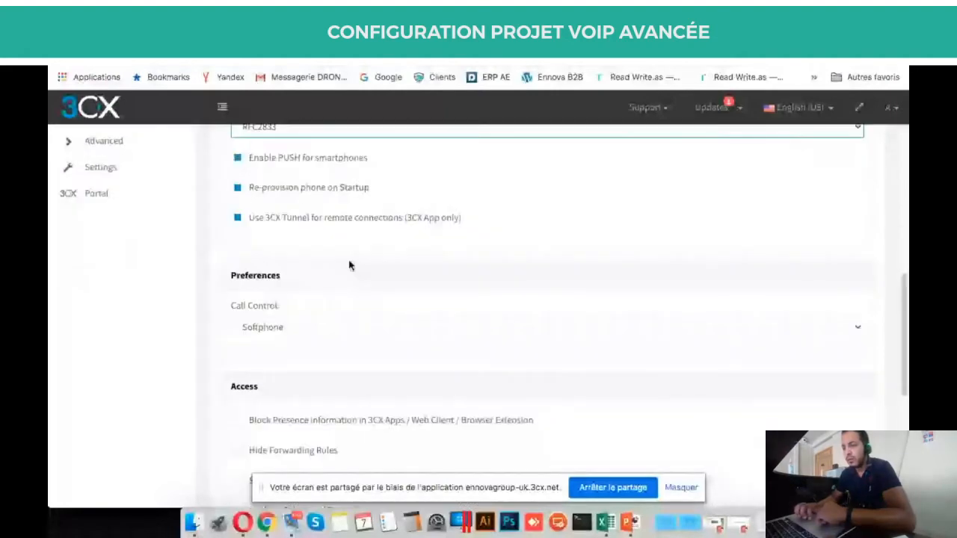
scroll(349, 266, down, 1)
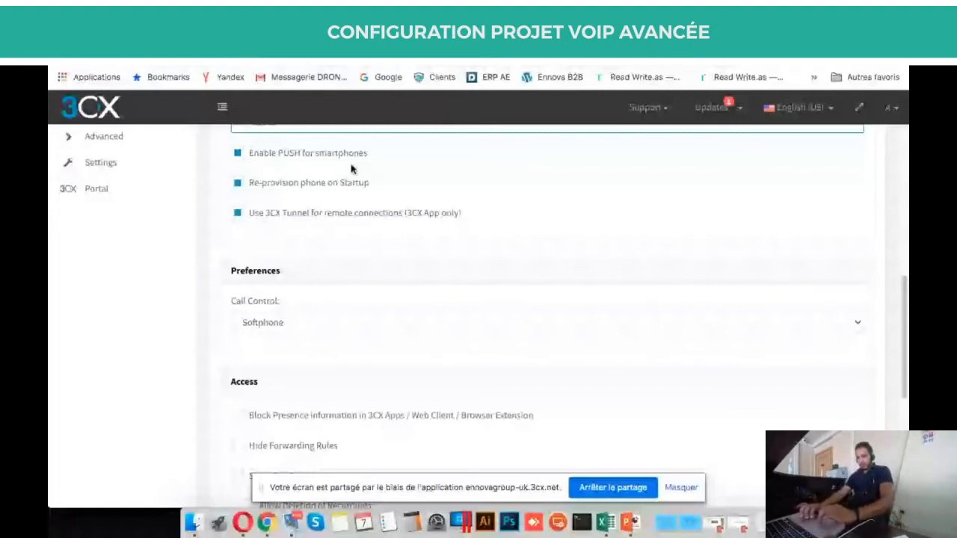
scroll(405, 314, down, 3)
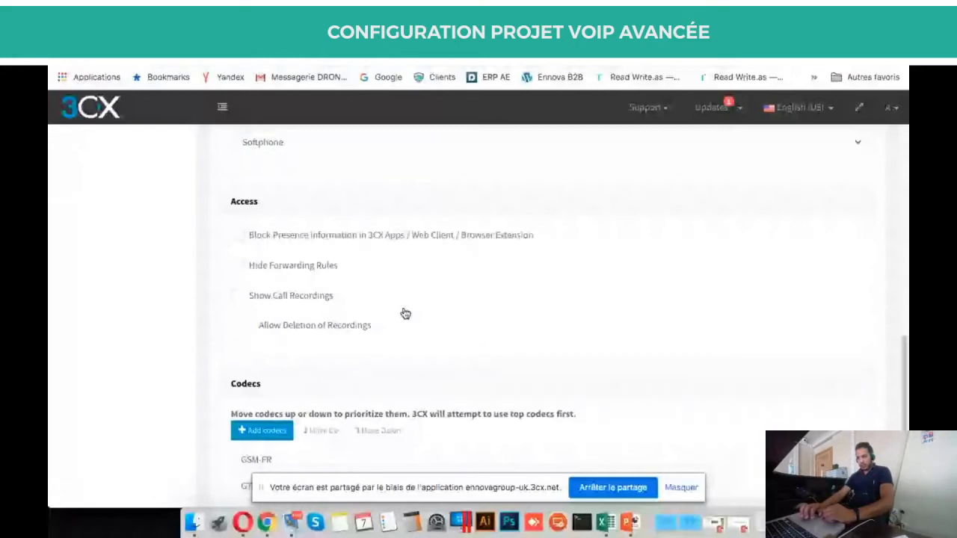
scroll(405, 313, down, 2)
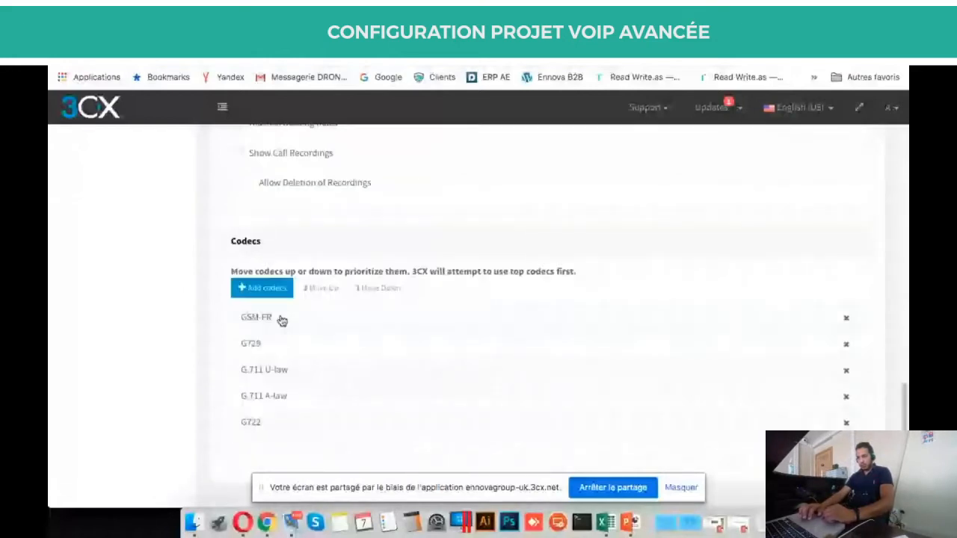
click(288, 423)
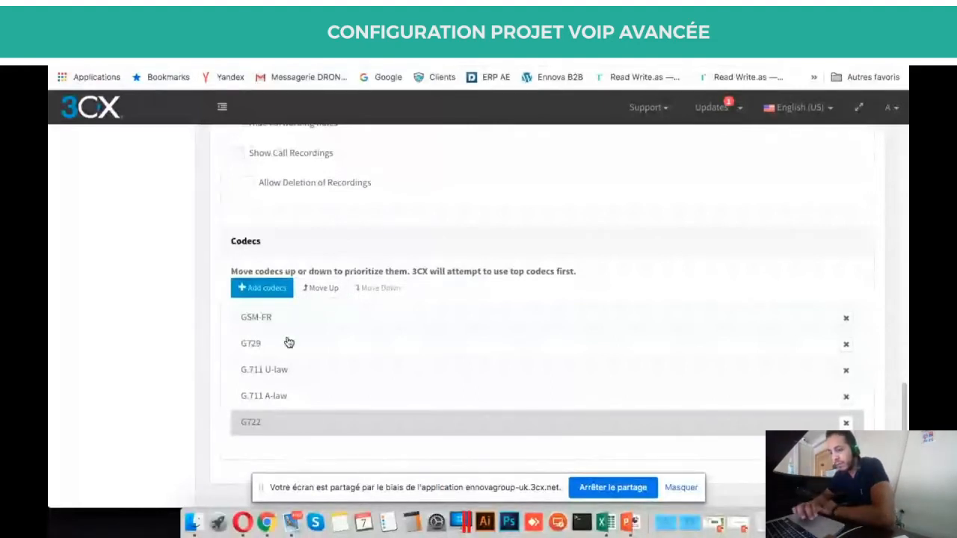
scroll(289, 343, up, 5)
scroll(289, 342, up, 10)
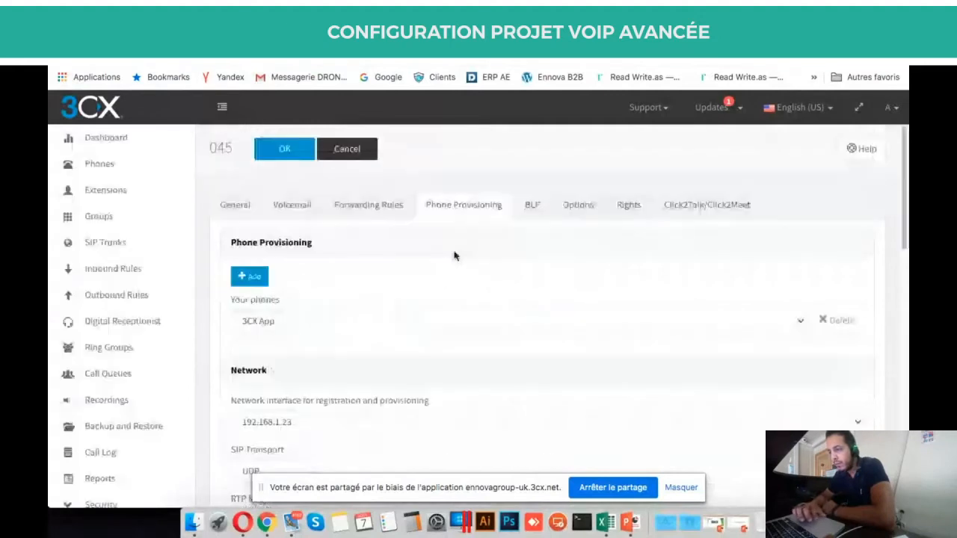
Show extension 045's BLF buttons 1–10 set to Blank, briefly visiting the meeting tab.
click(535, 213)
scroll(515, 338, down, 3)
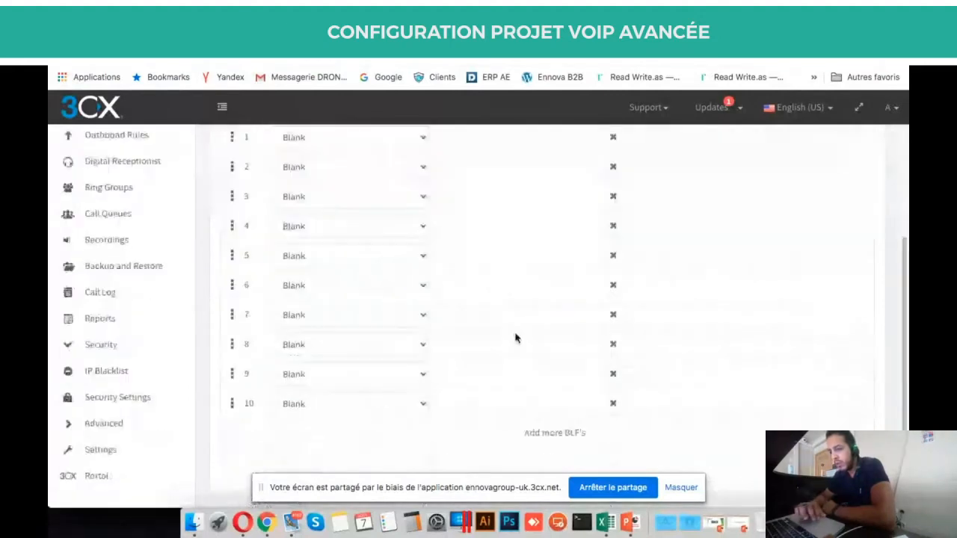
scroll(473, 176, up, 1)
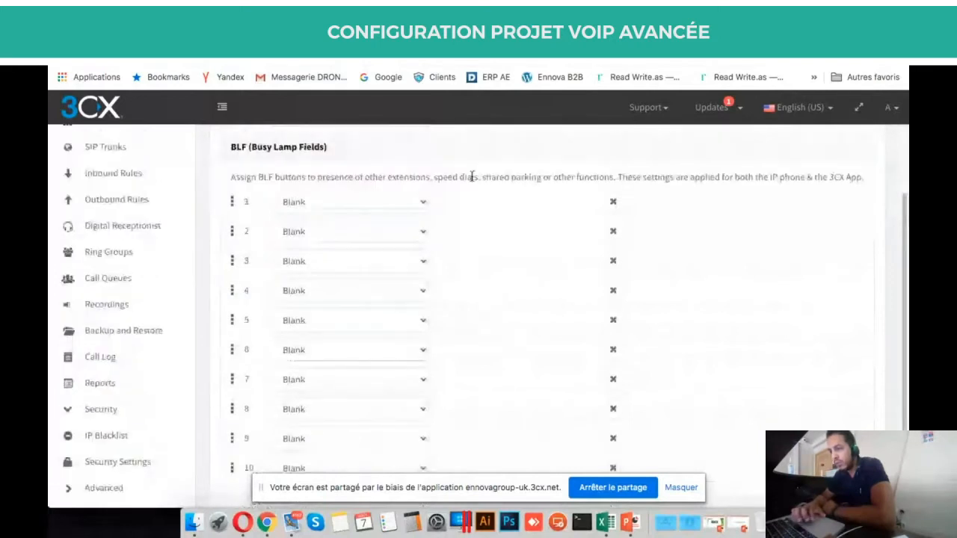
triple_click(471, 177)
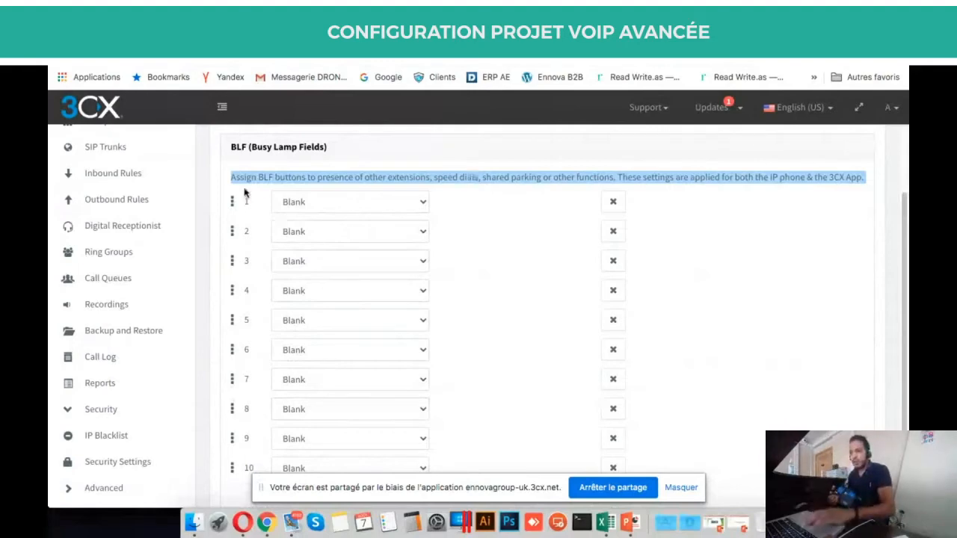
click(304, 39)
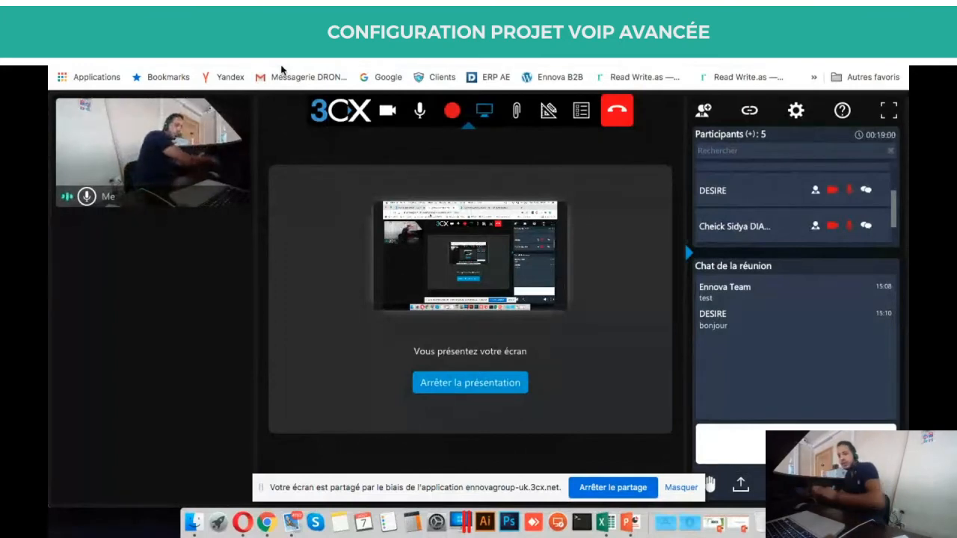
click(524, 31)
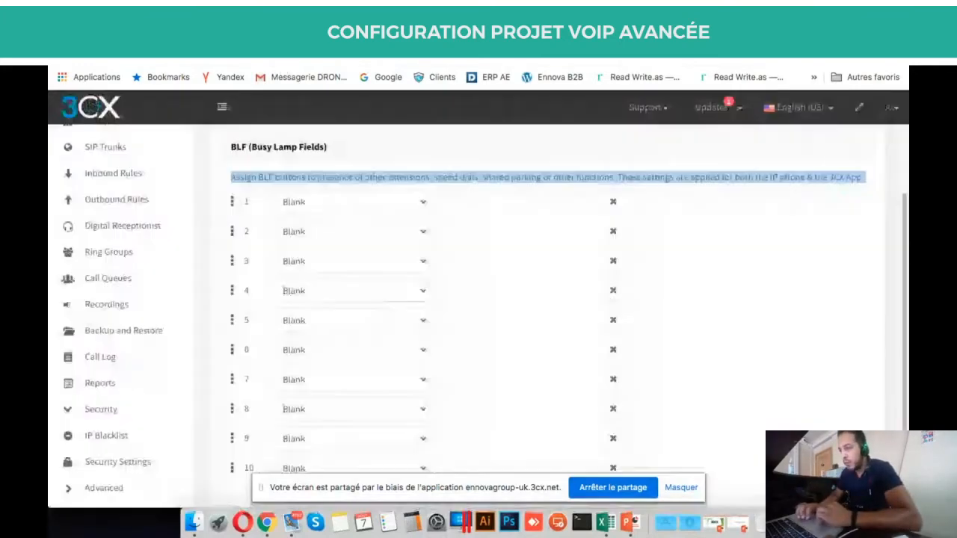
Keep BLF key 1 as a Speed Dial and review its extension choices, leaving 000.
click(834, 251)
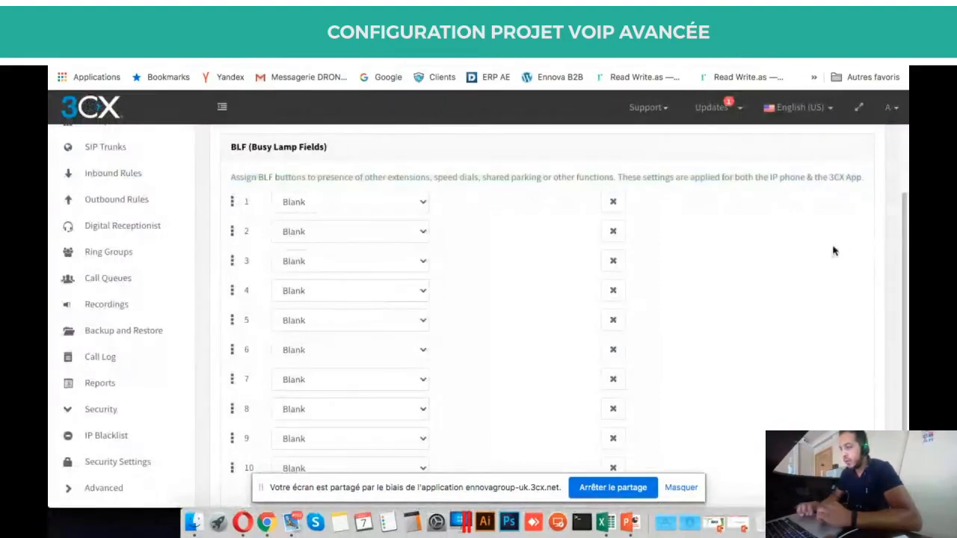
click(274, 201)
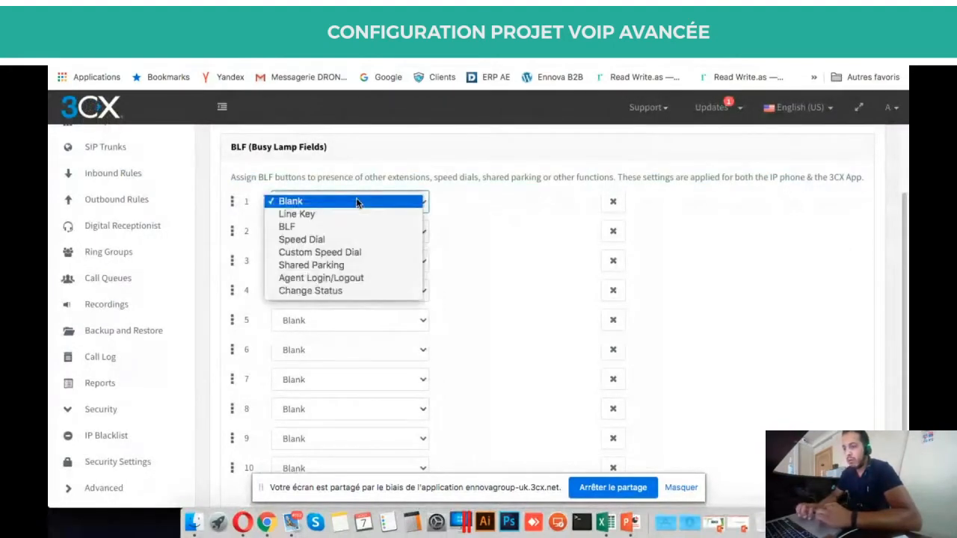
click(301, 239)
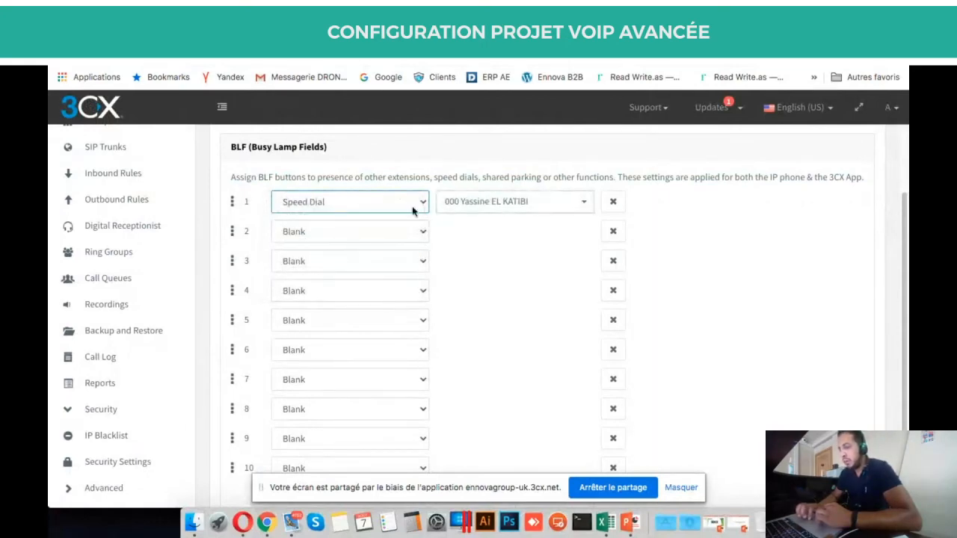
click(507, 208)
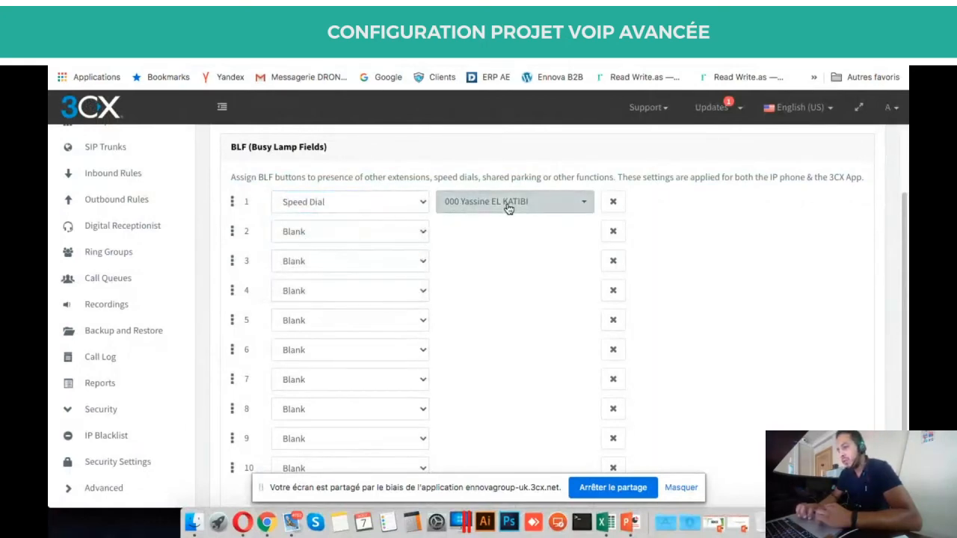
click(473, 178)
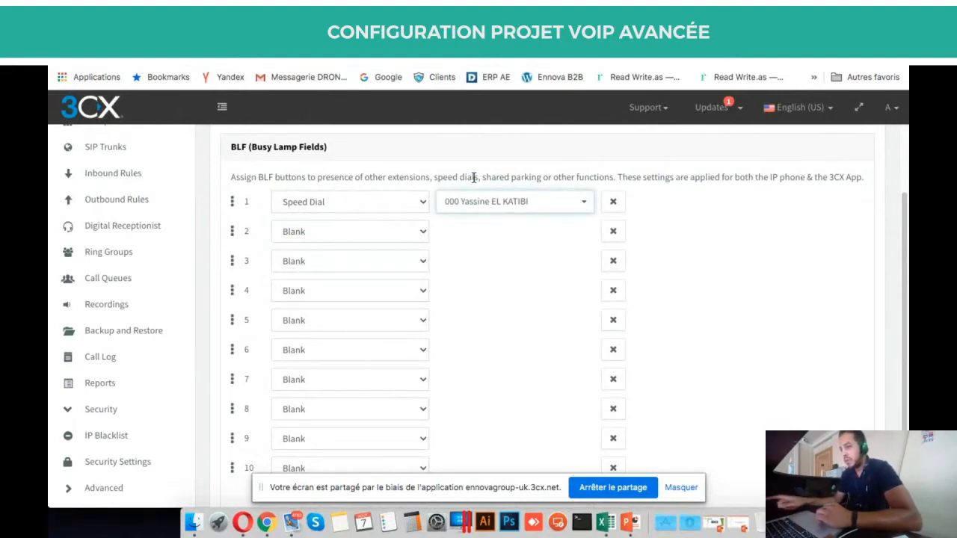
click(488, 213)
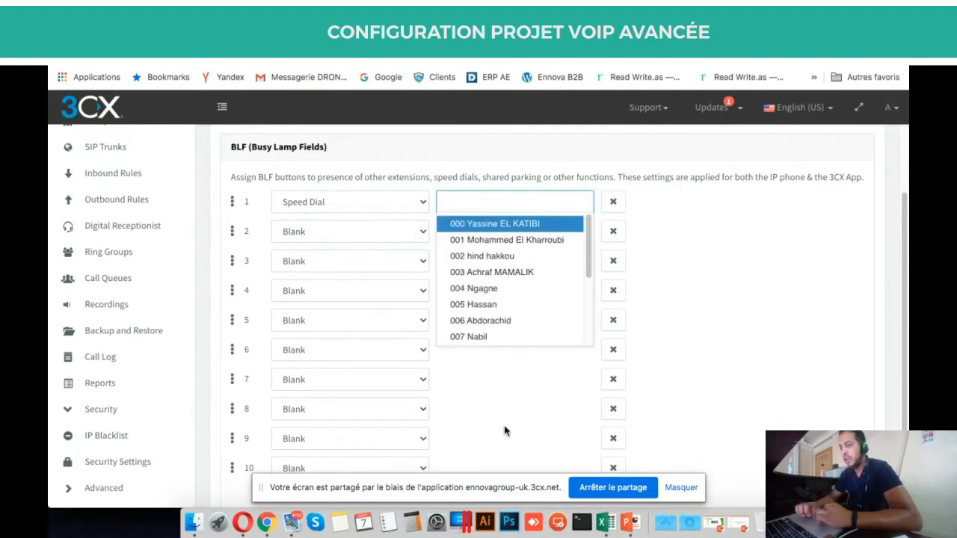
click(491, 387)
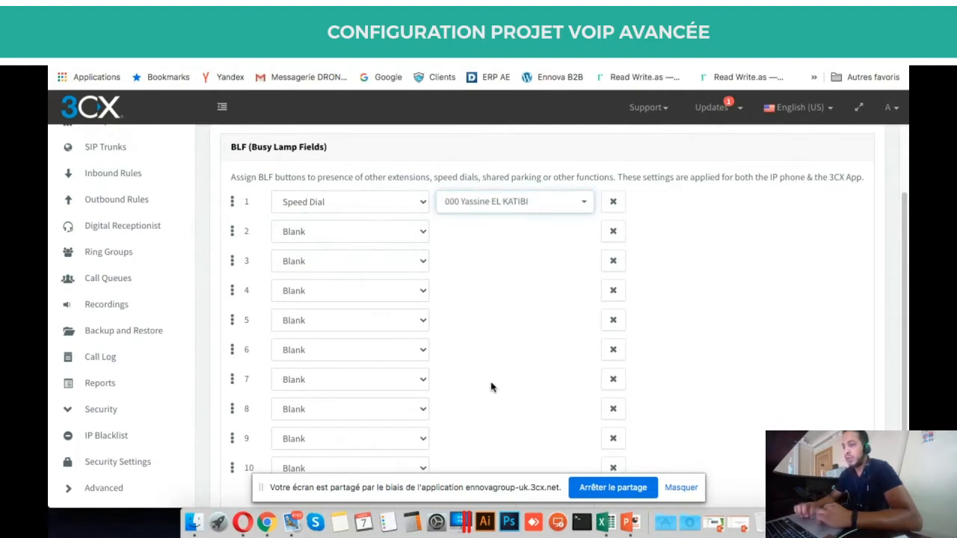
Browse the key type options for BLF key 1, keeping Speed Dial unchanged.
click(396, 209)
key(Down)
key(Down)
key(Down)
key(Down)
key(Up)
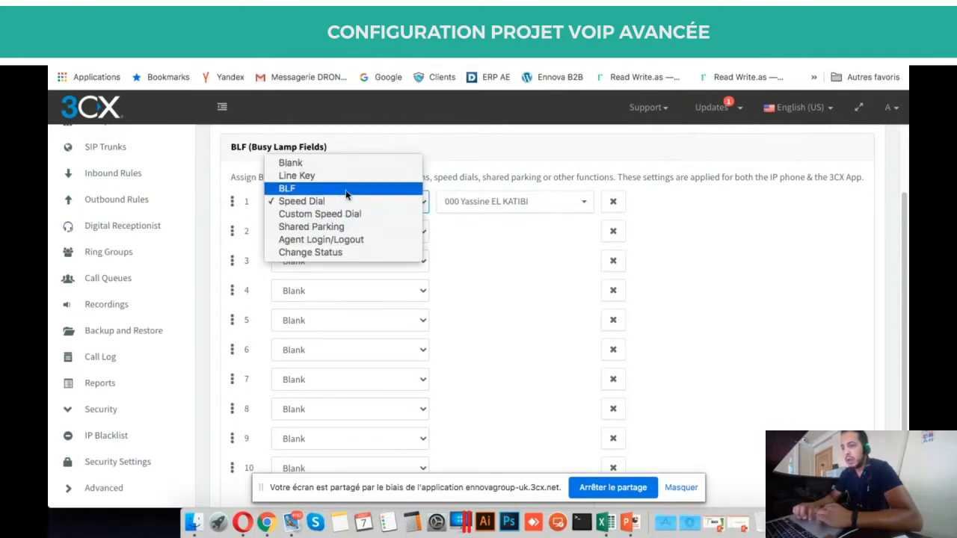
click(535, 304)
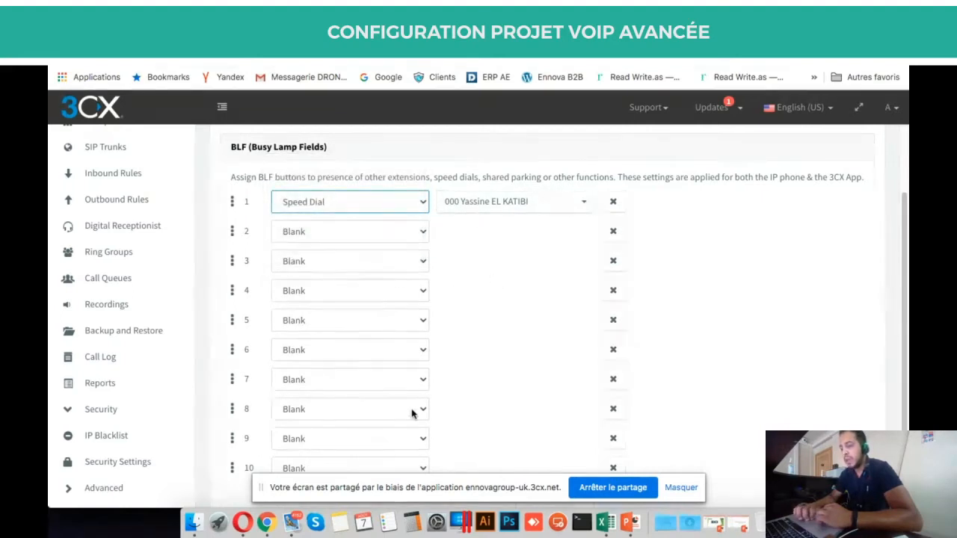
scroll(411, 411, down, 2)
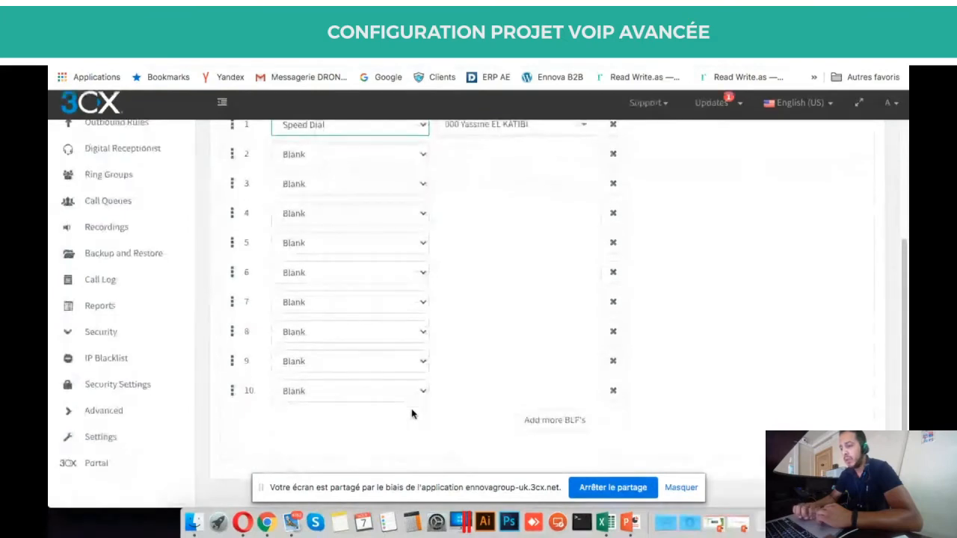
scroll(559, 320, up, 3)
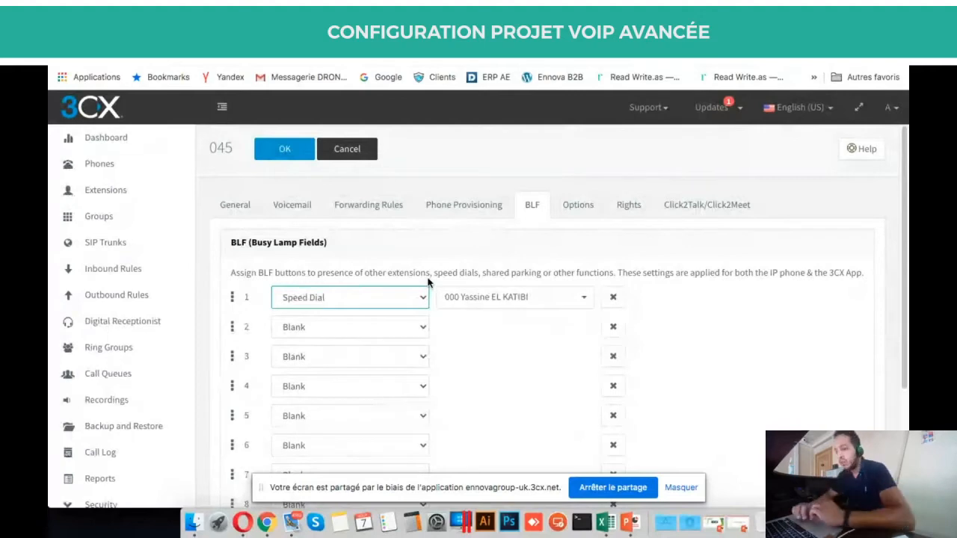
Review the Restrictions section of extension 045's Options settings.
click(576, 204)
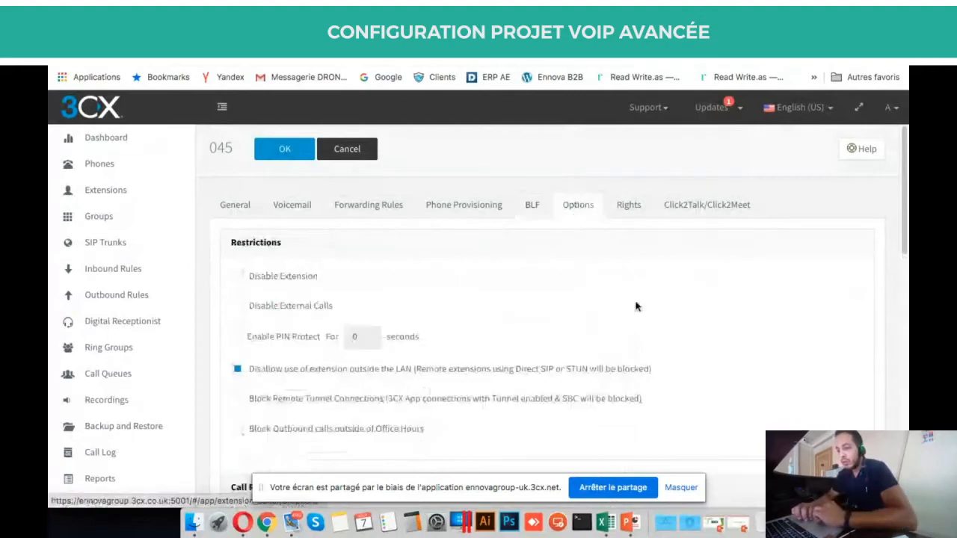
scroll(636, 306, down, 3)
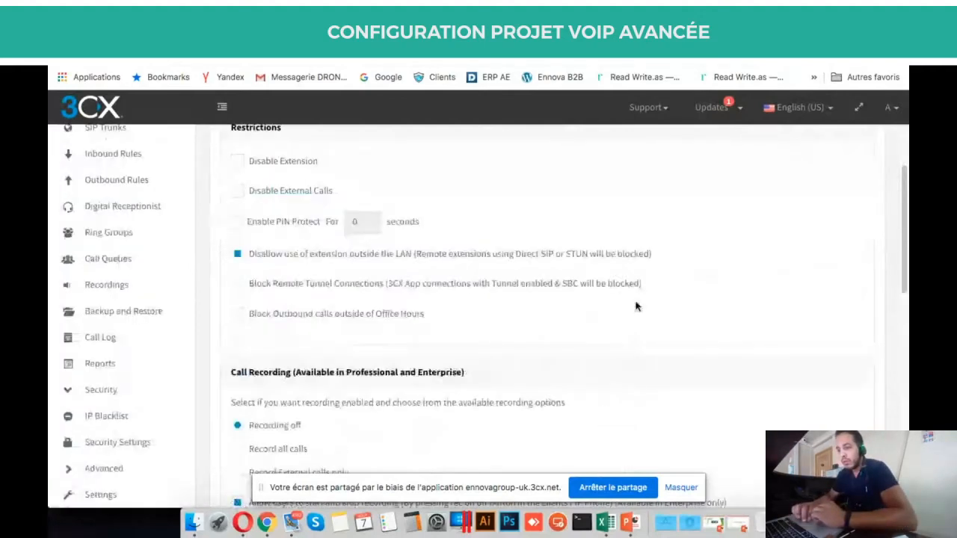
scroll(636, 305, up, 2)
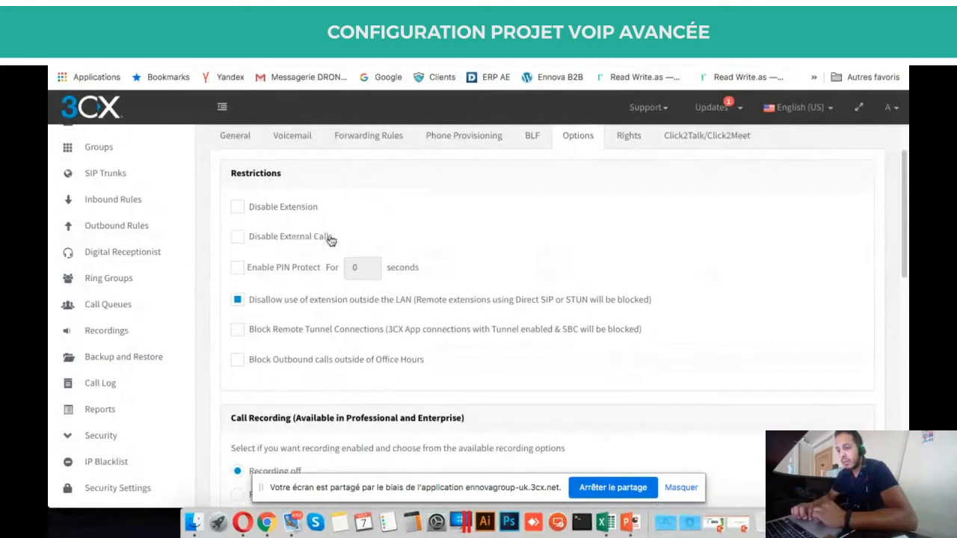
double_click(251, 170)
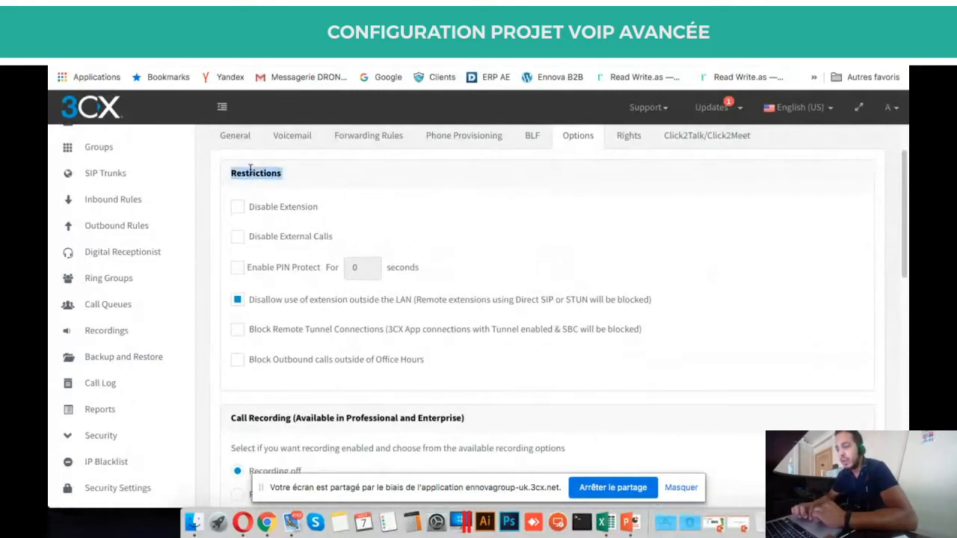
click(313, 174)
scroll(312, 174, down, 1)
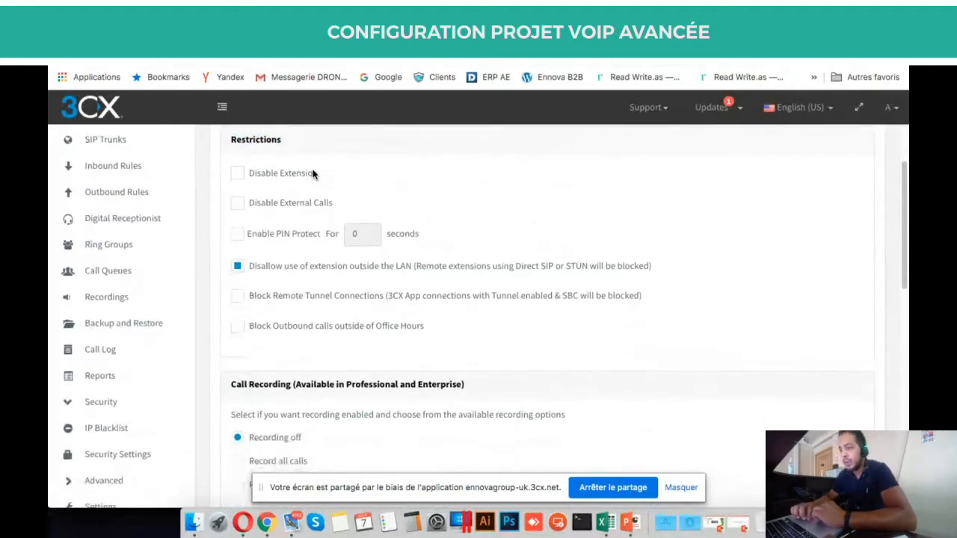
scroll(410, 239, up, 1)
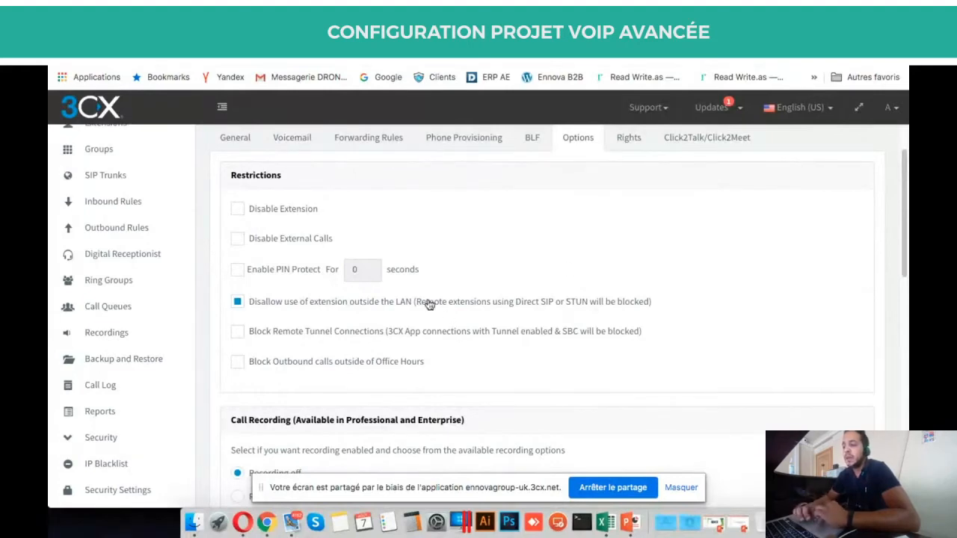
Go to Phone Provisioning and view the Your phones list.
click(471, 137)
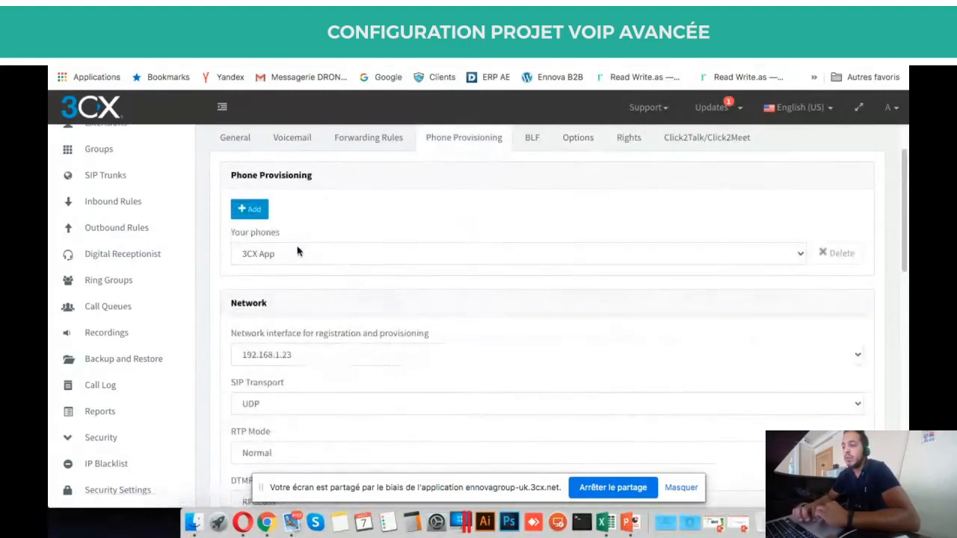
click(275, 254)
click(252, 209)
Start adding a phone, view the supported models, then cancel Add Phone.
click(252, 209)
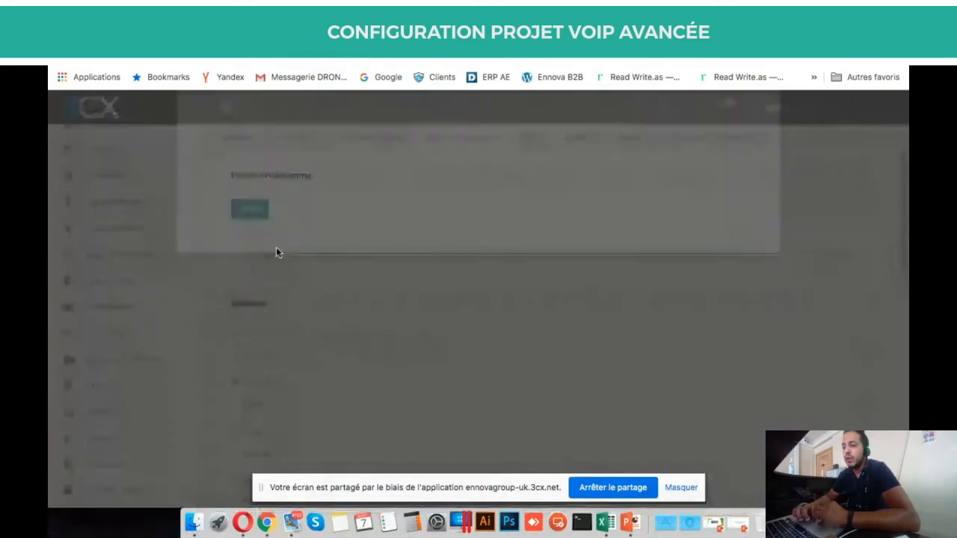
click(283, 192)
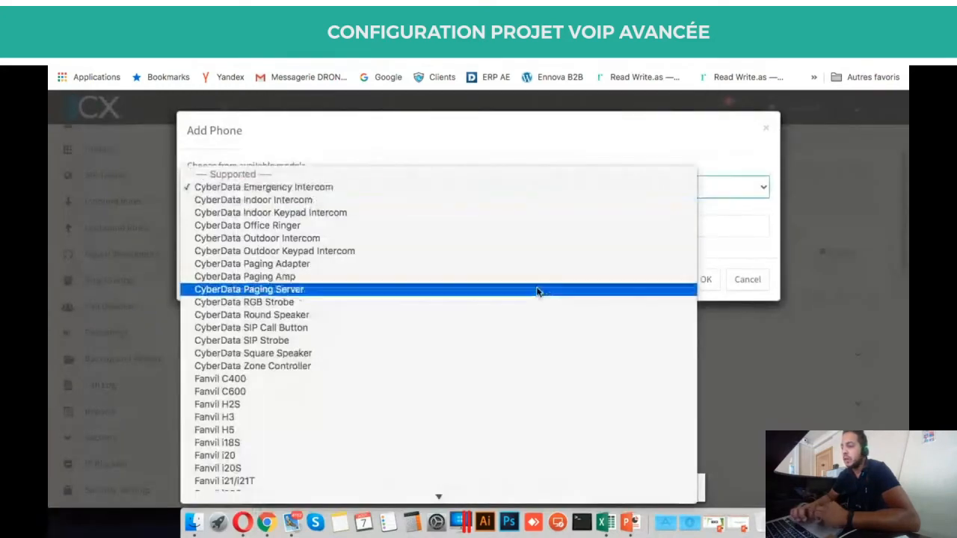
click(772, 242)
click(748, 279)
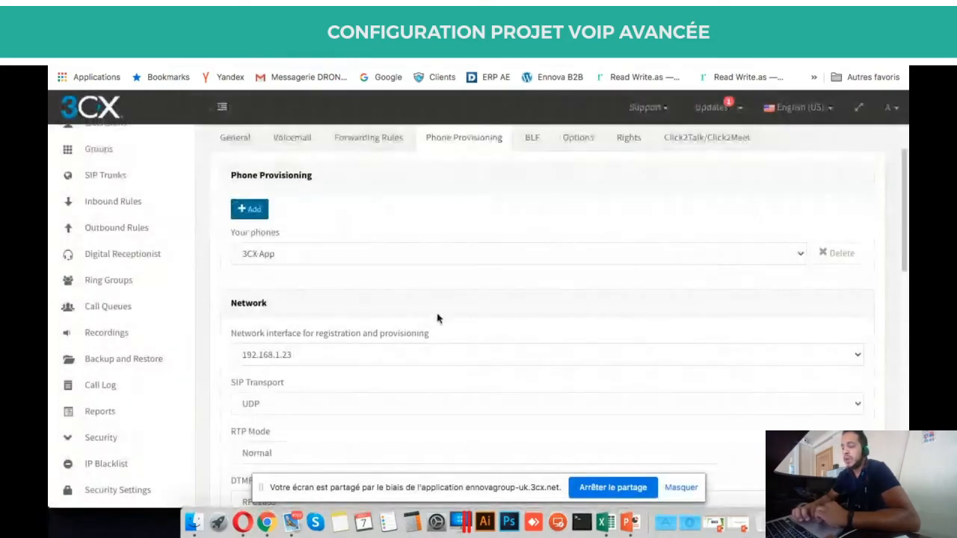
Keep provisioning network interface 192.168.1.23 and scroll through the remaining settings.
scroll(421, 348, down, 5)
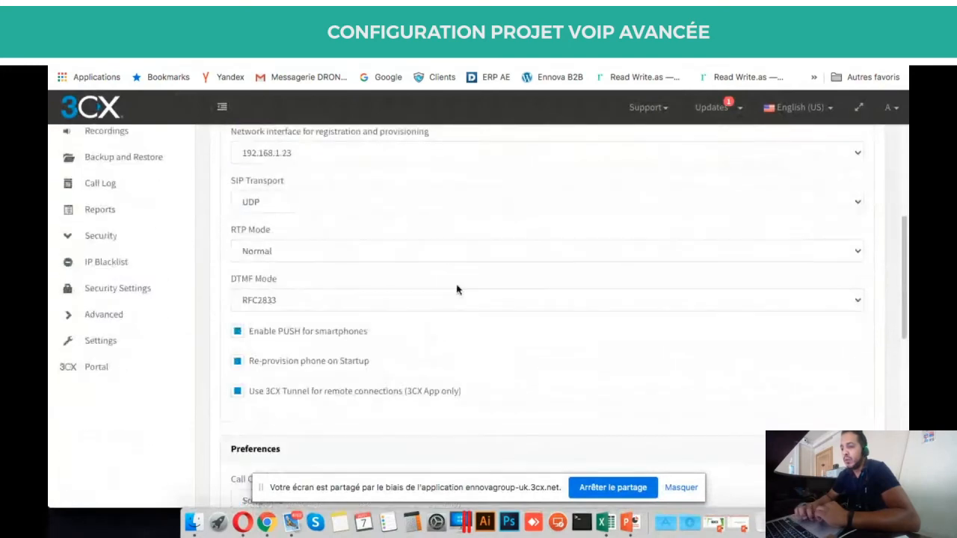
scroll(457, 289, up, 3)
click(405, 296)
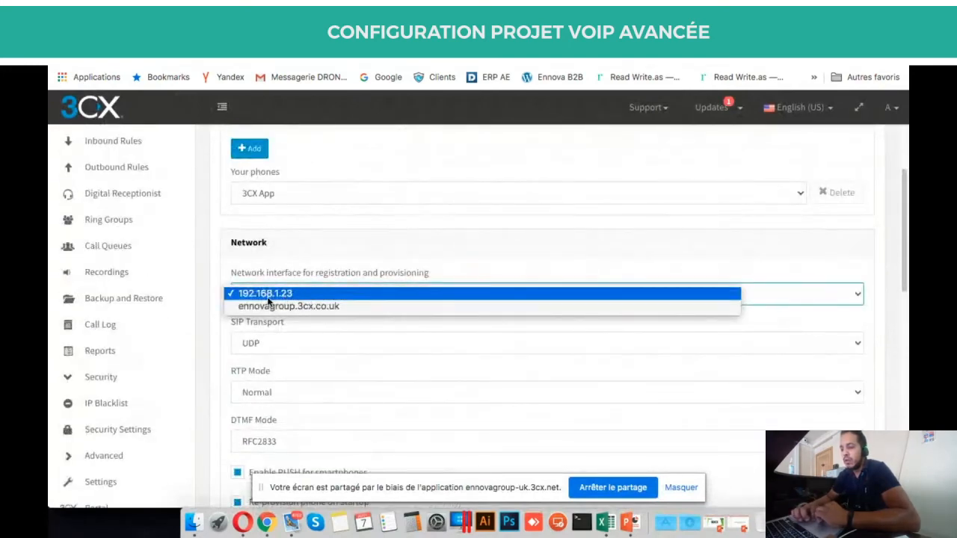
click(309, 246)
scroll(342, 278, down, 4)
scroll(344, 278, down, 6)
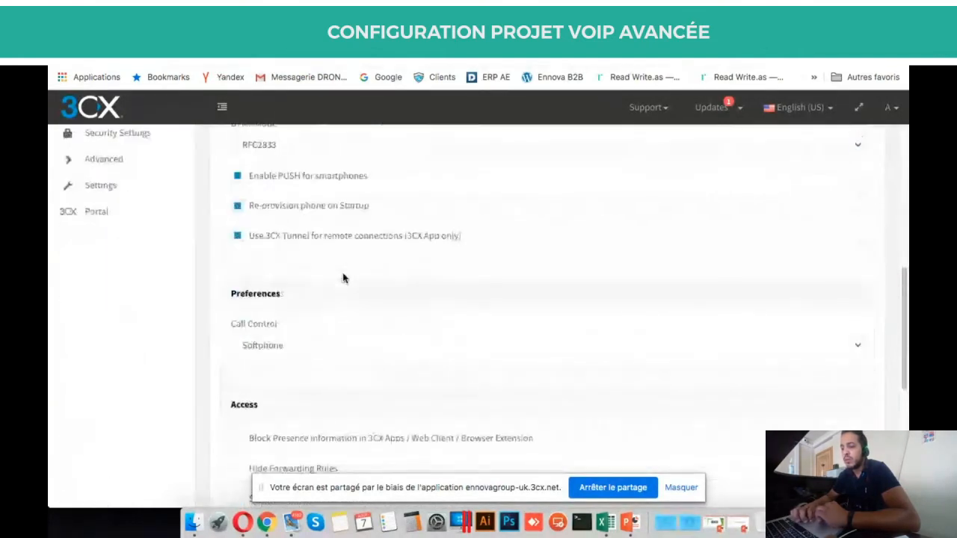
scroll(343, 278, up, 10)
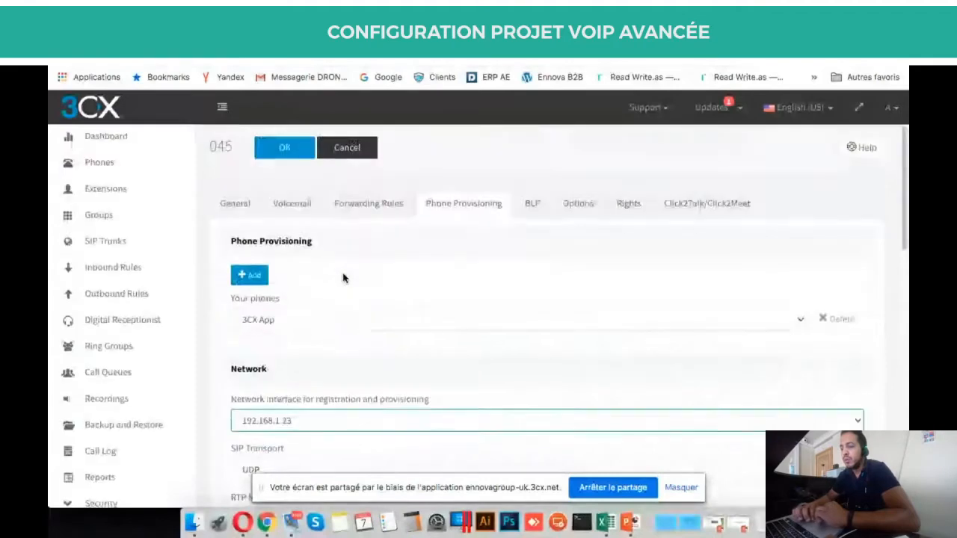
scroll(343, 278, down, 2)
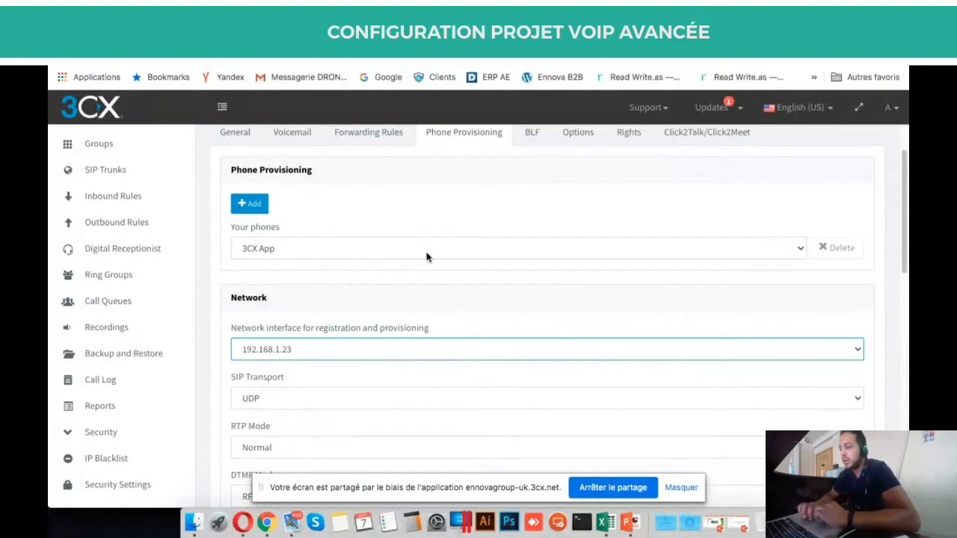
scroll(426, 257, up, 1)
Scroll the Options tab to Call Recording (off), then switch to the live web meeting.
click(574, 206)
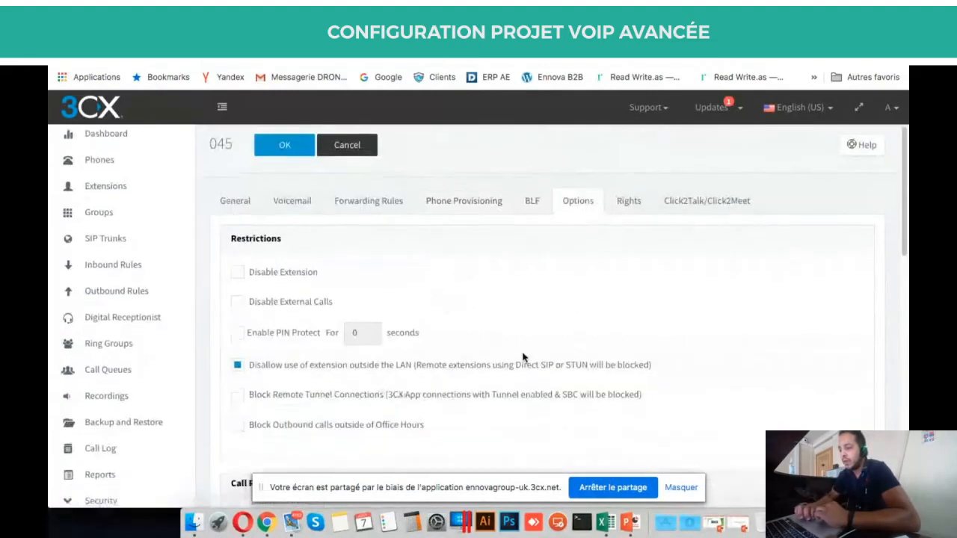
scroll(522, 357, down, 1)
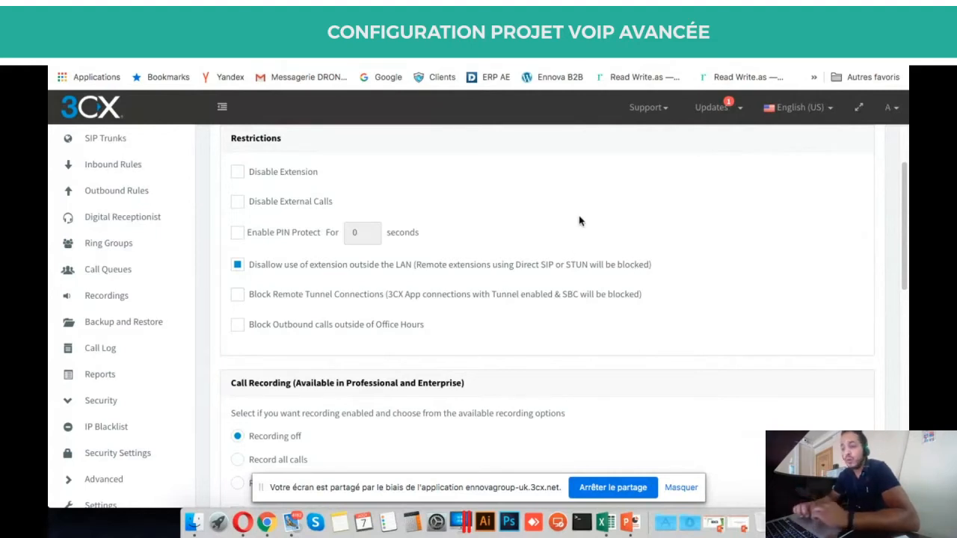
click(349, 33)
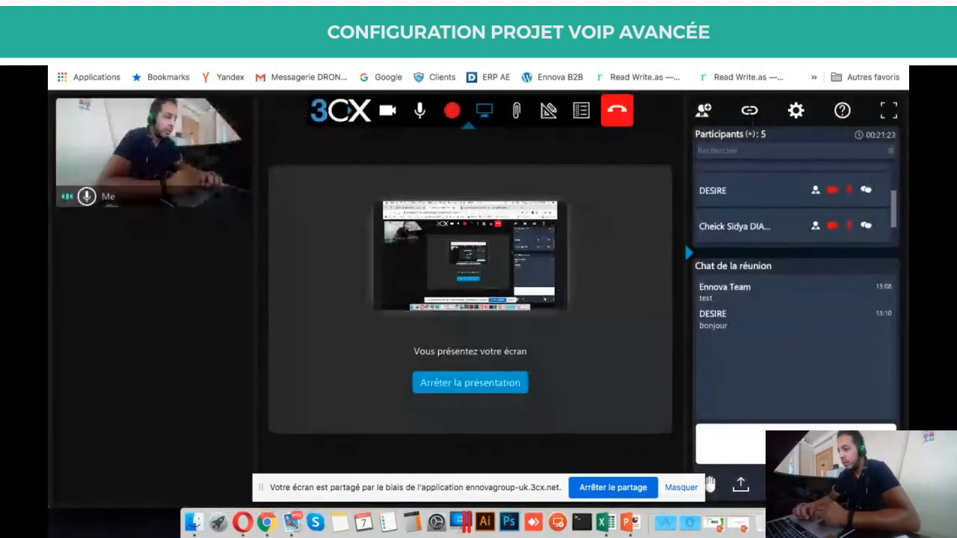
scroll(845, 220, down, 1)
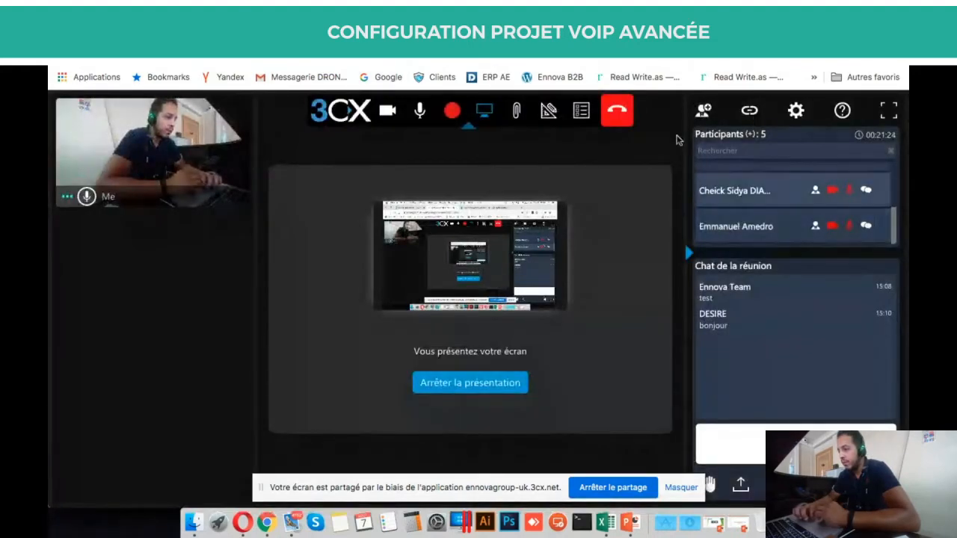
click(524, 34)
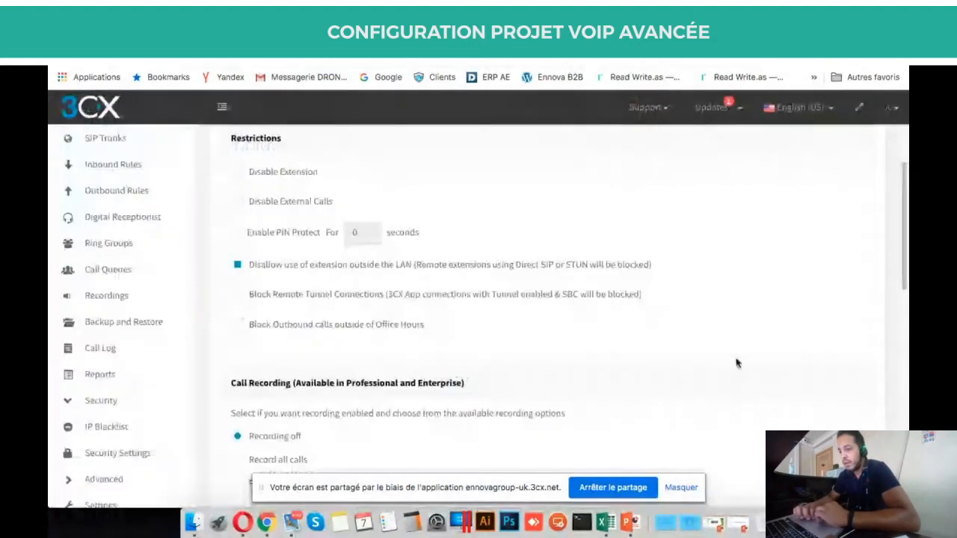
scroll(741, 315, down, 1)
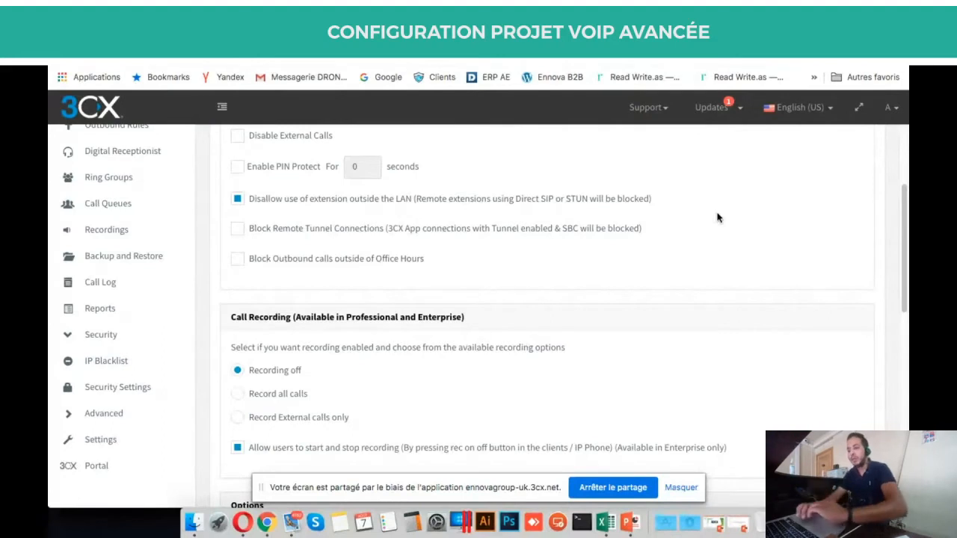
scroll(717, 217, down, 3)
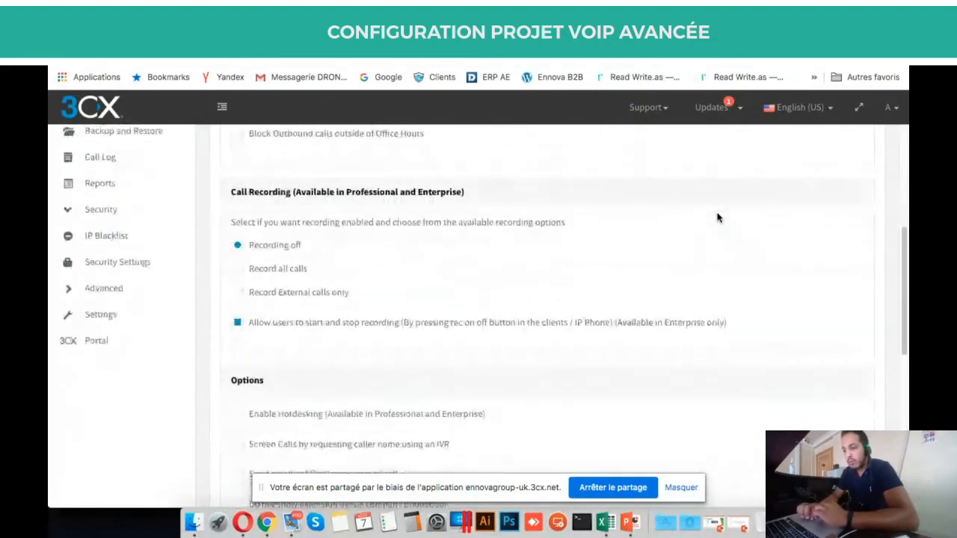
double_click(277, 190)
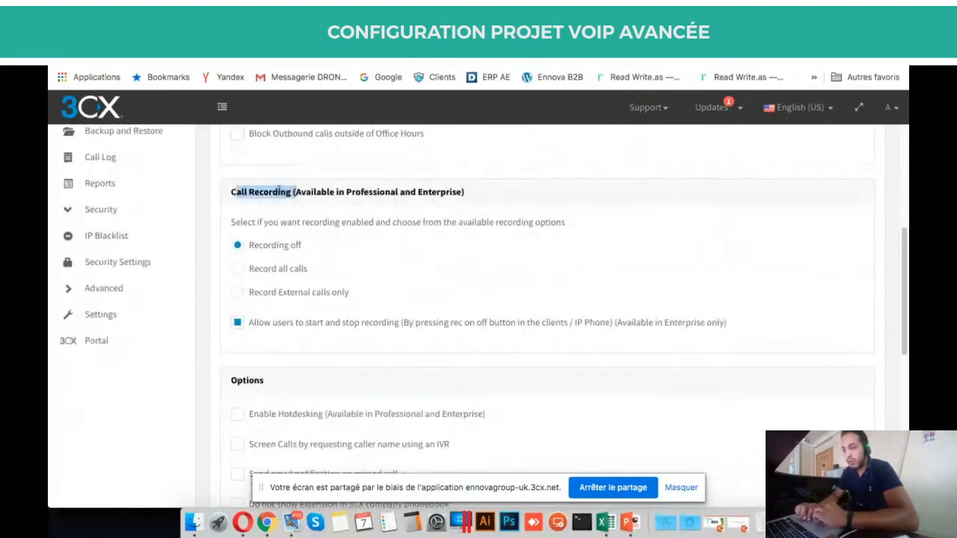
triple_click(281, 189)
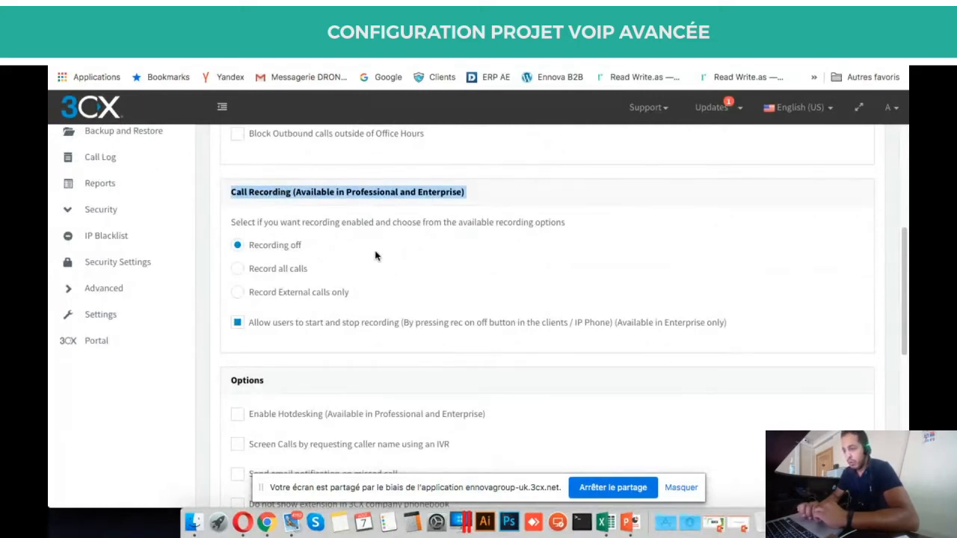
scroll(376, 254, up, 7)
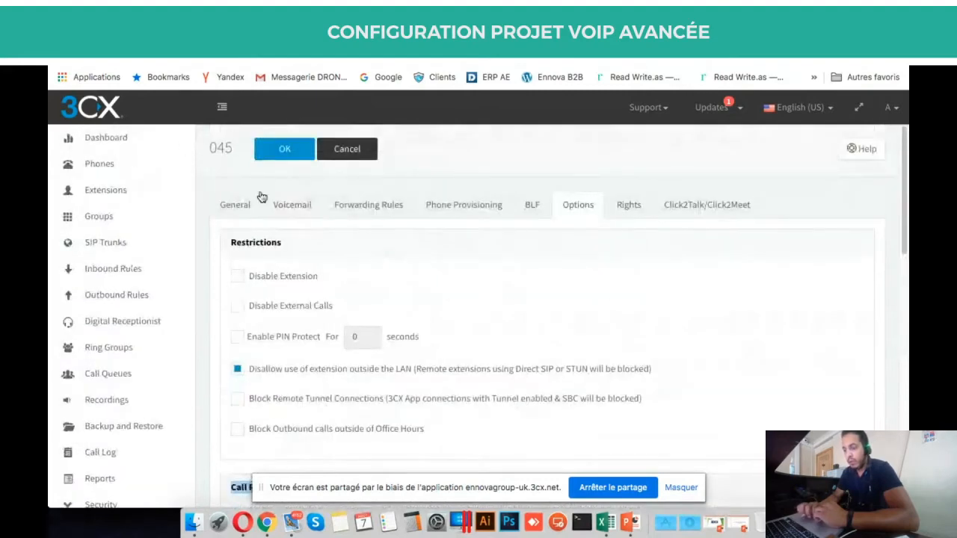
scroll(292, 296, down, 6)
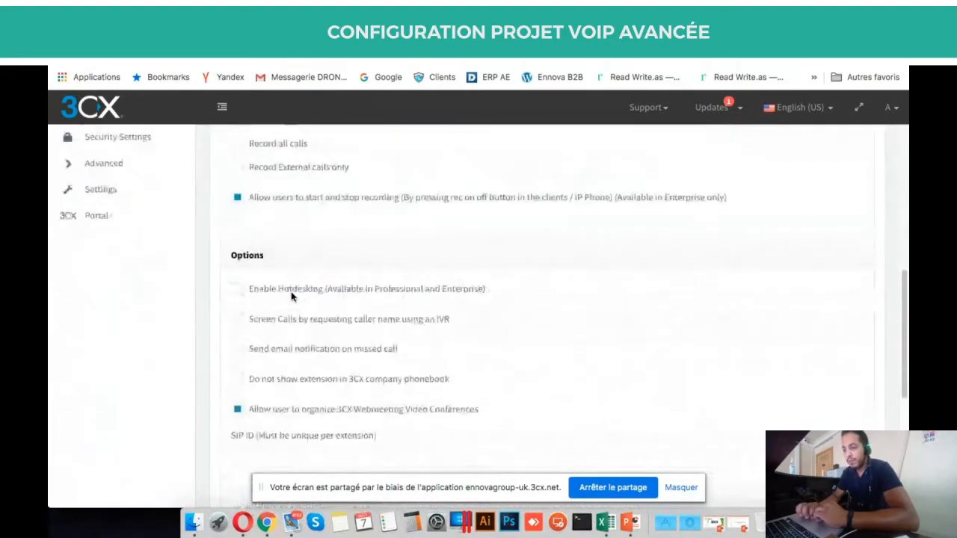
scroll(474, 321, down, 5)
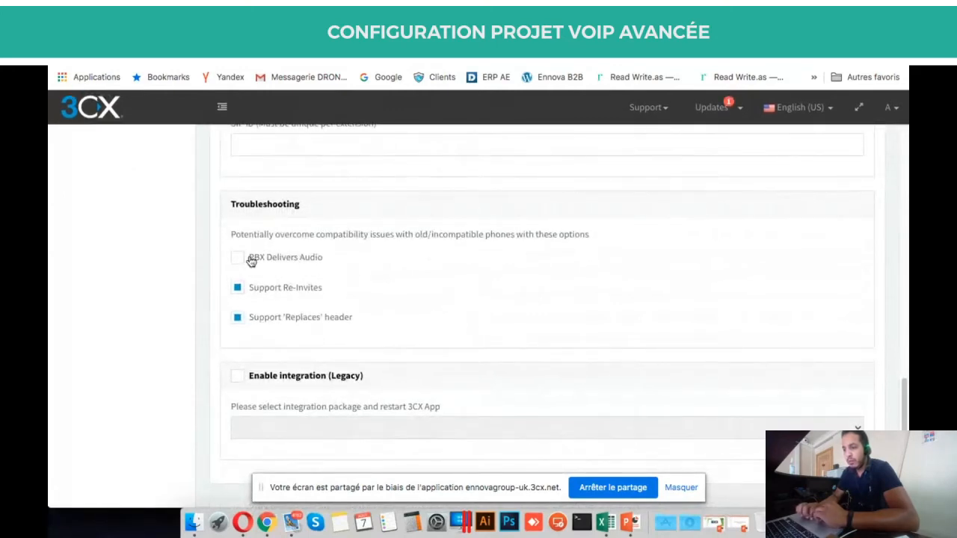
triple_click(322, 234)
click(539, 264)
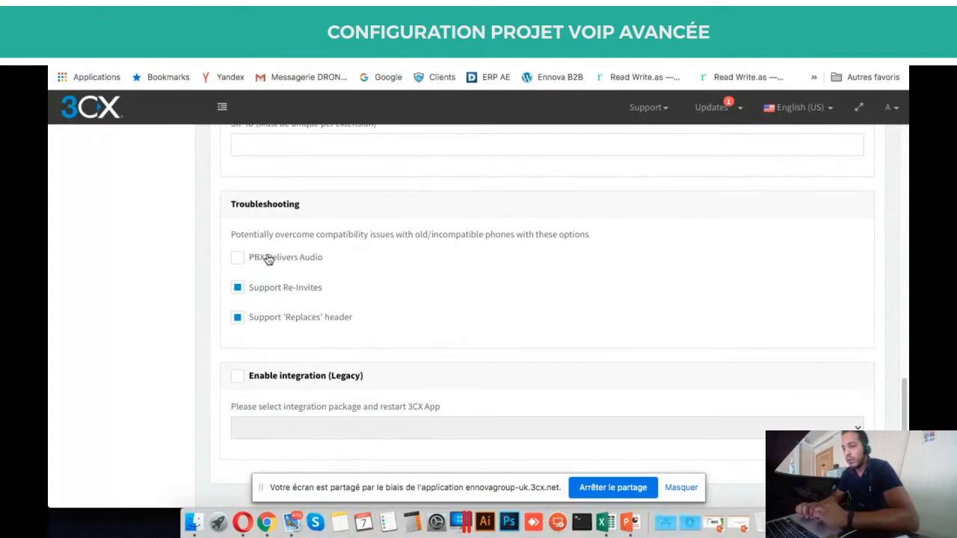
drag(246, 202, 314, 210)
click(315, 210)
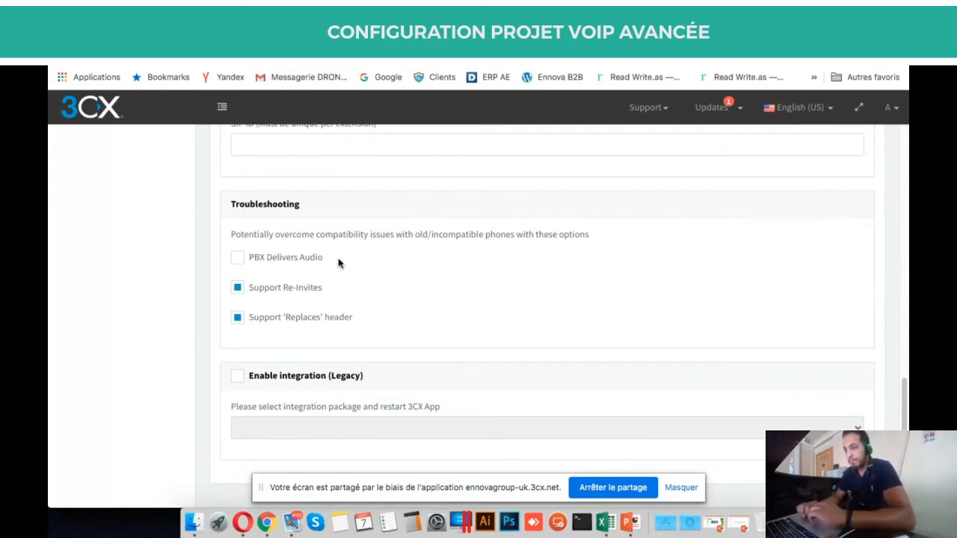
scroll(338, 263, up, 15)
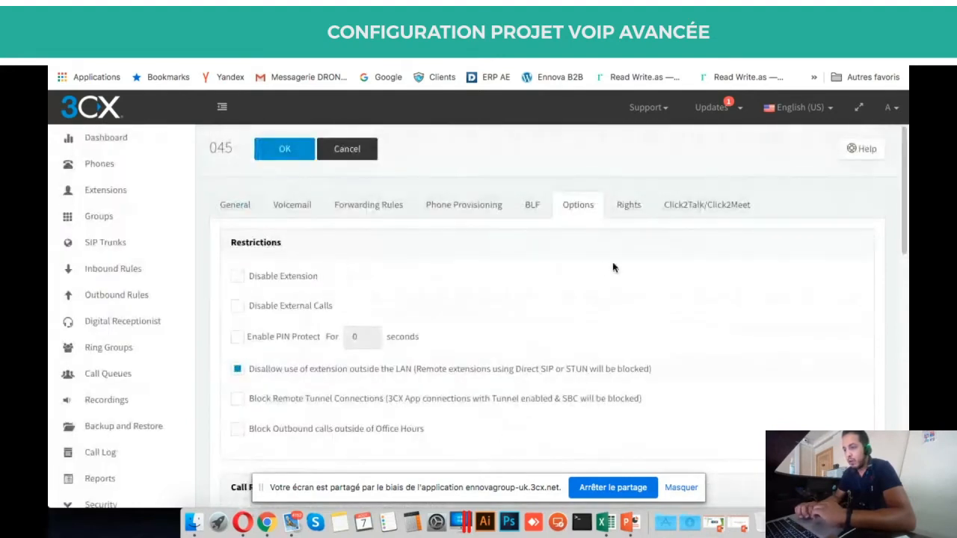
Open extension 045's Rights tab and highlight the Rights heading.
click(631, 213)
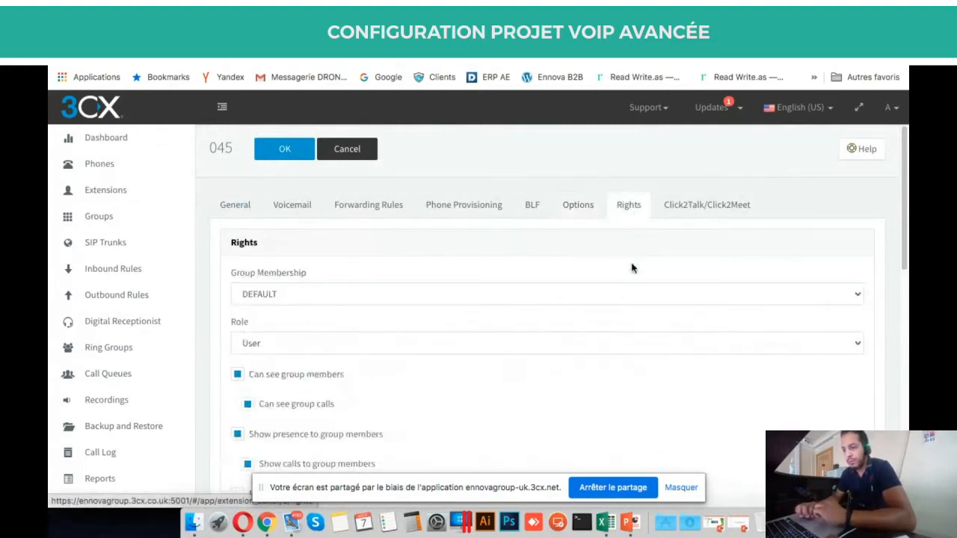
scroll(634, 269, down, 3)
scroll(635, 275, up, 1)
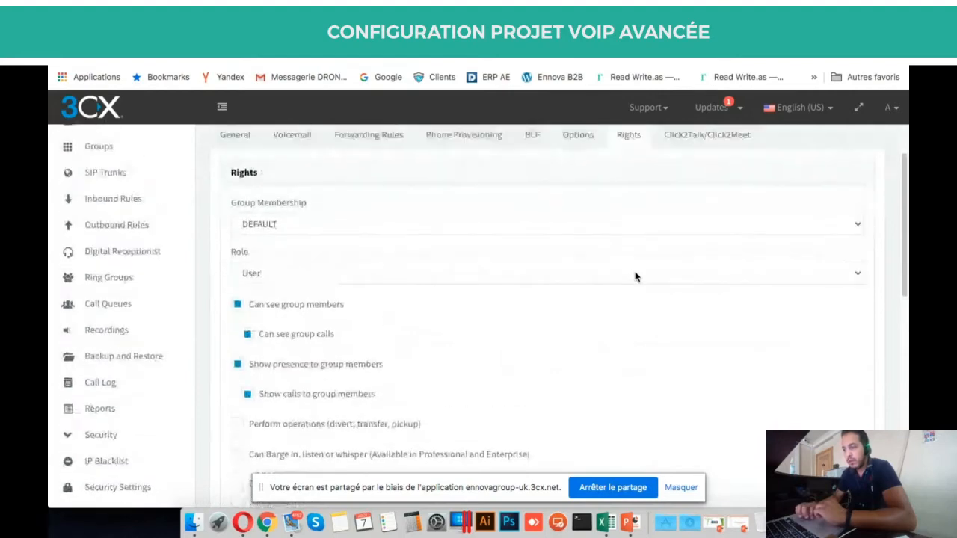
double_click(243, 172)
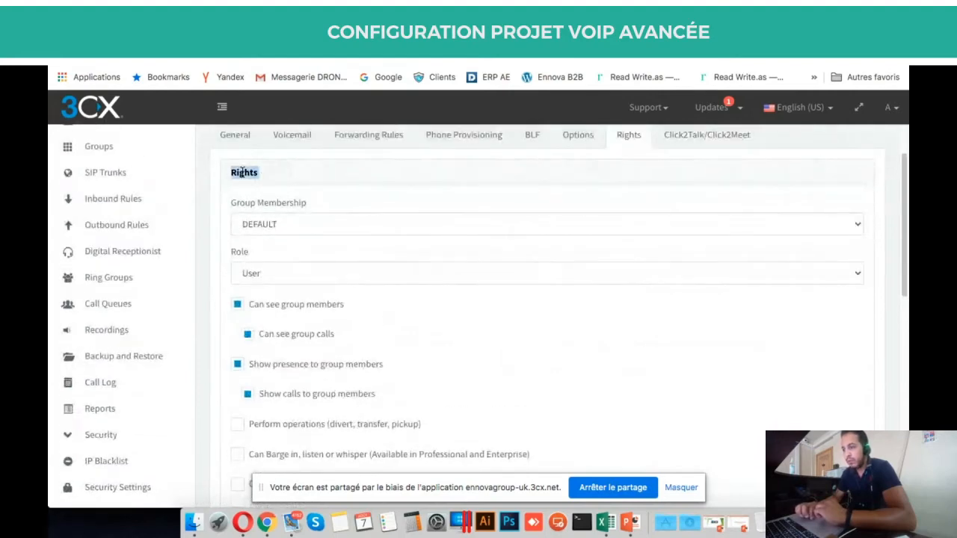
click(349, 176)
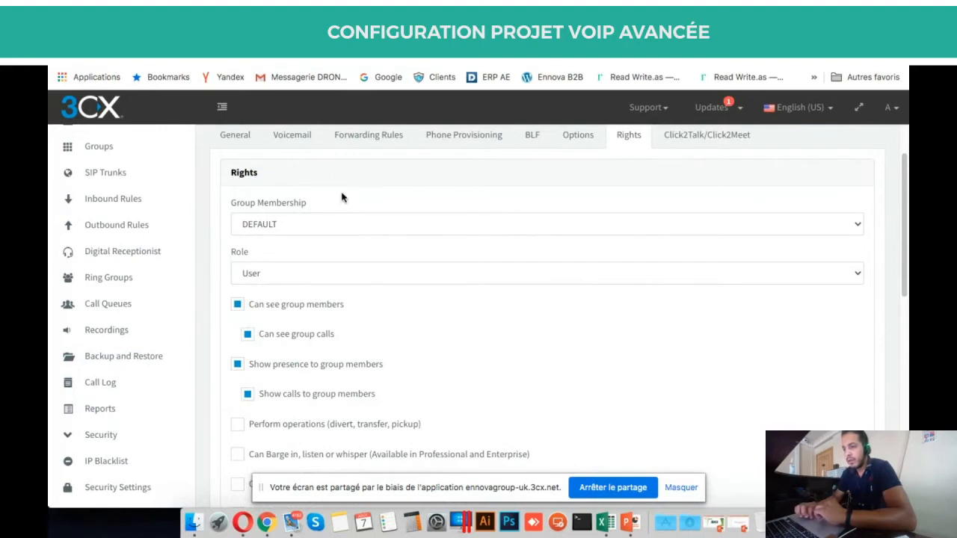
Keep DEFAULT group membership and scroll through the User role permissions.
click(314, 228)
click(327, 210)
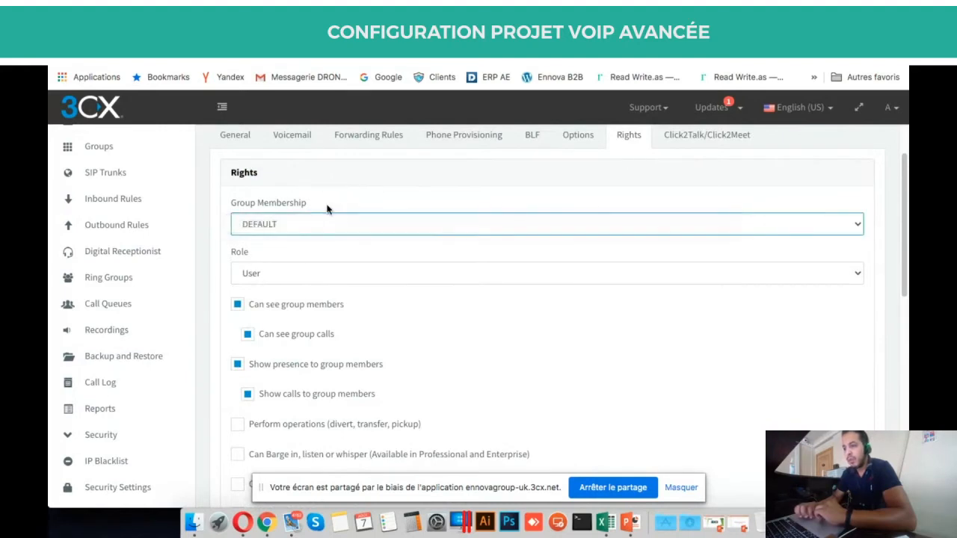
scroll(353, 304, down, 2)
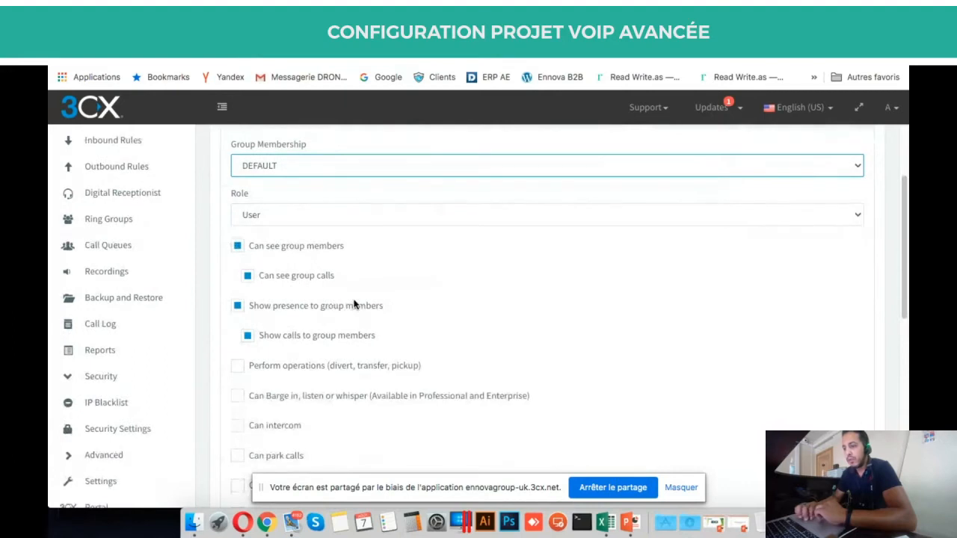
scroll(354, 304, up, 2)
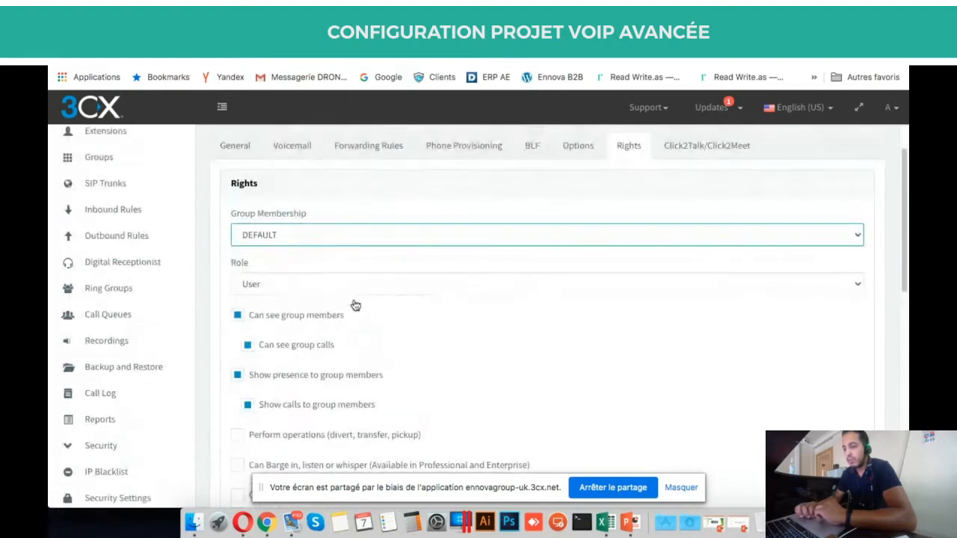
scroll(355, 305, down, 4)
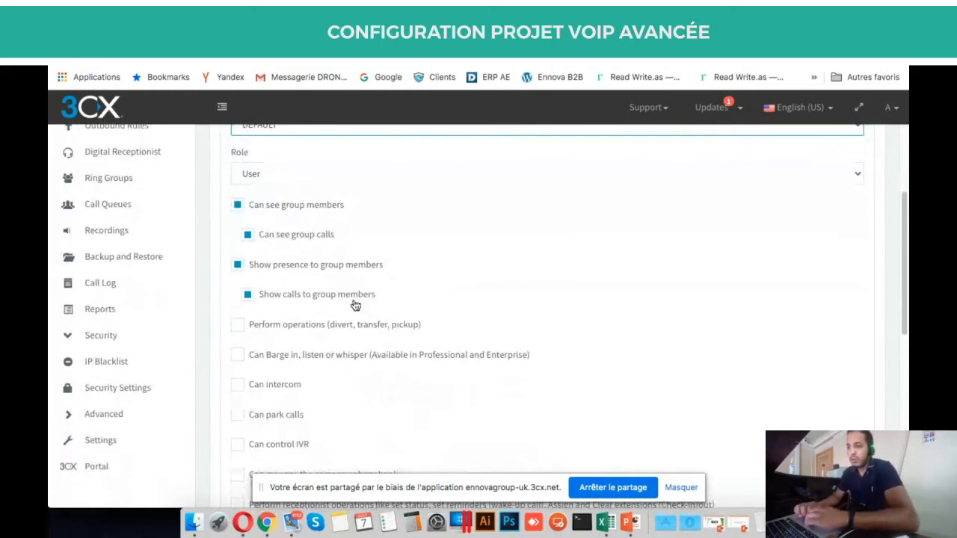
scroll(355, 305, up, 5)
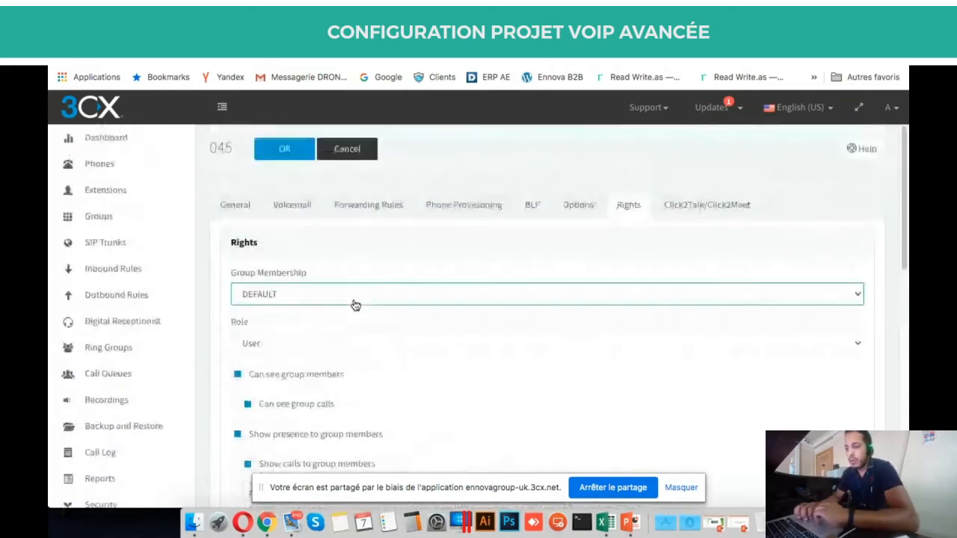
scroll(355, 304, down, 4)
scroll(355, 304, down, 3)
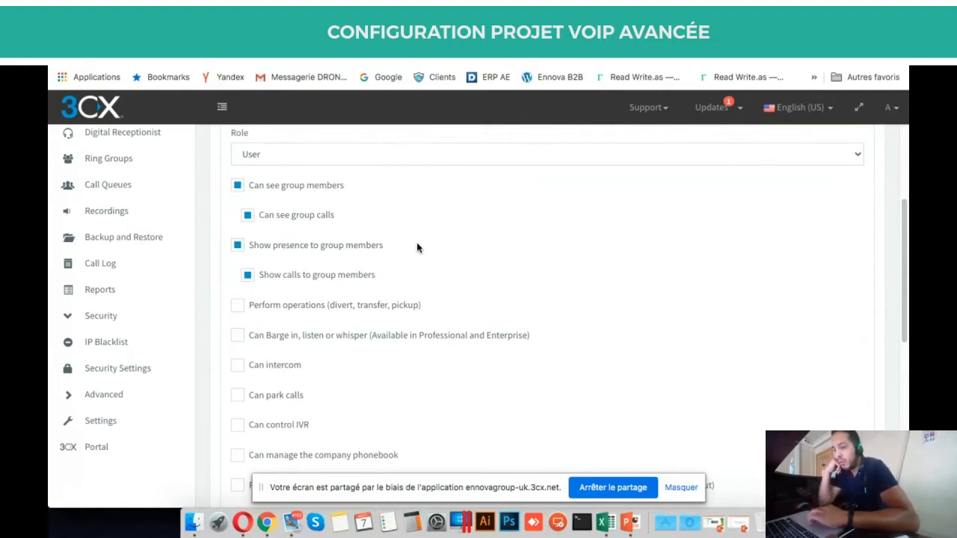
scroll(416, 243, down, 2)
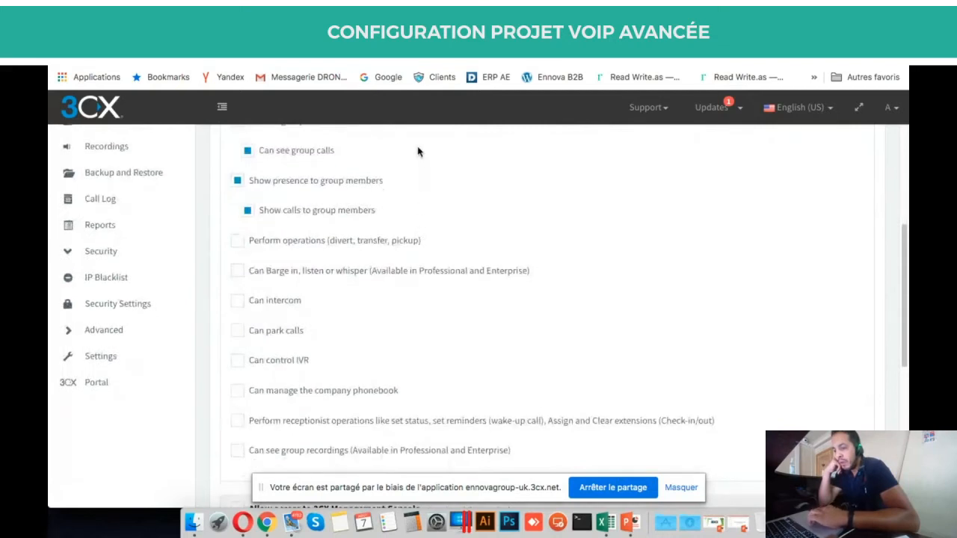
scroll(417, 150, down, 1)
scroll(415, 310, down, 1)
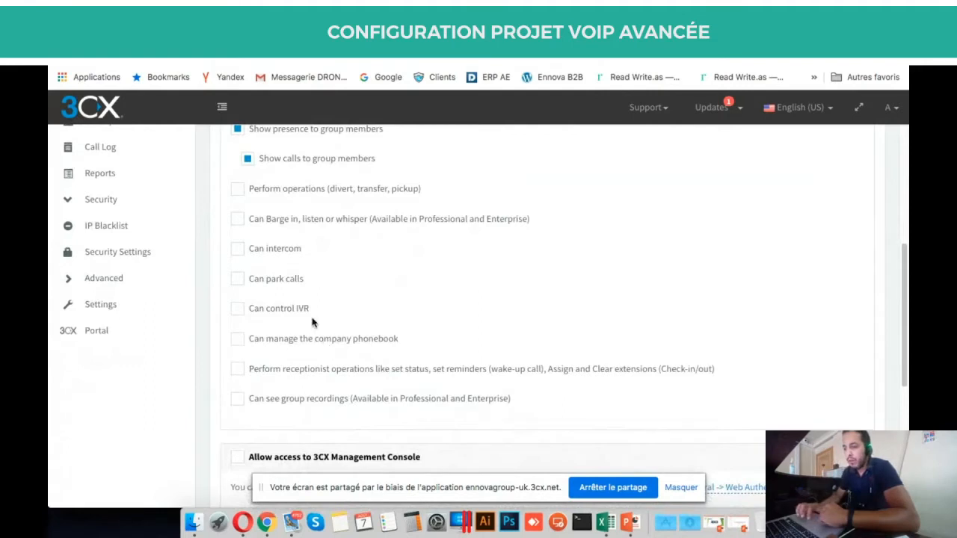
scroll(355, 324, down, 3)
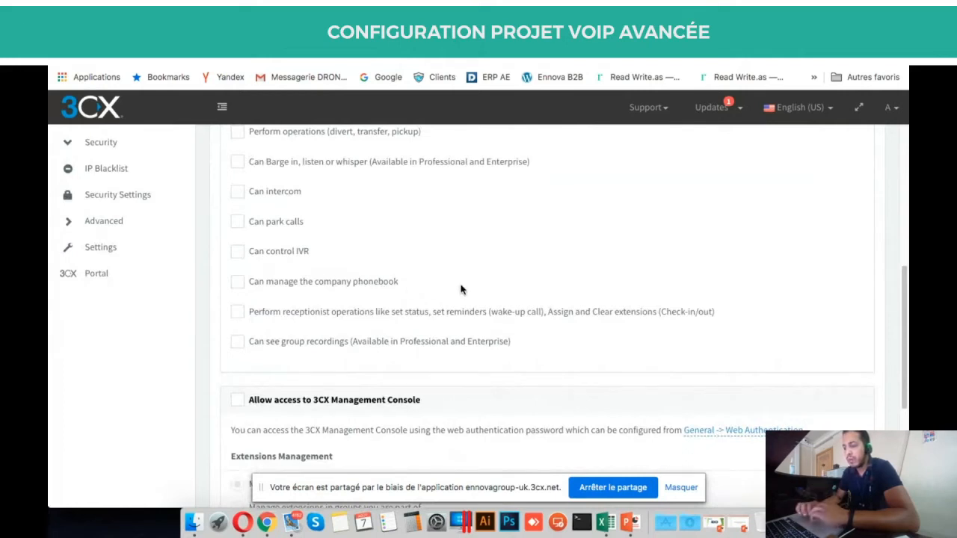
scroll(460, 290, down, 2)
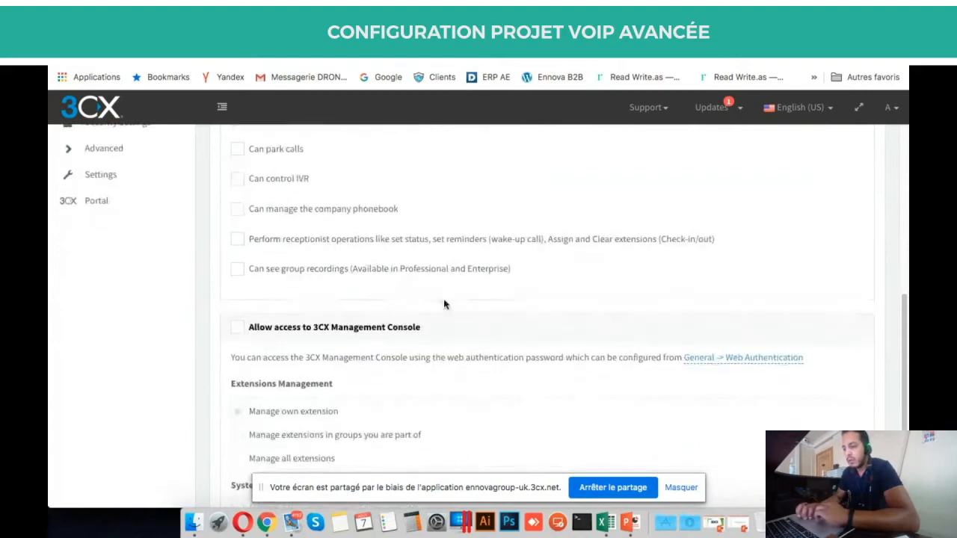
scroll(444, 304, down, 5)
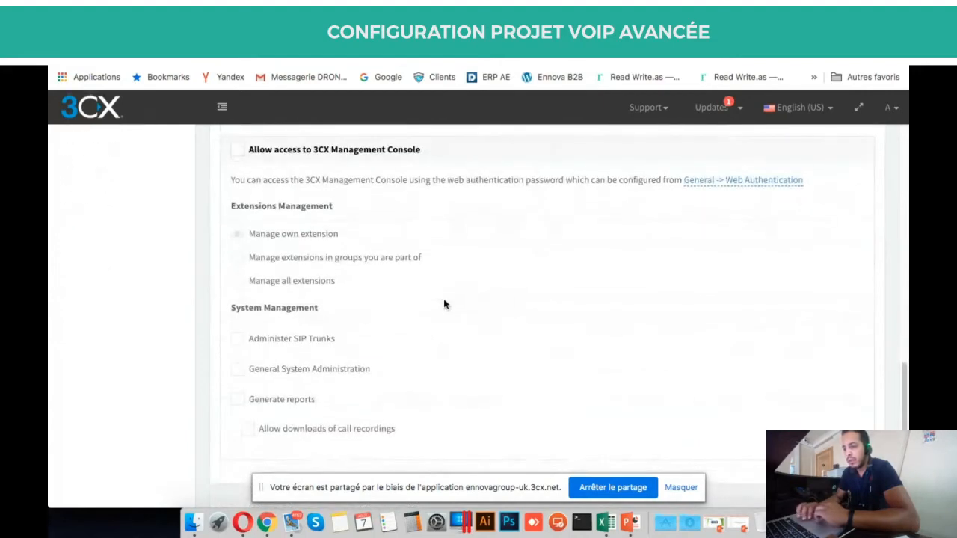
scroll(444, 304, up, 15)
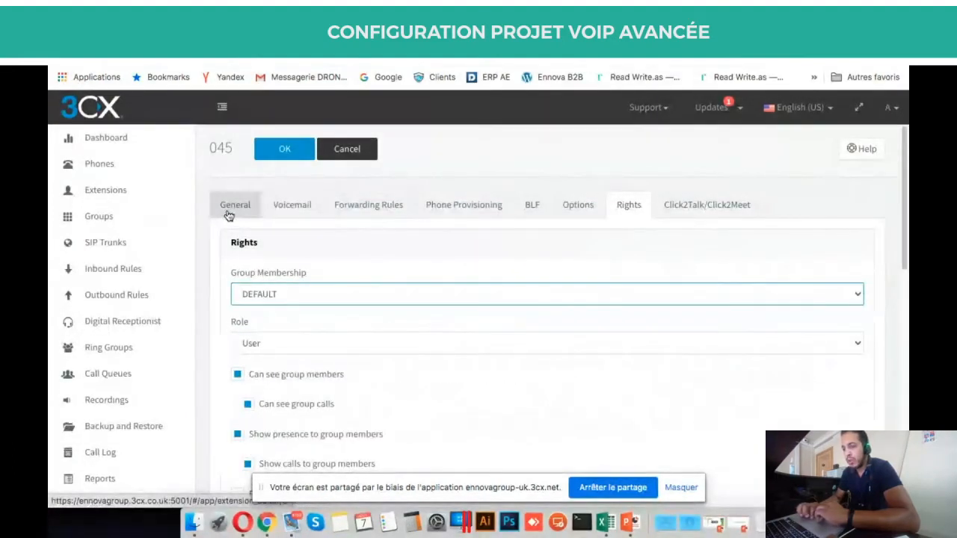
scroll(434, 448, down, 3)
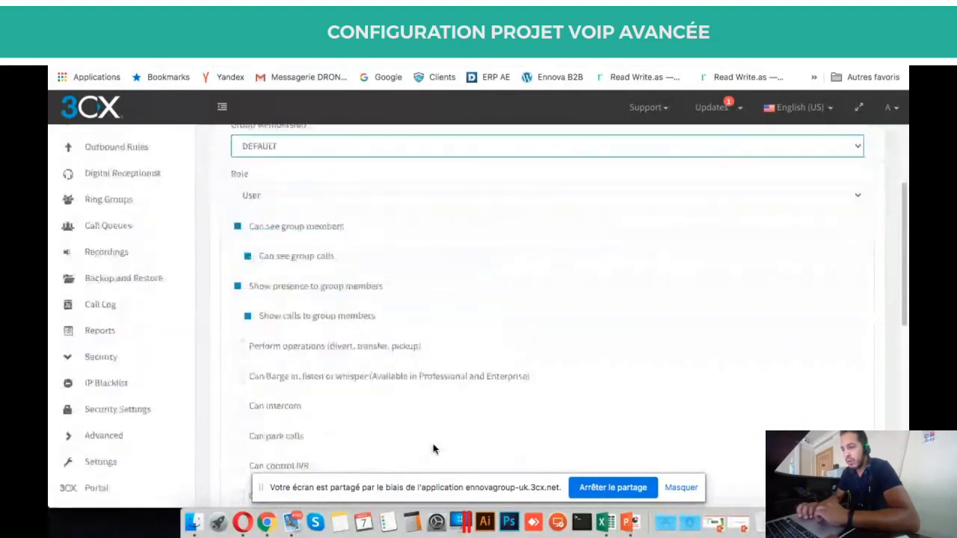
scroll(436, 447, down, 5)
scroll(438, 446, up, 10)
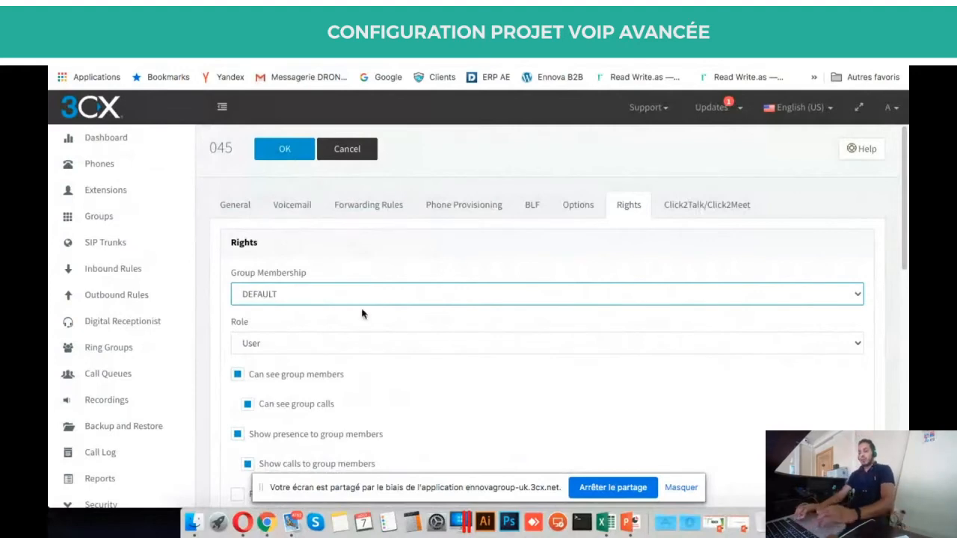
Cancel extension 045's editor and show Extension Groups: DEFAULT with 47, Délégation CHINA with 3.
click(348, 150)
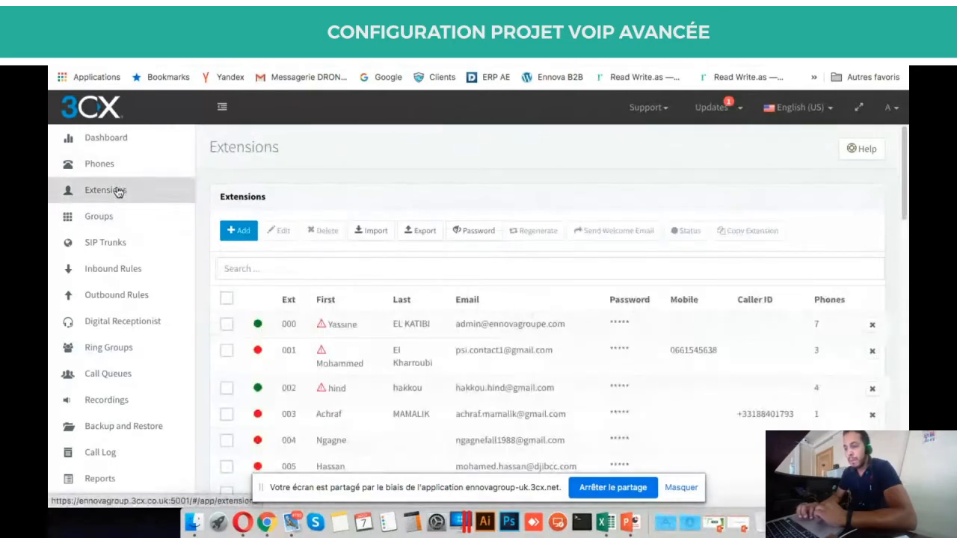
click(112, 216)
scroll(297, 337, down, 4)
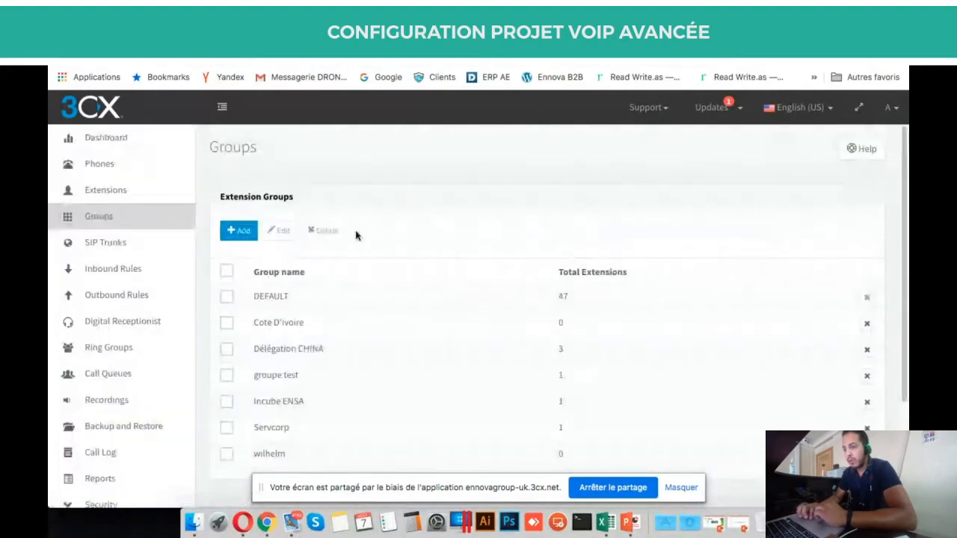
triple_click(256, 196)
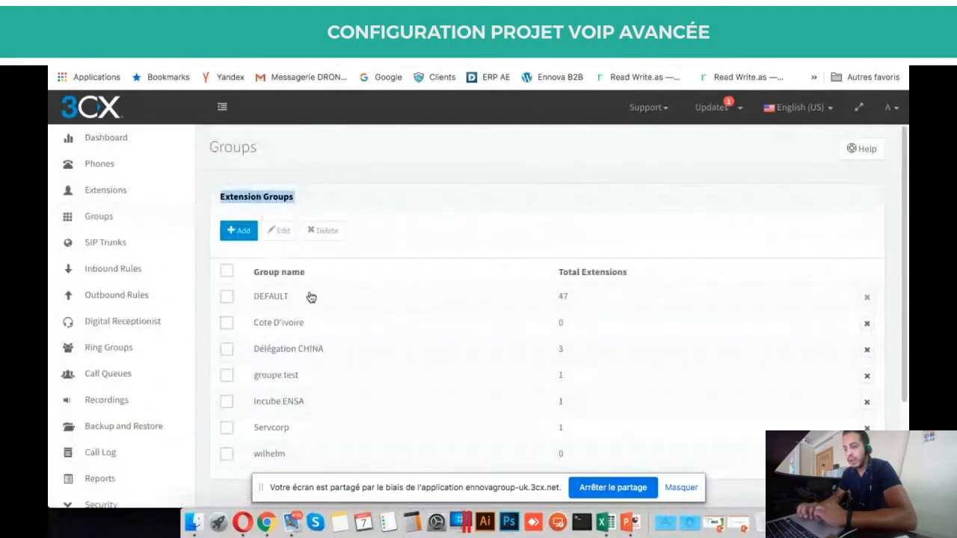
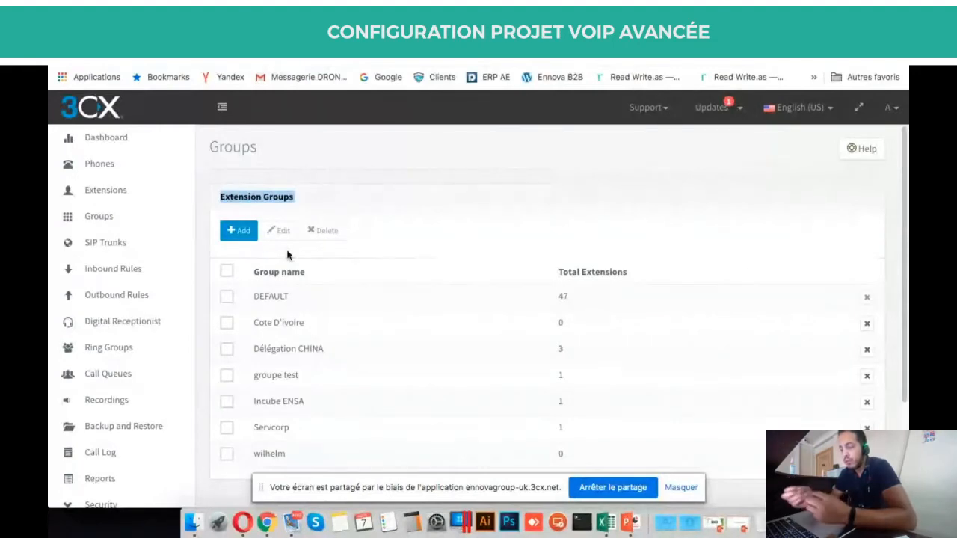
Create a new extension group and rename it from 'New group' to 'Test group'.
click(357, 225)
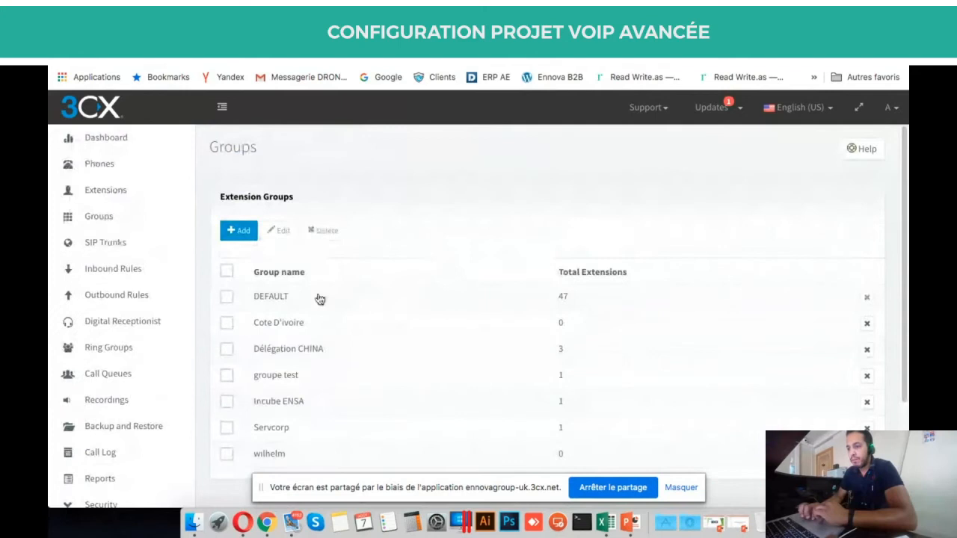
click(239, 230)
scroll(443, 259, down, 1)
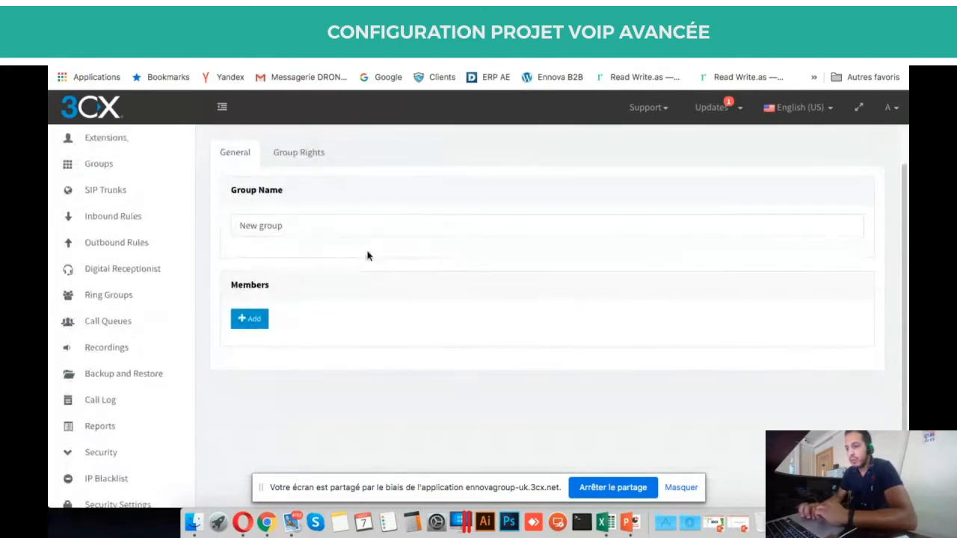
triple_click(339, 224)
text(Test)
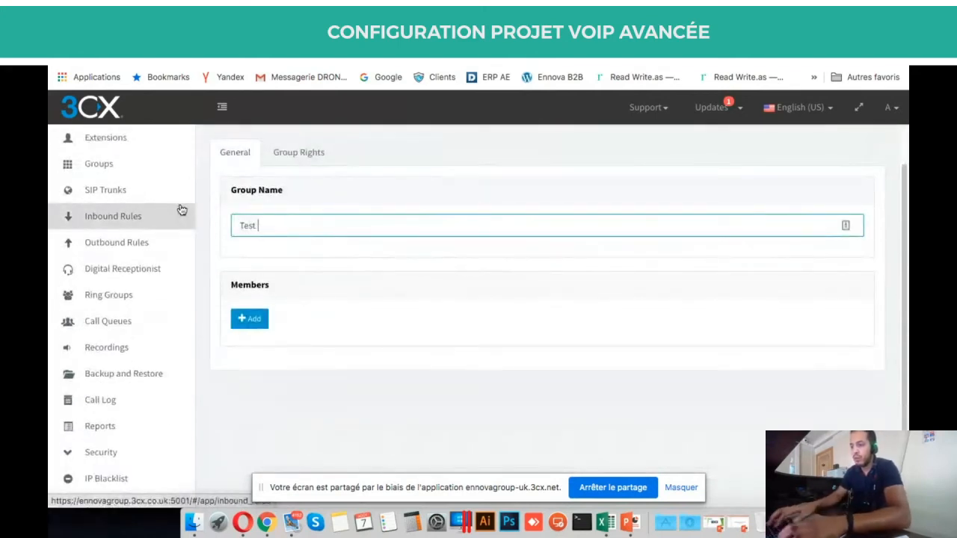
text( group)
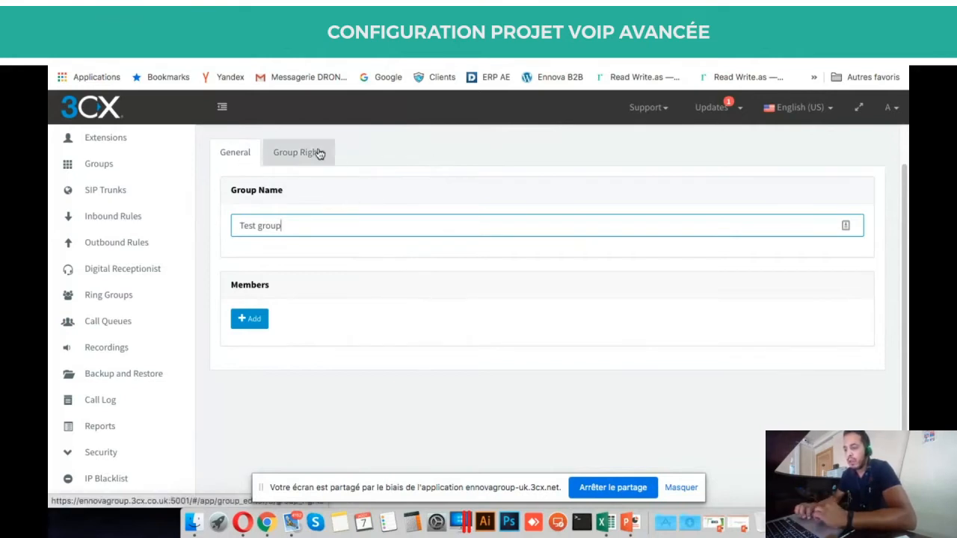
Add extensions 003, 004, 005 and 006 as members of Test group.
click(254, 320)
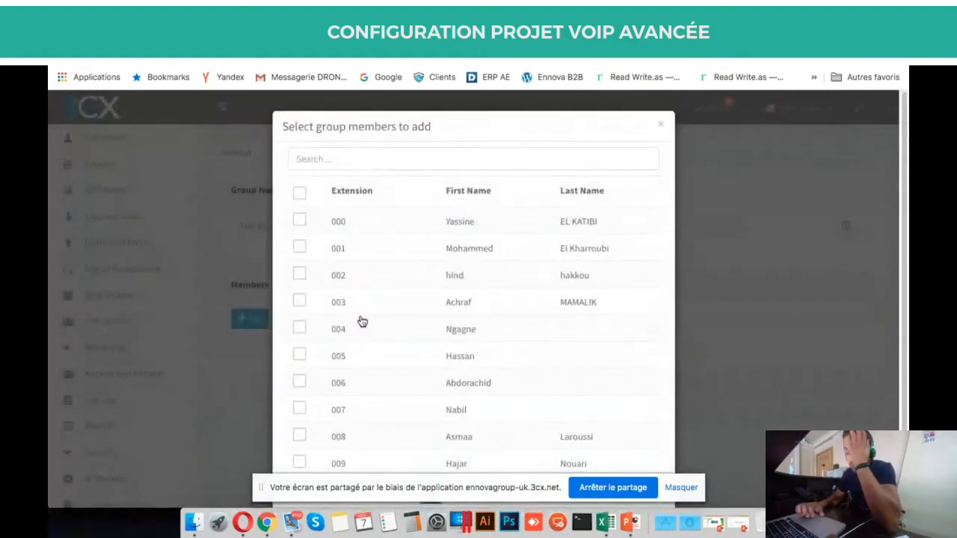
scroll(362, 321, down, 2)
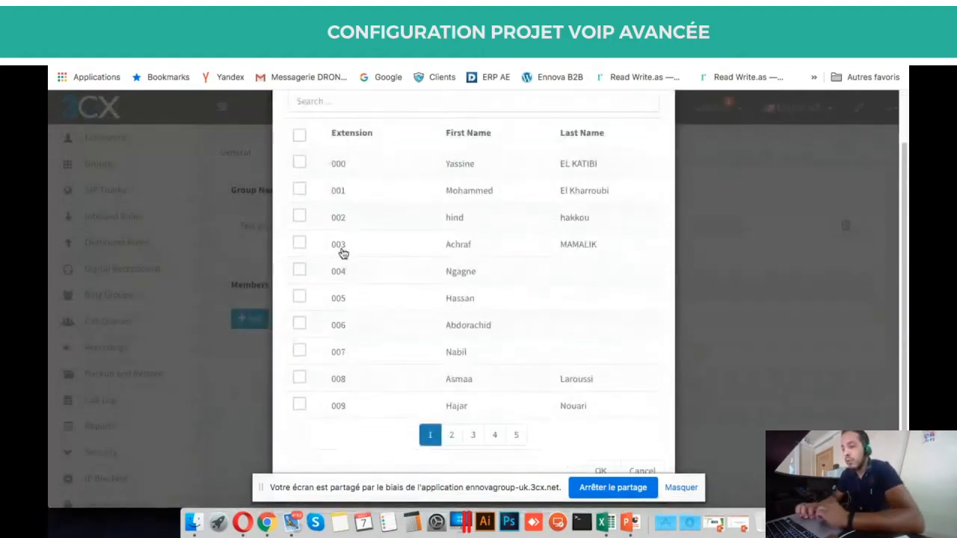
click(299, 243)
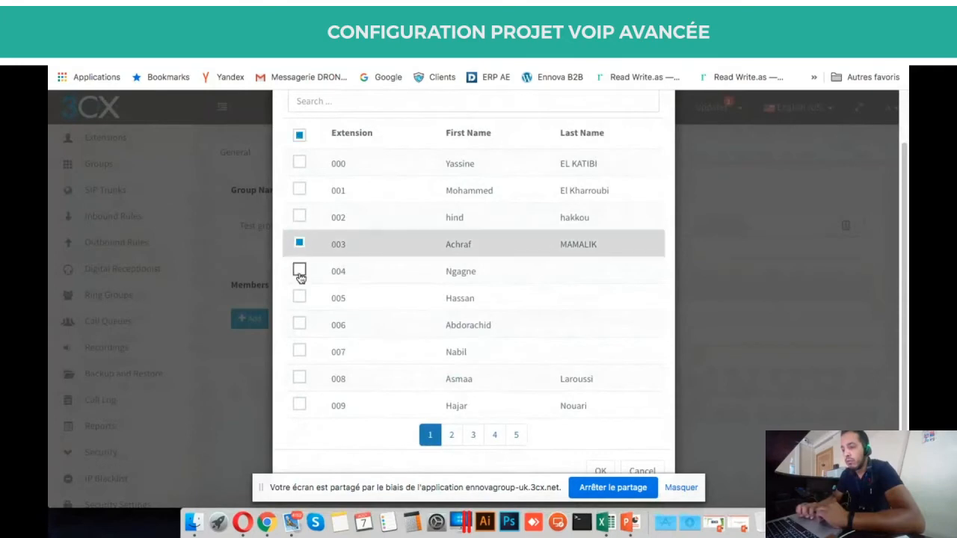
click(299, 270)
click(299, 297)
click(299, 324)
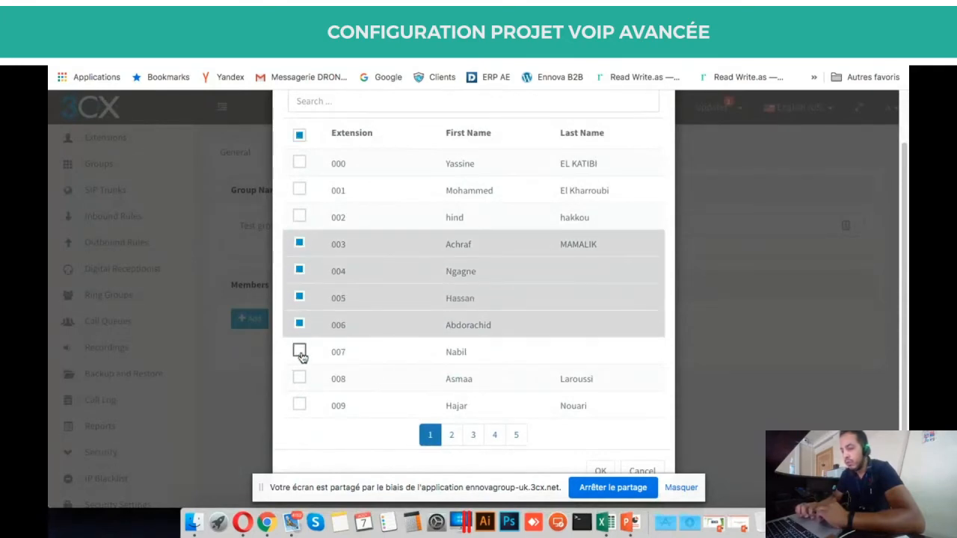
click(599, 470)
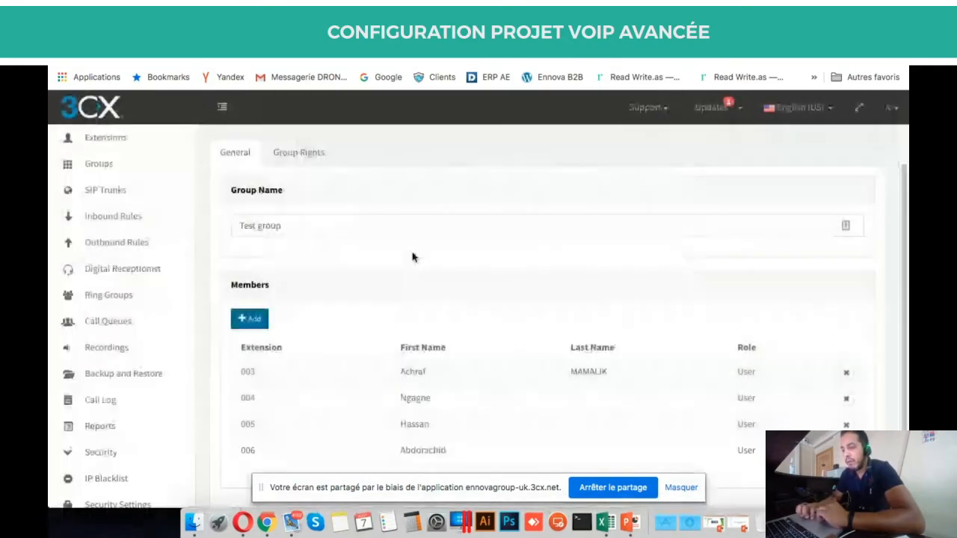
click(299, 153)
Scroll through Test group's Global, Manager and User rights settings.
scroll(404, 235, down, 2)
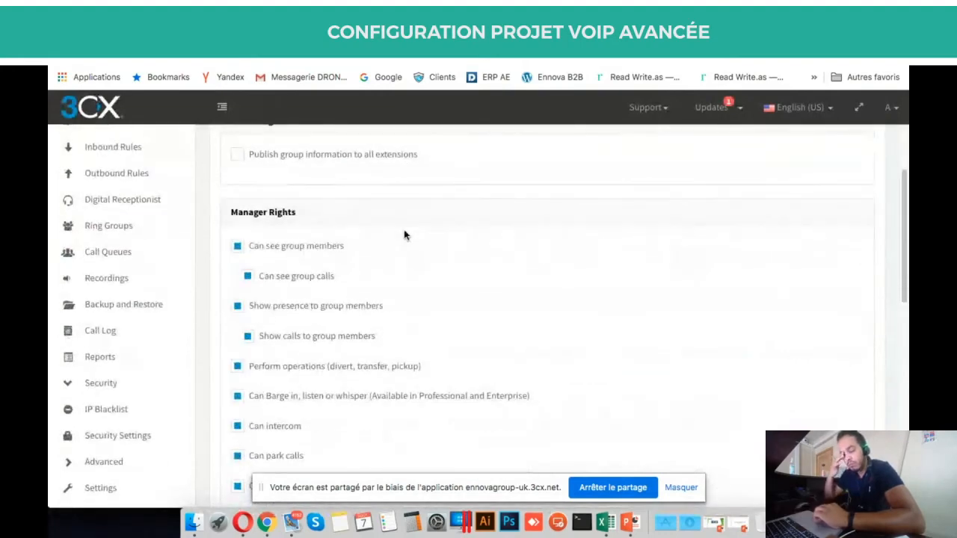
scroll(404, 235, up, 2)
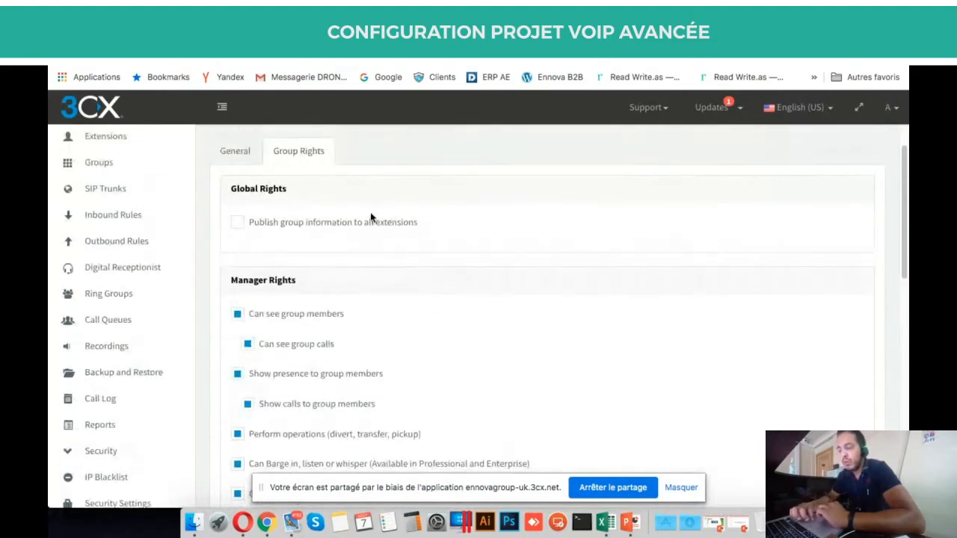
scroll(412, 205, up, 2)
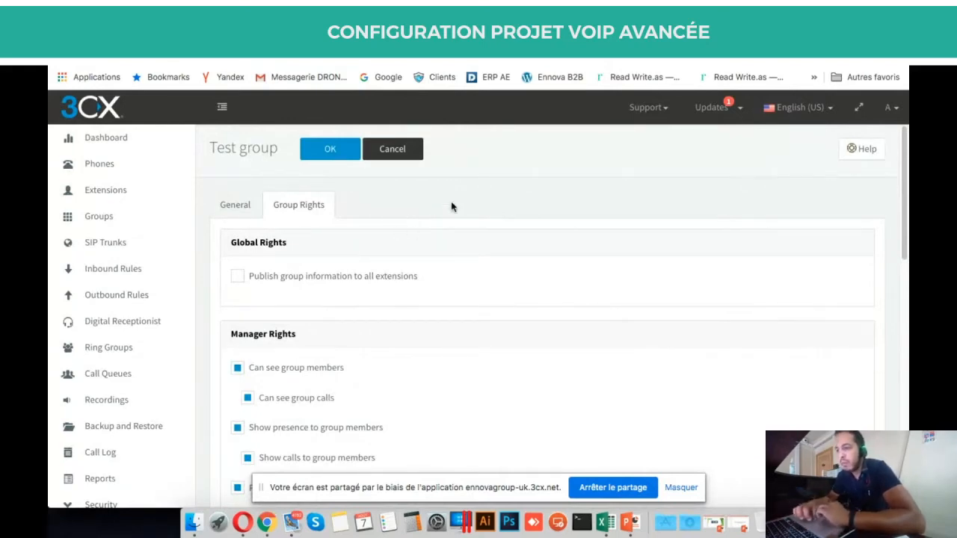
scroll(276, 255, down, 2)
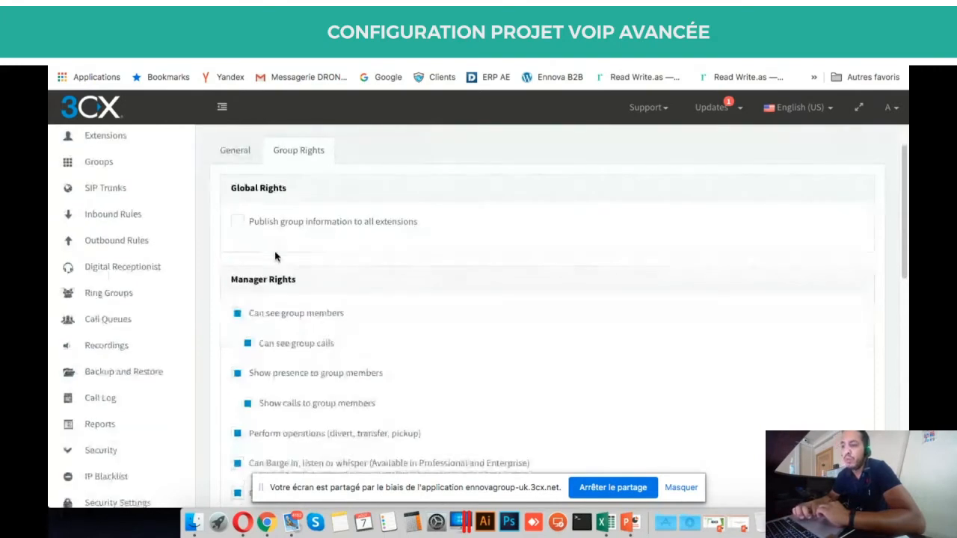
scroll(330, 291, down, 2)
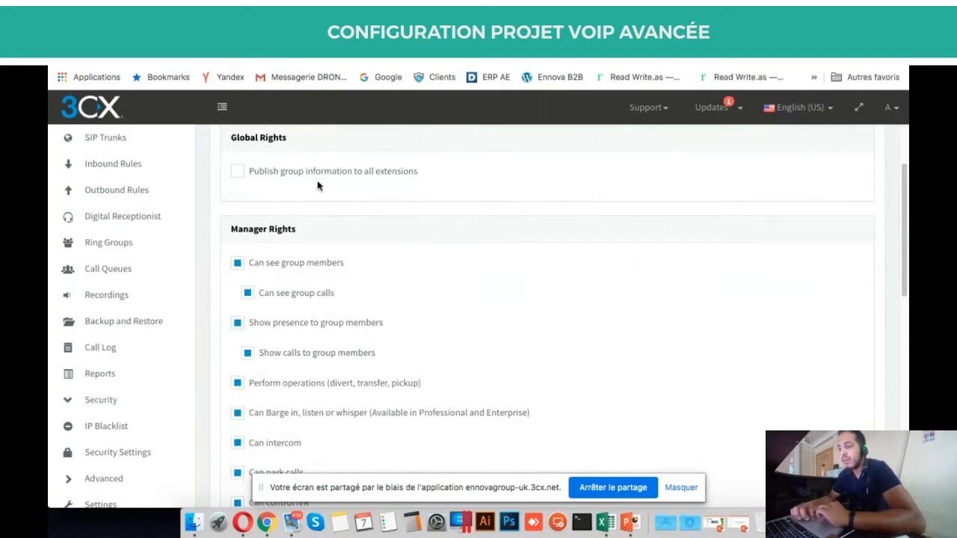
scroll(379, 260, down, 6)
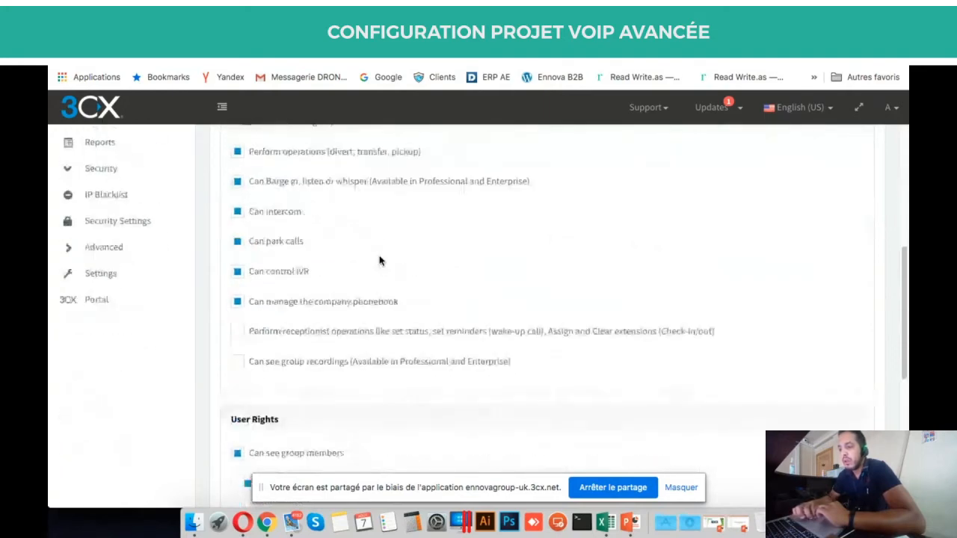
scroll(379, 260, down, 5)
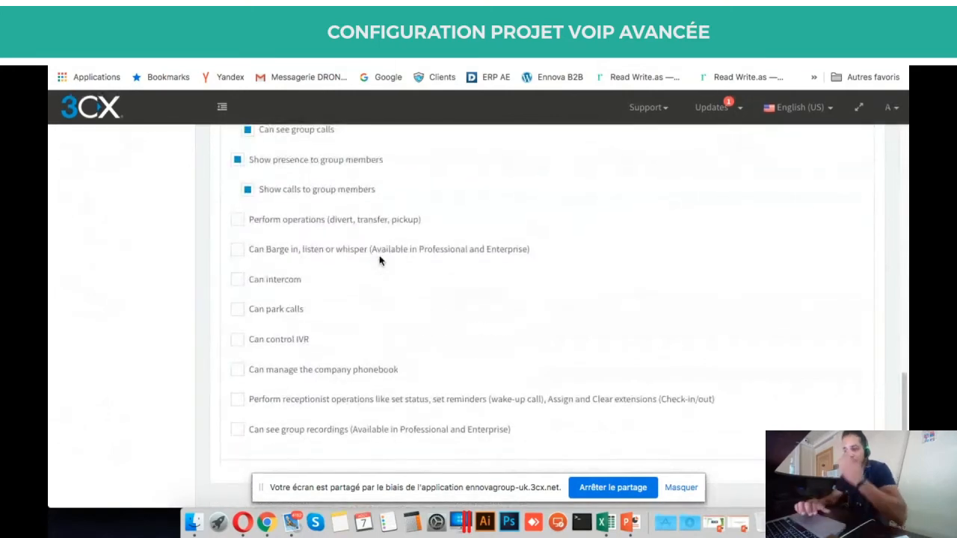
scroll(379, 260, up, 11)
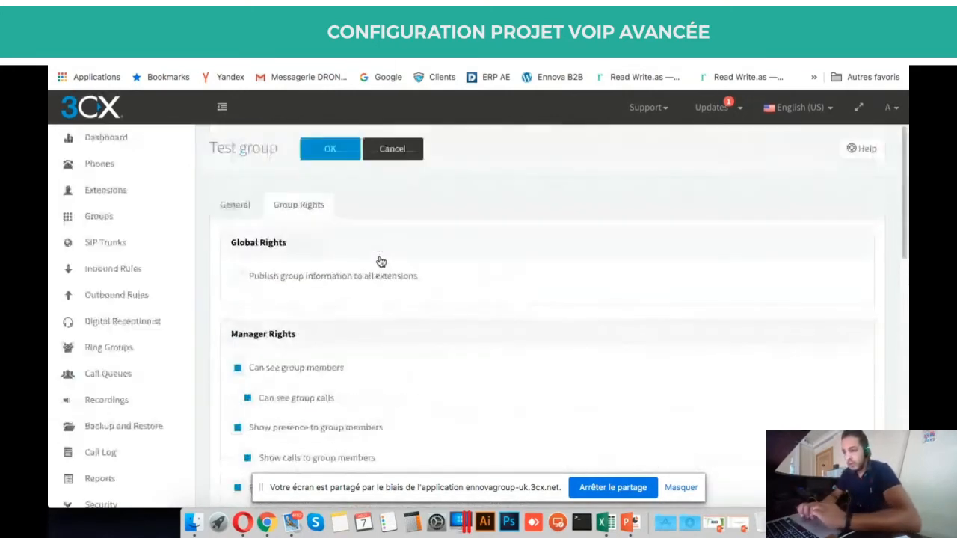
scroll(322, 418, down, 1)
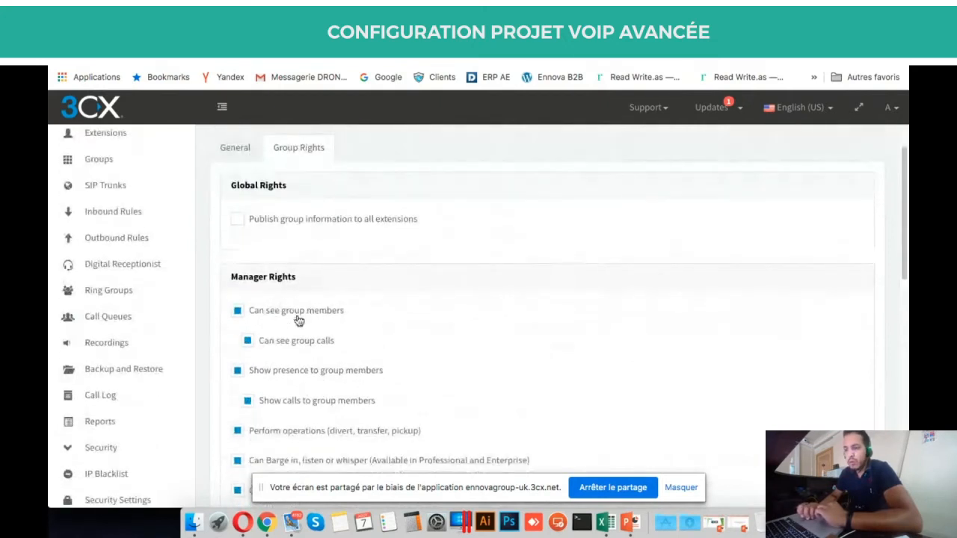
scroll(299, 321, up, 1)
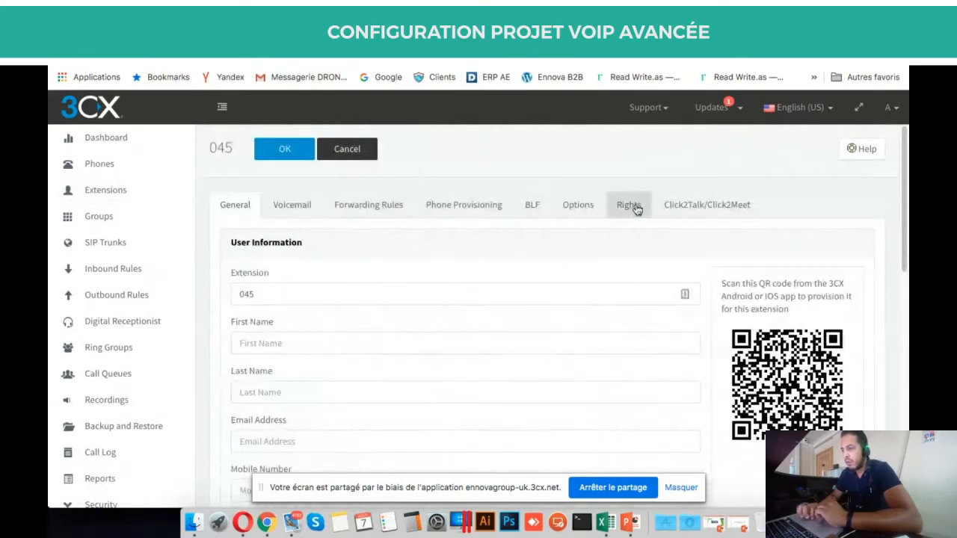
Look over extension 045's restriction options and highlight its Rights section.
click(578, 210)
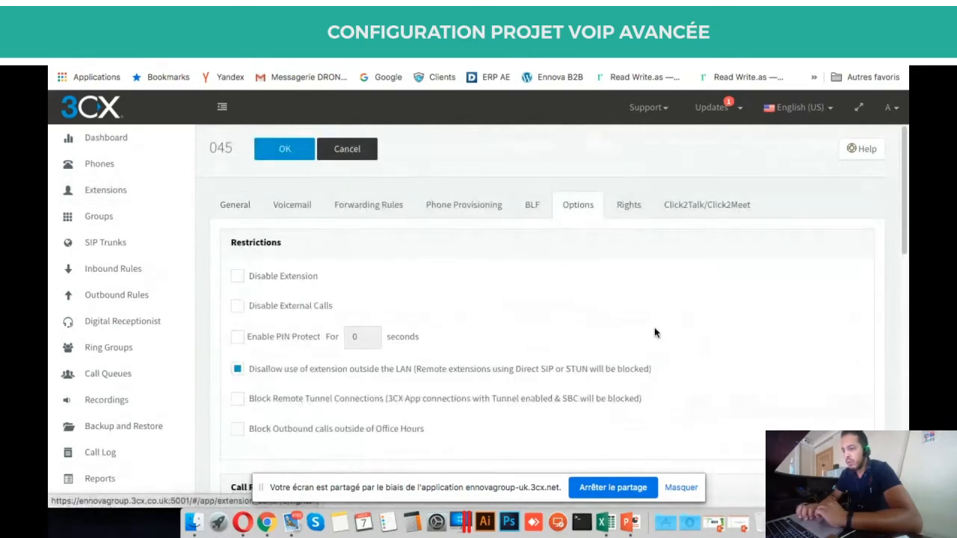
scroll(654, 333, down, 4)
scroll(654, 329, up, 3)
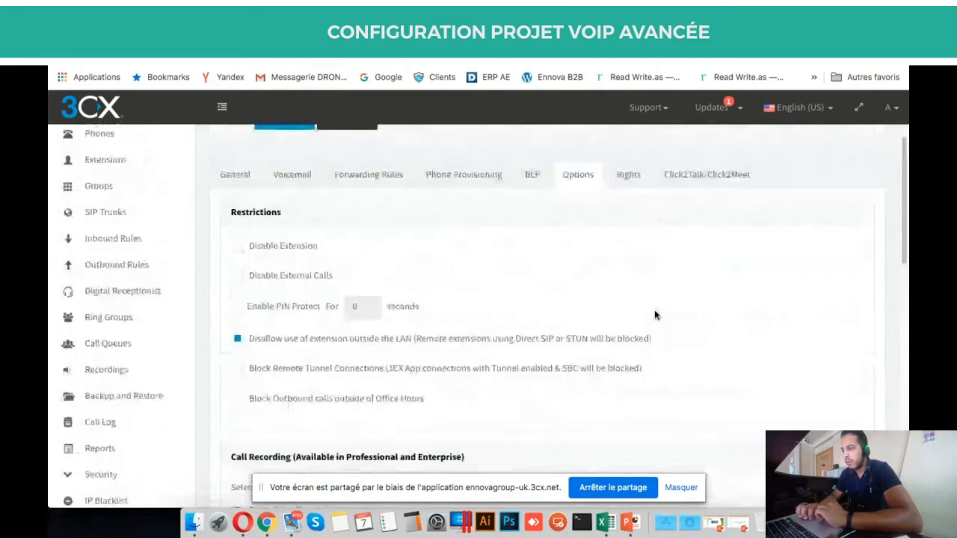
click(636, 184)
scroll(406, 284, down, 1)
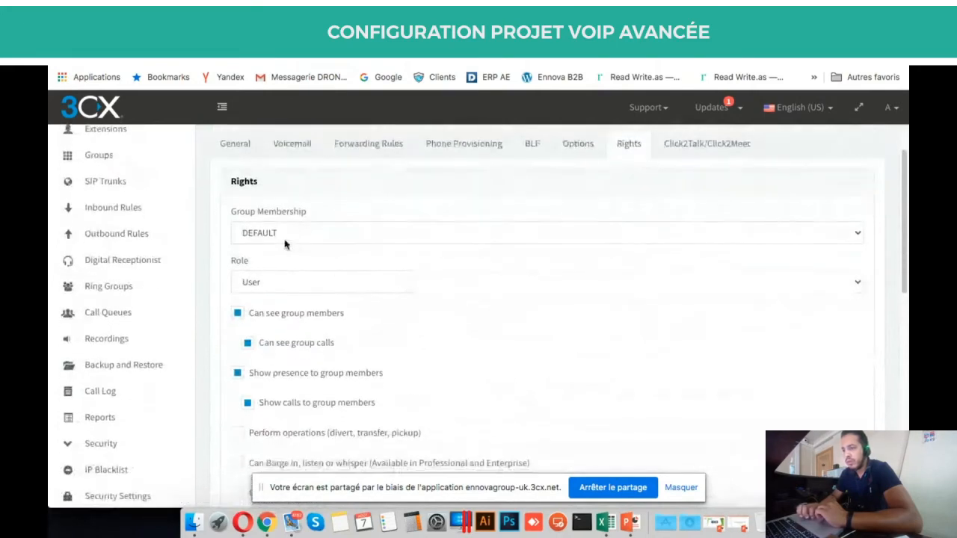
double_click(236, 177)
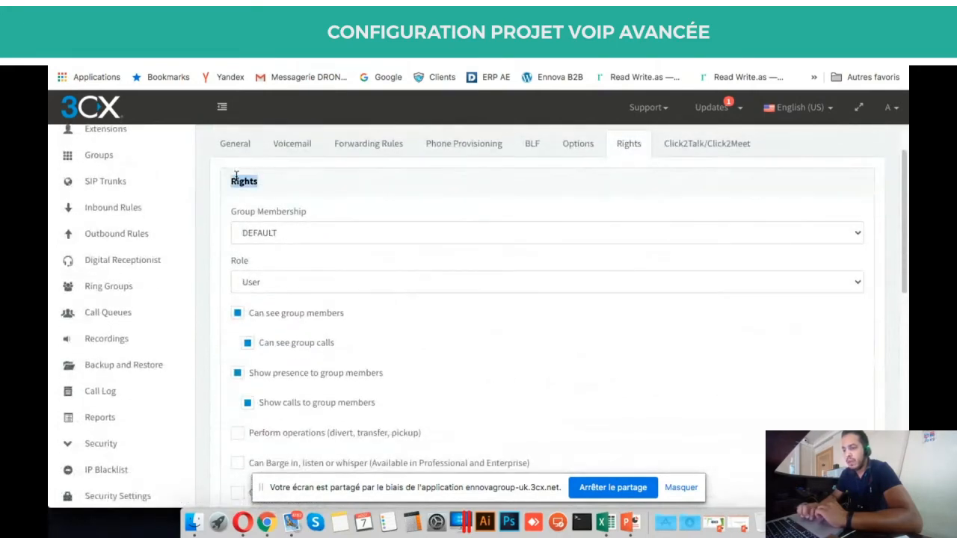
Review extension 045's group choices, keeping DEFAULT as its membership.
click(291, 237)
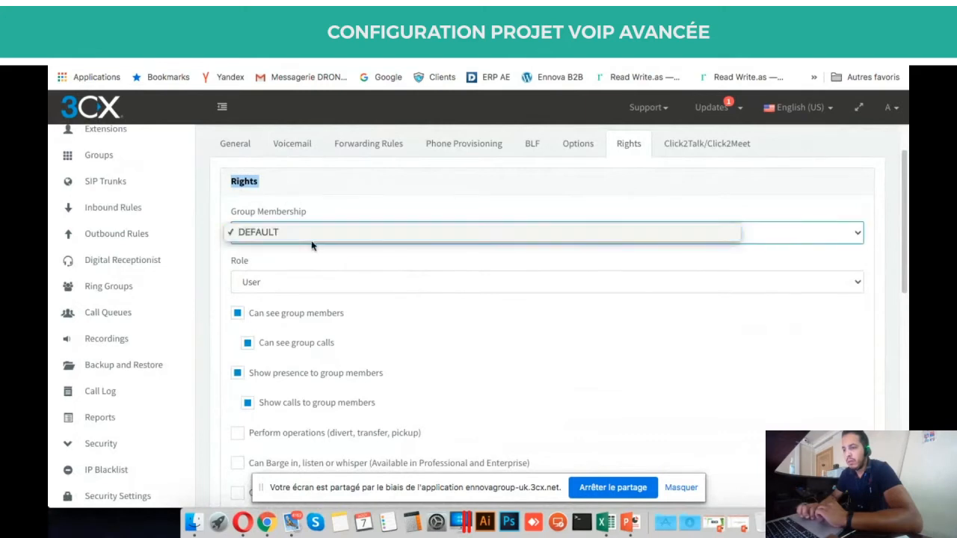
click(302, 200)
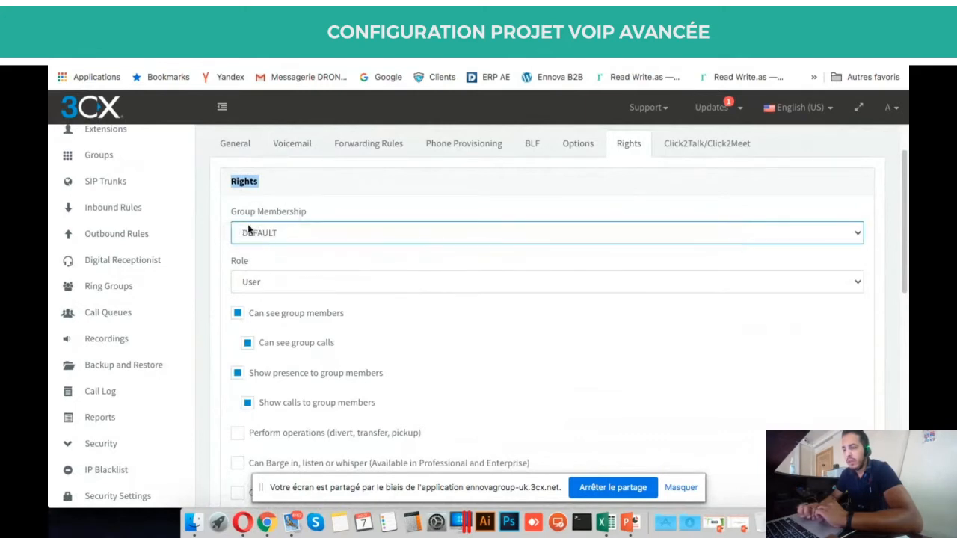
click(279, 236)
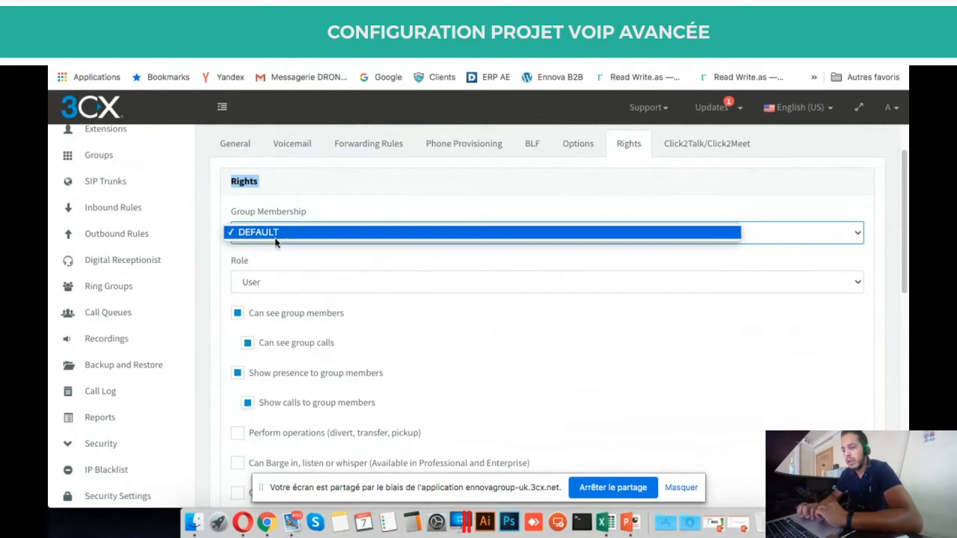
click(296, 263)
scroll(295, 262, down, 2)
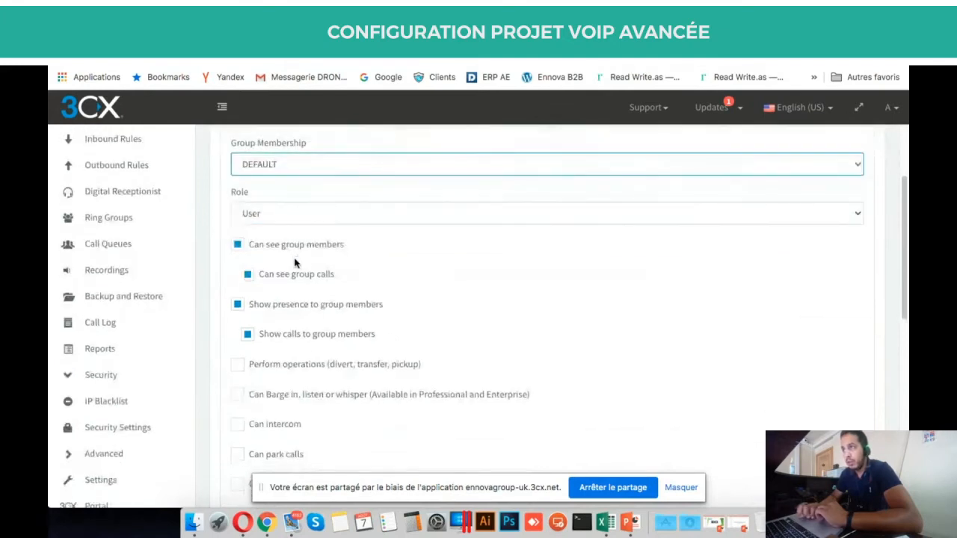
Leave extension 045's role as User and return to the Extension Groups list.
click(357, 213)
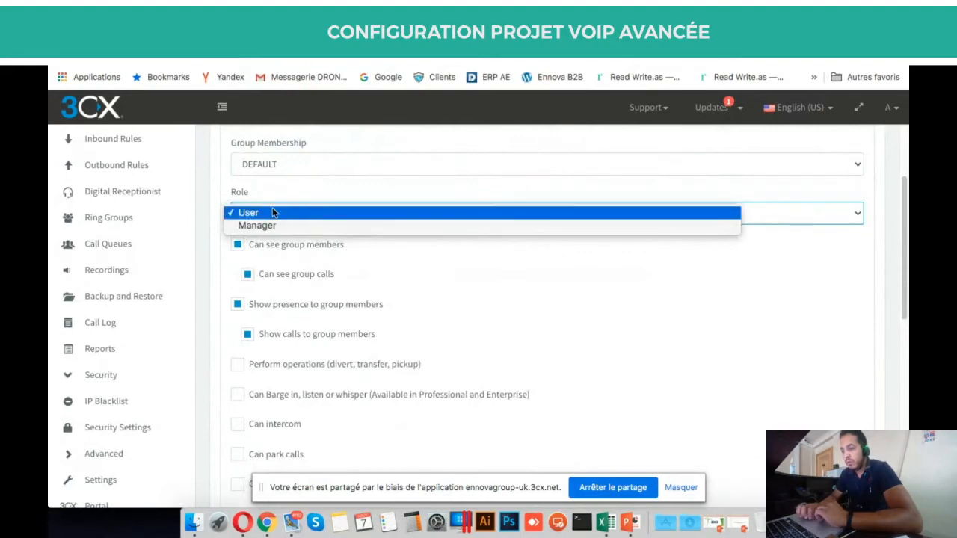
click(455, 284)
scroll(456, 286, down, 4)
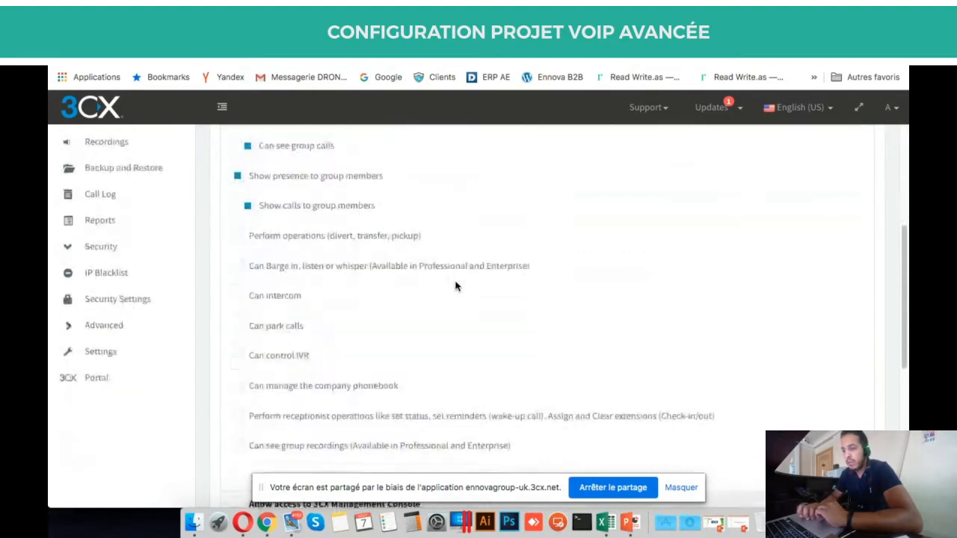
scroll(455, 284, down, 3)
scroll(455, 284, up, 3)
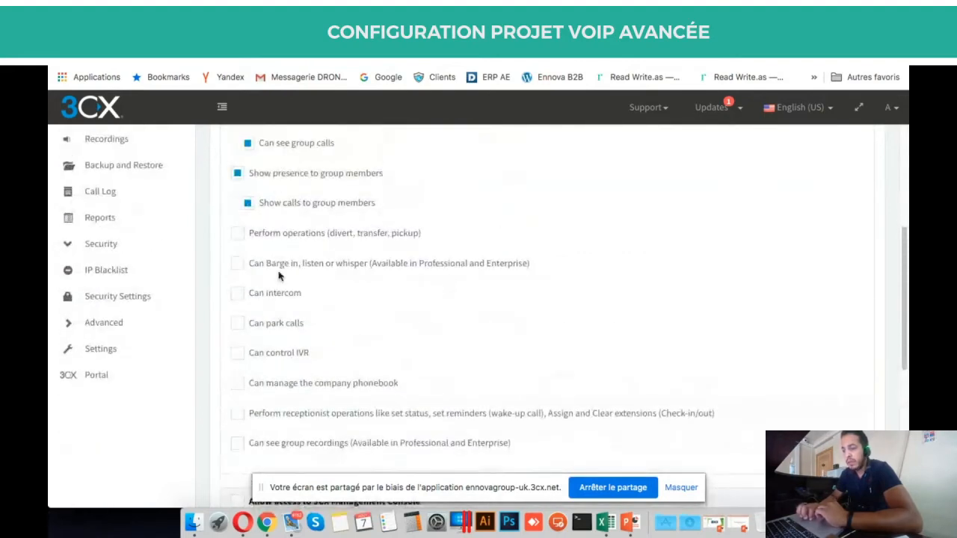
scroll(322, 362, up, 5)
scroll(324, 361, down, 2)
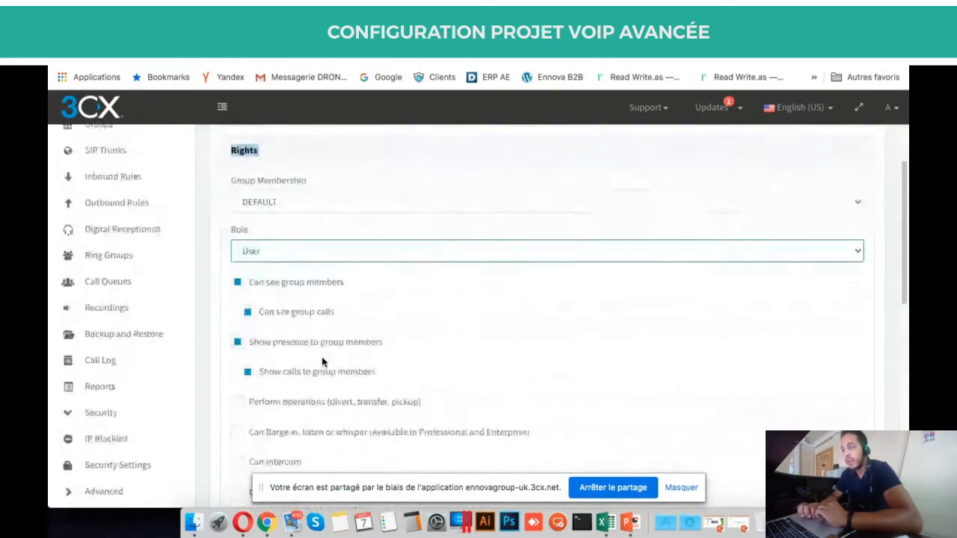
scroll(289, 239, up, 1)
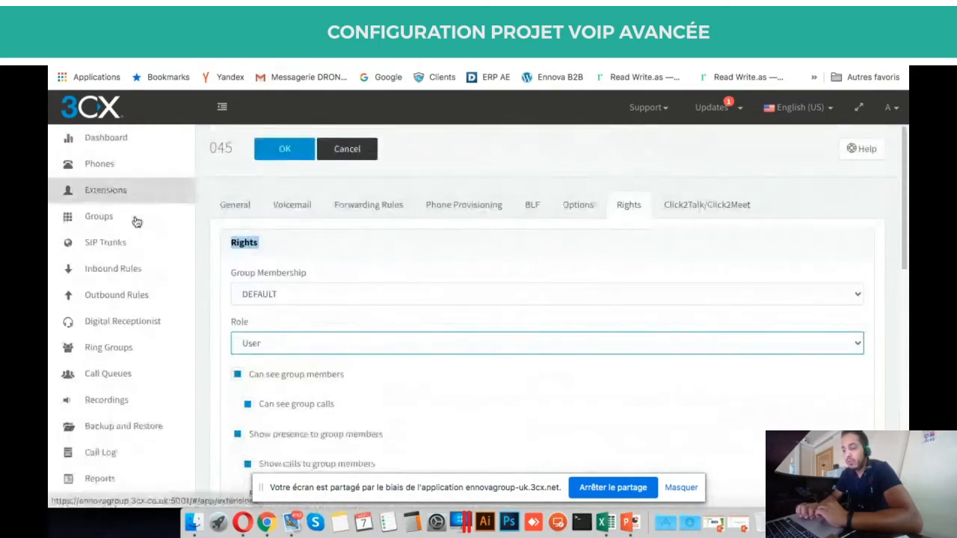
click(112, 224)
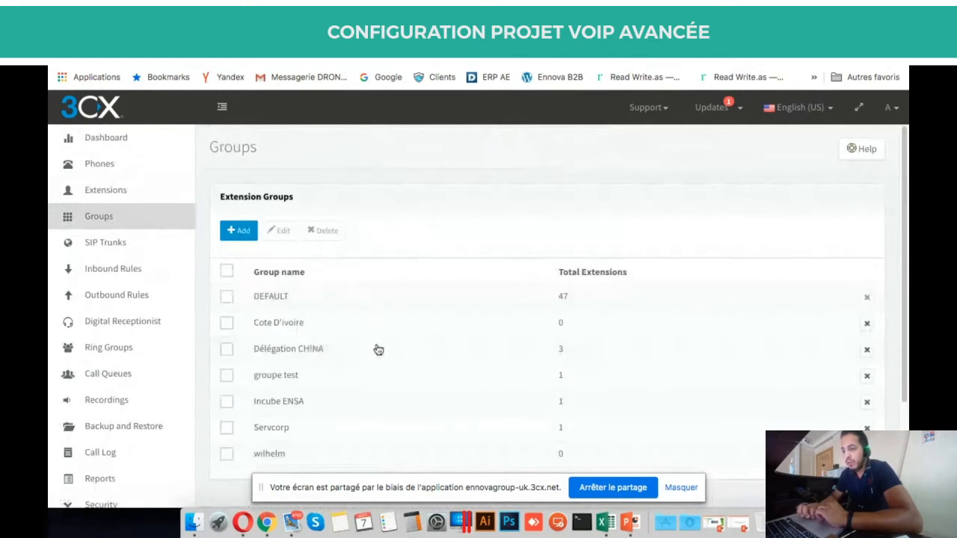
Cancel a new extension group without saving, then bring up the PowerPoint agenda slide.
click(239, 232)
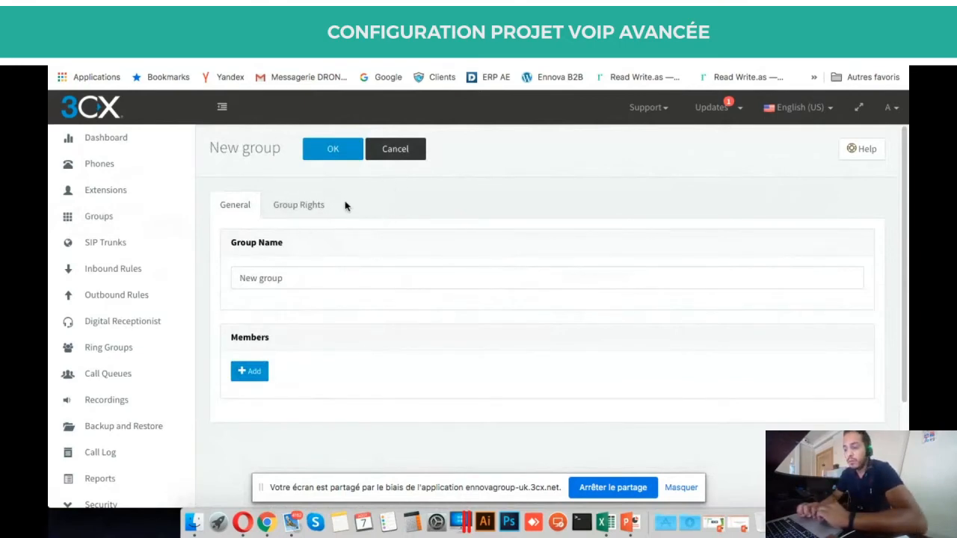
click(416, 152)
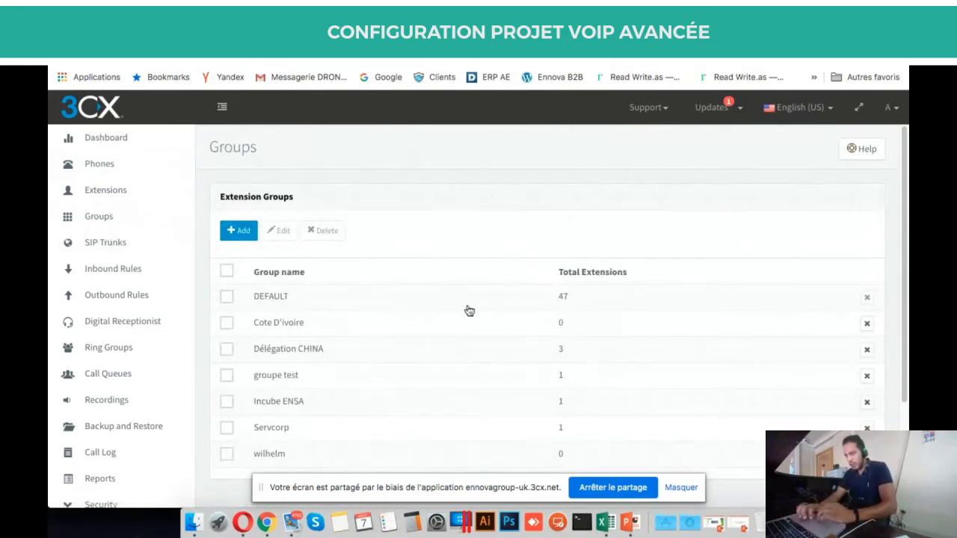
click(440, 35)
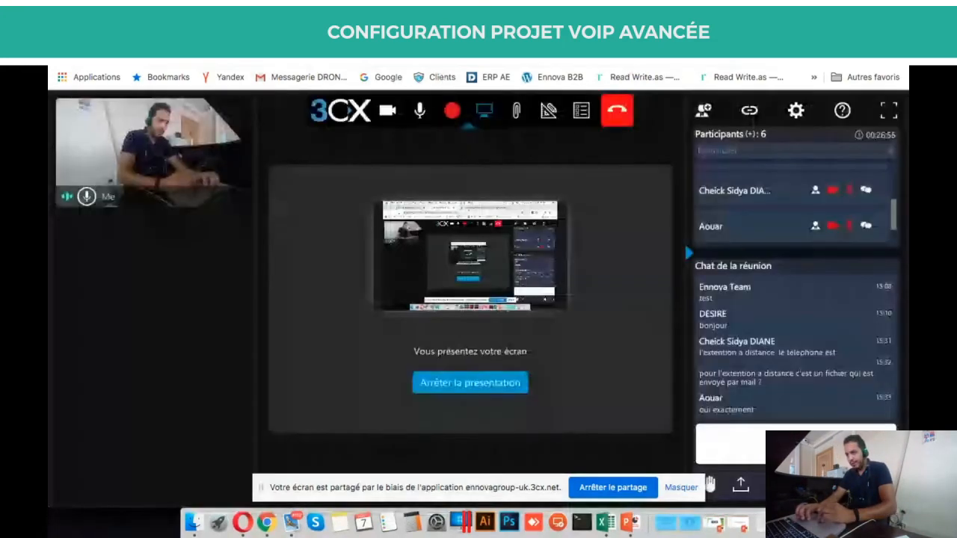
click(553, 34)
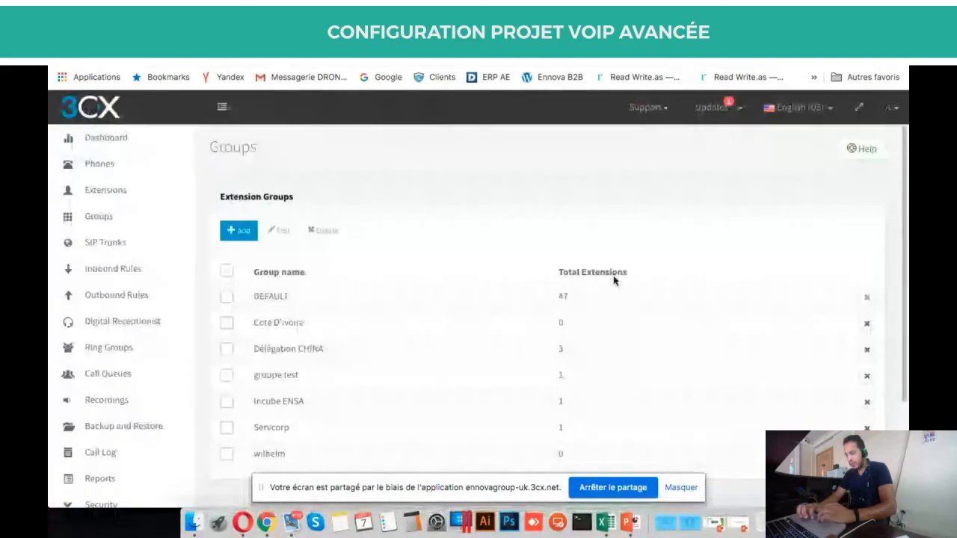
click(630, 522)
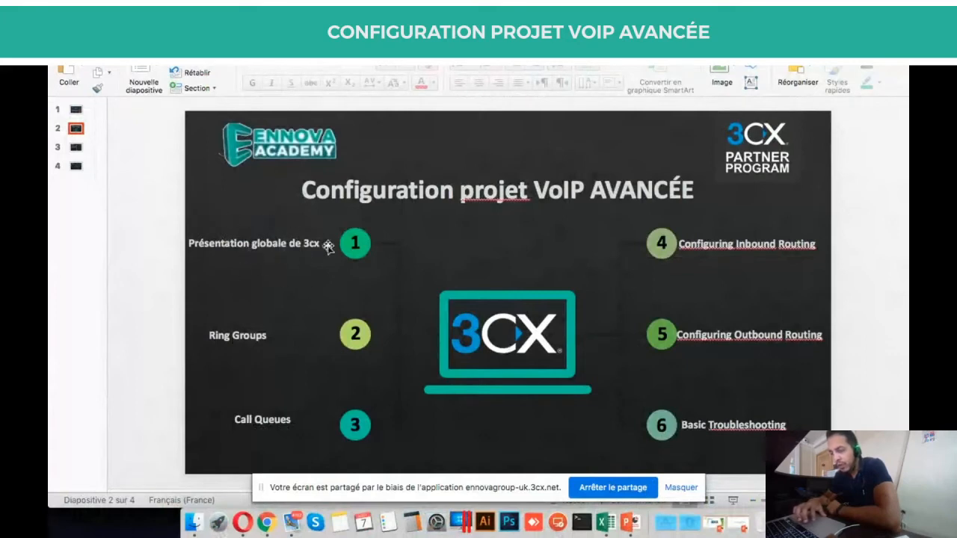
Highlight 'Ring' in the Ring Groups agenda item, then return to the 3CX Extensions list.
triple_click(229, 335)
click(229, 336)
double_click(221, 335)
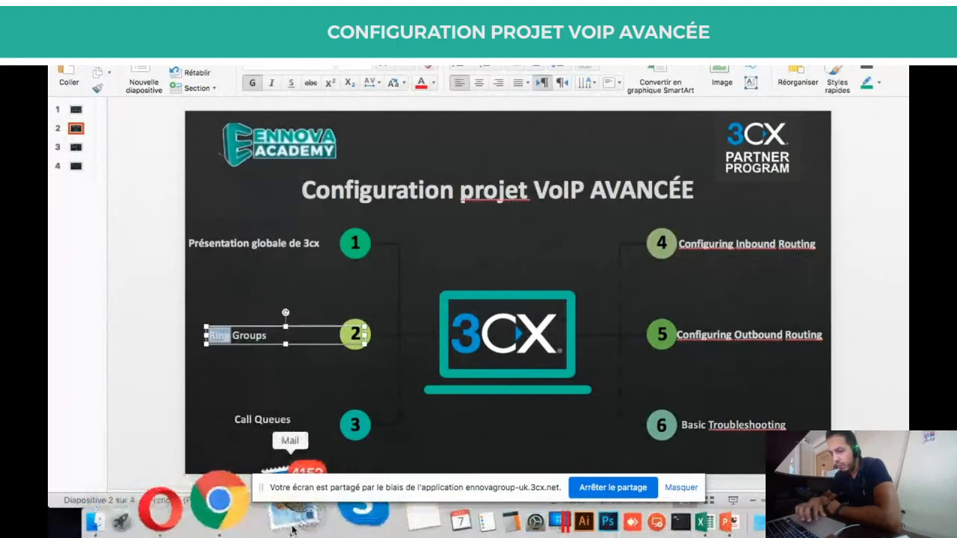
click(265, 523)
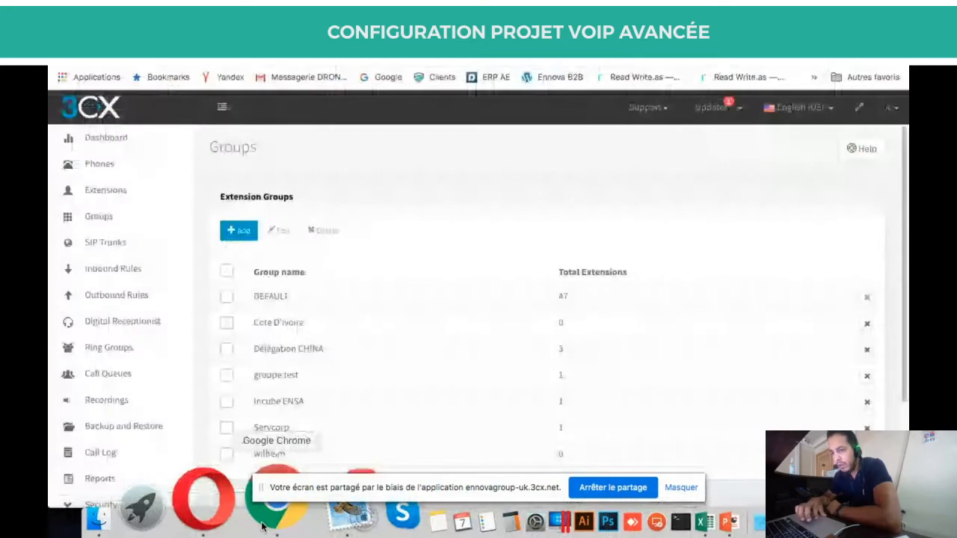
click(177, 190)
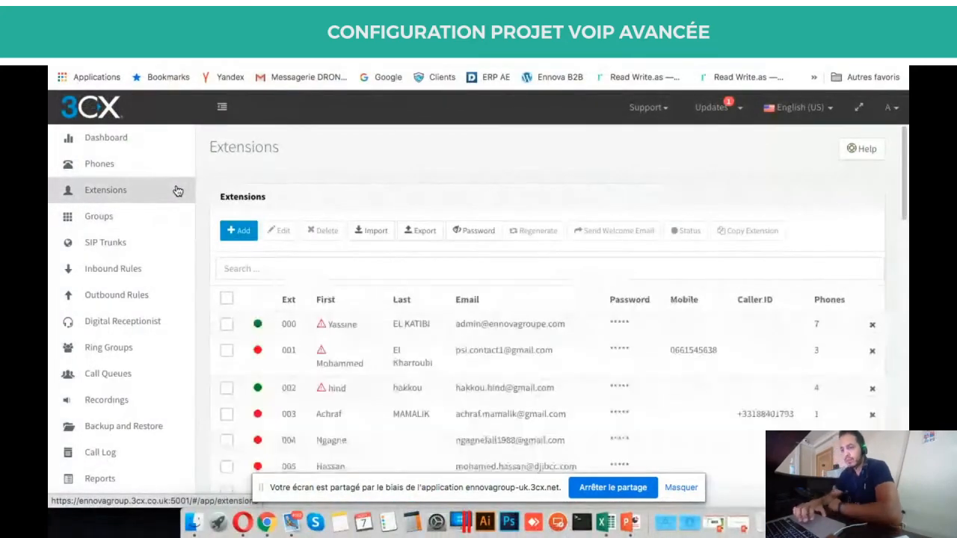
Add a ring group named TEST3 on virtual extension 816 and highlight its Ring Strategy.
click(112, 360)
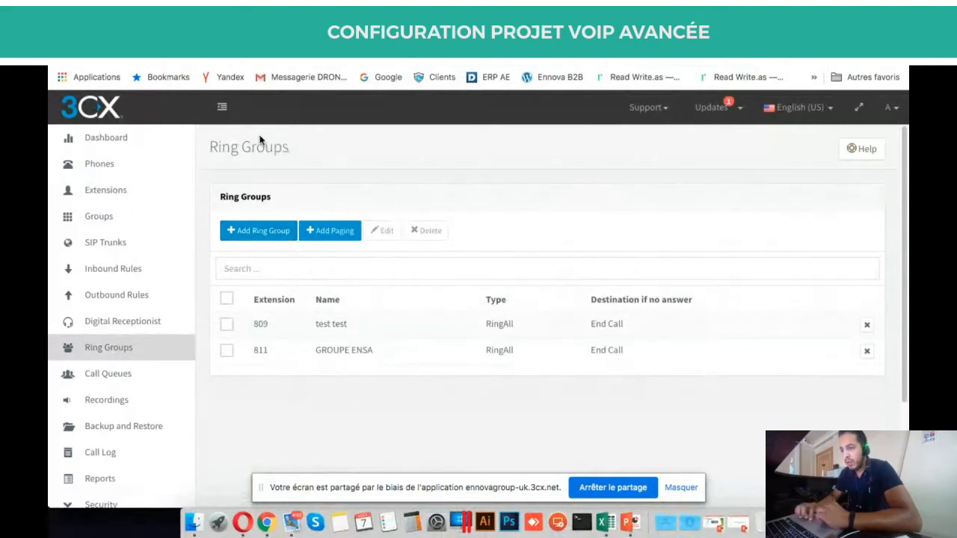
click(273, 233)
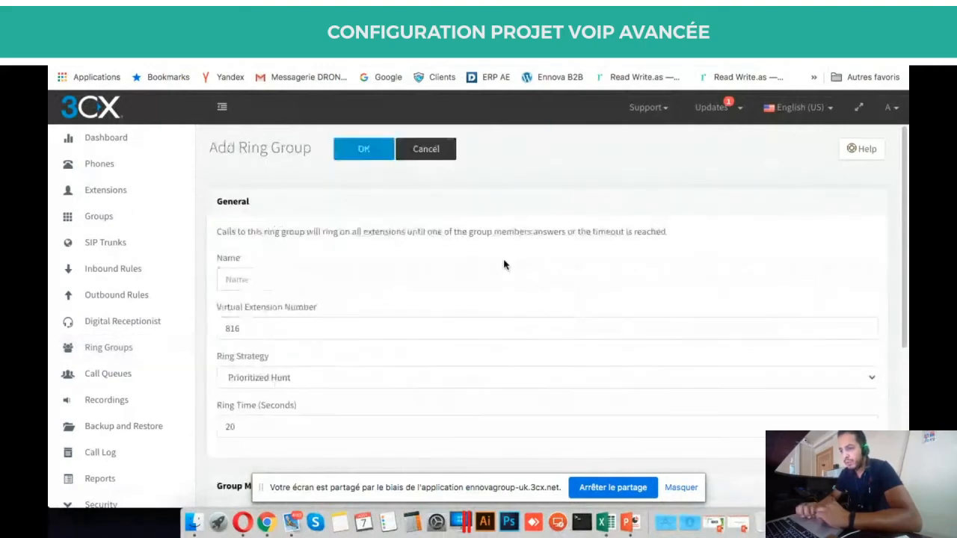
scroll(504, 265, down, 1)
click(412, 231)
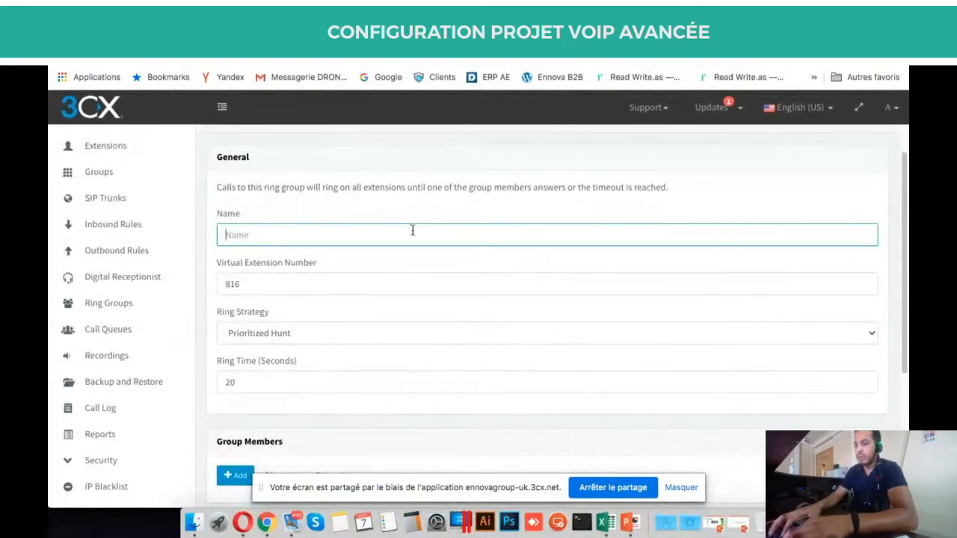
text(TEST3)
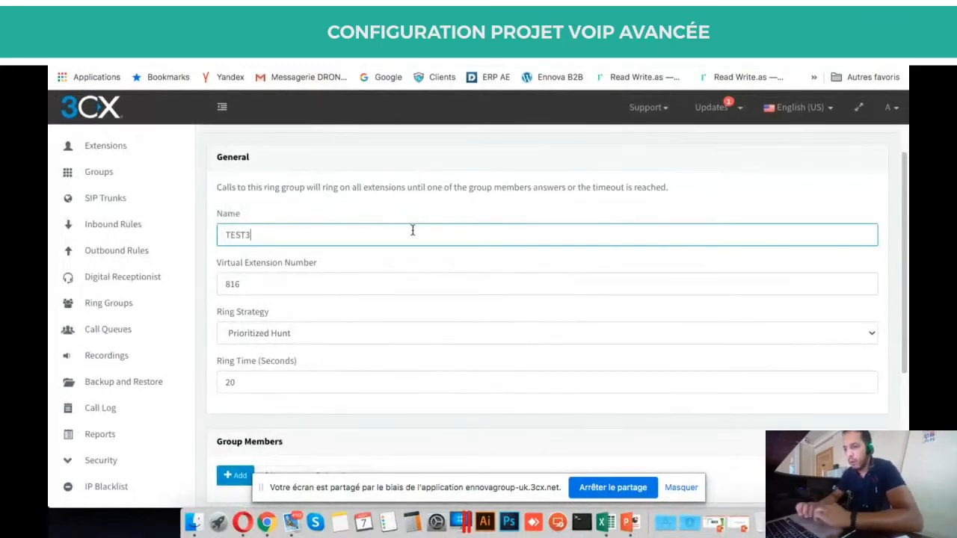
scroll(352, 234, down, 1)
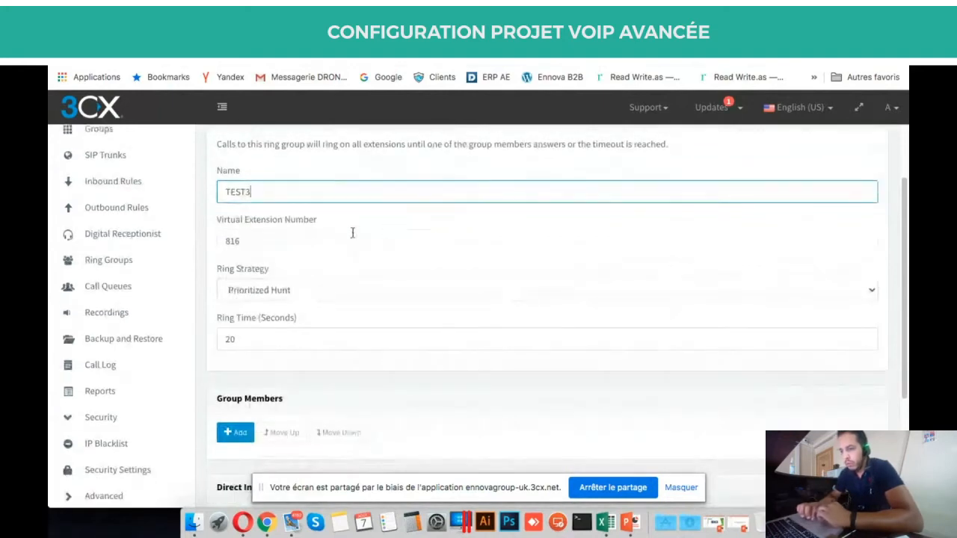
double_click(236, 240)
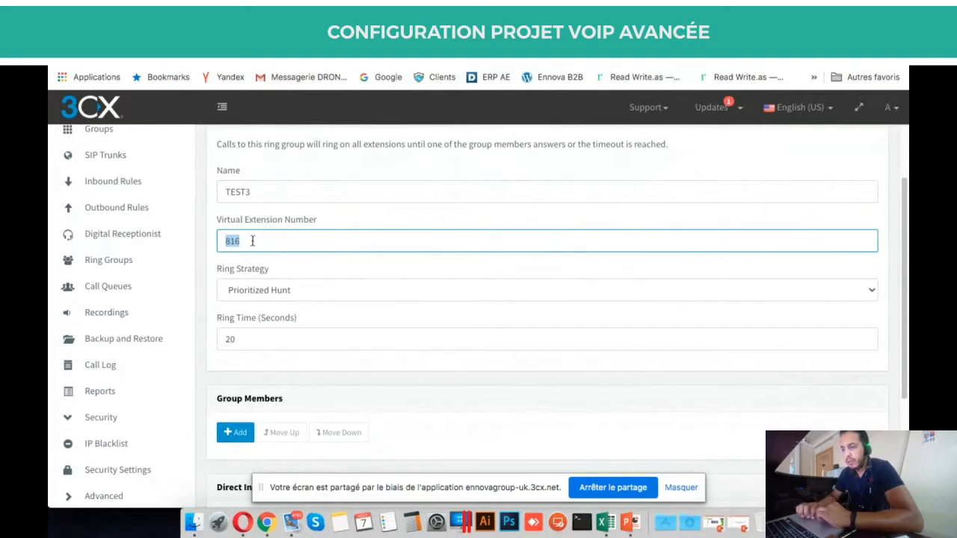
scroll(253, 240, up, 2)
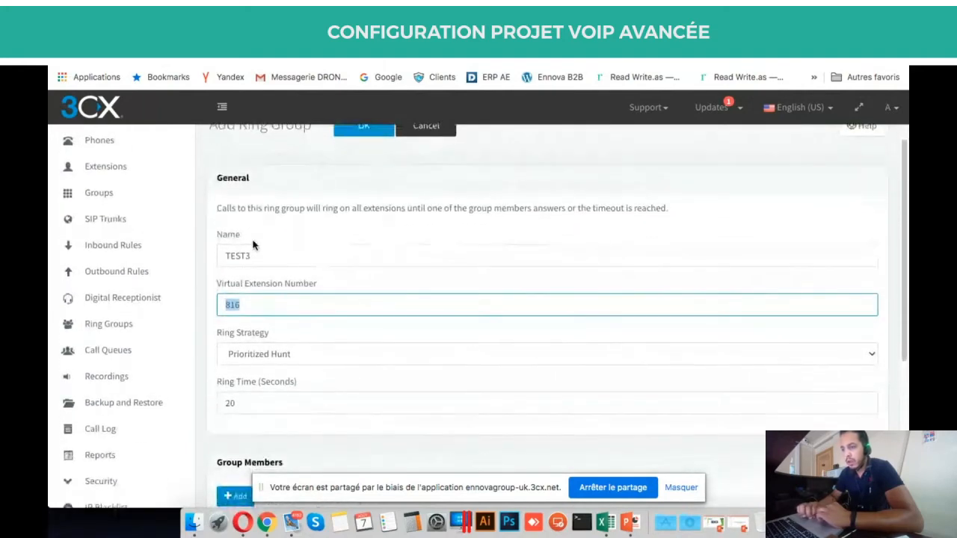
scroll(253, 245, up, 1)
scroll(324, 352, down, 5)
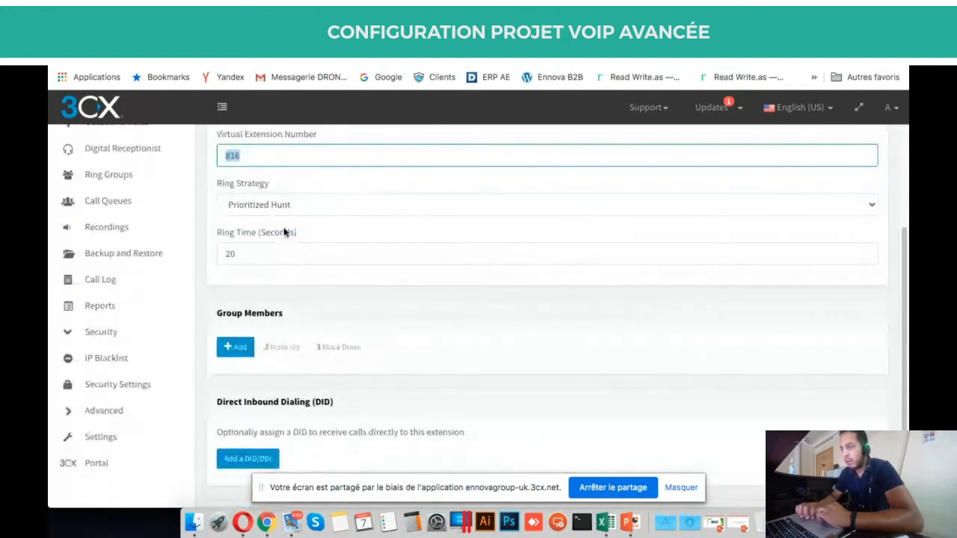
triple_click(240, 191)
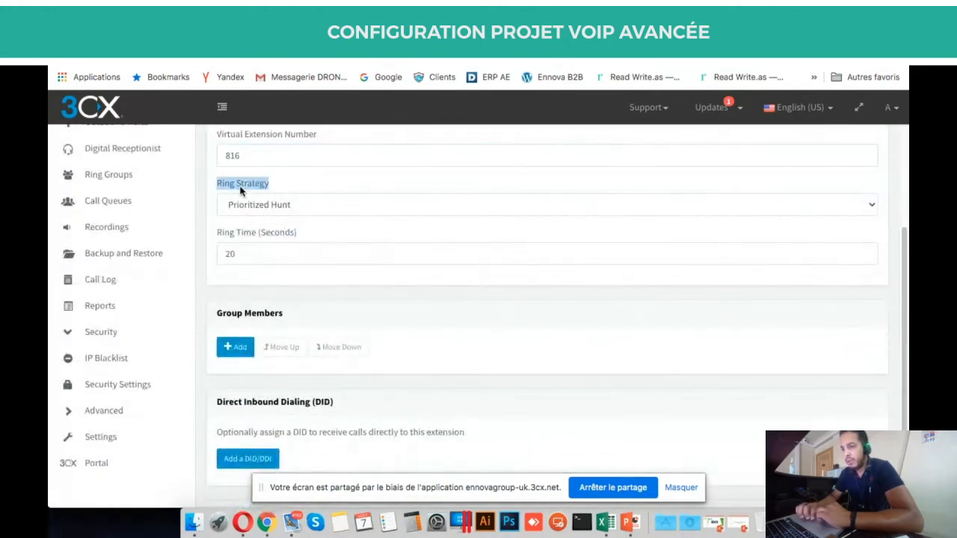
Choose Ring All as TEST3's ring strategy, keeping the 20-second ring time.
click(281, 183)
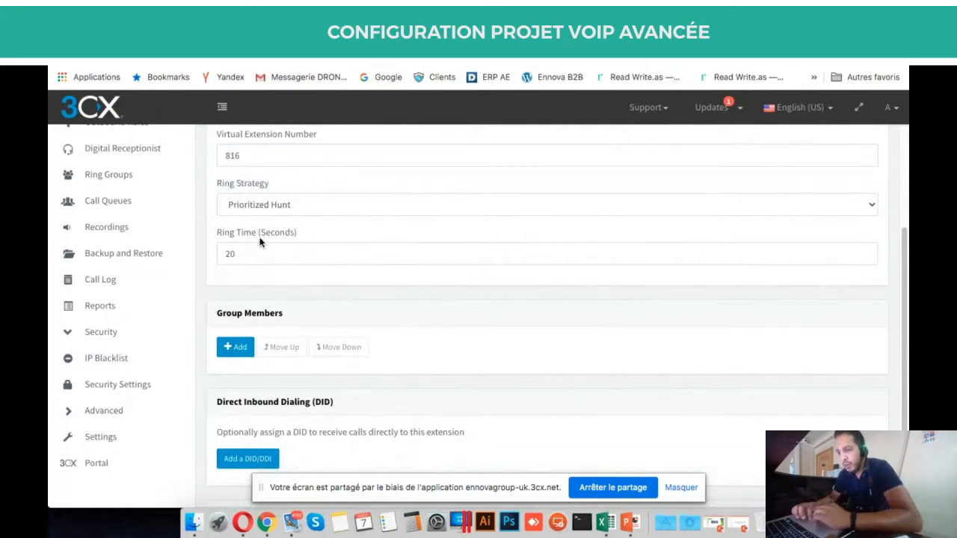
click(288, 207)
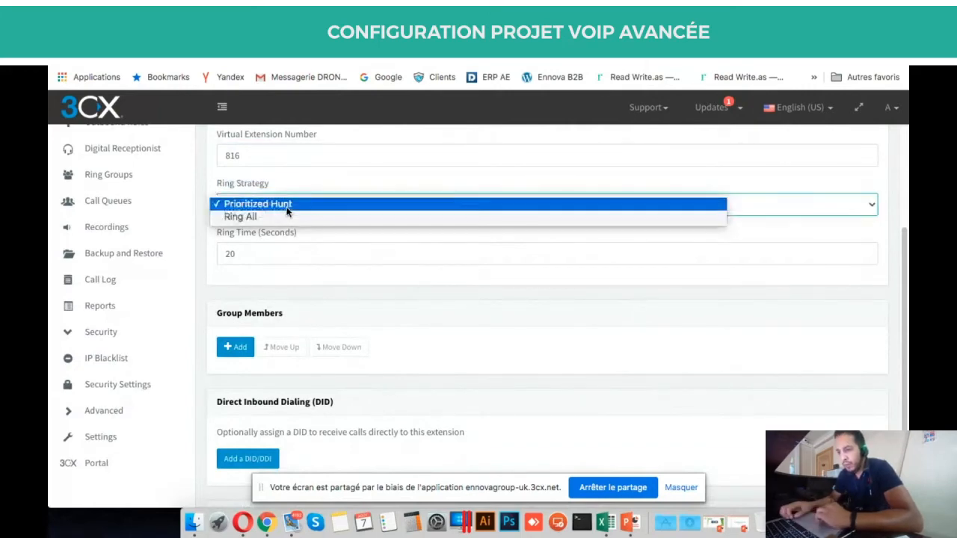
click(249, 217)
click(246, 206)
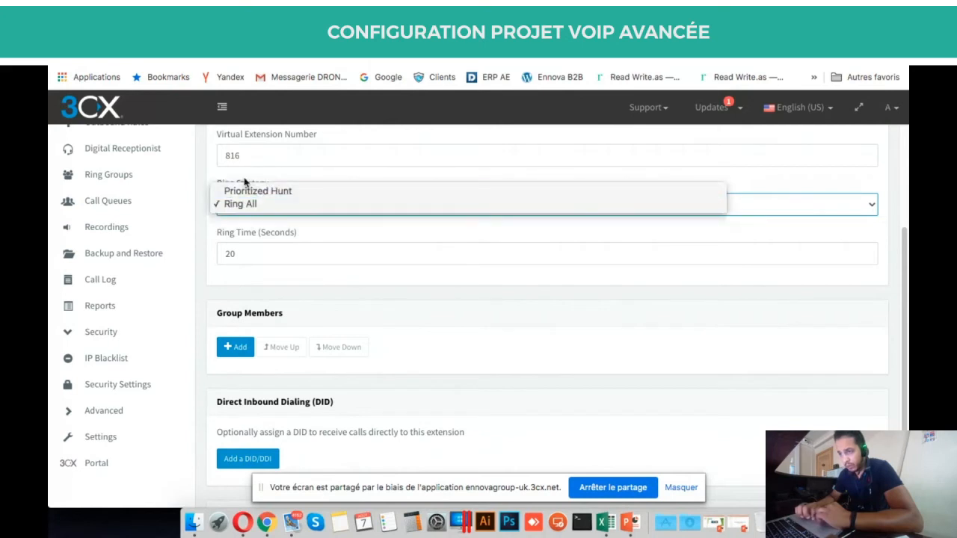
click(291, 183)
click(252, 209)
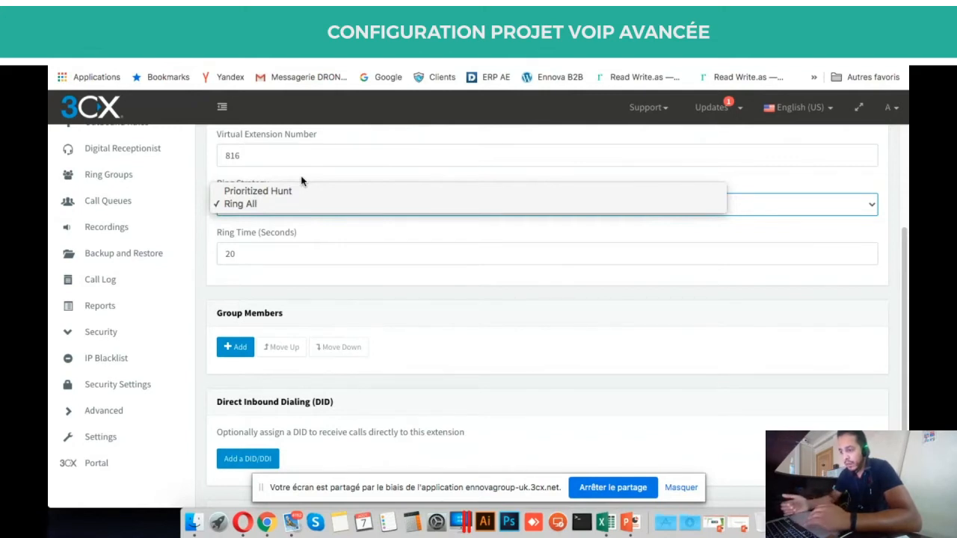
click(312, 238)
scroll(312, 238, down, 3)
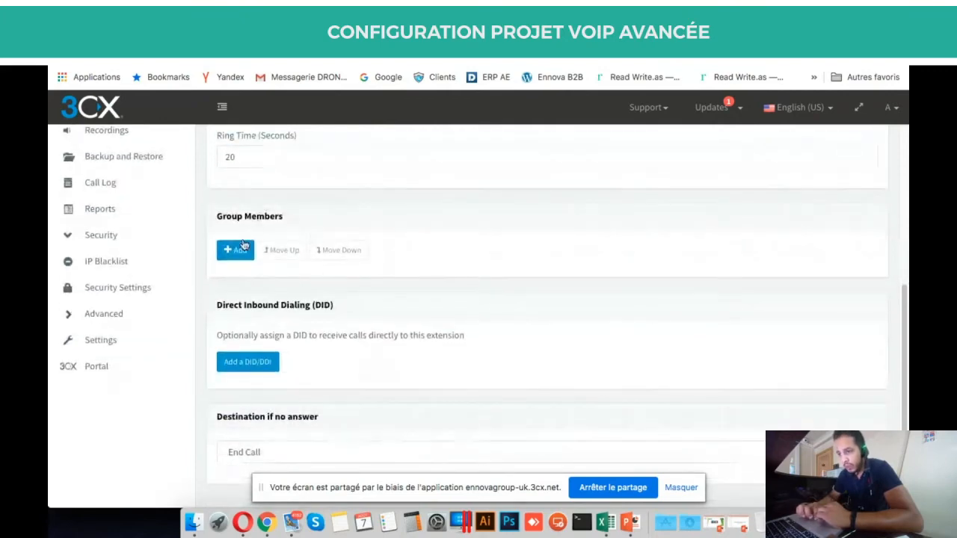
Add extensions 001, 003 and 005 to TEST3's group members.
click(238, 252)
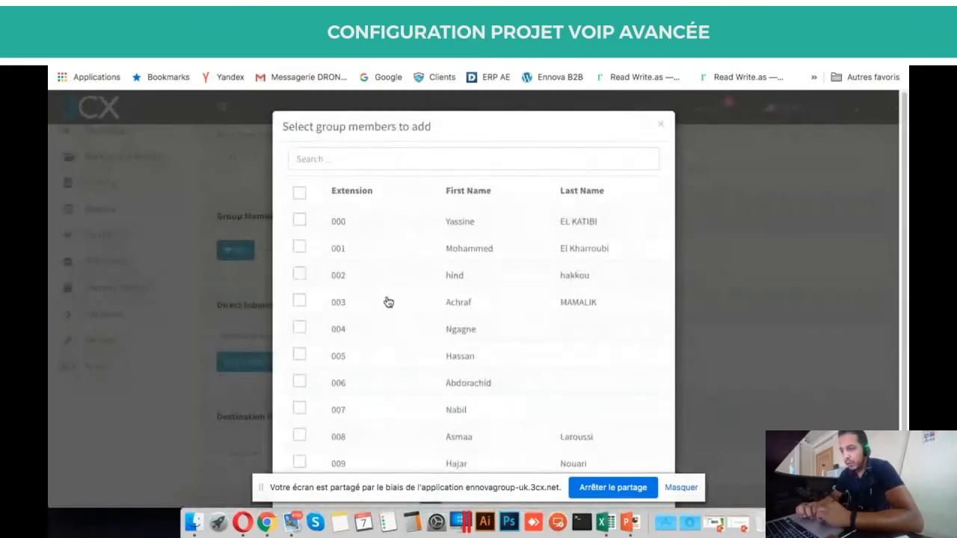
scroll(388, 302, down, 2)
scroll(388, 302, up, 2)
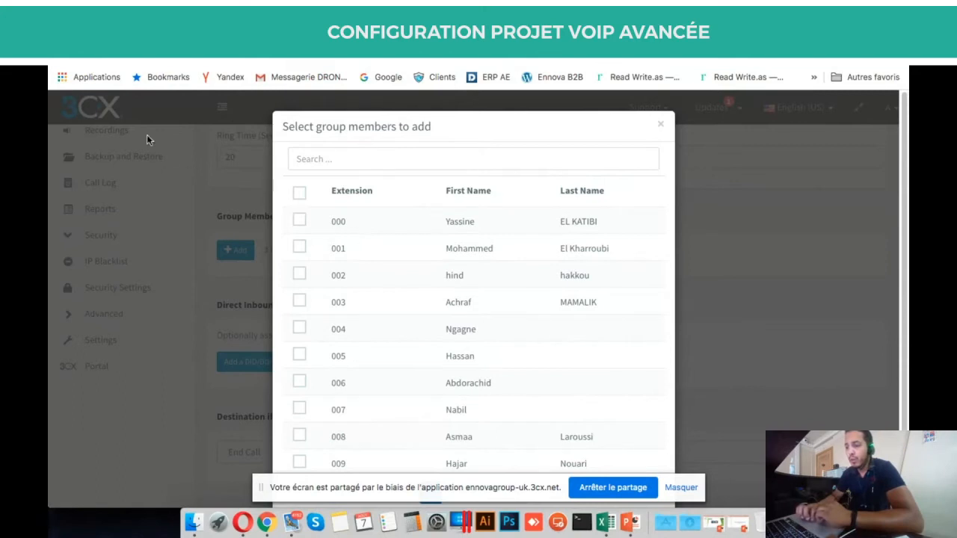
scroll(393, 257, down, 2)
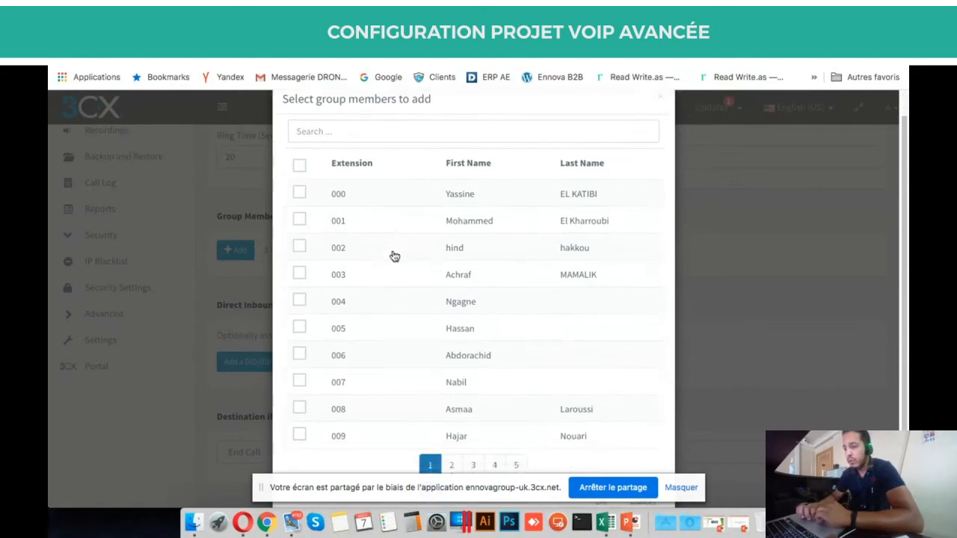
click(299, 184)
click(299, 238)
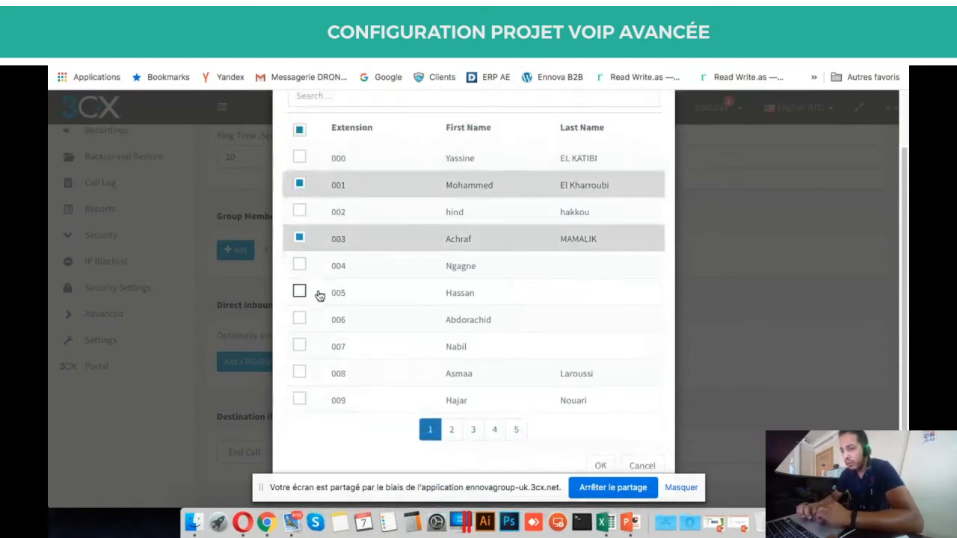
click(299, 292)
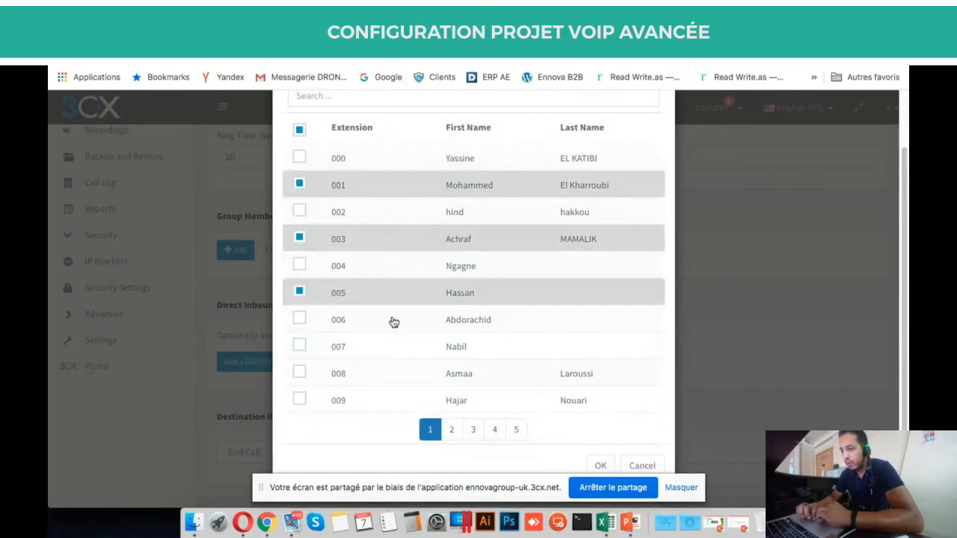
click(598, 467)
scroll(500, 356, down, 2)
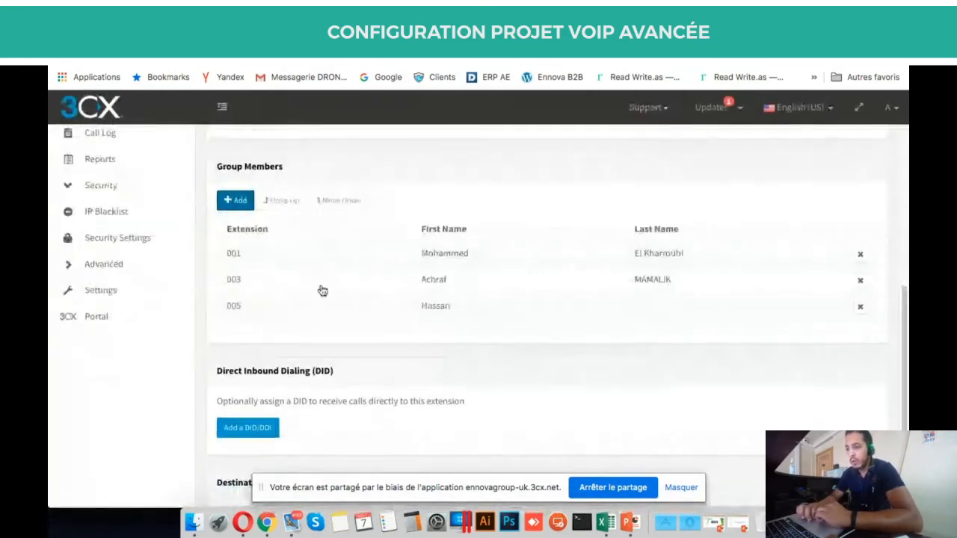
scroll(322, 290, down, 2)
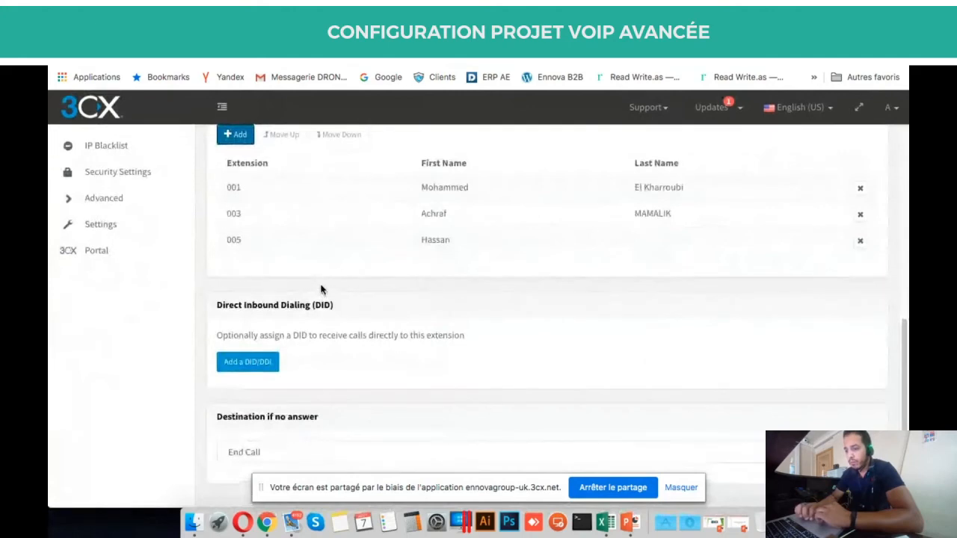
triple_click(270, 417)
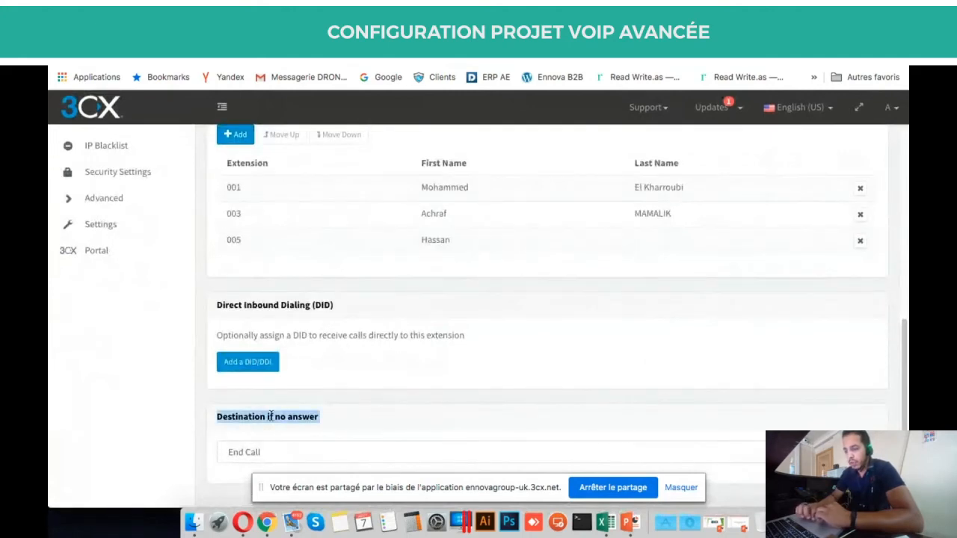
triple_click(312, 412)
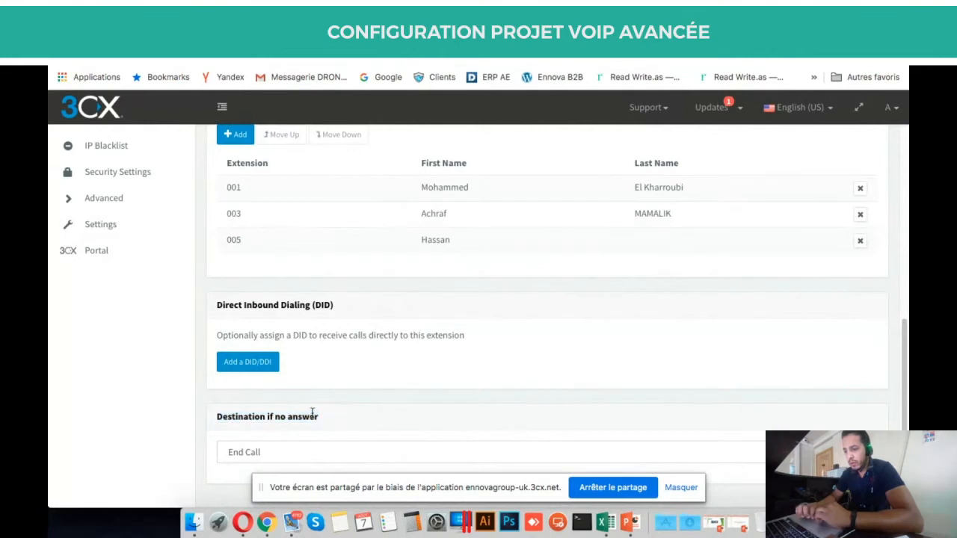
click(338, 449)
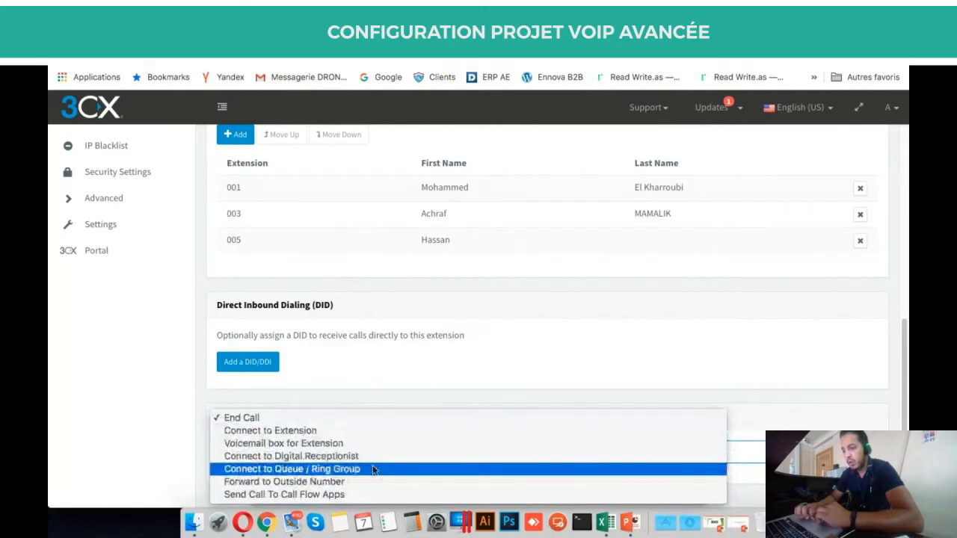
click(351, 406)
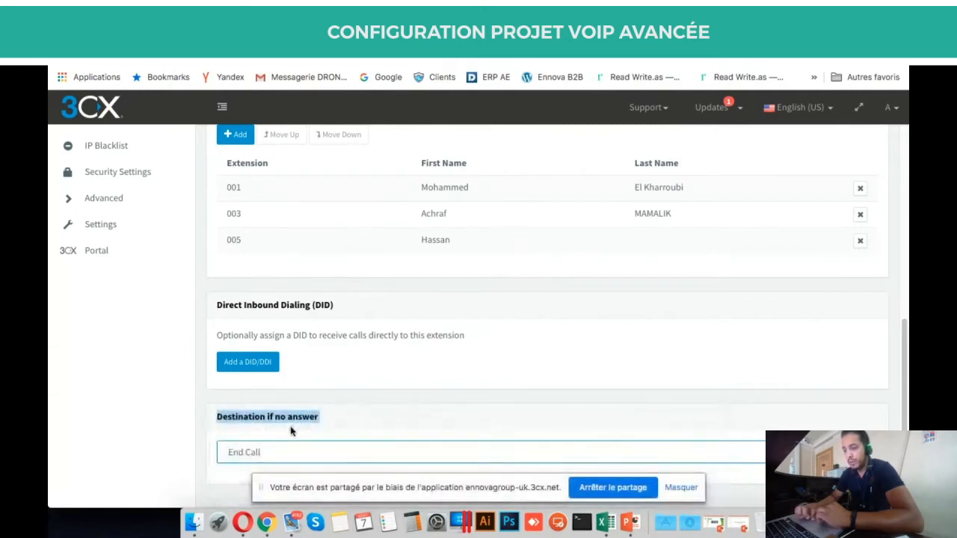
click(275, 452)
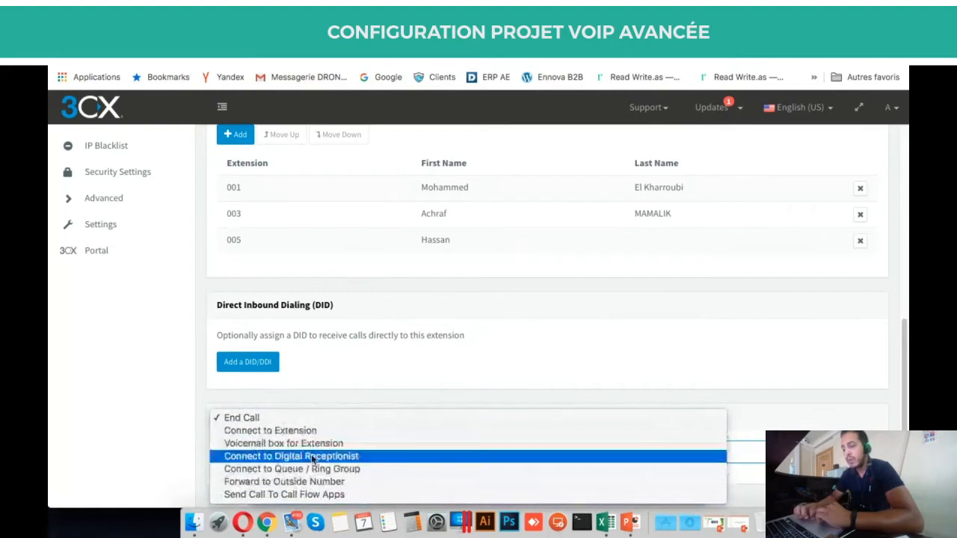
click(388, 393)
scroll(389, 392, up, 10)
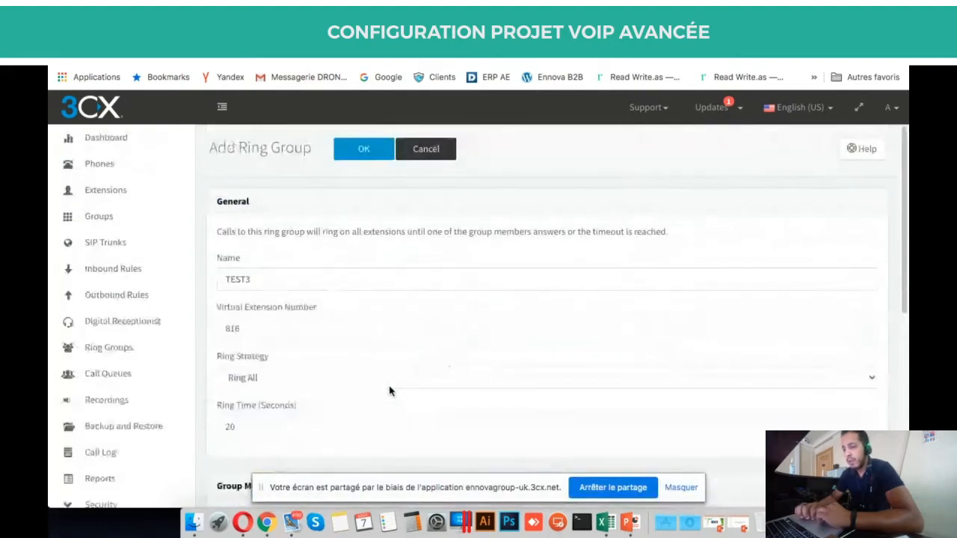
scroll(364, 238, down, 6)
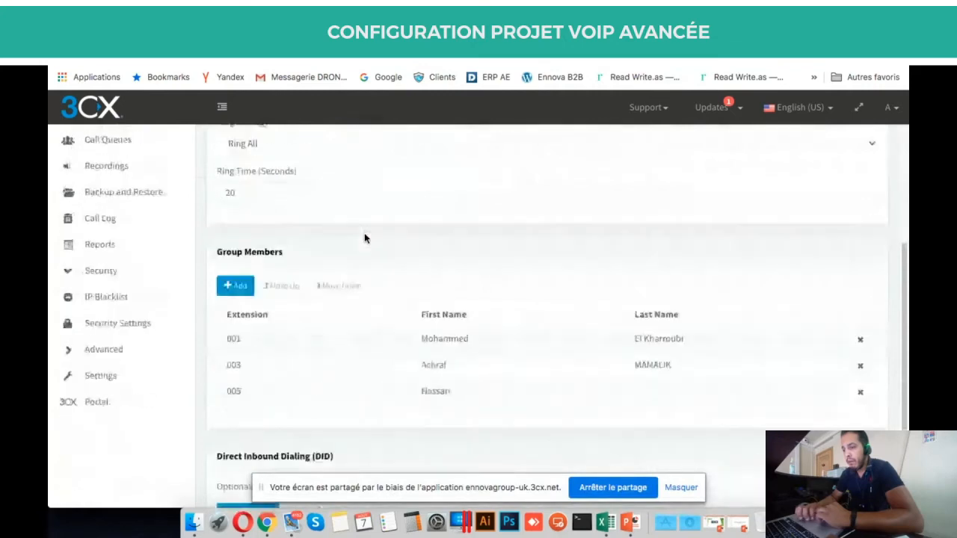
scroll(364, 238, down, 2)
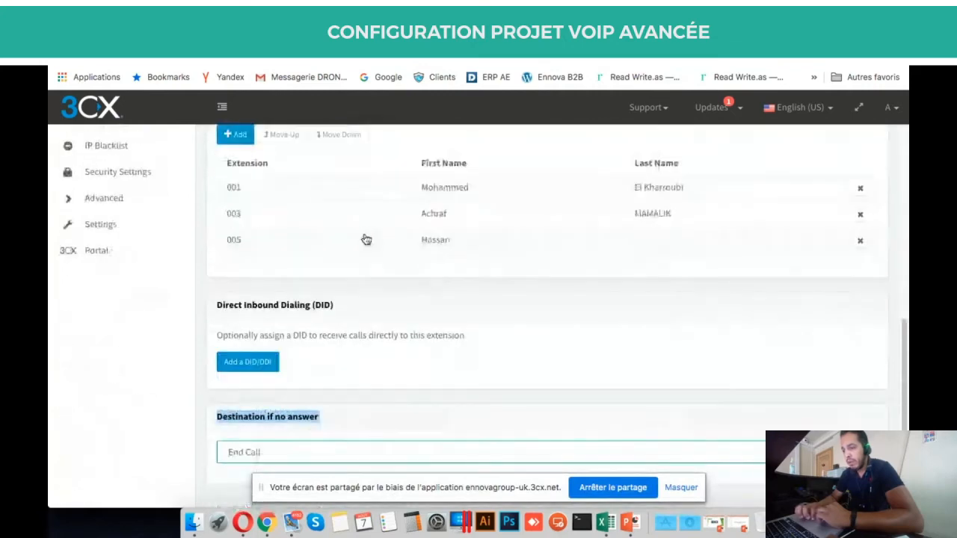
triple_click(282, 336)
click(420, 370)
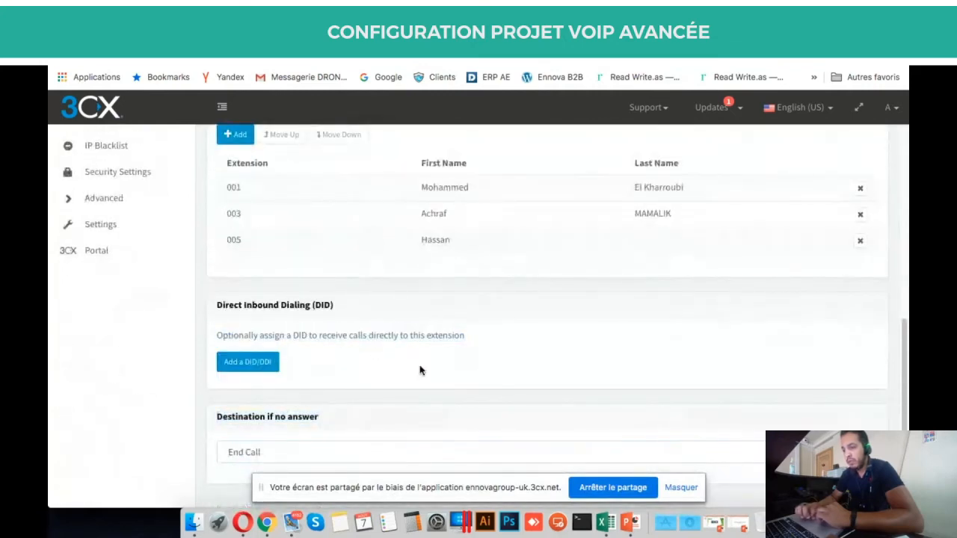
Open the DID picker for TEST3 and filter the numbers by '0'.
click(271, 361)
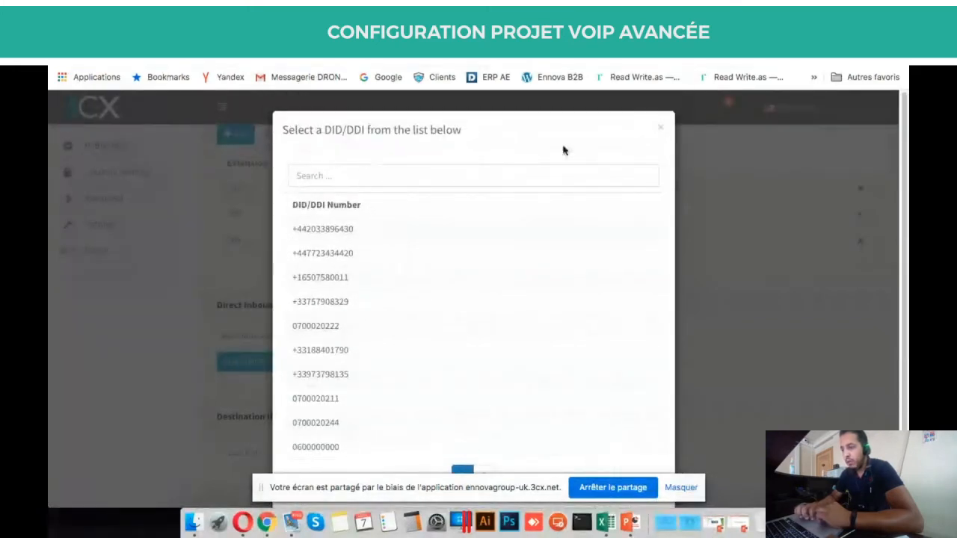
click(661, 131)
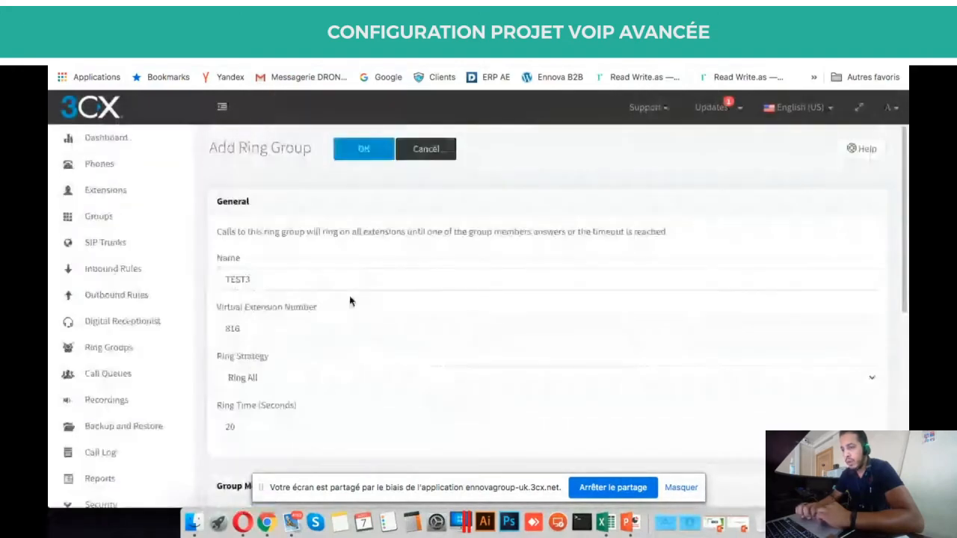
scroll(394, 376, down, 5)
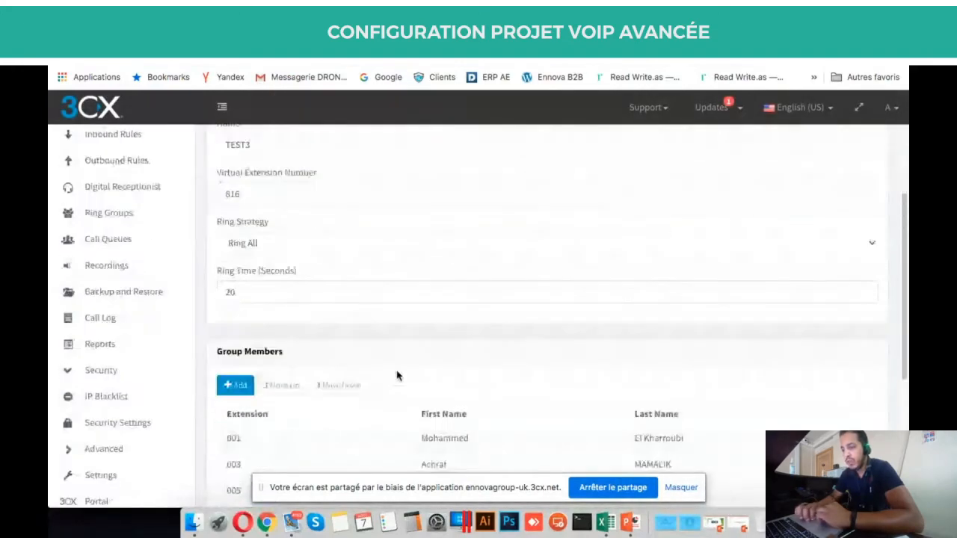
click(270, 376)
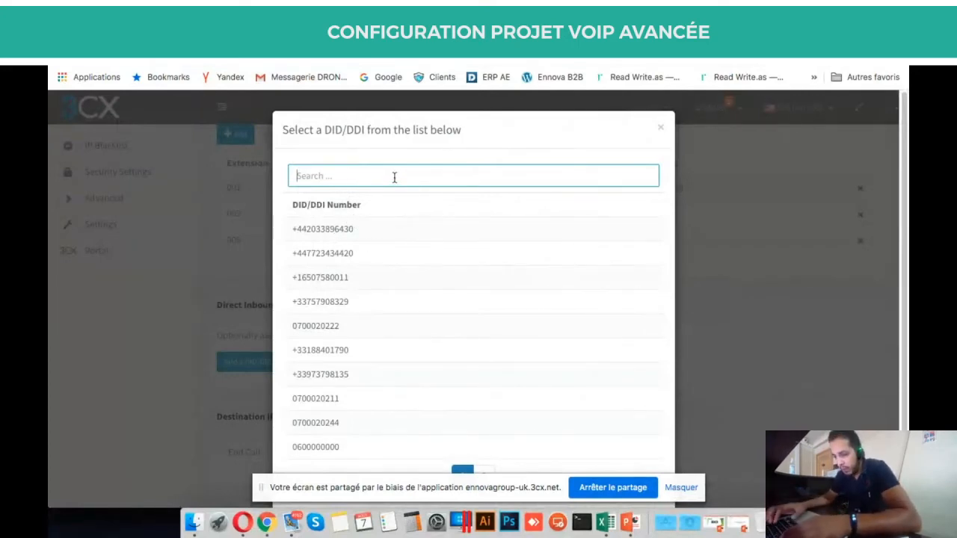
text(0)
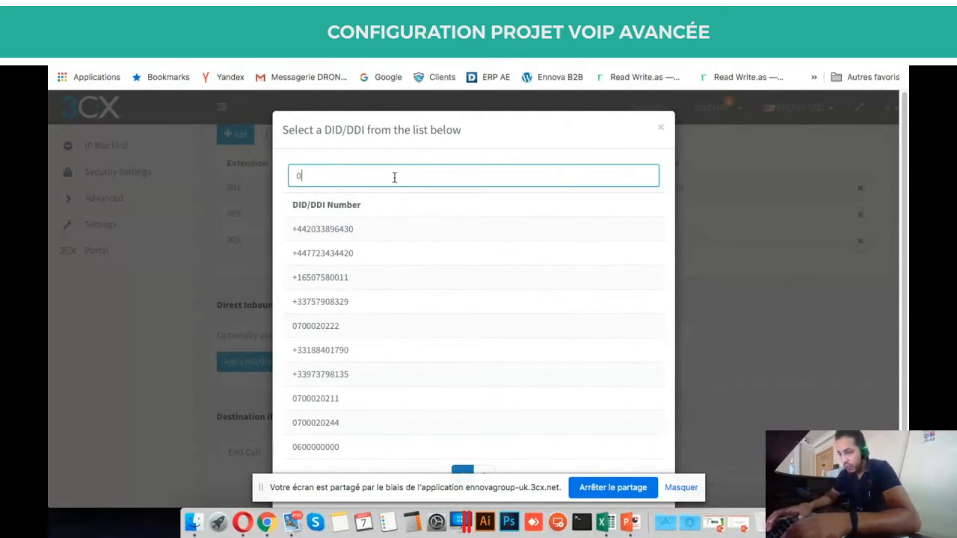
text(66)
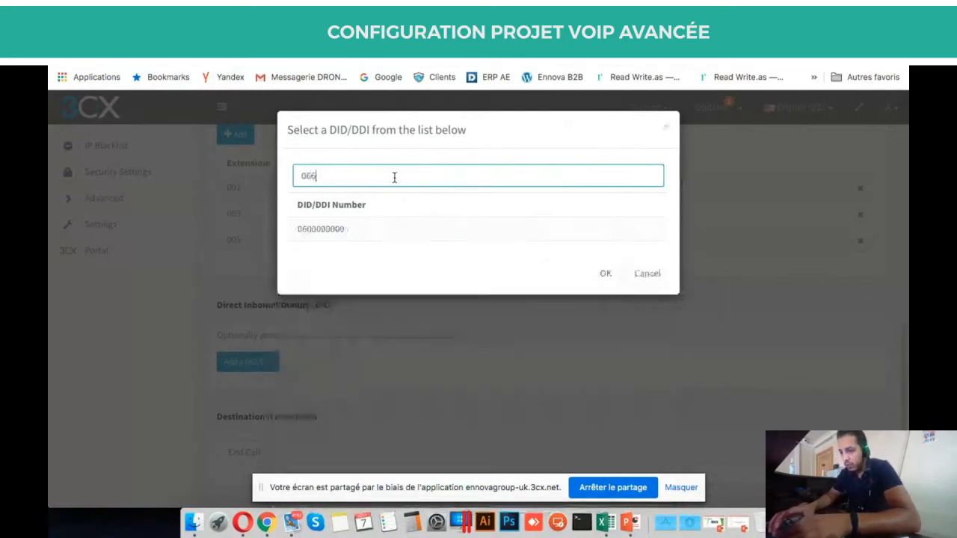
key(BackSpace)
key(BackSpace)
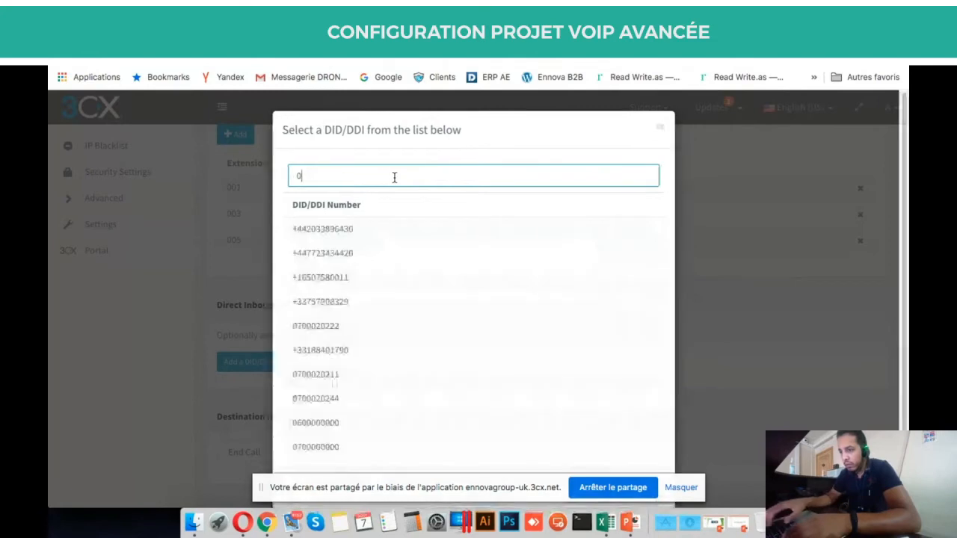
scroll(322, 320, down, 1)
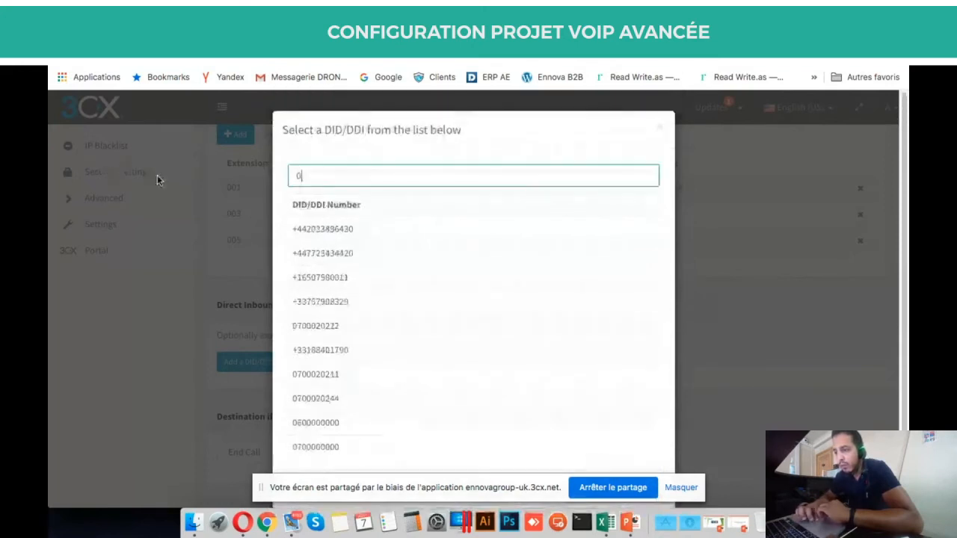
scroll(157, 180, down, 1)
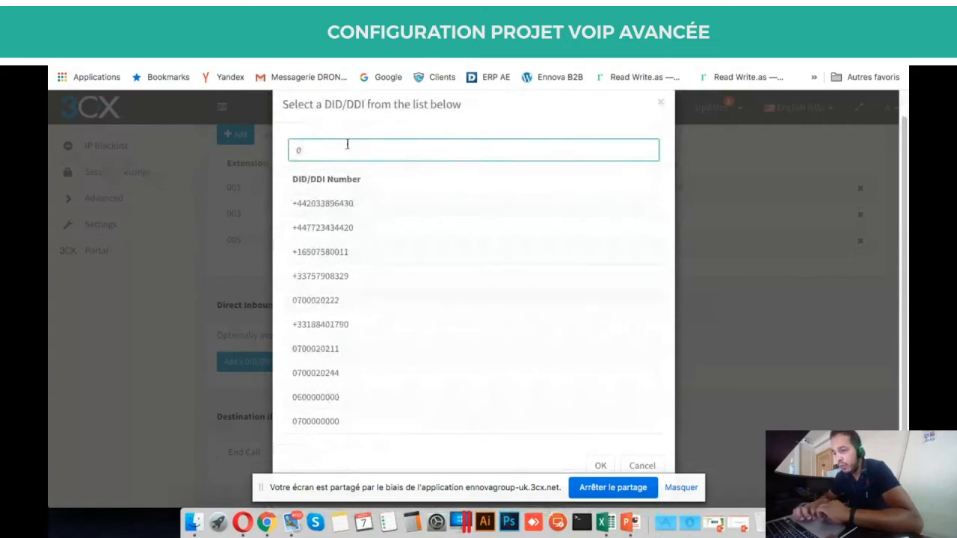
click(331, 227)
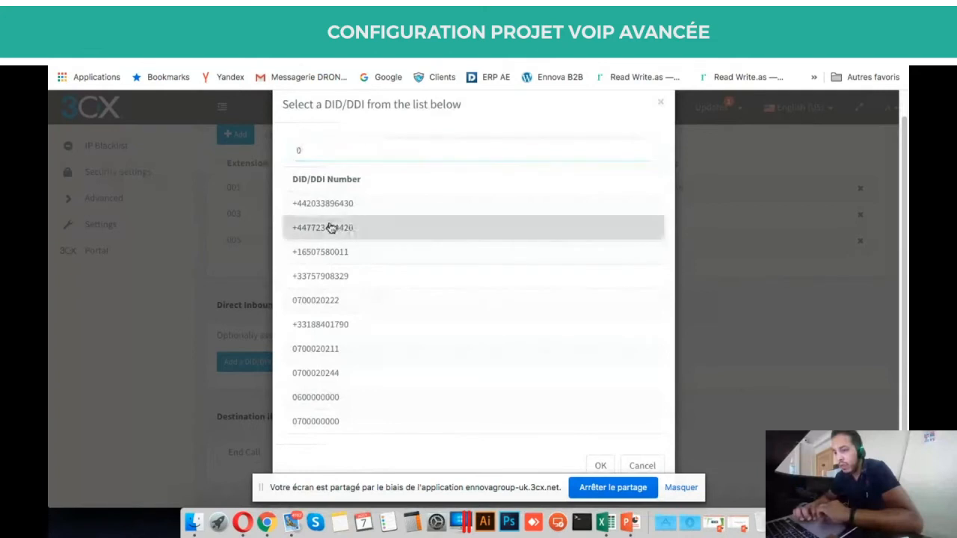
double_click(322, 309)
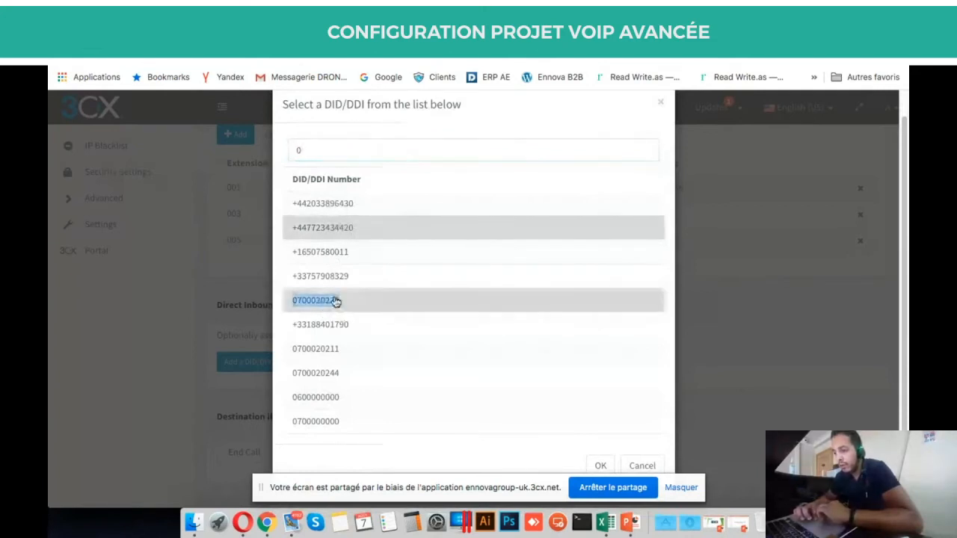
click(336, 301)
click(326, 159)
text(7)
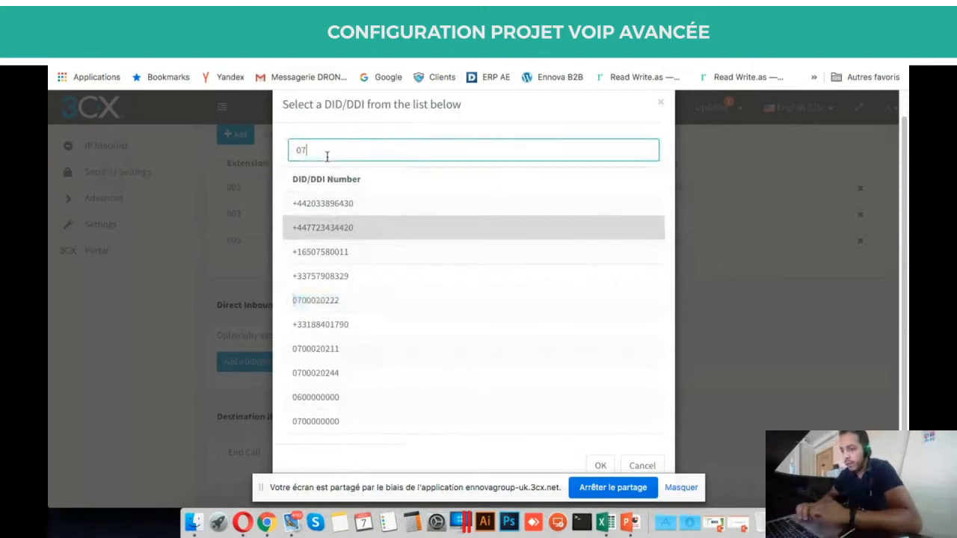
double_click(329, 232)
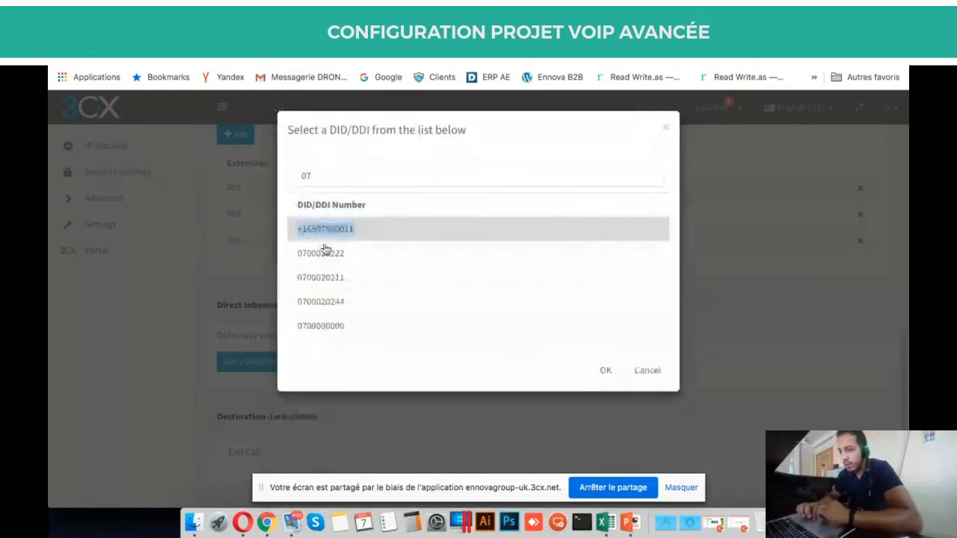
triple_click(324, 260)
click(606, 371)
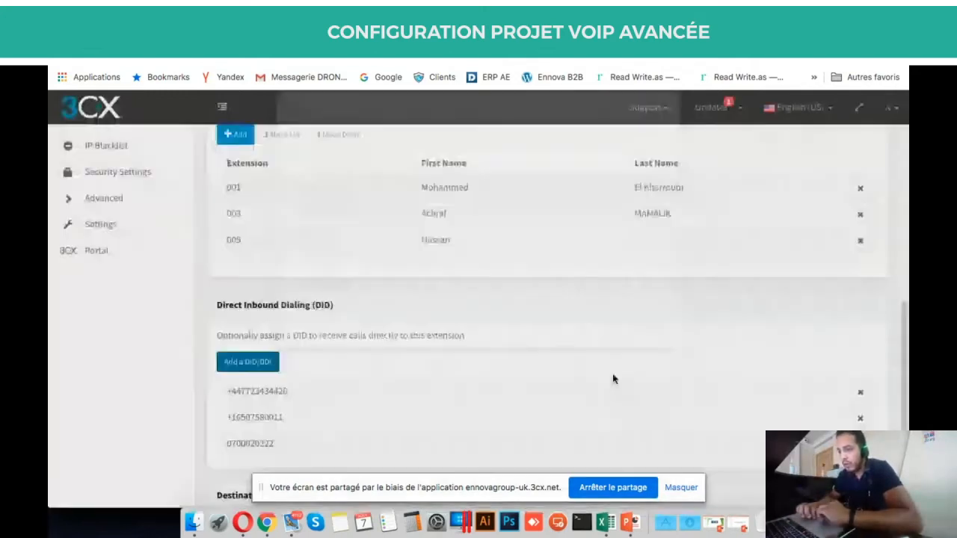
scroll(479, 379, down, 2)
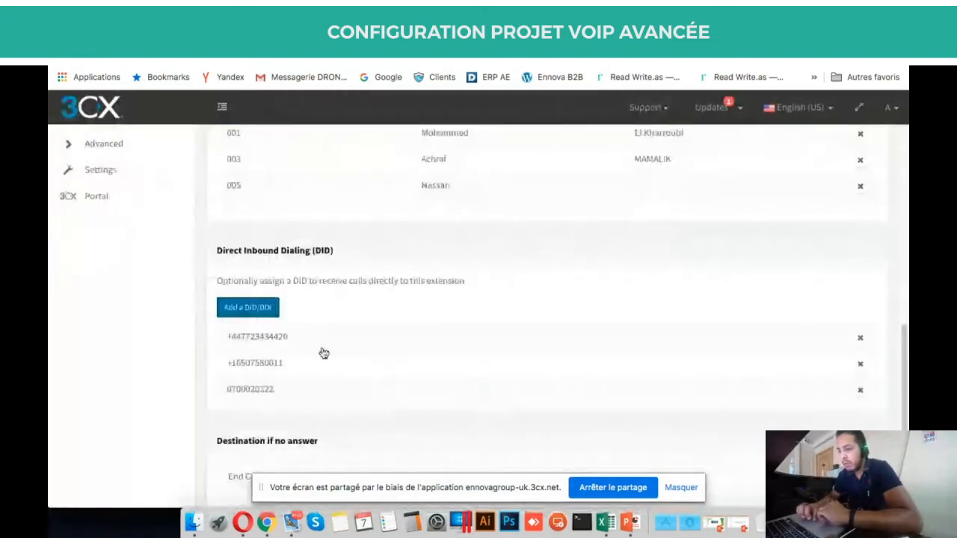
click(861, 341)
click(861, 341)
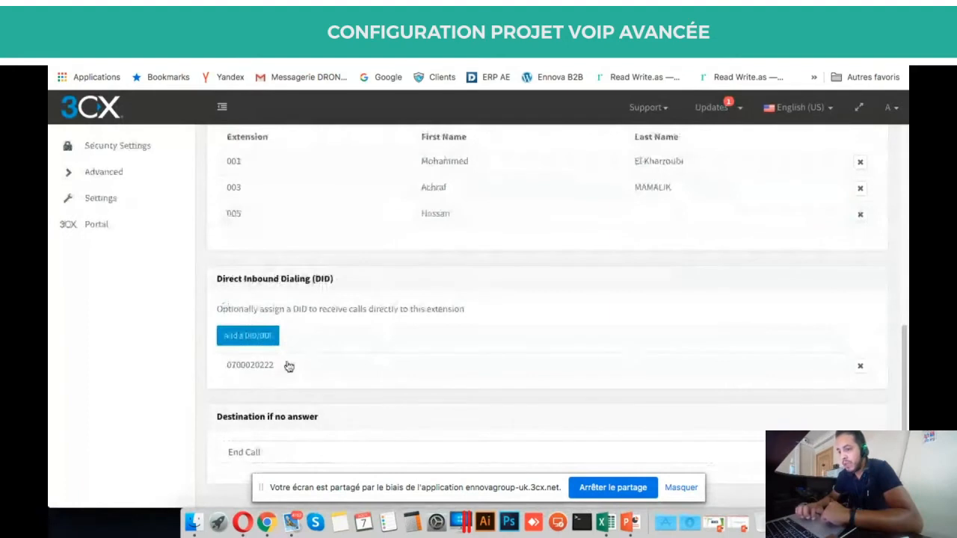
drag(289, 366, 183, 380)
click(176, 381)
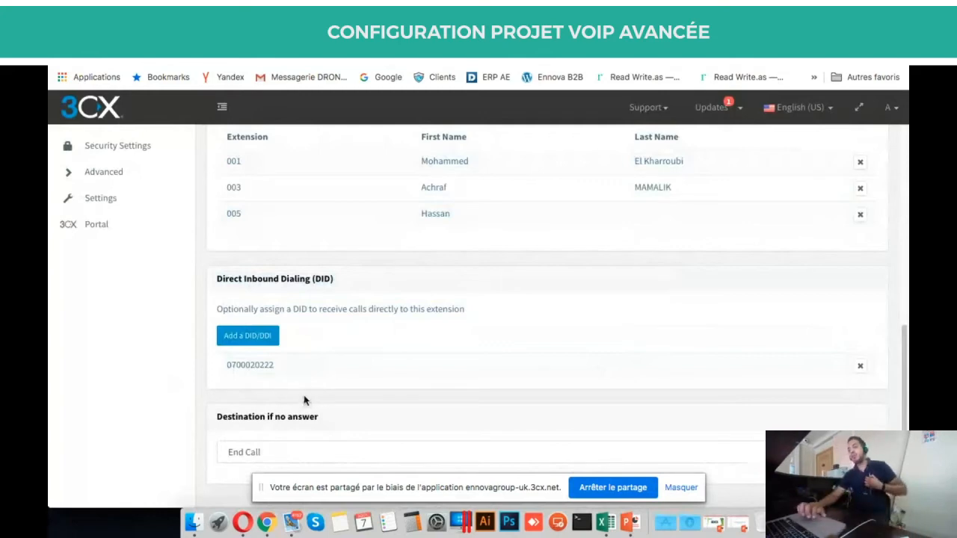
scroll(303, 396, up, 2)
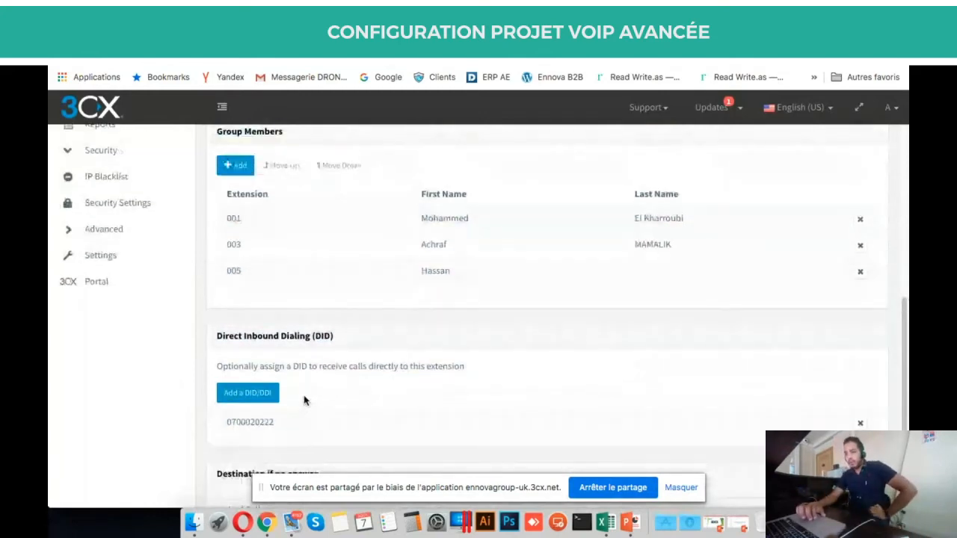
scroll(304, 400, up, 6)
scroll(278, 180, up, 4)
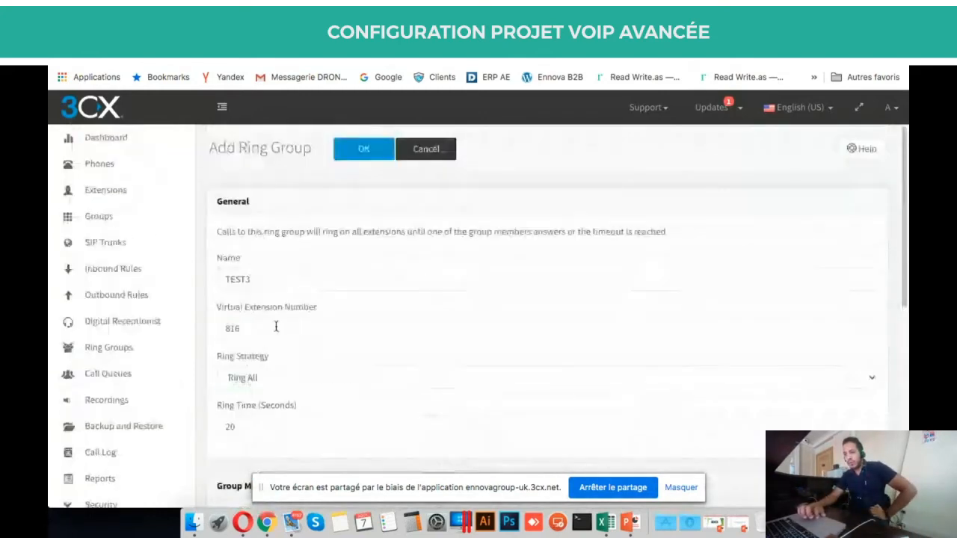
click(421, 151)
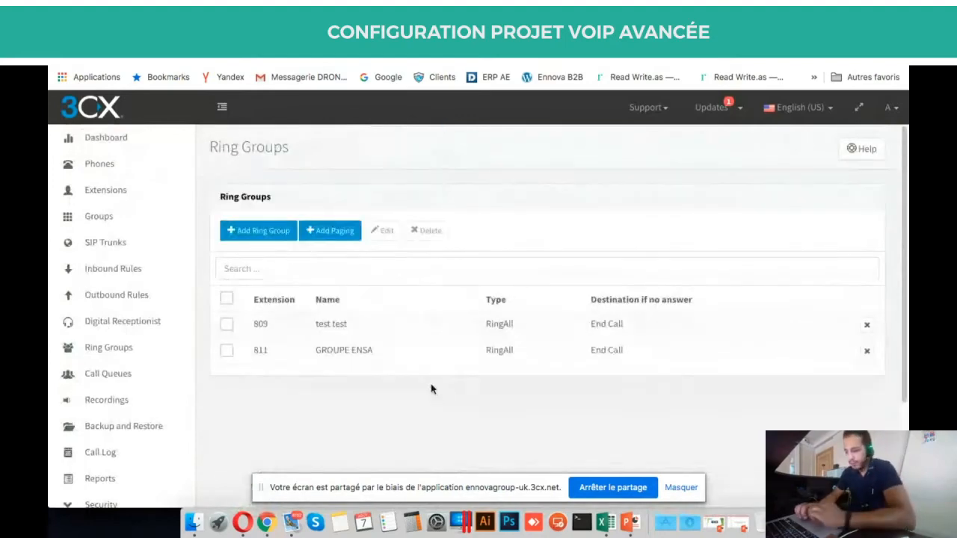
Select the Call Queues item on the PowerPoint agenda slide, then return to the browser.
click(631, 530)
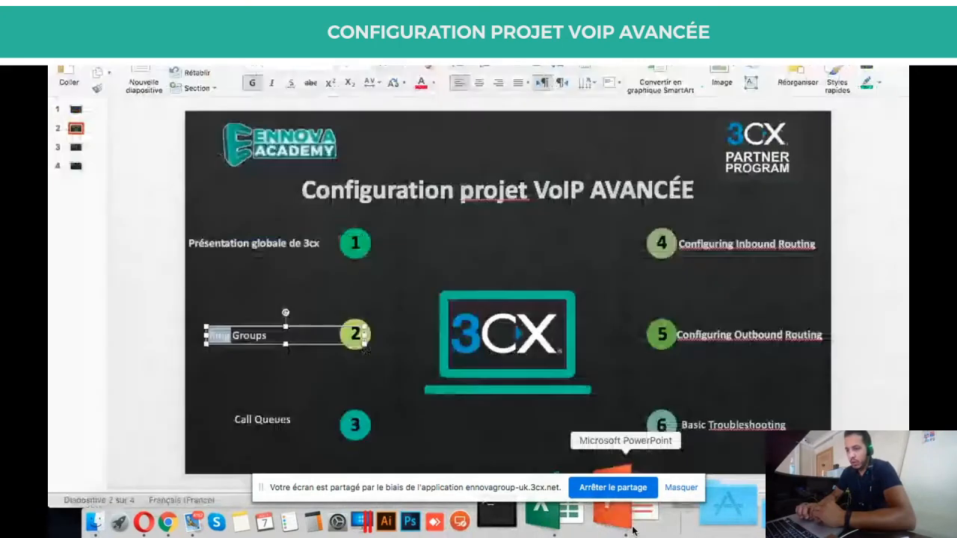
right_click(274, 421)
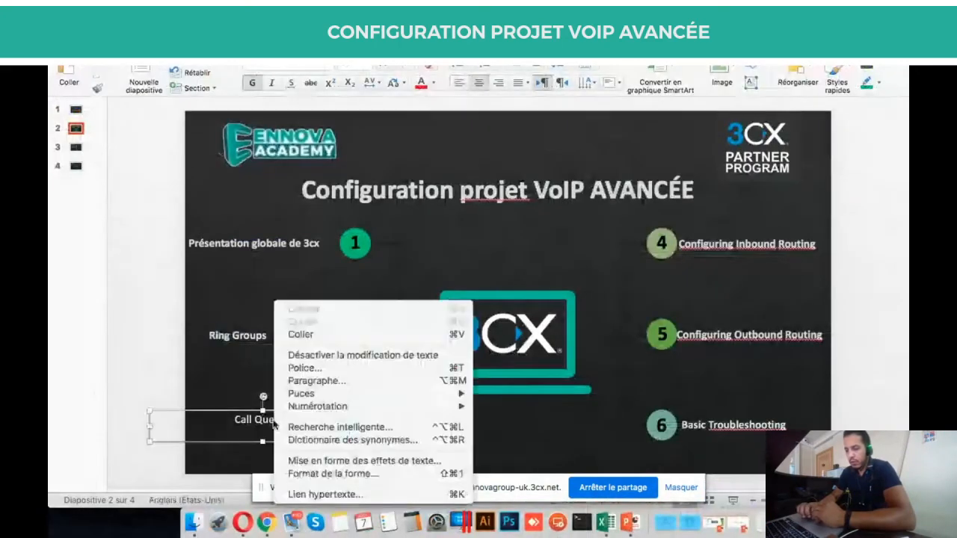
triple_click(269, 421)
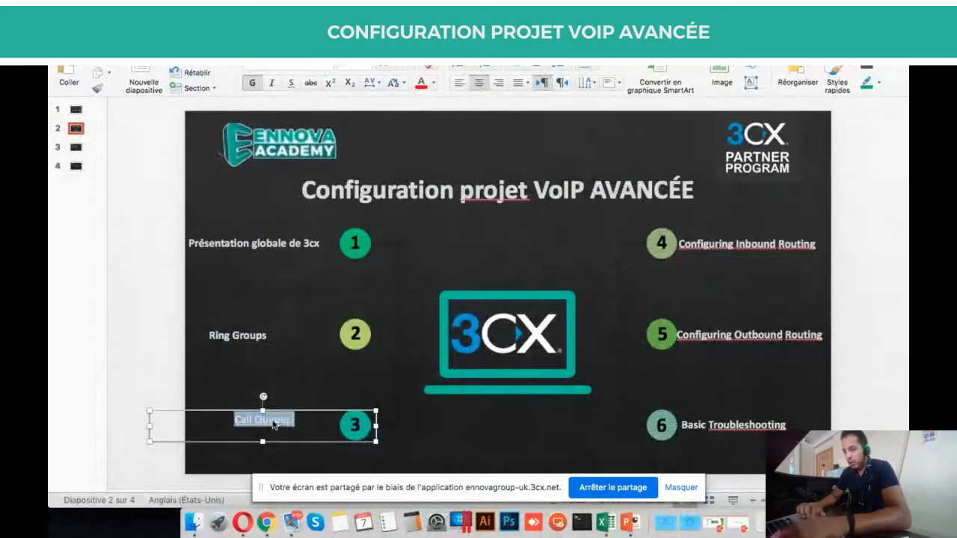
triple_click(270, 422)
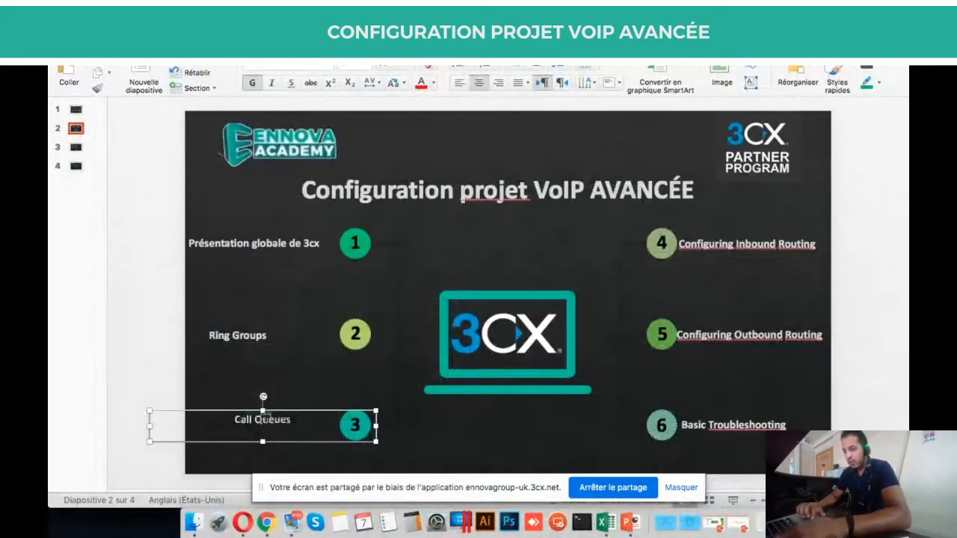
click(266, 522)
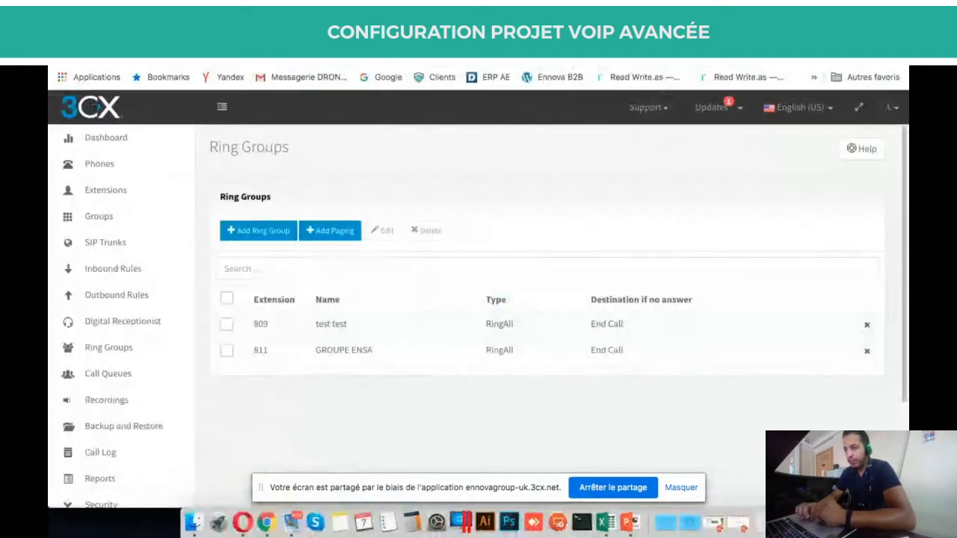
Glance at the web meeting tab, then return to the console's Ring Groups page.
click(344, 32)
scroll(782, 213, down, 2)
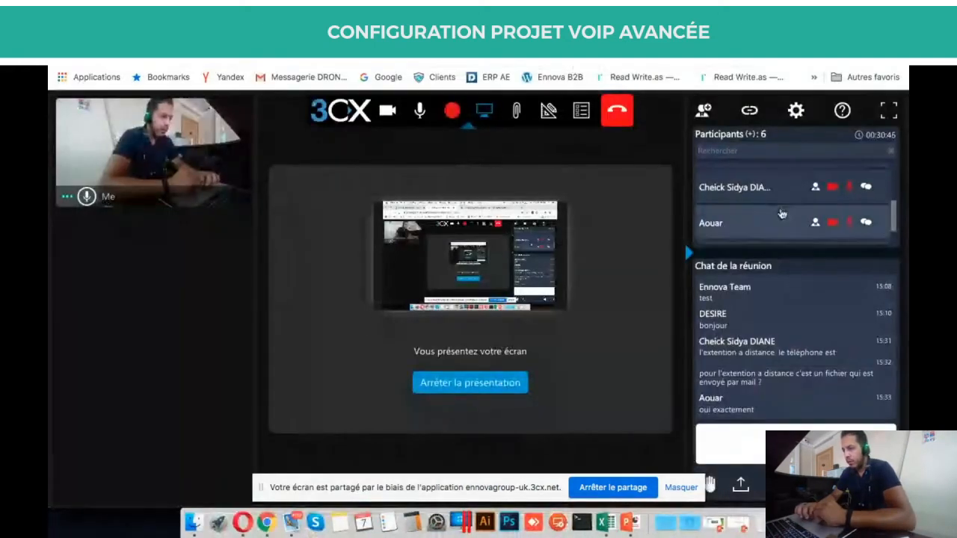
click(187, 32)
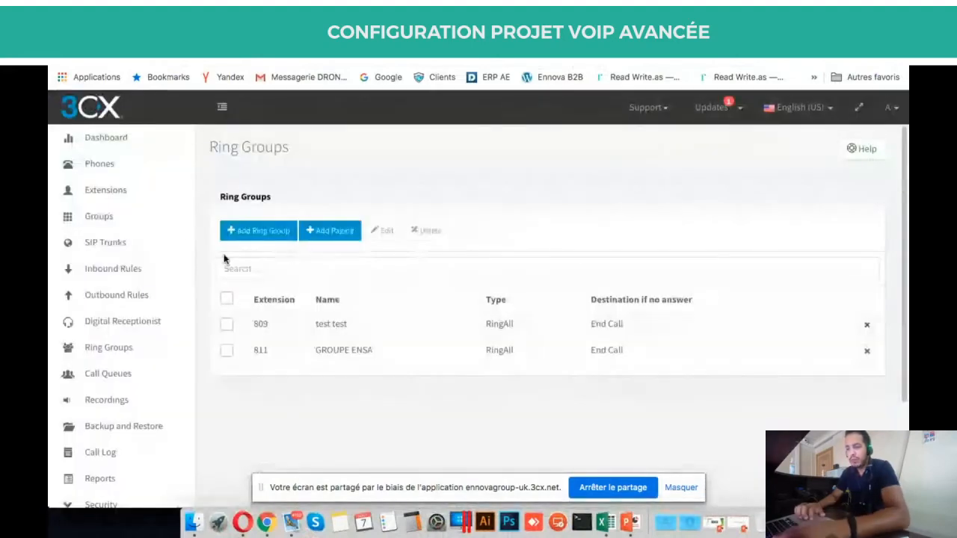
key(F2)
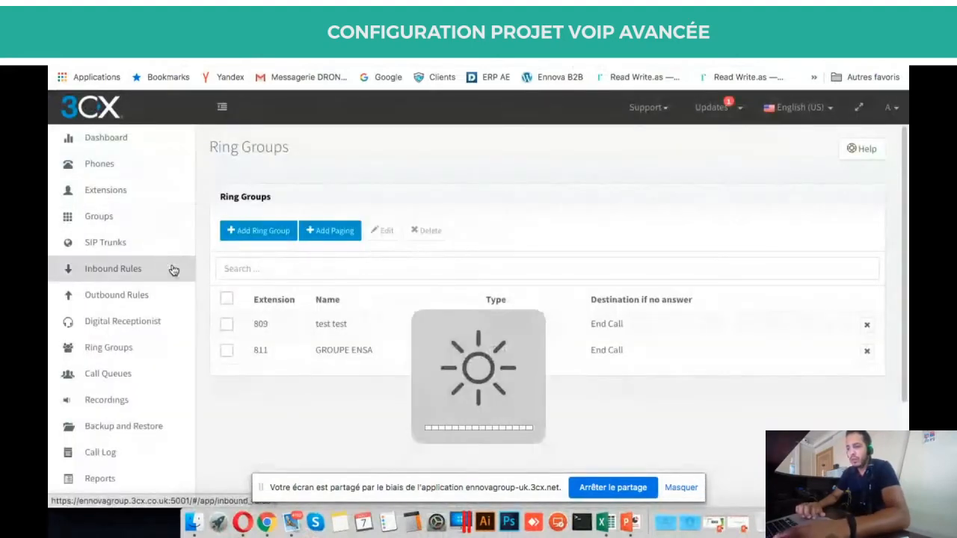
Open the Call Queues page listing the seven queues, 800 Queue Office to 814 TEST GSM.
right_click(278, 421)
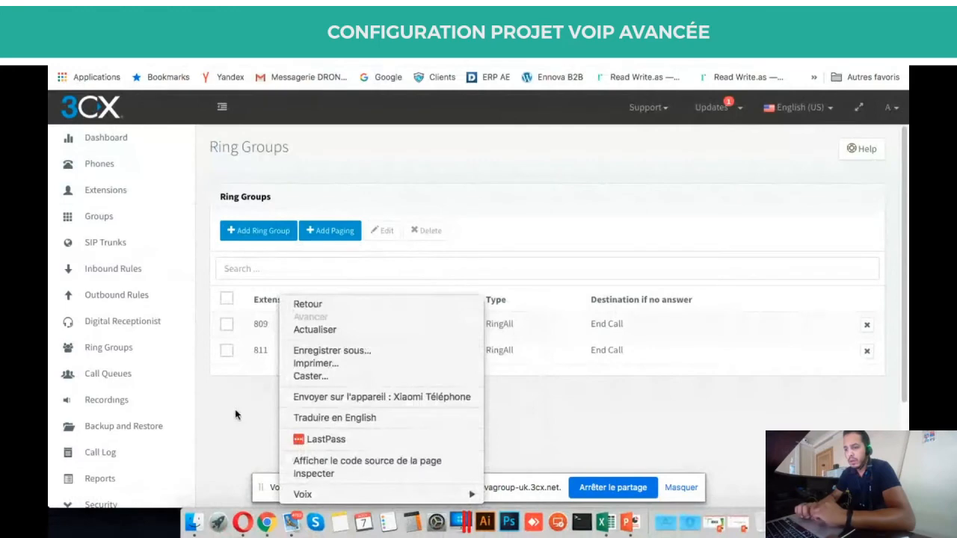
click(202, 395)
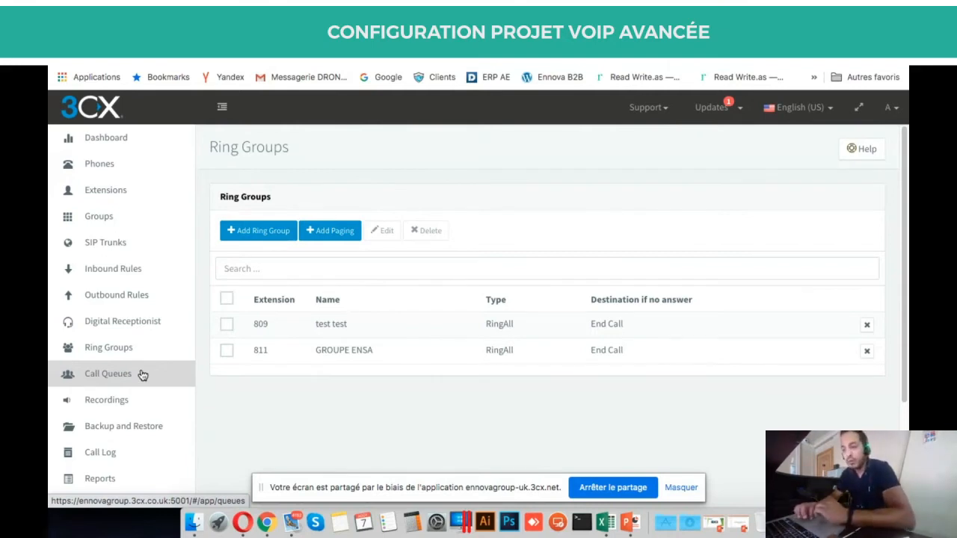
scroll(280, 426, down, 2)
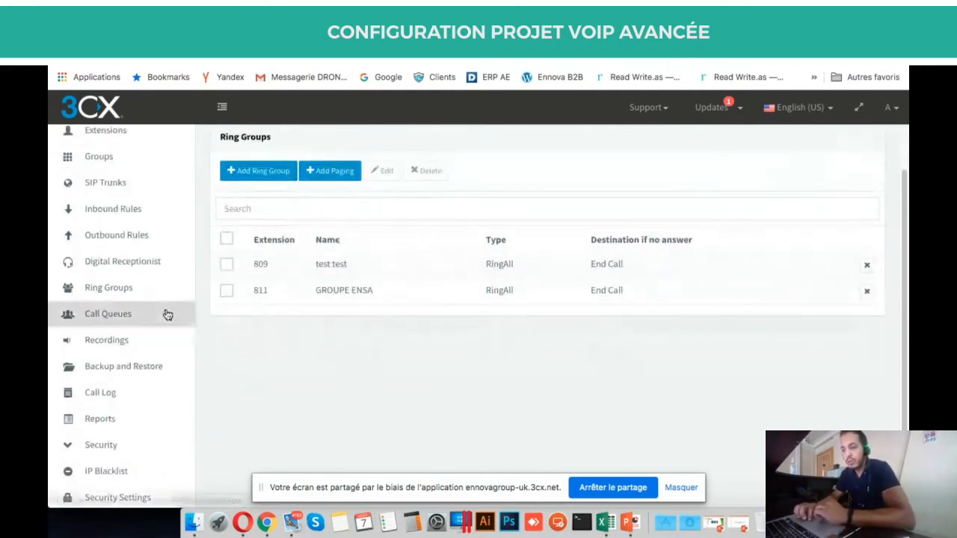
click(144, 318)
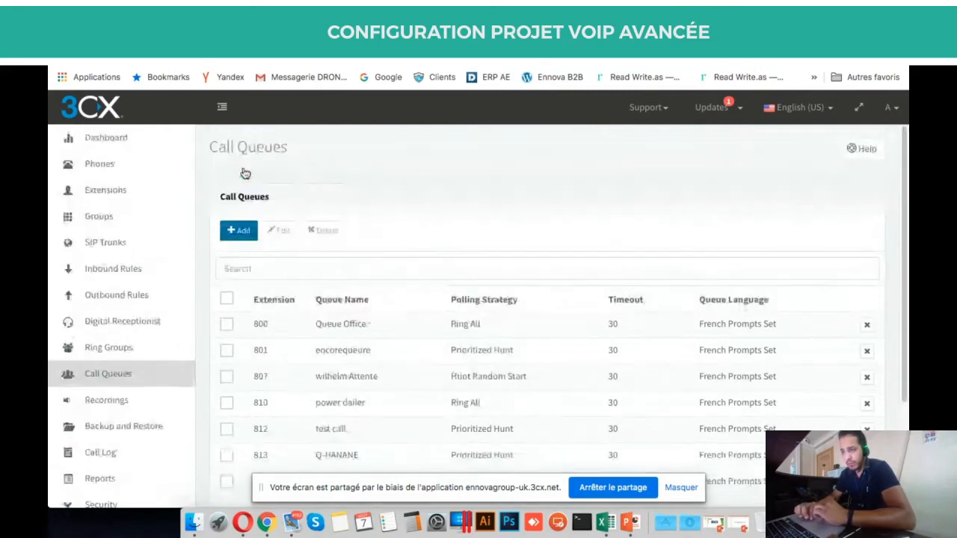
Add a new call queue named Test4 on extension 816 and view its polling strategies.
click(240, 229)
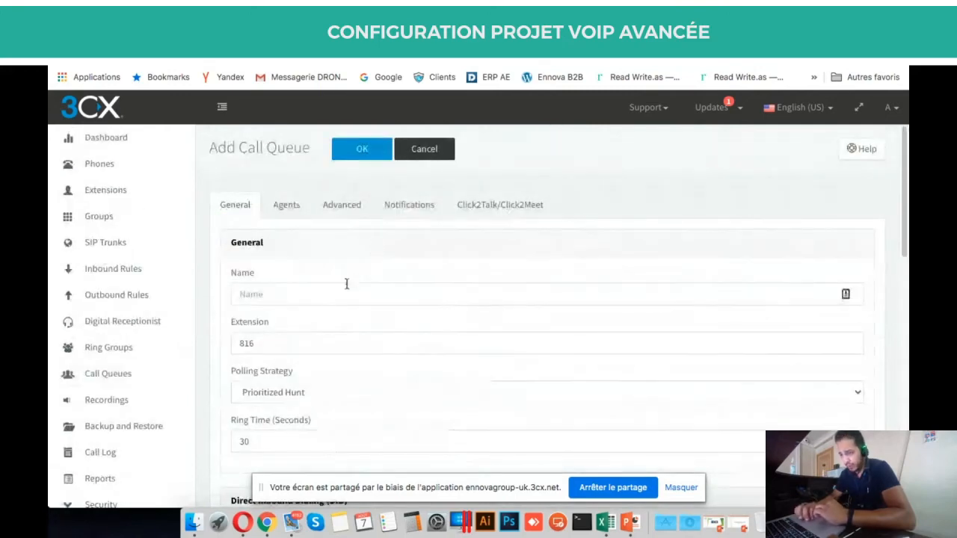
scroll(348, 282, down, 1)
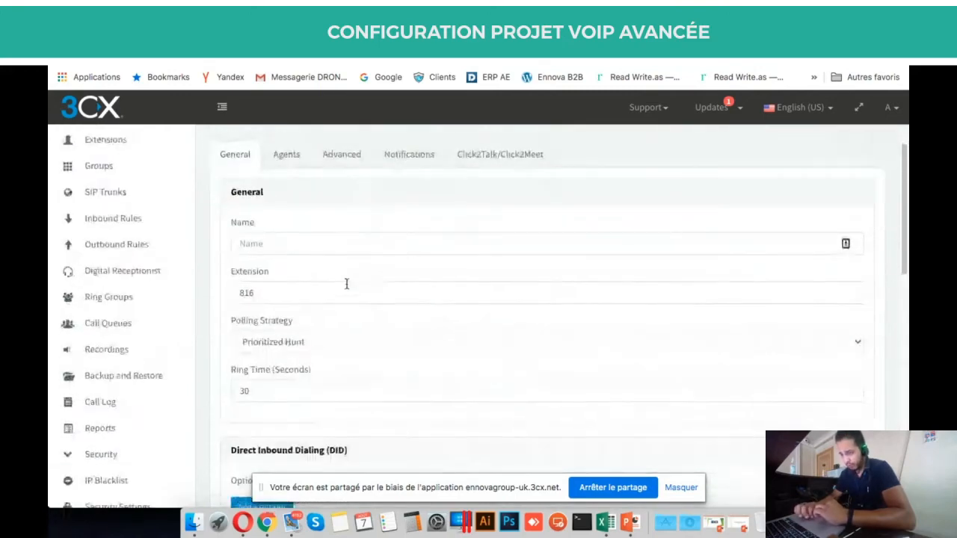
click(317, 249)
text(Test4)
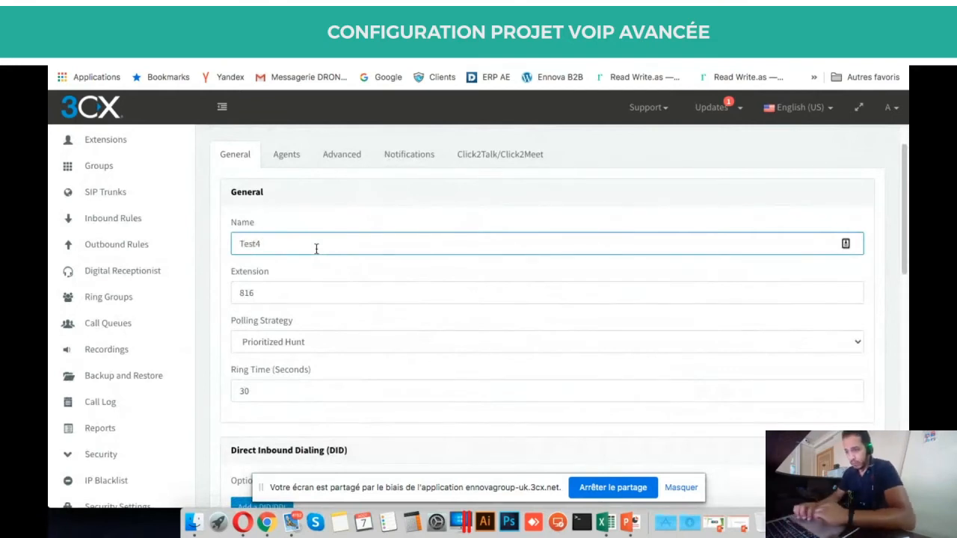
double_click(333, 293)
click(280, 293)
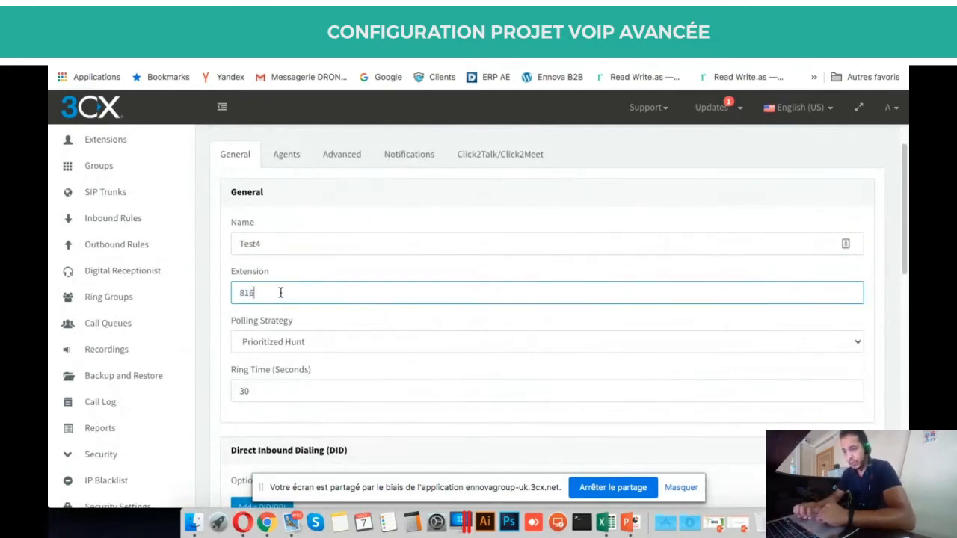
scroll(280, 291, down, 1)
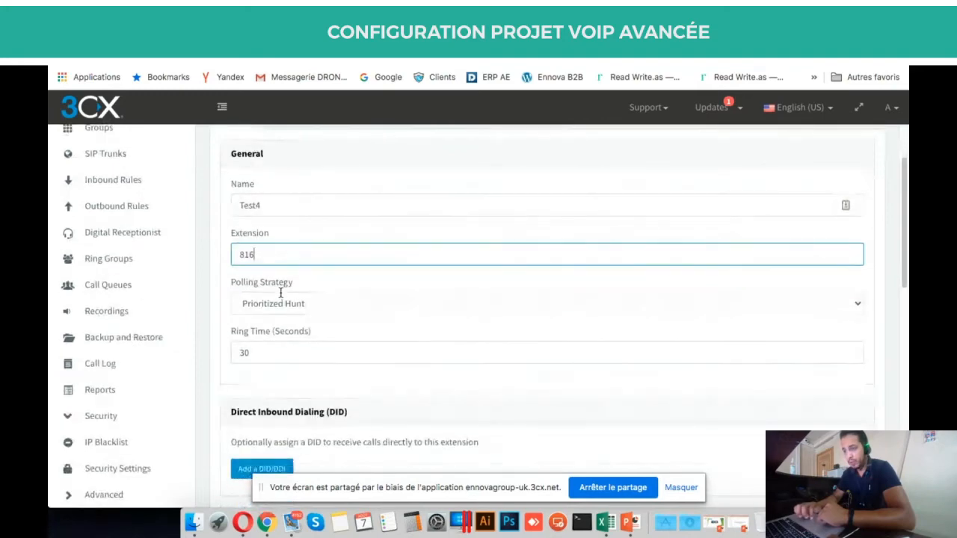
click(303, 300)
click(310, 284)
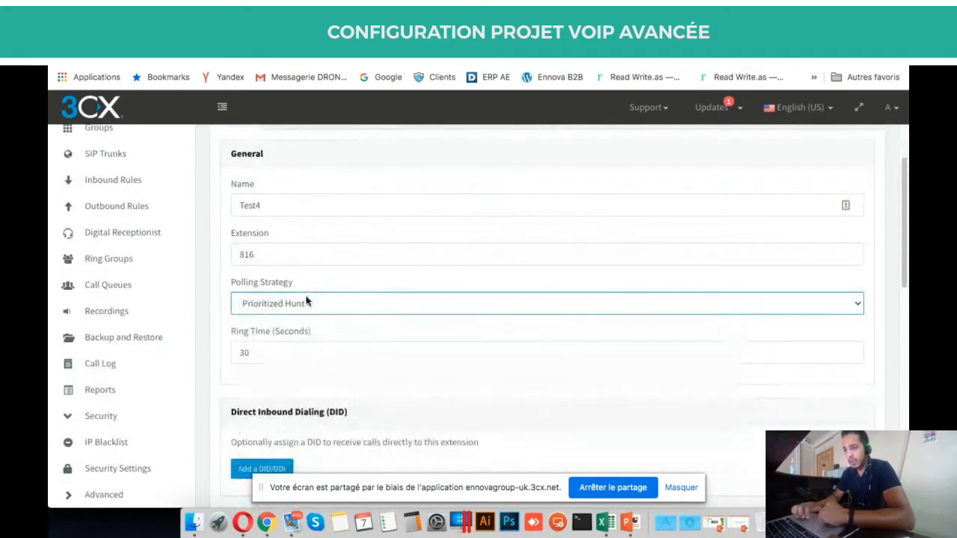
click(307, 301)
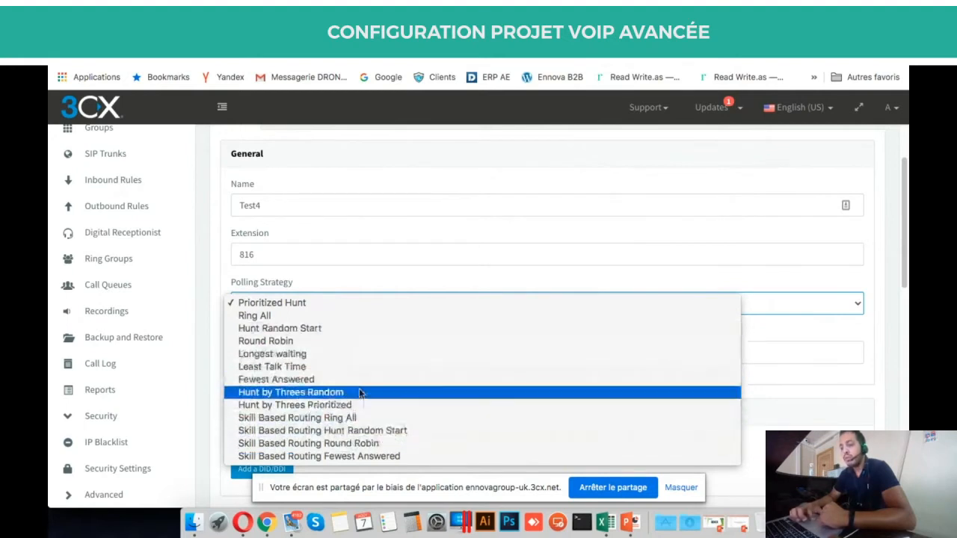
click(340, 281)
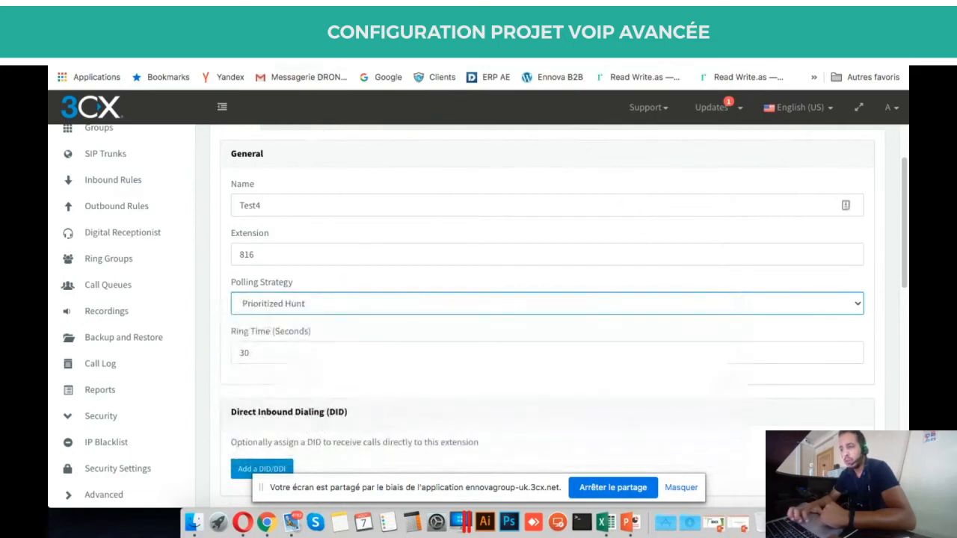
Bring the 3CX WebMeeting into view, with its six participants and the chat.
click(314, 34)
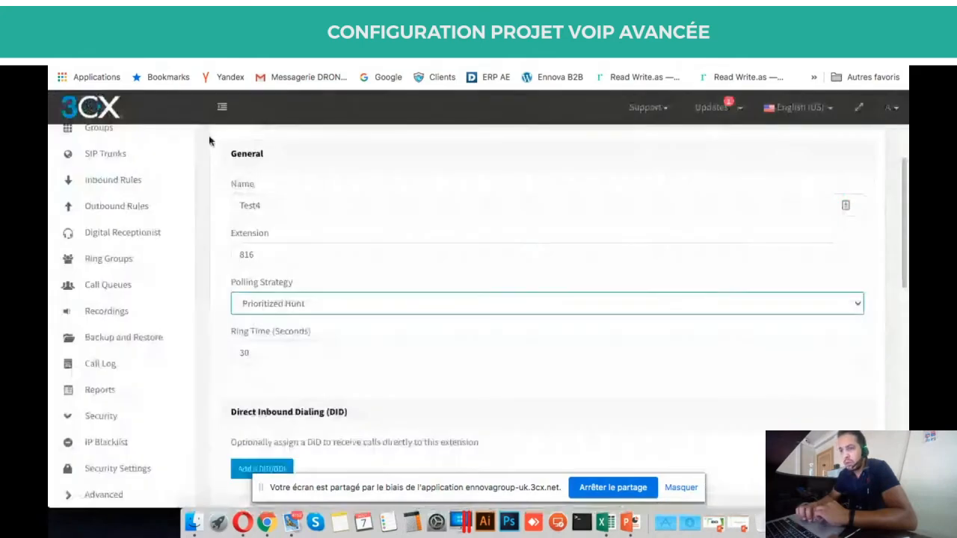
scroll(52, 231, up, 3)
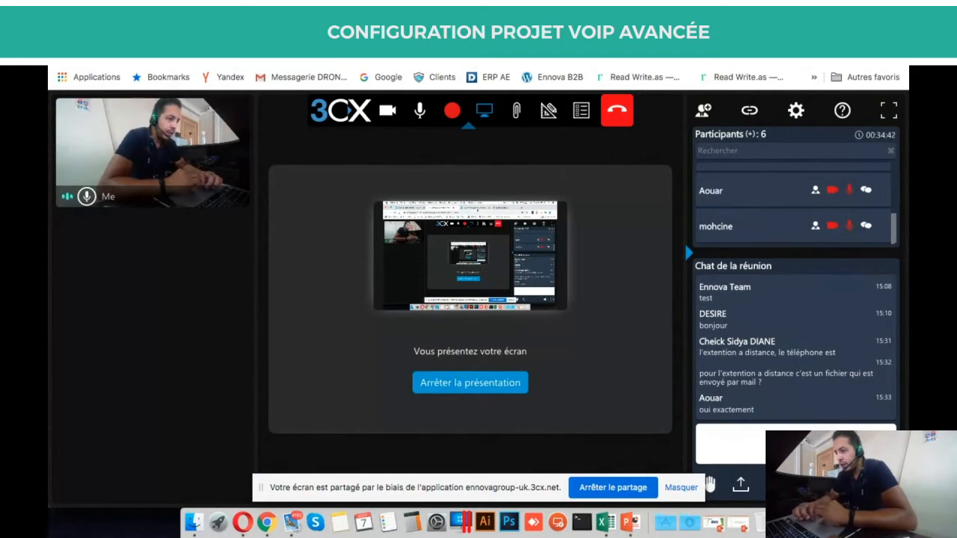
Return to the unsaved Test4 queue form and scroll to its Direct Inbound Dialing section.
click(515, 36)
scroll(428, 189, down, 3)
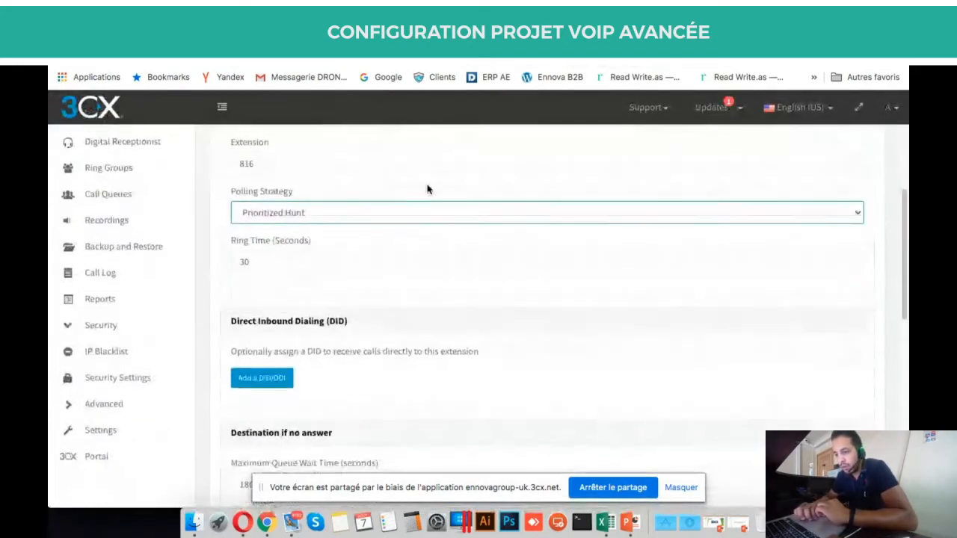
scroll(427, 189, down, 5)
scroll(428, 189, up, 2)
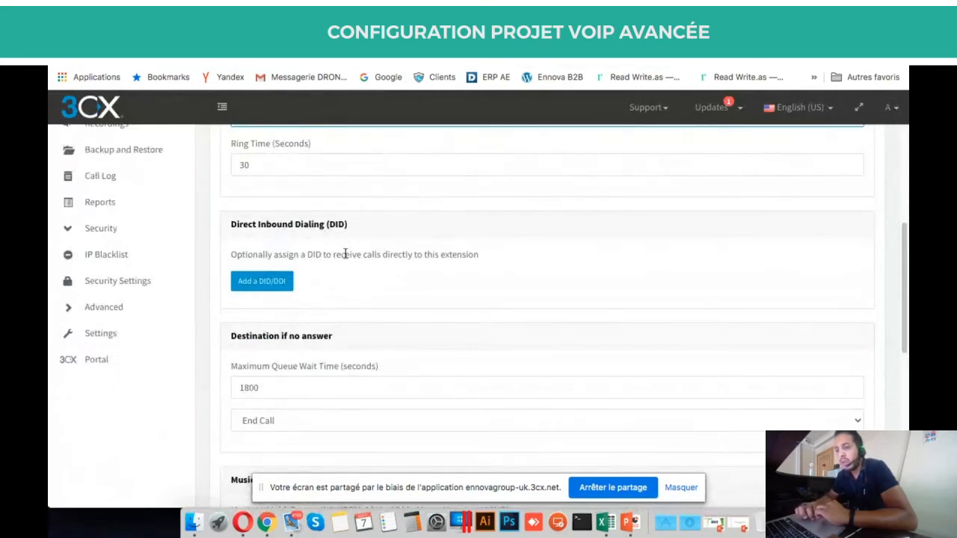
scroll(345, 254, up, 2)
scroll(349, 324, down, 2)
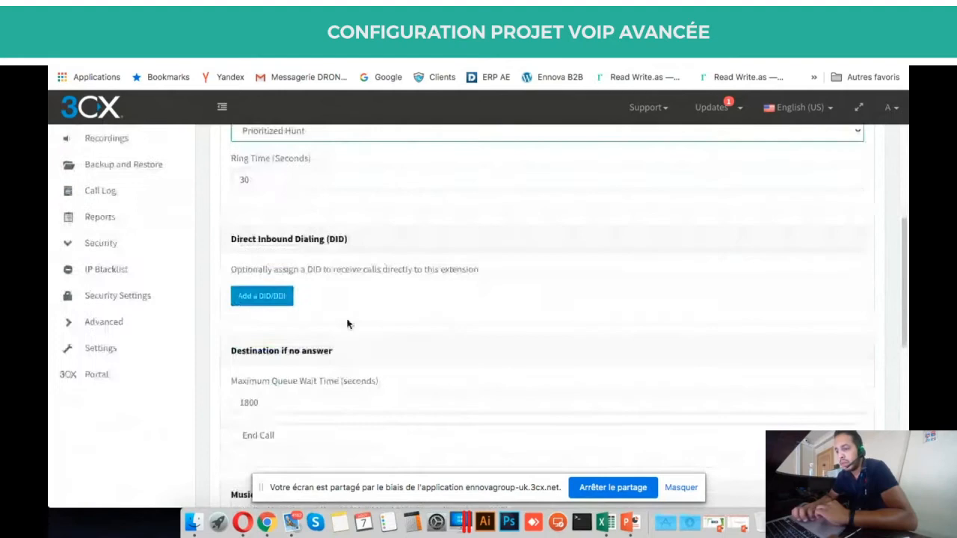
triple_click(355, 272)
click(520, 273)
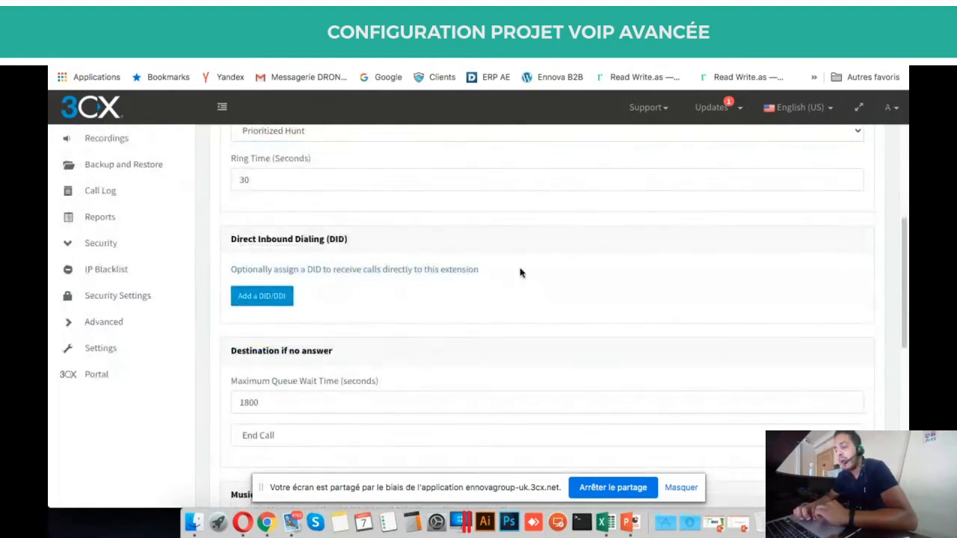
scroll(403, 256, up, 4)
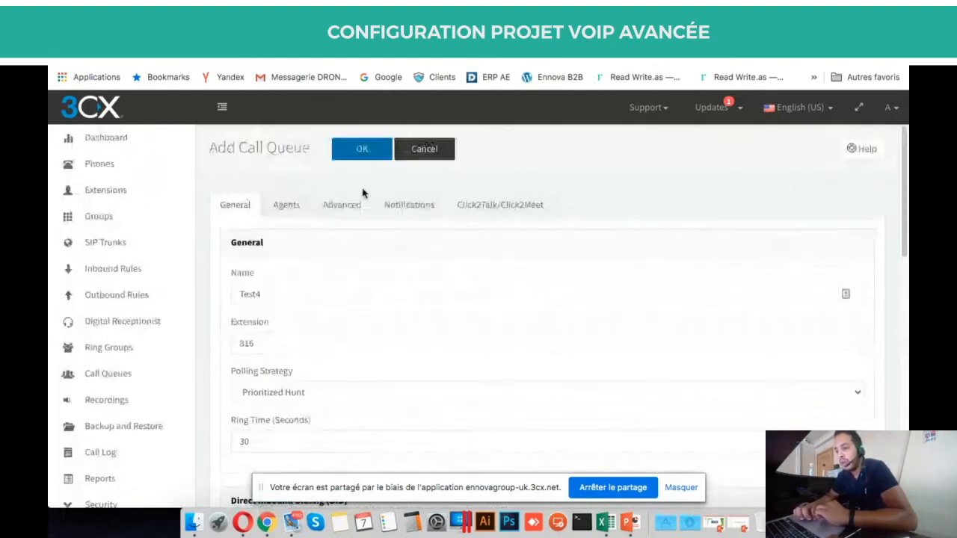
scroll(344, 259, down, 5)
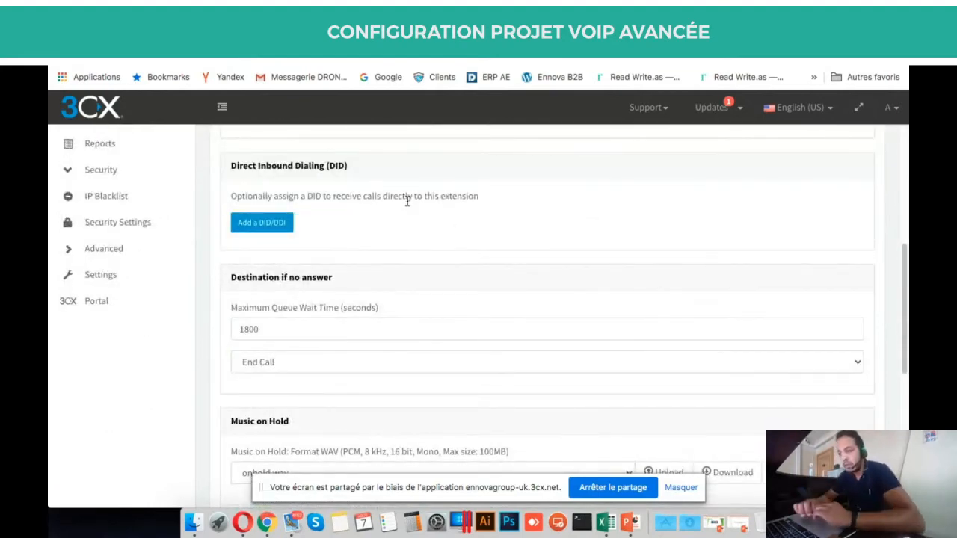
click(262, 223)
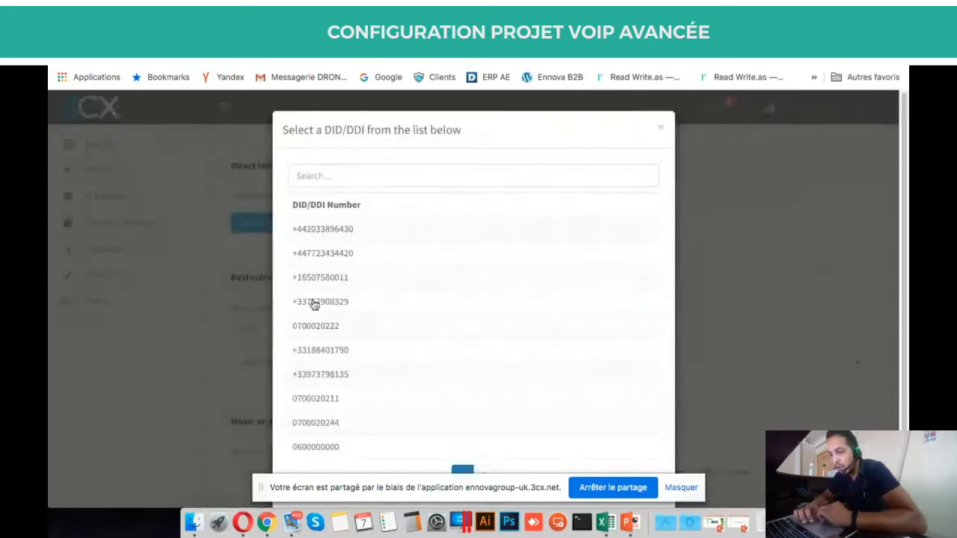
click(367, 331)
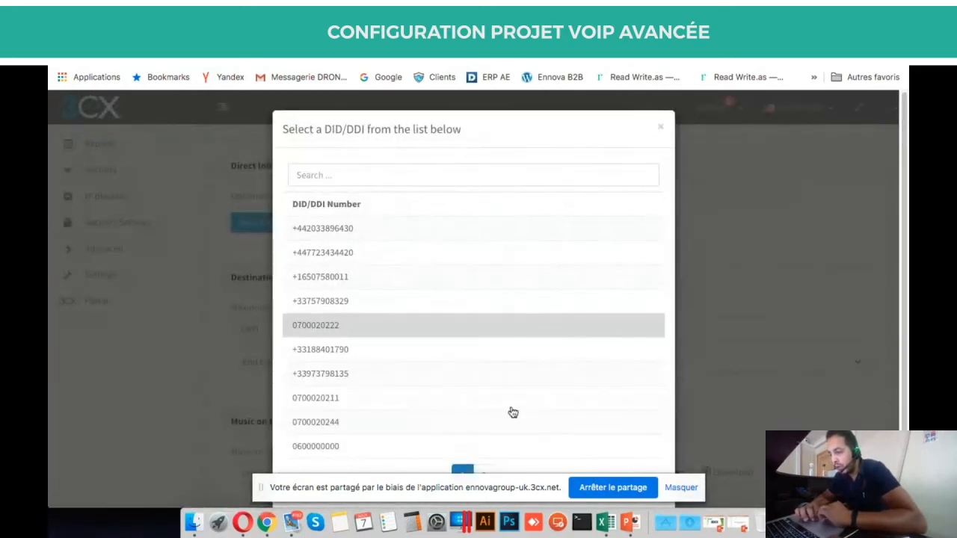
scroll(511, 411, down, 2)
click(601, 465)
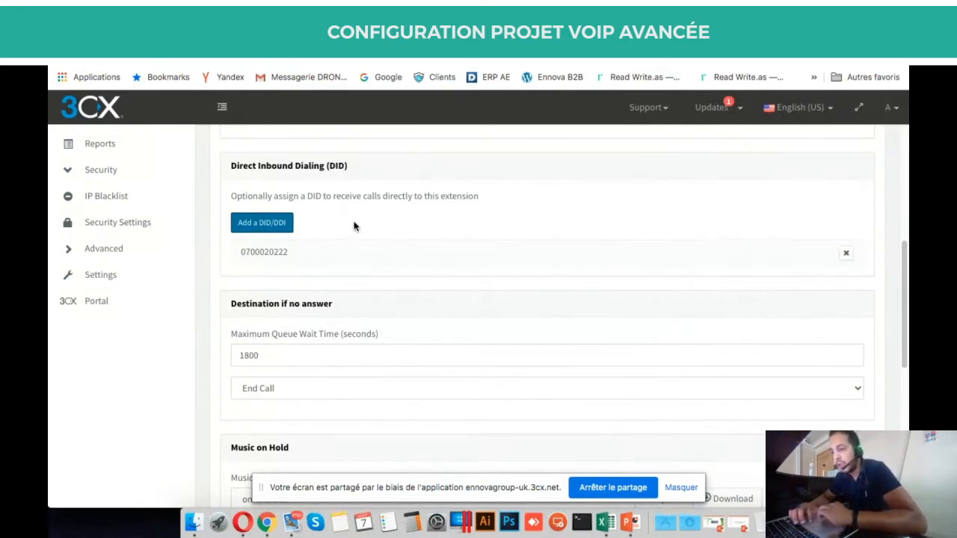
scroll(383, 228, up, 3)
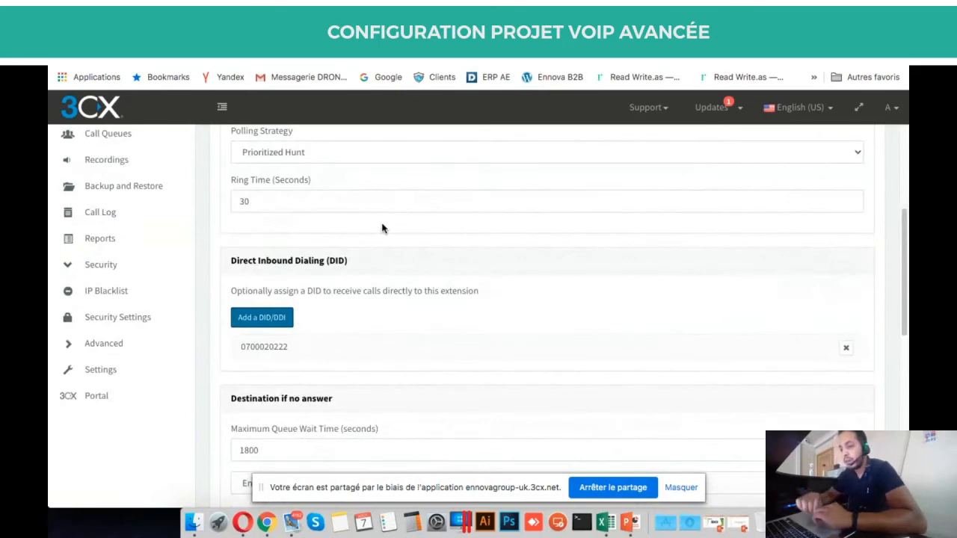
Review the 'Destination if no answer' options and keep End Call selected.
scroll(382, 228, up, 6)
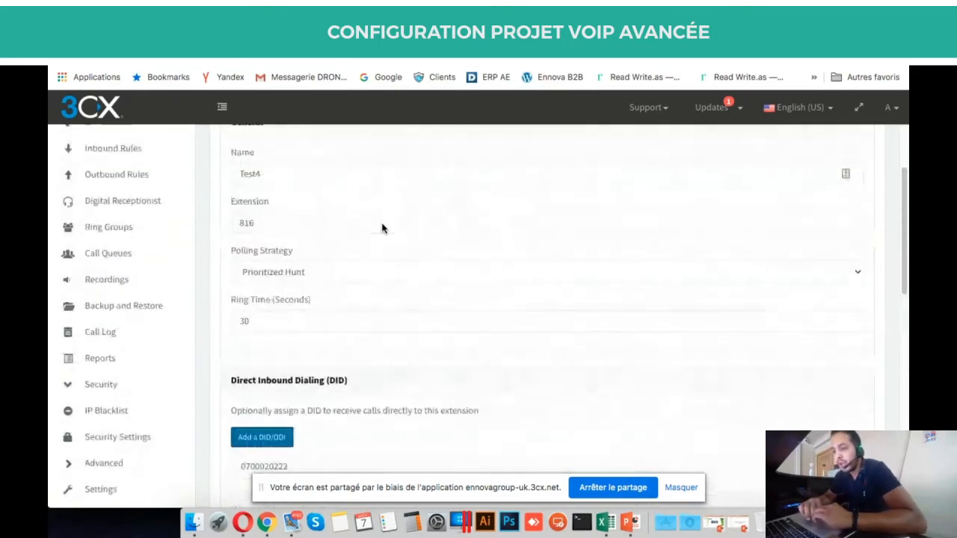
scroll(382, 224, up, 1)
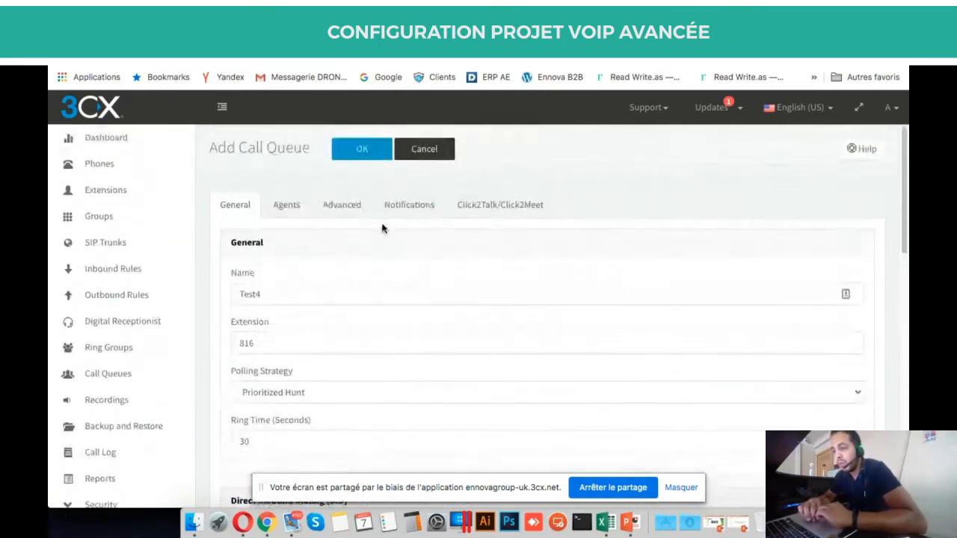
scroll(382, 226, down, 9)
scroll(382, 228, down, 4)
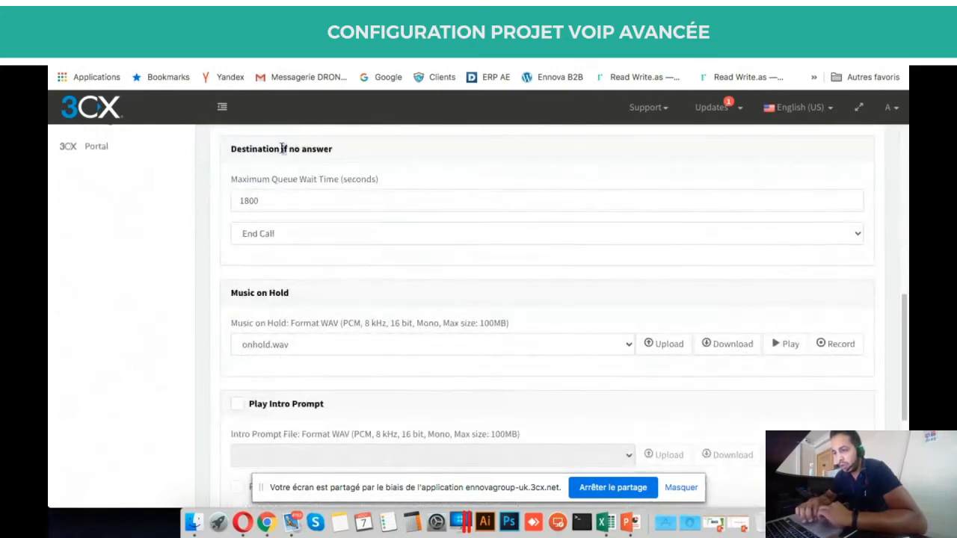
triple_click(283, 148)
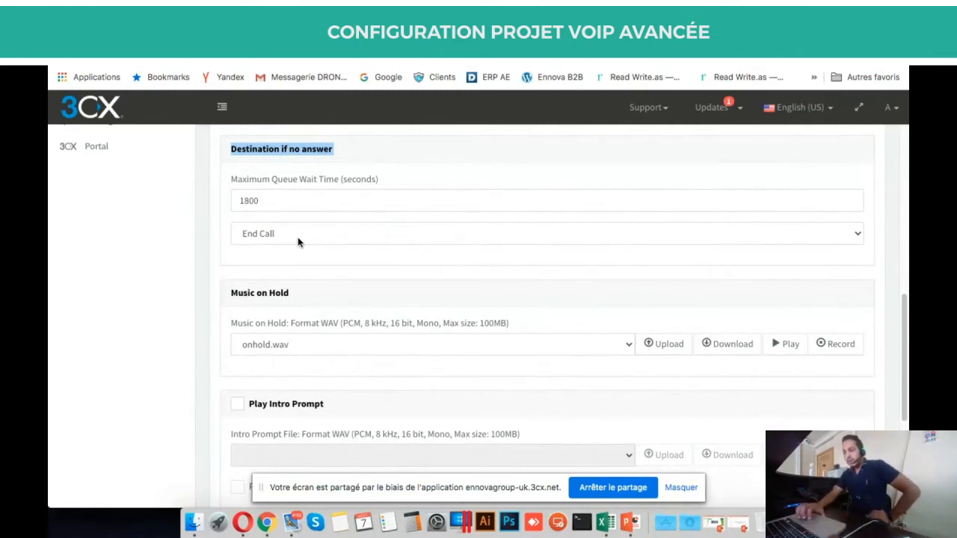
click(329, 238)
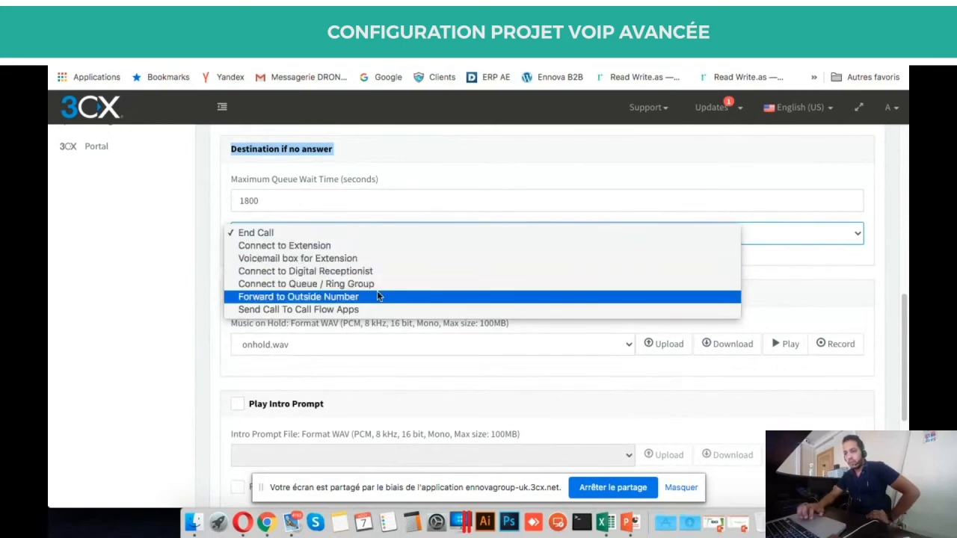
click(160, 271)
scroll(302, 286, down, 3)
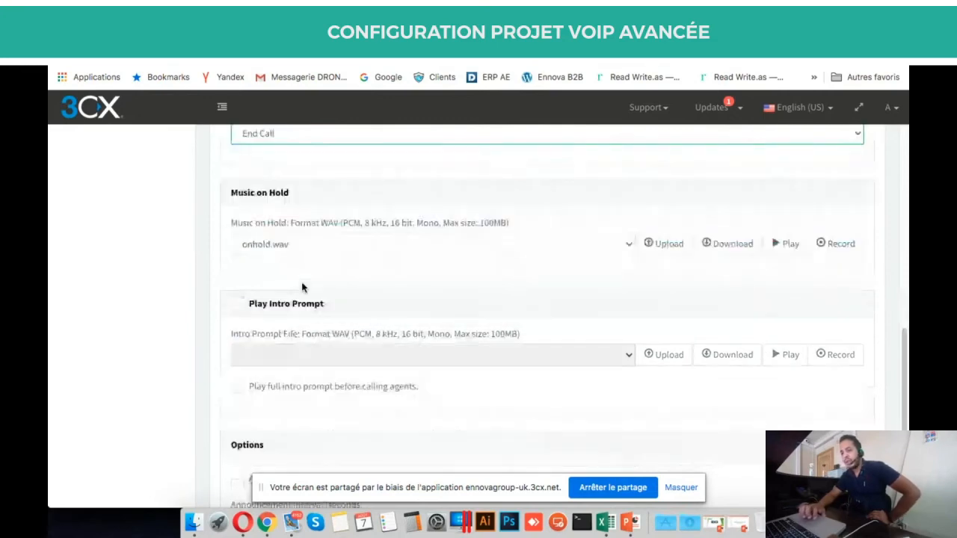
triple_click(248, 193)
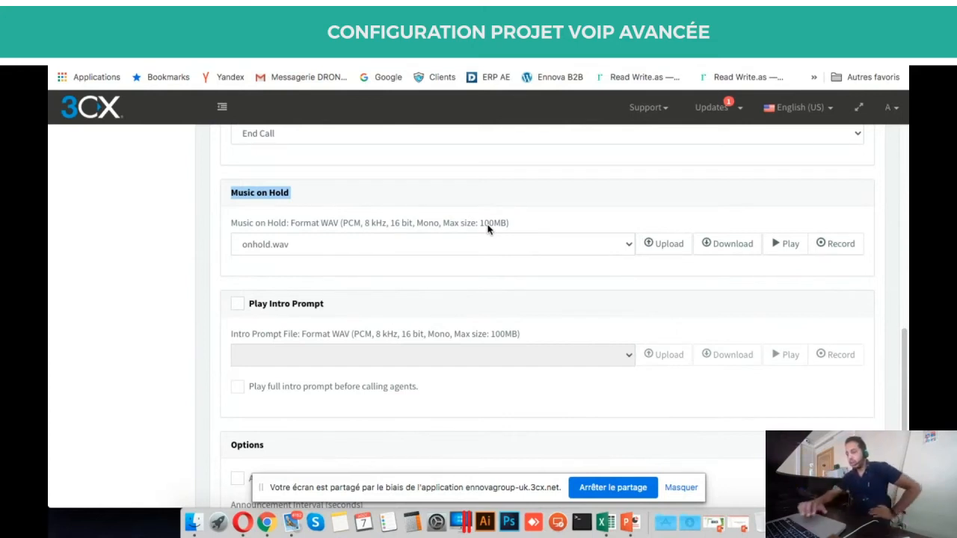
click(547, 249)
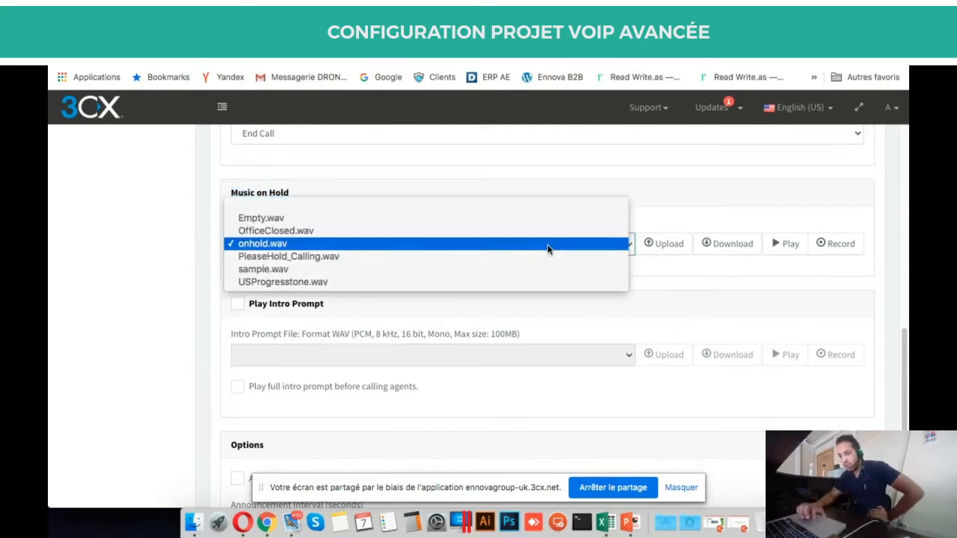
click(144, 310)
click(338, 243)
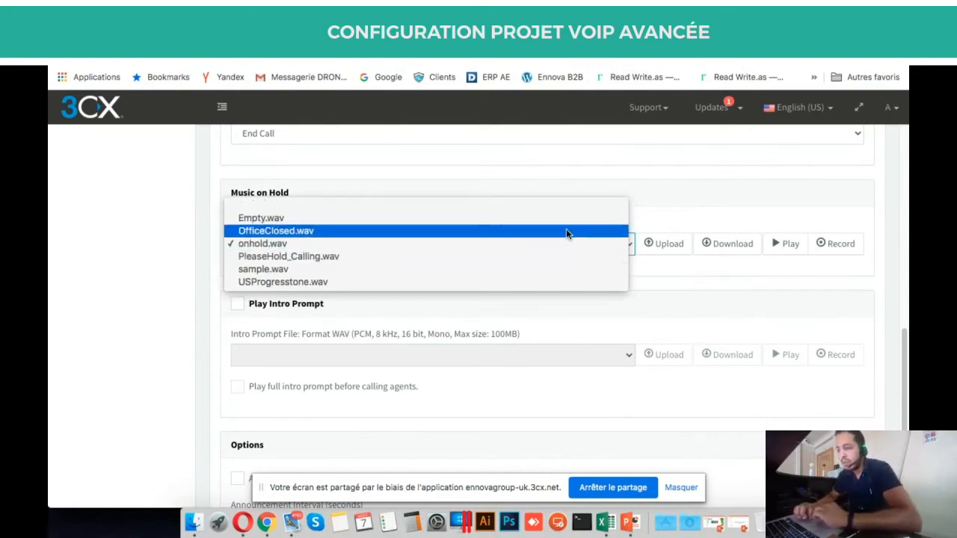
click(723, 280)
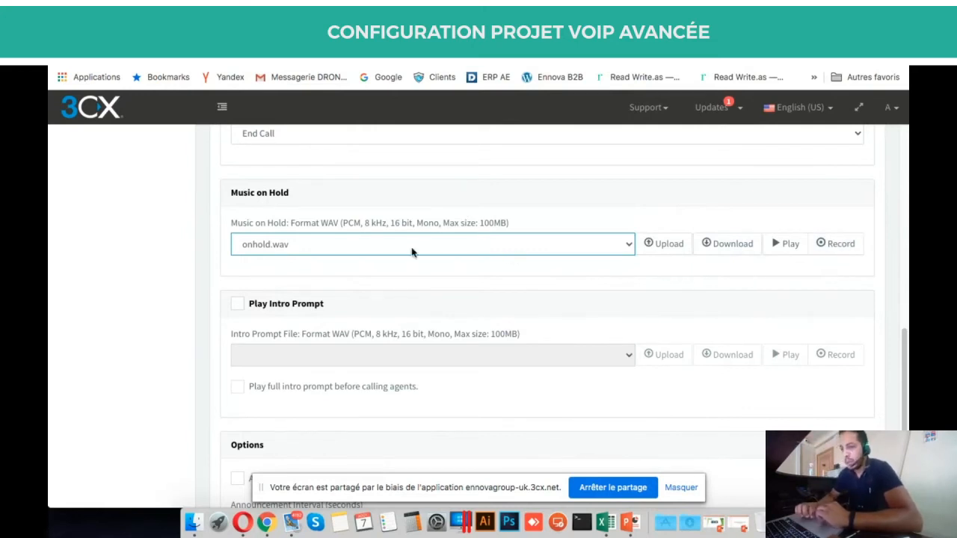
Scroll through the queue's Options section, then switch to the web meeting.
scroll(170, 284, down, 3)
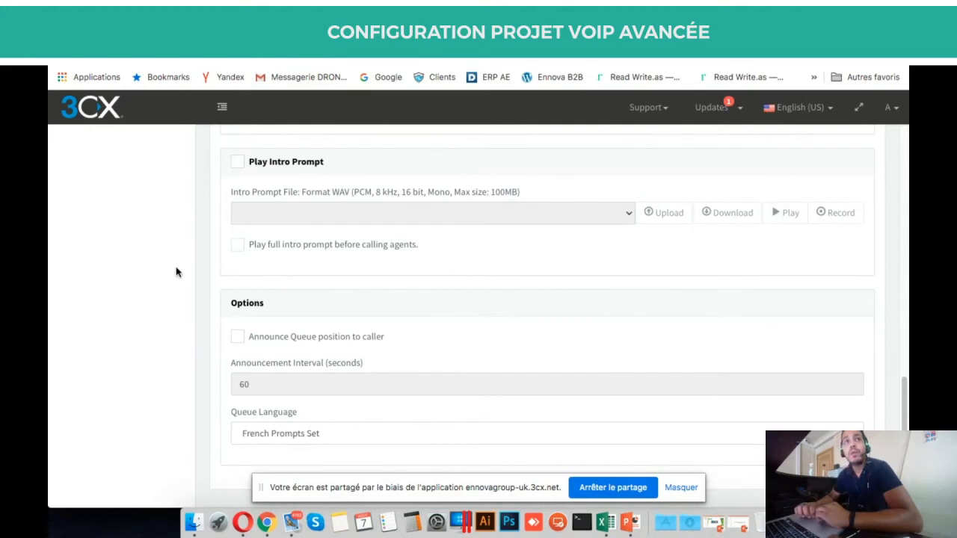
scroll(176, 272, down, 1)
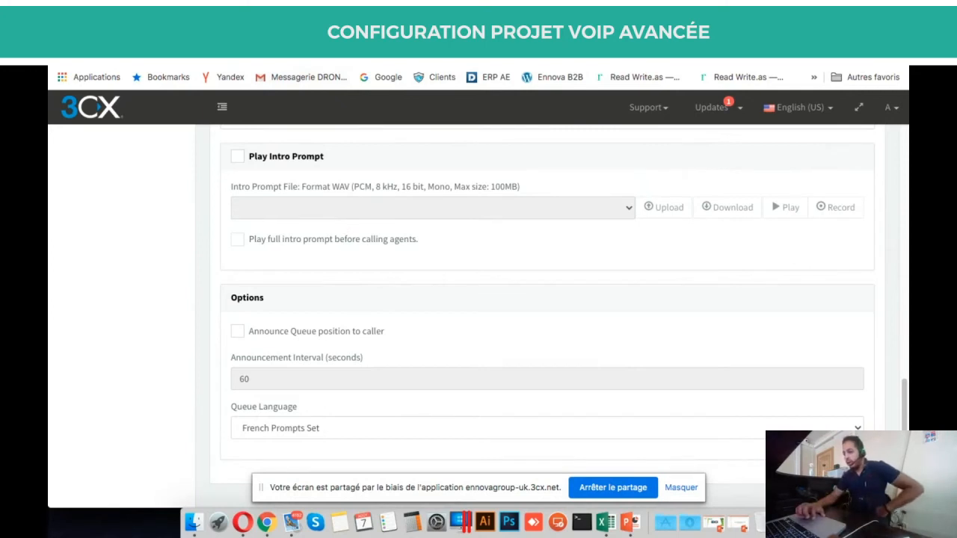
click(330, 36)
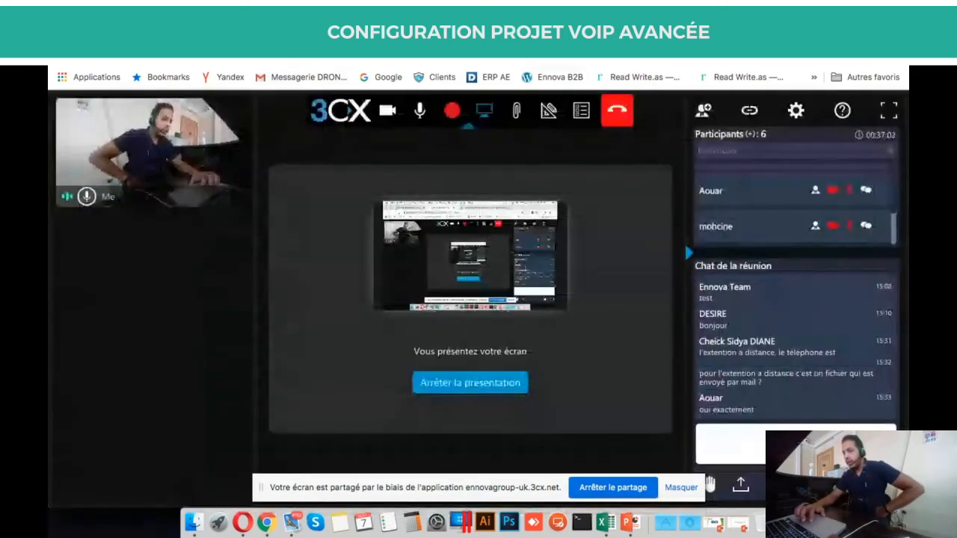
Go back from the meeting to the Test4 queue settings in the console.
click(518, 36)
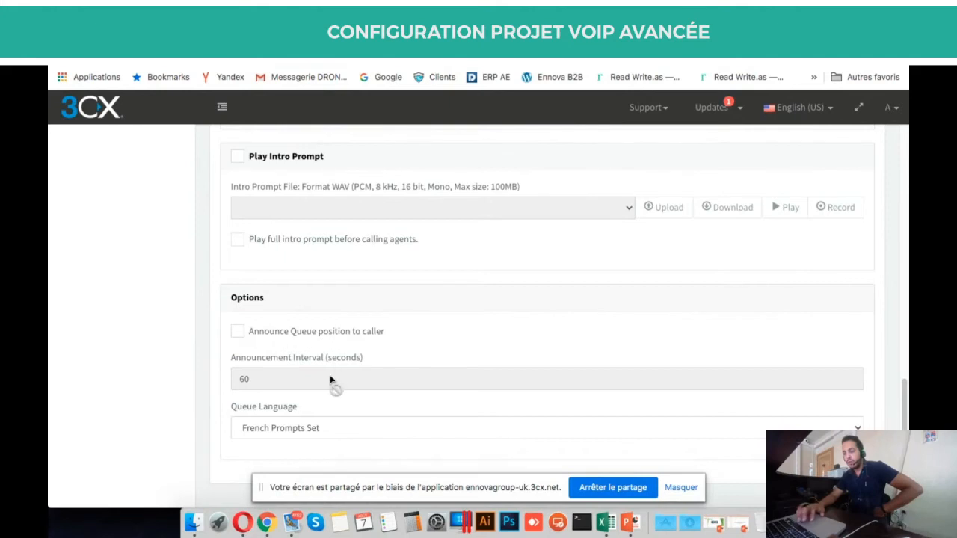
click(252, 334)
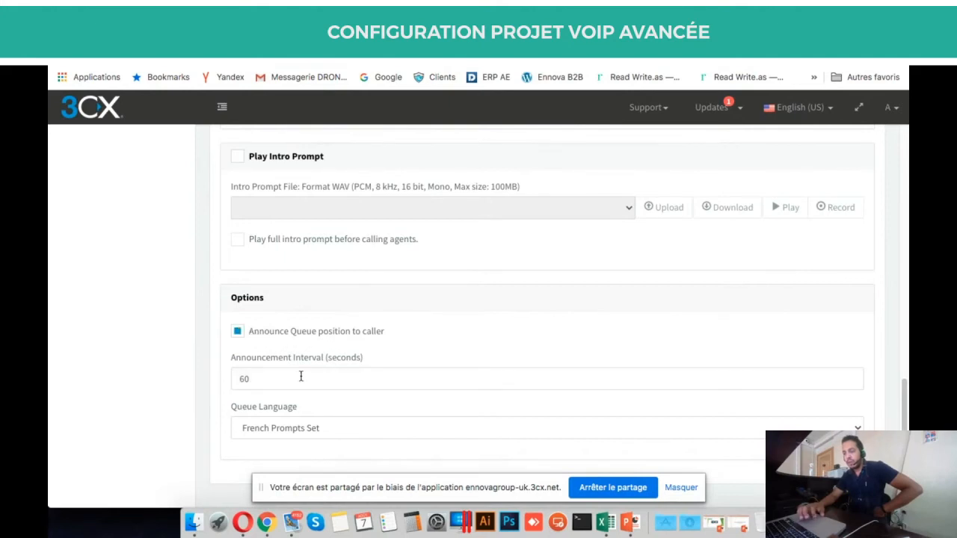
click(277, 334)
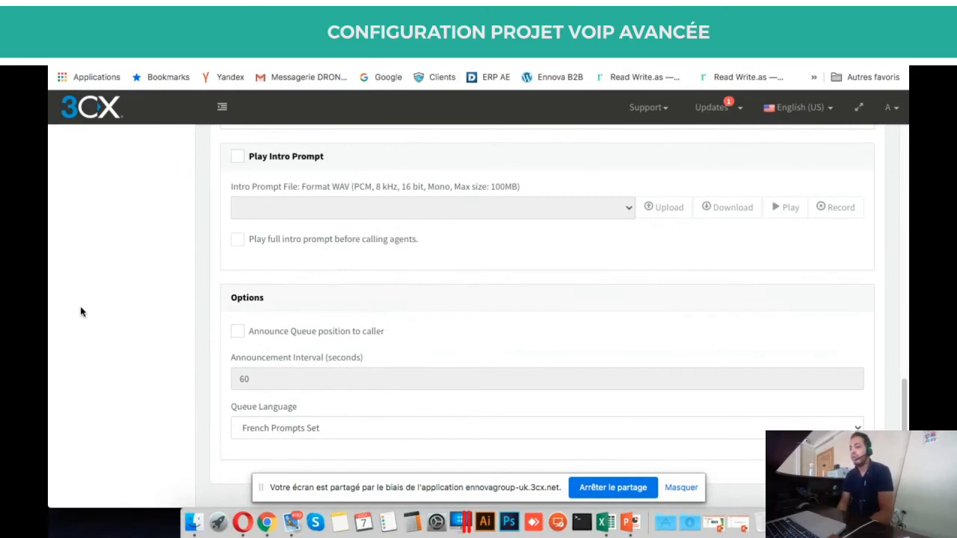
scroll(81, 312, up, 10)
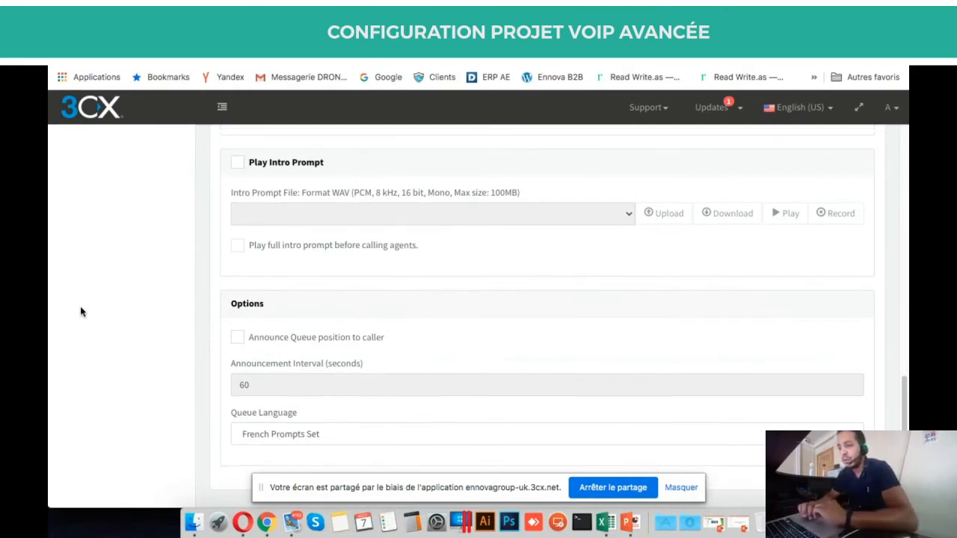
scroll(455, 397, up, 5)
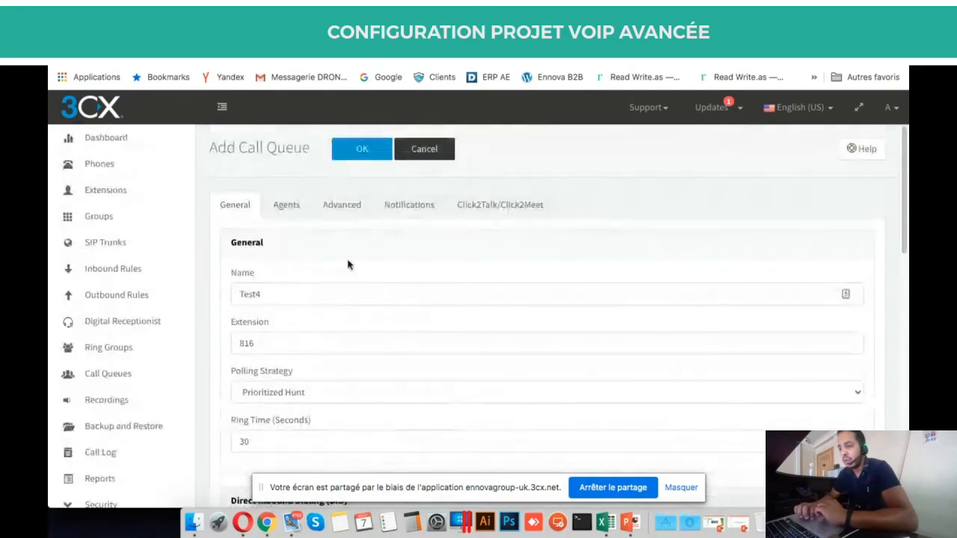
Browse the extensions available as queue agents on the Agents tab, then cancel without adding any.
click(290, 206)
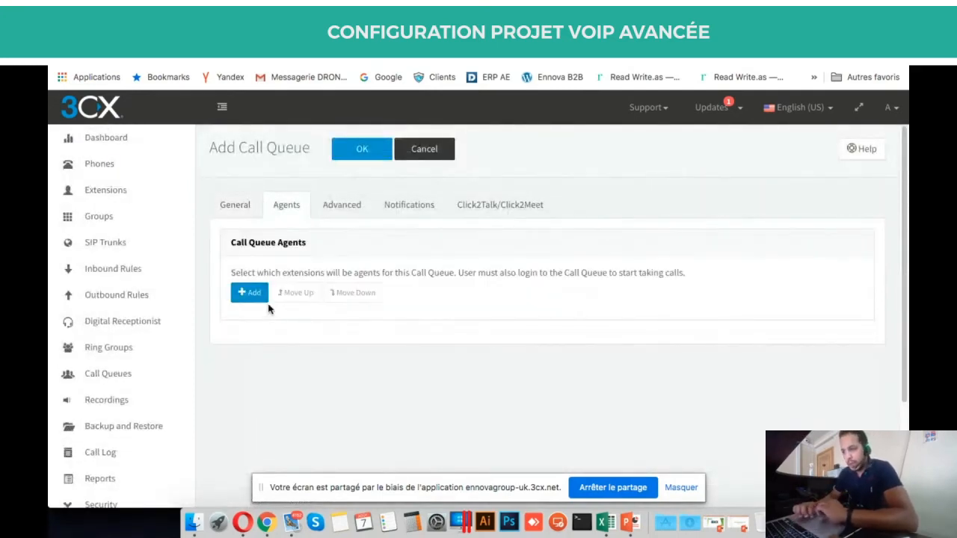
click(235, 297)
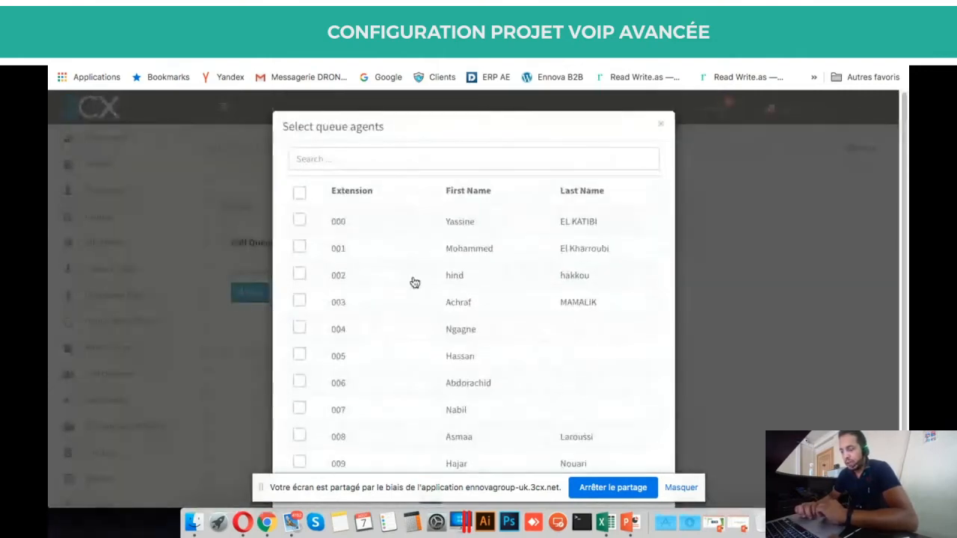
scroll(413, 279, down, 1)
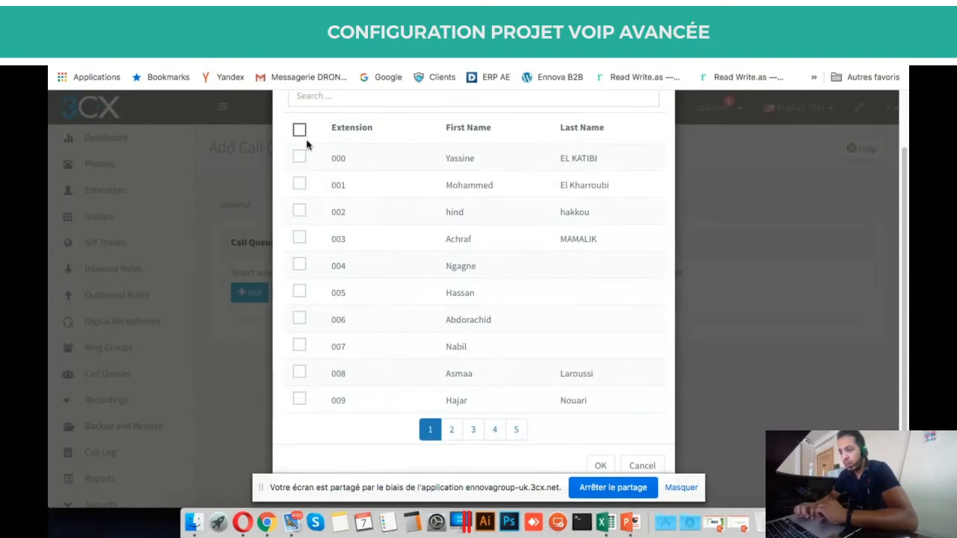
click(656, 465)
Enable callback on the Advanced tab, triggered on user request (Press 2).
click(355, 207)
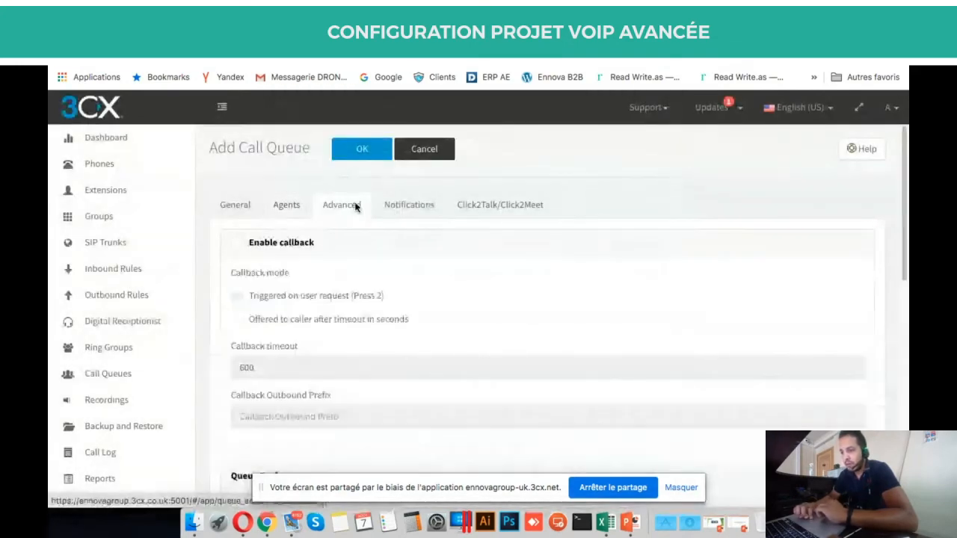
scroll(474, 289, down, 3)
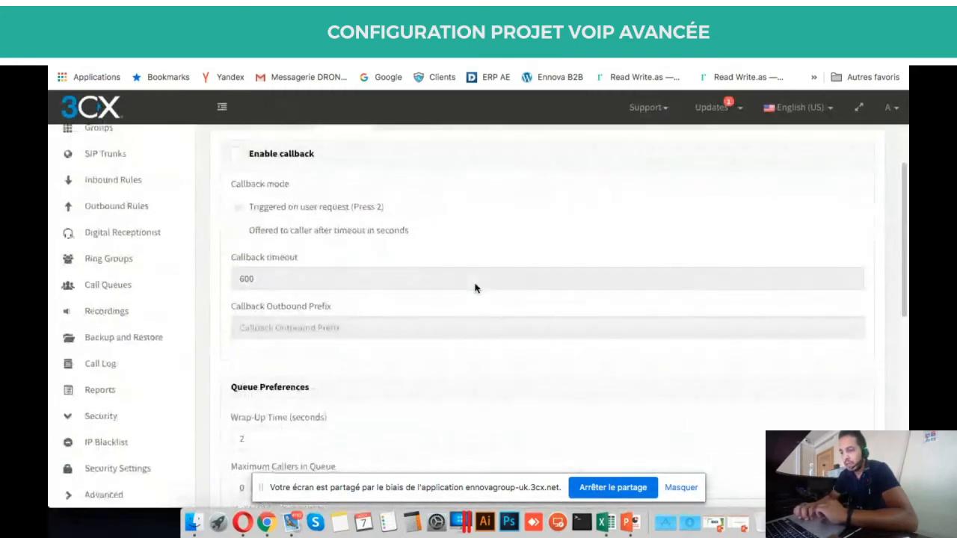
scroll(474, 288, down, 3)
scroll(474, 288, up, 5)
scroll(474, 289, down, 1)
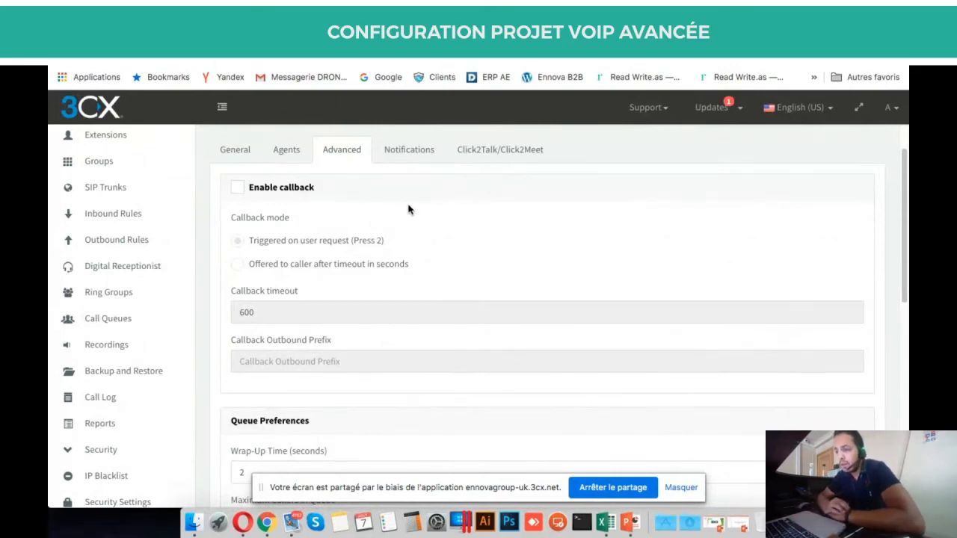
click(280, 194)
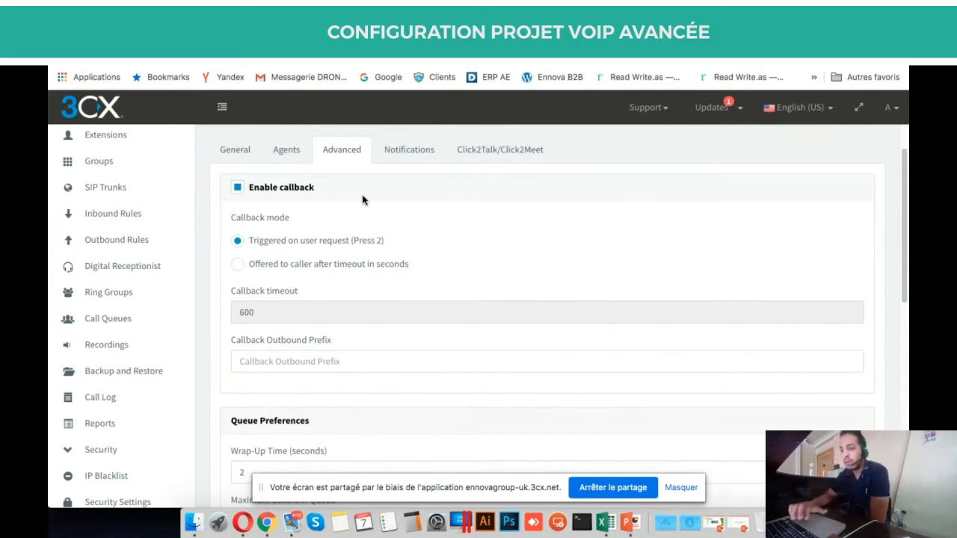
triple_click(293, 294)
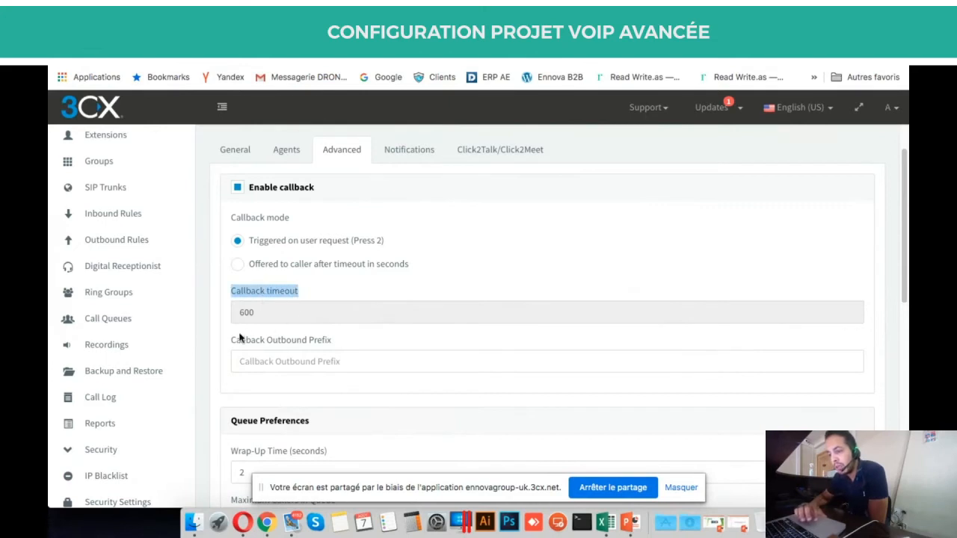
click(252, 269)
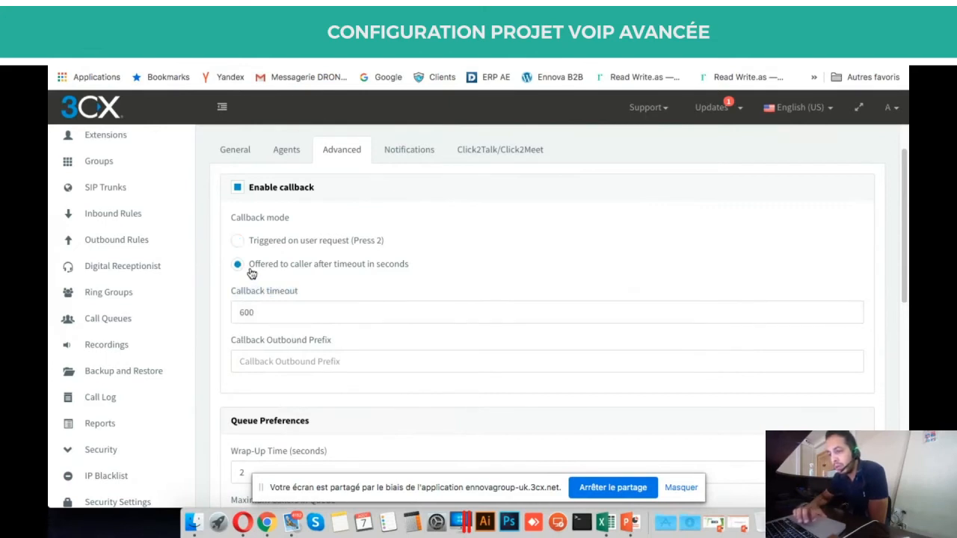
click(257, 242)
Turn off Queue Recording for the Test4 queue.
scroll(309, 292, down, 6)
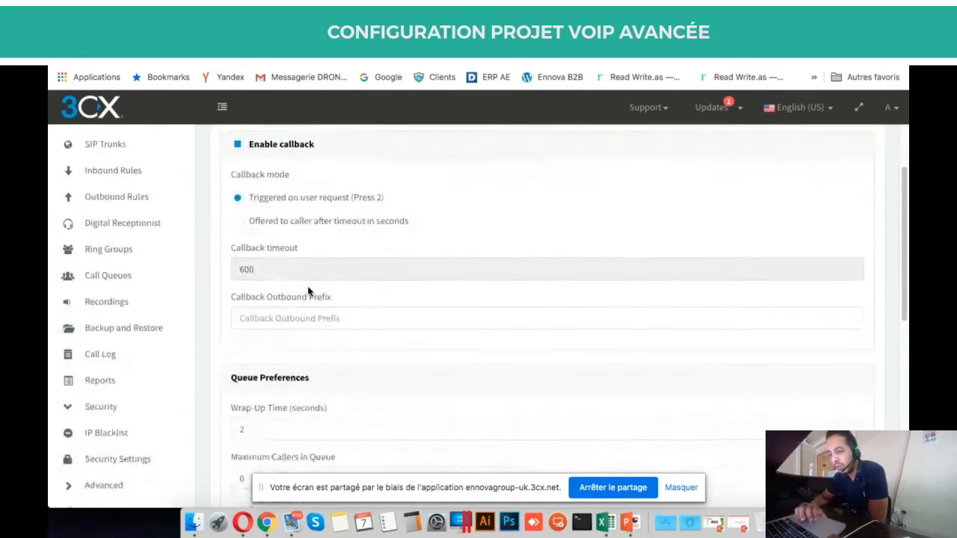
scroll(308, 291, down, 1)
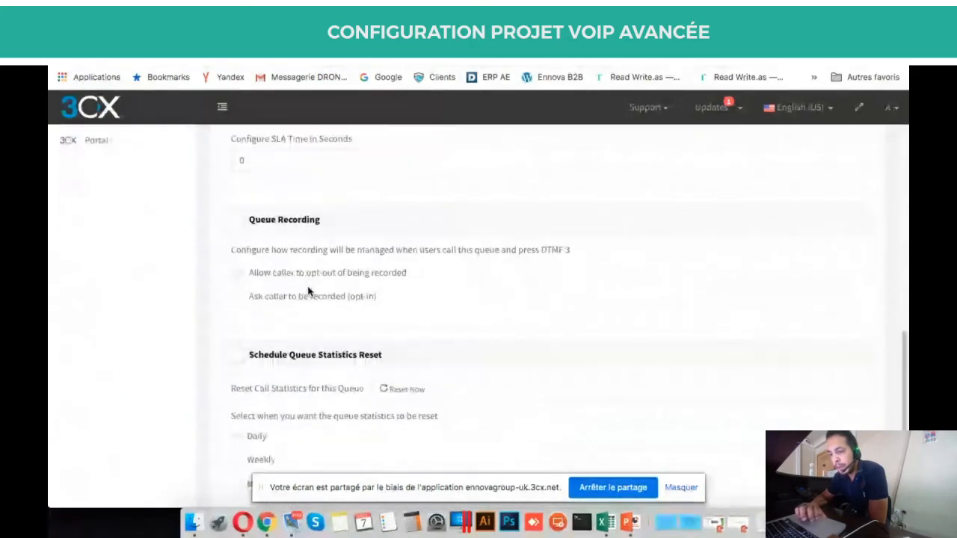
click(284, 212)
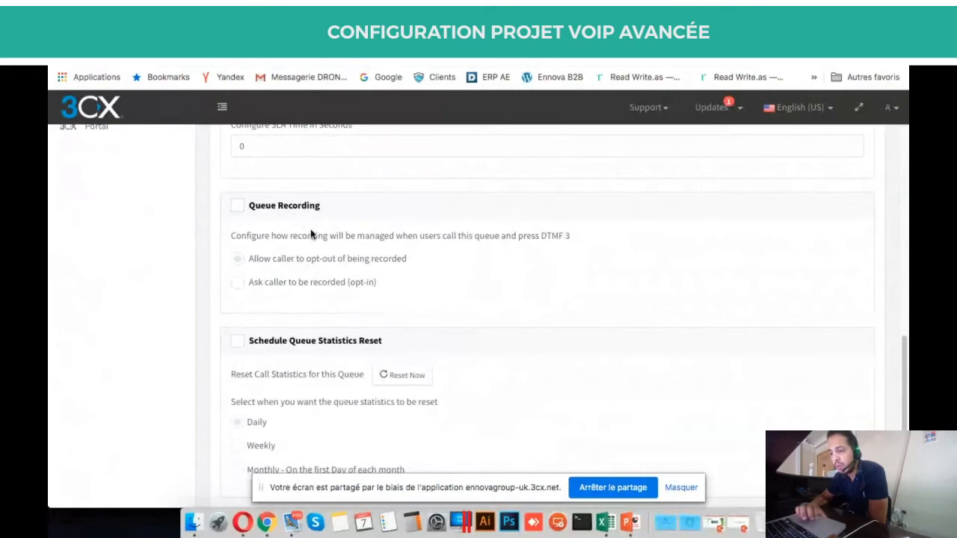
scroll(311, 234, down, 1)
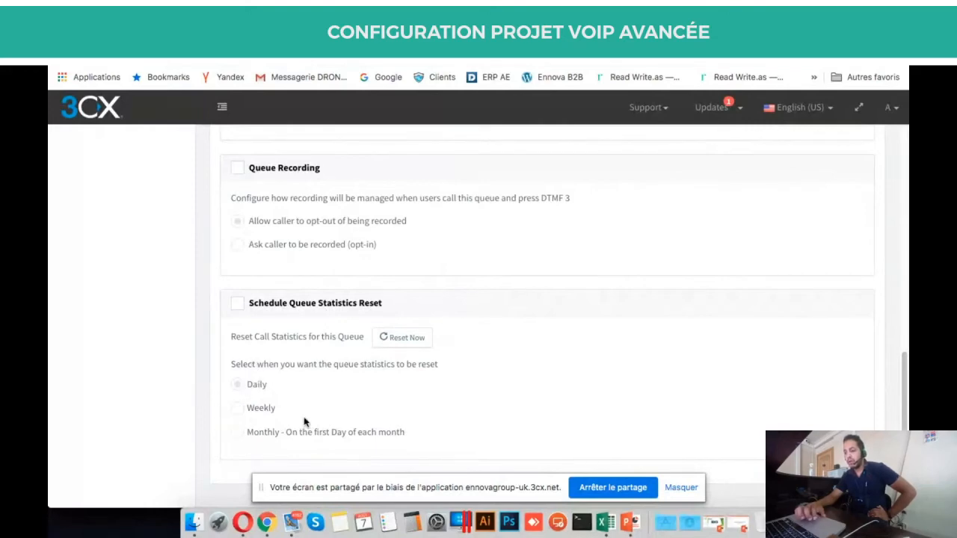
scroll(304, 421, up, 10)
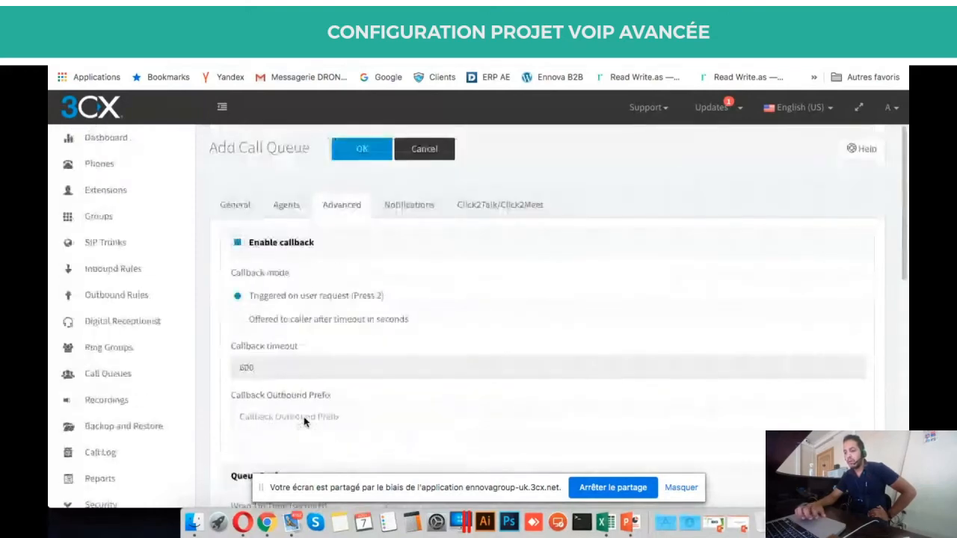
Show Test4's Notifications settings, pointing out the queue manager and Queue Email Notifications sections.
click(407, 209)
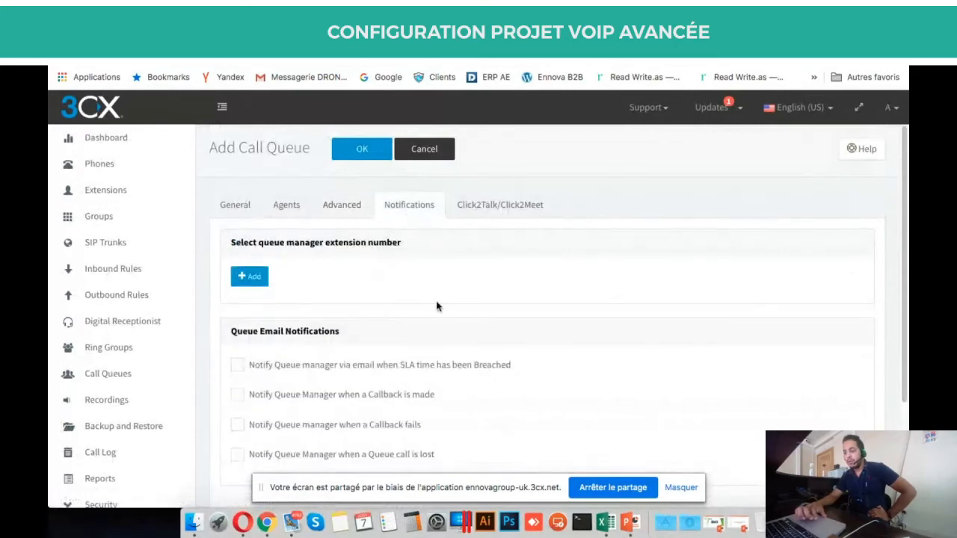
scroll(438, 307, down, 2)
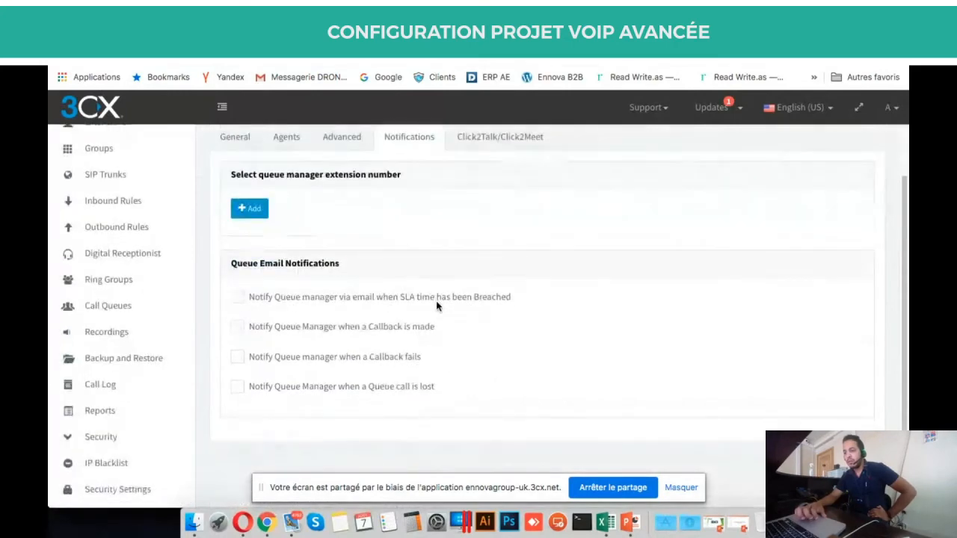
triple_click(338, 172)
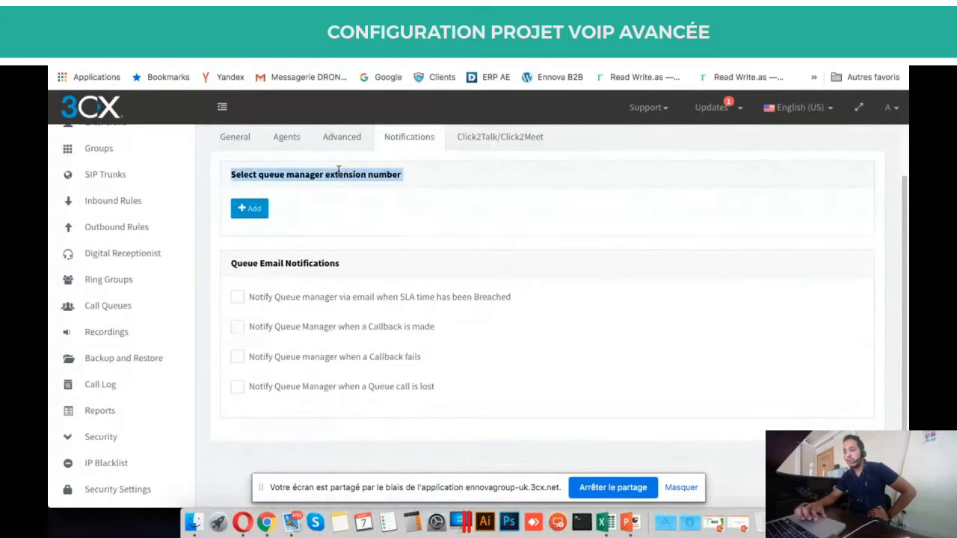
double_click(427, 210)
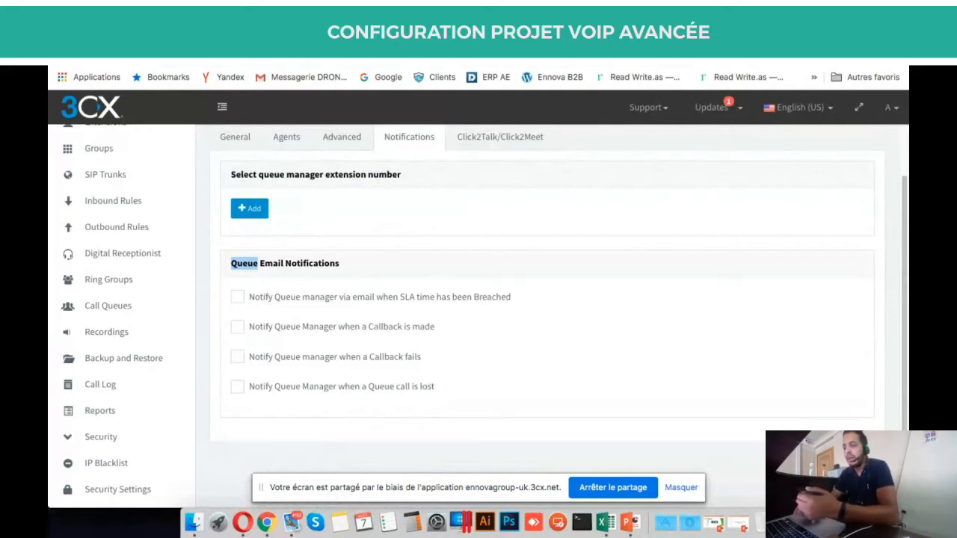
click(463, 194)
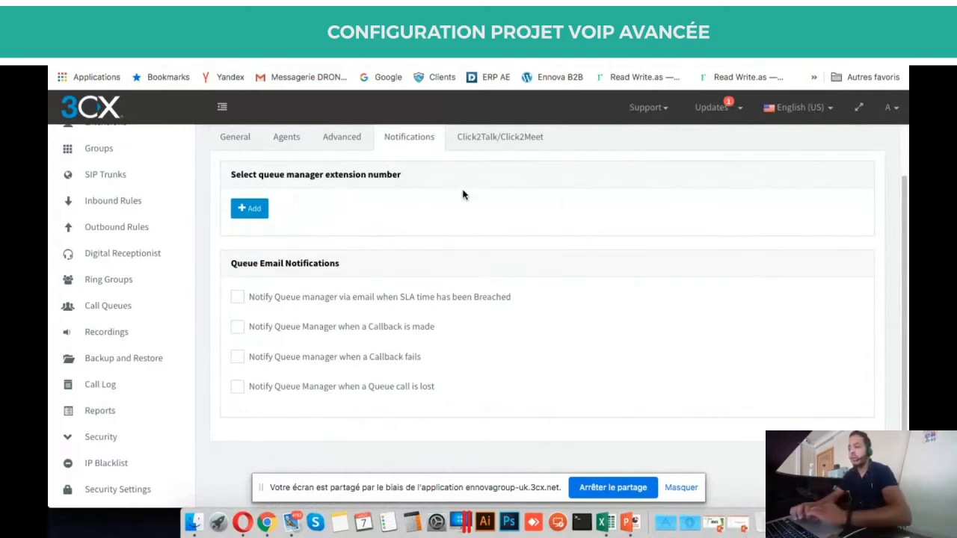
Open the queue manager picker and tick extension 001, then cancel without adding a manager.
click(258, 208)
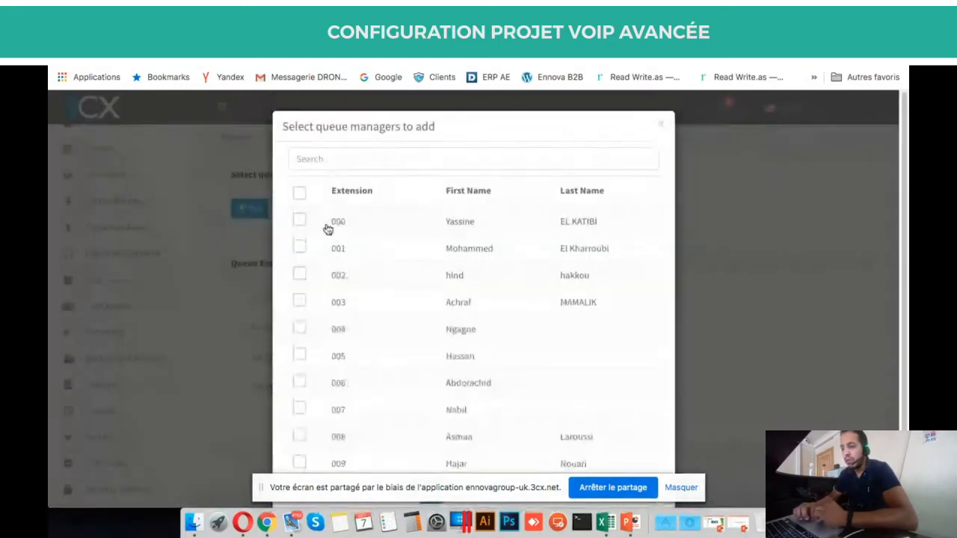
click(300, 253)
scroll(593, 402, down, 2)
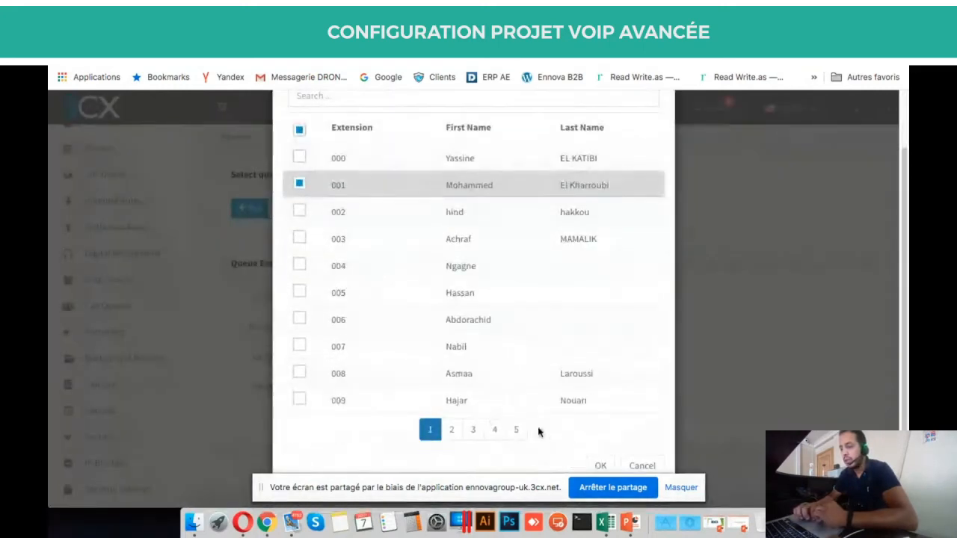
click(641, 466)
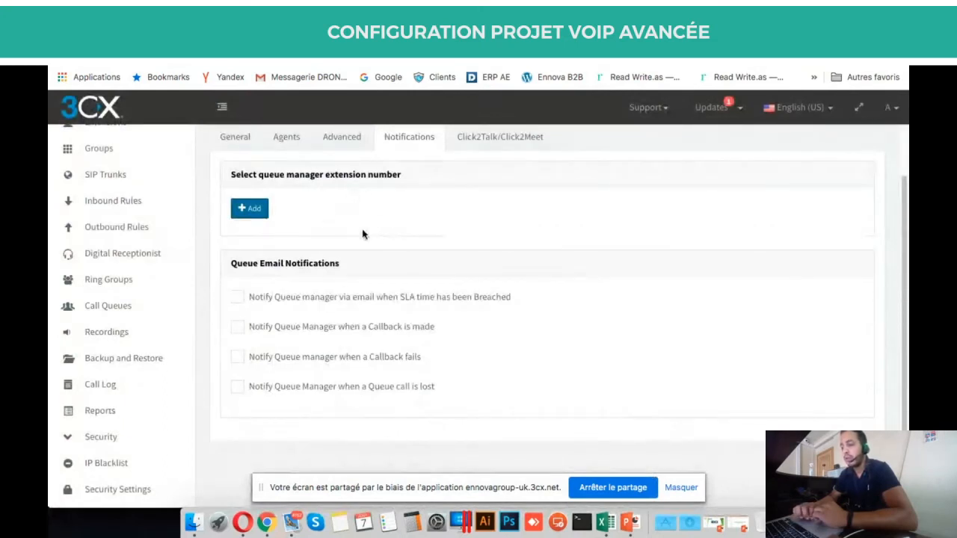
Review the Queue Email Notifications section, leaving every email alert unchecked.
triple_click(282, 267)
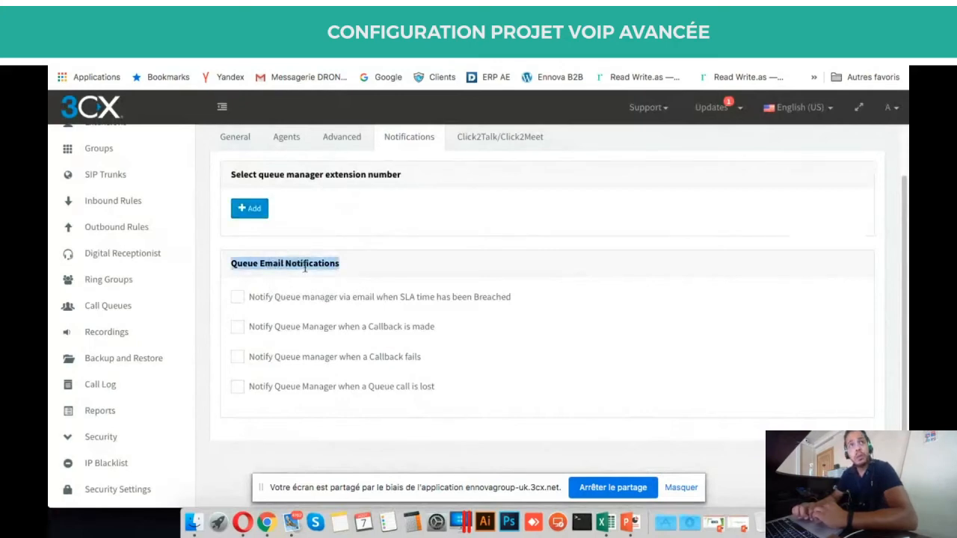
scroll(386, 305, up, 2)
scroll(432, 327, down, 3)
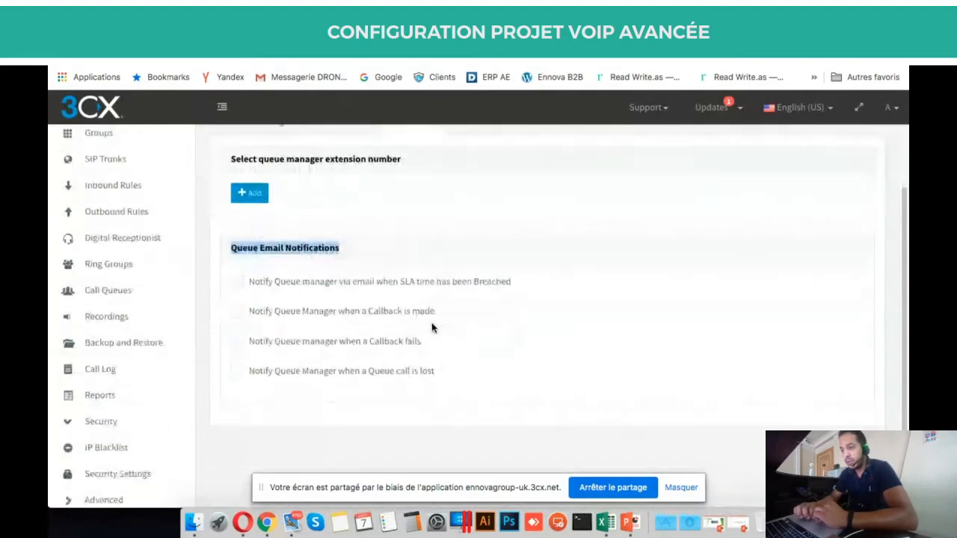
scroll(432, 327, down, 2)
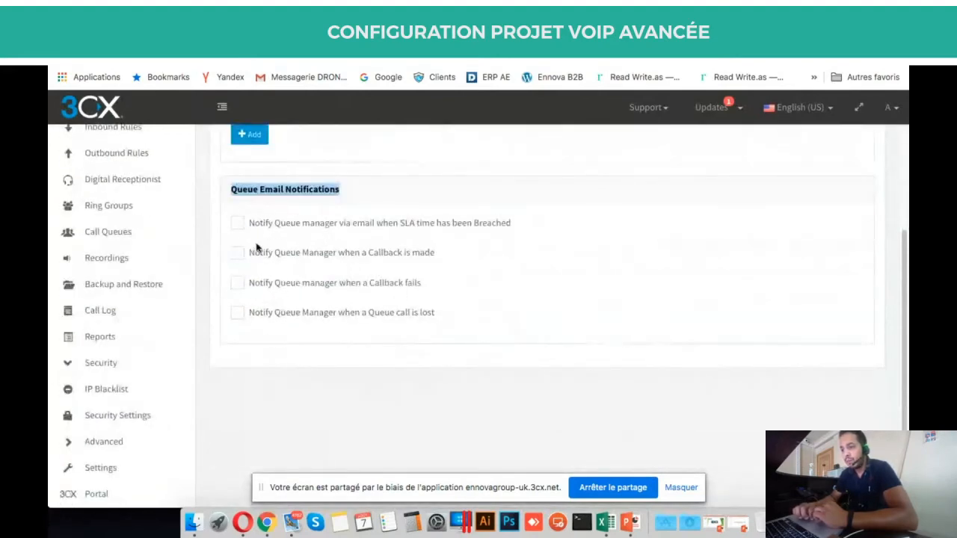
scroll(314, 284, up, 3)
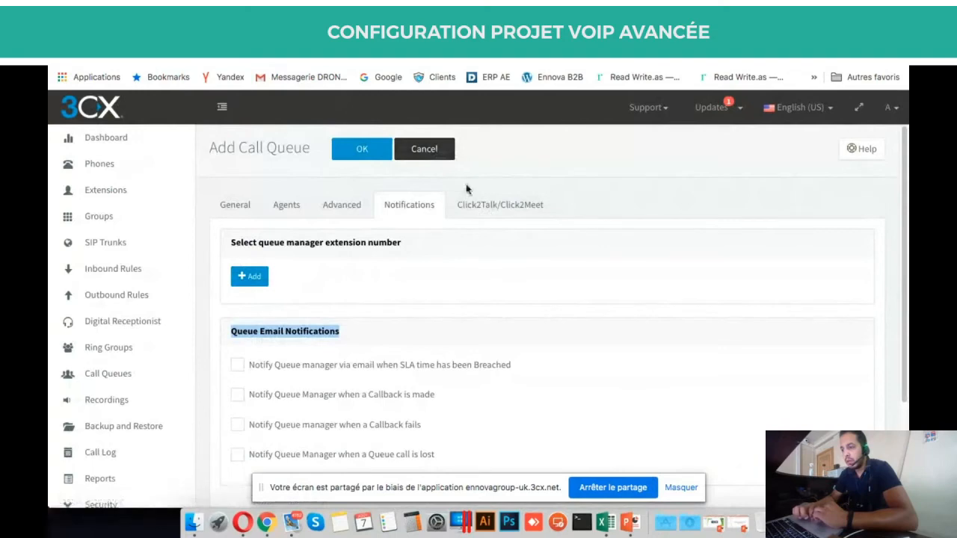
Review the Click2Talk/Click2Meet settings, then discard the Test4 queue without saving.
click(472, 204)
scroll(495, 244, down, 2)
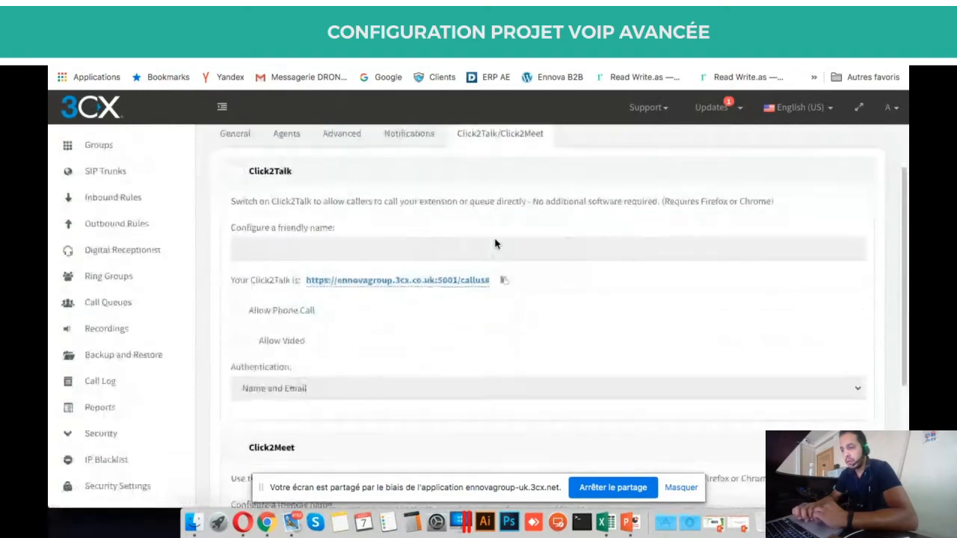
scroll(495, 244, down, 5)
scroll(495, 244, up, 3)
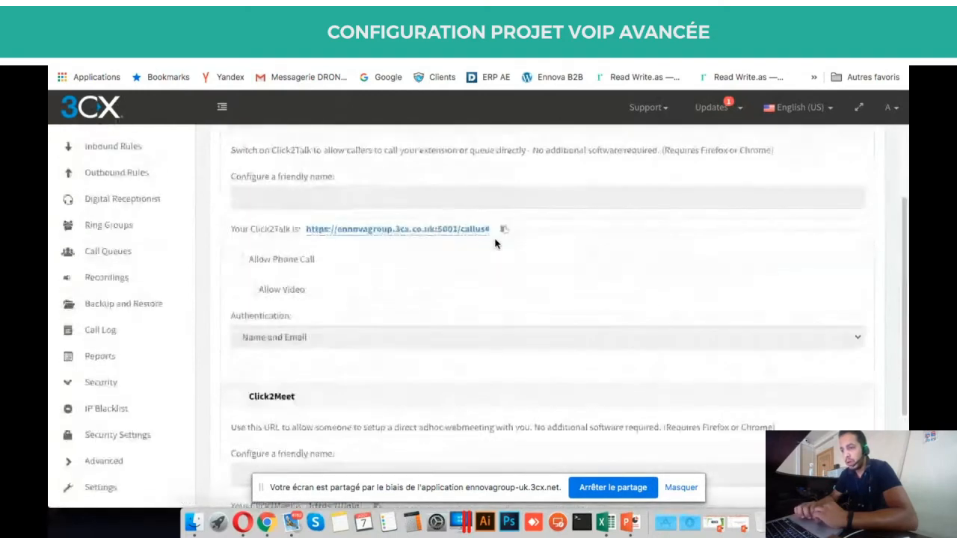
scroll(495, 244, up, 3)
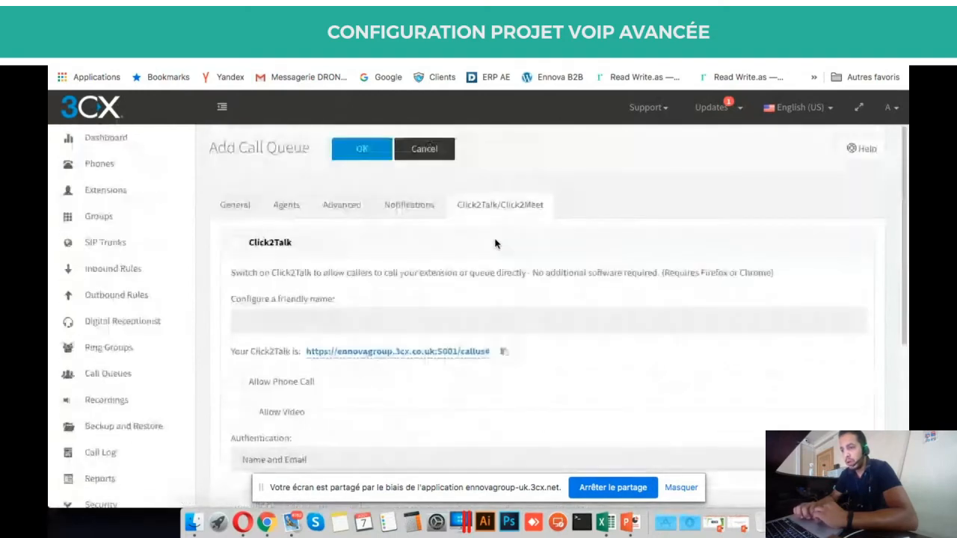
click(433, 151)
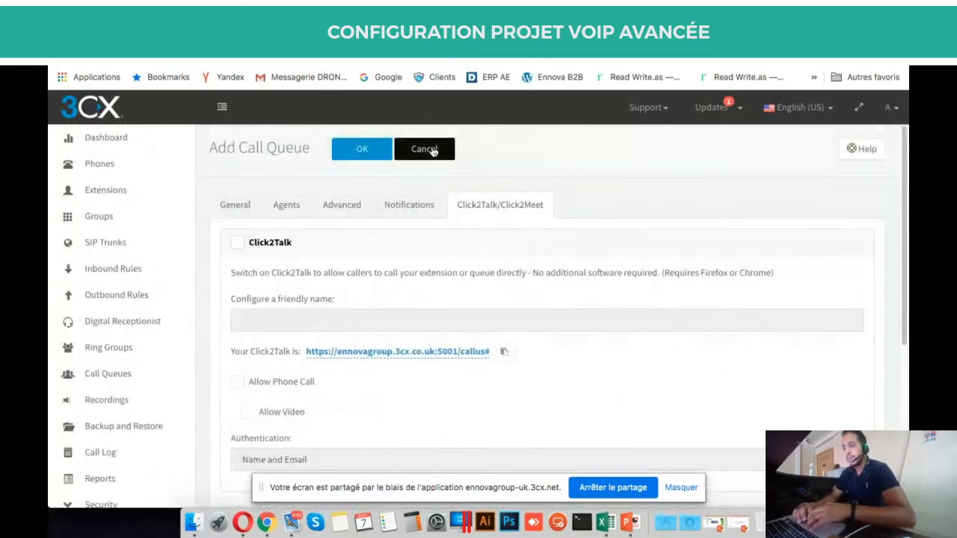
In PowerPoint, highlight the agenda's Configuring Inbound Routing topic, then return to the 3CX console.
click(630, 530)
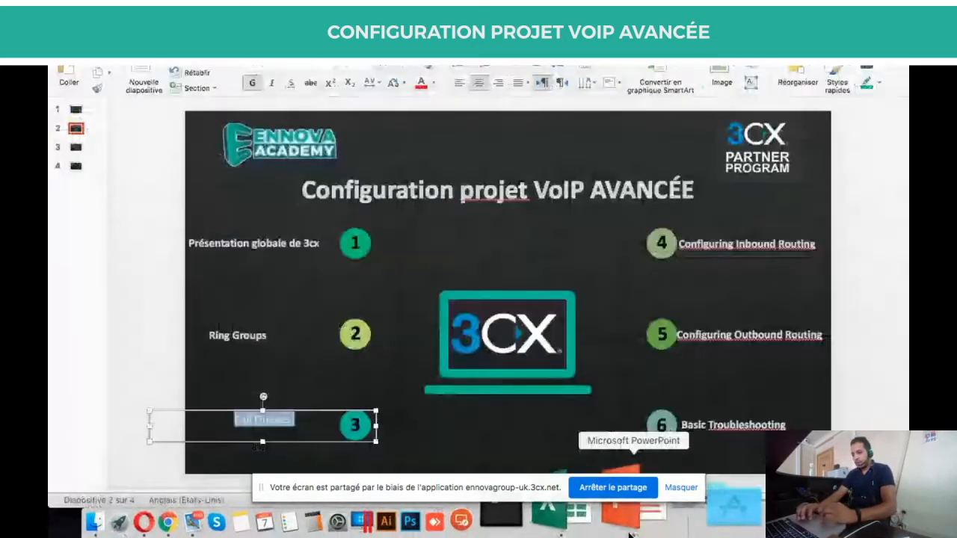
click(734, 248)
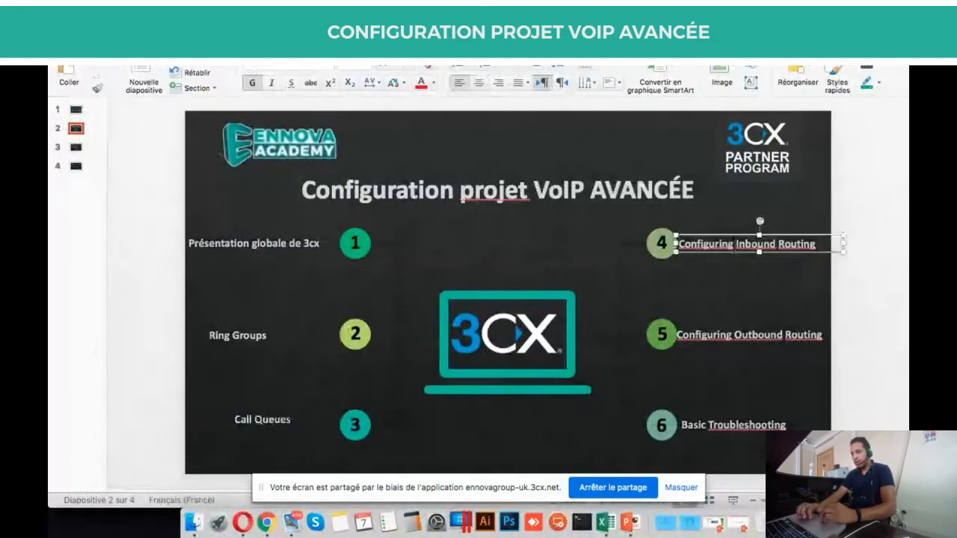
triple_click(734, 246)
click(786, 291)
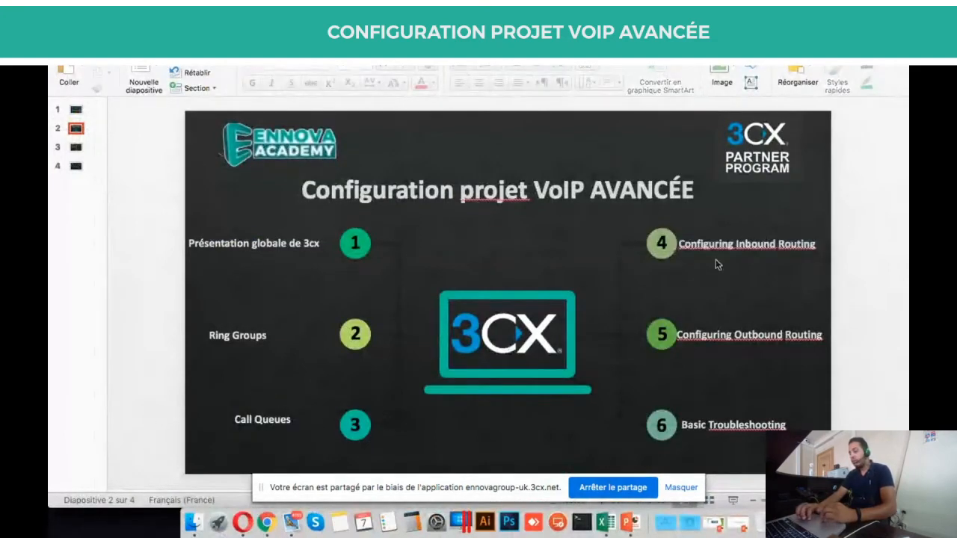
click(268, 512)
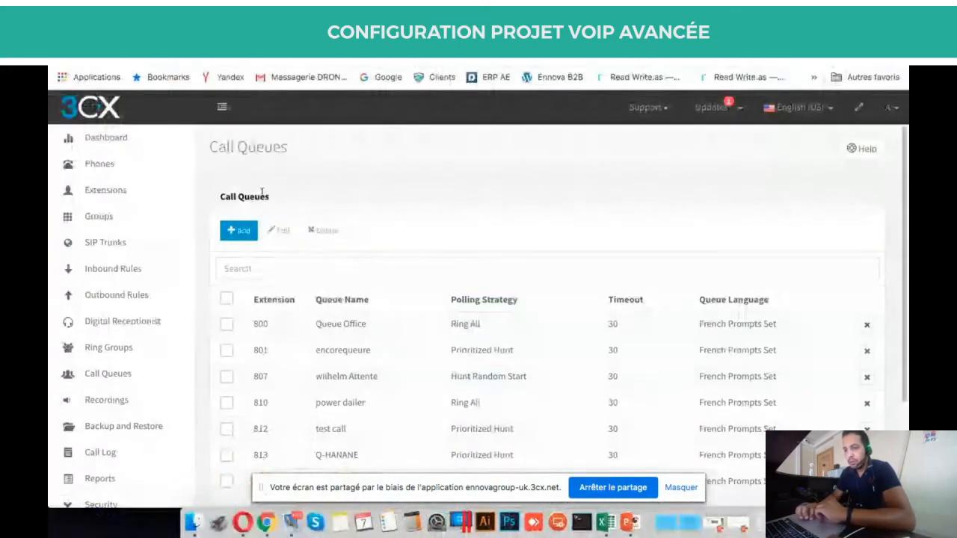
Go to Inbound Rules and start a new DID rule, which defaults to extension 000.
click(137, 272)
scroll(333, 316, down, 2)
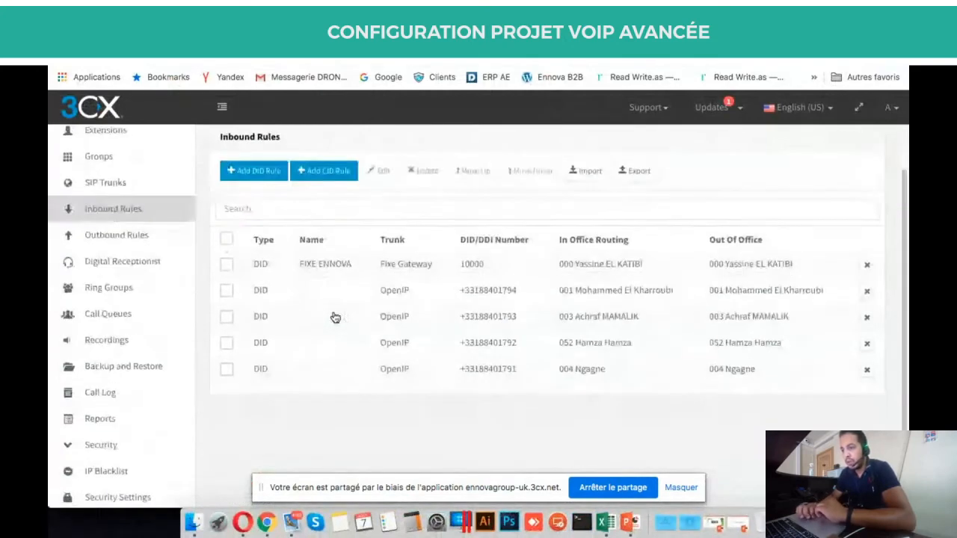
scroll(324, 266, up, 2)
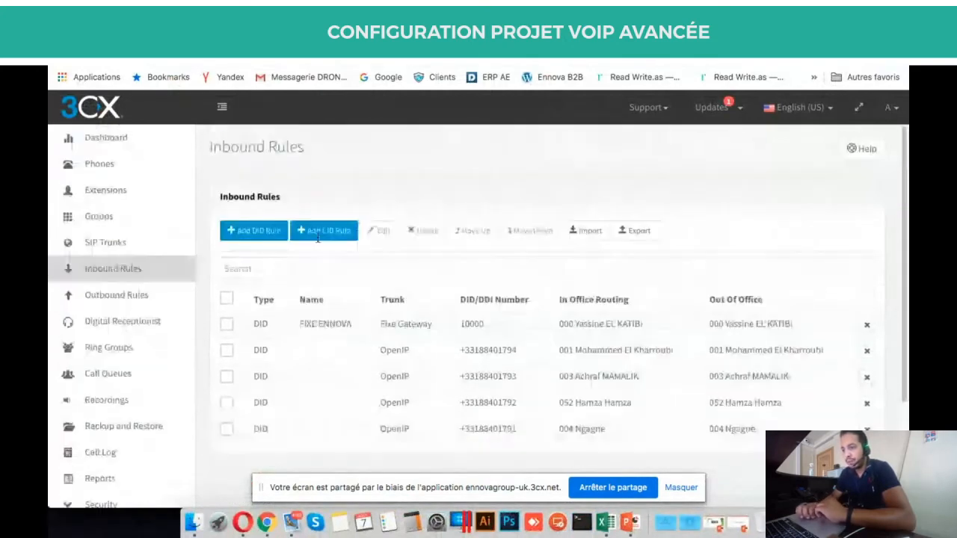
click(266, 236)
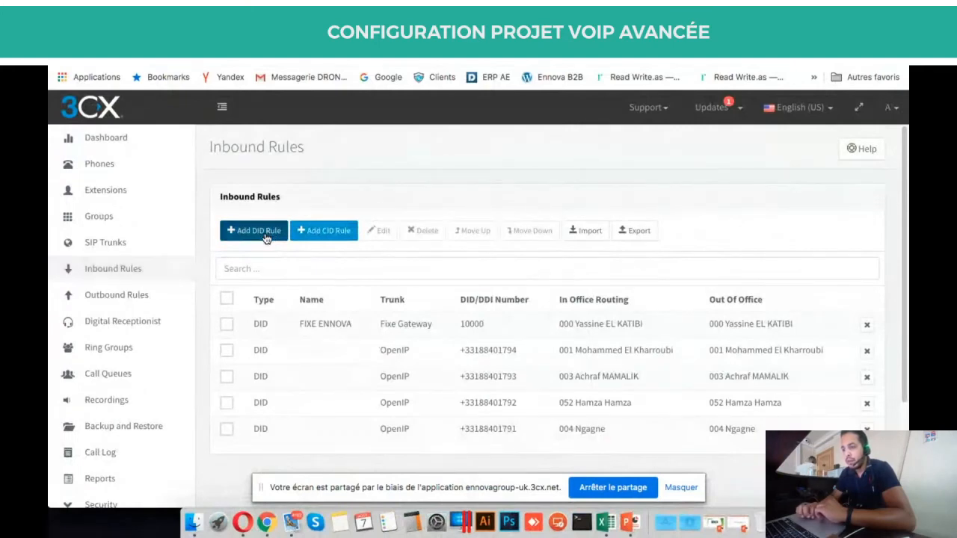
scroll(494, 280, down, 2)
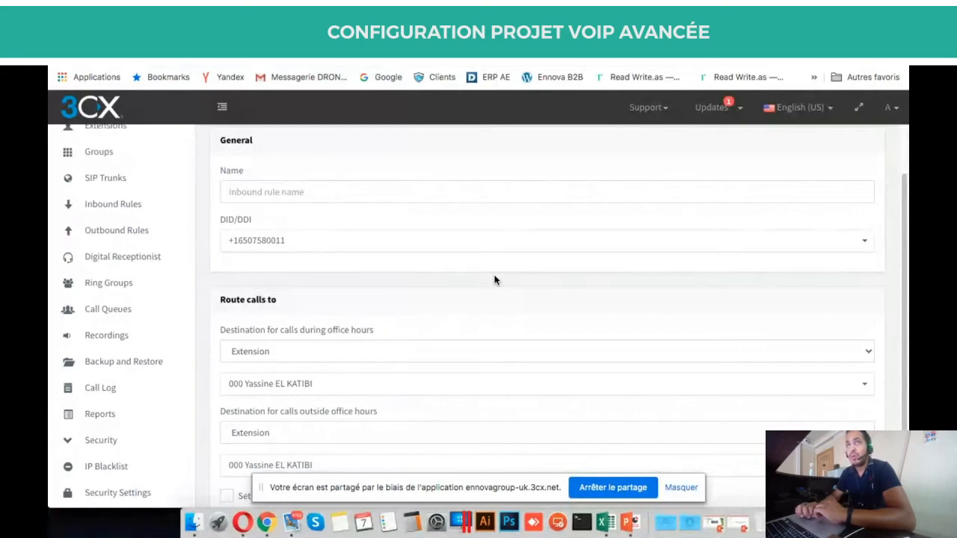
click(378, 191)
text(Test)
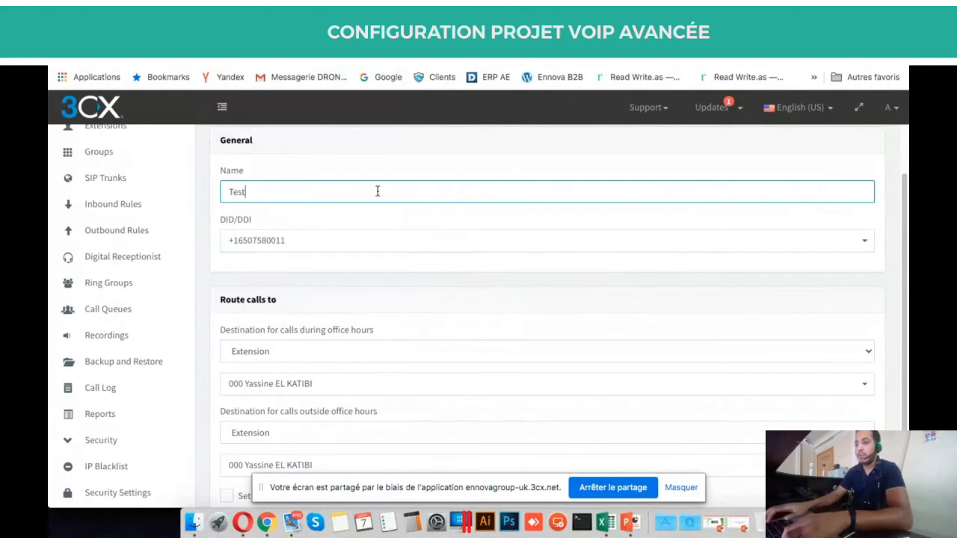
click(616, 251)
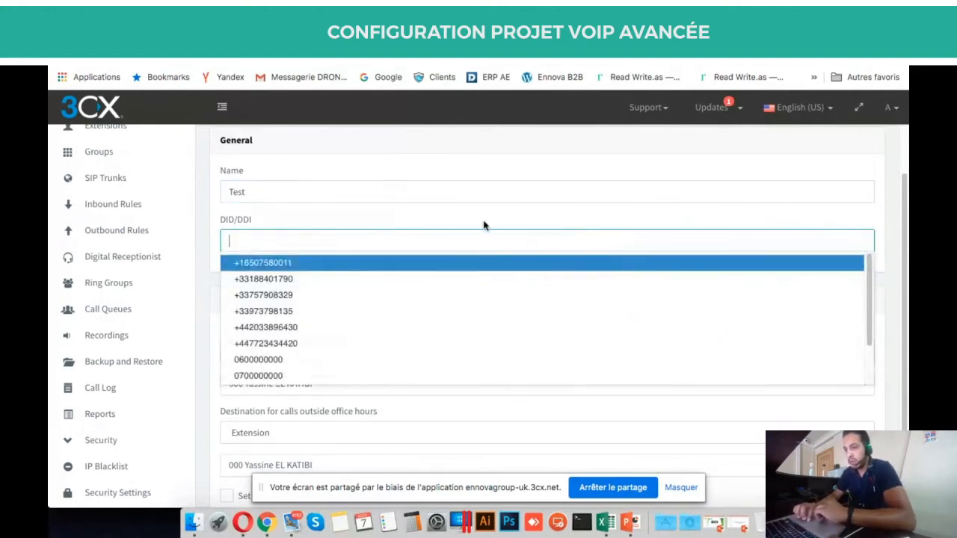
scroll(417, 227, up, 2)
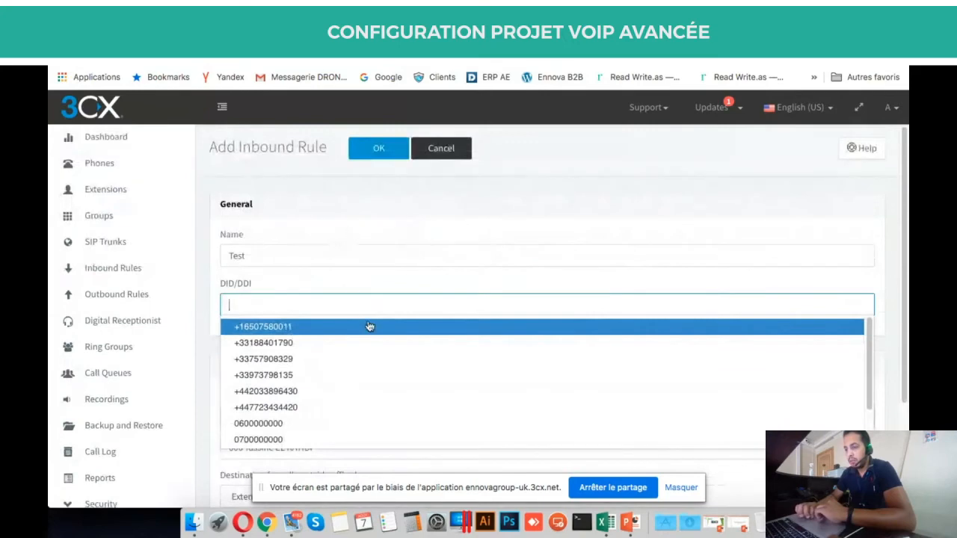
scroll(370, 327, down, 1)
scroll(369, 327, up, 1)
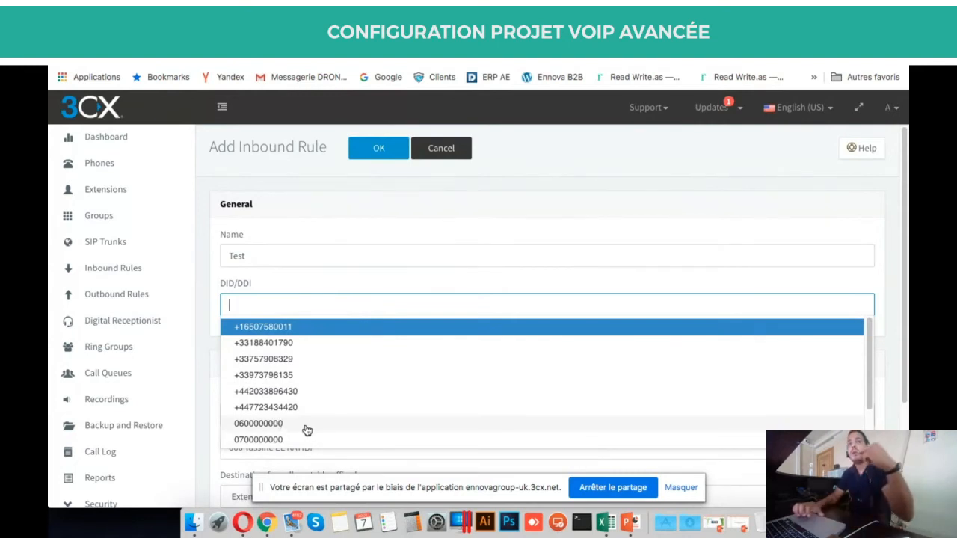
click(330, 286)
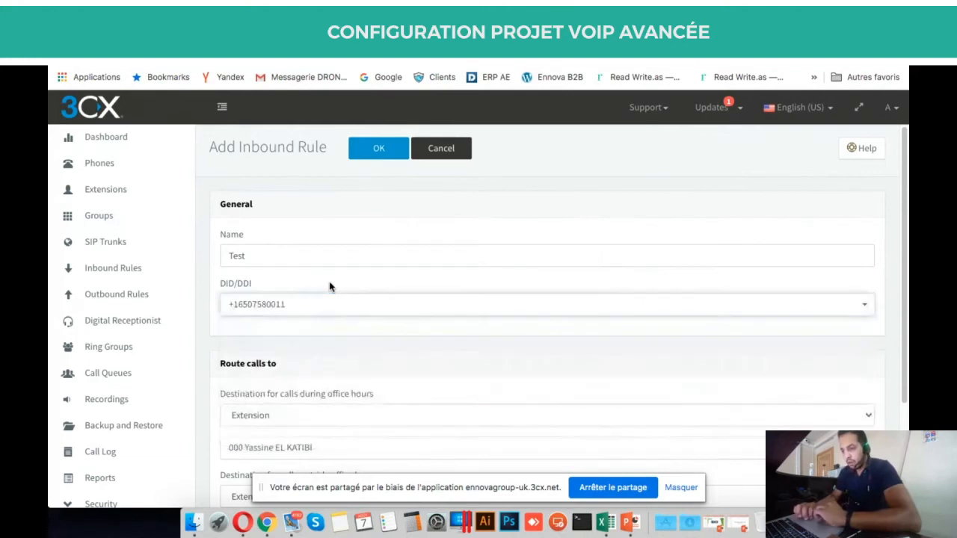
scroll(330, 286, down, 3)
scroll(330, 286, down, 1)
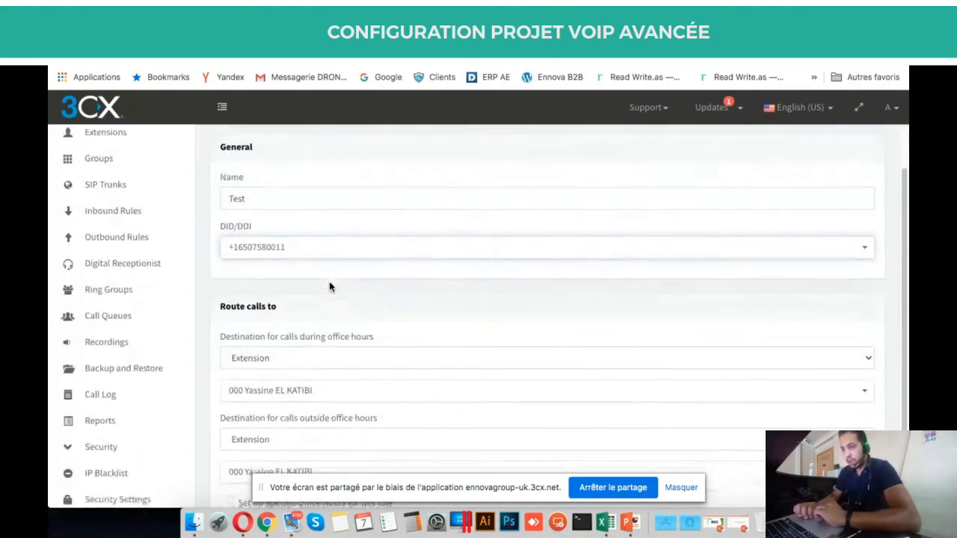
scroll(329, 284, up, 2)
scroll(329, 284, down, 4)
scroll(325, 314, up, 2)
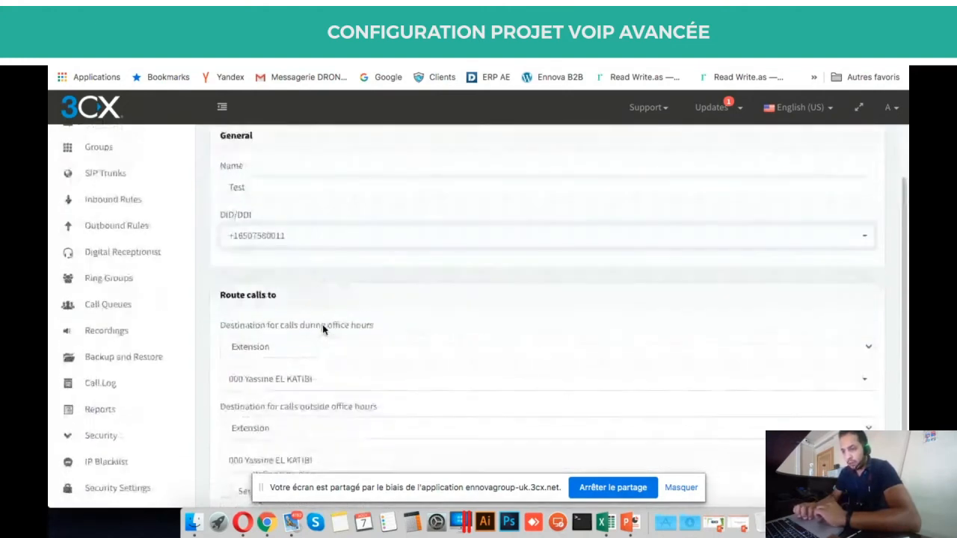
scroll(323, 329, up, 2)
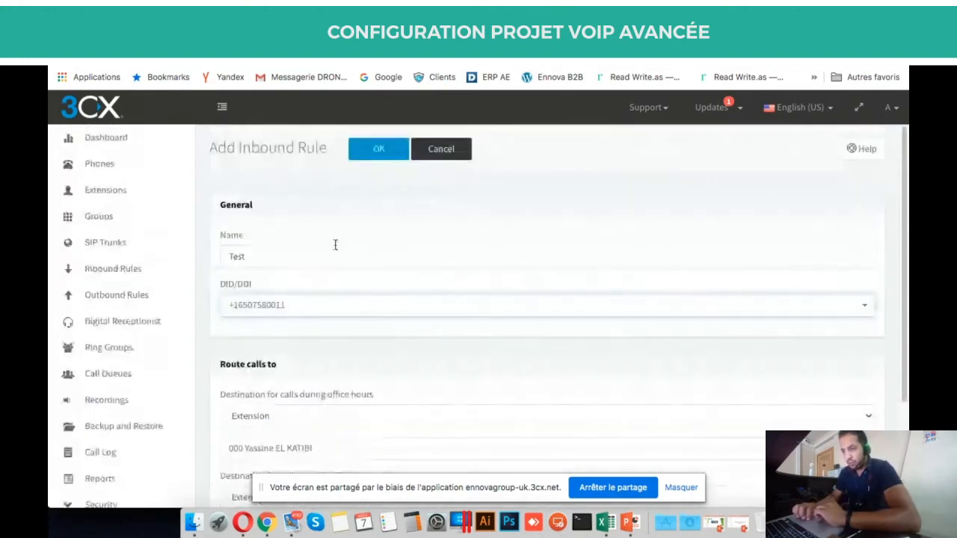
scroll(298, 176, down, 4)
click(282, 168)
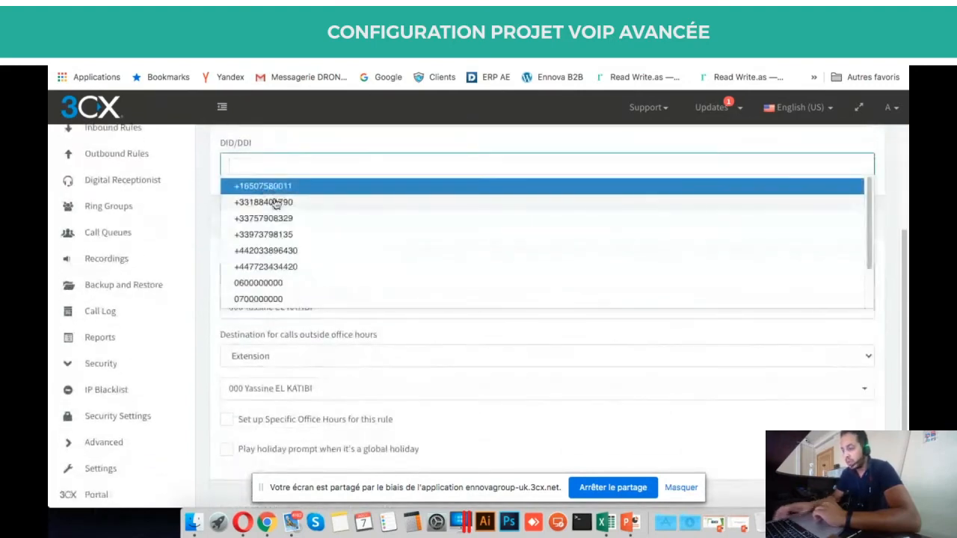
key(Escape)
click(303, 164)
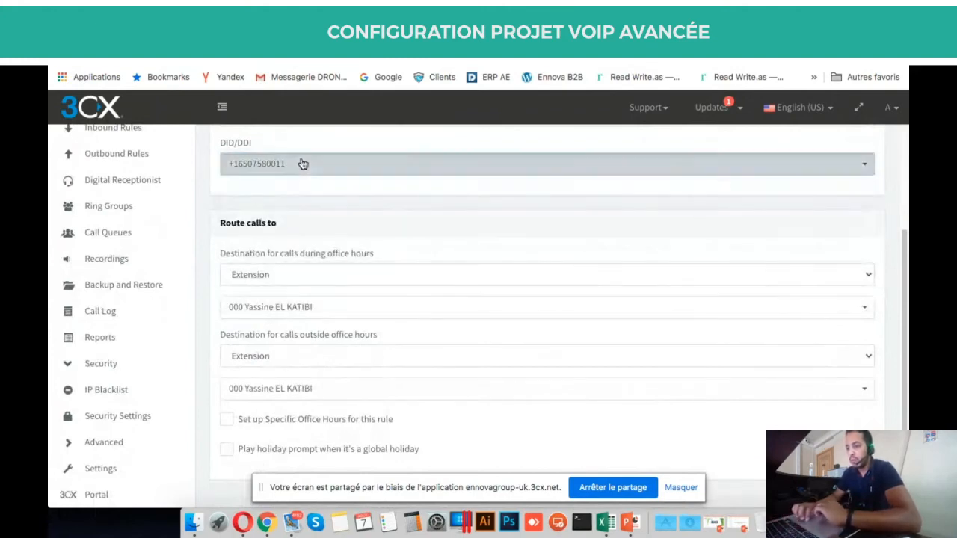
scroll(292, 276, down, 3)
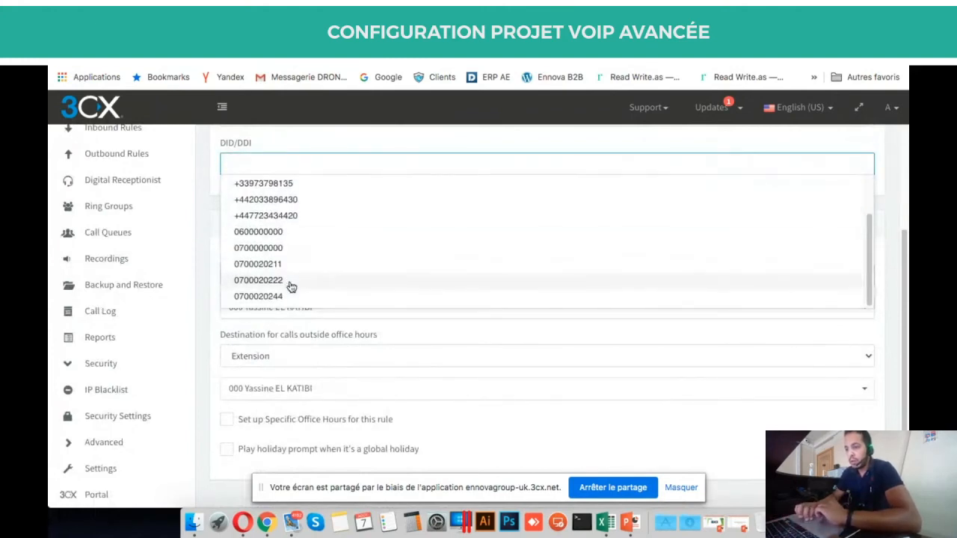
scroll(291, 286, up, 4)
click(620, 171)
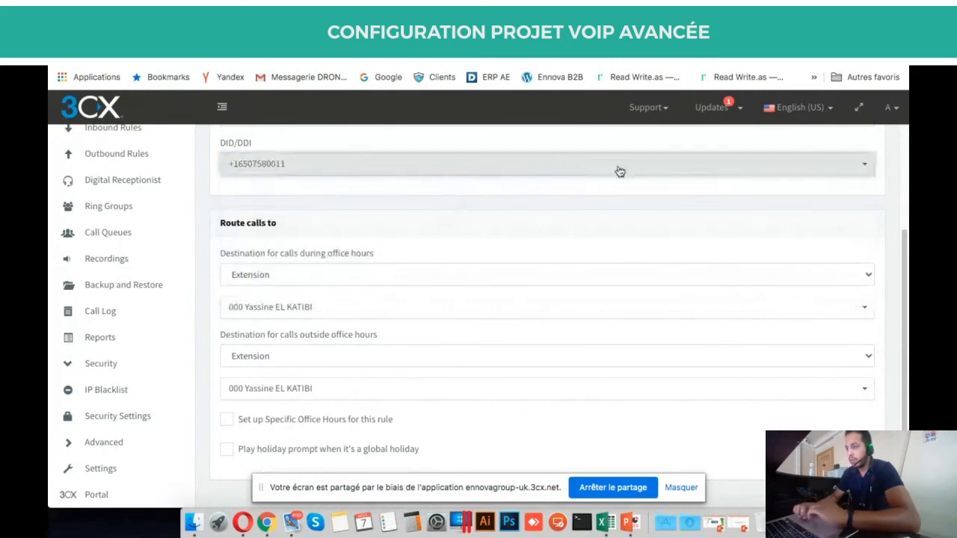
scroll(663, 207, up, 2)
scroll(662, 209, down, 1)
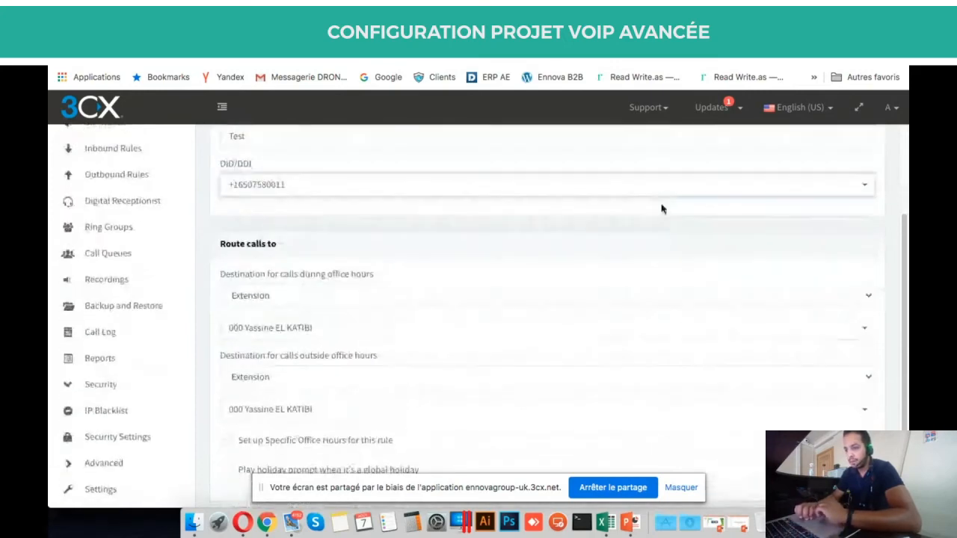
scroll(662, 208, down, 1)
click(321, 36)
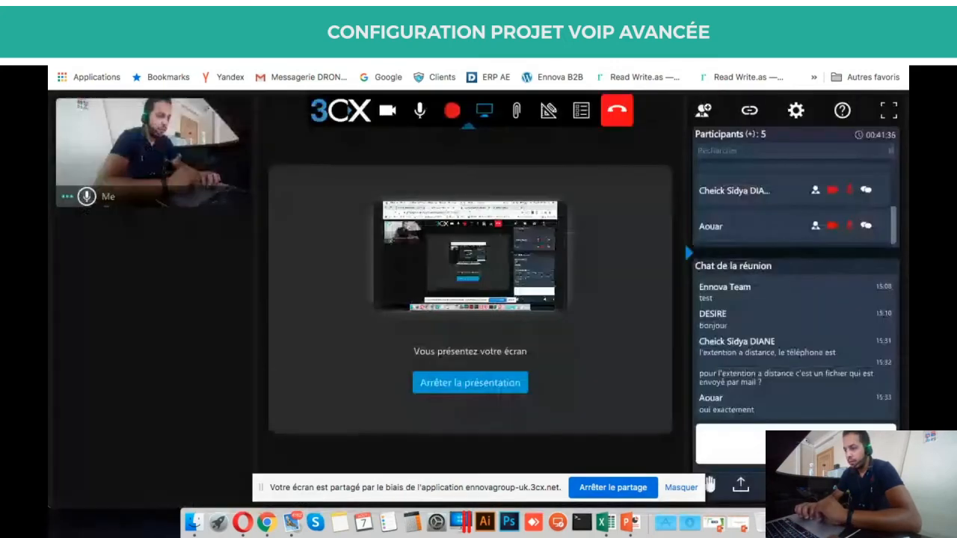
click(485, 34)
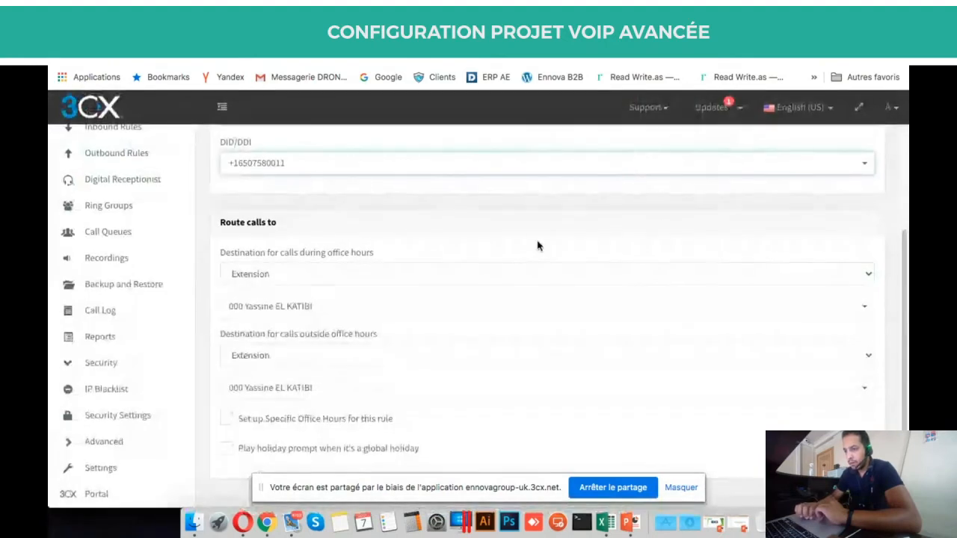
Keep Extension as the office-hours destination under Route calls to.
triple_click(250, 222)
scroll(306, 222, up, 2)
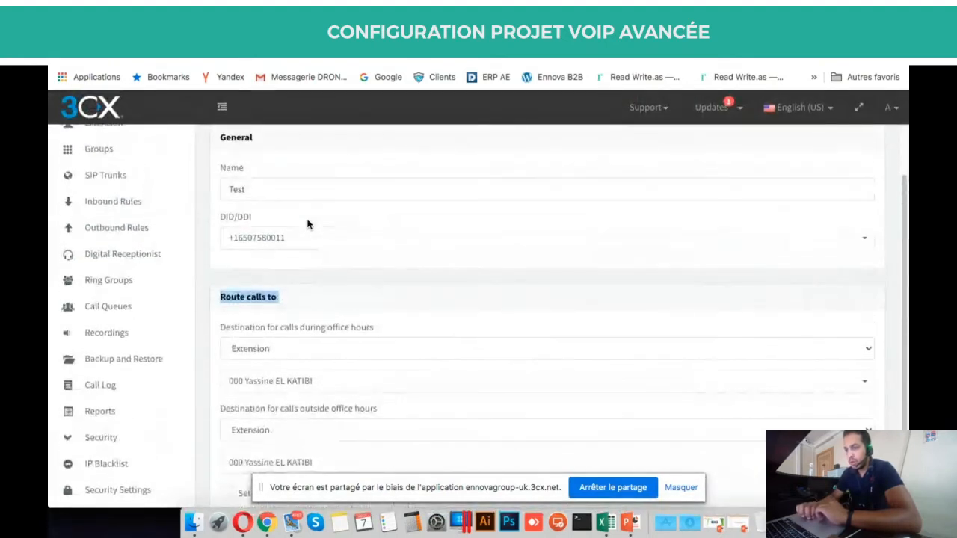
scroll(306, 222, down, 2)
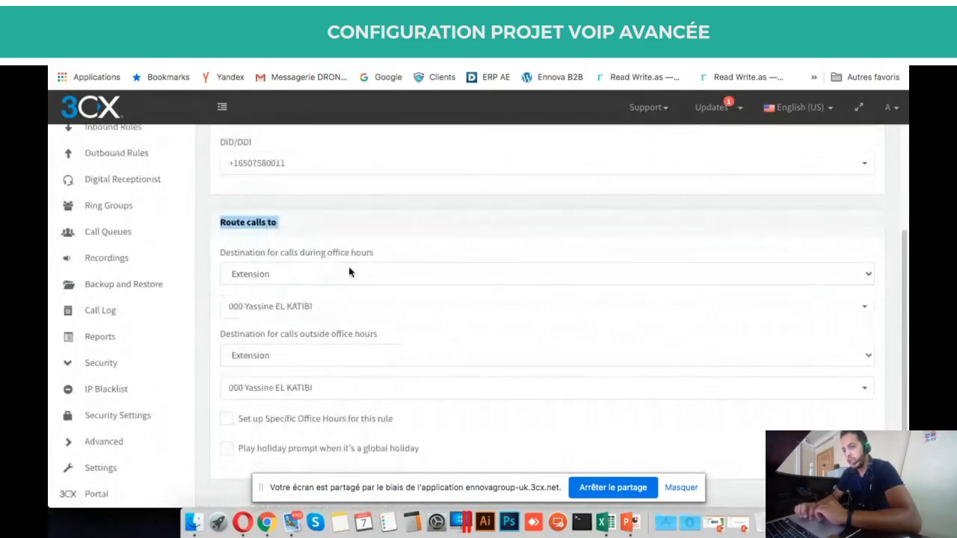
click(303, 241)
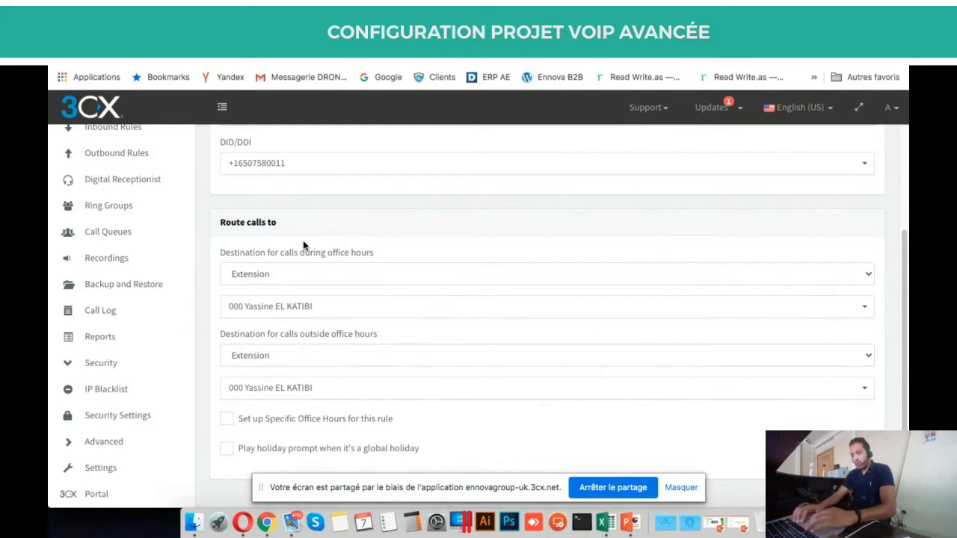
click(315, 276)
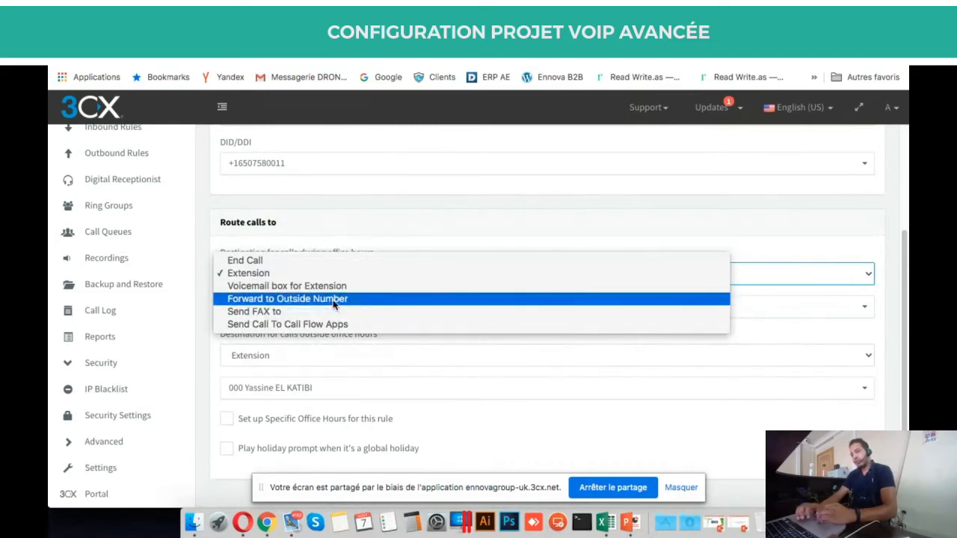
click(322, 272)
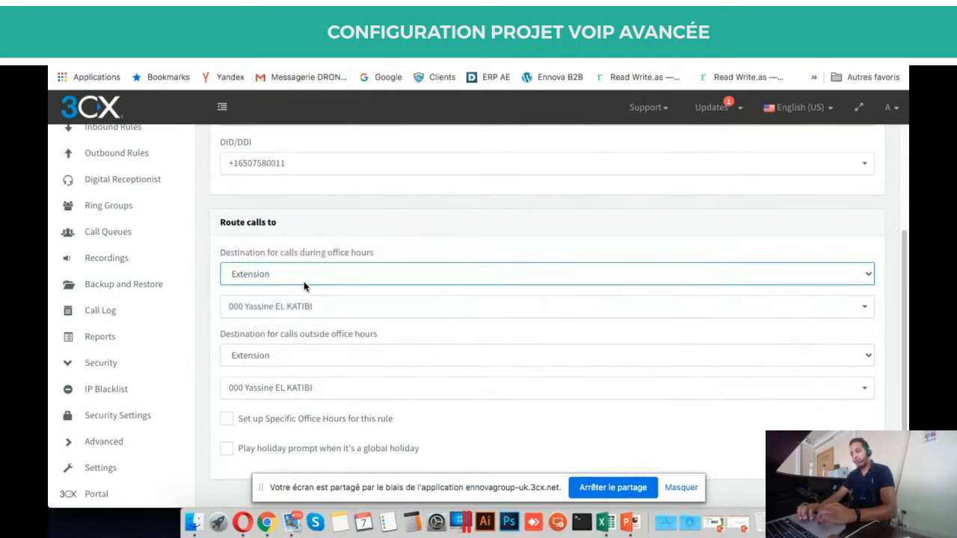
Browse the extension list but keep extension 000, then scroll through the rest of the form.
click(273, 306)
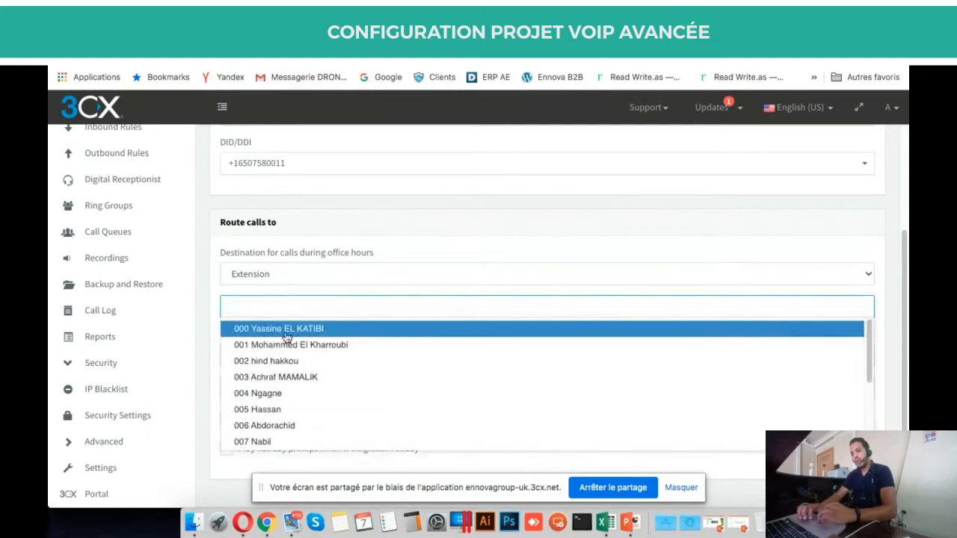
scroll(289, 338, down, 2)
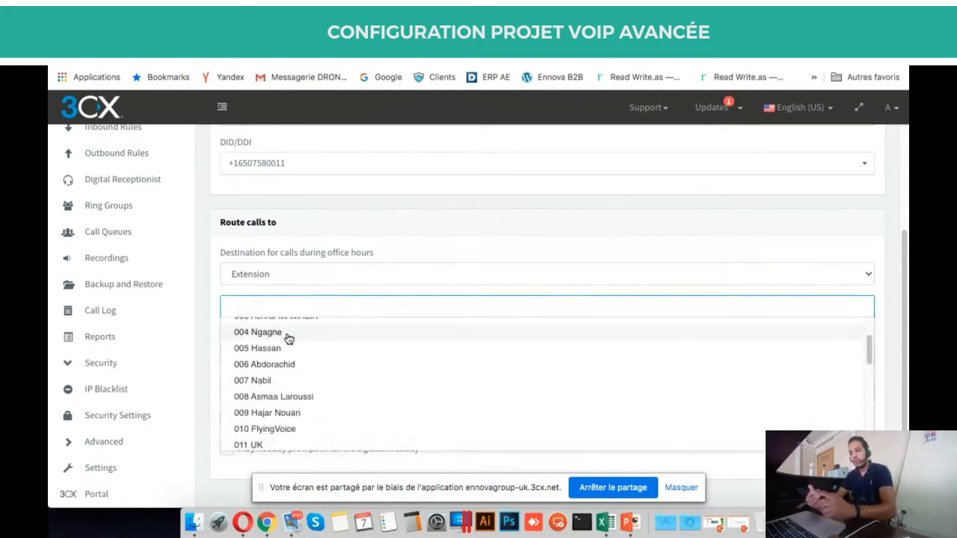
scroll(289, 339, down, 5)
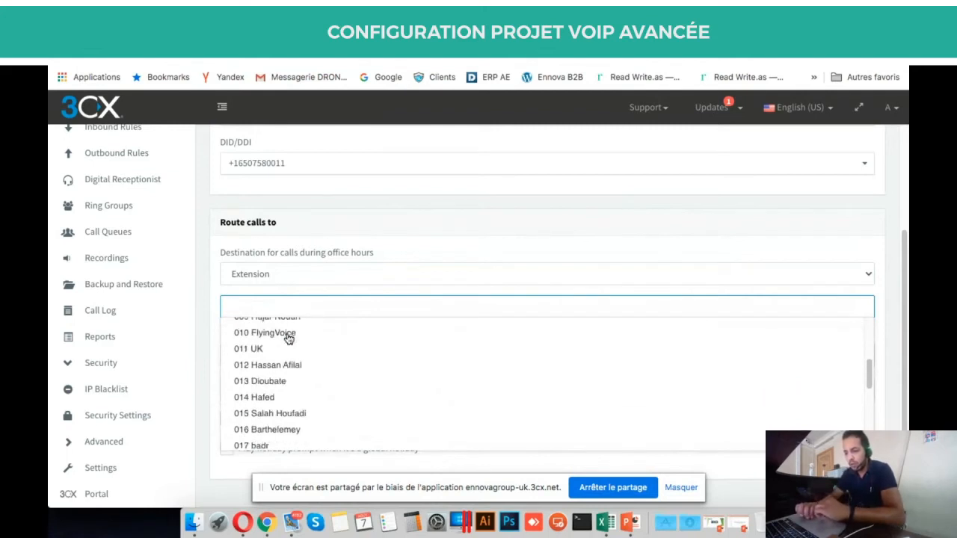
scroll(288, 339, down, 10)
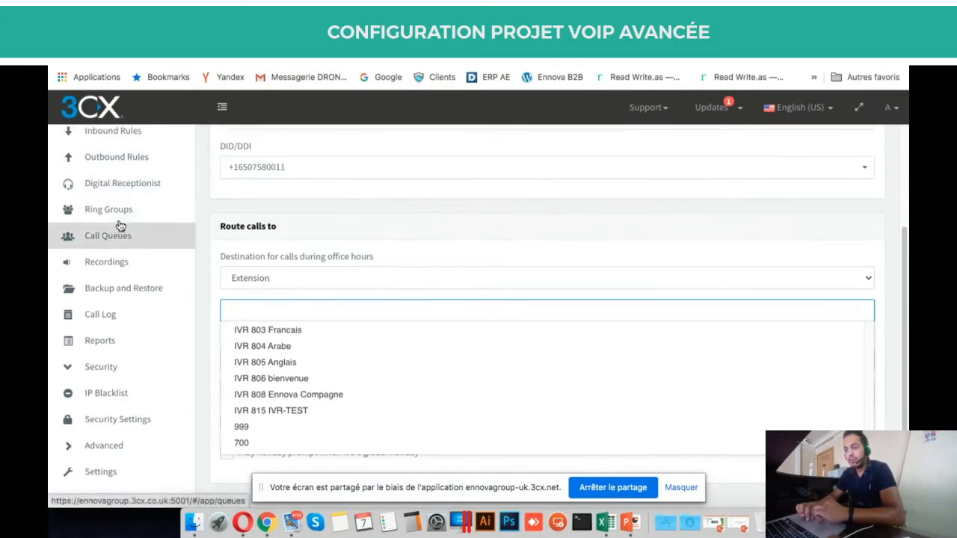
scroll(119, 222, up, 2)
scroll(117, 272, down, 2)
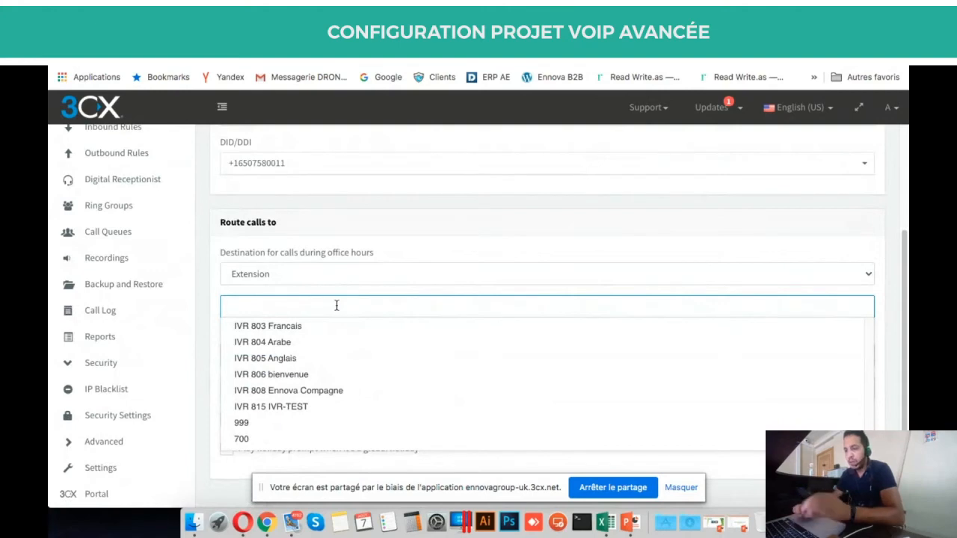
click(391, 248)
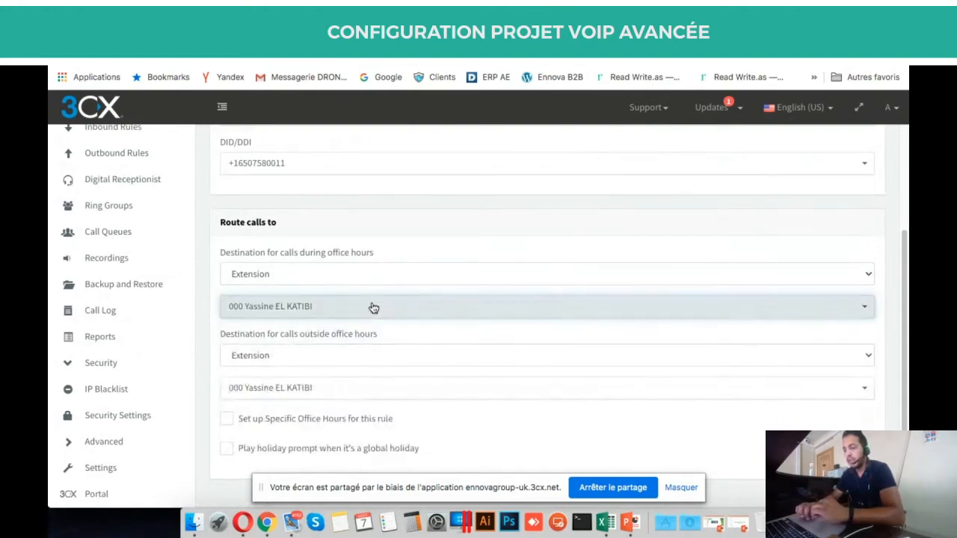
scroll(370, 307, up, 3)
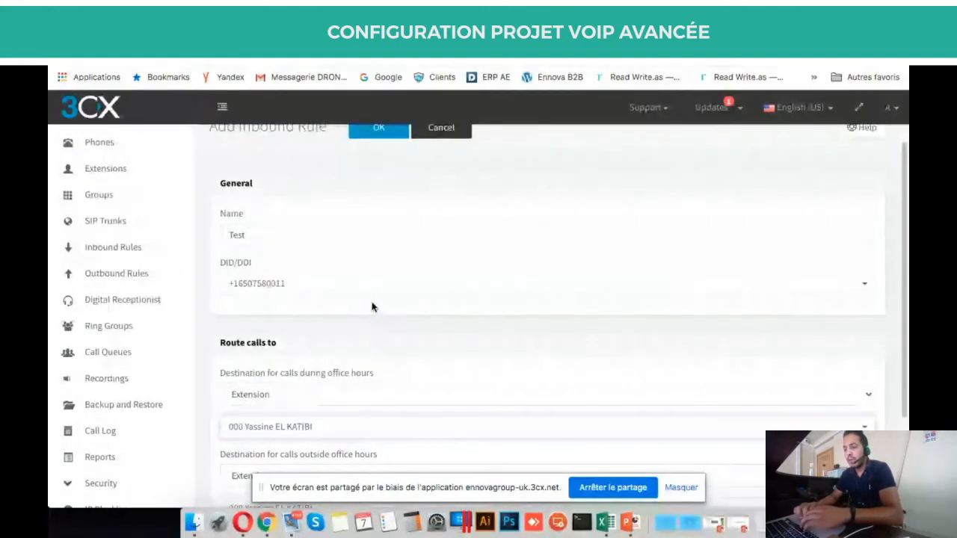
scroll(372, 306, down, 2)
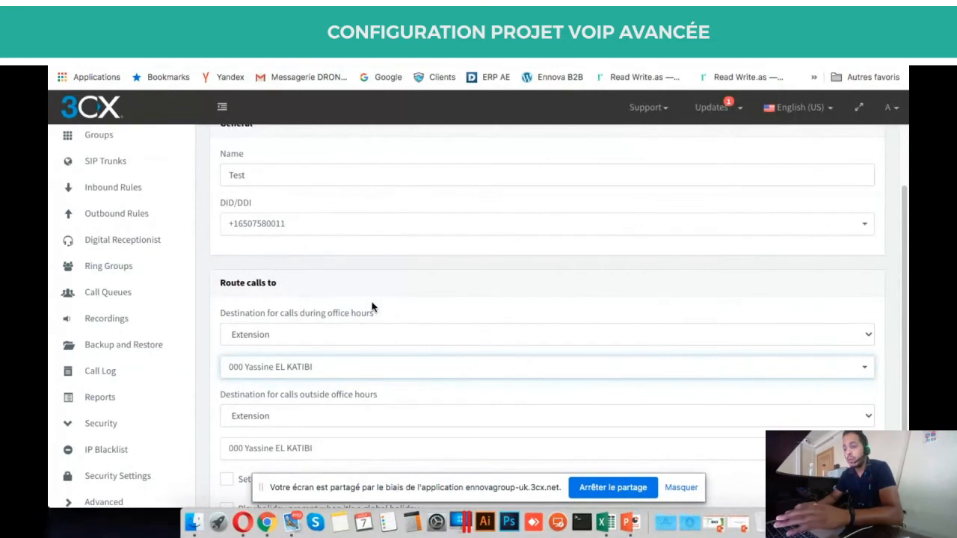
scroll(372, 302, up, 1)
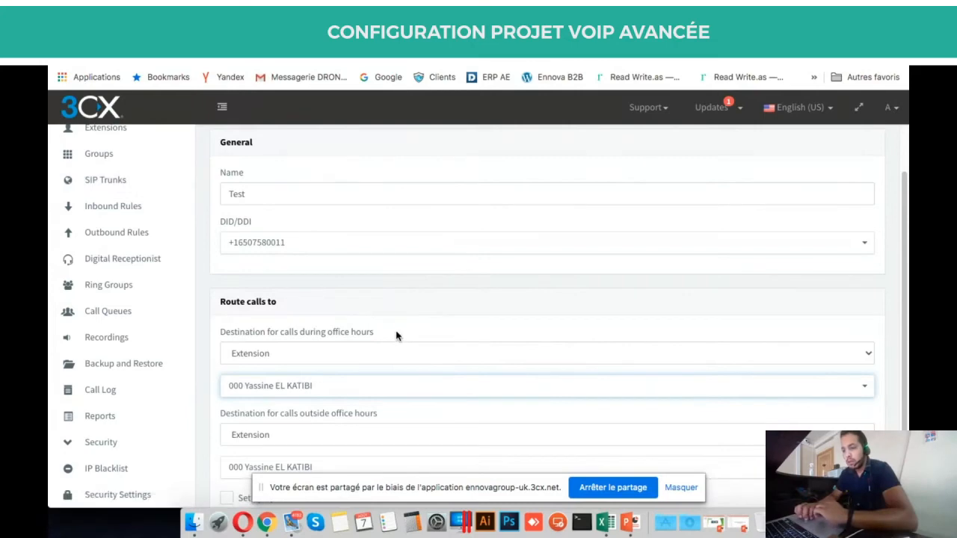
scroll(395, 336, down, 2)
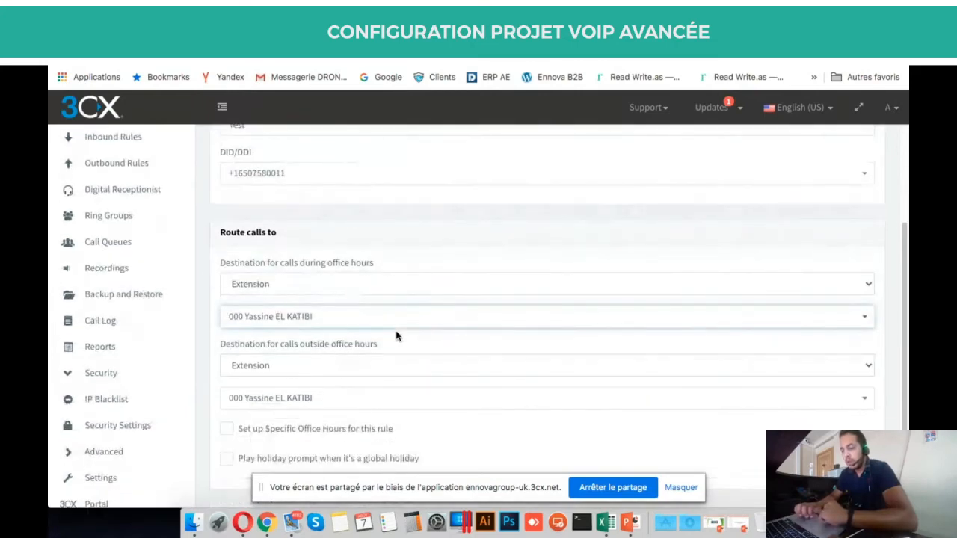
scroll(396, 336, up, 3)
scroll(396, 336, down, 3)
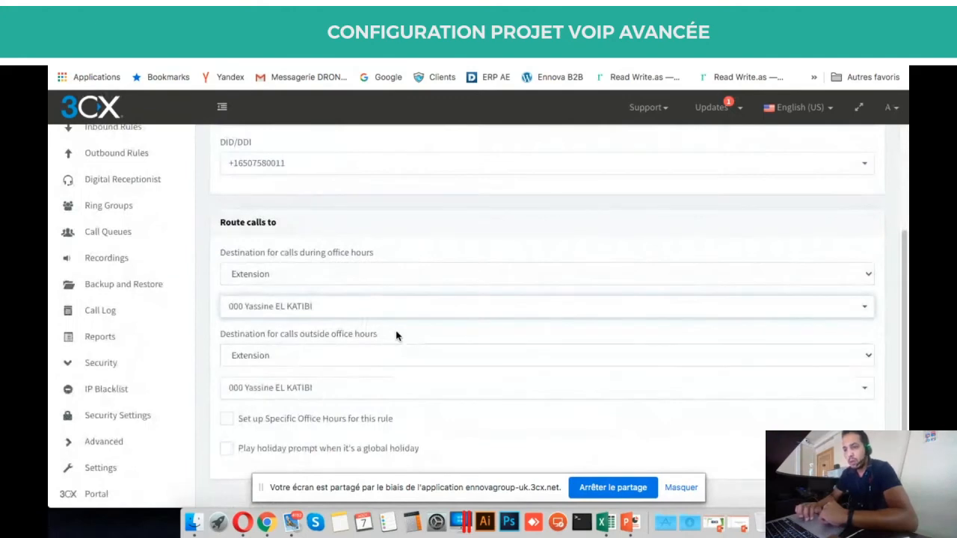
scroll(397, 336, up, 1)
scroll(397, 336, down, 1)
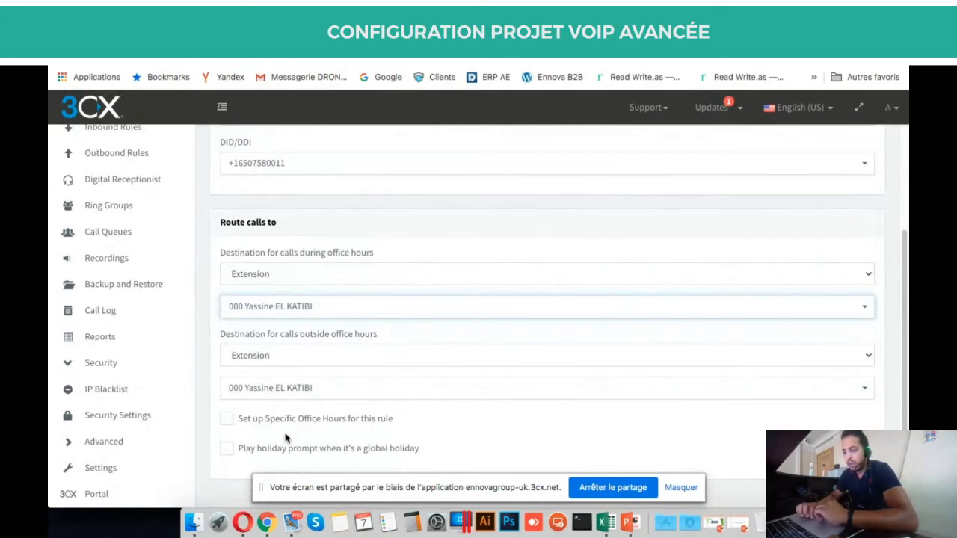
Turn on specific office hours for the Test rule and review the Office Hours section.
click(263, 421)
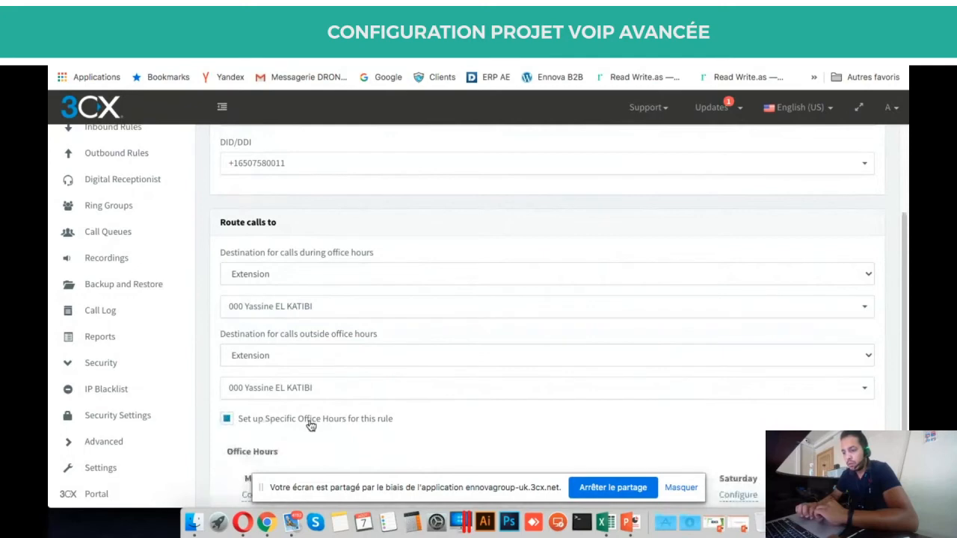
scroll(312, 425, down, 3)
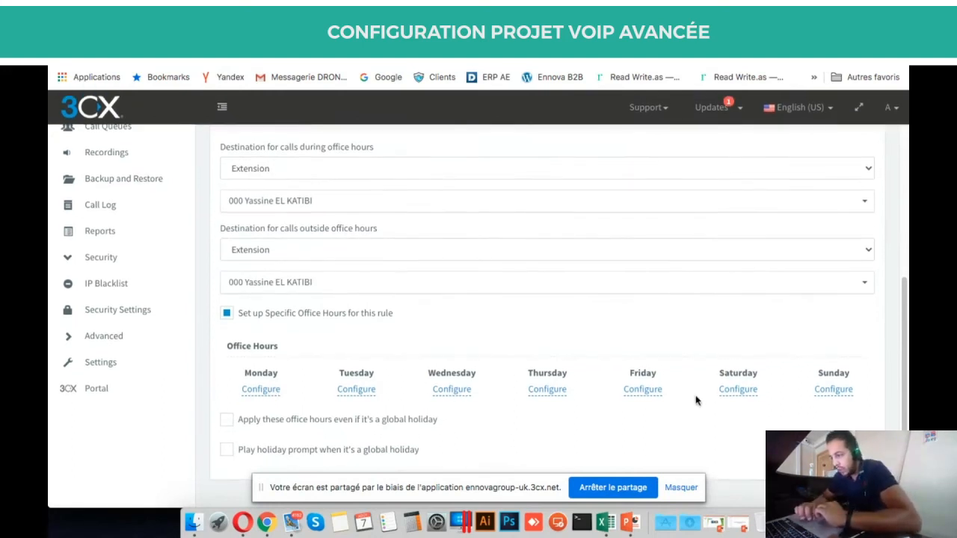
triple_click(246, 348)
click(302, 347)
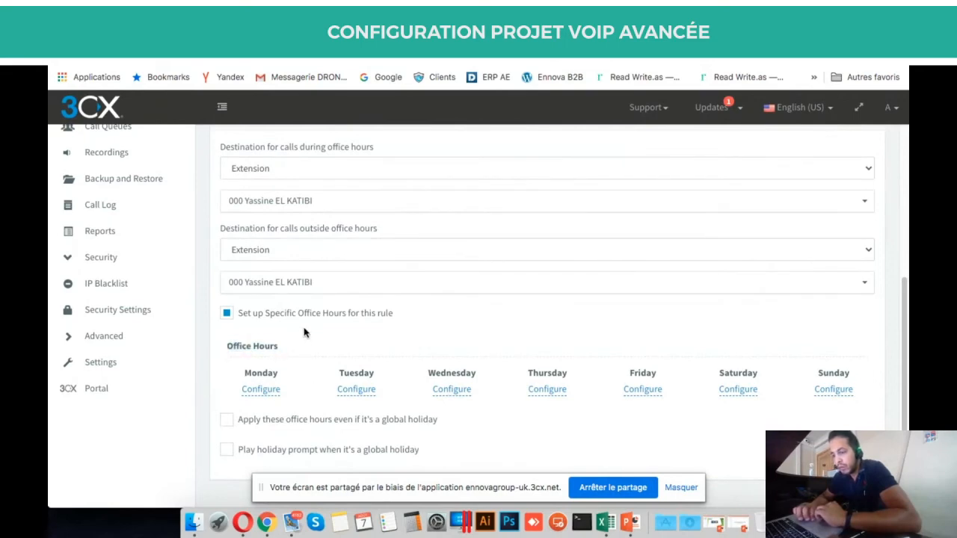
scroll(297, 346, up, 10)
scroll(296, 346, down, 10)
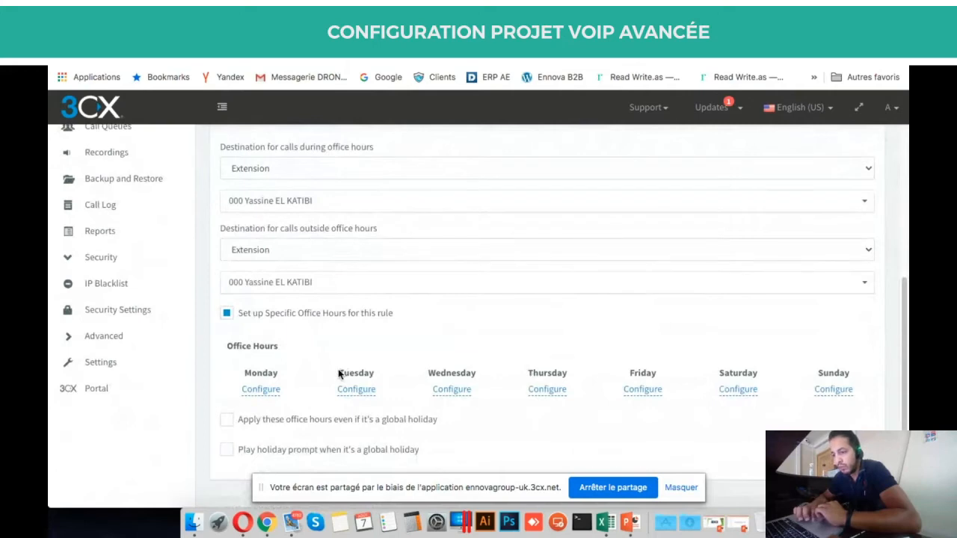
Toggle specific office hours off, on and off again, then discard the Test rule unsaved.
click(318, 320)
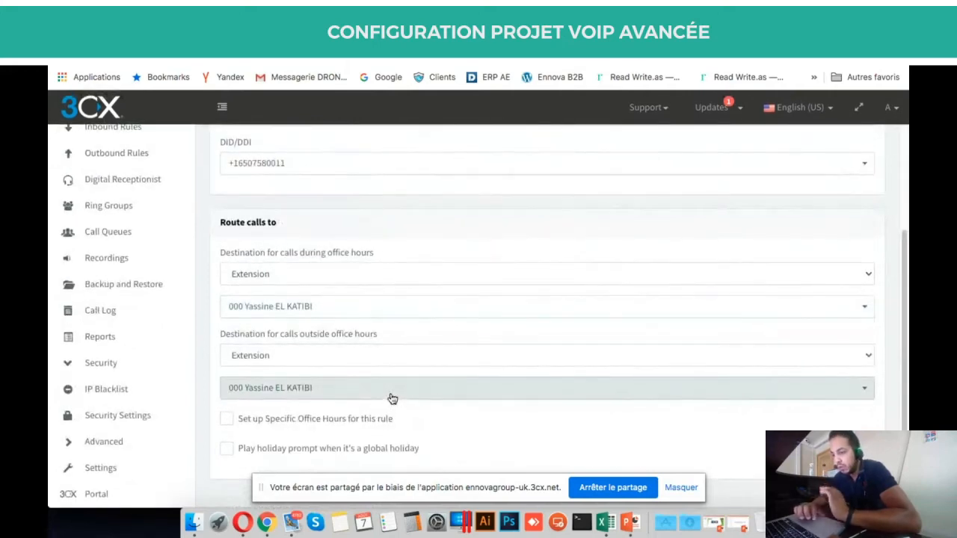
click(365, 419)
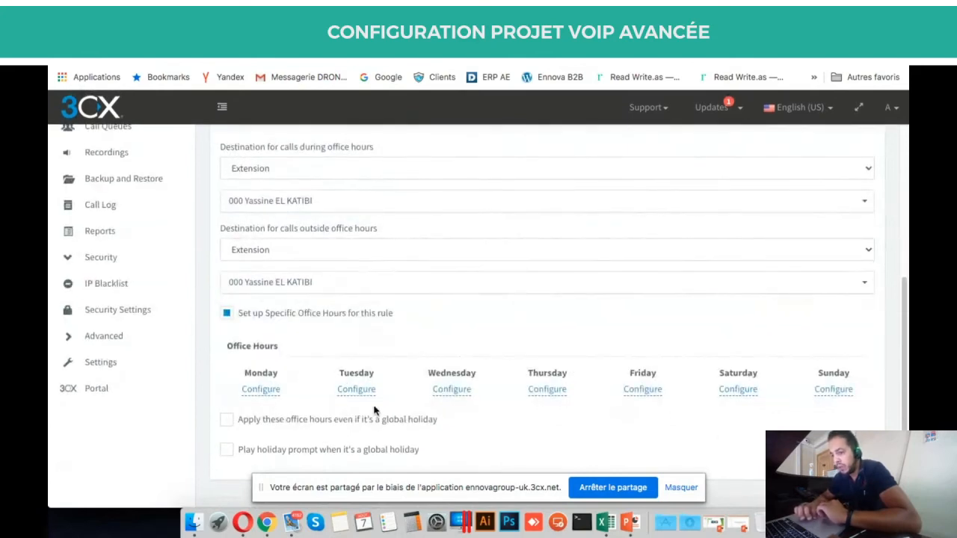
click(317, 319)
scroll(316, 317, up, 5)
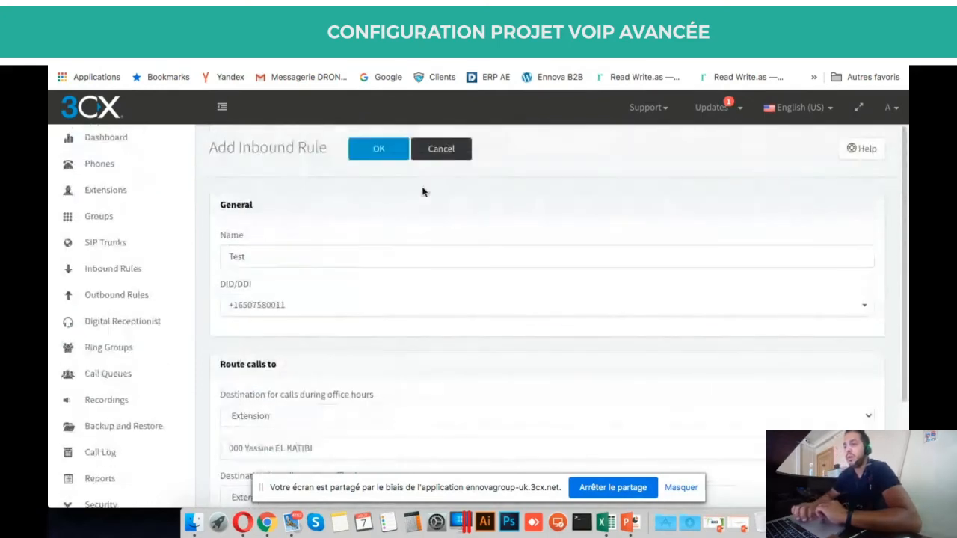
click(441, 151)
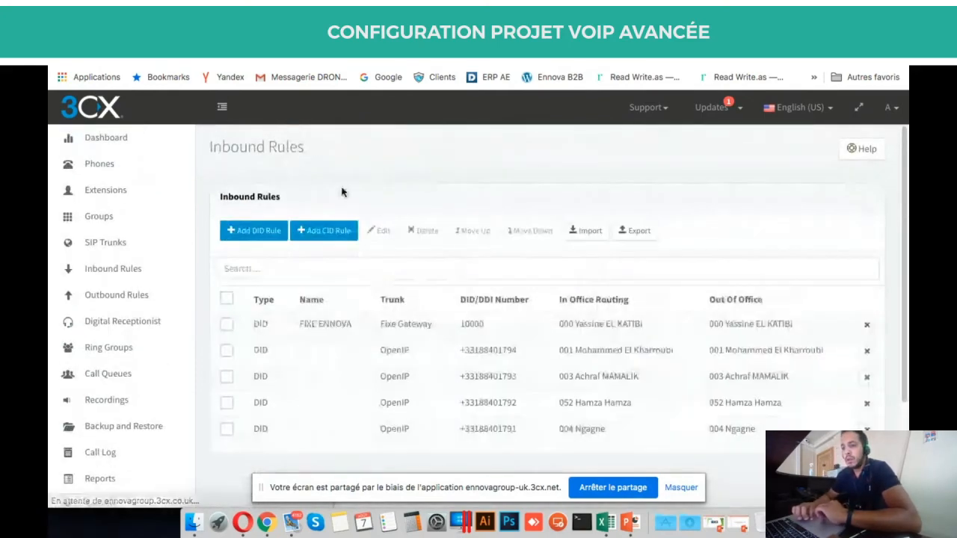
Go to Outbound Rules and start a new outbound rule.
click(169, 304)
scroll(428, 318, down, 3)
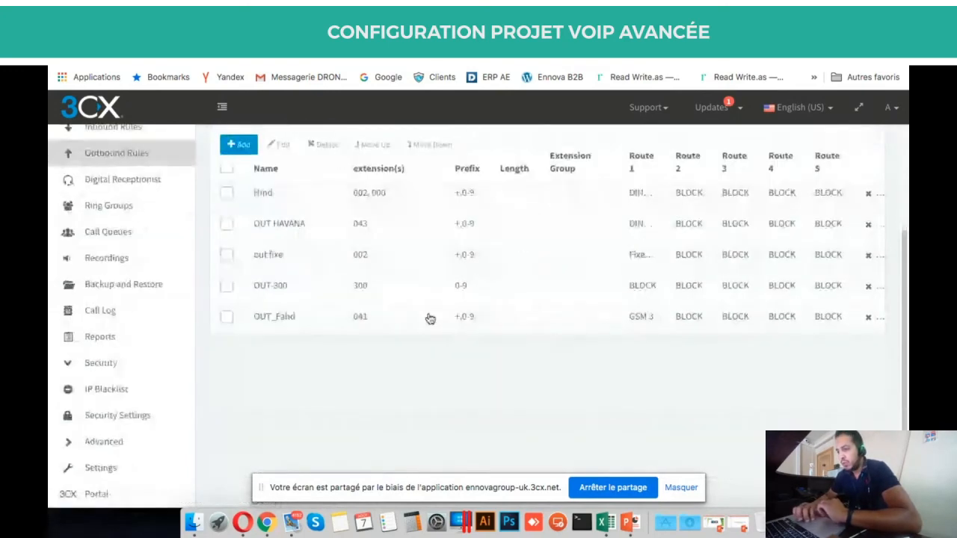
scroll(429, 318, up, 1)
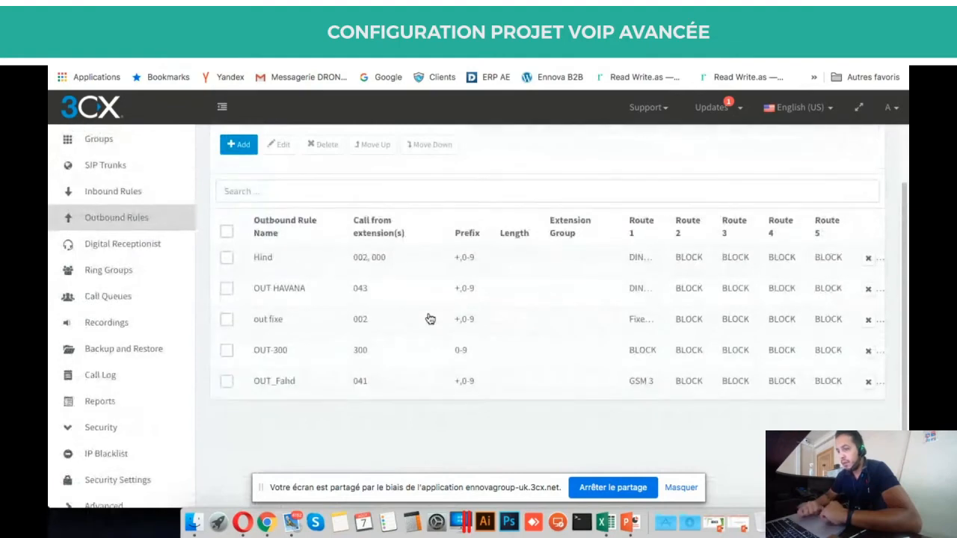
click(245, 147)
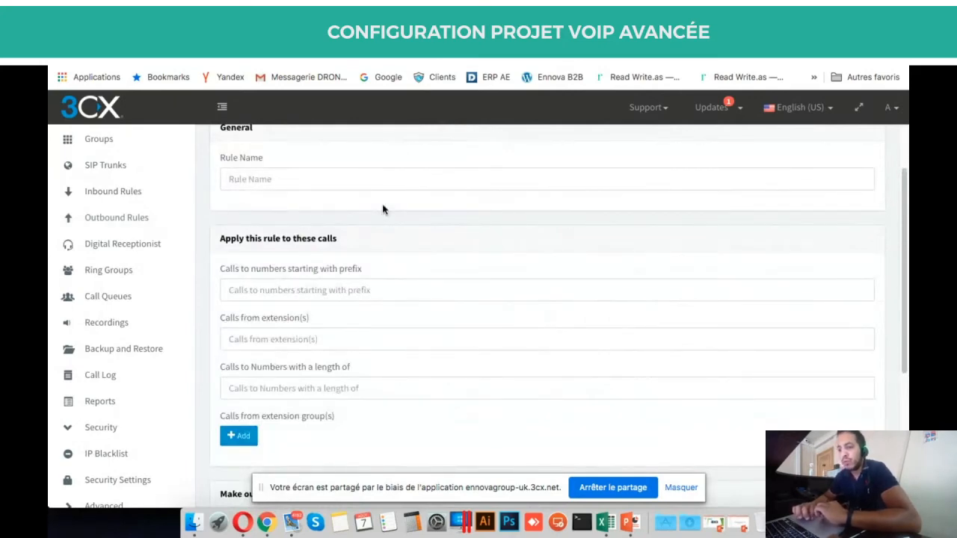
scroll(291, 211, up, 2)
scroll(291, 210, down, 2)
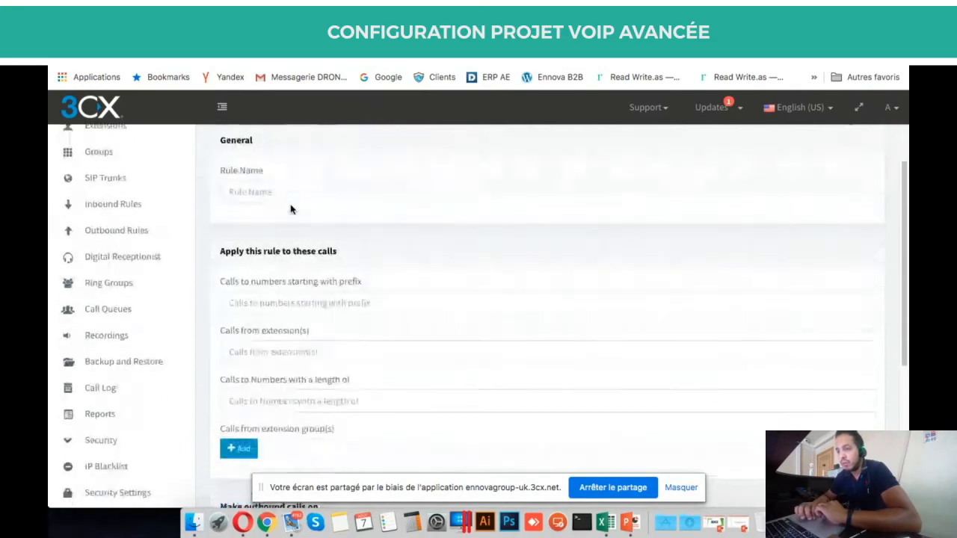
Name the outbound rule Test and set its call prefix to 0.
click(286, 164)
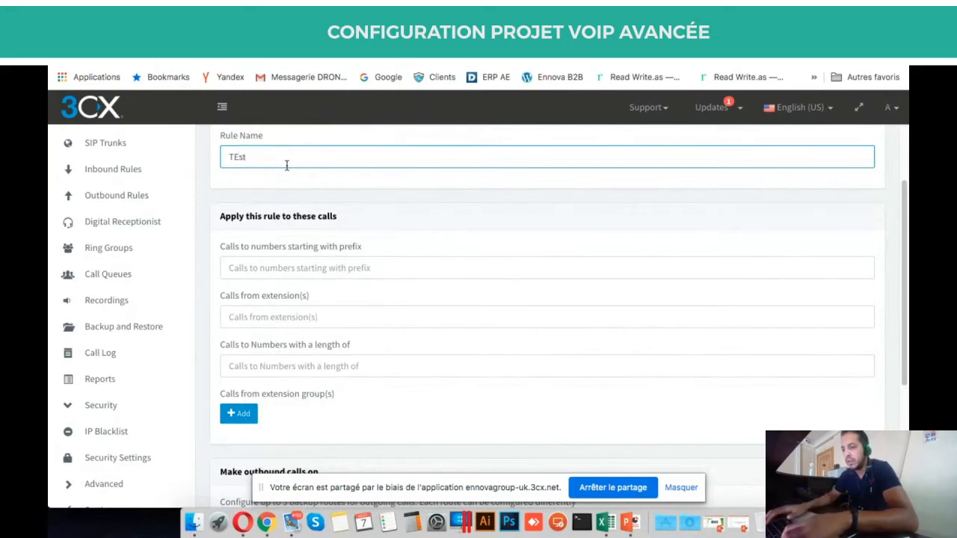
text(Test)
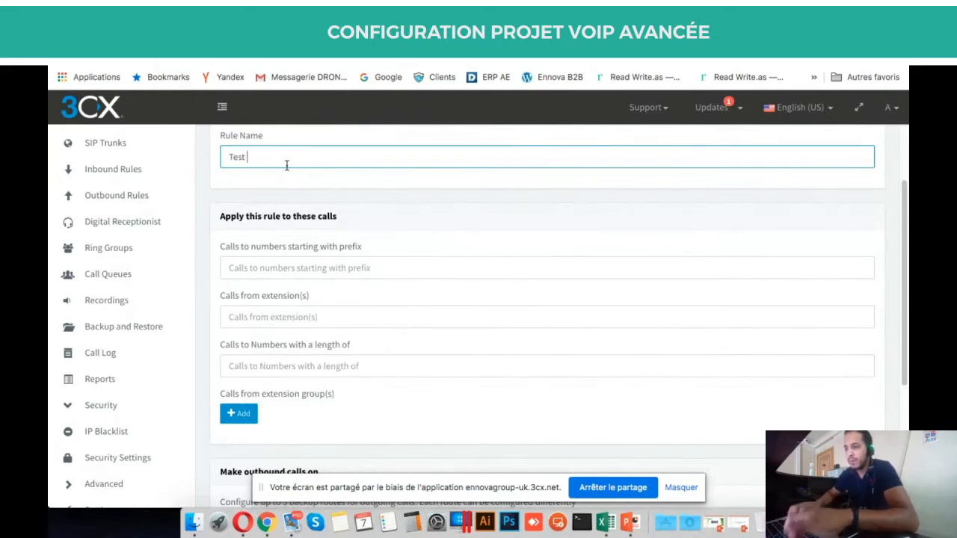
key(Tab)
scroll(430, 253, down, 1)
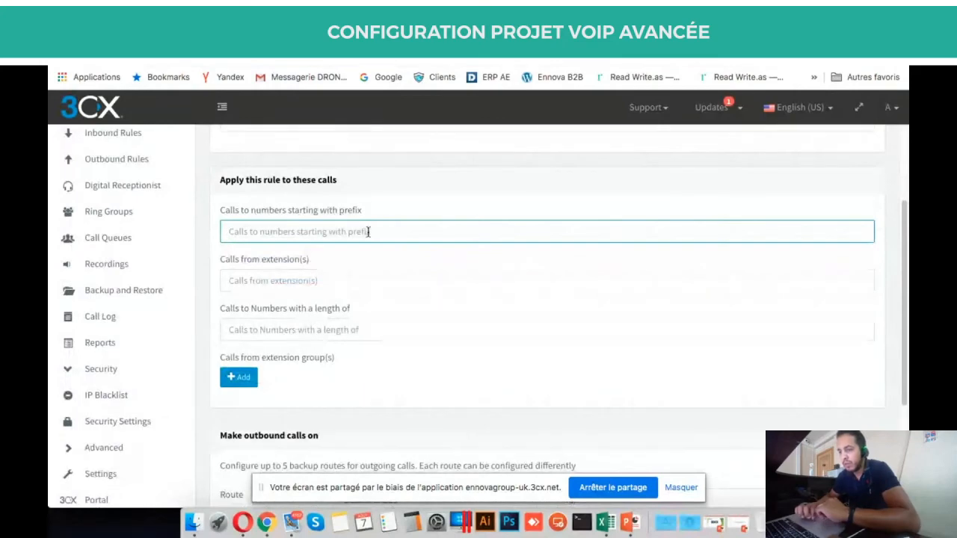
text(0)
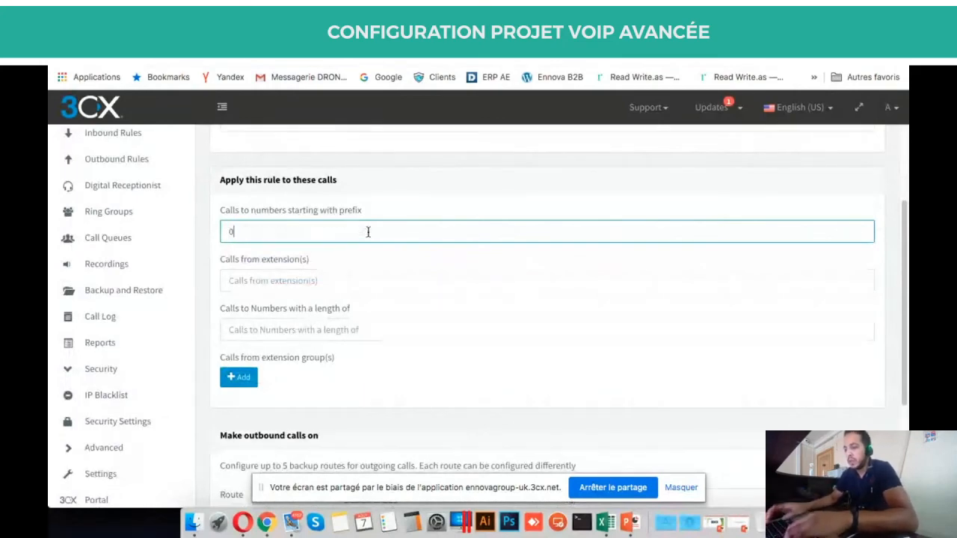
key(BackSpace)
text(0)
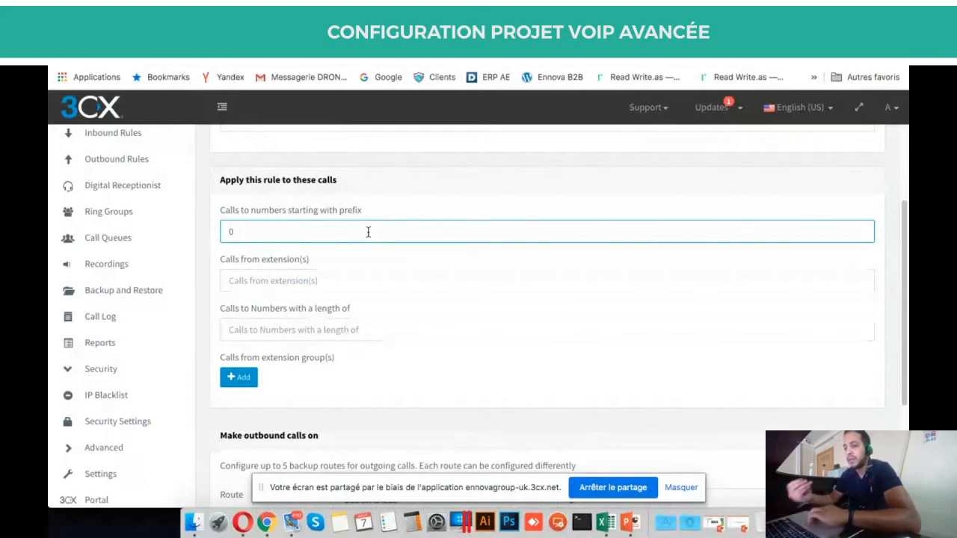
scroll(368, 232, up, 3)
scroll(368, 232, down, 8)
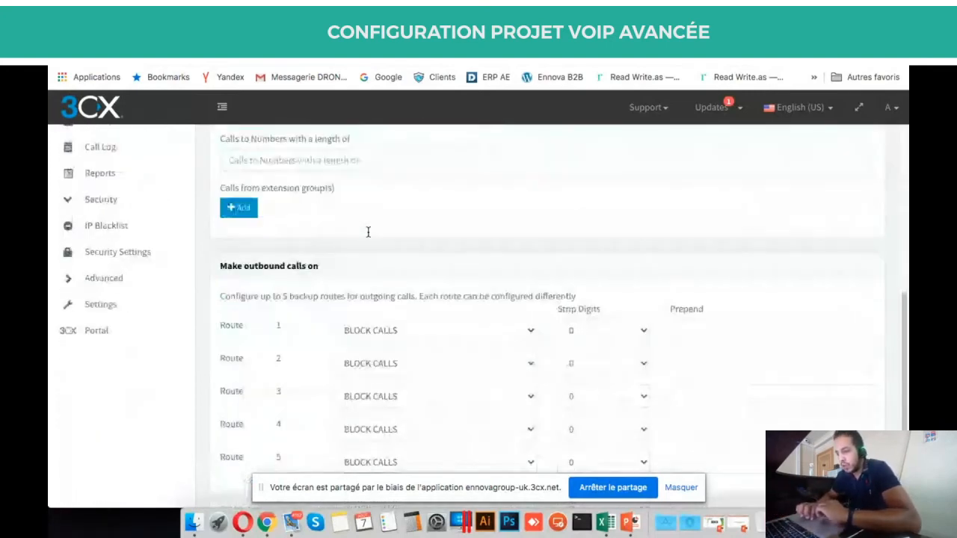
Set Route 1's gateway to GSM 1, after first trying DINSTAR GSM 0.
click(469, 326)
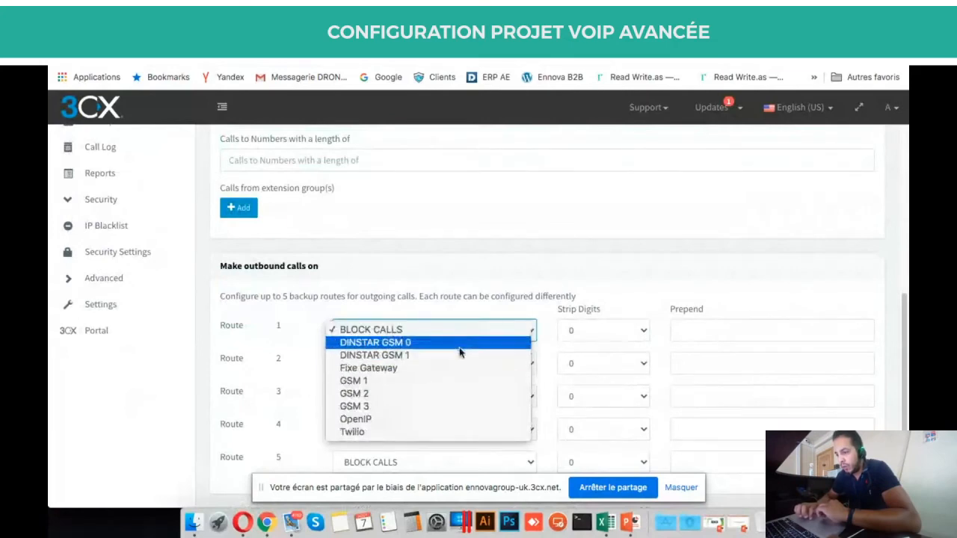
click(409, 341)
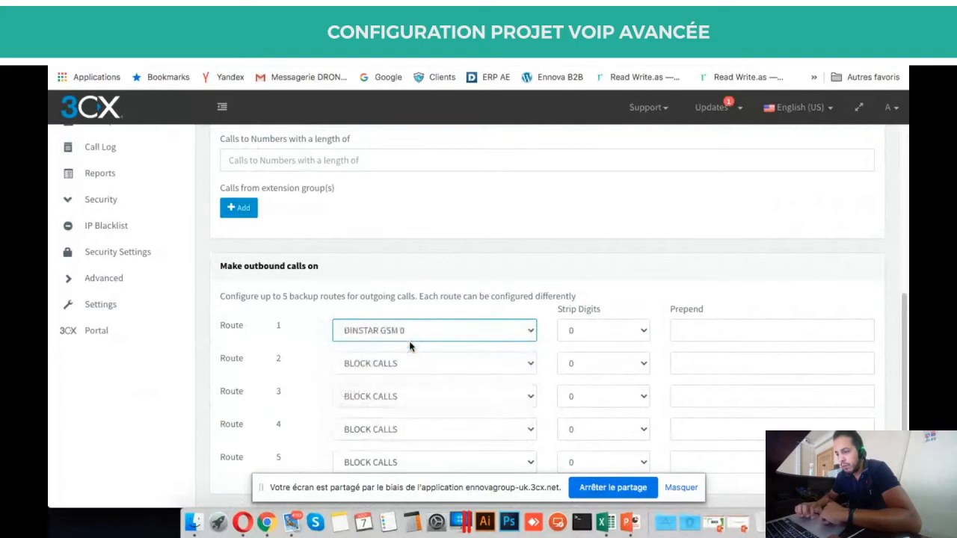
click(410, 332)
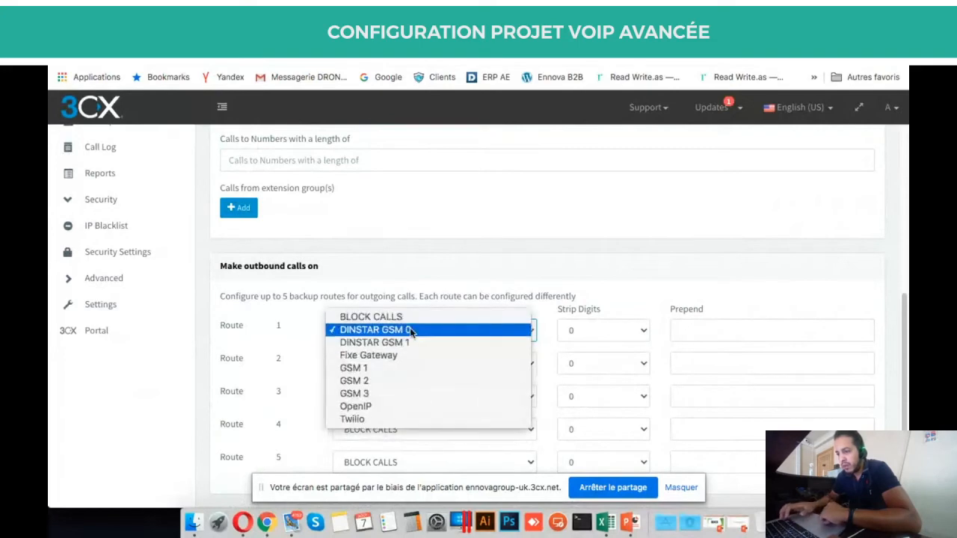
key(Down)
key(Down)
key(Down)
key(Return)
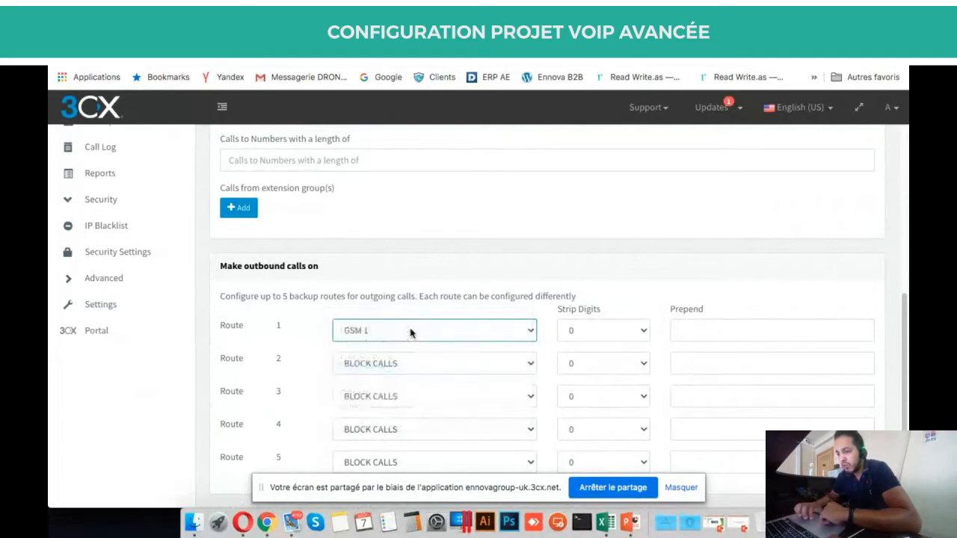
scroll(454, 359, up, 5)
scroll(341, 324, down, 2)
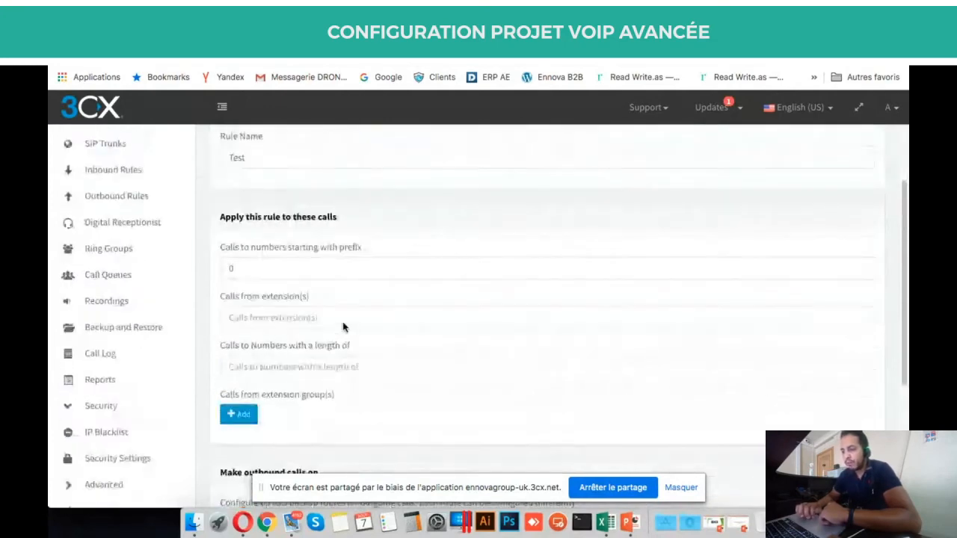
scroll(343, 323, down, 1)
click(284, 214)
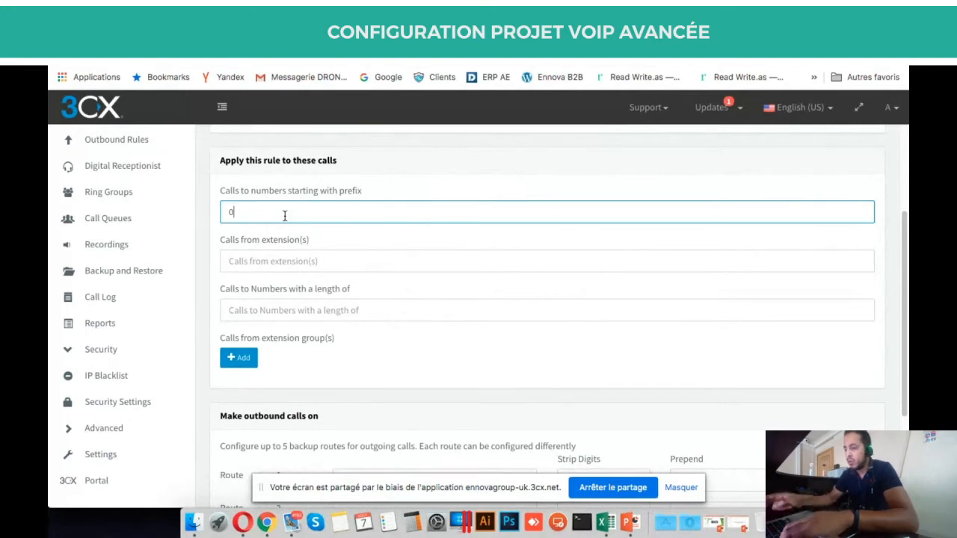
Replace the prefix 0 with 1 and review the Test rule's form down to Route 1.
key(BackSpace)
text(1)
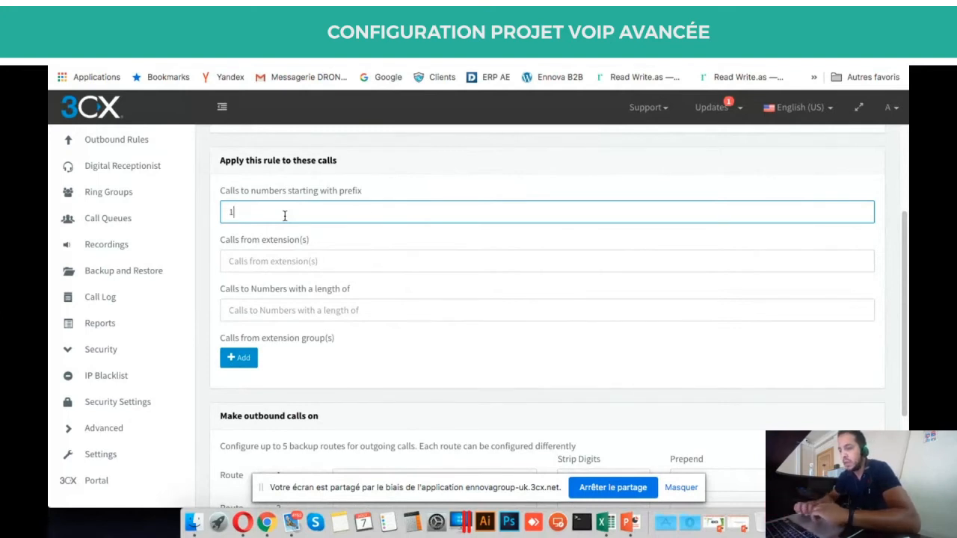
scroll(284, 216, down, 1)
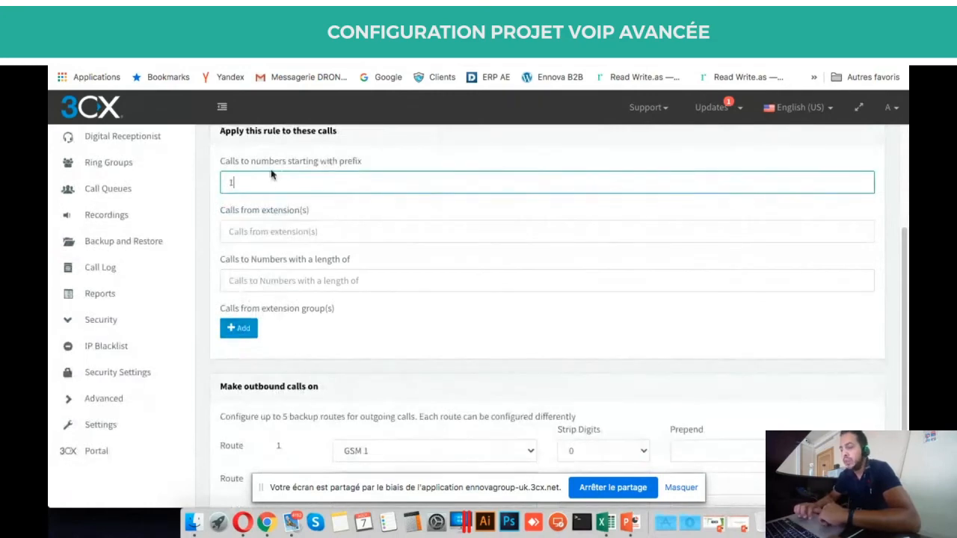
scroll(299, 204, up, 3)
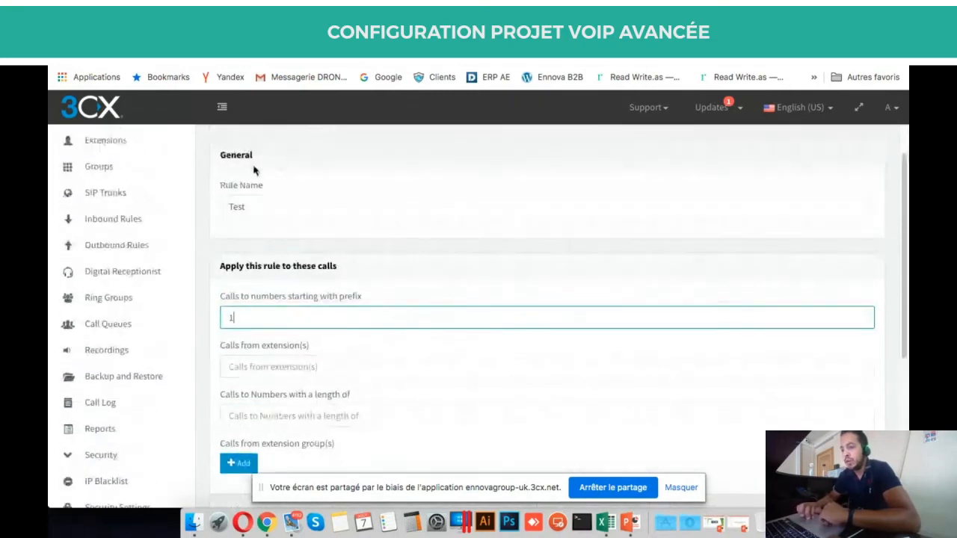
scroll(284, 168, up, 2)
scroll(314, 166, down, 1)
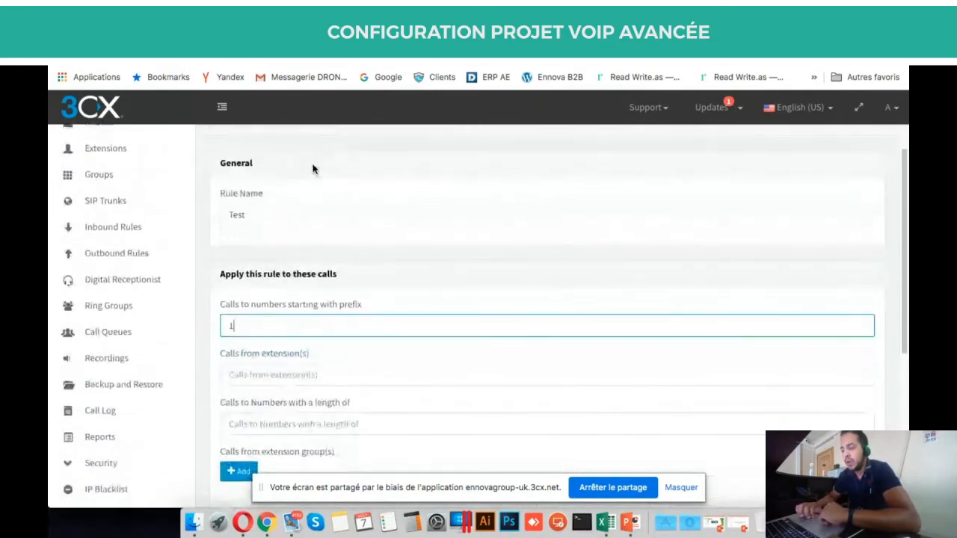
scroll(313, 166, up, 1)
scroll(350, 215, down, 7)
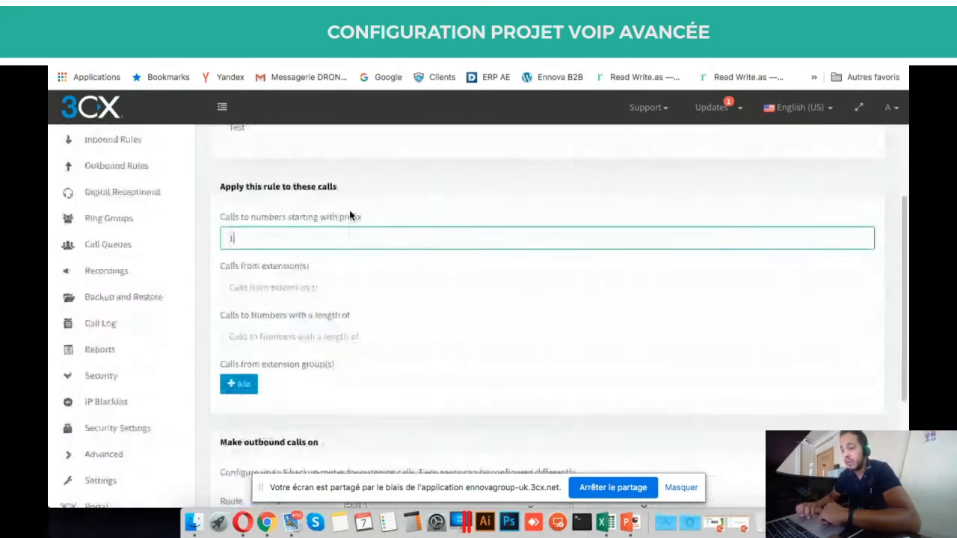
scroll(485, 237, up, 2)
scroll(484, 238, up, 2)
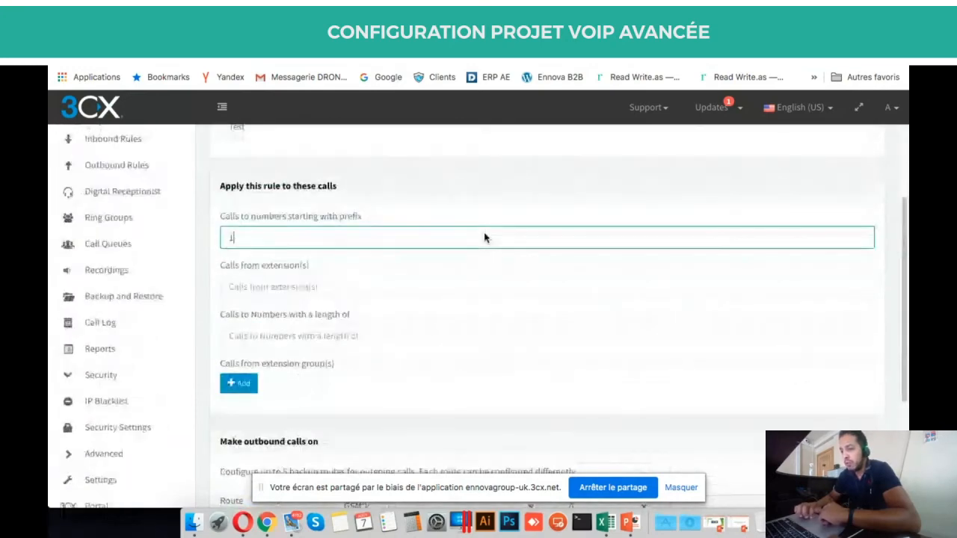
scroll(305, 269, down, 1)
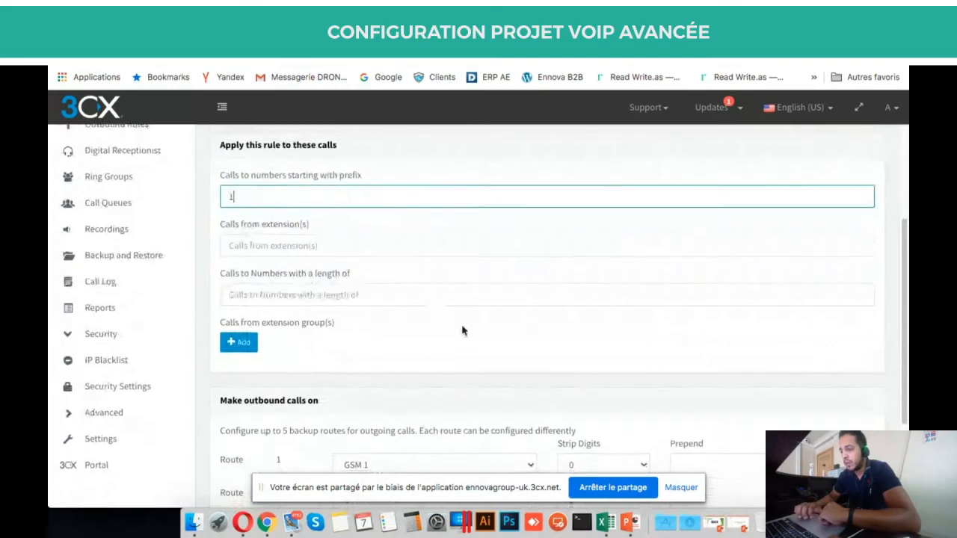
scroll(359, 207, down, 3)
scroll(245, 229, up, 4)
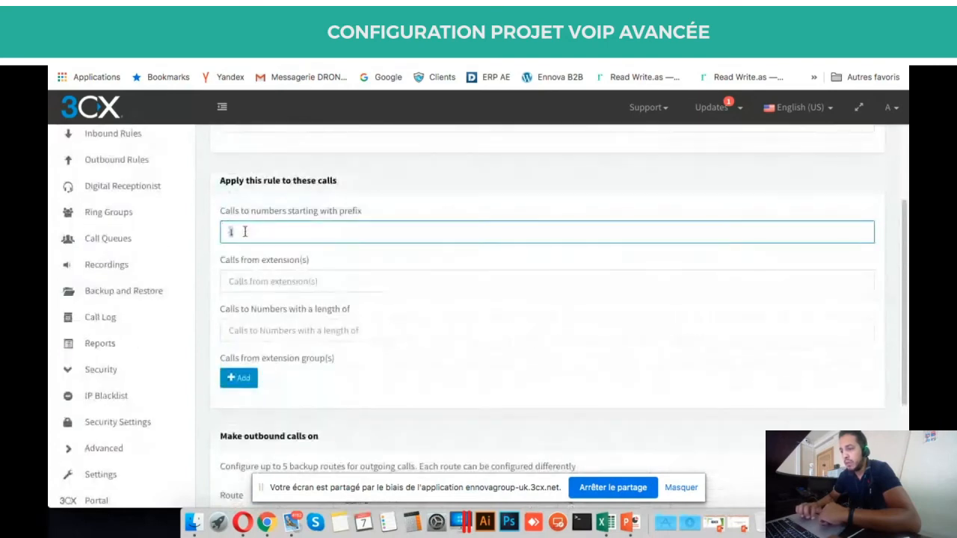
scroll(630, 336, down, 2)
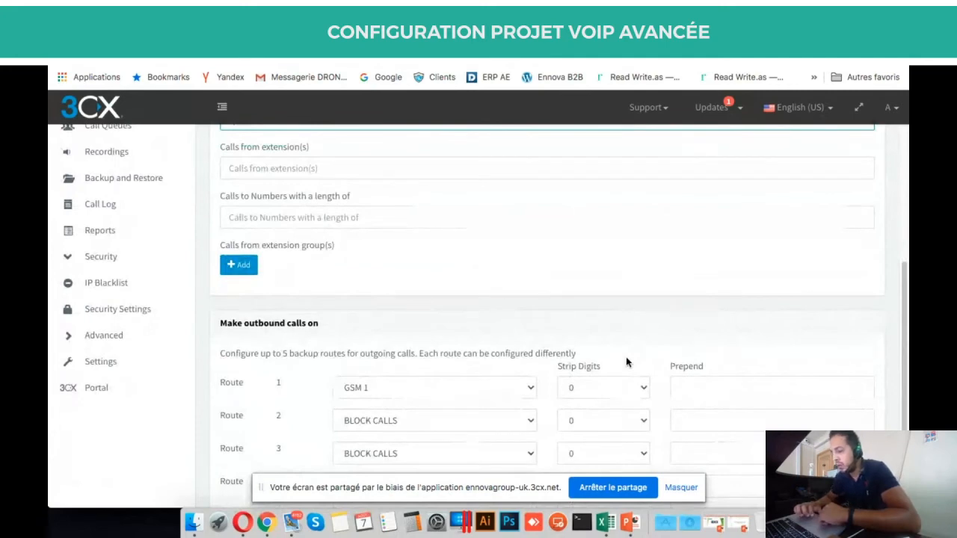
scroll(576, 338, up, 4)
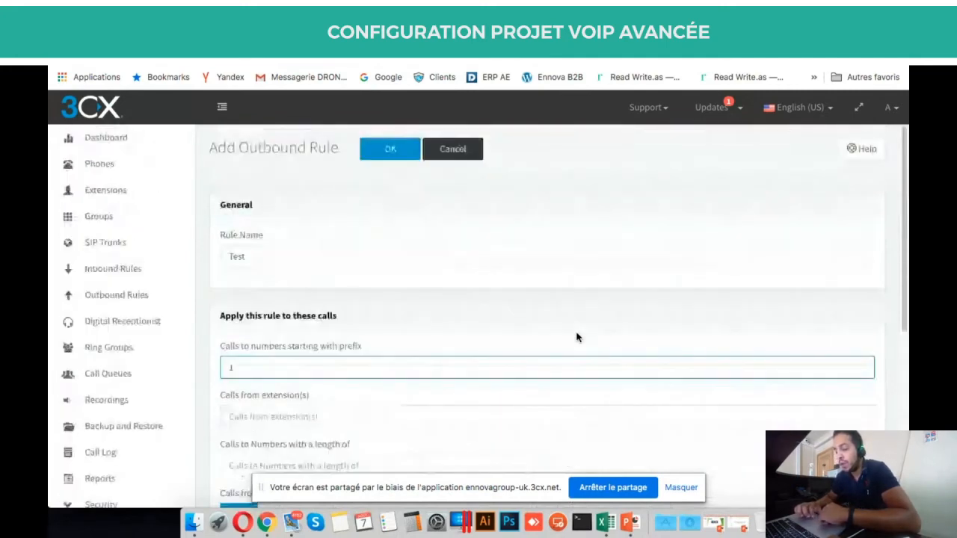
scroll(577, 337, down, 3)
scroll(576, 337, down, 1)
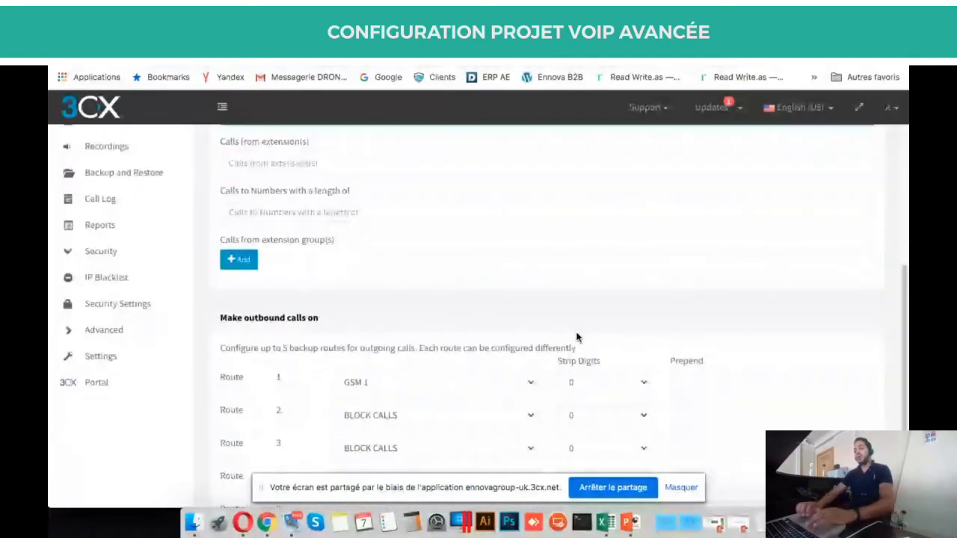
scroll(576, 337, up, 1)
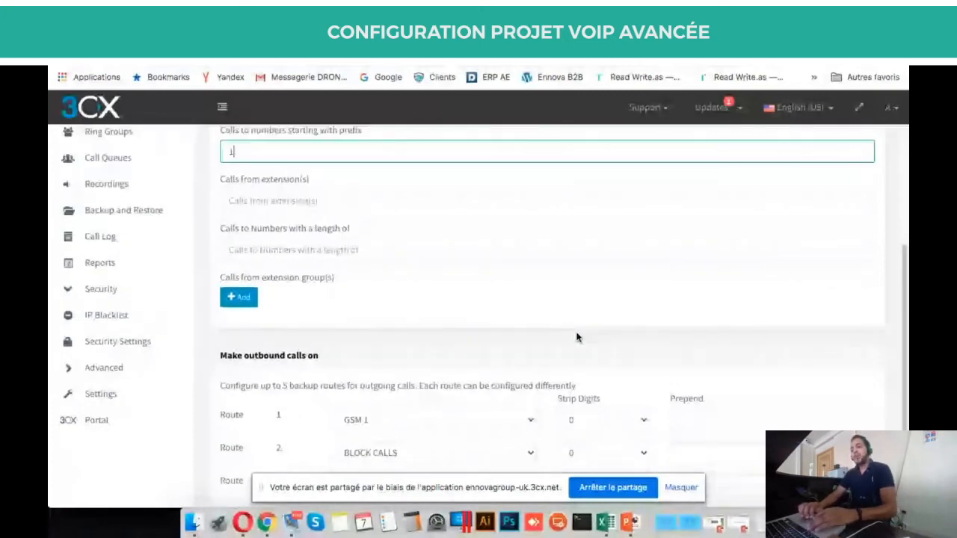
scroll(577, 338, down, 1)
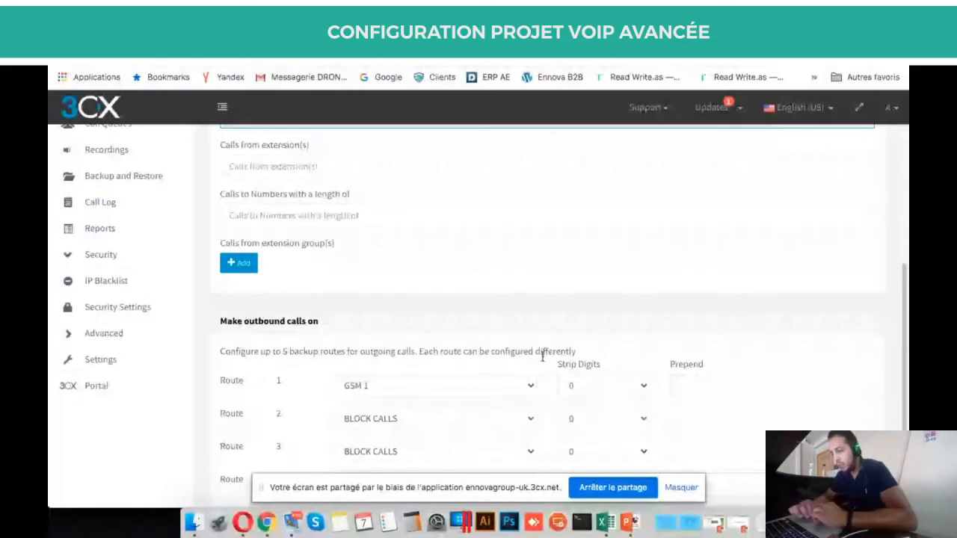
scroll(543, 357, up, 3)
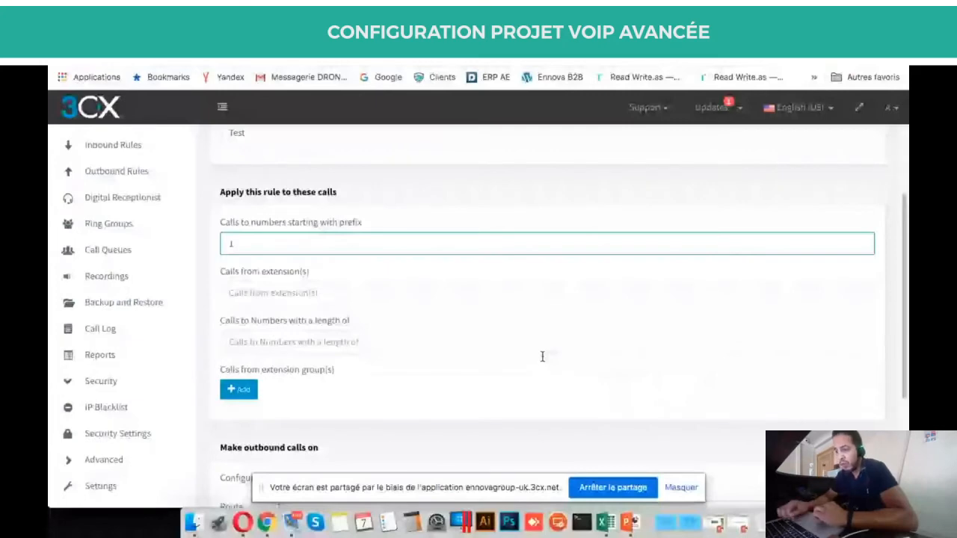
scroll(543, 356, down, 3)
click(625, 396)
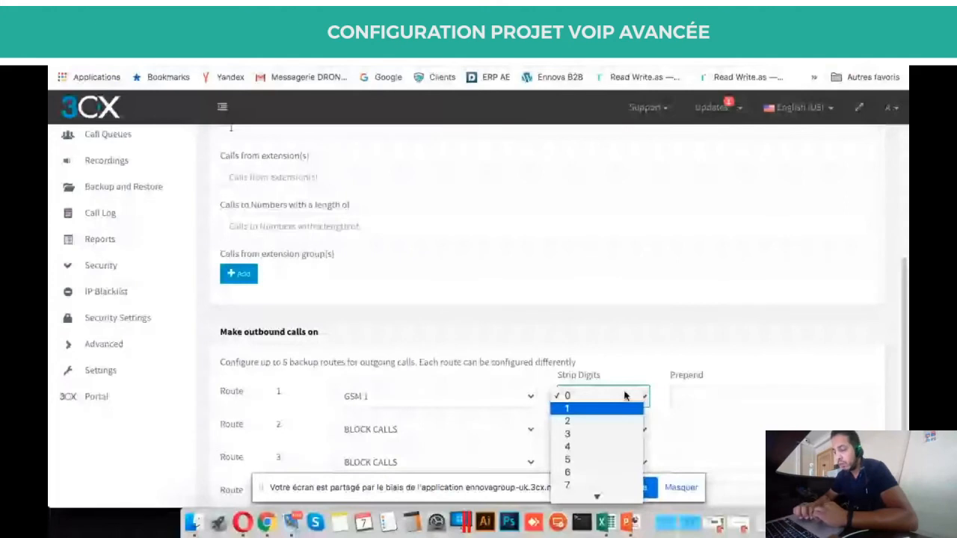
Try setting Route 1 via GSM 1 to strip 1 digit.
click(620, 409)
triple_click(571, 374)
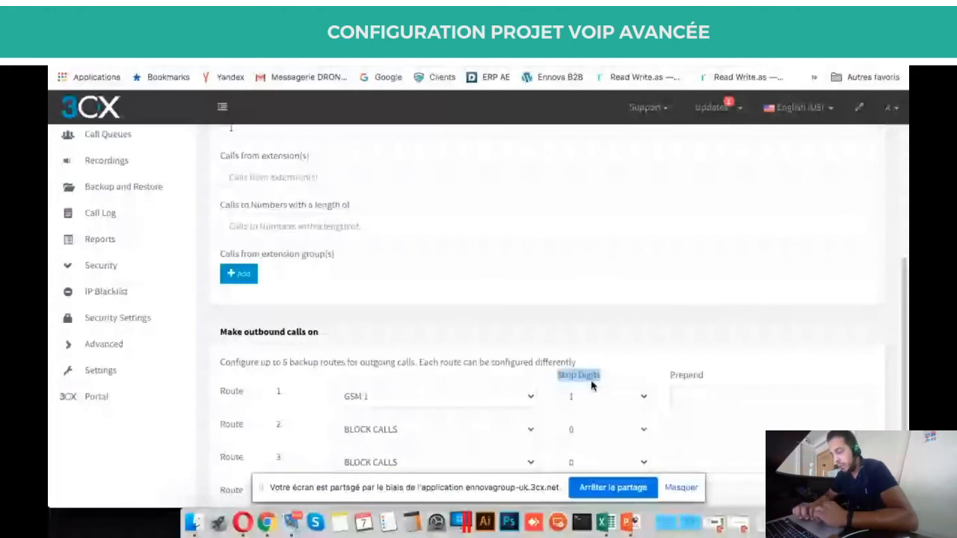
scroll(594, 374, down, 2)
click(610, 318)
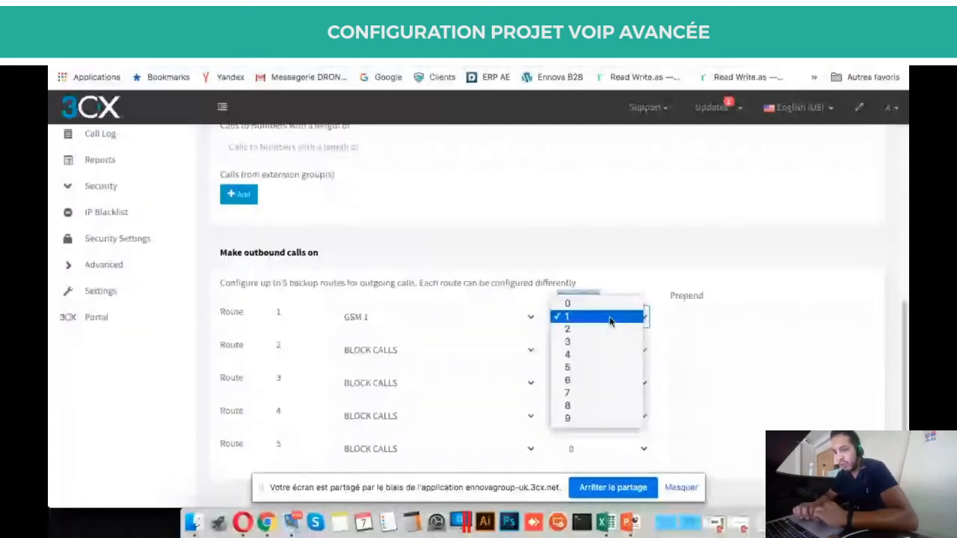
click(610, 318)
scroll(255, 176, up, 3)
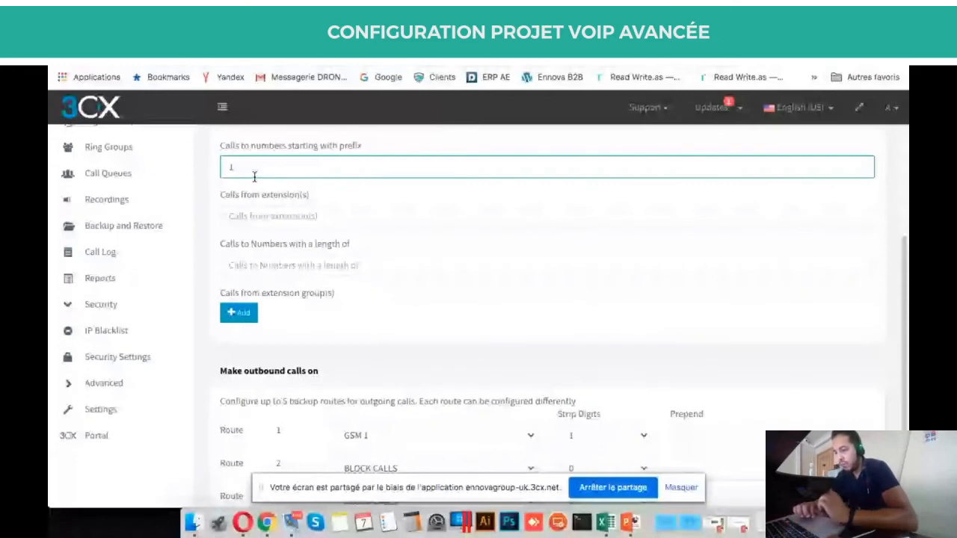
Extend the Test rule prefix to 12 and reset Route 1's strip digits to 0.
text(2)
click(597, 444)
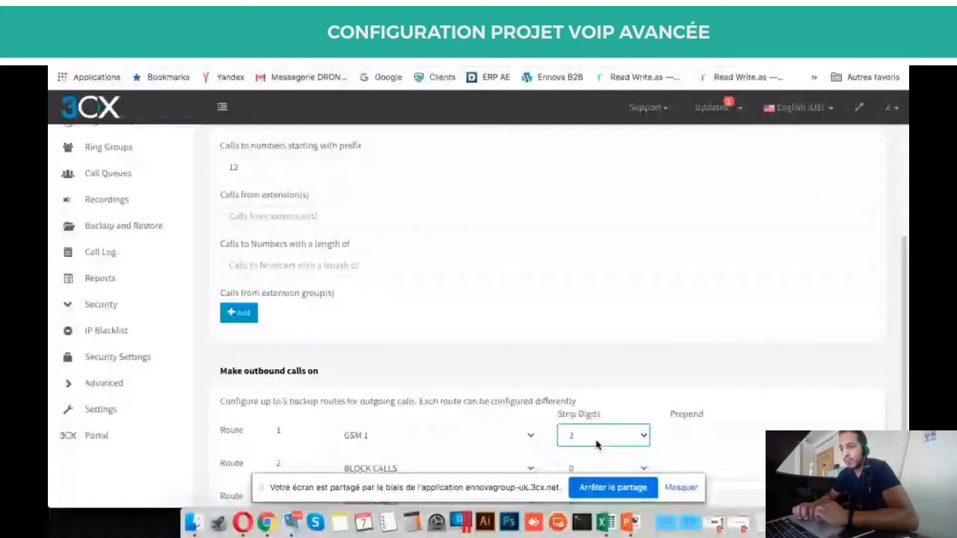
scroll(320, 198, down, 1)
key(0)
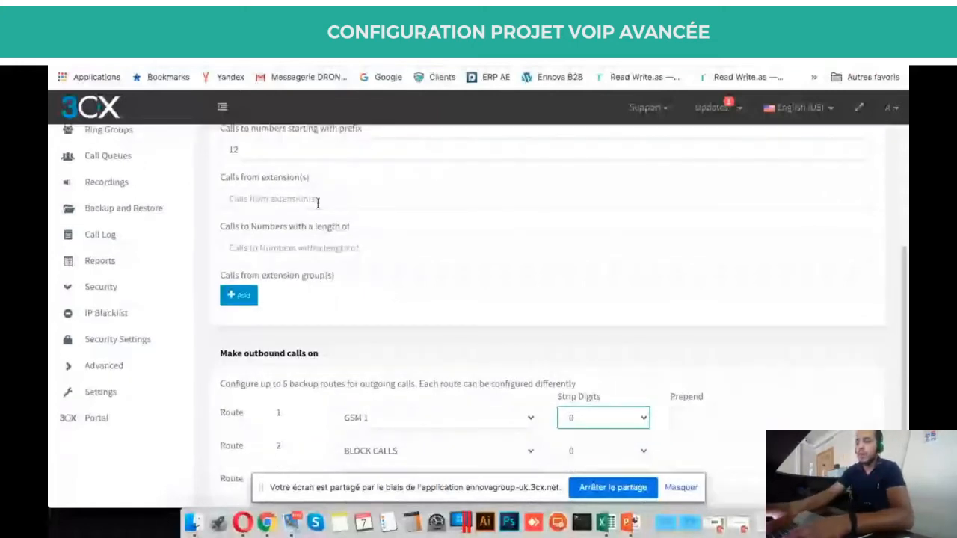
click(318, 200)
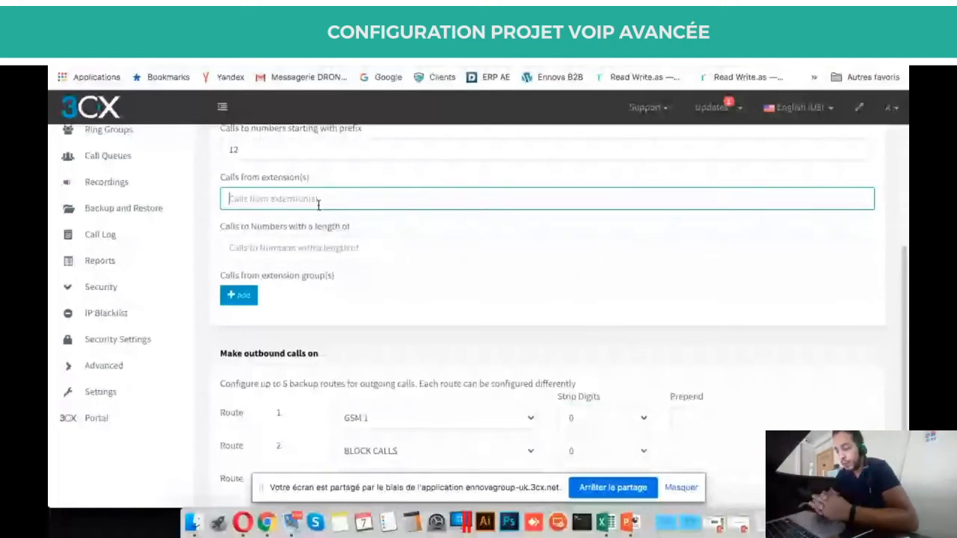
scroll(318, 206, up, 1)
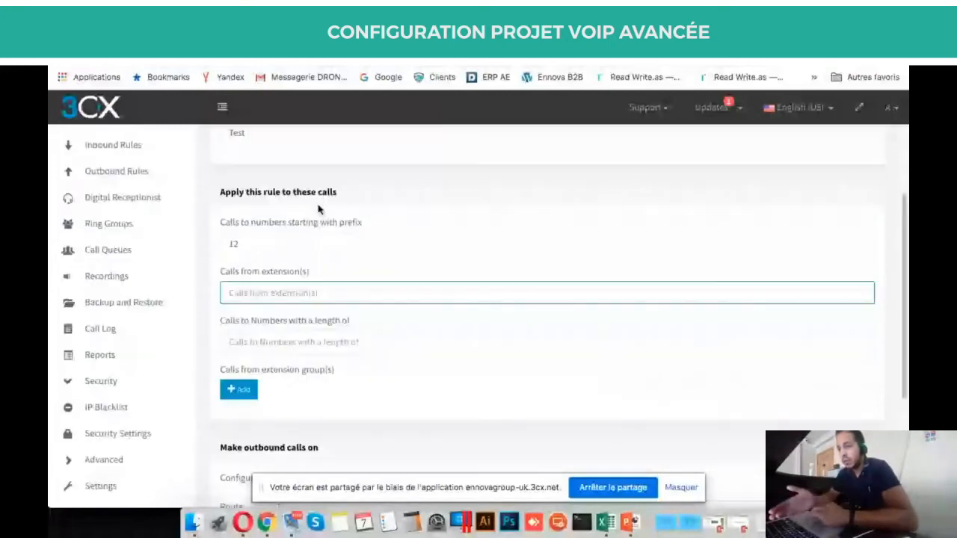
scroll(317, 208, up, 1)
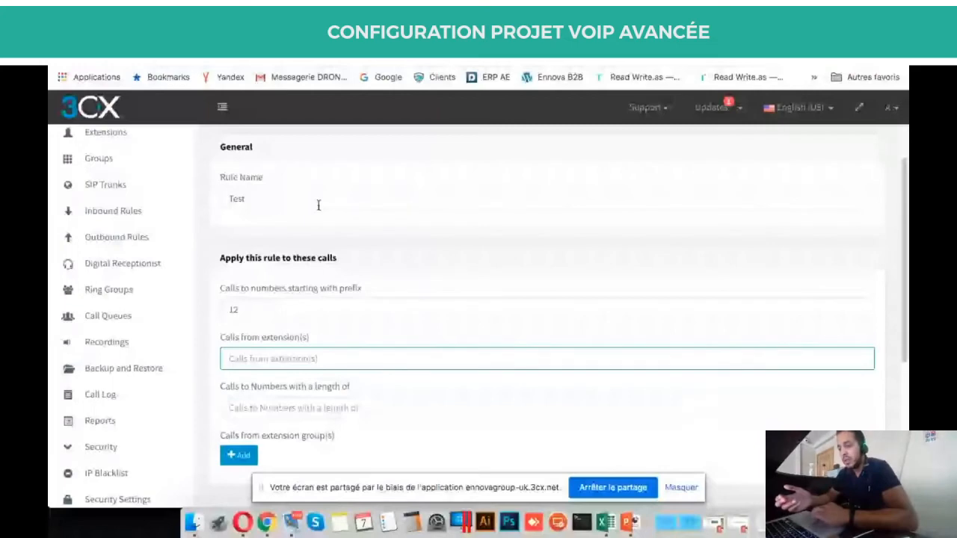
scroll(329, 277, down, 1)
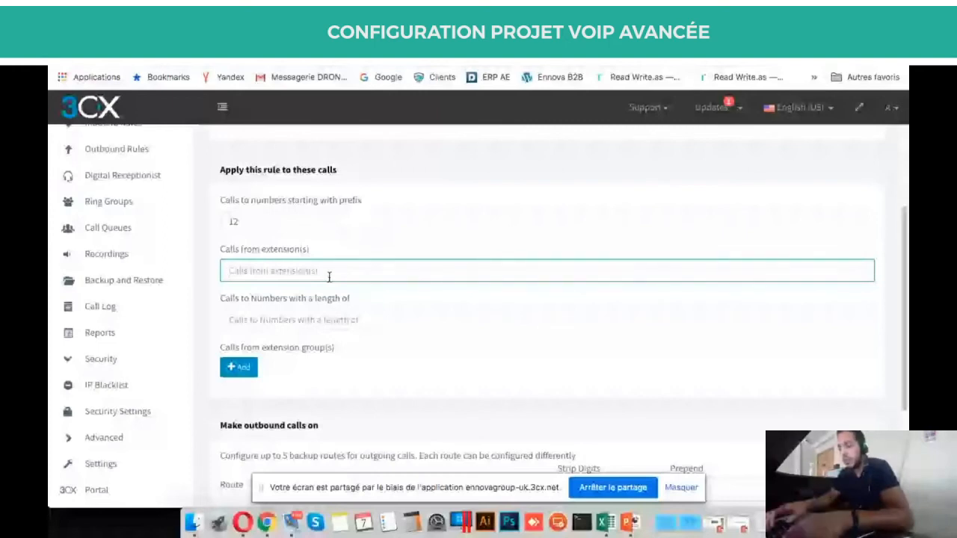
text(1)
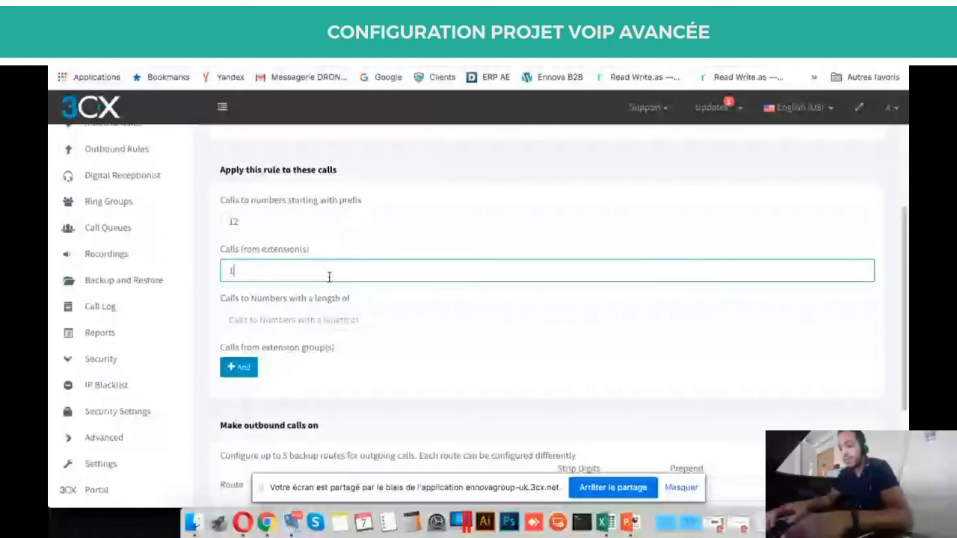
key(BackSpace)
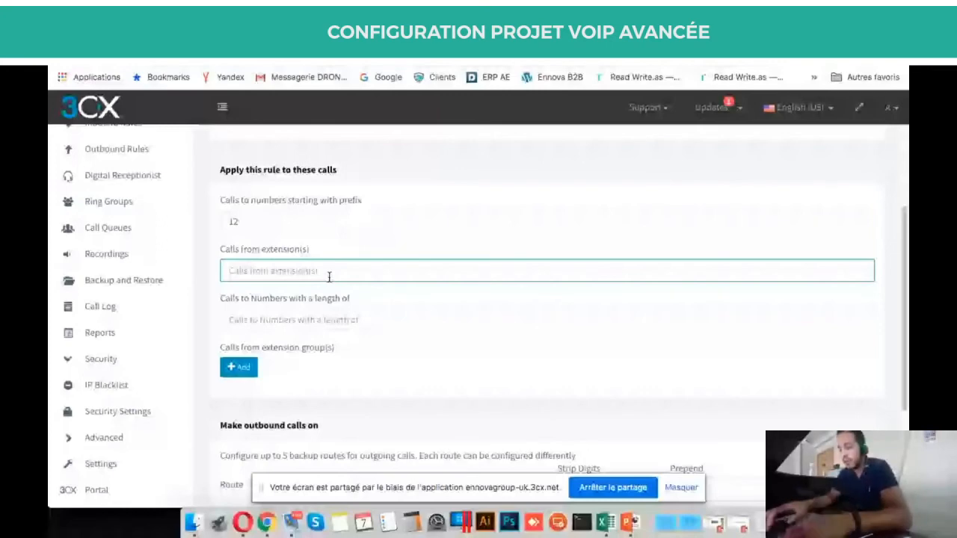
text(1)
scroll(329, 277, down, 2)
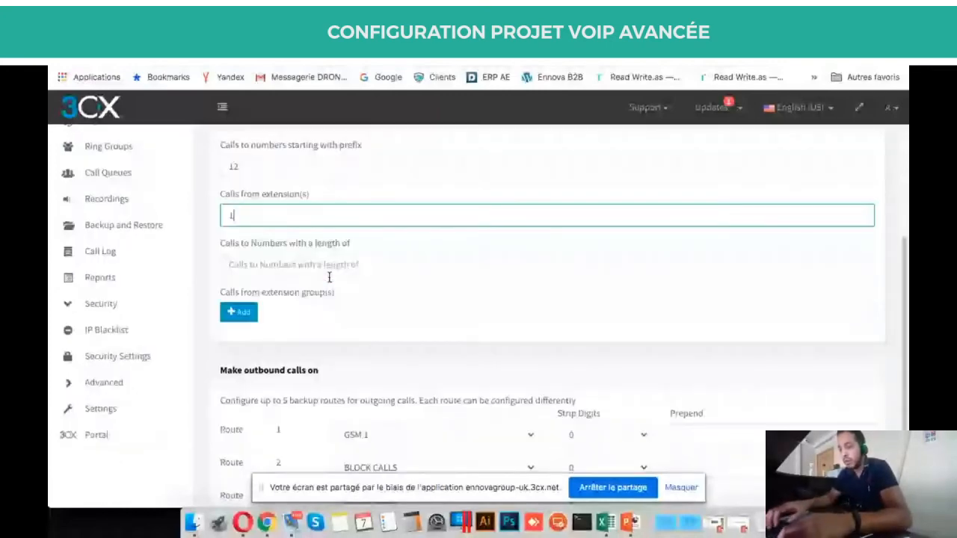
text(00,101,102)
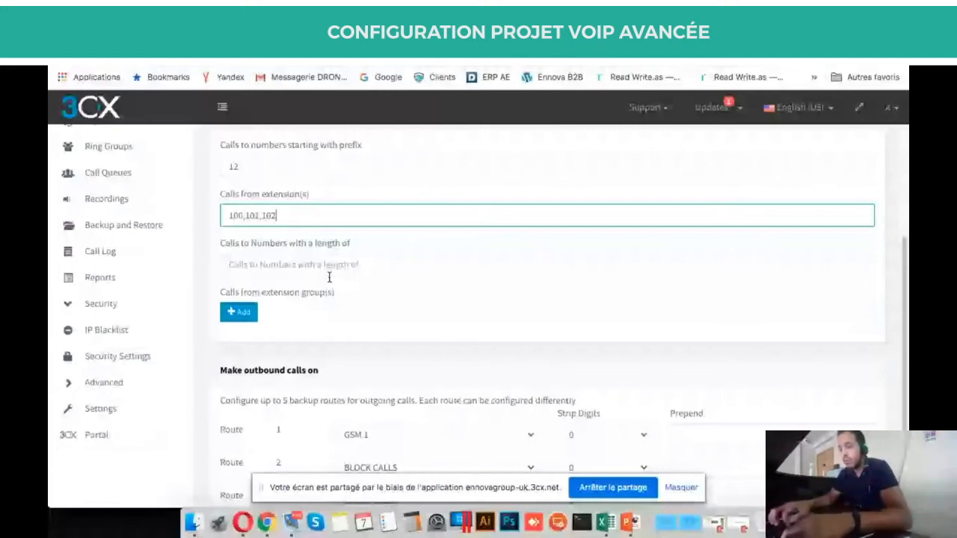
key(ctrl+a)
key(BackSpace)
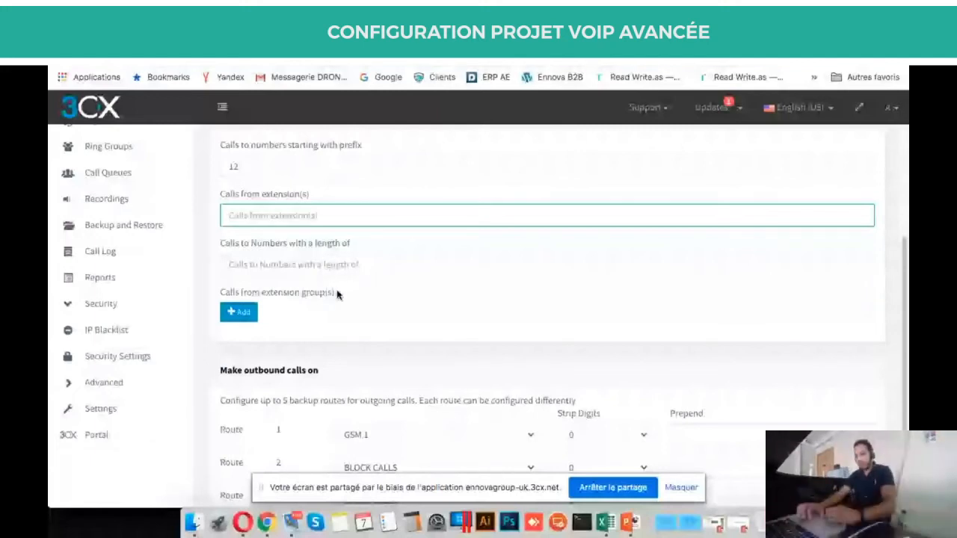
key(Tab)
triple_click(277, 241)
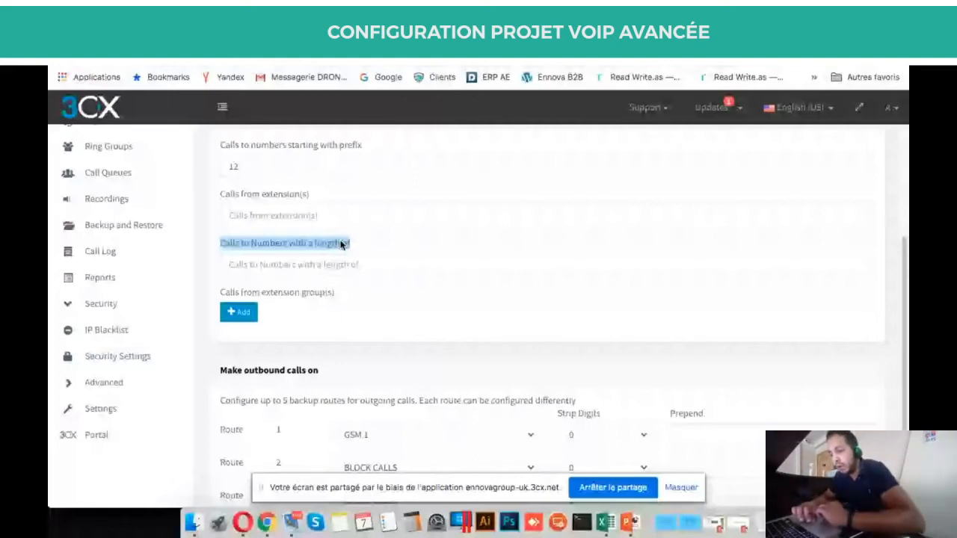
click(336, 266)
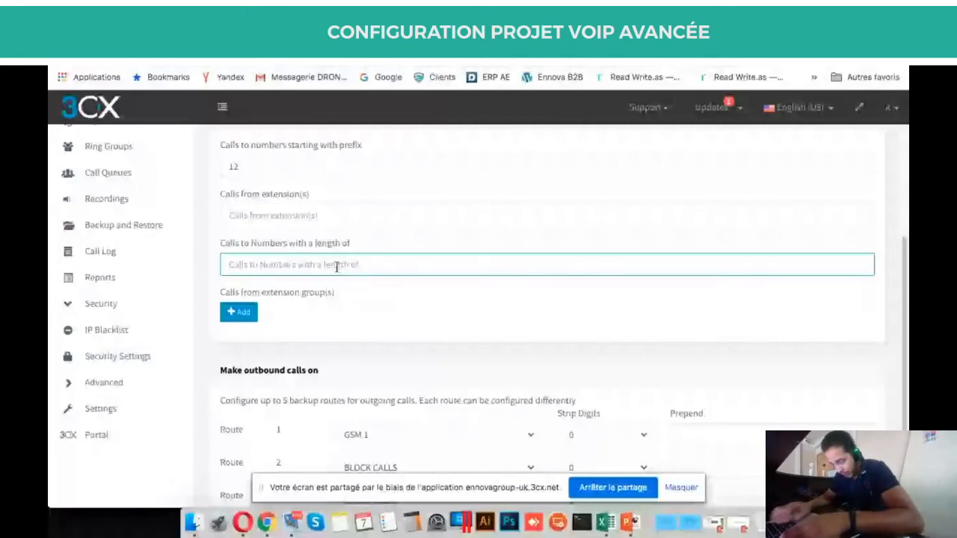
text(10)
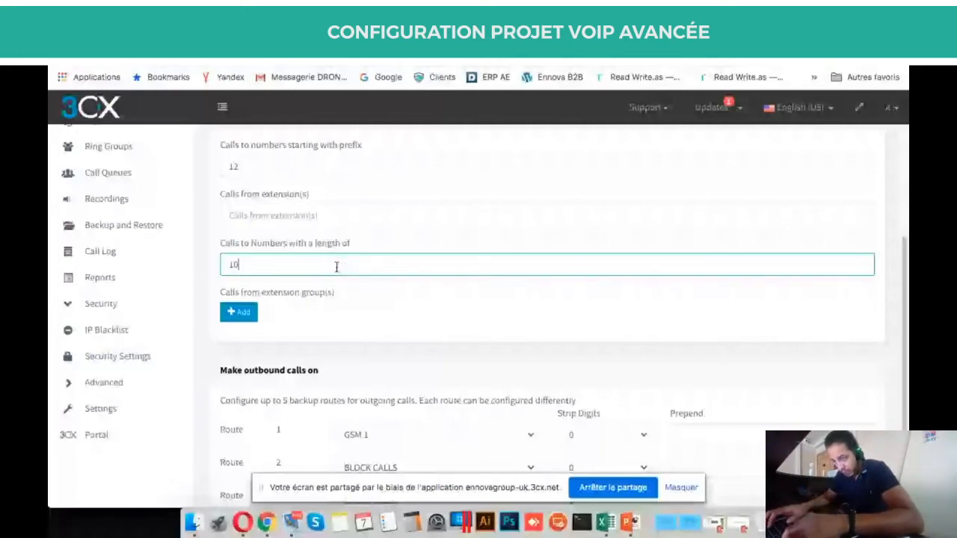
text(2)
key(BackSpace)
key(BackSpace)
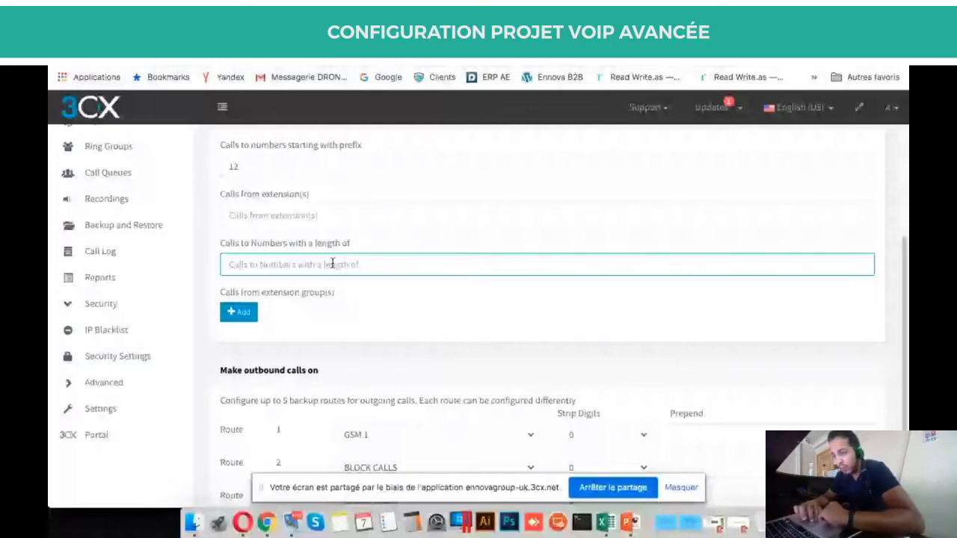
scroll(332, 264, up, 5)
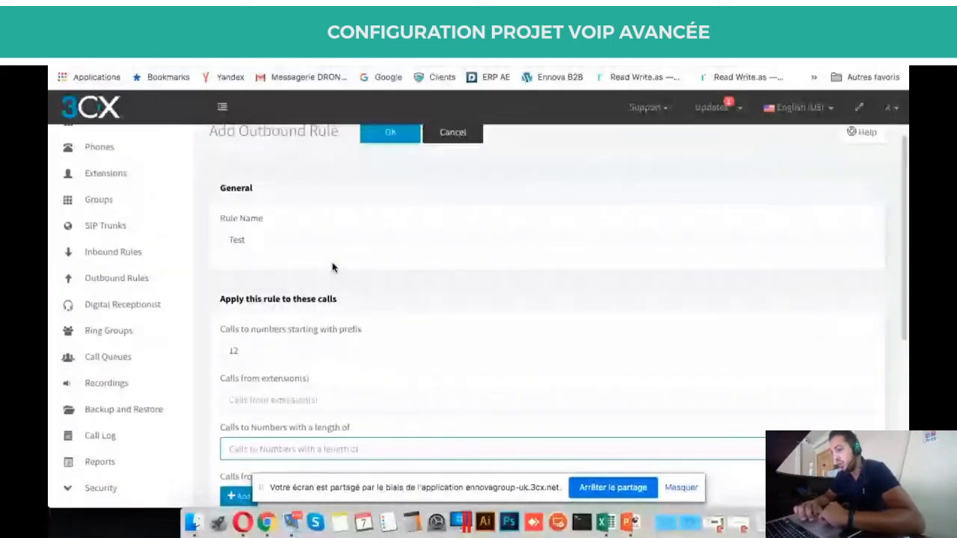
Discard the unsaved Test outbound rule.
scroll(477, 202, down, 1)
scroll(477, 202, up, 2)
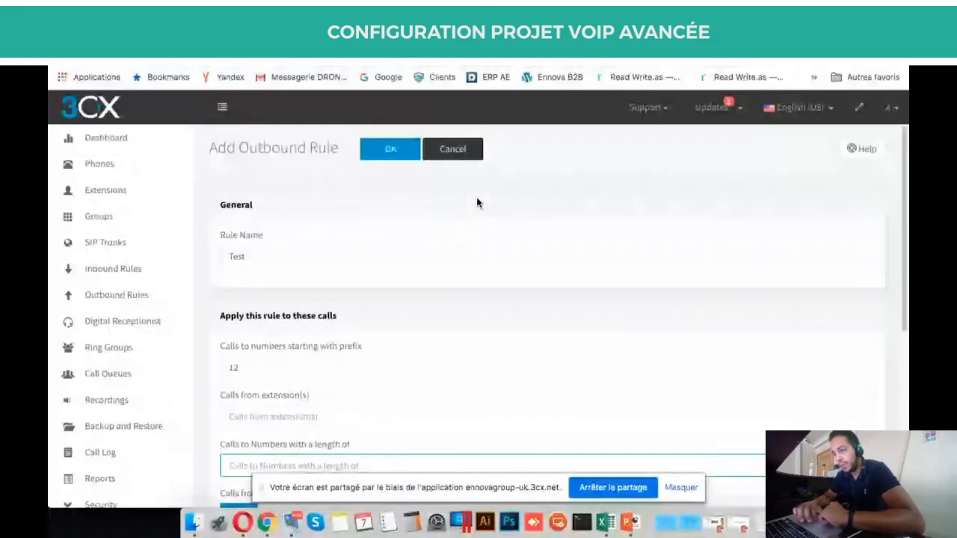
click(458, 158)
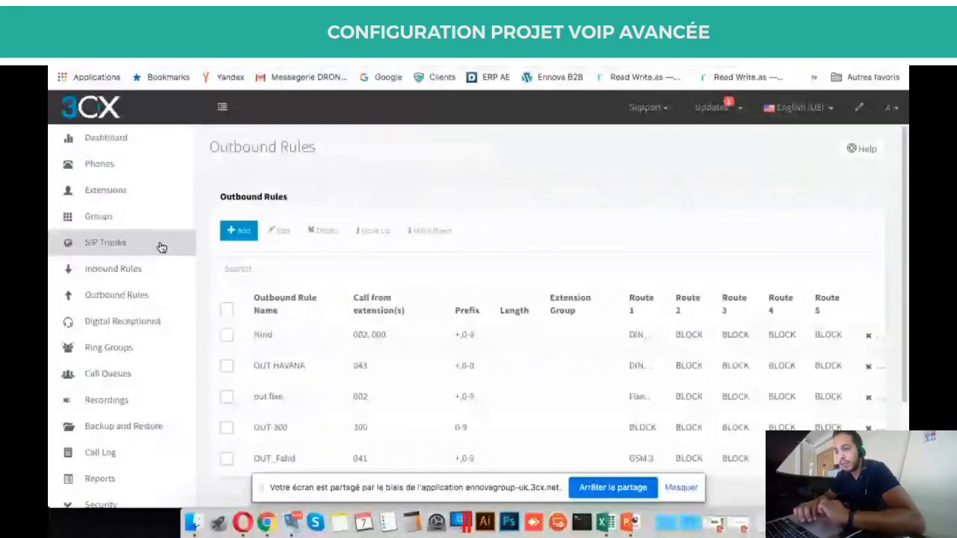
View the SIP trunks list, then switch back to the PowerPoint course slides.
click(160, 246)
scroll(382, 280, down, 5)
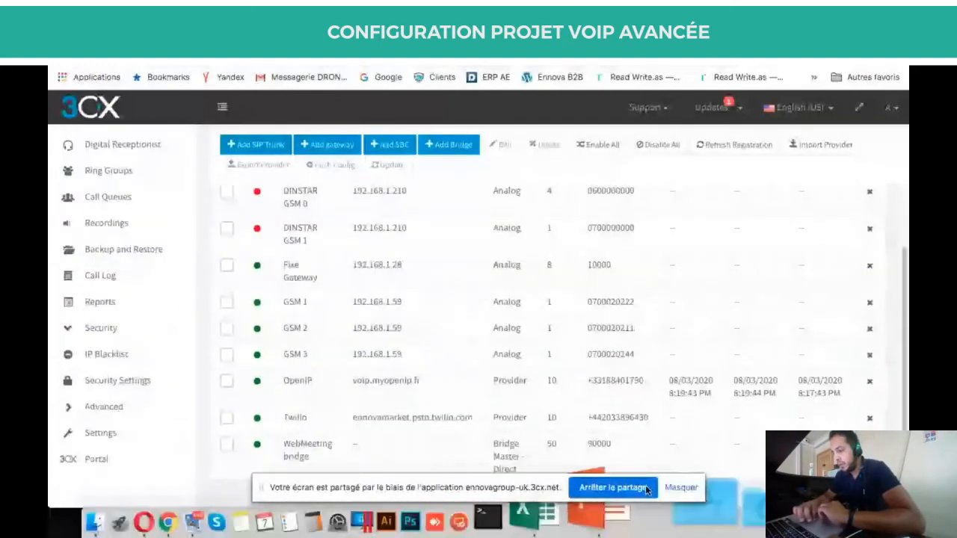
click(624, 516)
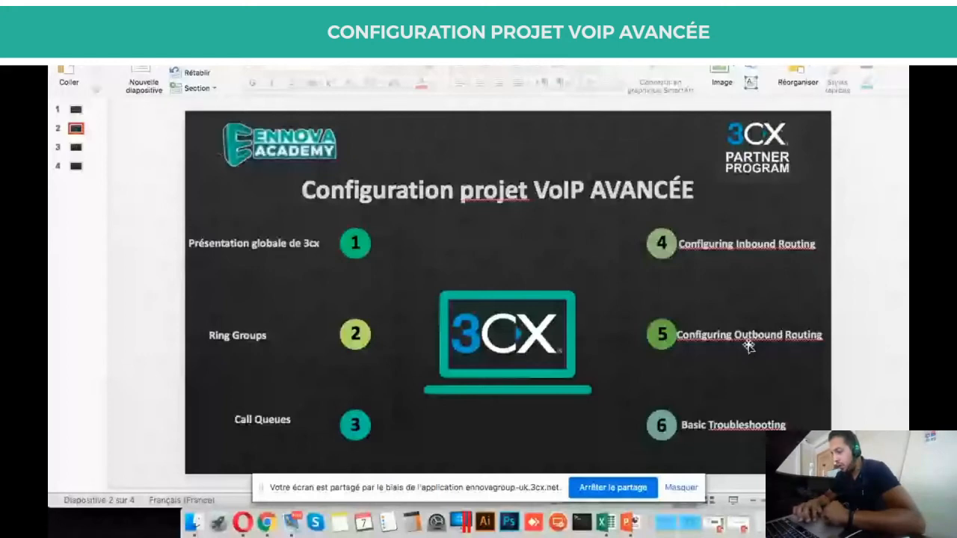
Highlight 'Basic Troubleshooting' on the agenda slide, then return to the 3CX SIP Trunks page in Chrome.
double_click(714, 424)
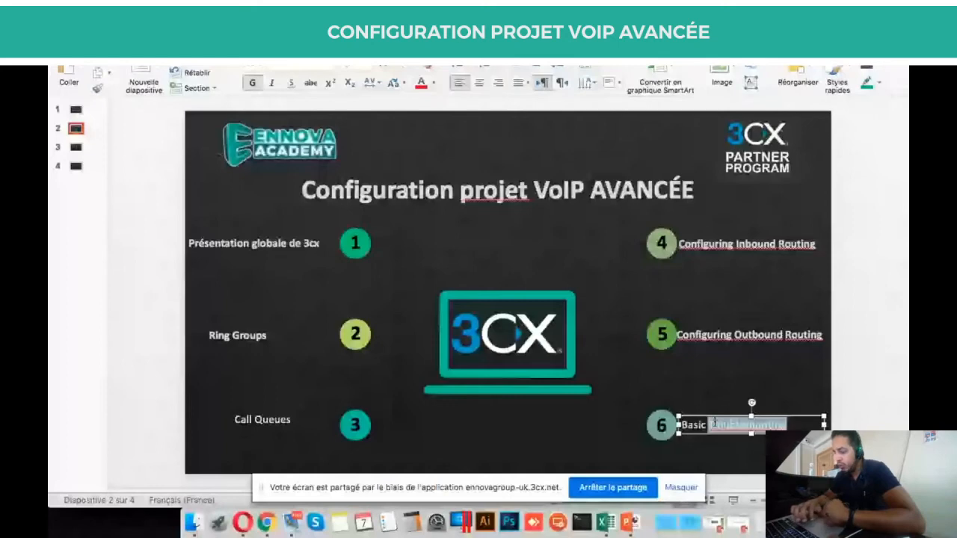
click(584, 446)
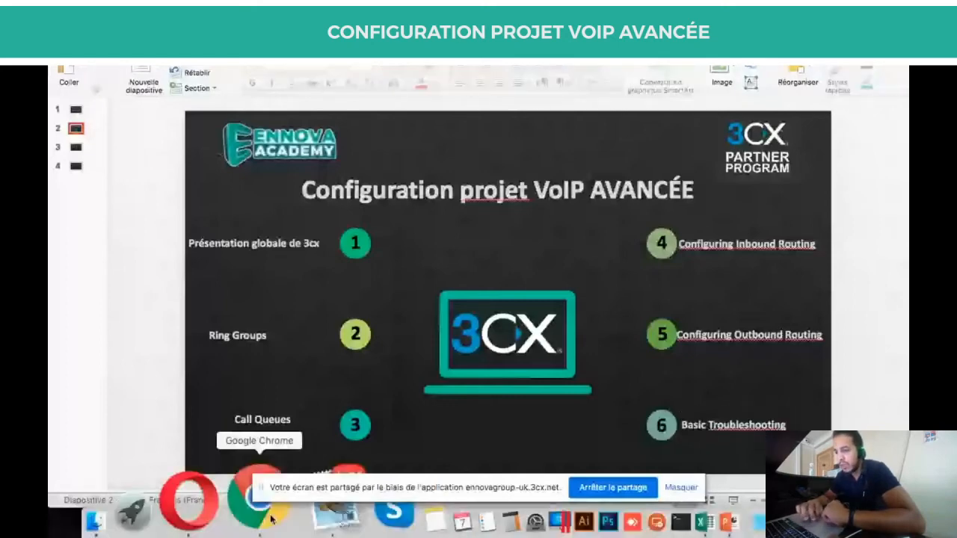
click(271, 518)
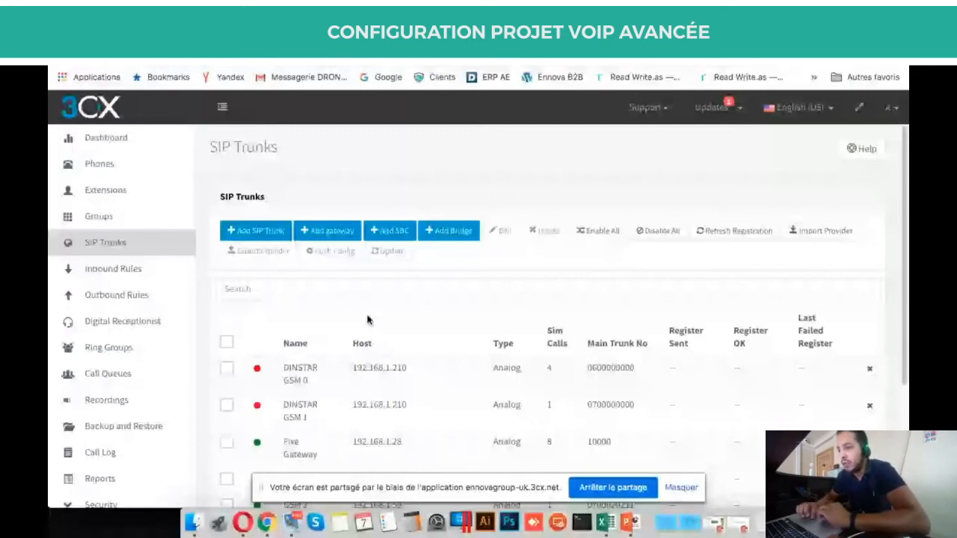
click(404, 36)
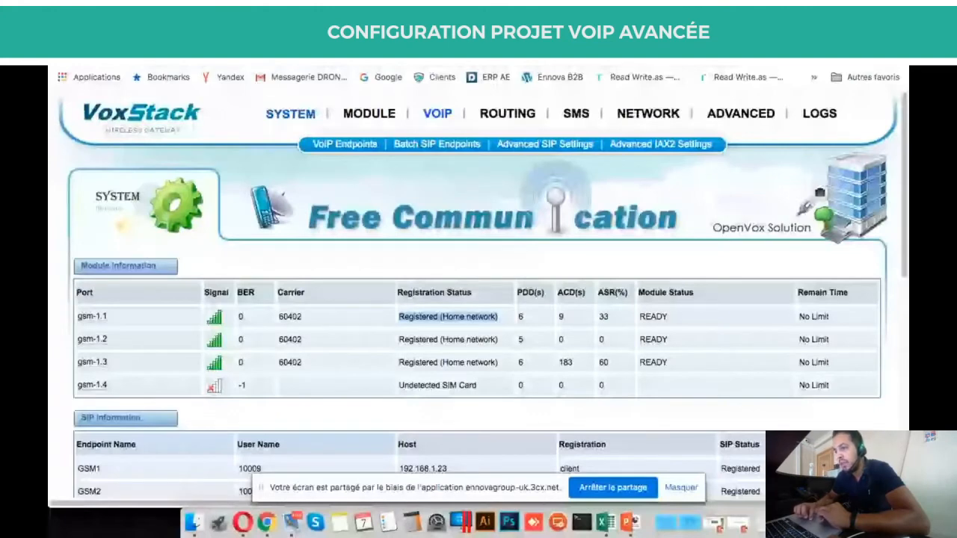
key(ctrl+shift+Tab)
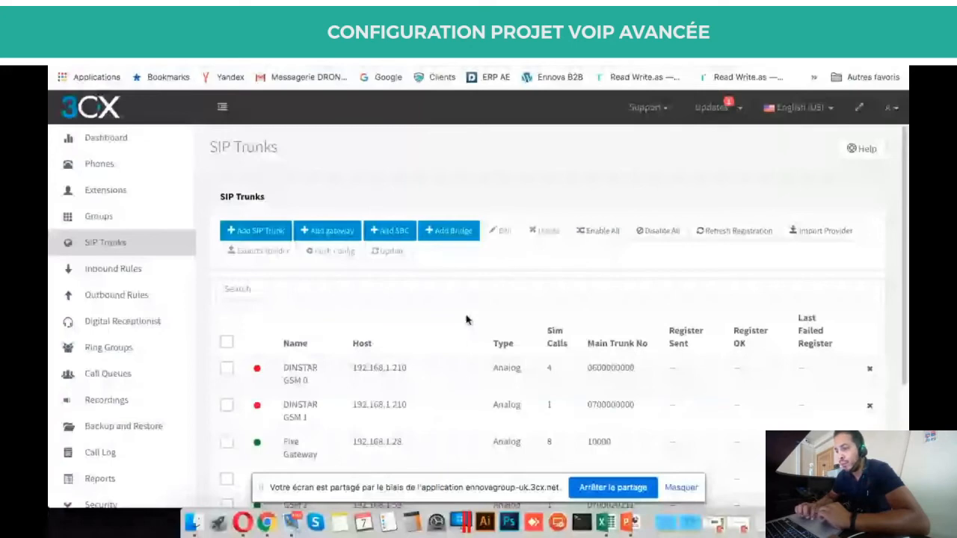
click(269, 231)
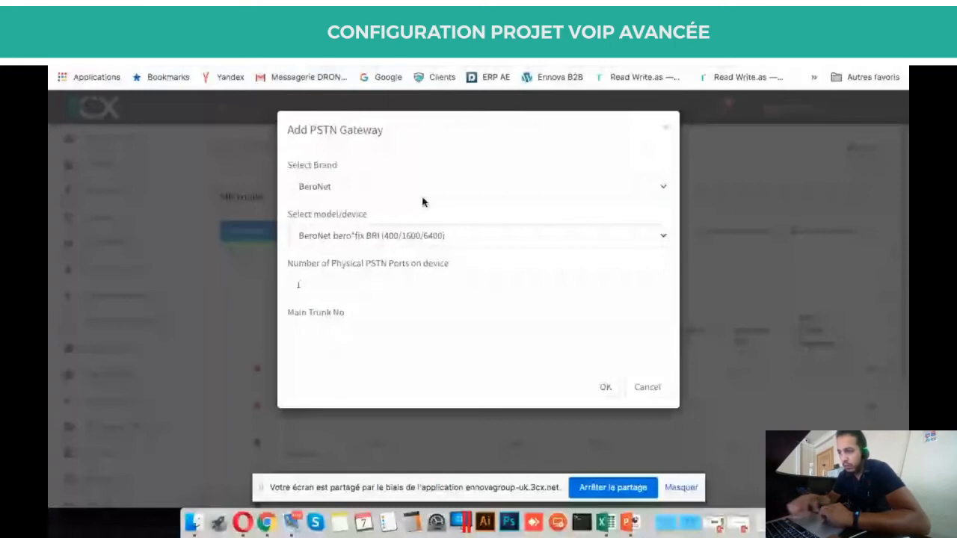
Add a PSTN gateway with brand Generic and main trunk number 0.
click(422, 195)
click(395, 356)
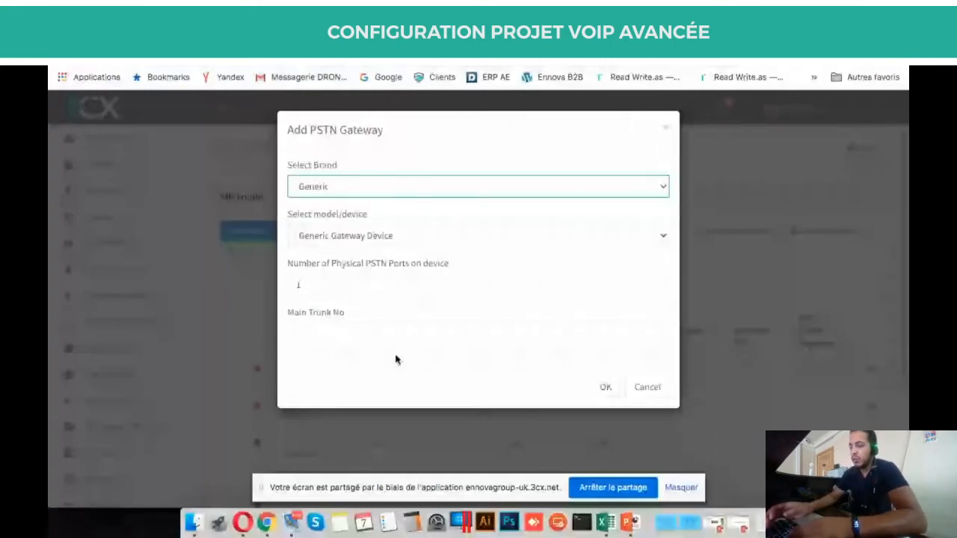
click(401, 336)
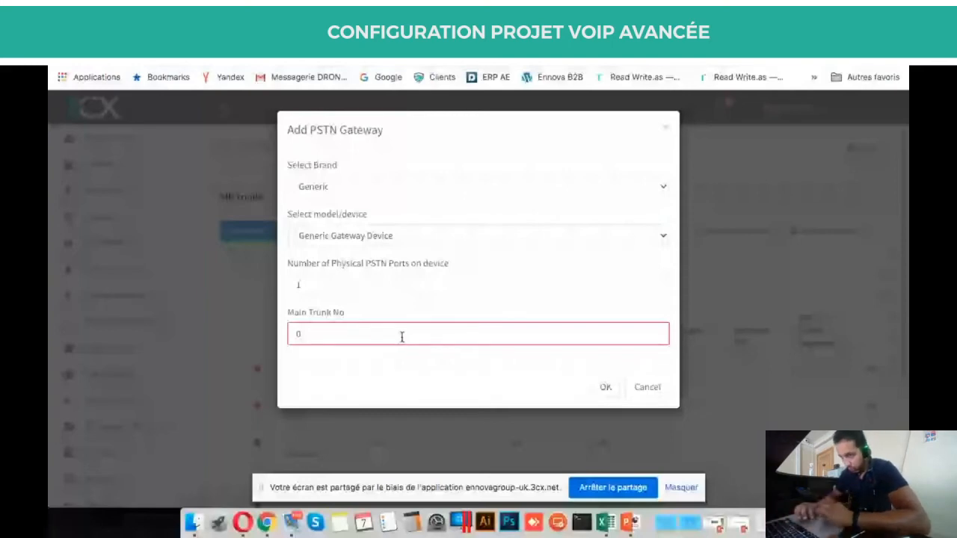
click(607, 388)
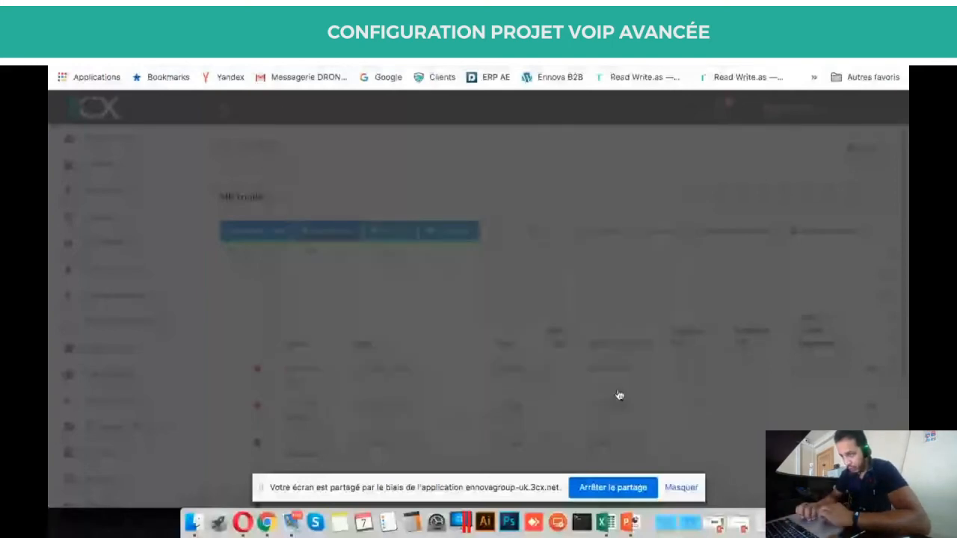
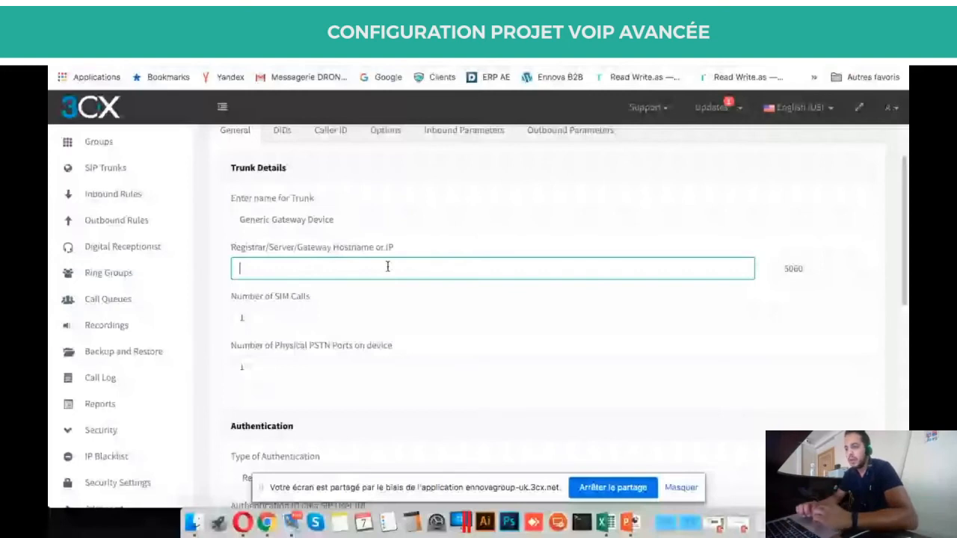
Paste the gateway address as registrar hostname, trimming it to plain 192.168.1.59.
text(http://192.168.1.59/)
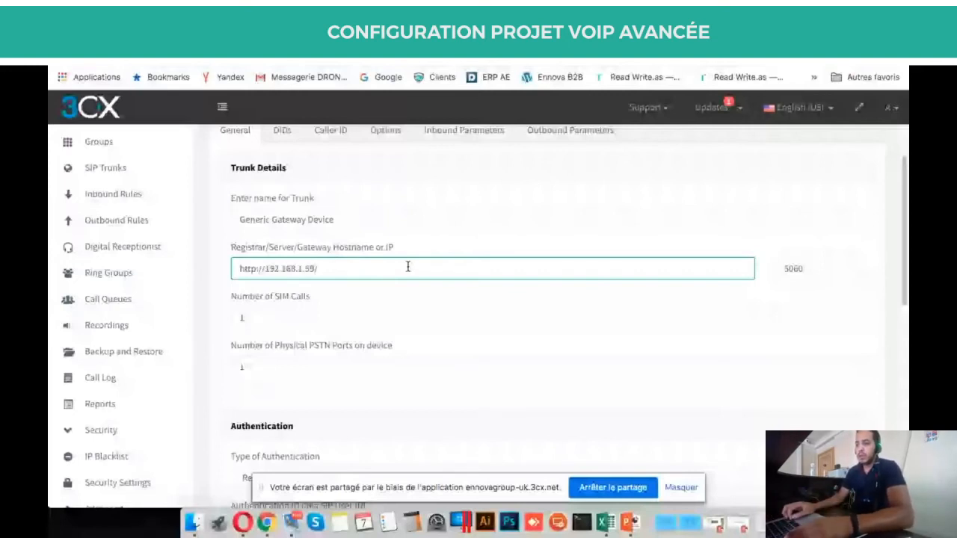
key(BackSpace)
key(Left)
key(Left)
key(Left)
key(Left)
key(Left)
key(Left)
key(Left)
key(Left)
key(Left)
key(Left)
key(Left)
key(Left)
key(BackSpace)
key(BackSpace)
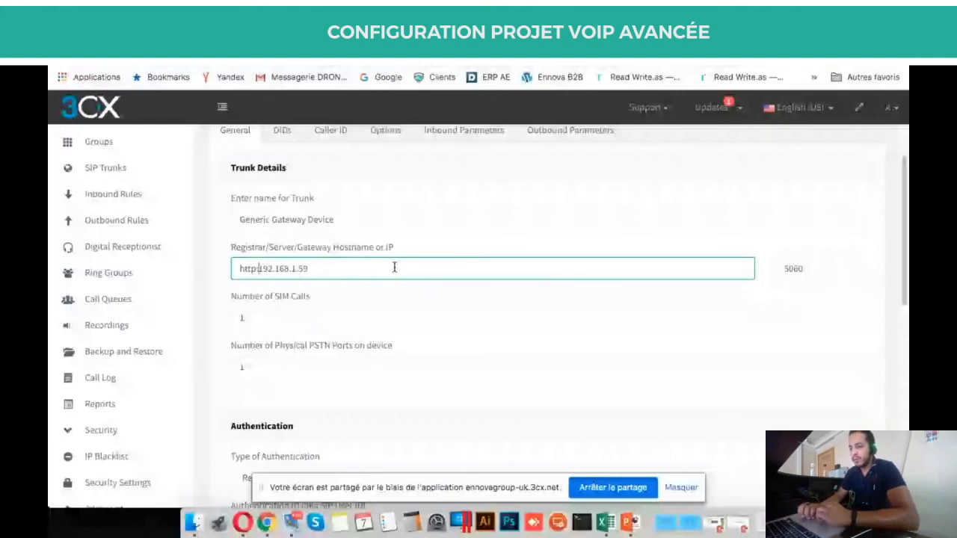
scroll(419, 281, down, 3)
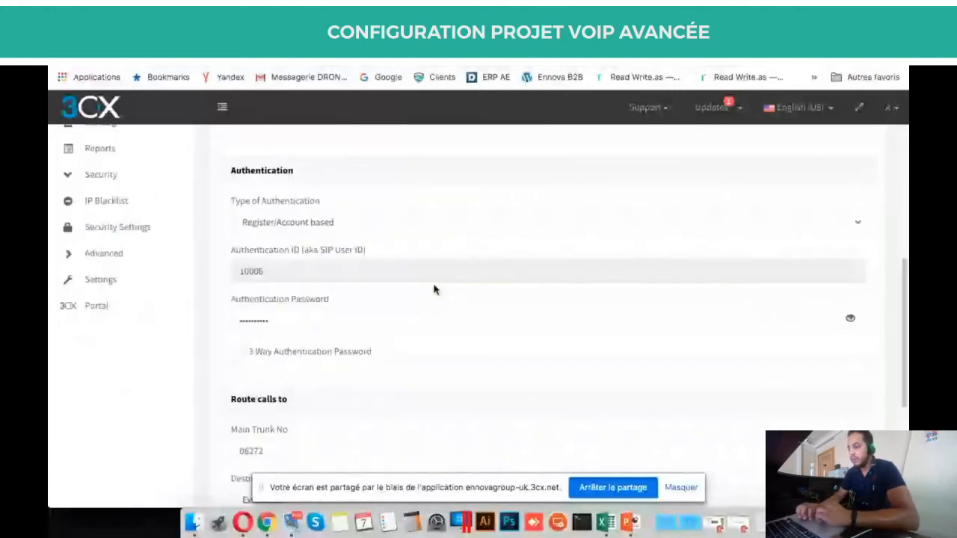
scroll(436, 289, up, 1)
Reveal and select the trunk's authentication password to check it.
click(296, 349)
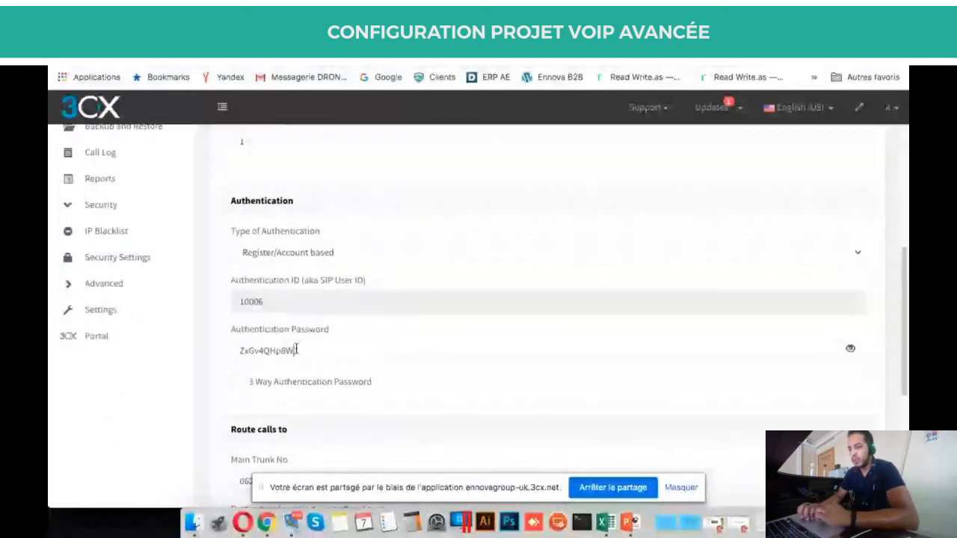
double_click(296, 349)
scroll(448, 354, up, 1)
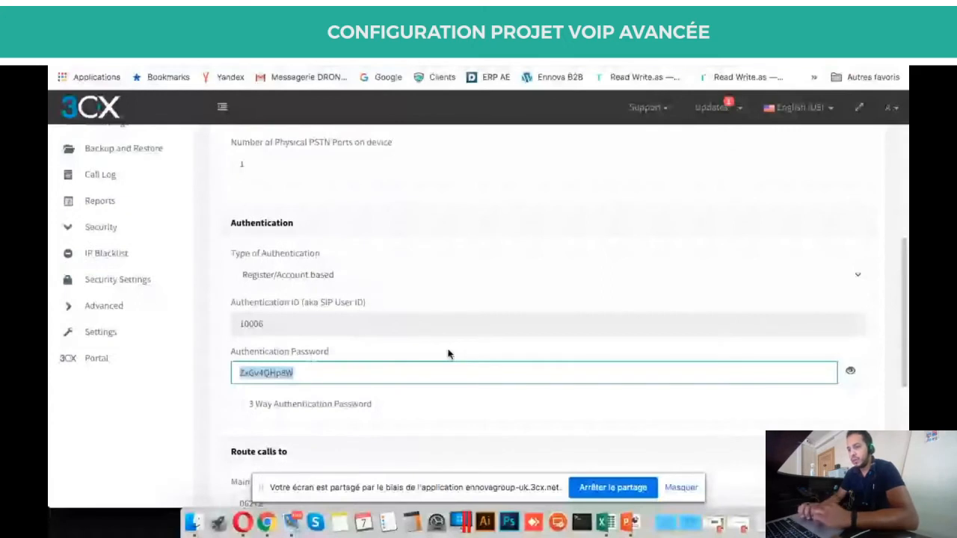
scroll(448, 354, down, 5)
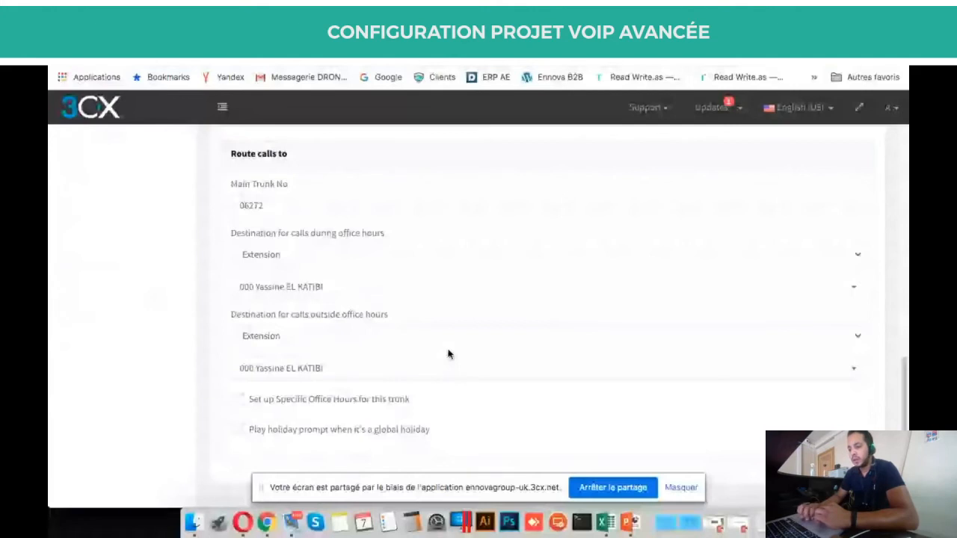
scroll(479, 277, up, 5)
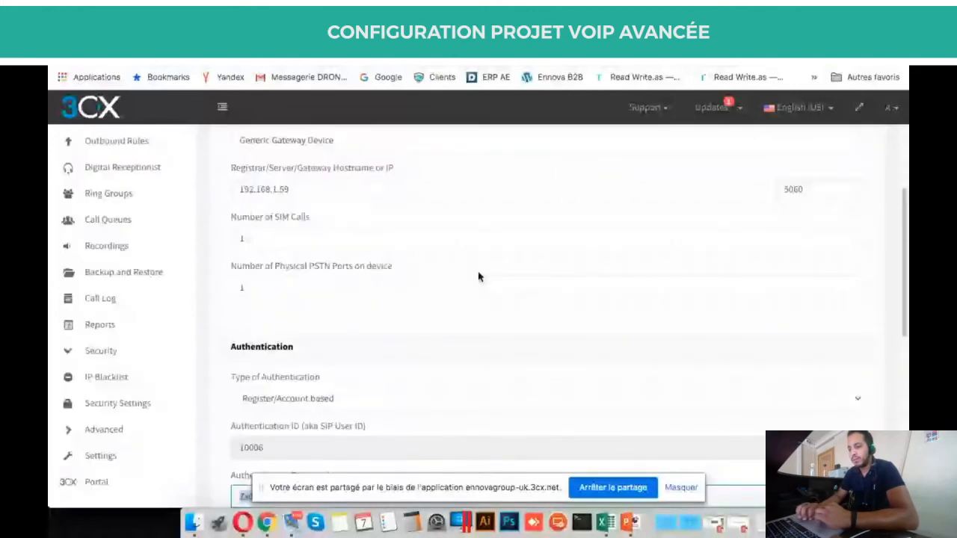
scroll(380, 359, up, 3)
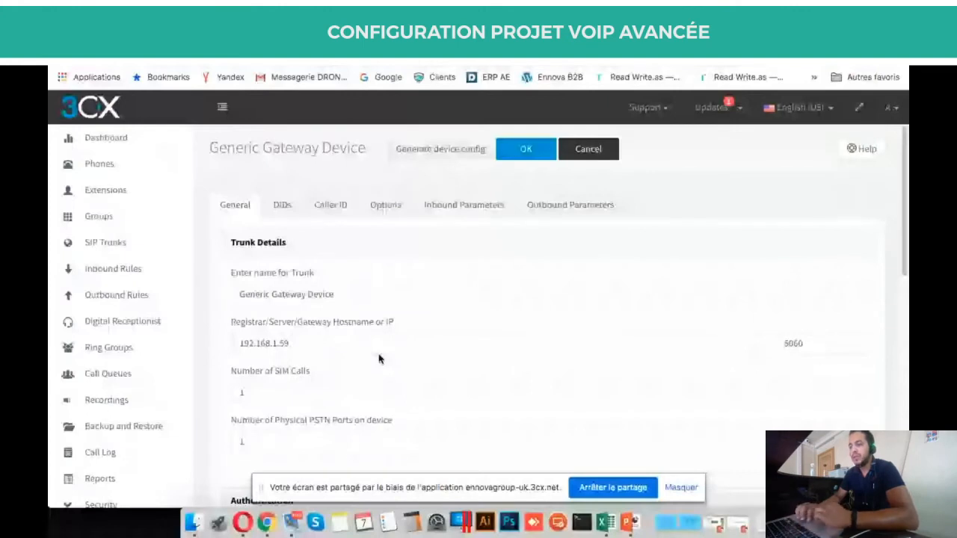
key(ctrl+Tab)
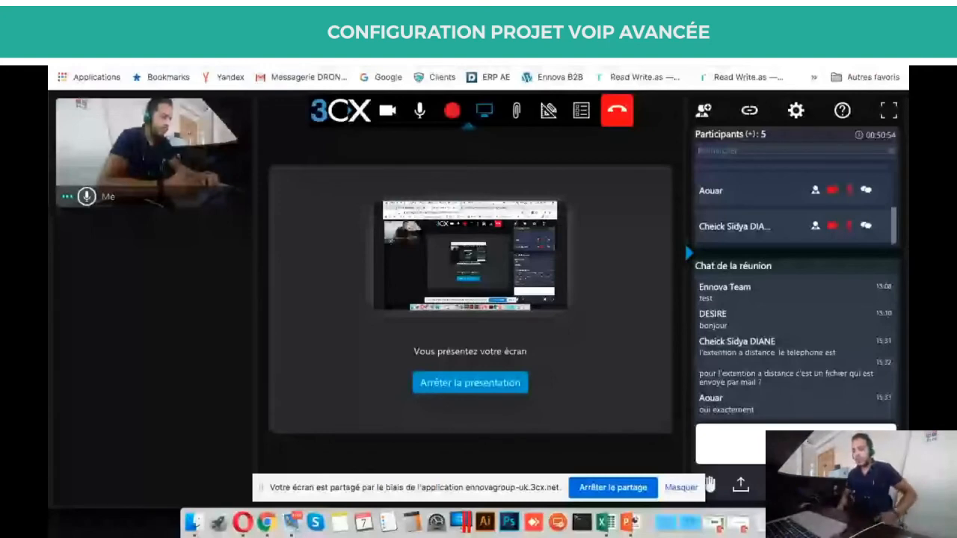
key(ctrl+Tab)
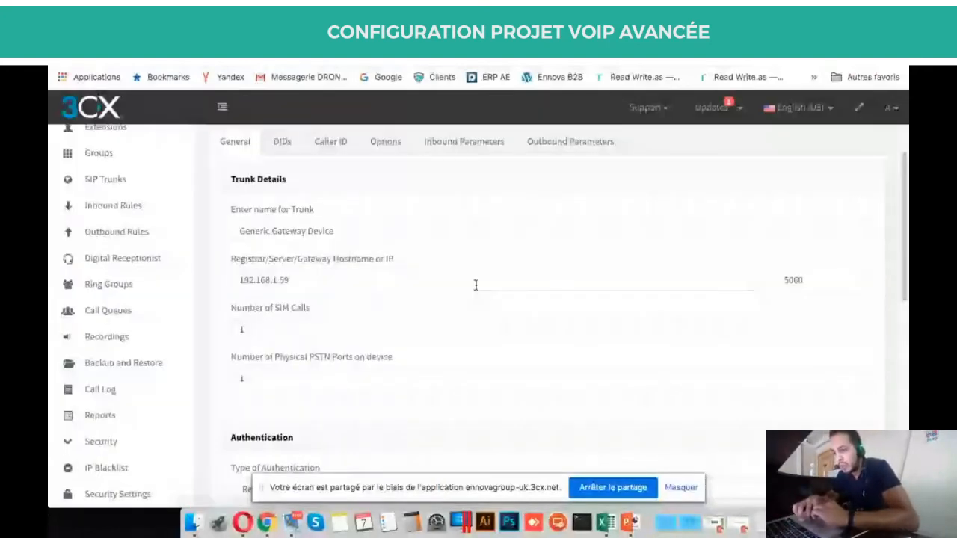
scroll(476, 285, down, 2)
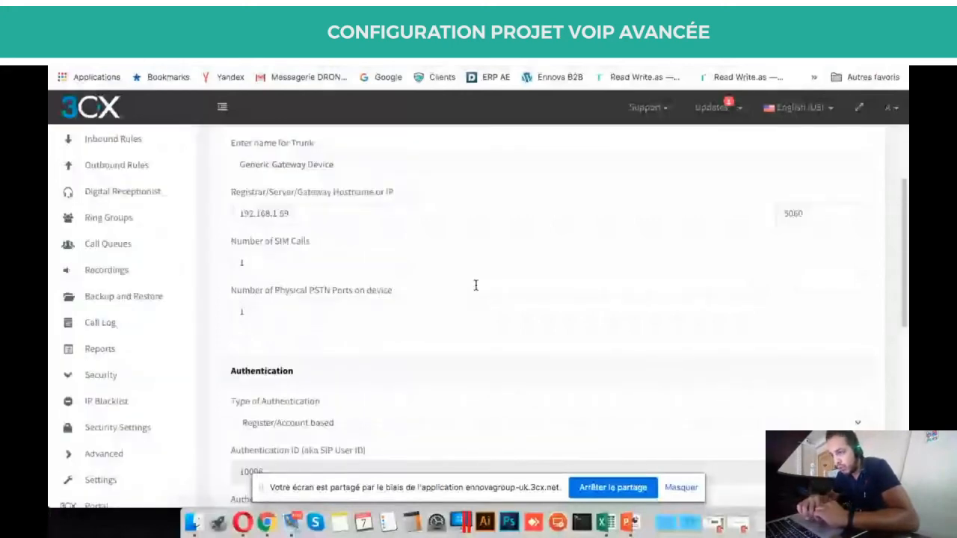
scroll(475, 285, up, 3)
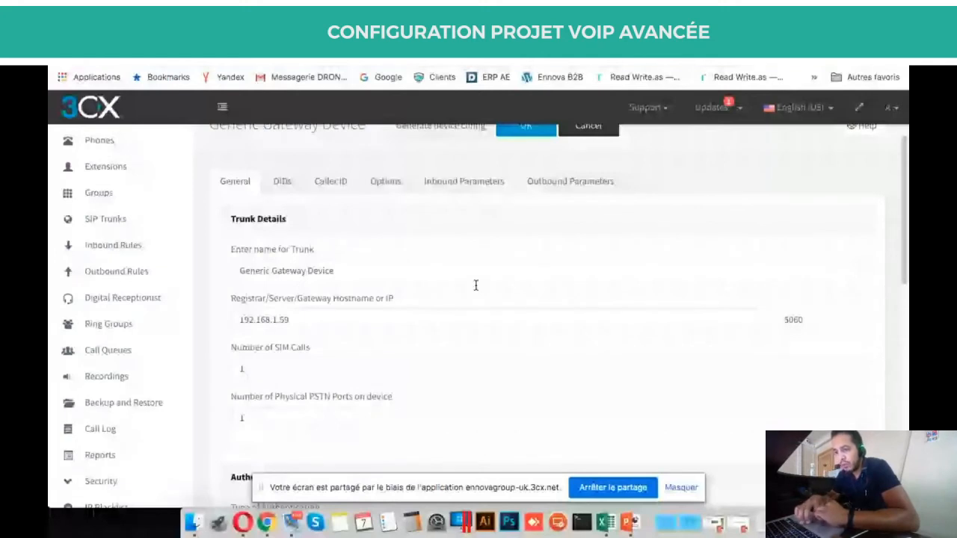
scroll(476, 285, down, 1)
click(374, 245)
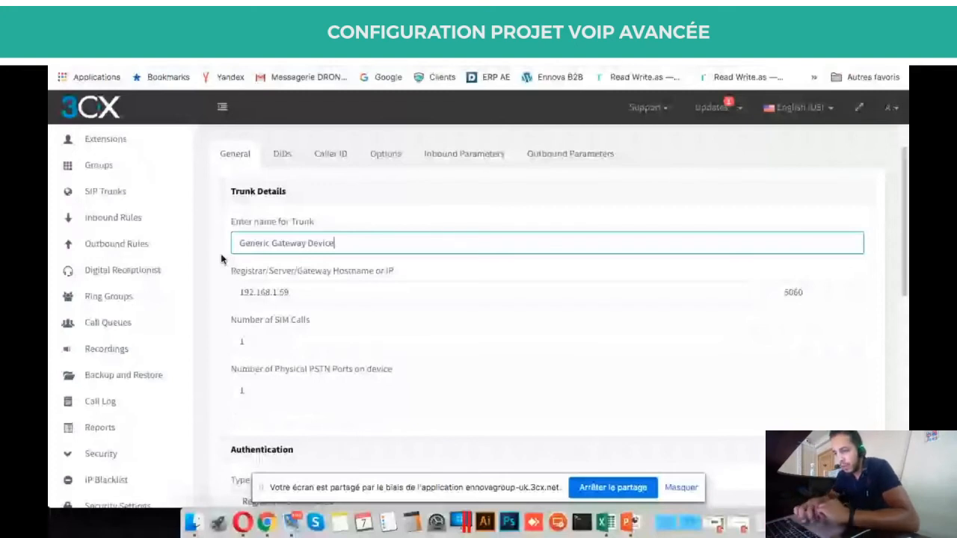
Name the trunk Test3, leaving registrar, SIM calls and PSTN ports values as they are.
key(ctrl+a)
text(Test3)
scroll(299, 317, down, 1)
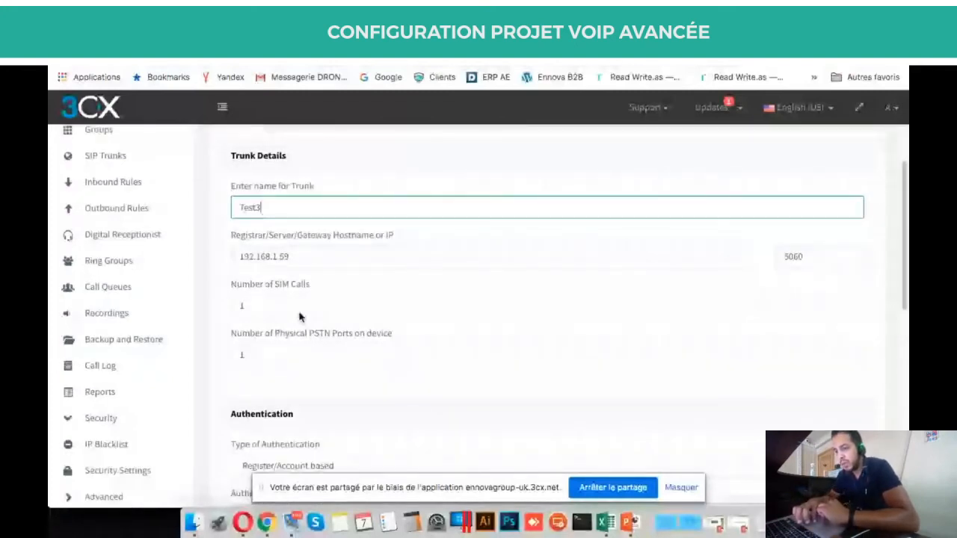
key(Tab)
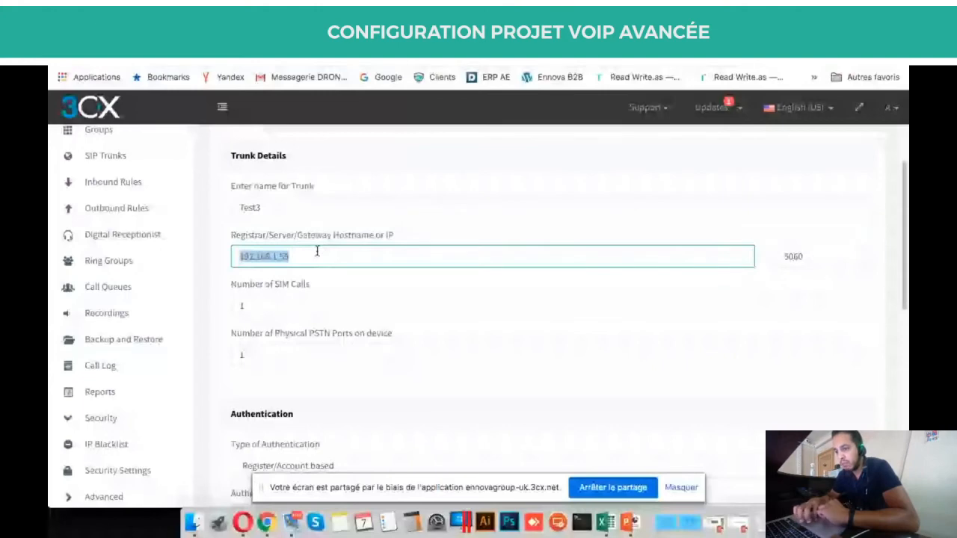
scroll(299, 247, down, 1)
click(266, 232)
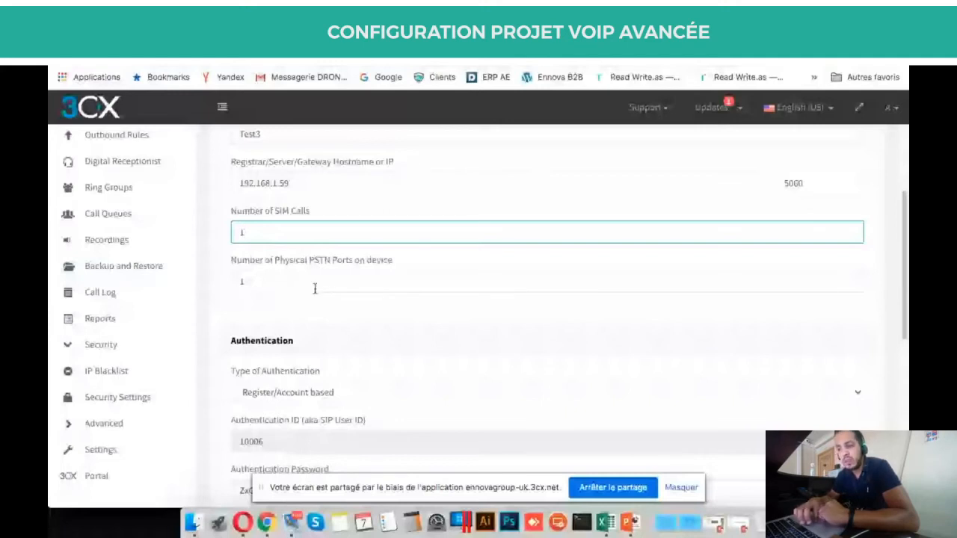
key(Tab)
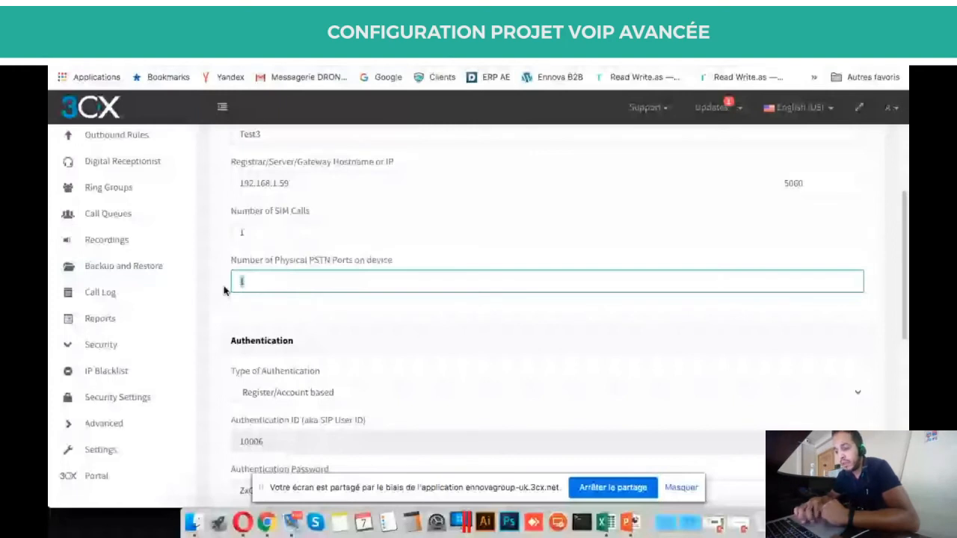
scroll(290, 283, down, 2)
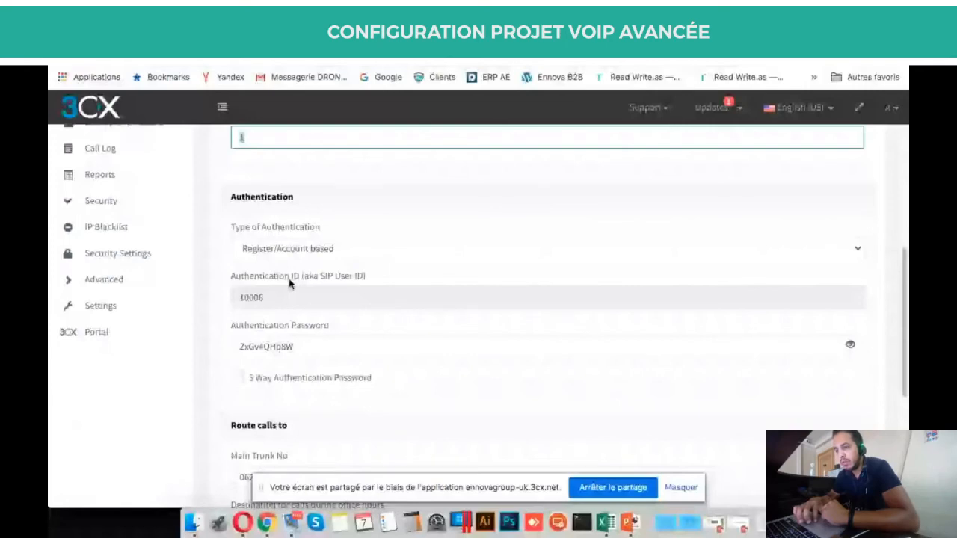
Keep Register/Account based authentication and view the trunk's DIDs, showing 06272.
scroll(290, 283, down, 2)
click(312, 168)
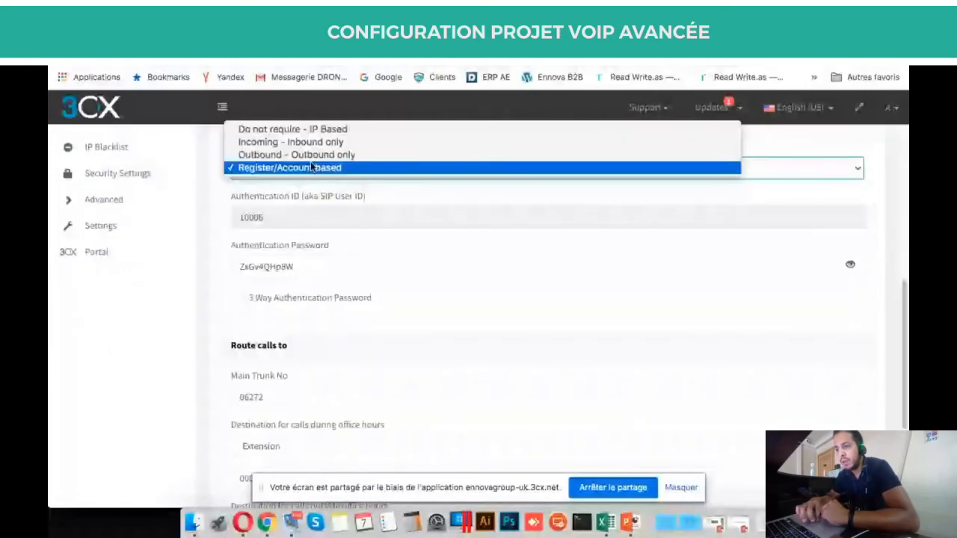
scroll(313, 172, up, 1)
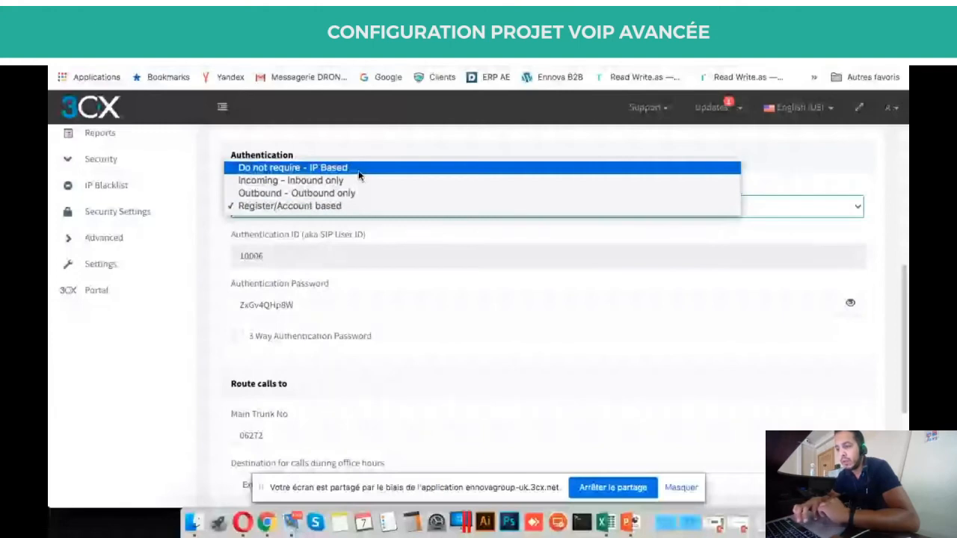
click(343, 243)
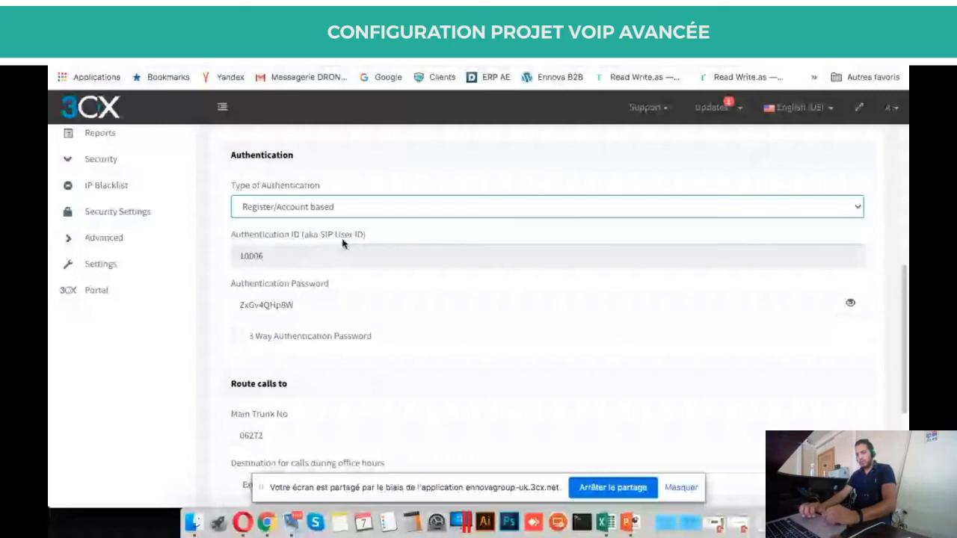
scroll(343, 243, down, 2)
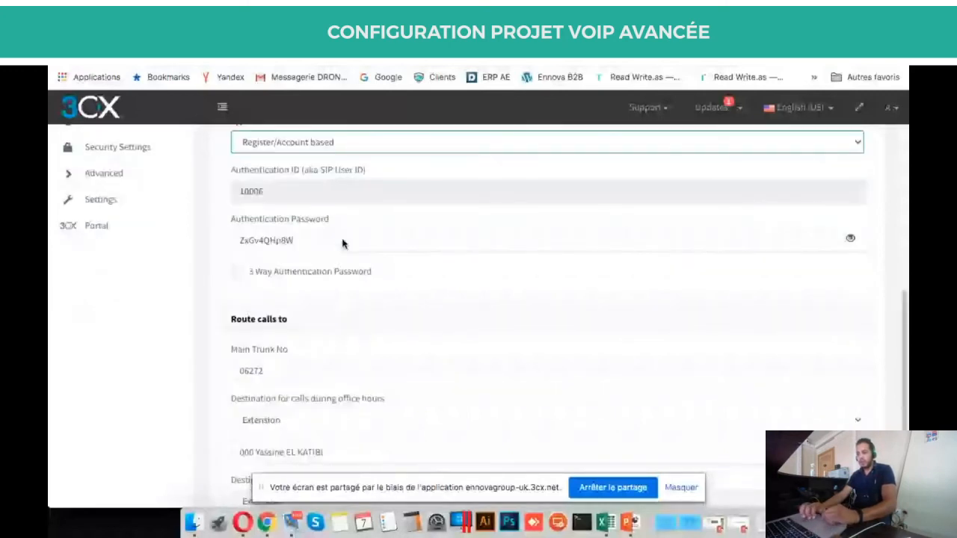
scroll(431, 278, down, 5)
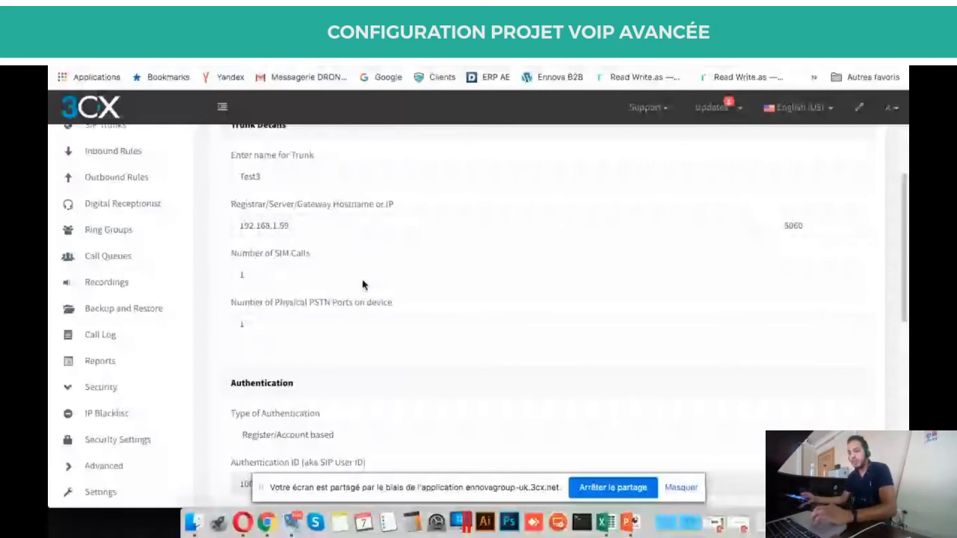
scroll(363, 284, up, 5)
click(281, 205)
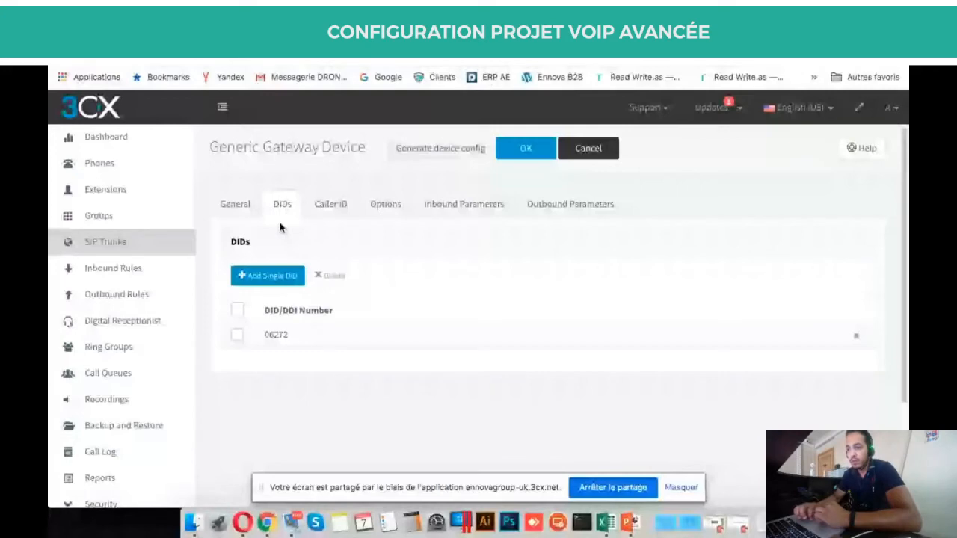
click(235, 204)
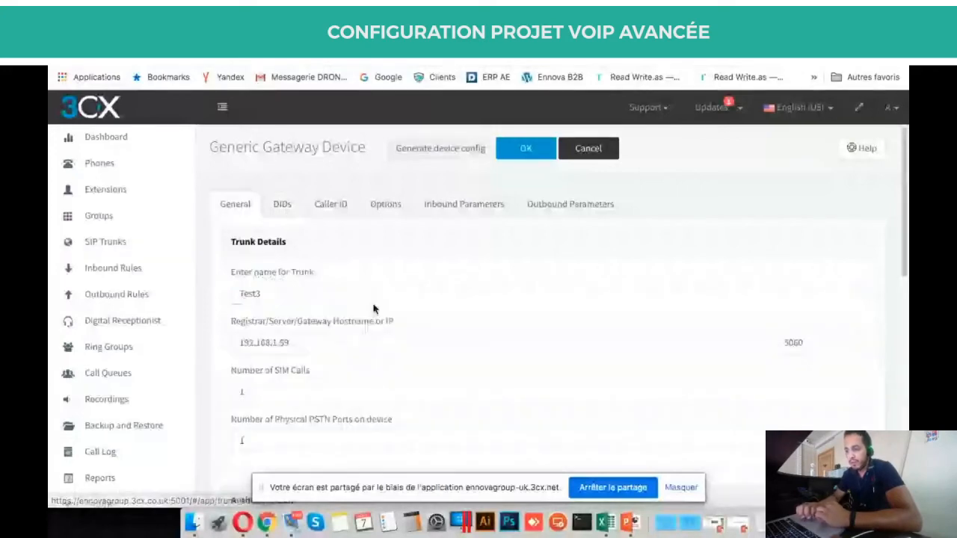
scroll(374, 308, down, 15)
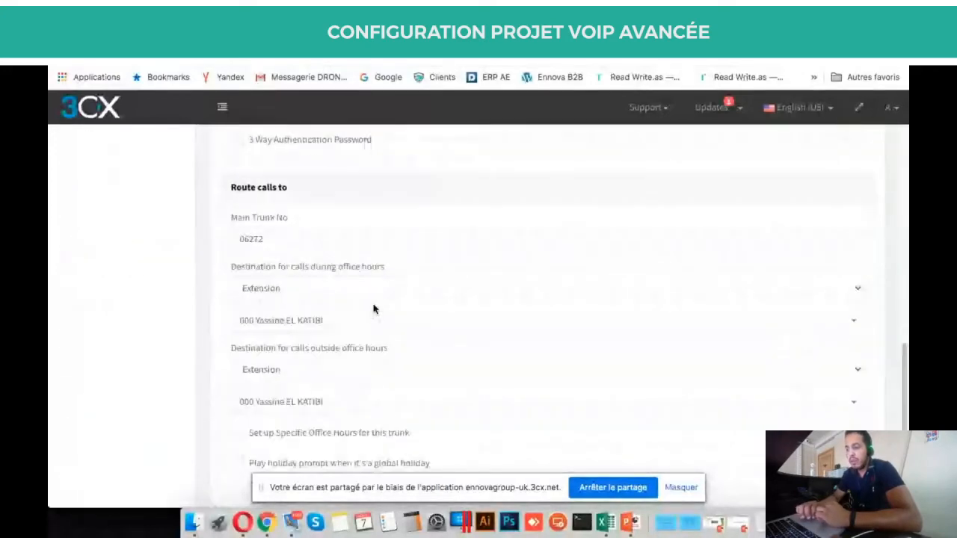
scroll(374, 309, down, 1)
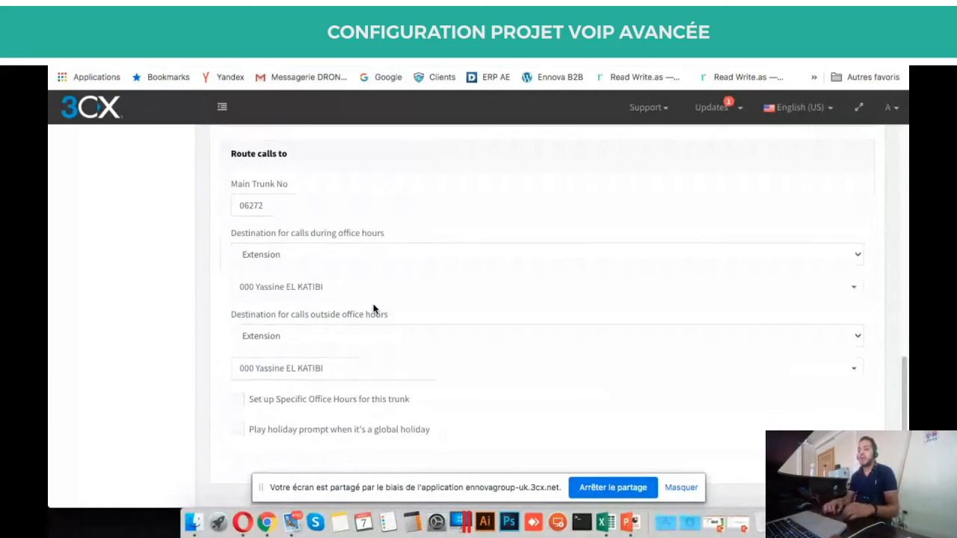
scroll(373, 308, up, 10)
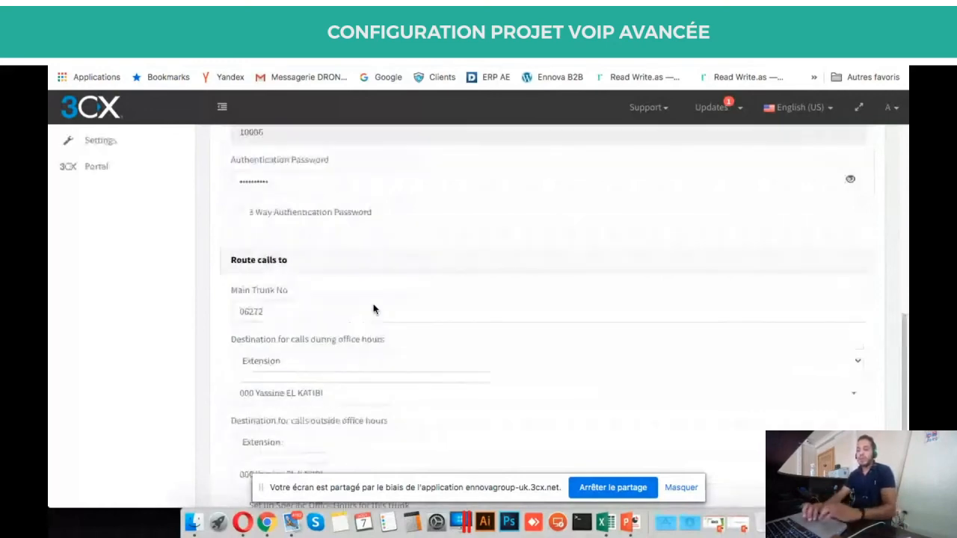
scroll(374, 308, down, 5)
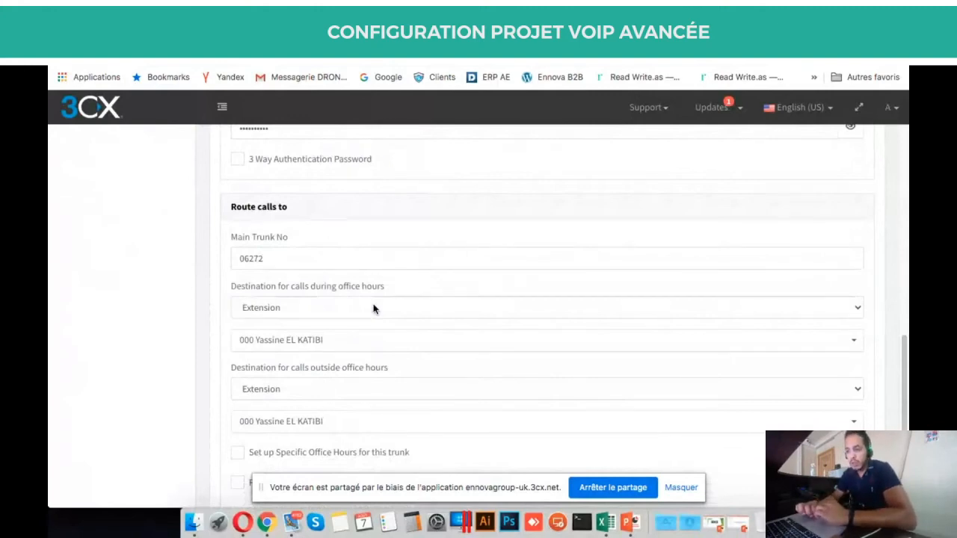
scroll(374, 308, down, 2)
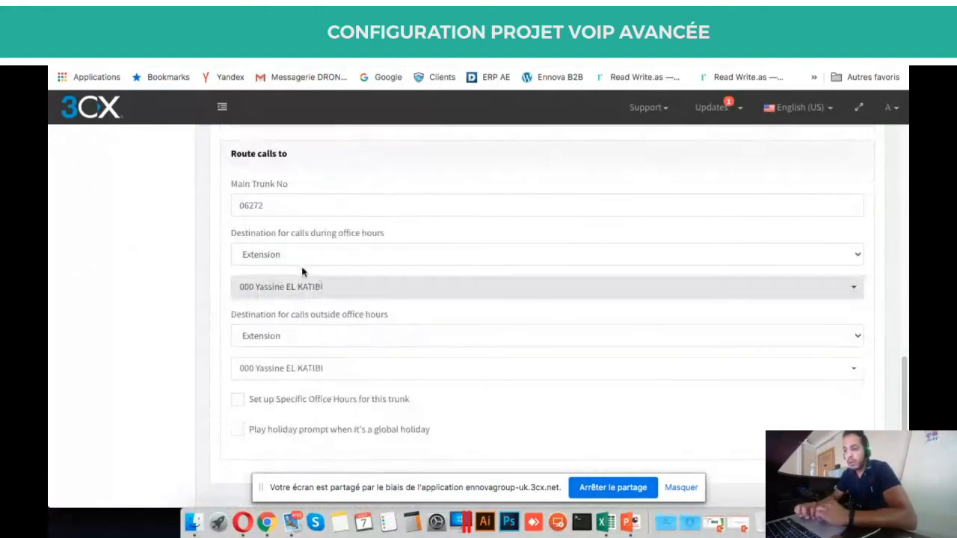
scroll(244, 193, up, 3)
scroll(243, 193, up, 8)
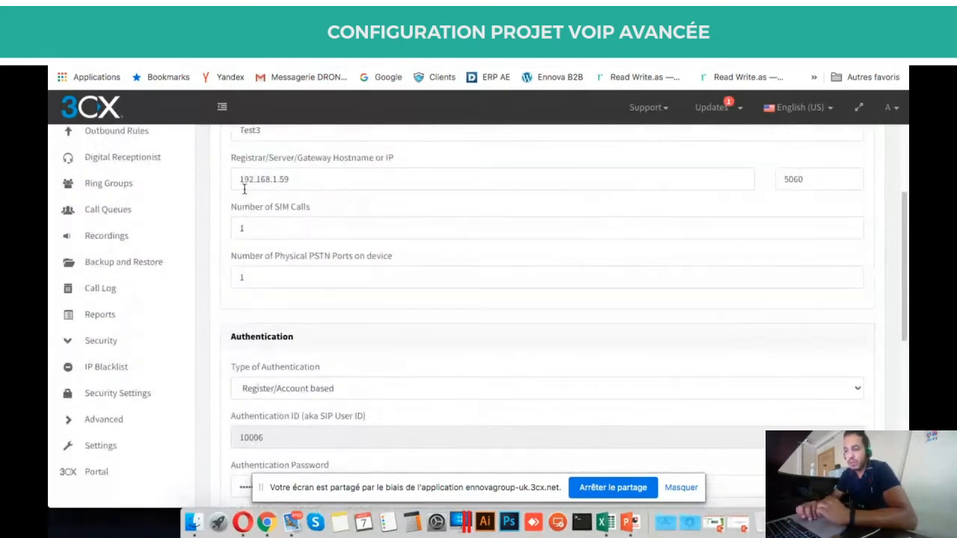
scroll(244, 190, up, 5)
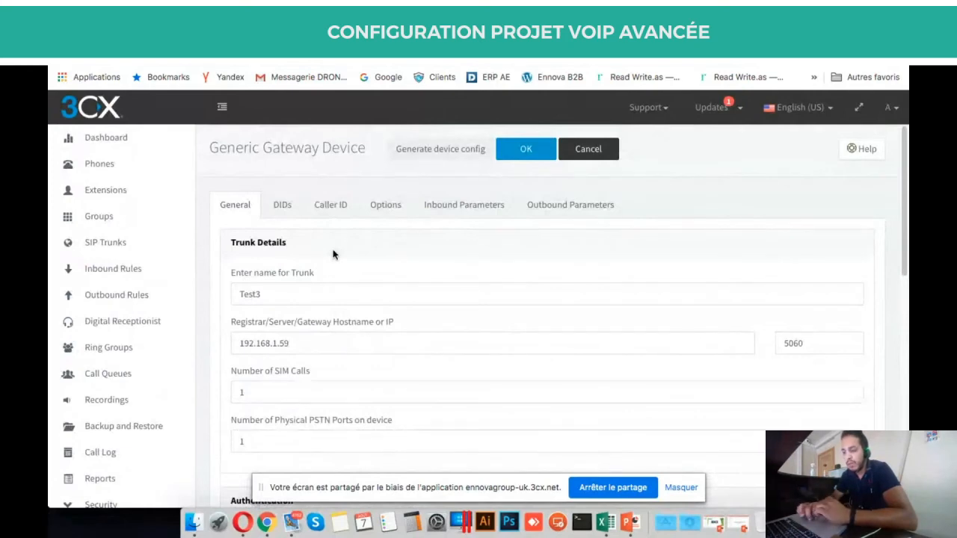
scroll(333, 250, down, 10)
scroll(332, 245, down, 3)
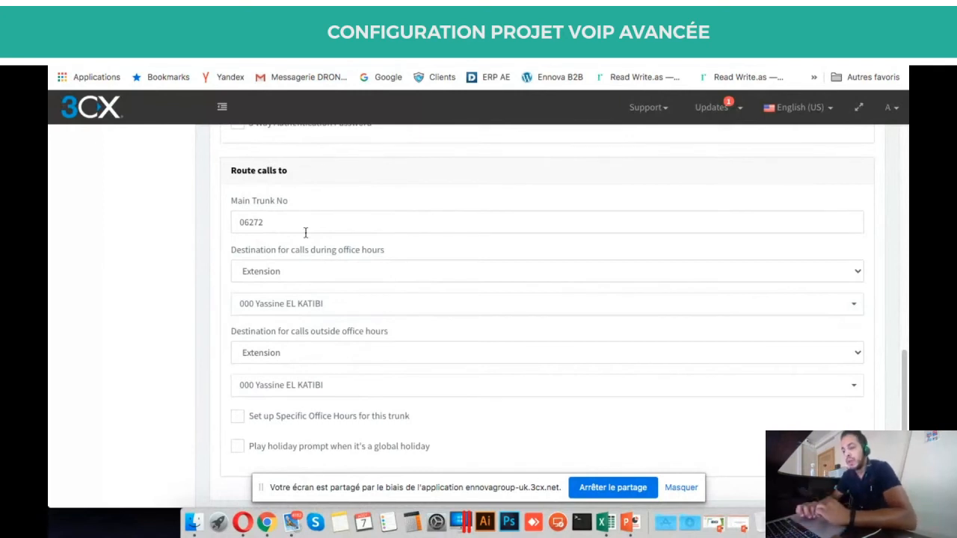
scroll(305, 233, down, 1)
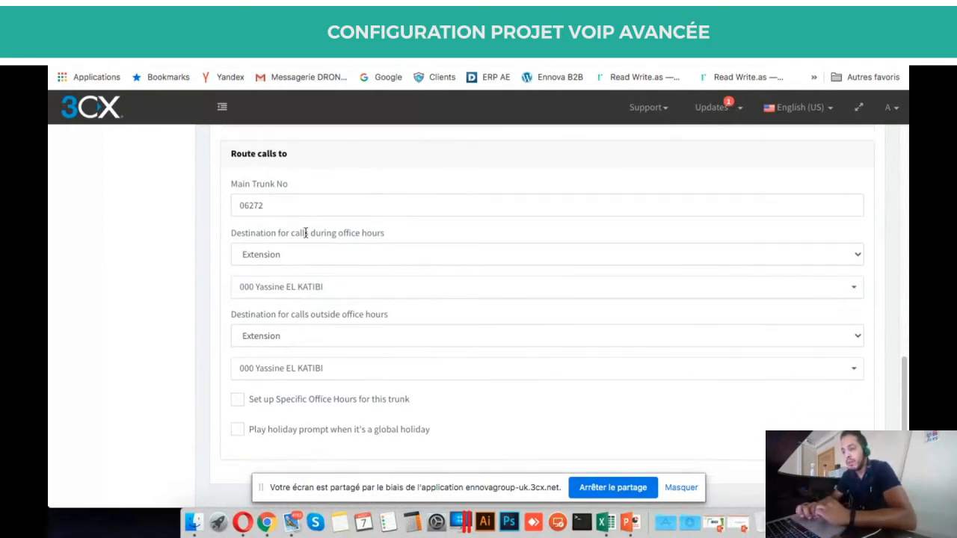
click(336, 255)
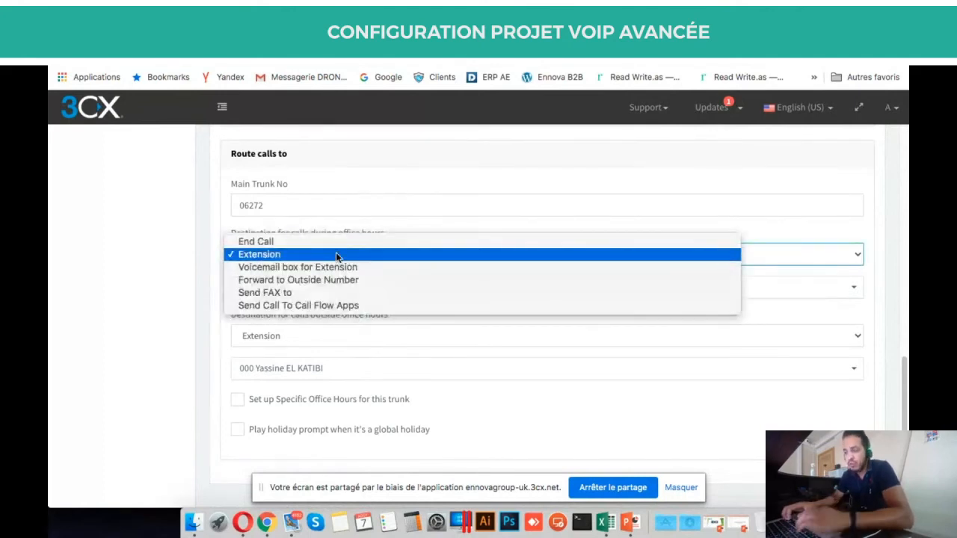
right_click(162, 260)
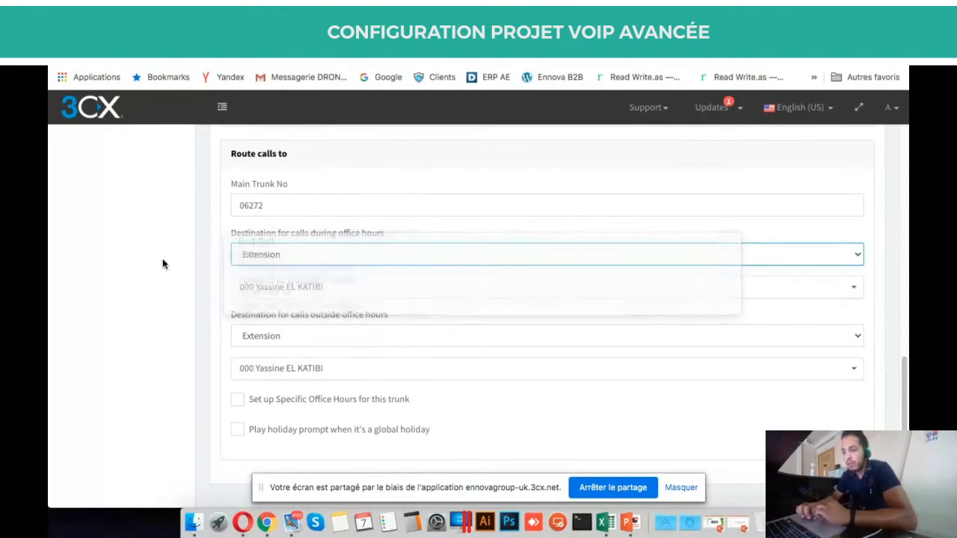
click(295, 254)
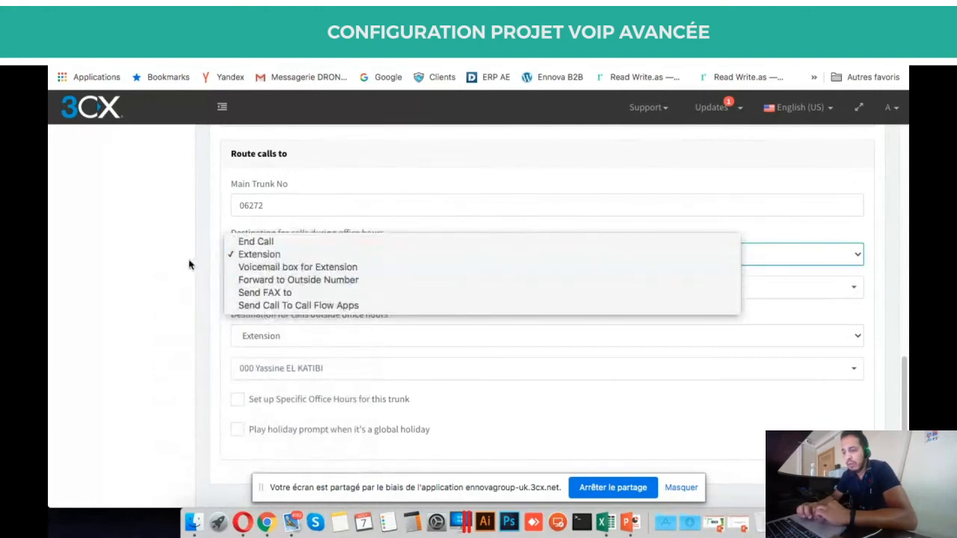
click(209, 265)
click(288, 254)
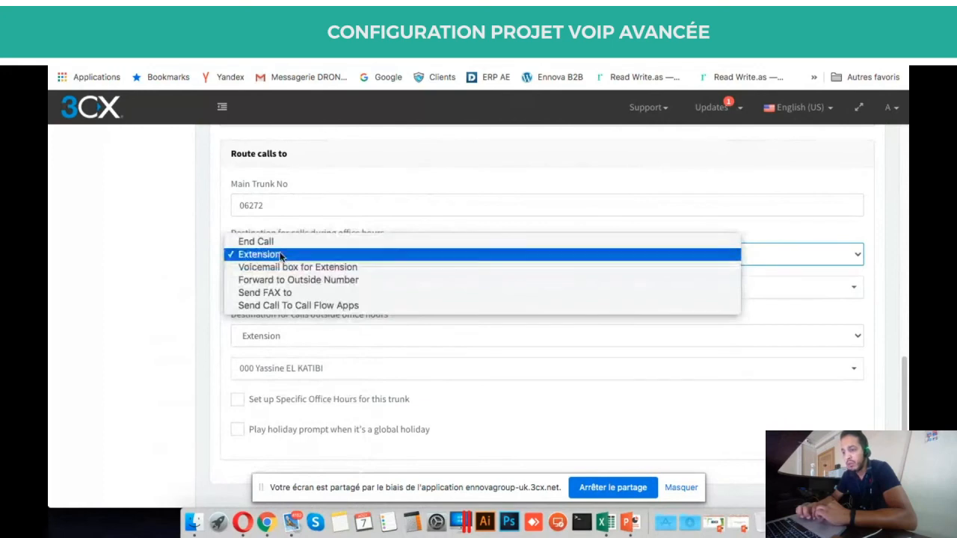
click(282, 255)
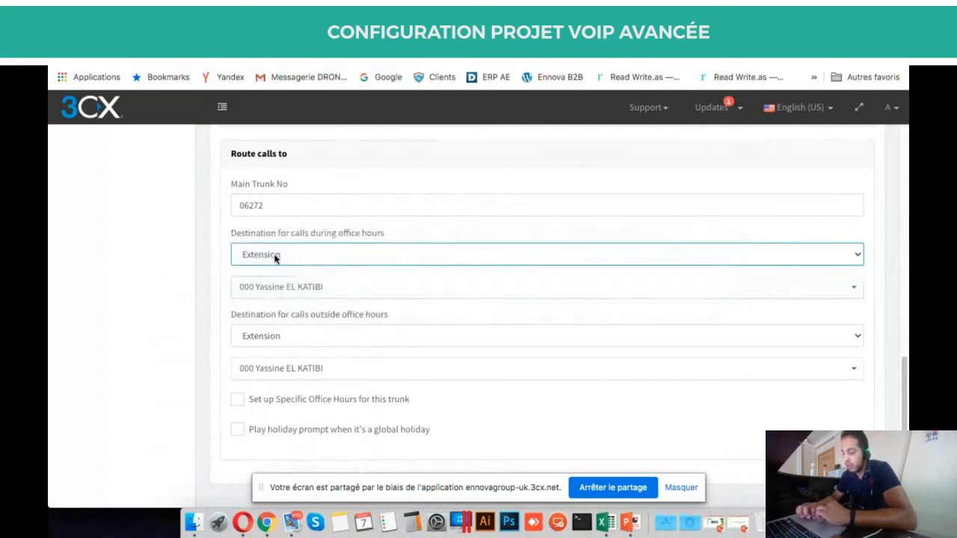
click(301, 290)
scroll(293, 406, down, 8)
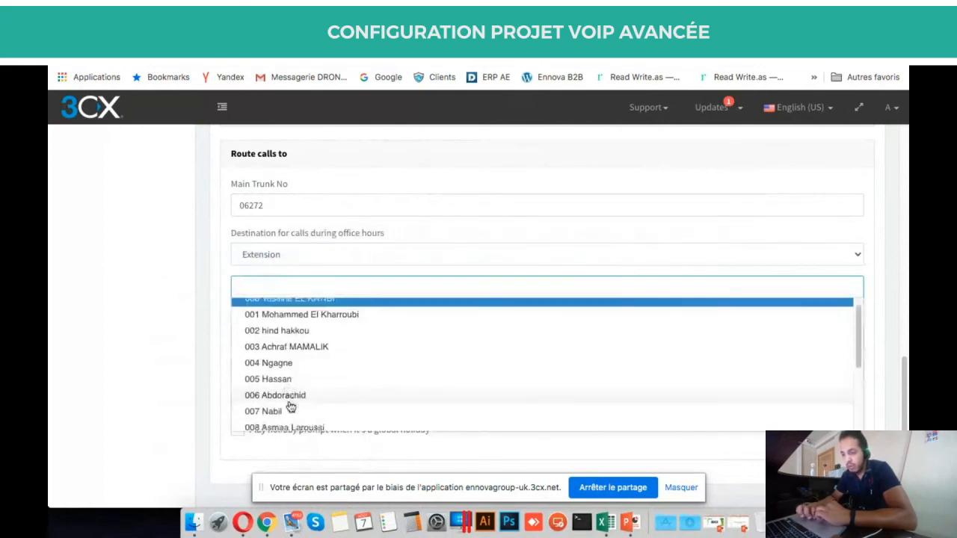
scroll(290, 406, down, 10)
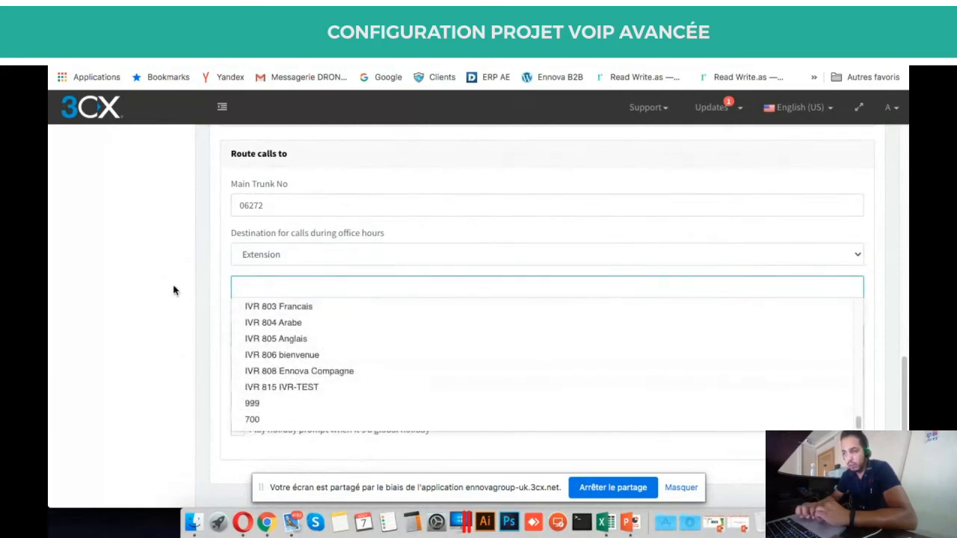
scroll(336, 389, up, 4)
click(154, 307)
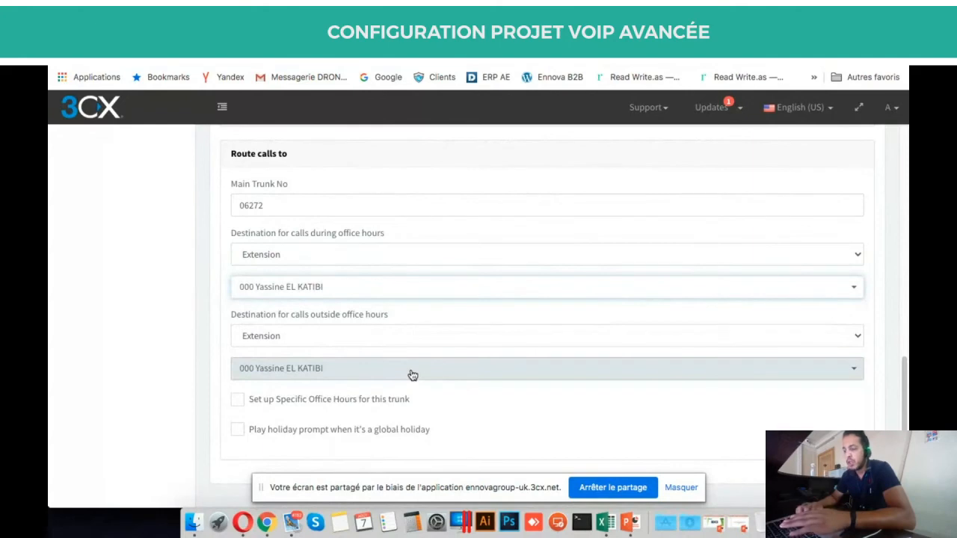
scroll(412, 375, up, 15)
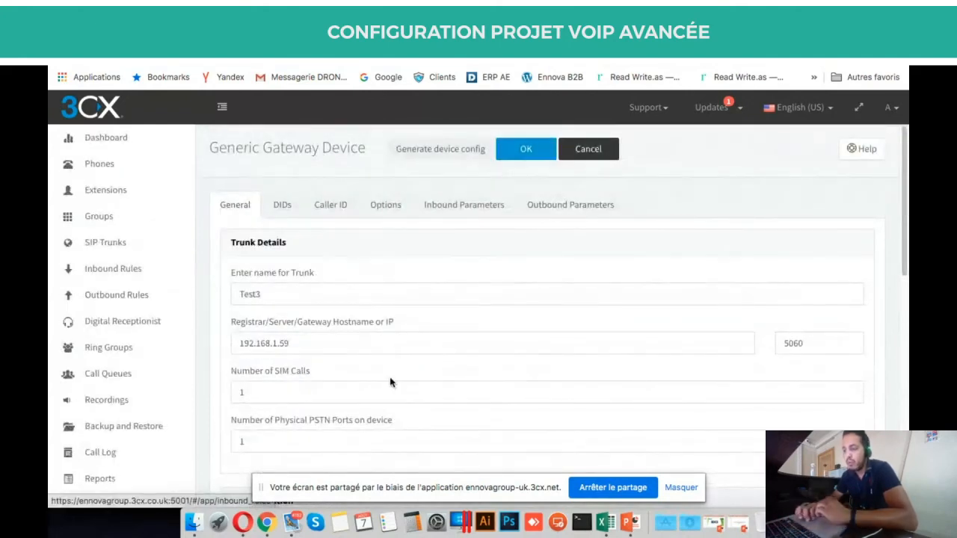
Confirm DID 06272 is listed, then view the Test3 trunk's empty Caller ID settings.
scroll(389, 378, down, 15)
scroll(389, 379, up, 15)
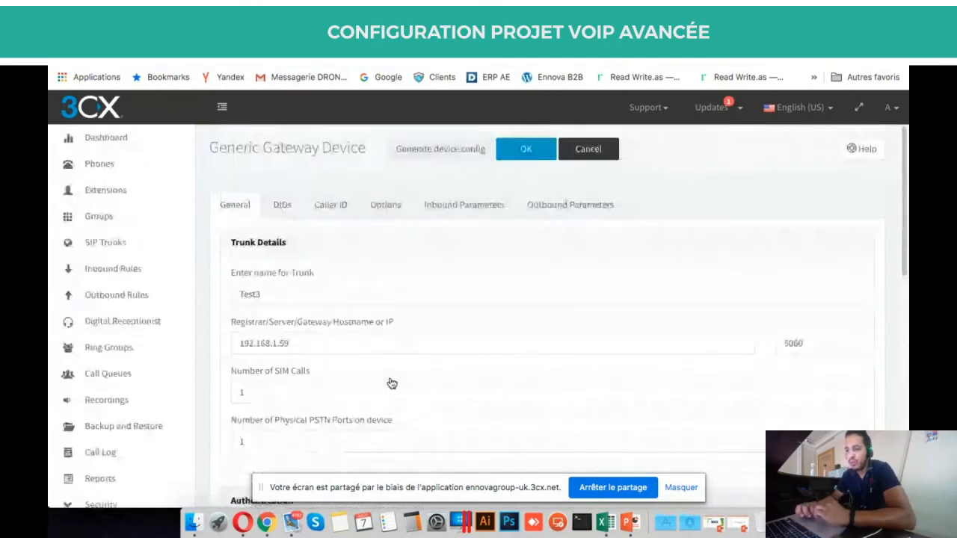
click(282, 205)
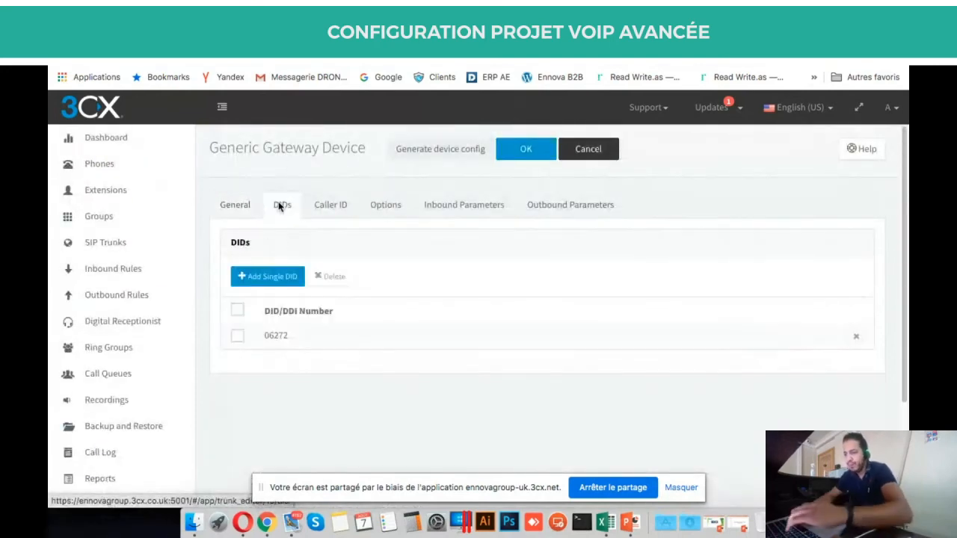
click(330, 204)
scroll(431, 224, down, 2)
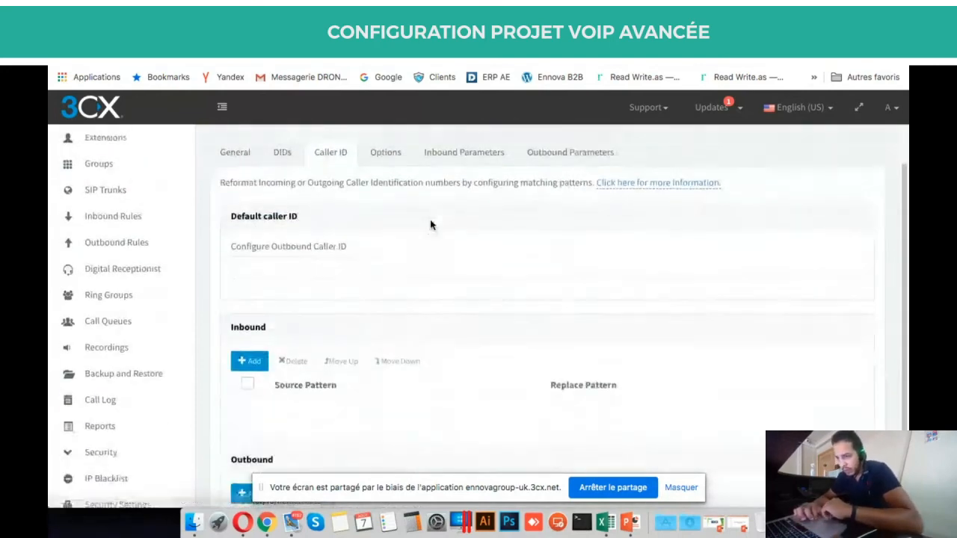
scroll(430, 224, down, 1)
scroll(430, 225, down, 3)
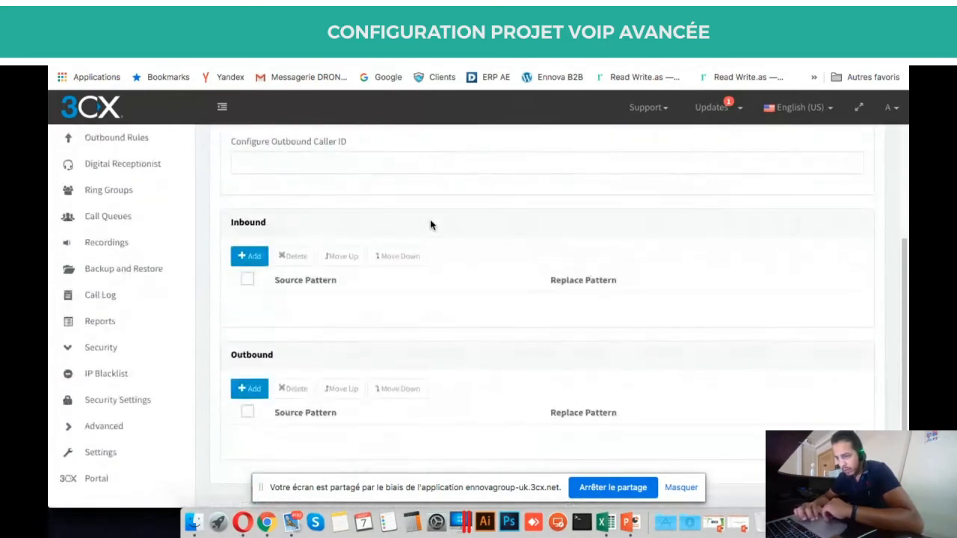
scroll(430, 224, up, 5)
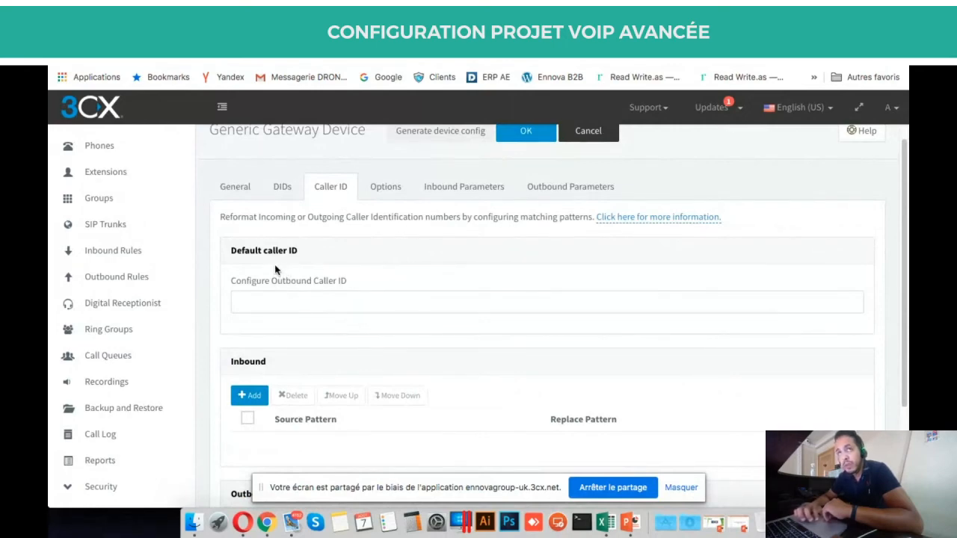
click(285, 297)
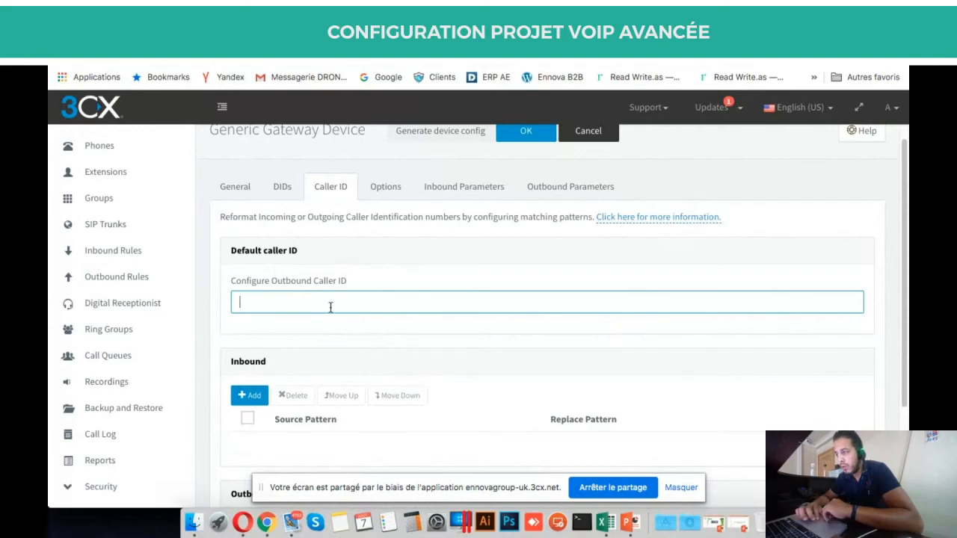
scroll(330, 307, down, 2)
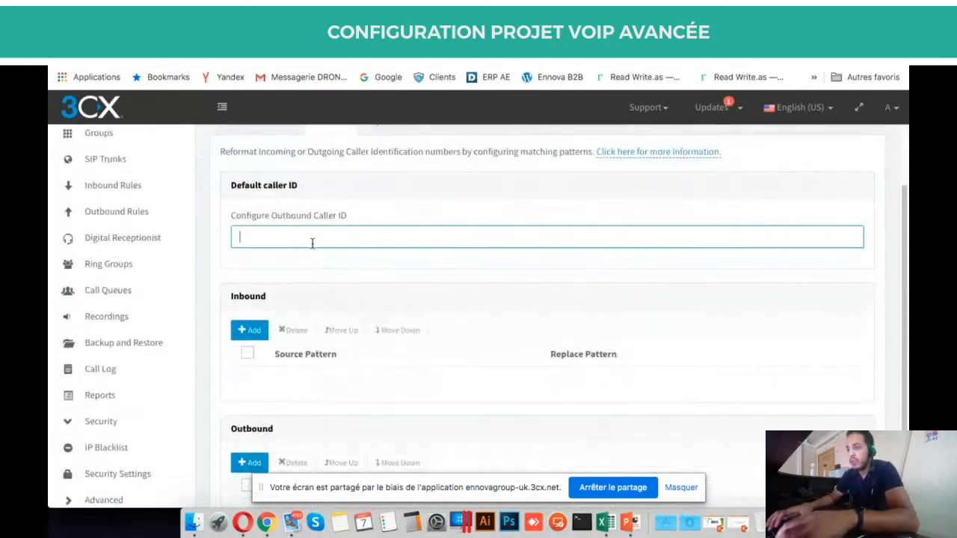
text(0652663)
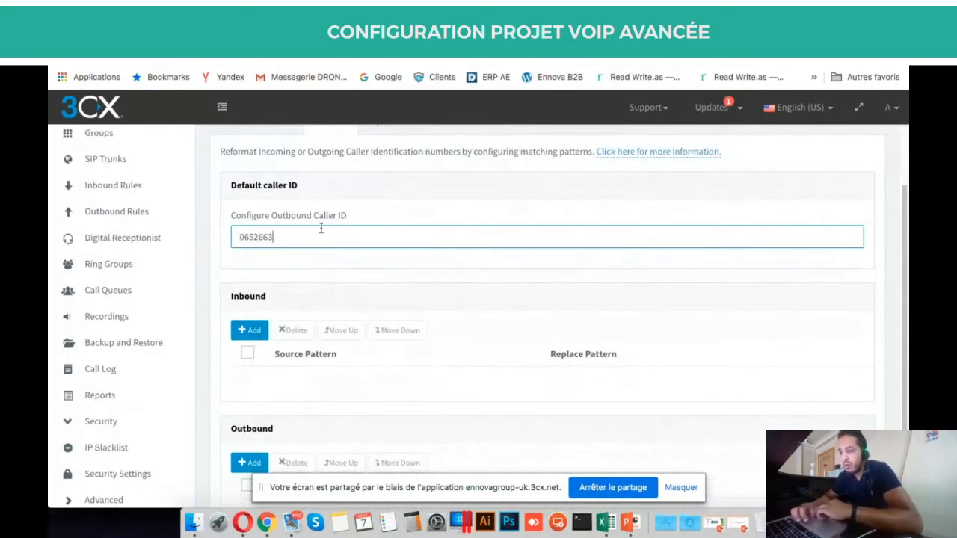
double_click(281, 237)
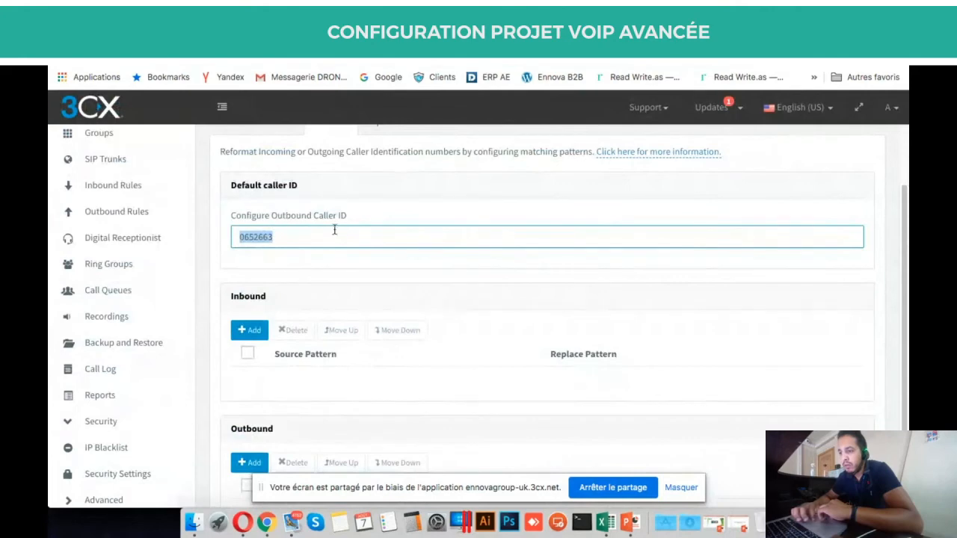
click(296, 235)
key(super+a)
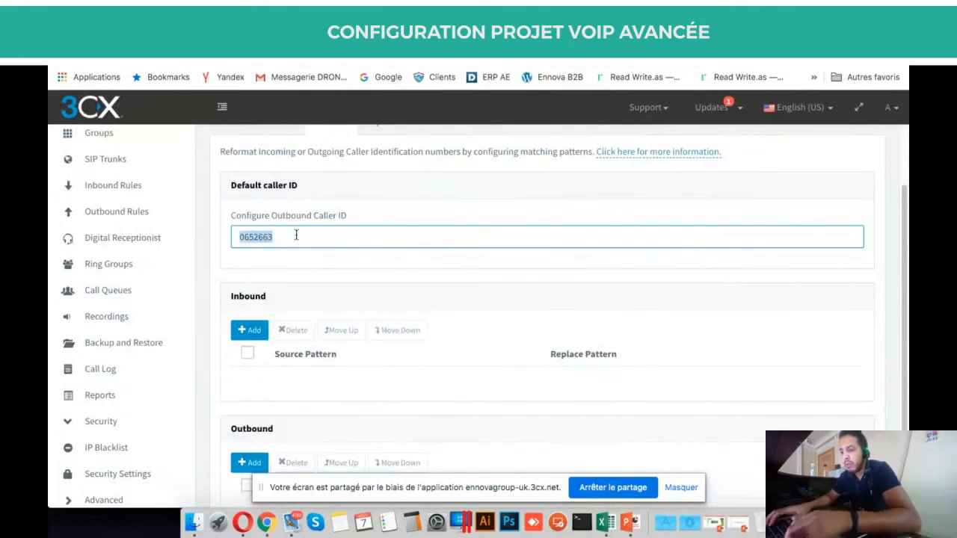
text(102)
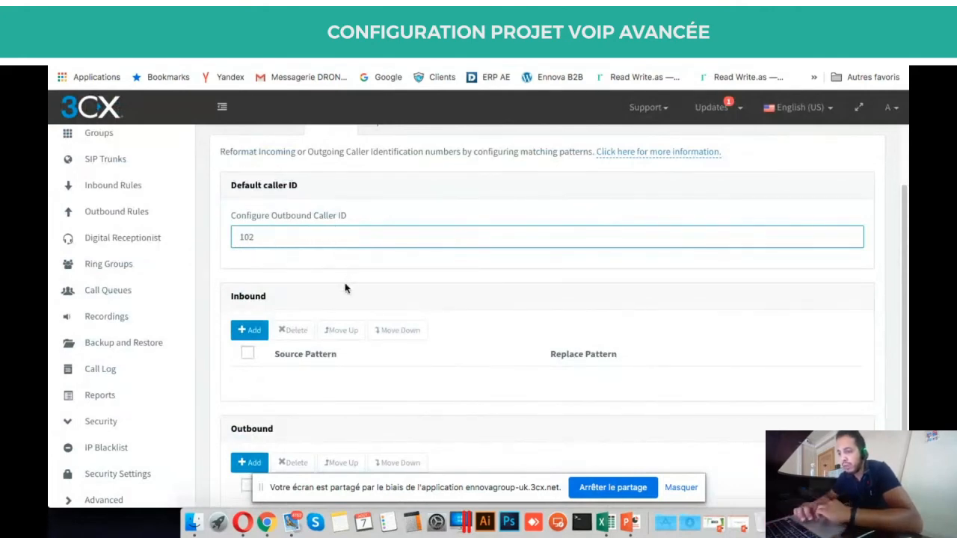
drag(305, 239, 248, 237)
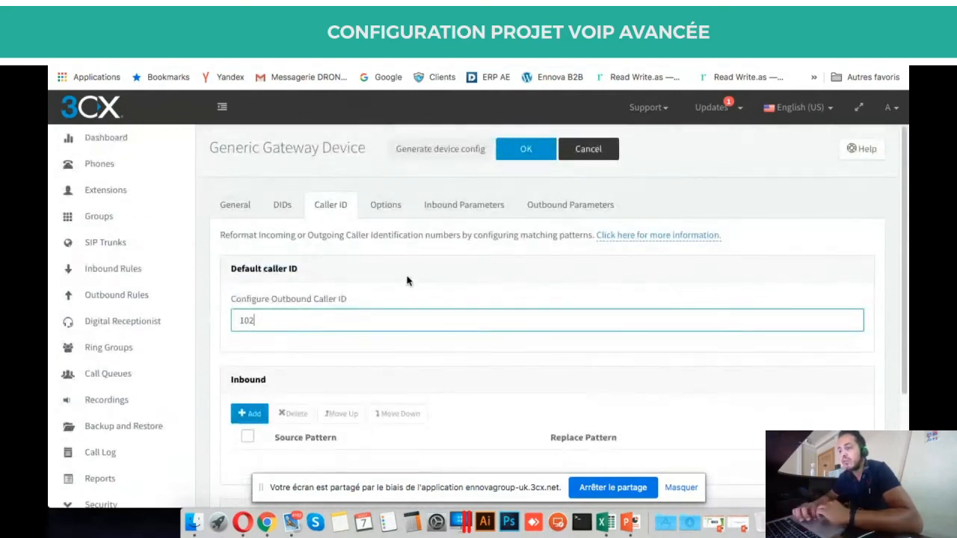
Browse through the Test3 trunk's call options.
click(393, 209)
scroll(484, 301, down, 3)
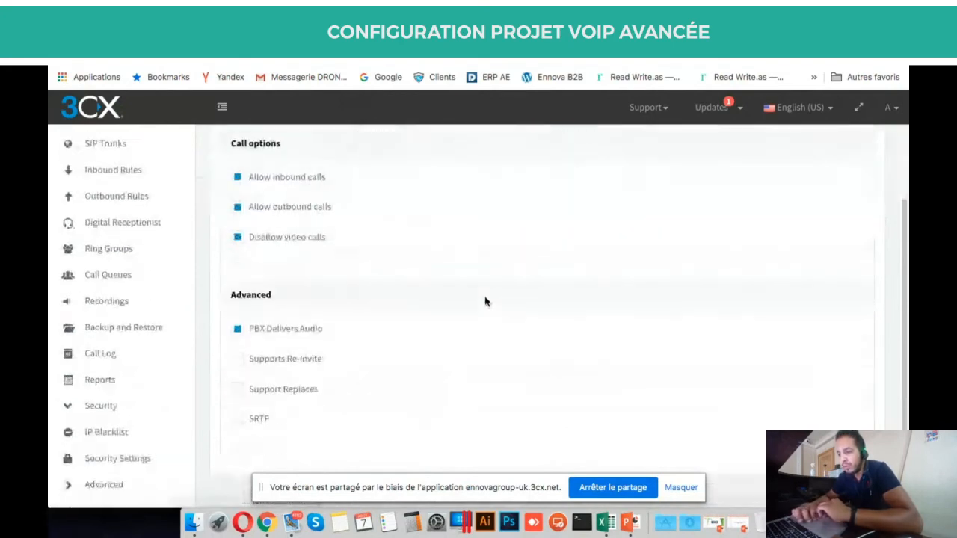
scroll(485, 301, down, 1)
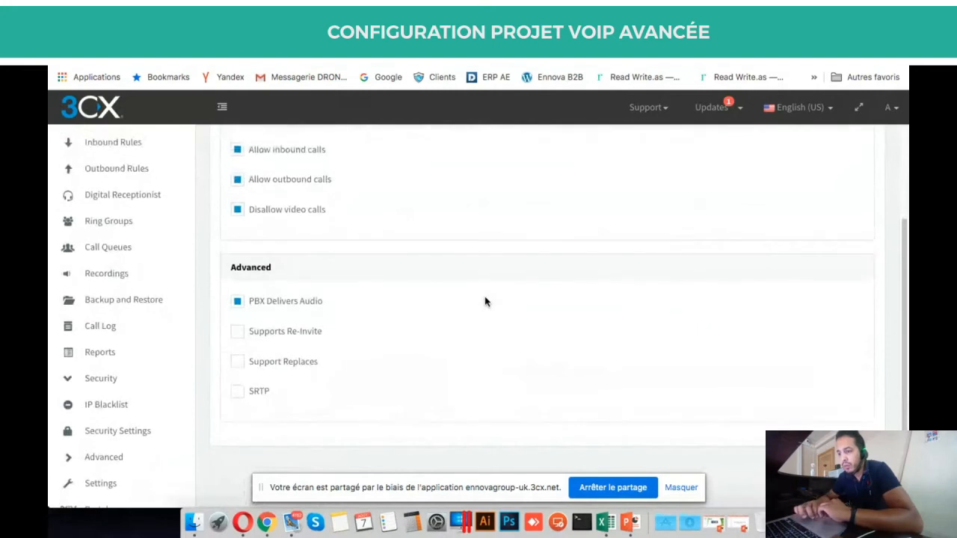
scroll(484, 302, up, 3)
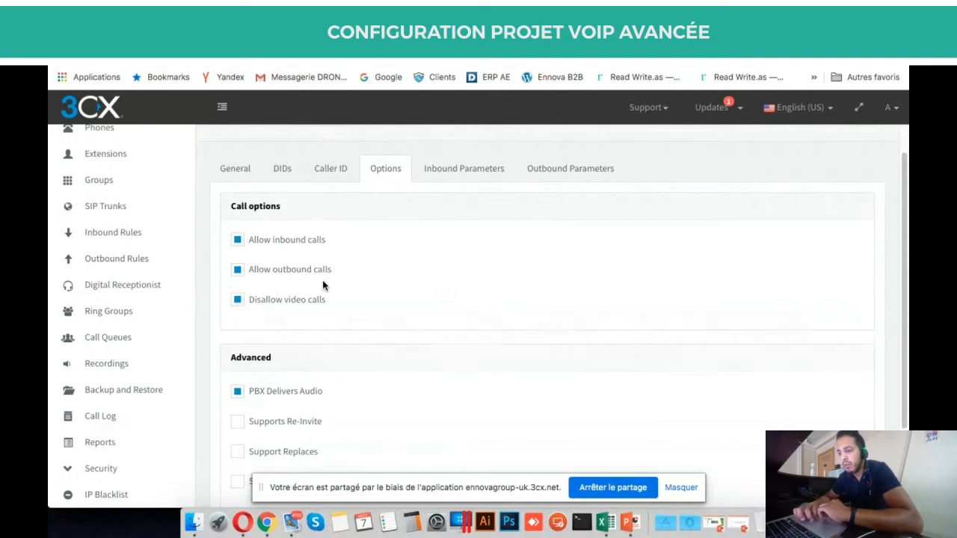
scroll(322, 281, down, 3)
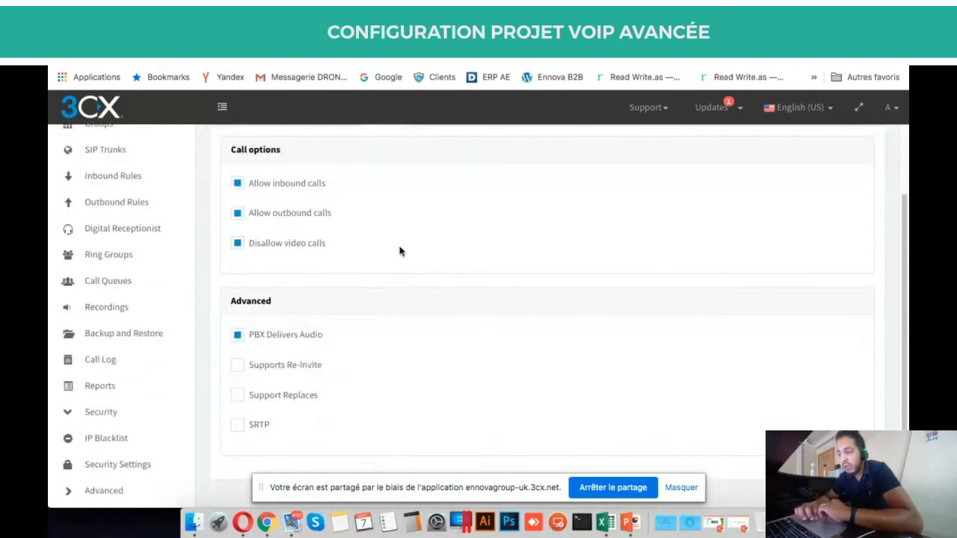
scroll(399, 251, up, 4)
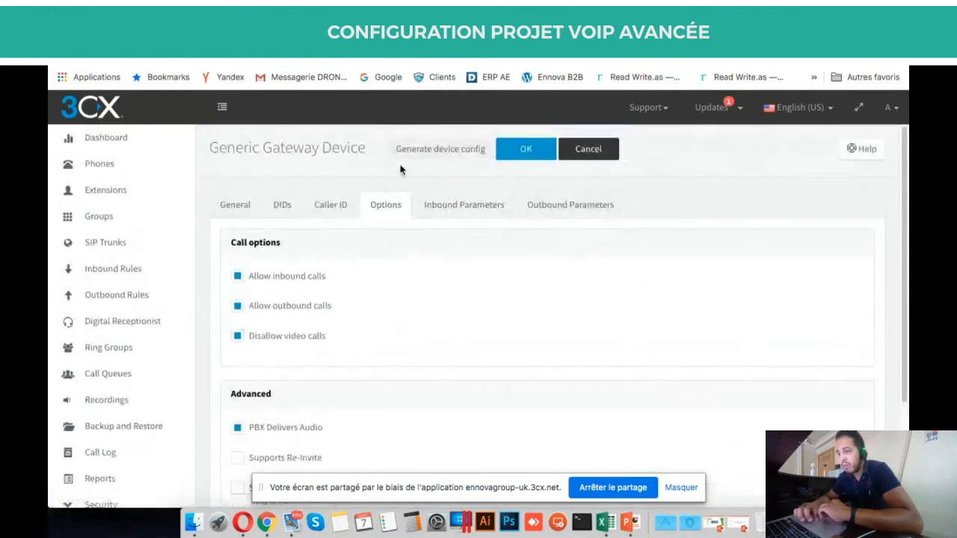
Delete the outbound caller ID 102 and return to the General trunk settings.
click(330, 212)
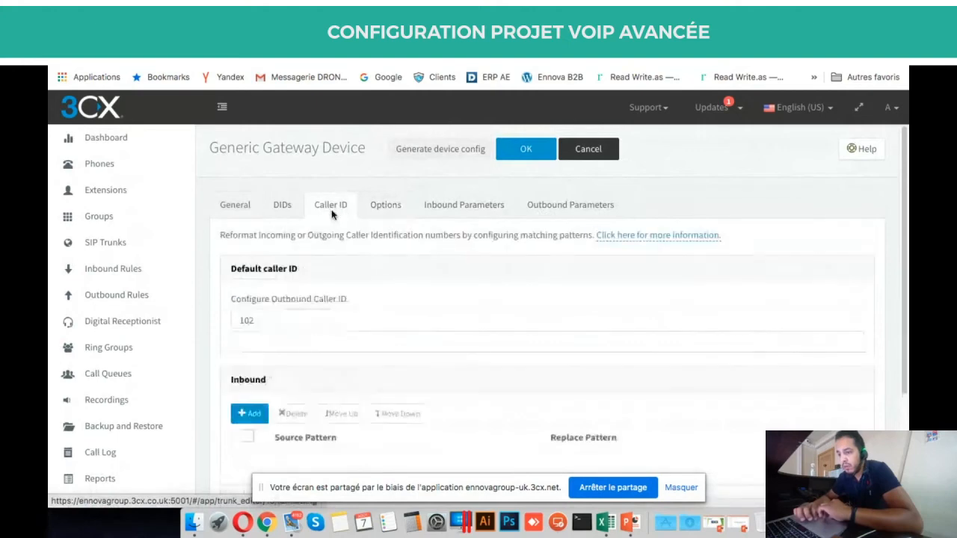
click(310, 323)
key(BackSpace)
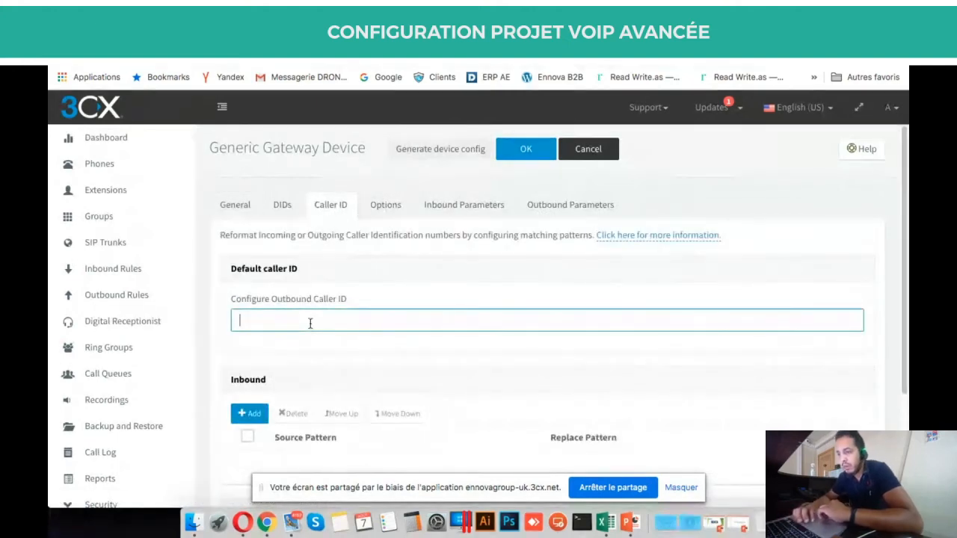
click(238, 206)
scroll(357, 282, down, 8)
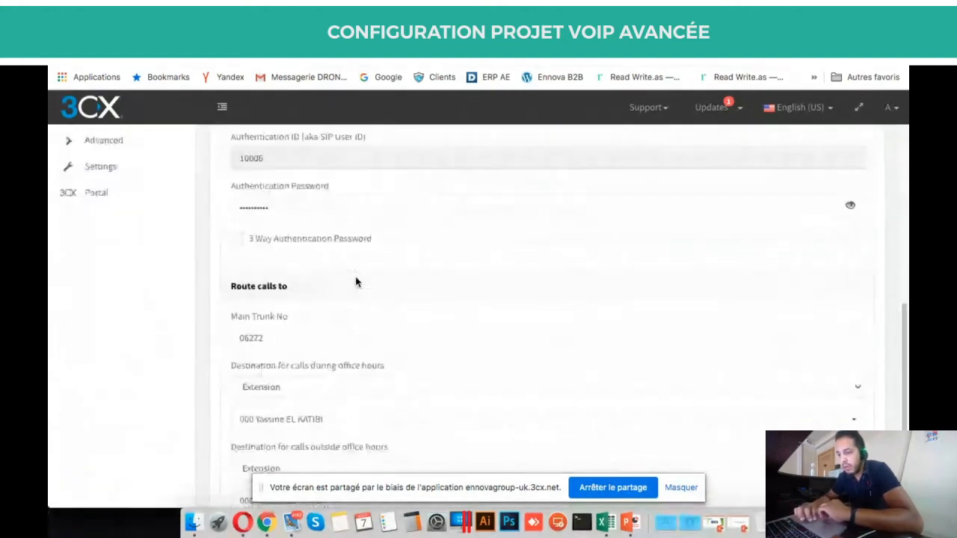
scroll(356, 282, up, 8)
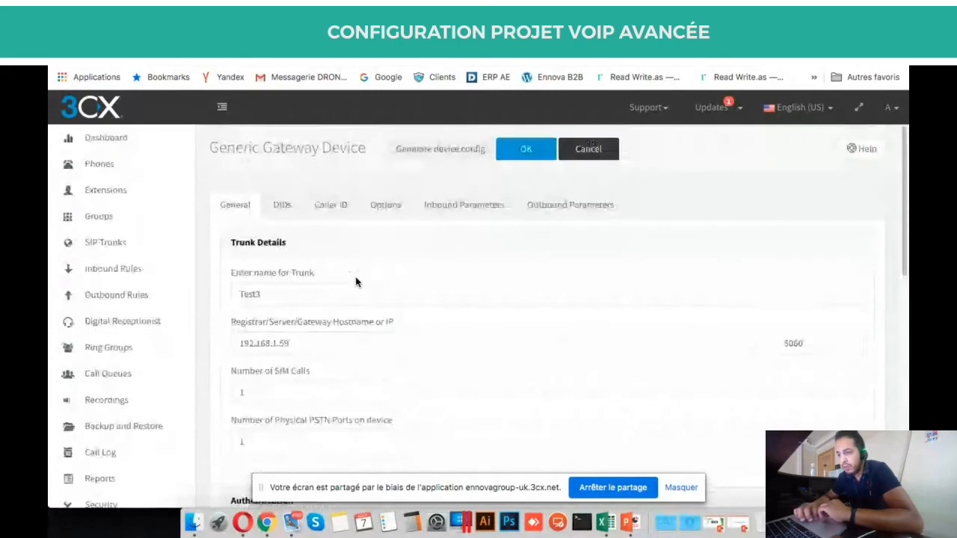
Save Test3, confirm it in the SIP Trunks list, and go to the Dashboard.
click(526, 149)
scroll(477, 326, down, 5)
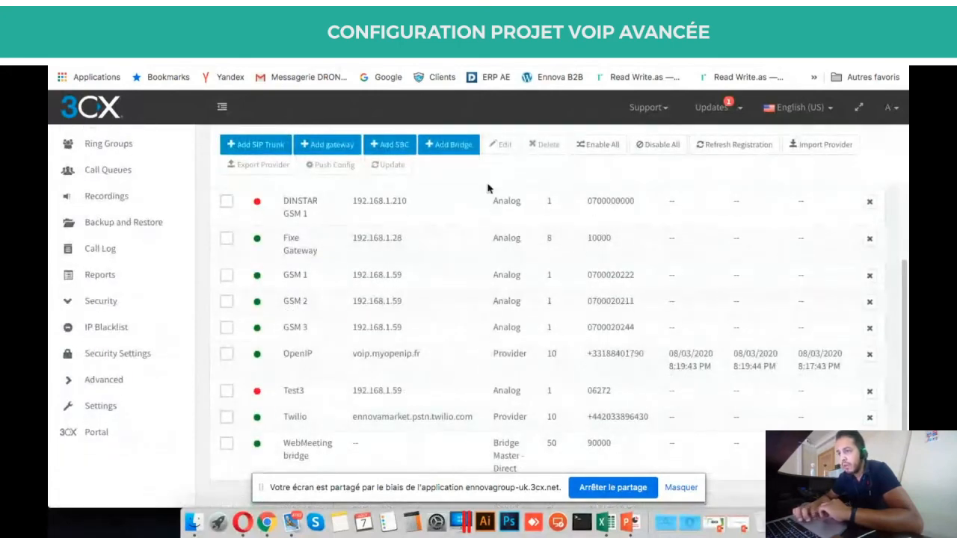
scroll(282, 231, up, 5)
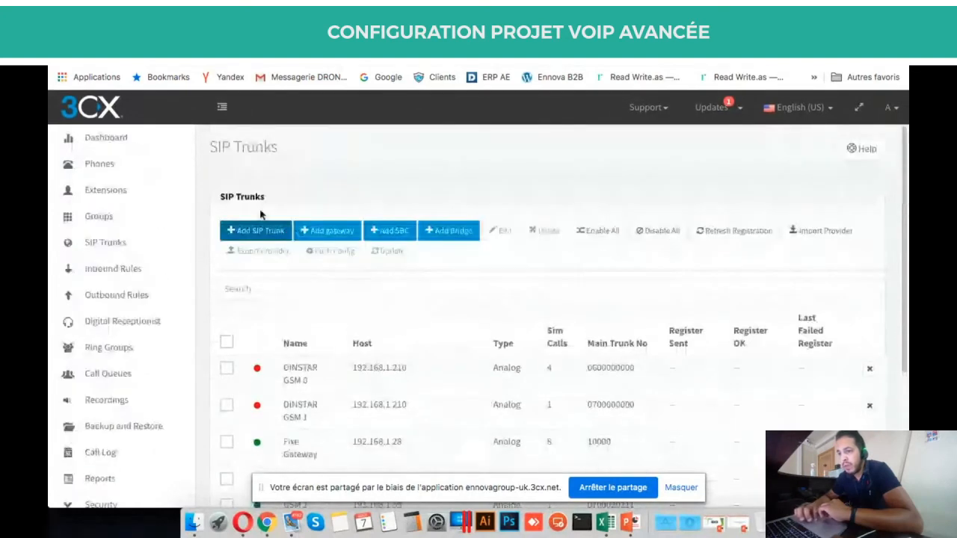
click(151, 142)
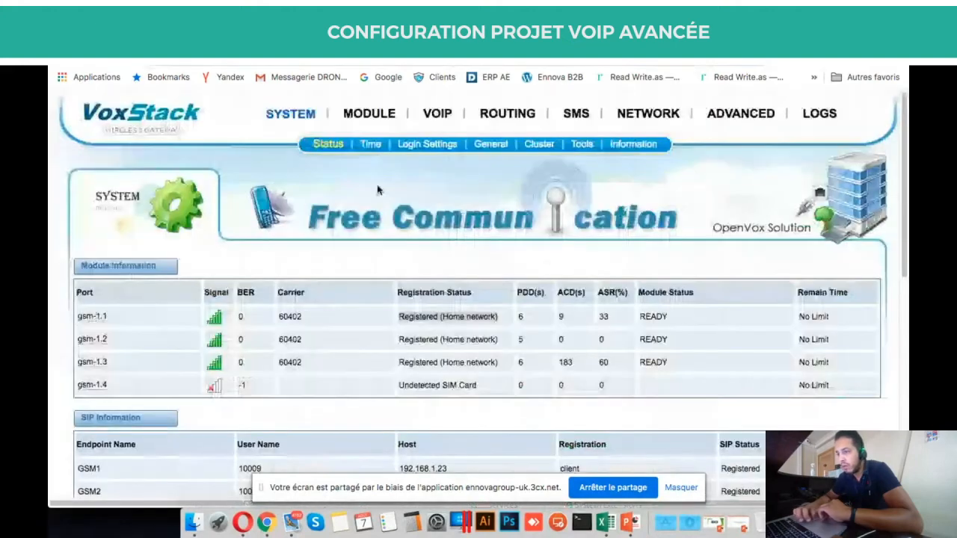
Open VoxStack's VoIP Endpoints listing GSM1–GSM3 and begin adding a SIP endpoint.
mouse_move(437, 113)
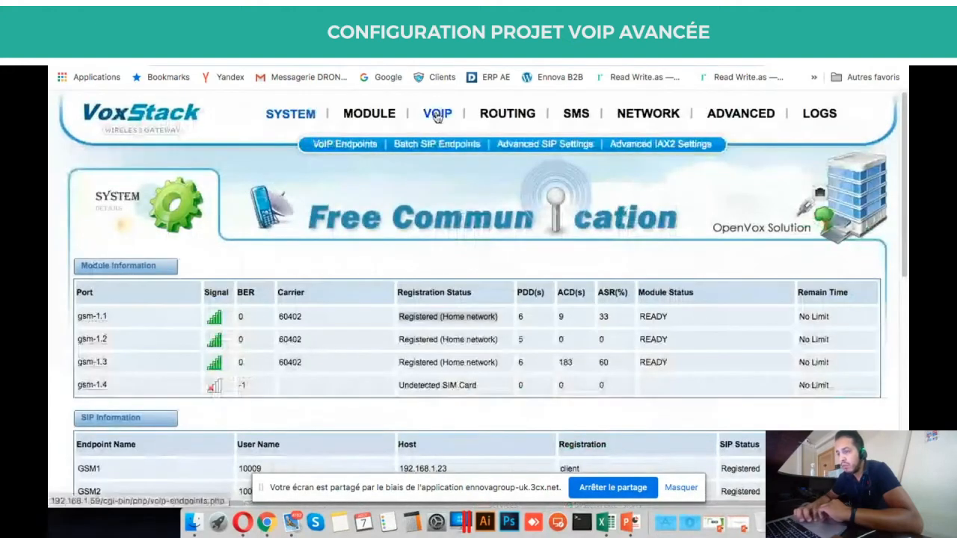
click(363, 151)
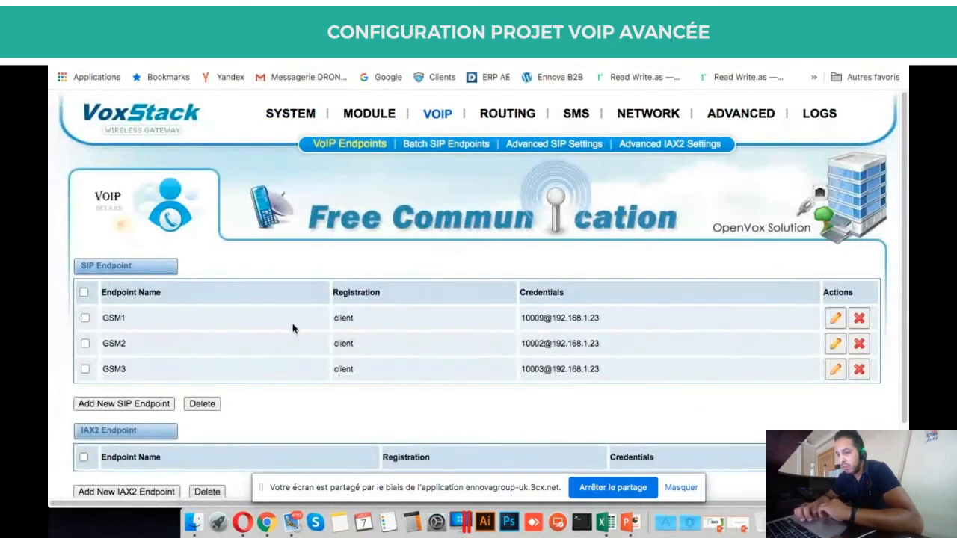
scroll(234, 309, down, 2)
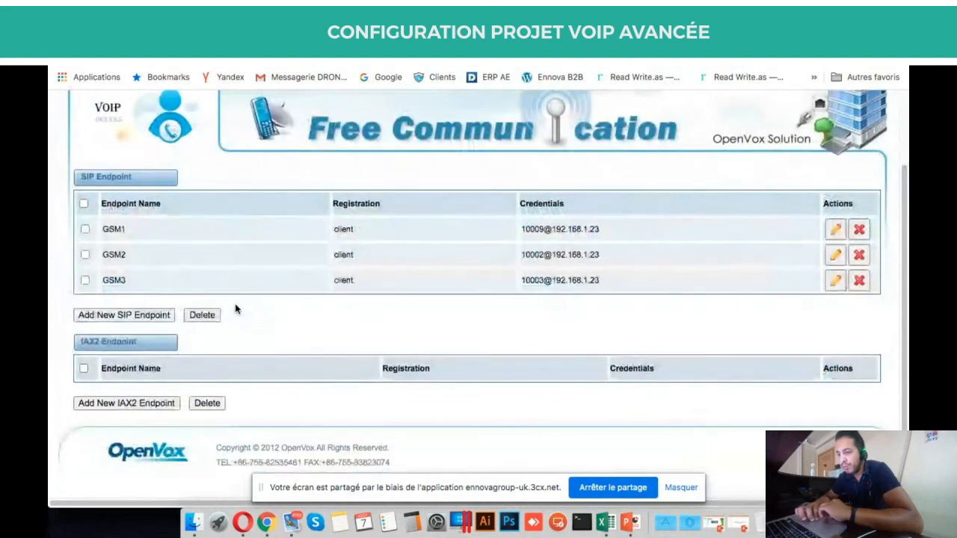
scroll(235, 310, up, 2)
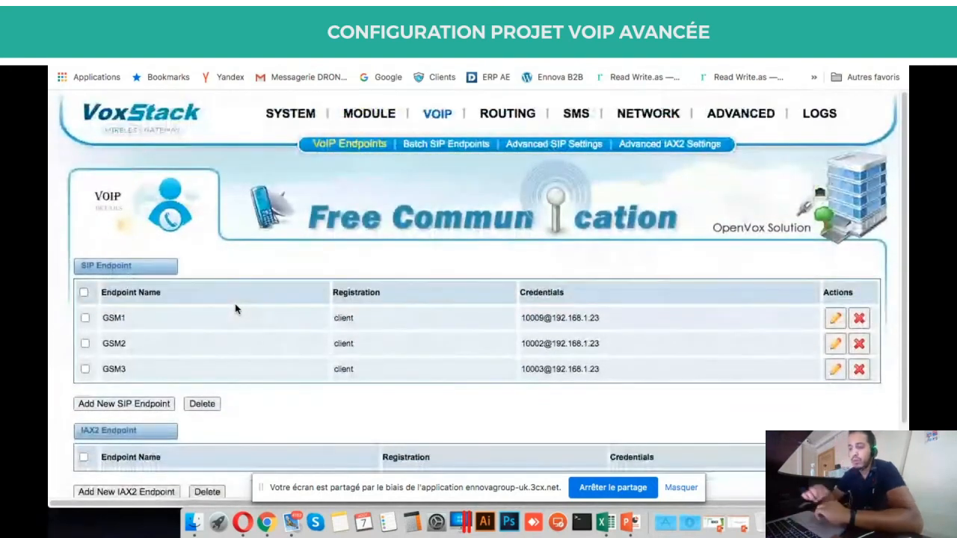
click(137, 404)
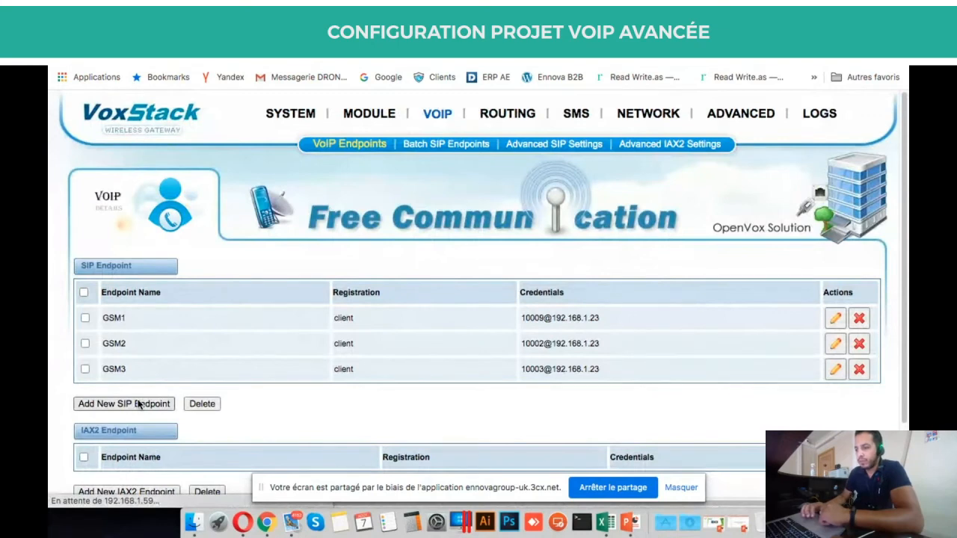
Name the endpoint 'test' and open 3CX's Test3 trunk to read its Authentication ID.
click(299, 331)
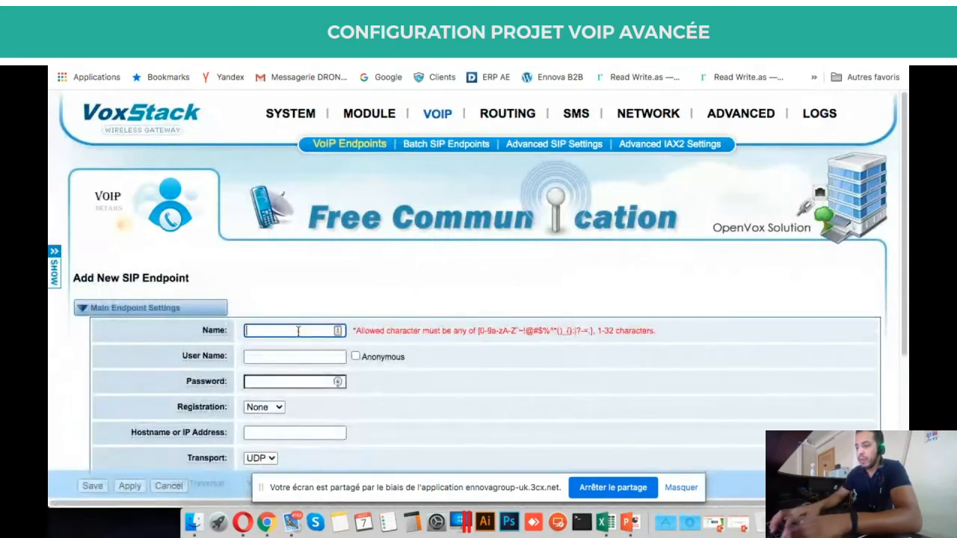
text(test)
key(Tab)
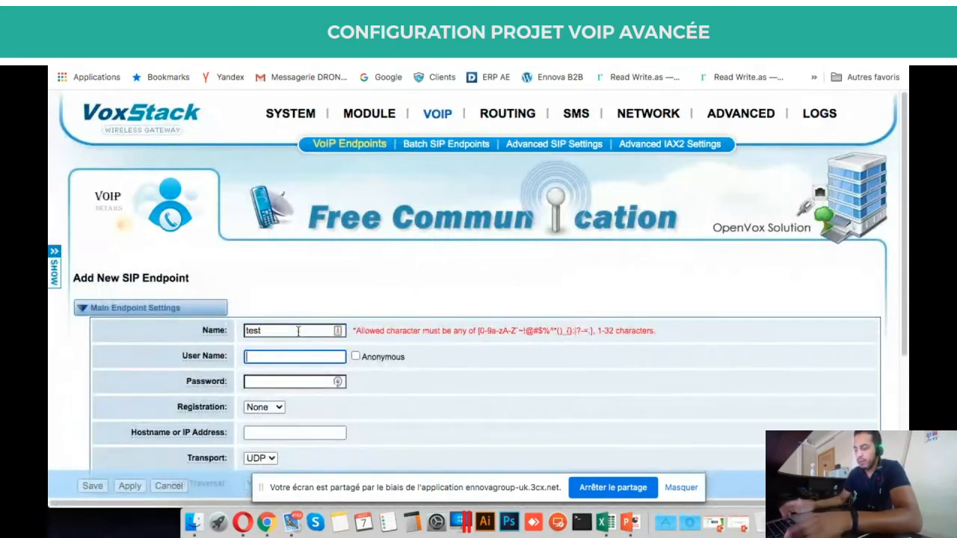
click(418, 33)
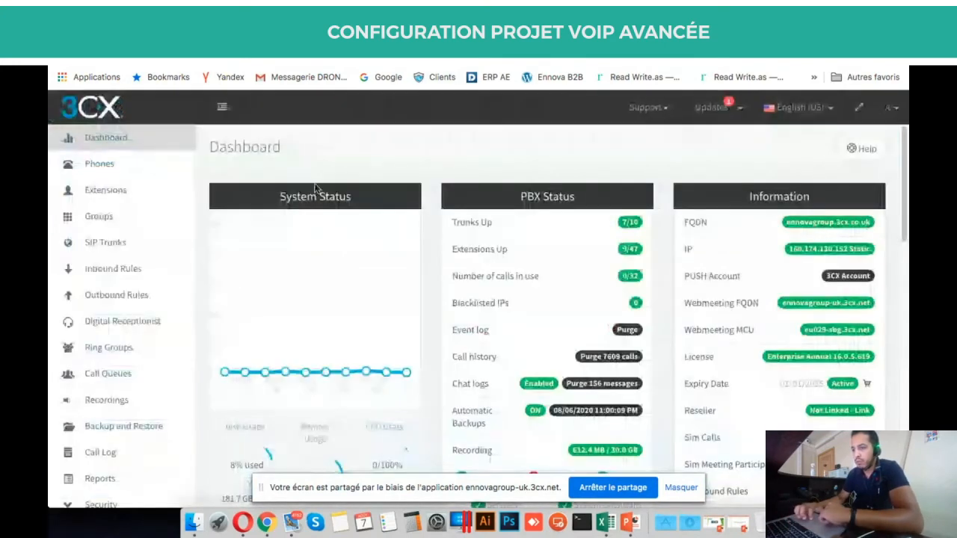
click(101, 244)
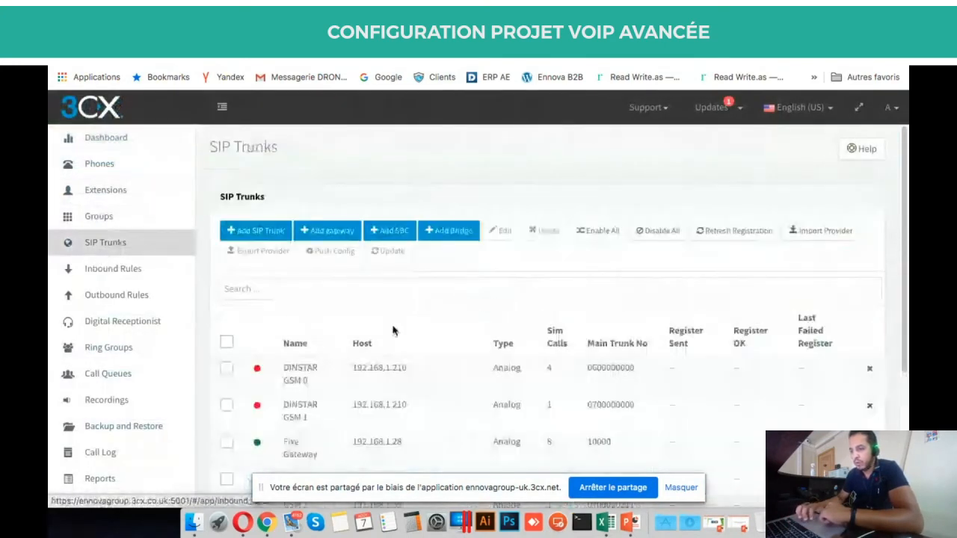
scroll(392, 331, down, 5)
click(367, 402)
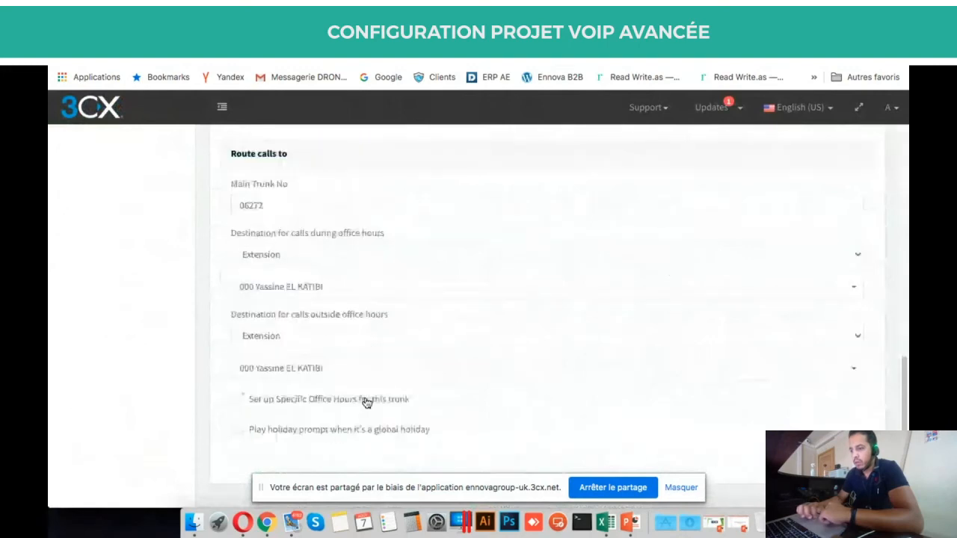
scroll(367, 403, up, 6)
scroll(364, 402, down, 2)
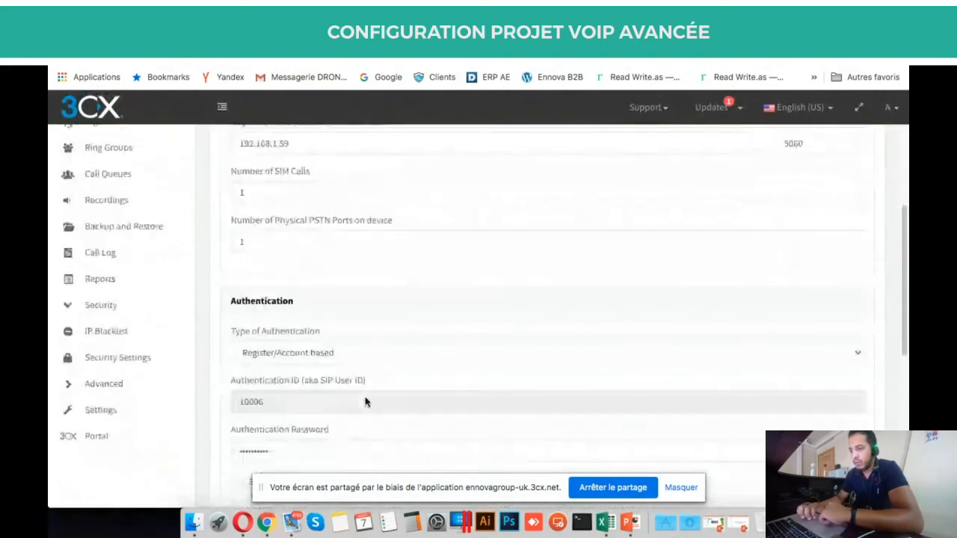
scroll(365, 403, down, 3)
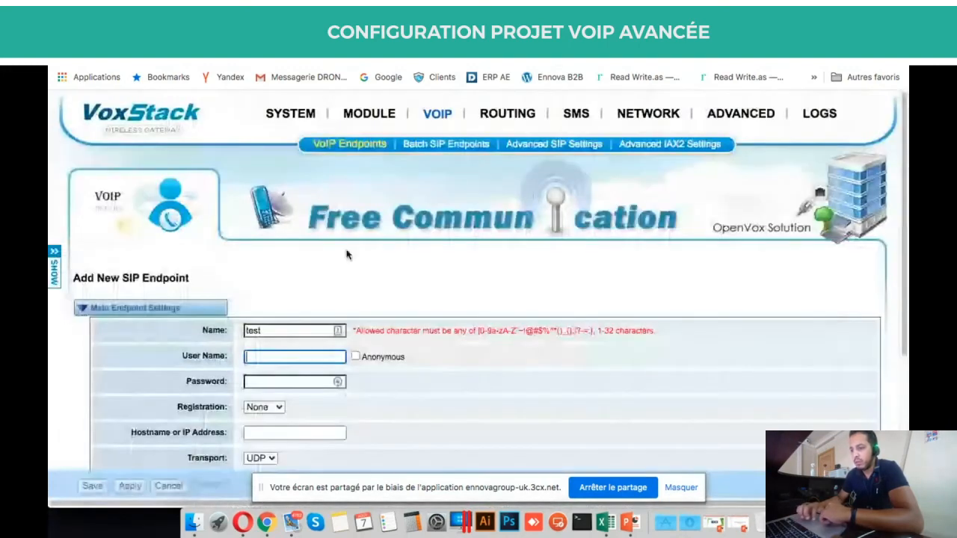
Enter user name 10006, then reveal and select the Test3 trunk's authentication password.
click(291, 357)
text(100)
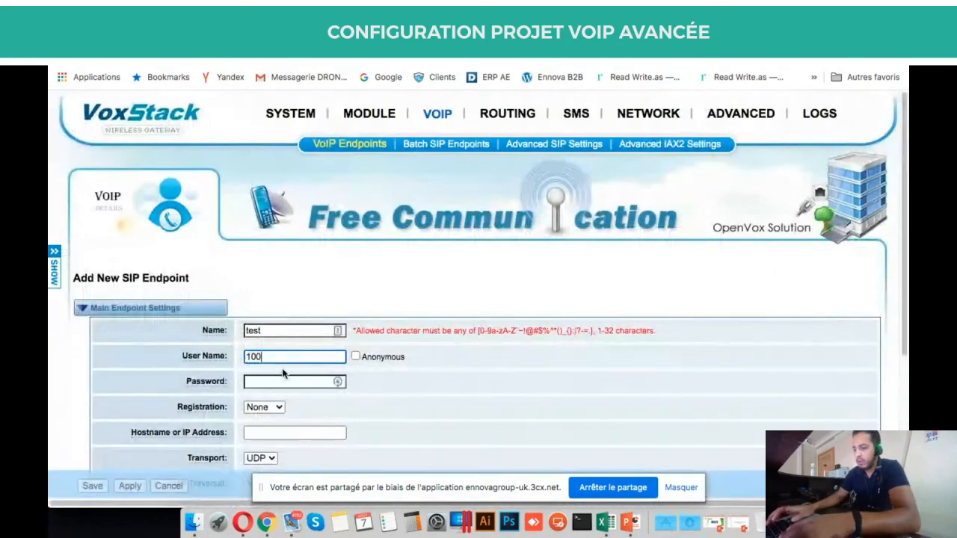
text(06)
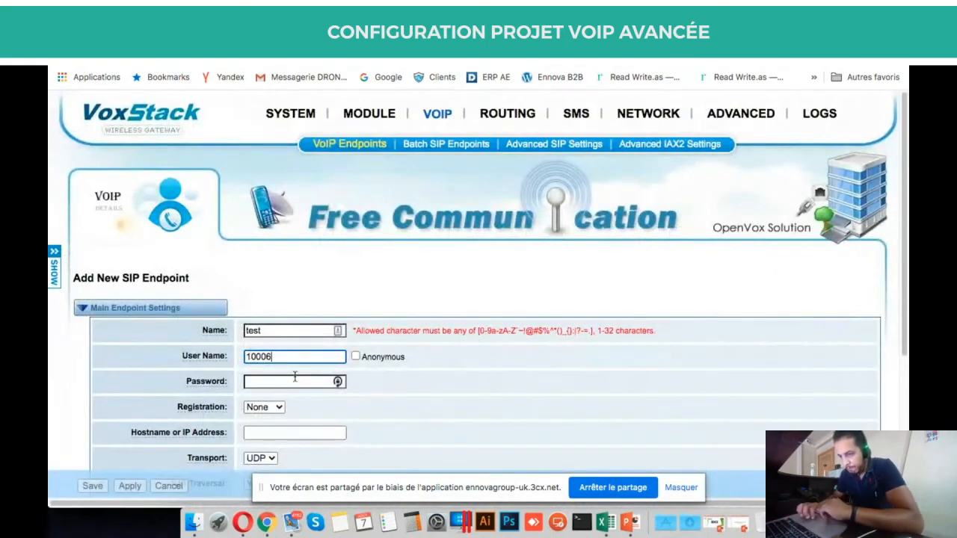
click(294, 380)
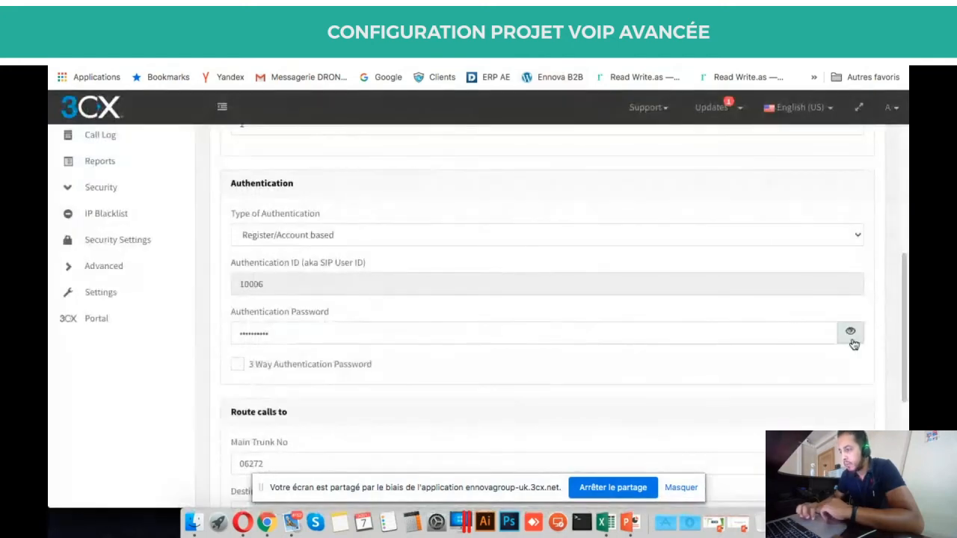
click(851, 334)
drag(296, 330, 184, 335)
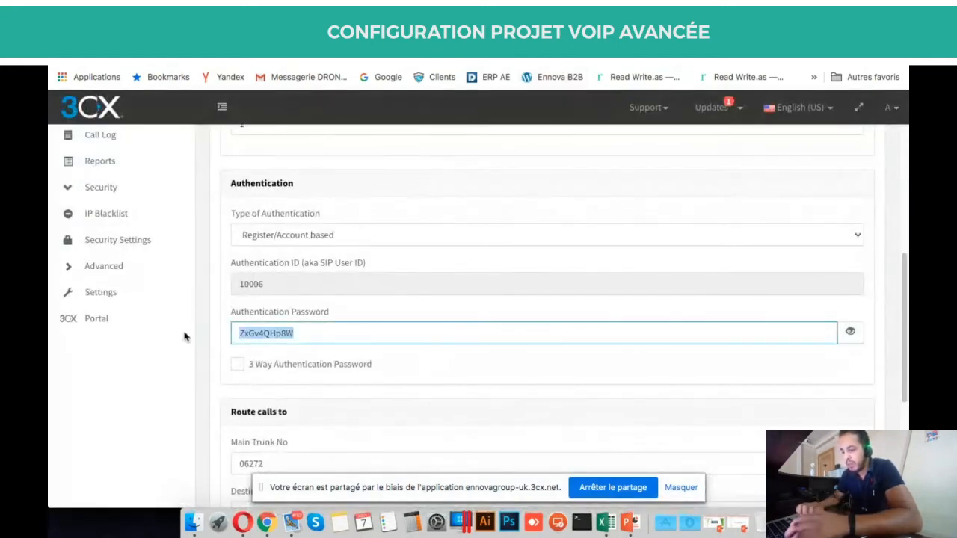
scroll(418, 269, down, 4)
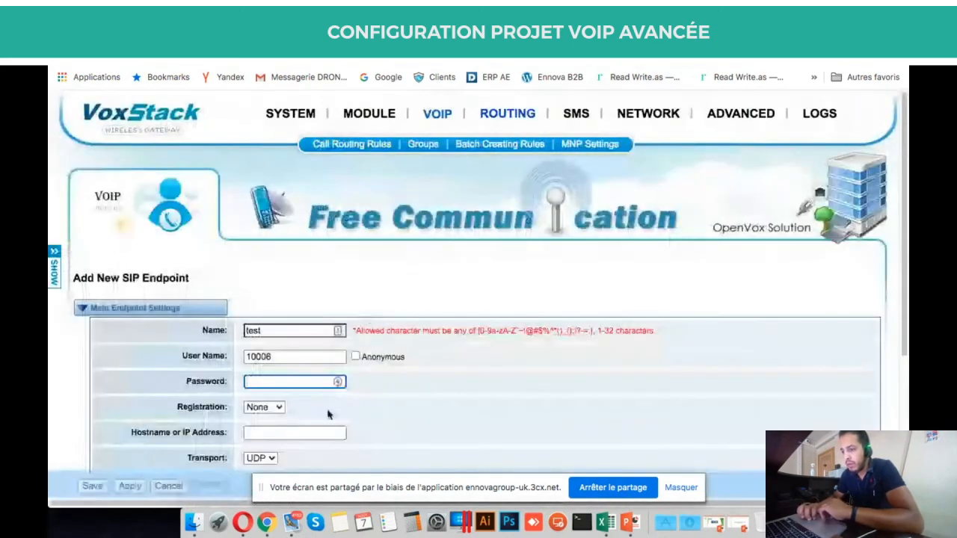
Paste the trunk password, set registration to Client, and enter host 192.168.1.23.
scroll(327, 412, down, 2)
click(287, 258)
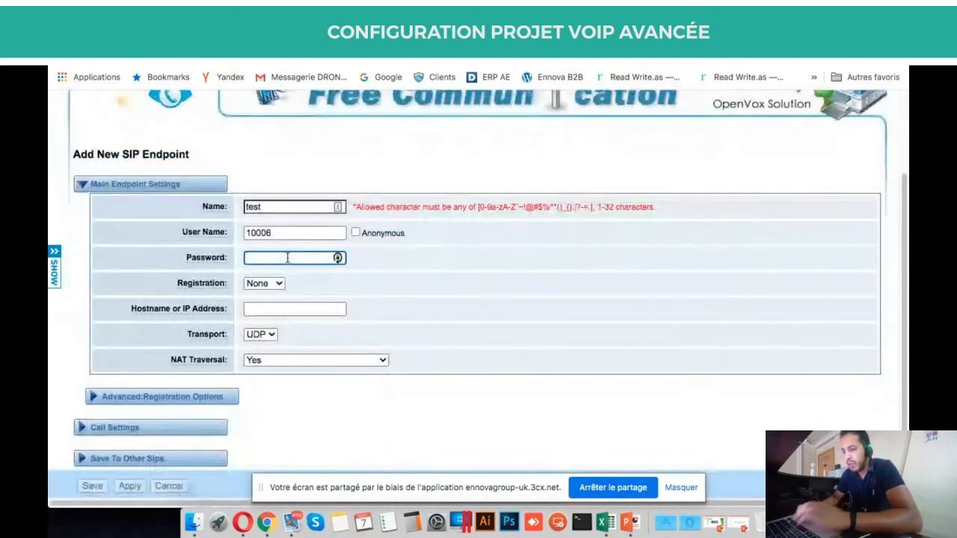
key(super+v)
click(273, 284)
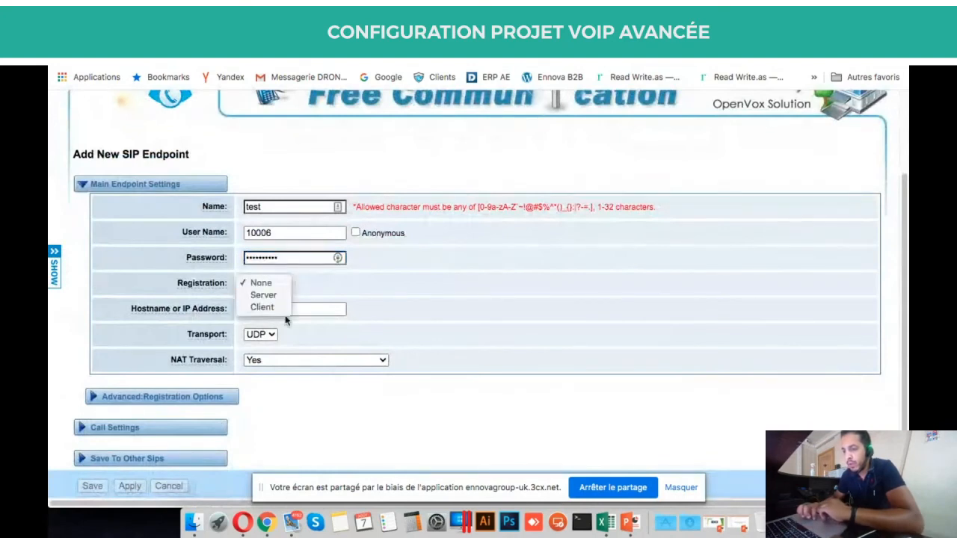
click(262, 307)
click(319, 309)
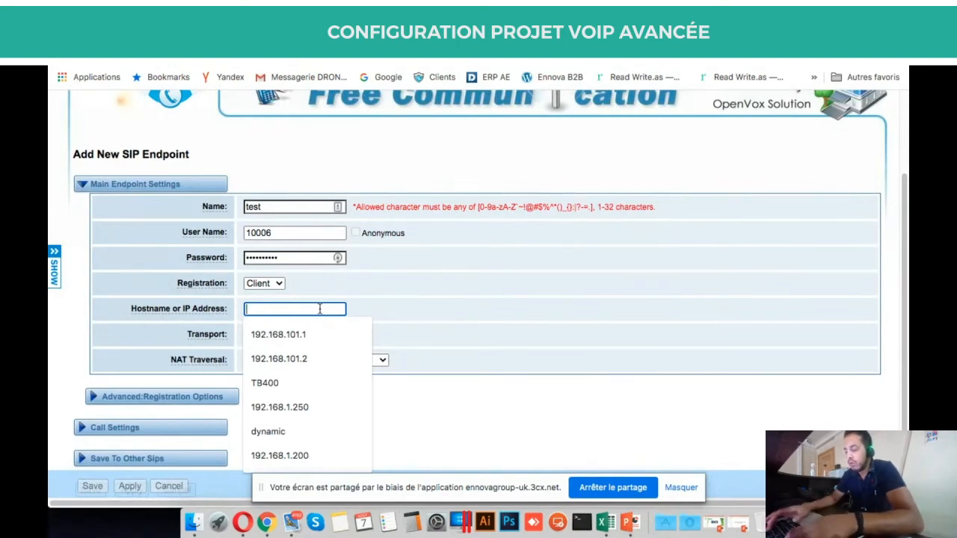
text(192)
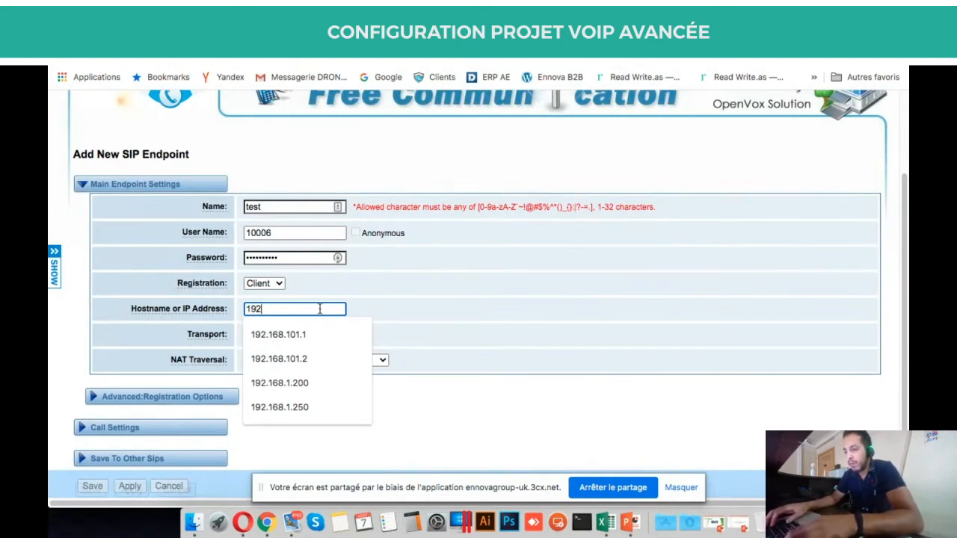
text(.168.1)
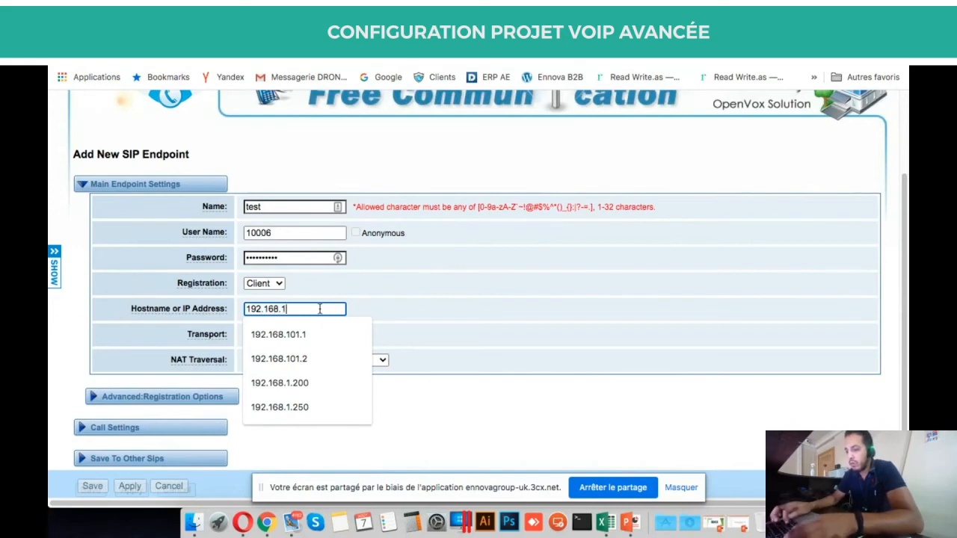
text(.23)
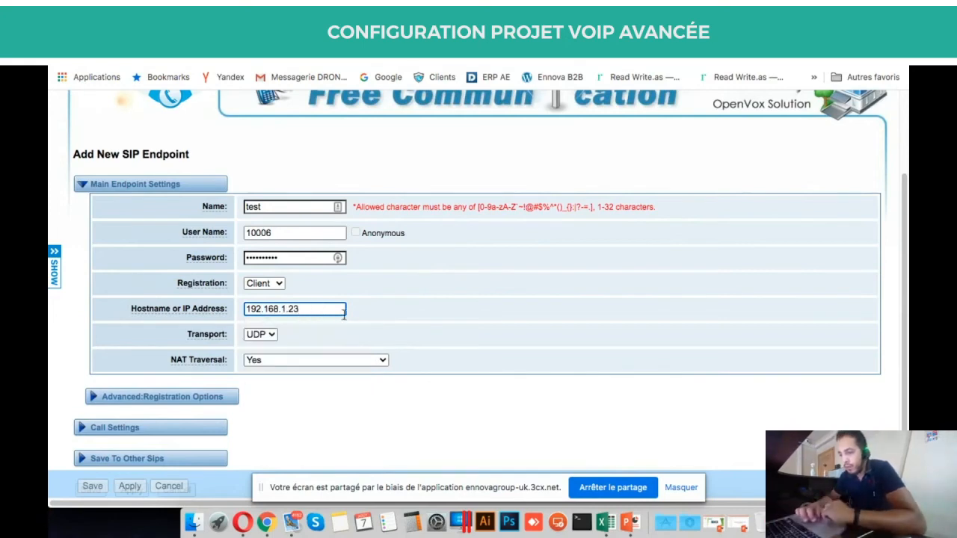
Expand the advanced registration options and apply the test endpoint's settings.
scroll(304, 349, down, 2)
click(220, 313)
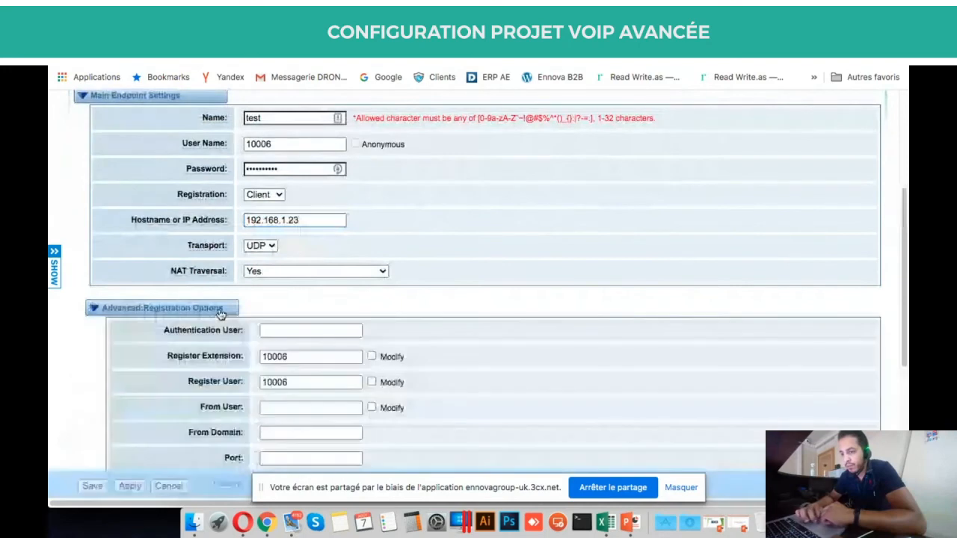
scroll(378, 356, down, 2)
scroll(378, 356, down, 2)
scroll(377, 356, up, 6)
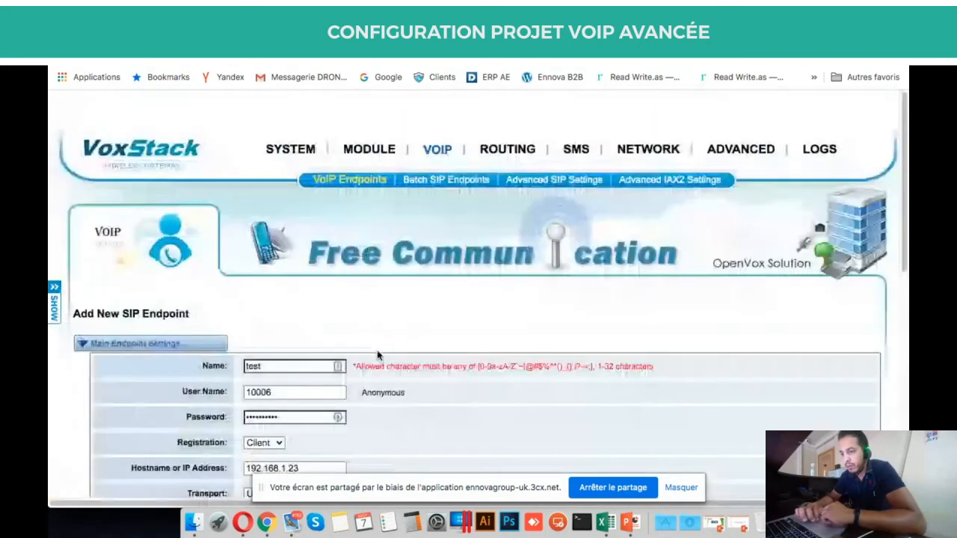
scroll(378, 356, down, 7)
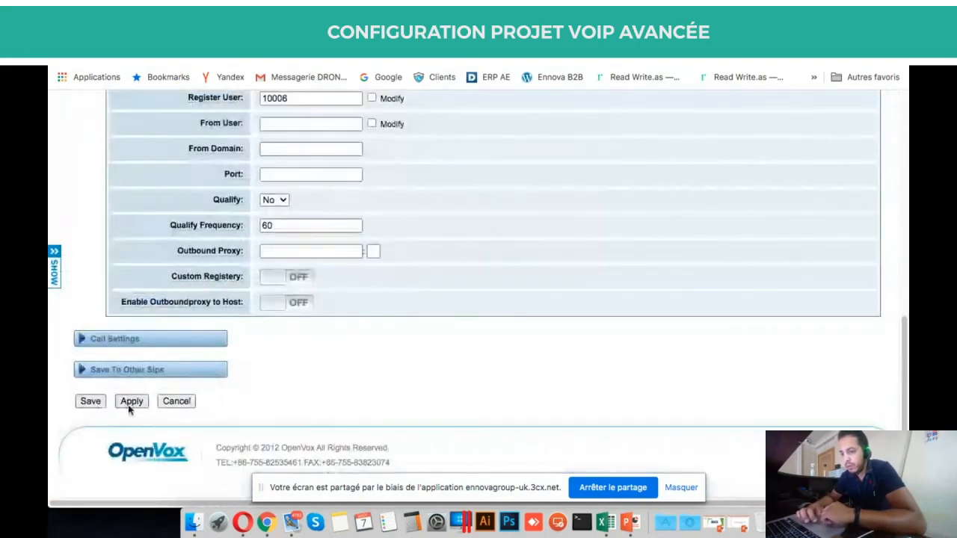
click(130, 404)
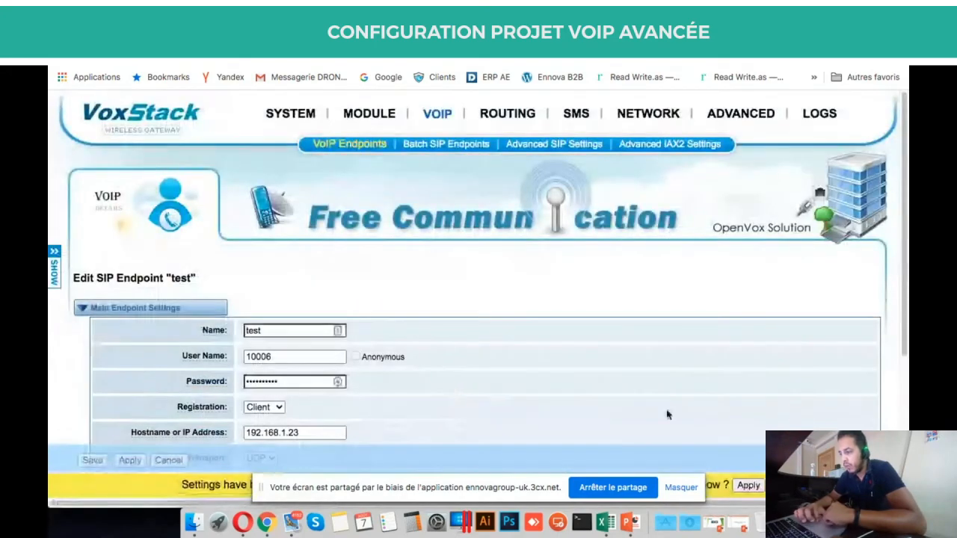
Apply the pending gateway changes and confirm endpoint test shows Registered on 192.168.1.23.
click(748, 486)
mouse_move(298, 117)
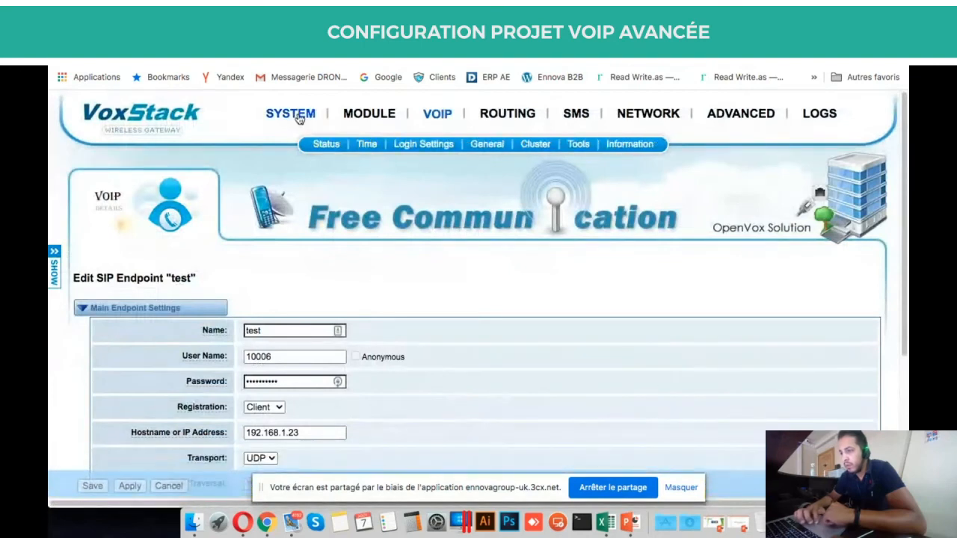
click(332, 148)
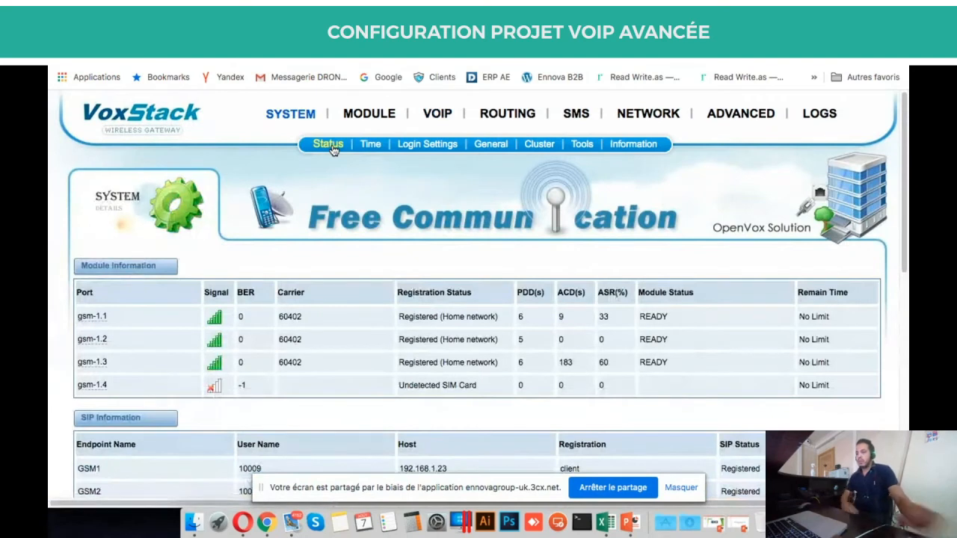
scroll(331, 149, down, 3)
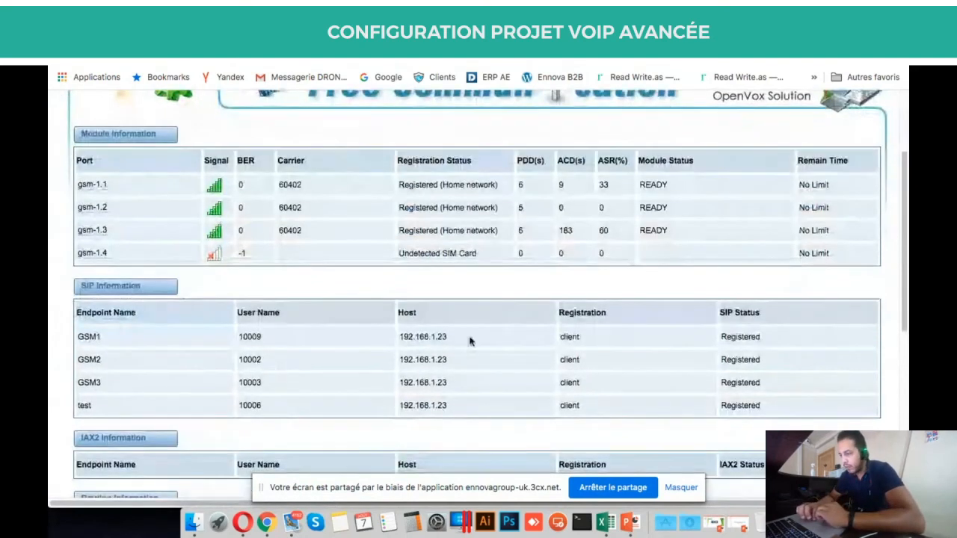
drag(762, 403, 85, 401)
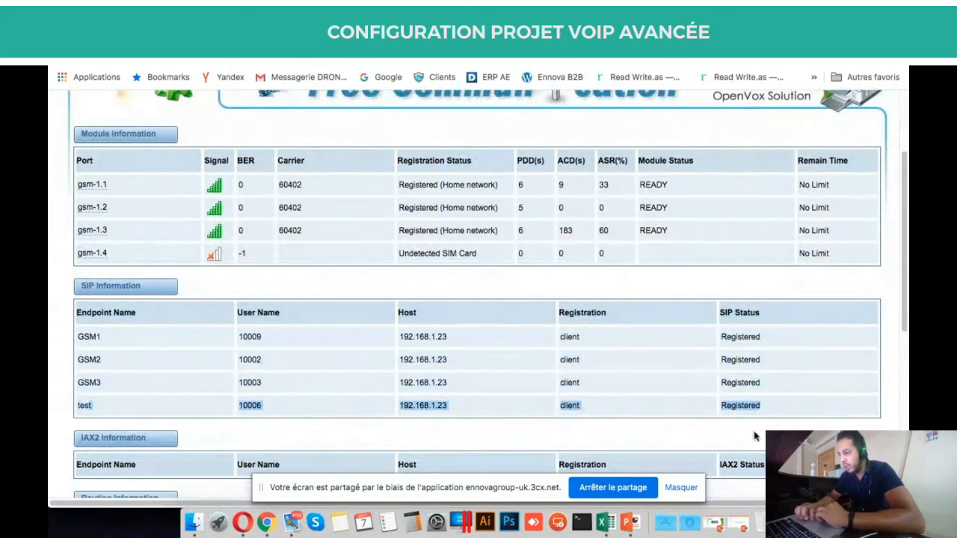
click(735, 410)
Save the Test3 trunk in 3CX, review the SIP Trunks list, then return to the gateway status page.
click(389, 32)
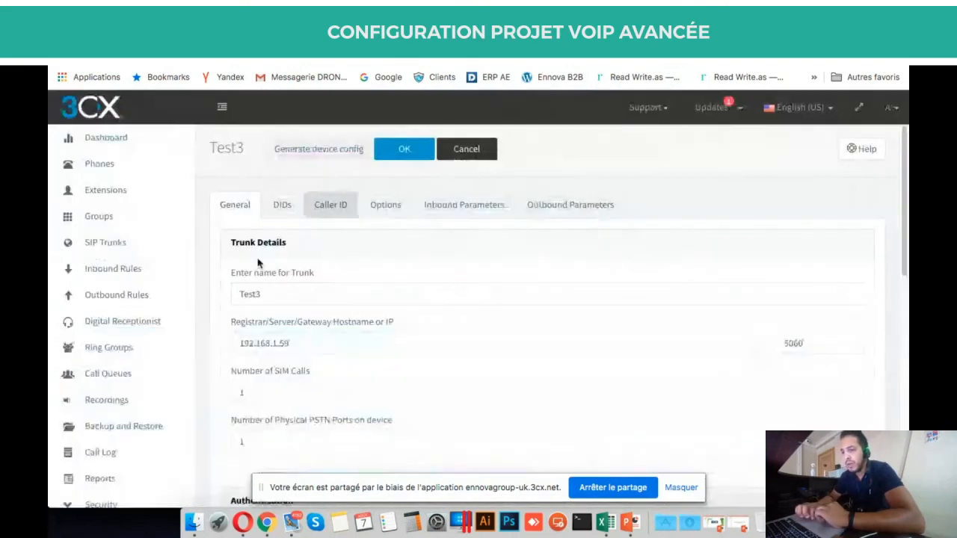
click(403, 155)
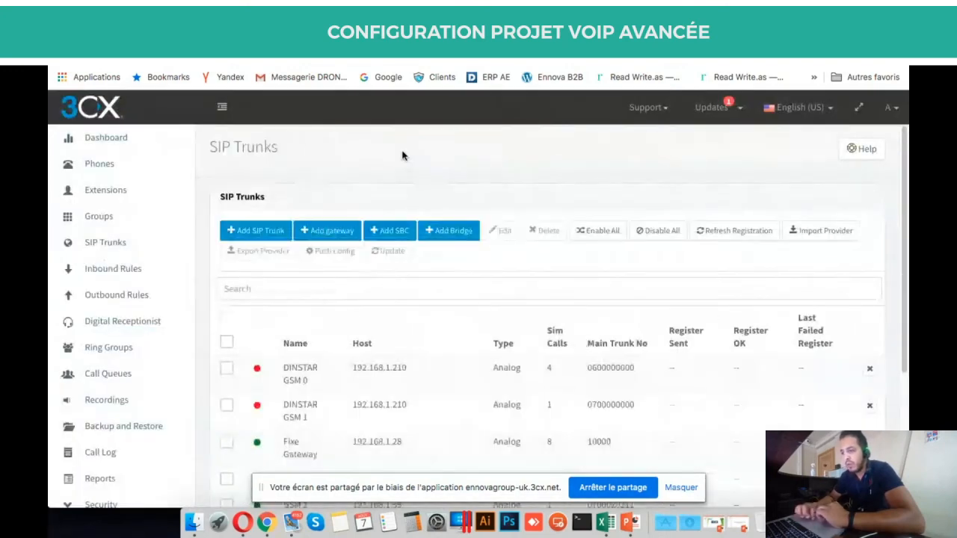
scroll(406, 352, down, 5)
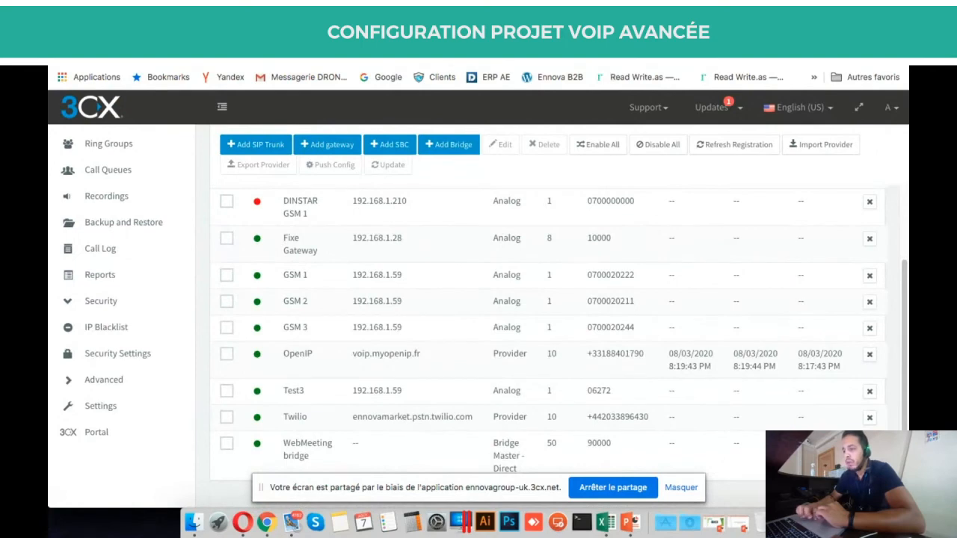
scroll(302, 200, up, 5)
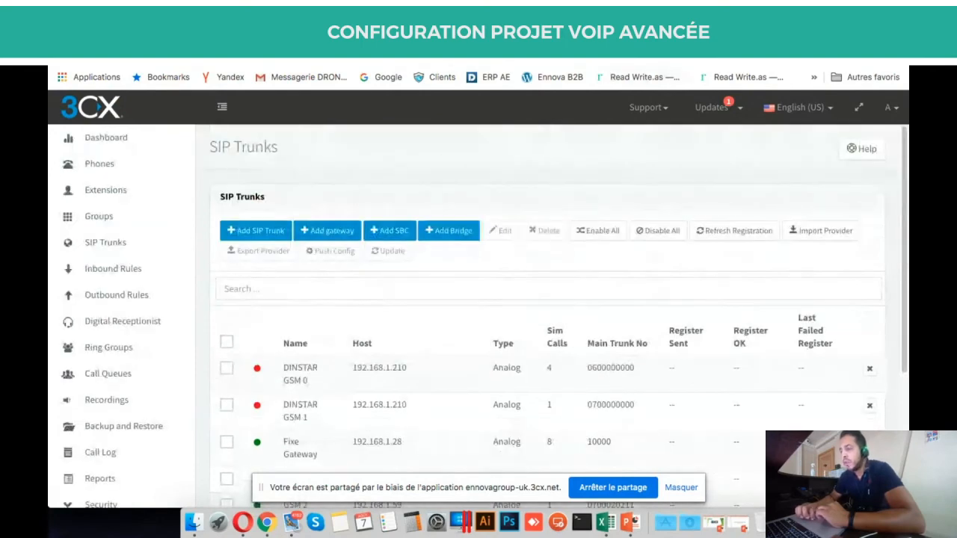
scroll(549, 344, down, 3)
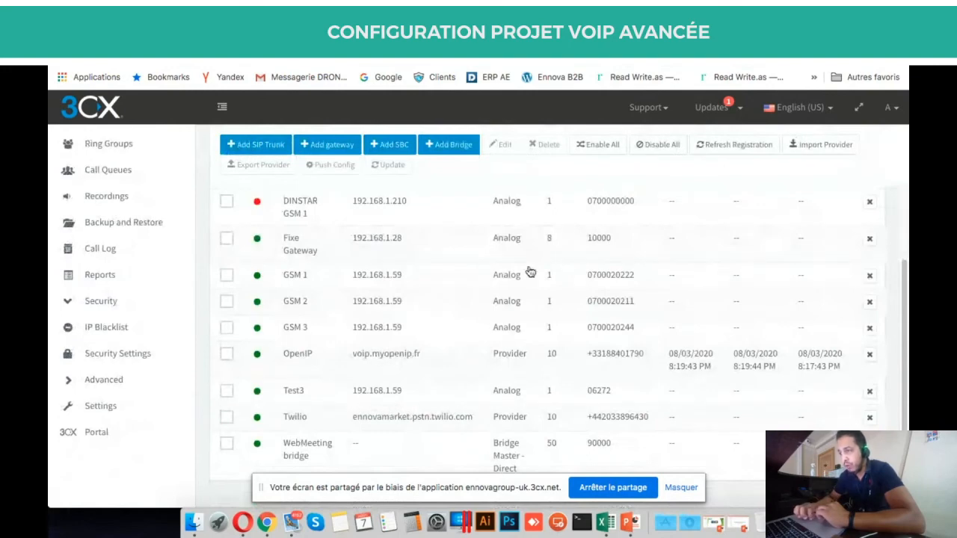
click(650, 32)
scroll(528, 267, up, 2)
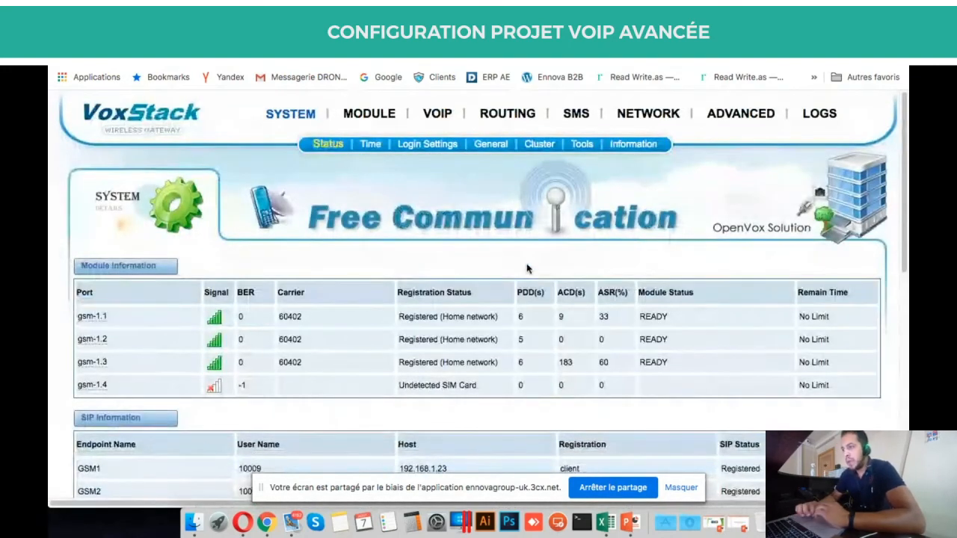
Go to the Asterisk CLI page under ADVANCED.
scroll(527, 269, down, 1)
scroll(527, 268, up, 1)
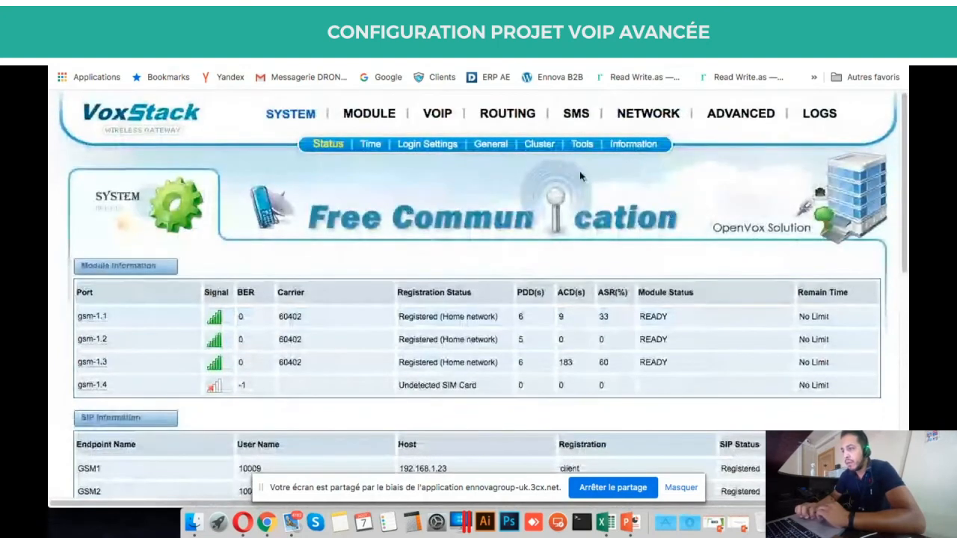
mouse_move(813, 114)
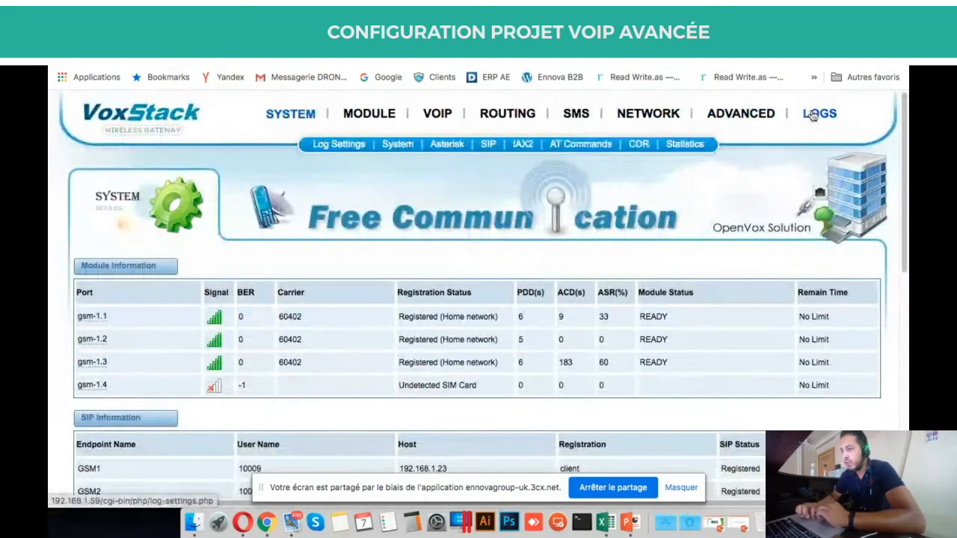
mouse_move(741, 113)
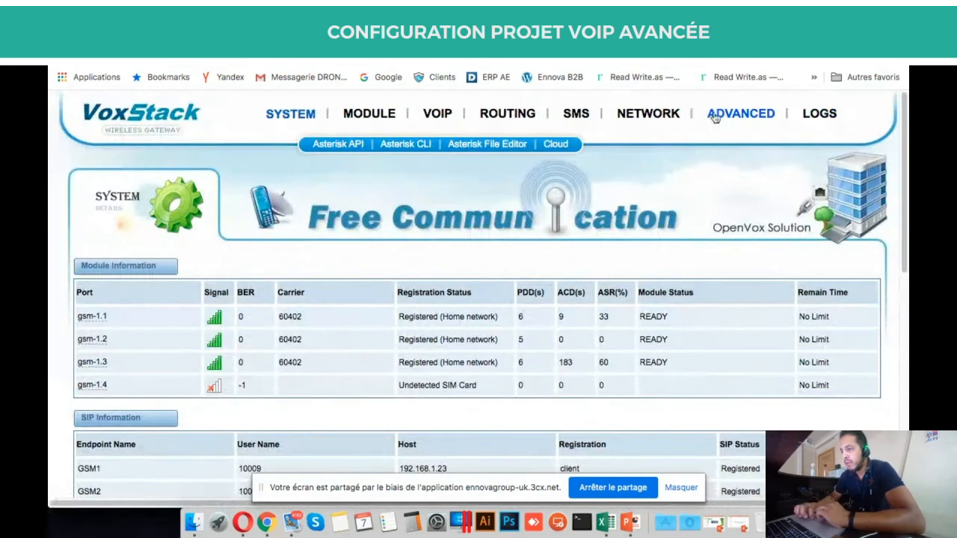
click(404, 143)
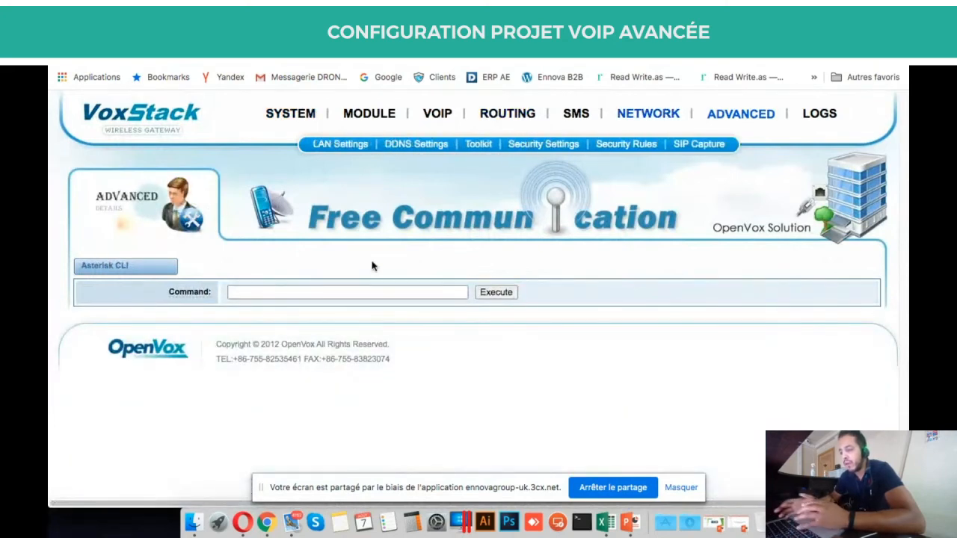
Run 'sip show peers', listing peers 10002, 10003, 10006 and 10009 on 192.168.1.23.
click(360, 290)
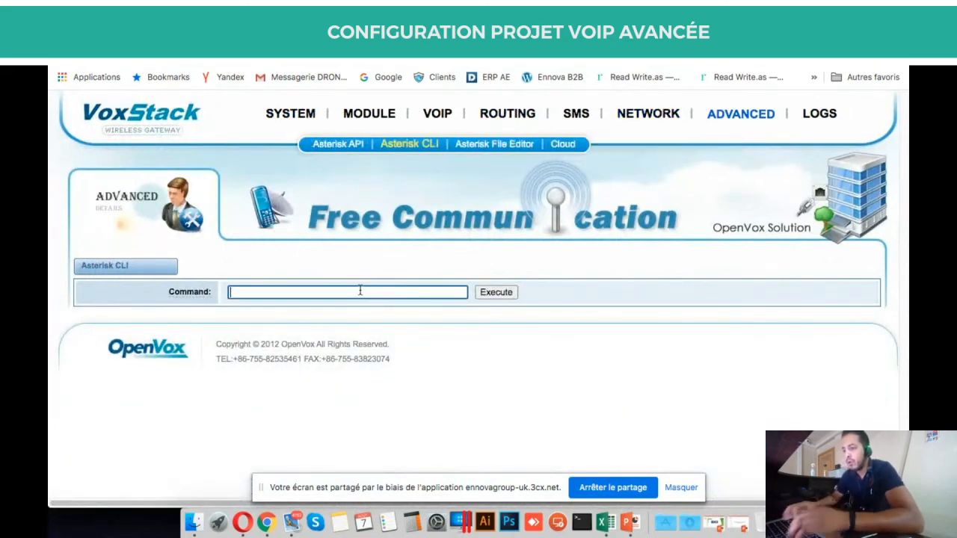
text(sip)
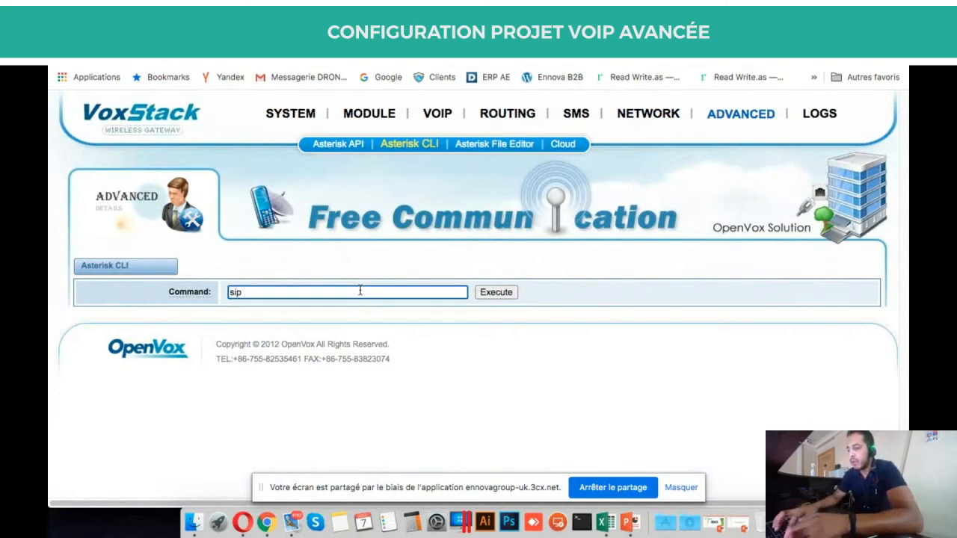
text( show peers)
key(Return)
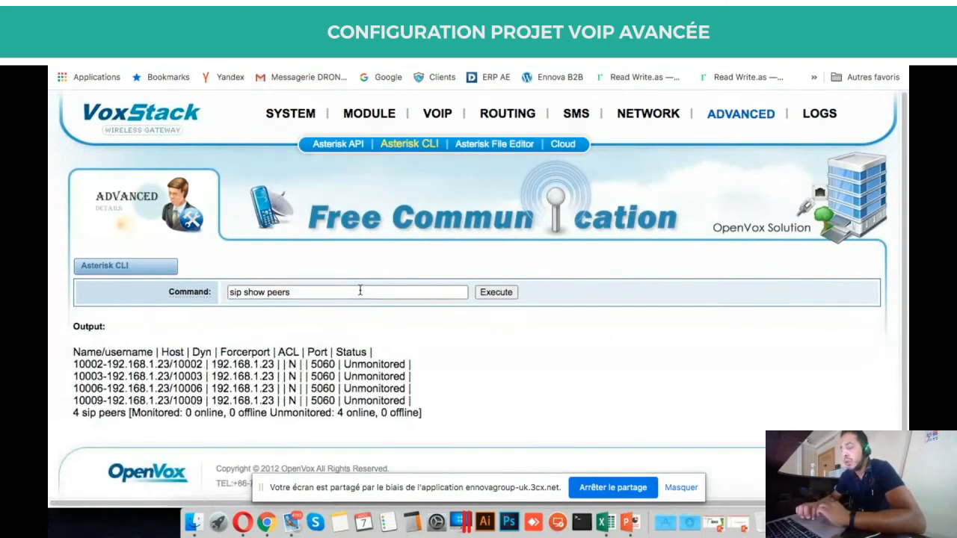
scroll(345, 400, down, 1)
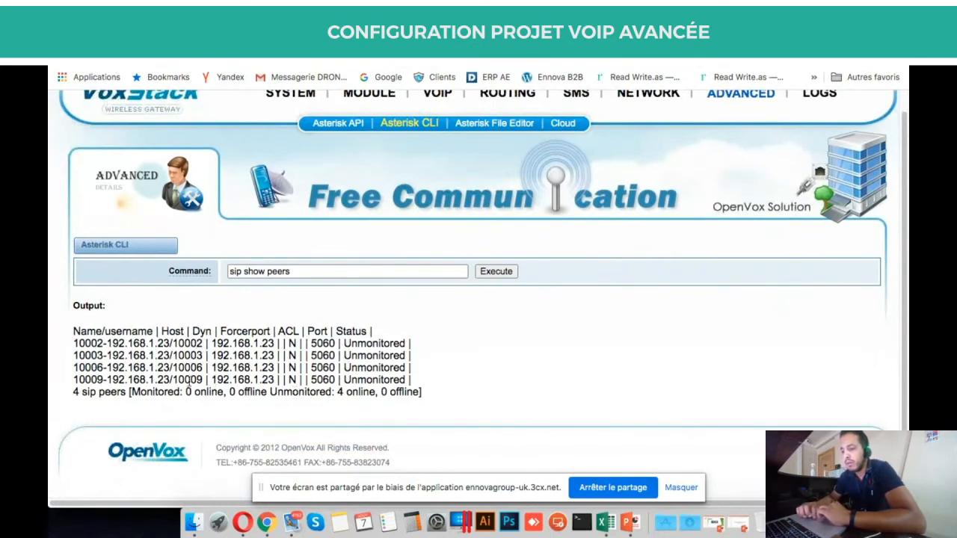
triple_click(188, 380)
scroll(532, 153, up, 1)
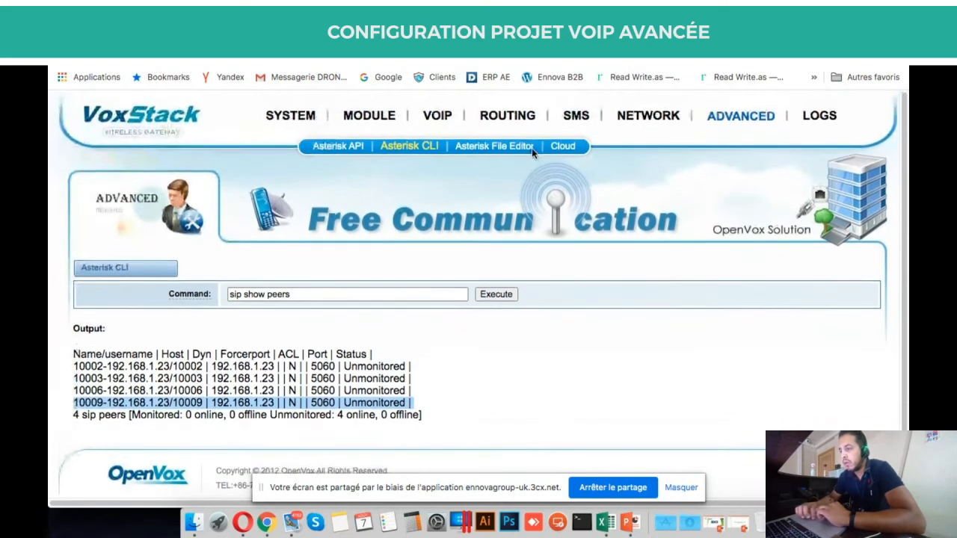
mouse_move(285, 120)
mouse_move(502, 113)
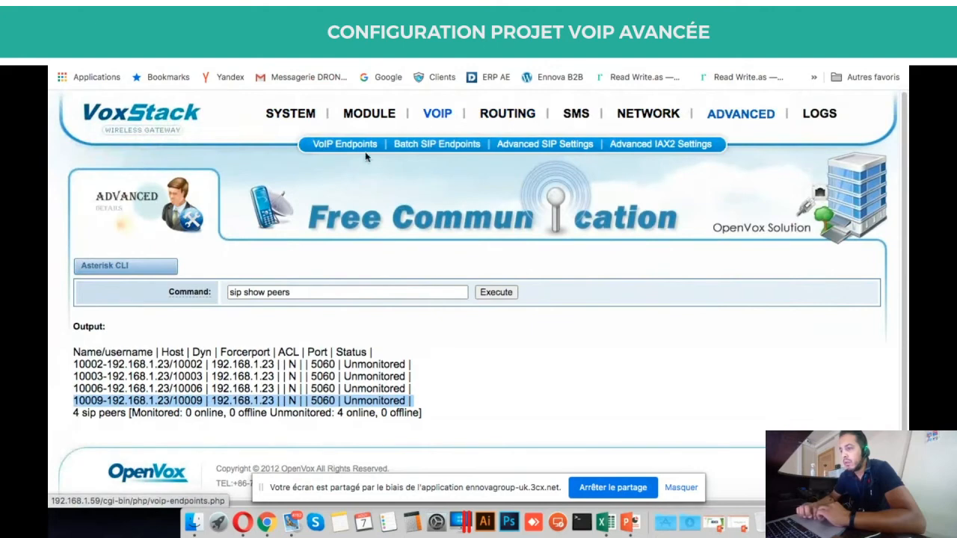
Browse the VoIP endpoints, call routing rules and system status pages.
click(340, 145)
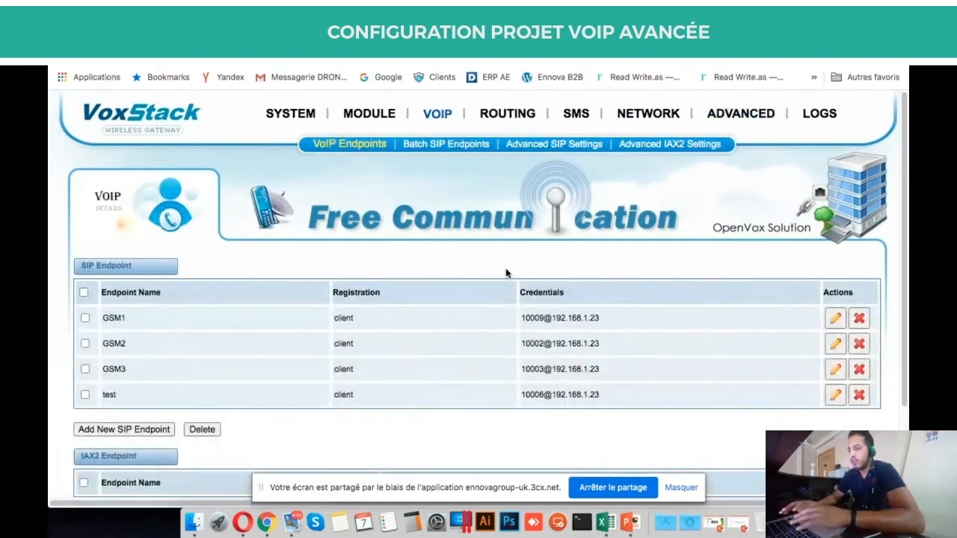
mouse_move(506, 117)
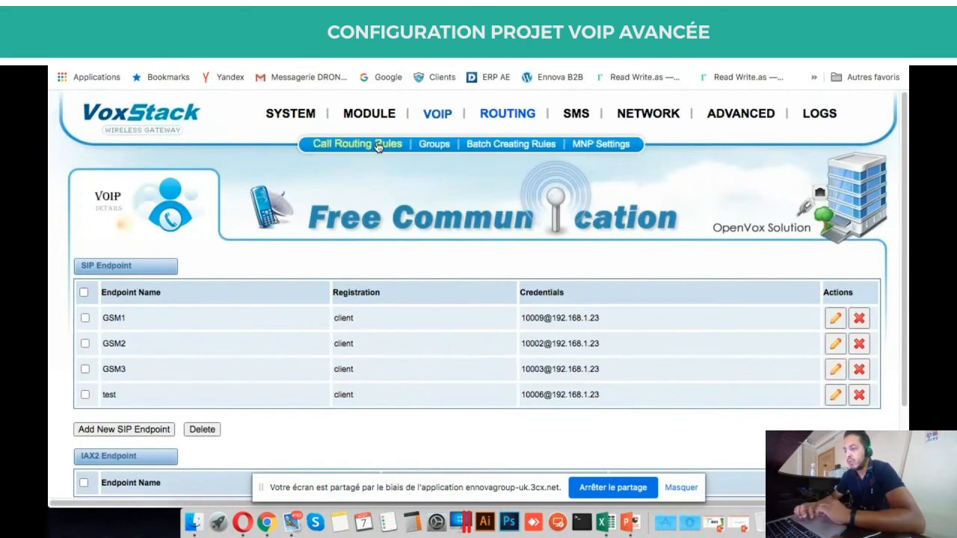
click(376, 149)
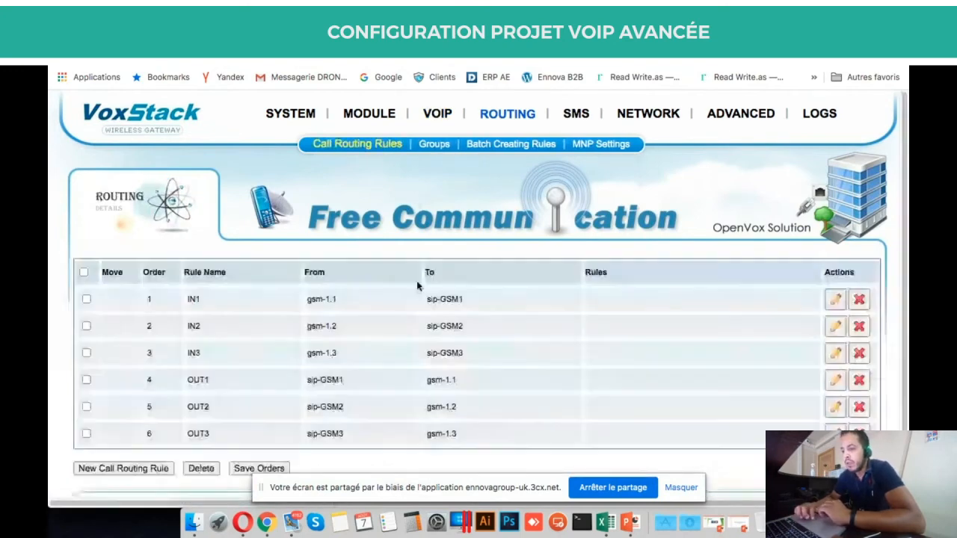
scroll(417, 285, down, 2)
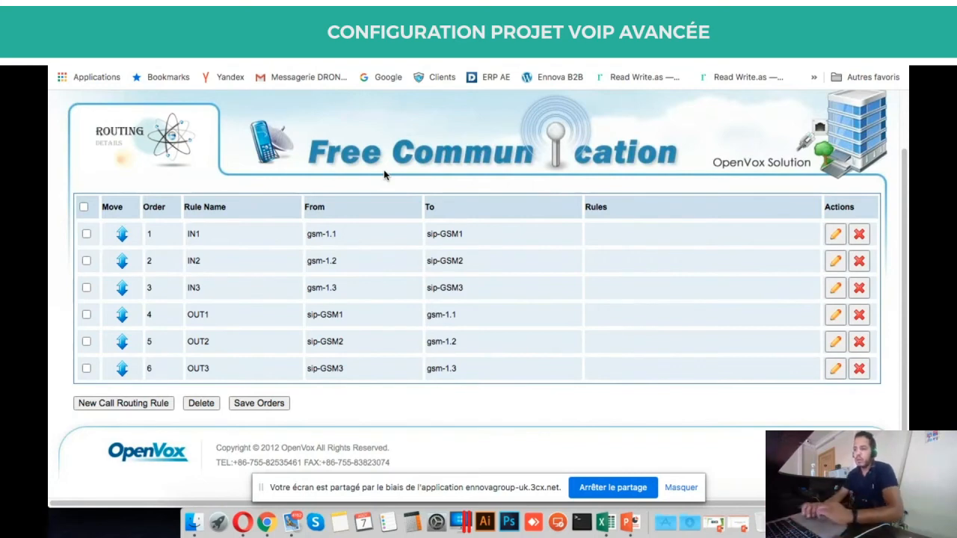
scroll(383, 170, up, 2)
mouse_move(290, 113)
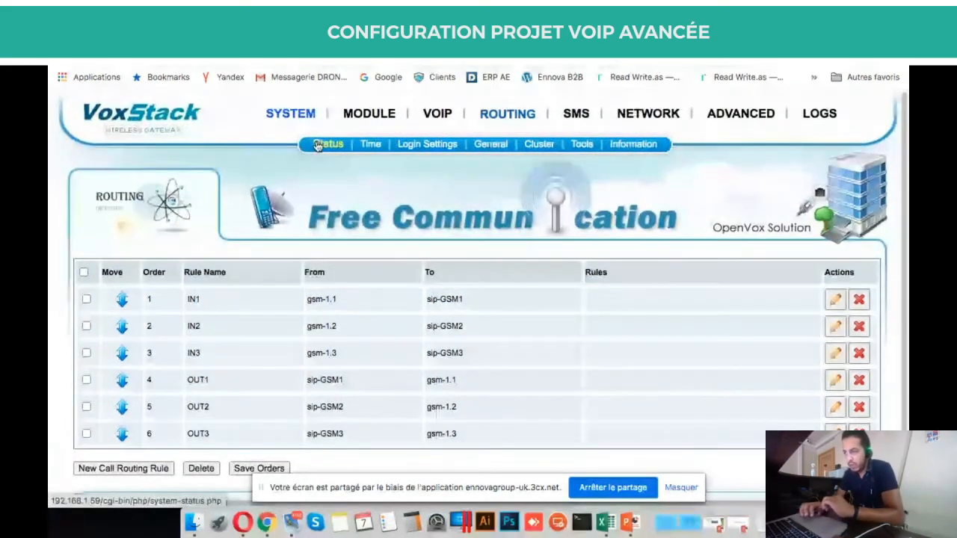
click(318, 145)
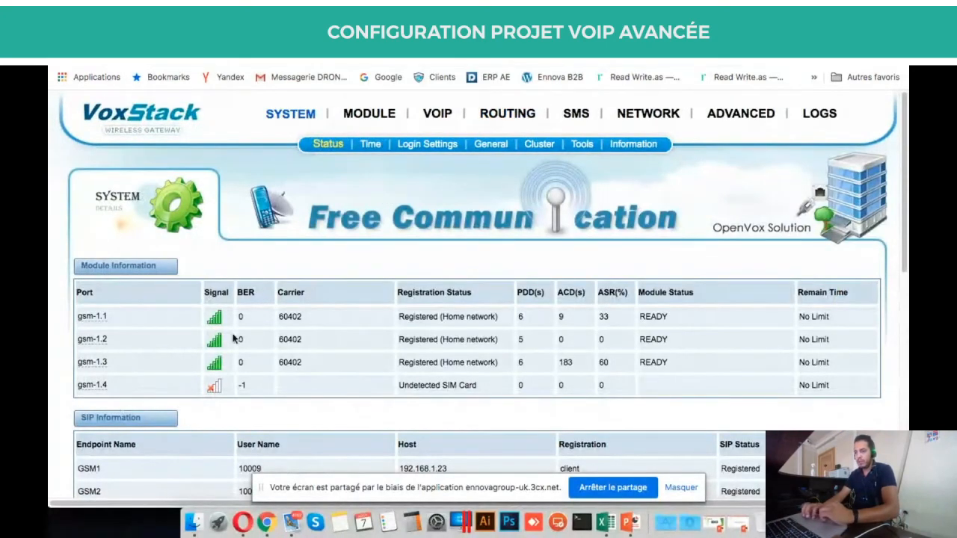
Start a blank Create a Call Routing Rule form from the Call Routing Rules page.
mouse_move(505, 116)
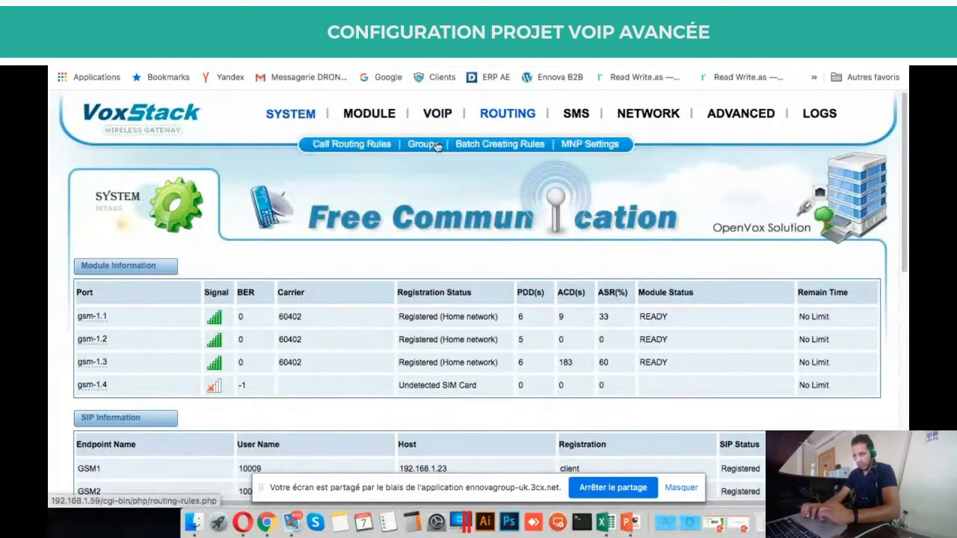
click(383, 147)
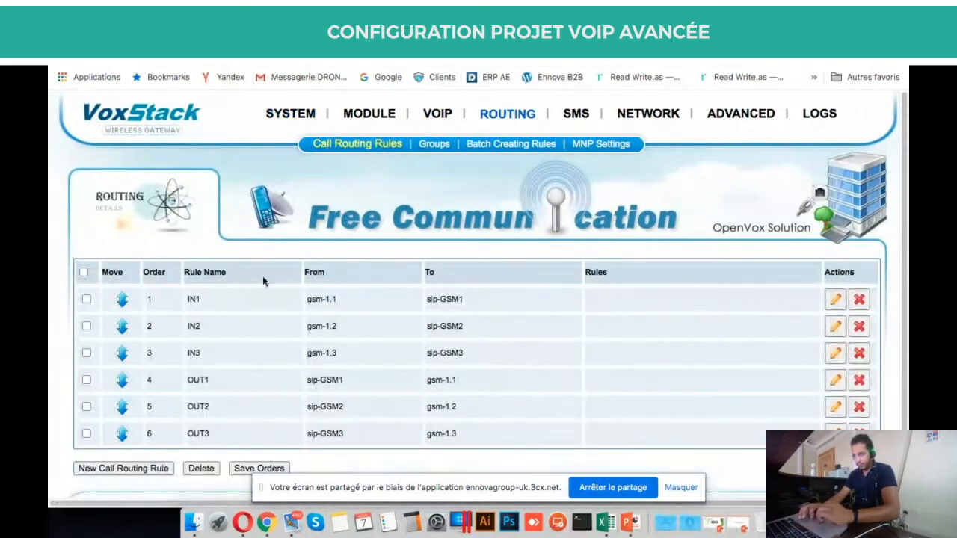
scroll(658, 386, down, 2)
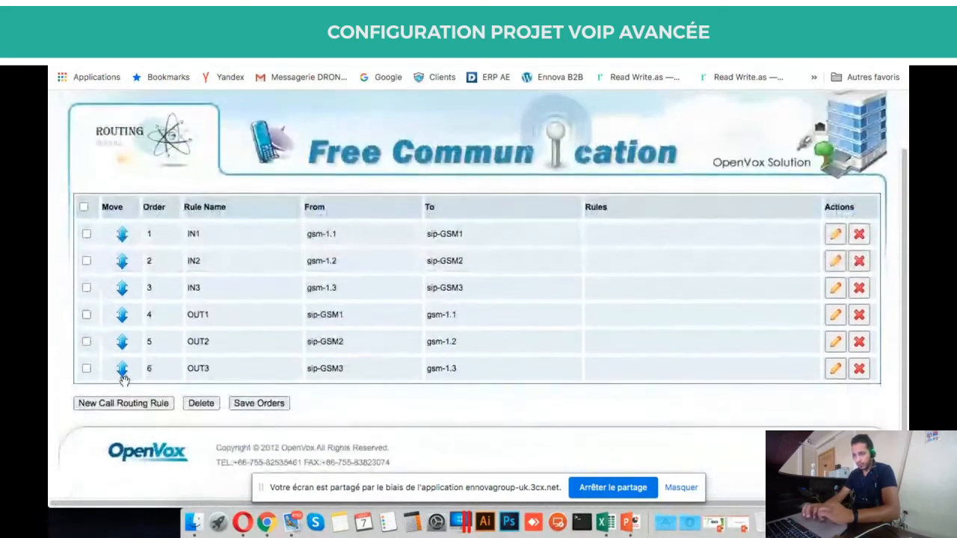
click(129, 404)
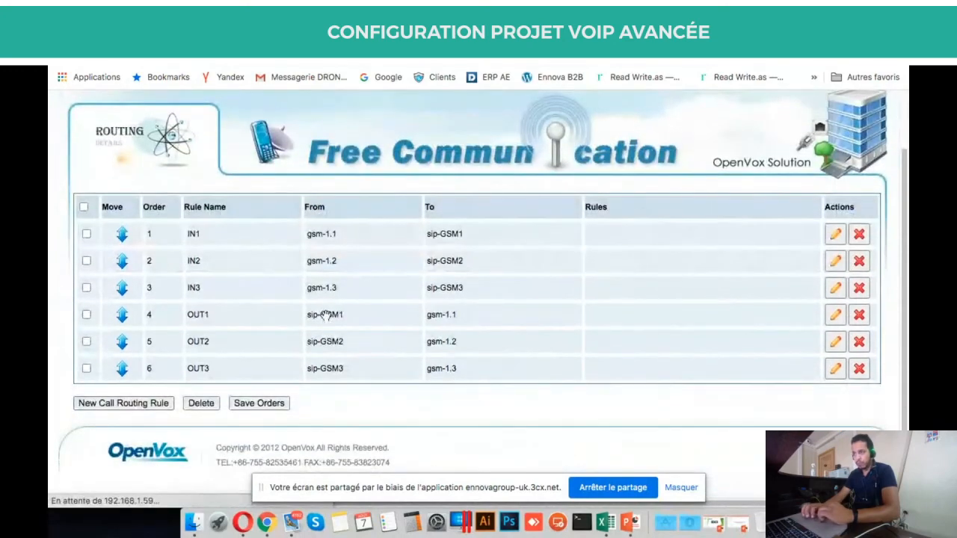
scroll(310, 298, down, 2)
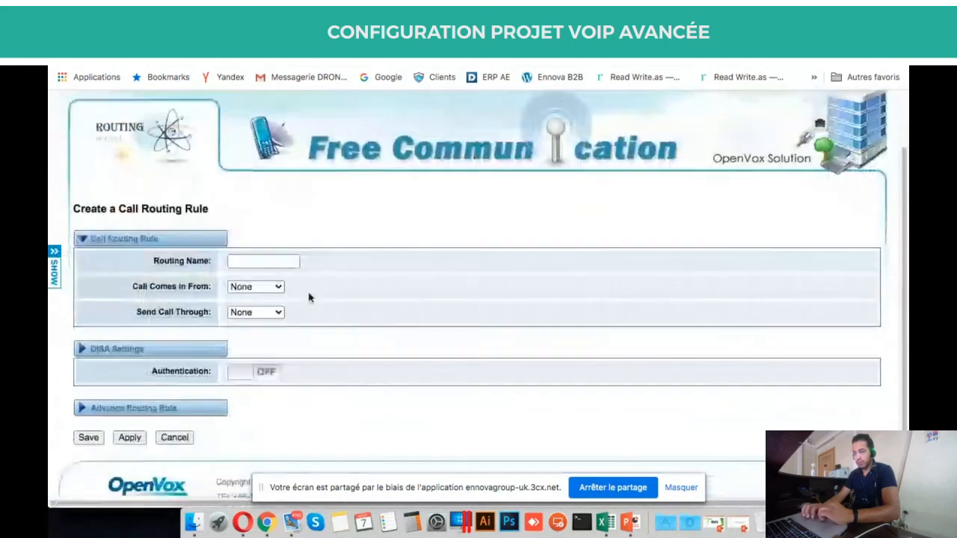
Name the new routing rule GSMOUT1.
click(274, 259)
click(271, 233)
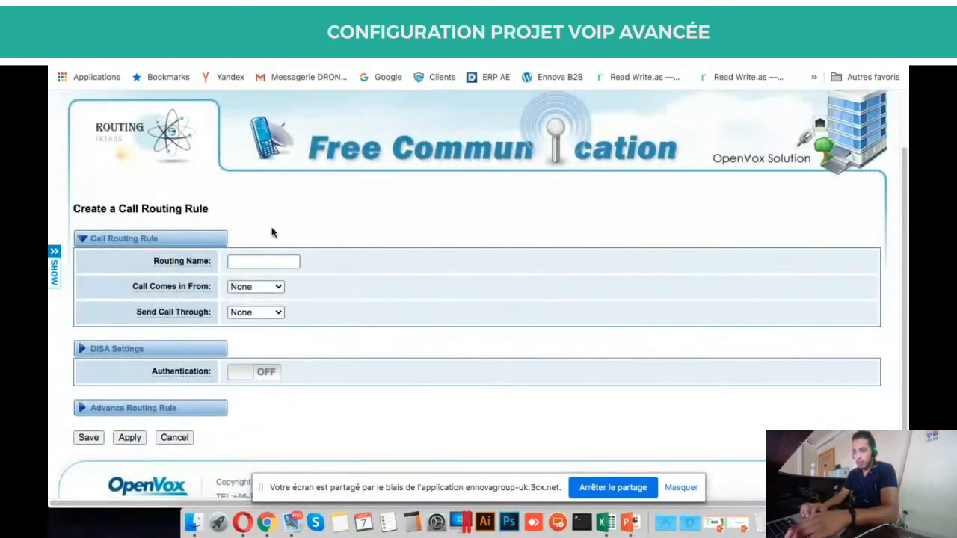
click(251, 260)
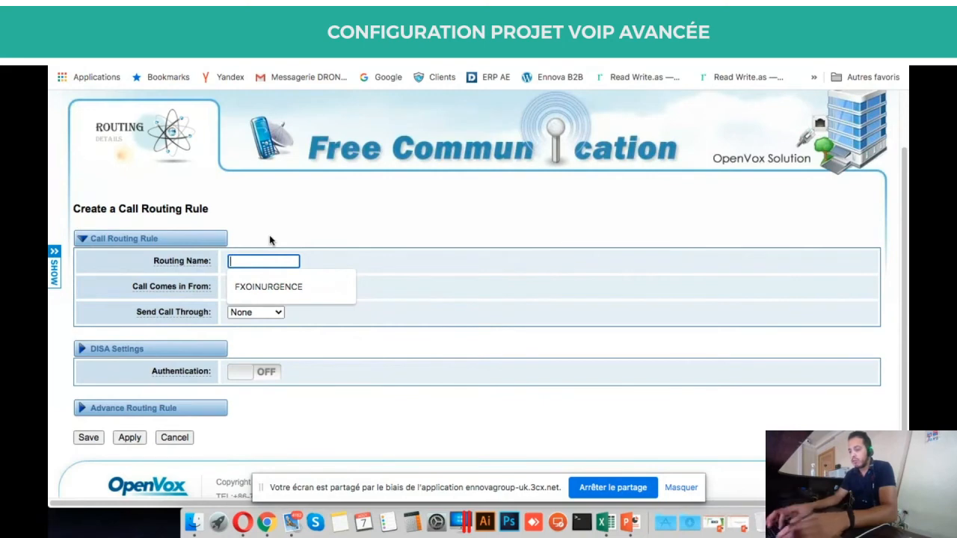
text(G)
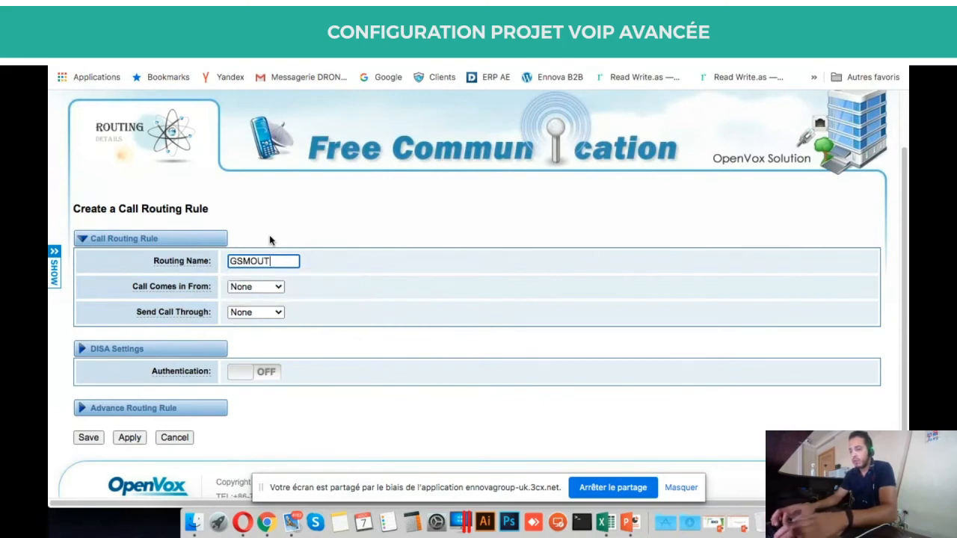
text(SMOUT1)
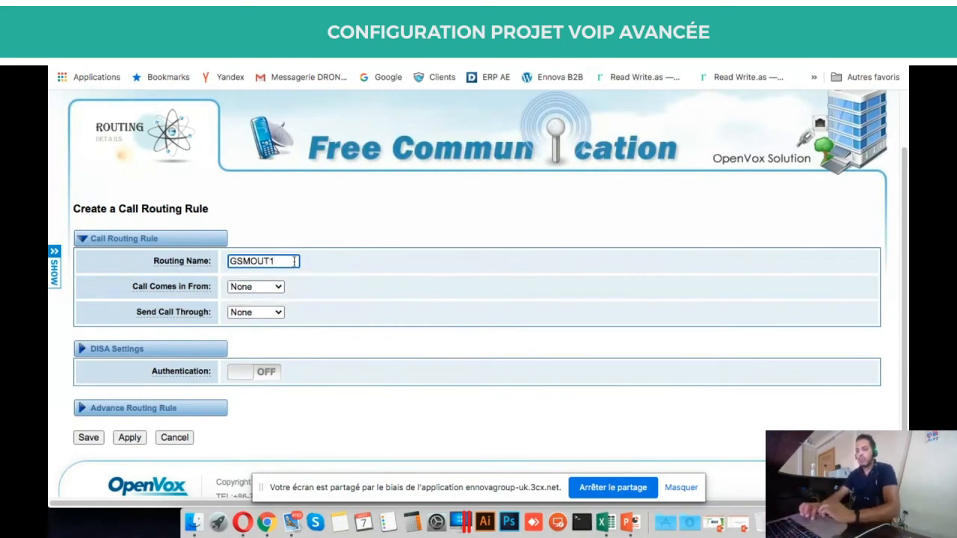
drag(279, 262, 220, 260)
click(315, 291)
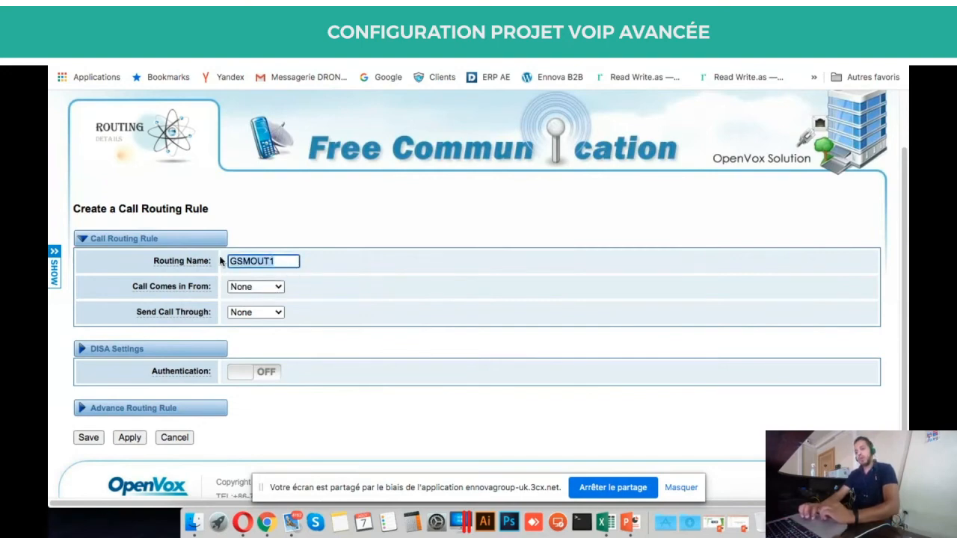
drag(291, 261, 224, 260)
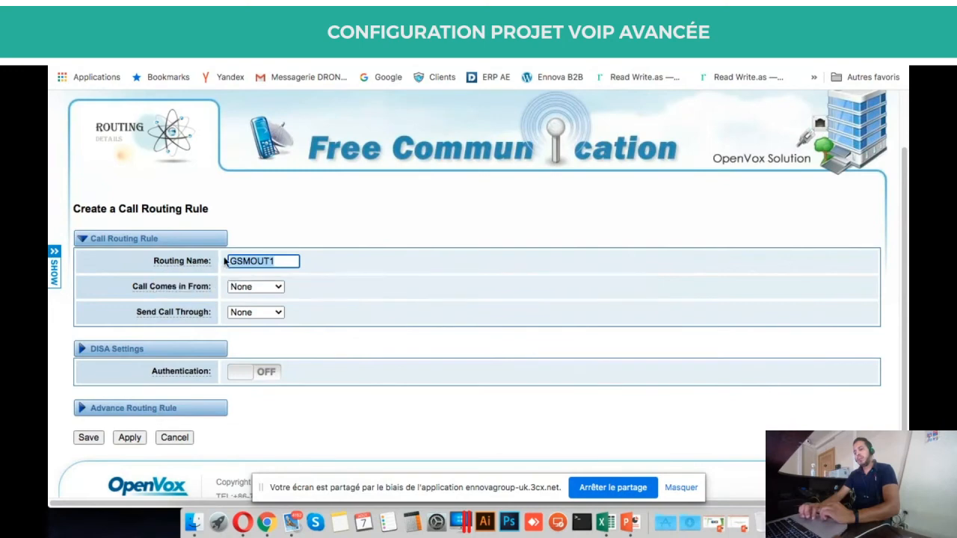
Set Call Comes in From to test.
click(276, 283)
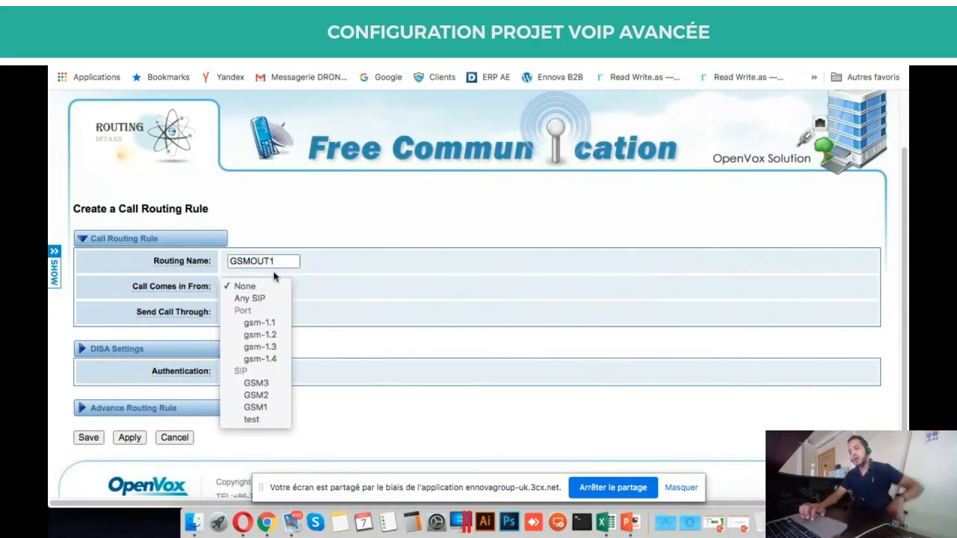
click(269, 287)
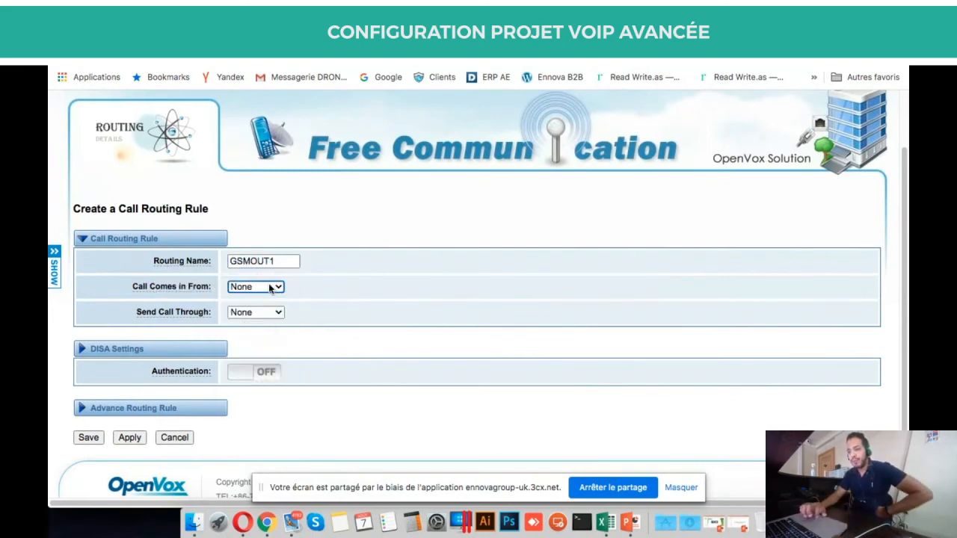
click(269, 287)
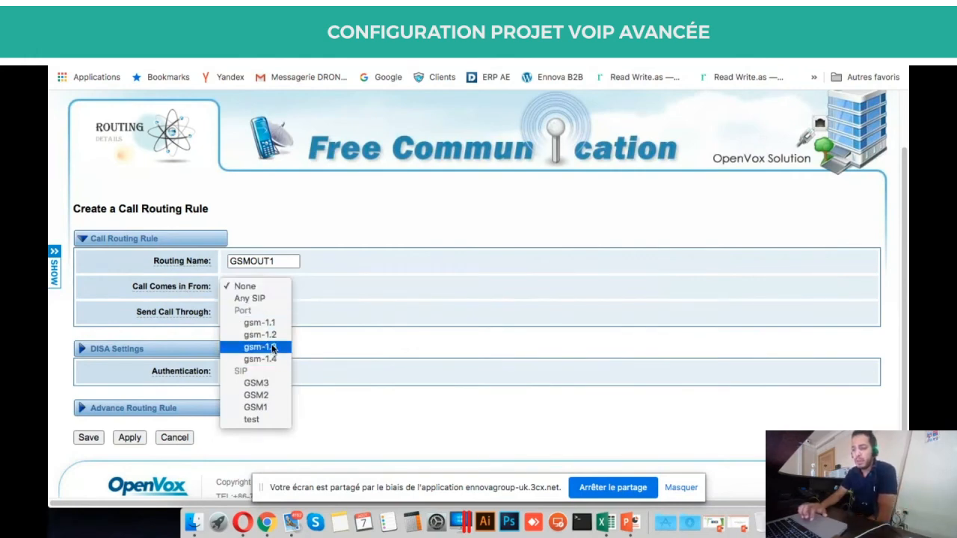
click(252, 420)
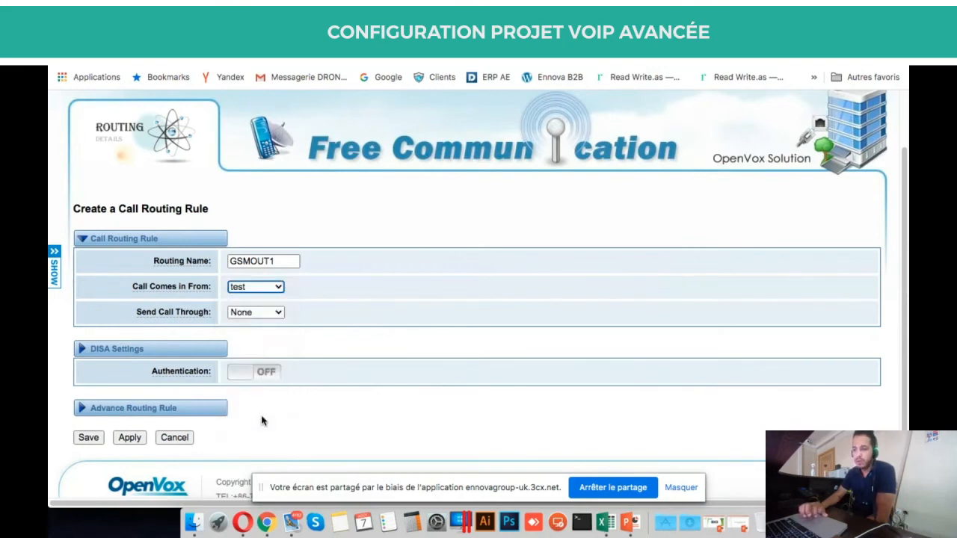
Set Send Call Through to gsm-1.1.
click(280, 314)
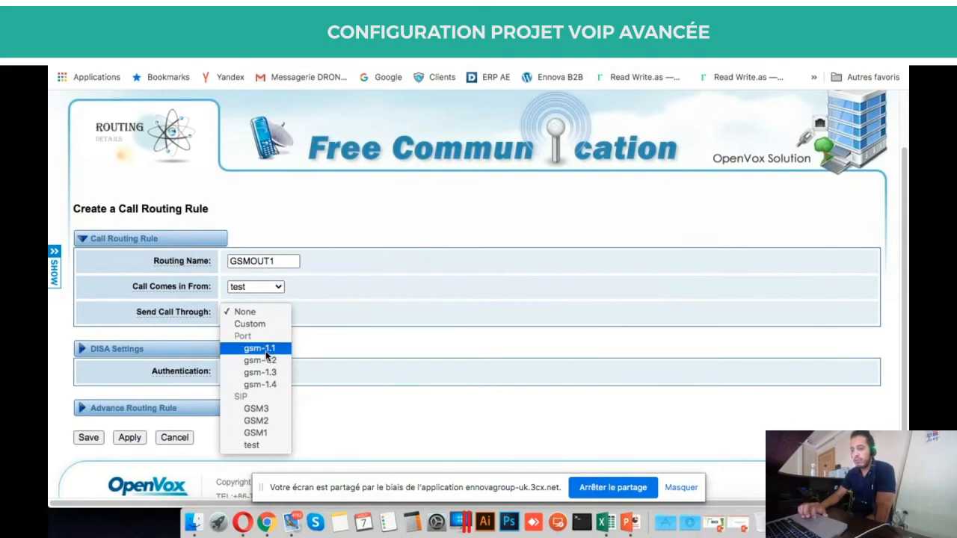
click(348, 318)
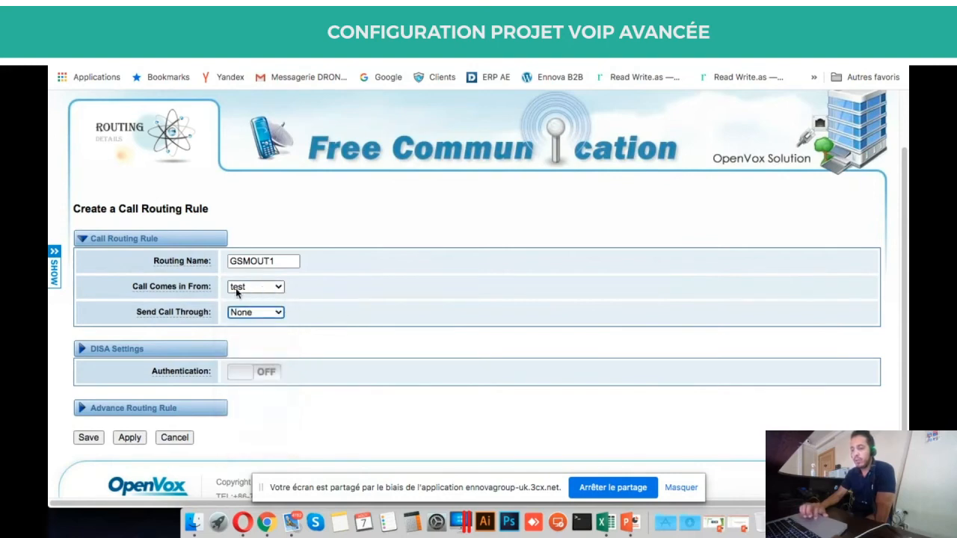
click(235, 311)
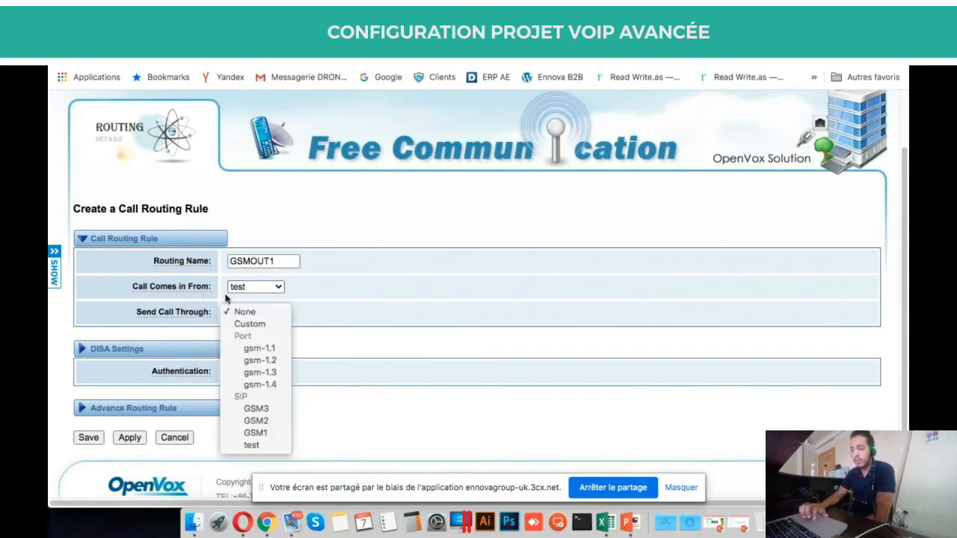
click(274, 349)
scroll(274, 346, up, 2)
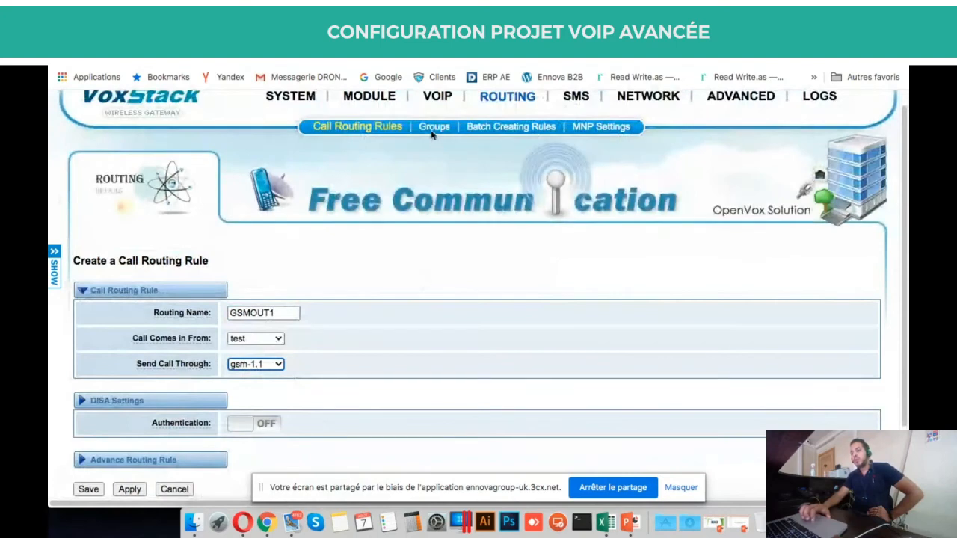
scroll(320, 148, up, 1)
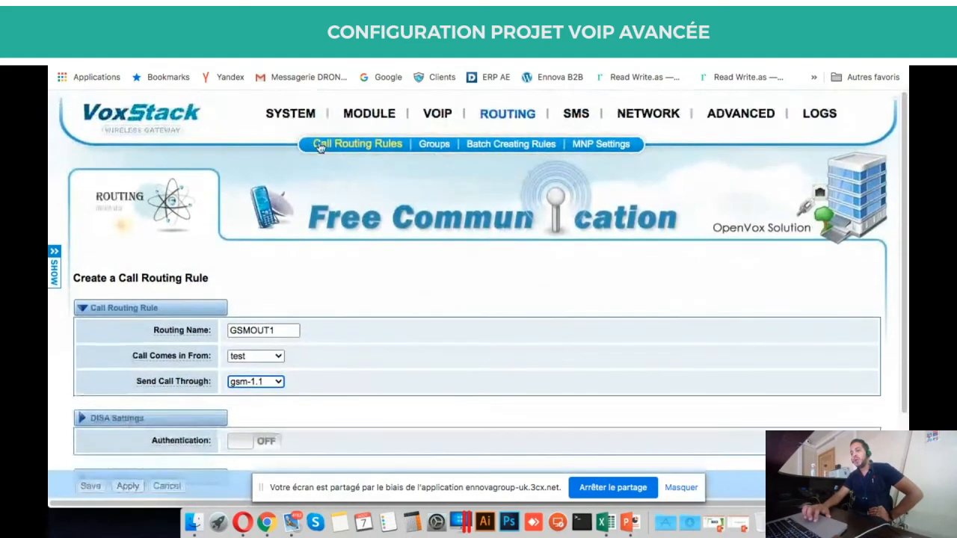
Return to SYSTEM > Status, showing gsm-1.1 to gsm-1.3 registered and gsm-1.4 without a SIM.
mouse_move(299, 115)
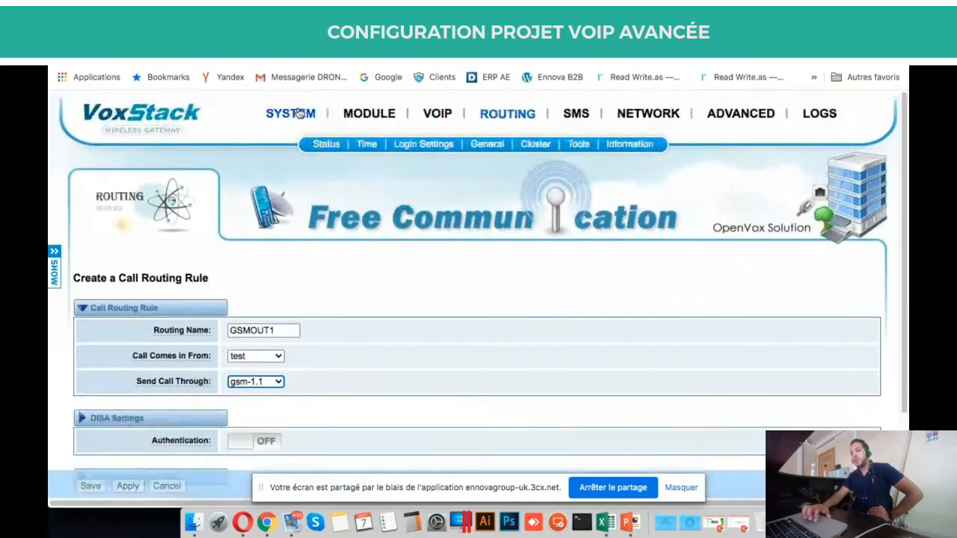
click(323, 146)
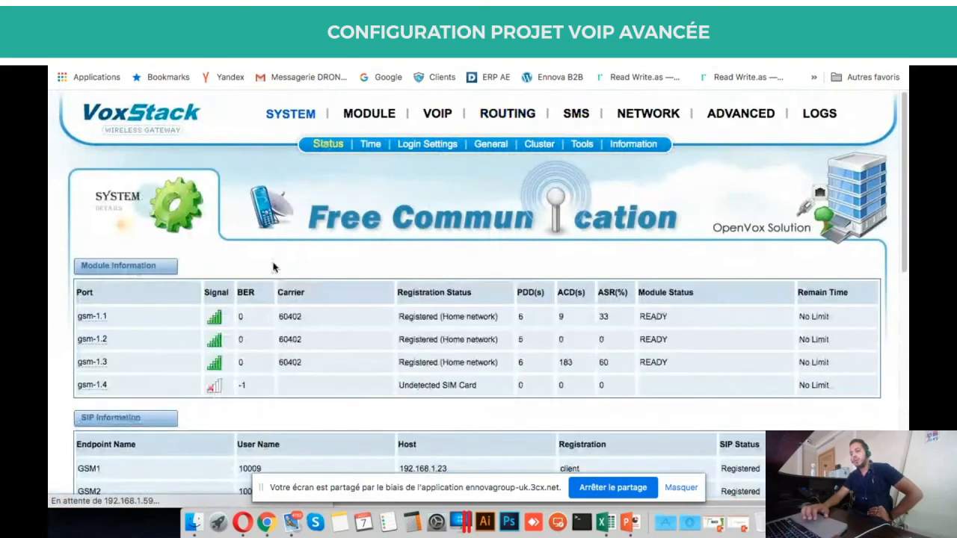
scroll(273, 267, down, 2)
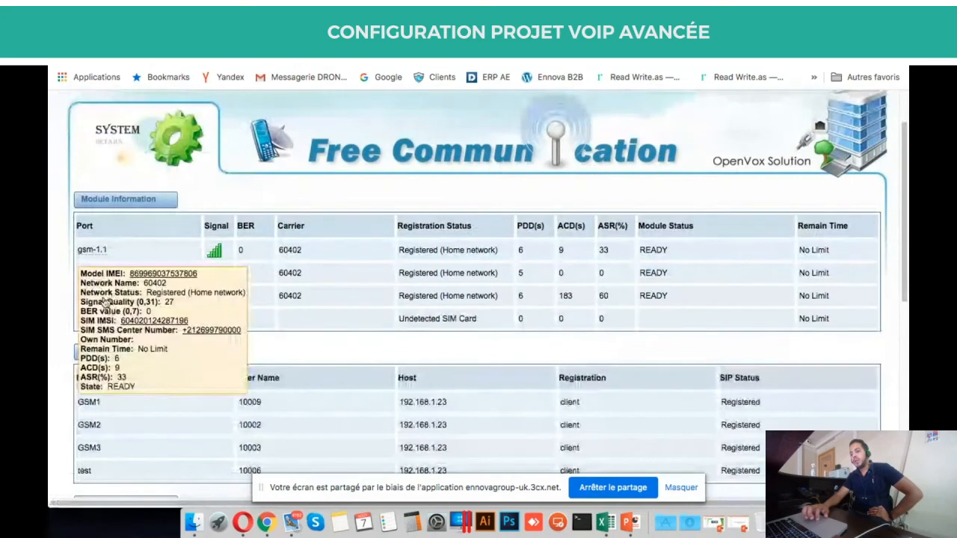
scroll(187, 295, up, 2)
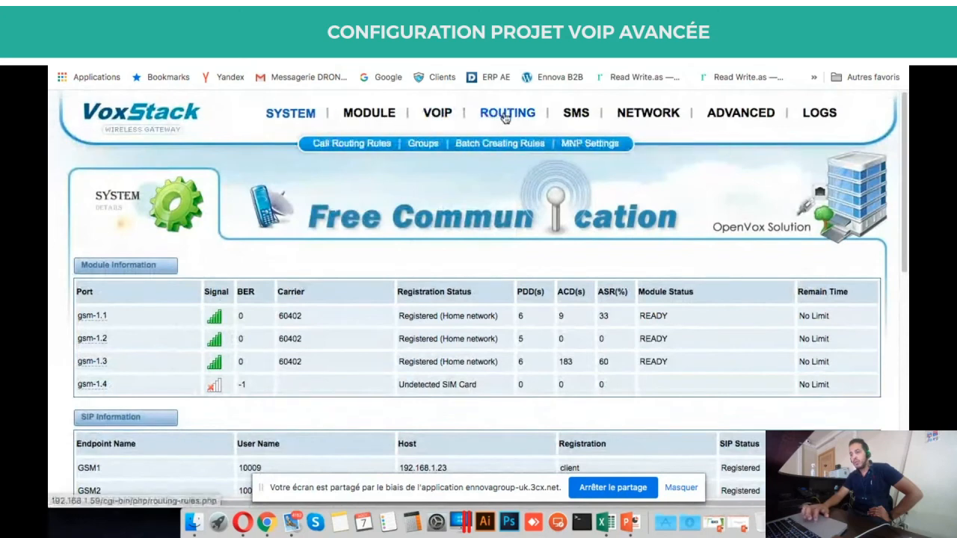
mouse_move(438, 113)
mouse_move(505, 123)
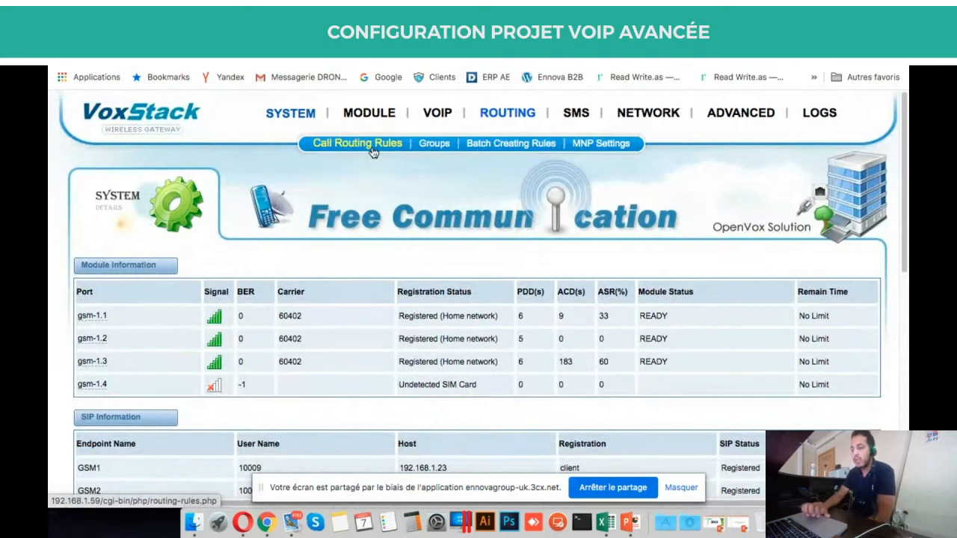
Create a new routing group under ROUTING > Groups with the group name GSMGP.
click(432, 145)
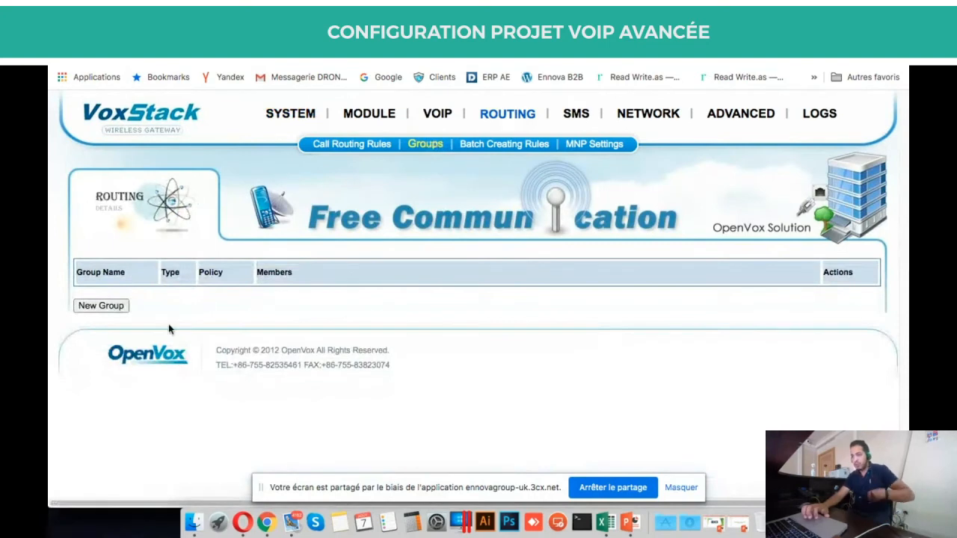
click(117, 309)
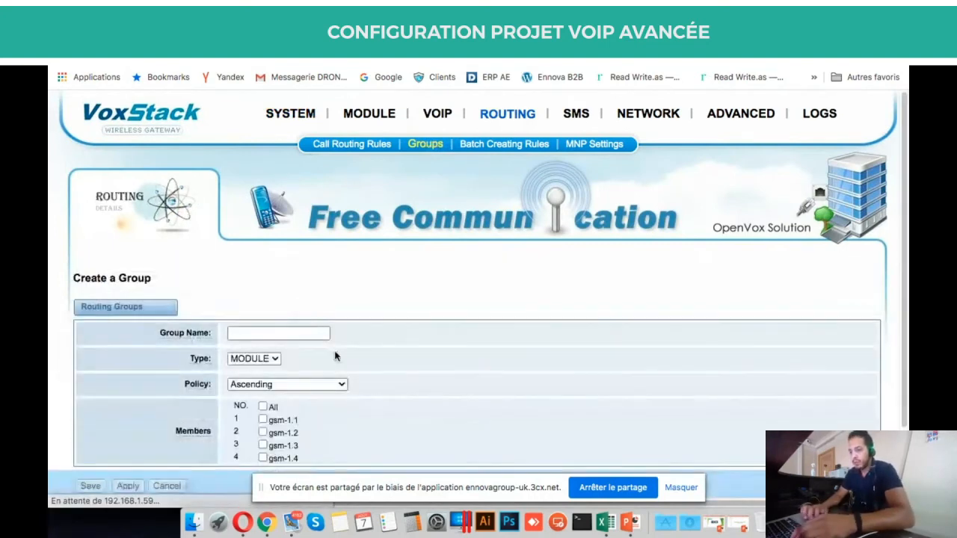
scroll(336, 357, down, 3)
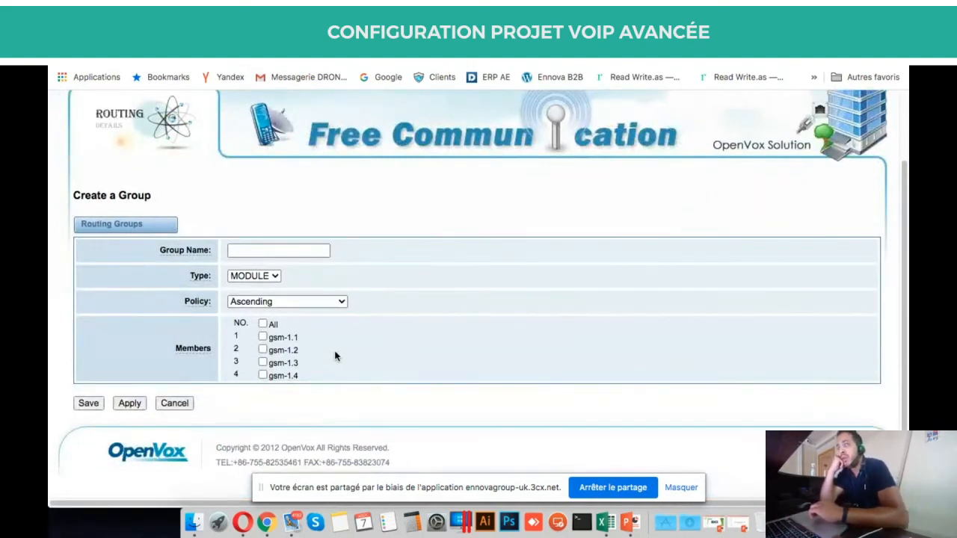
click(289, 254)
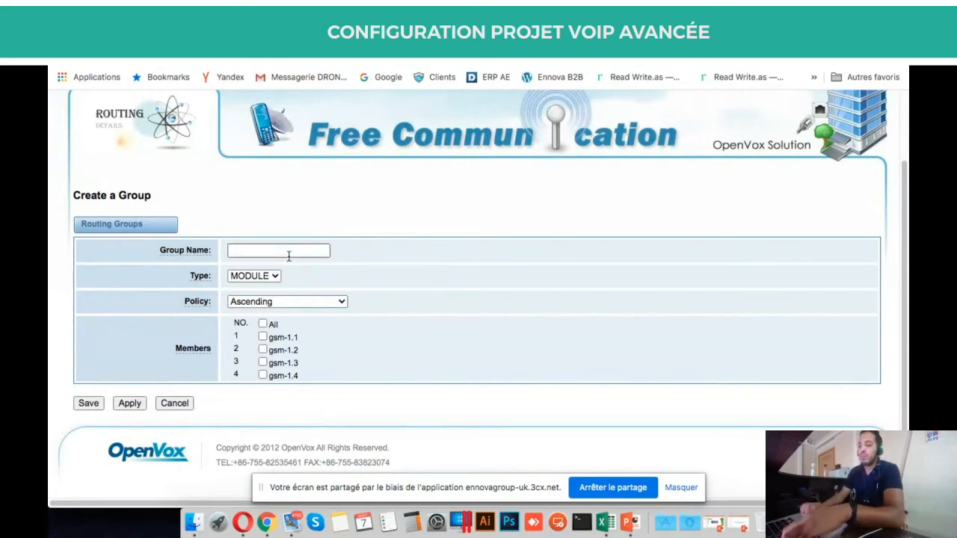
text(TE)
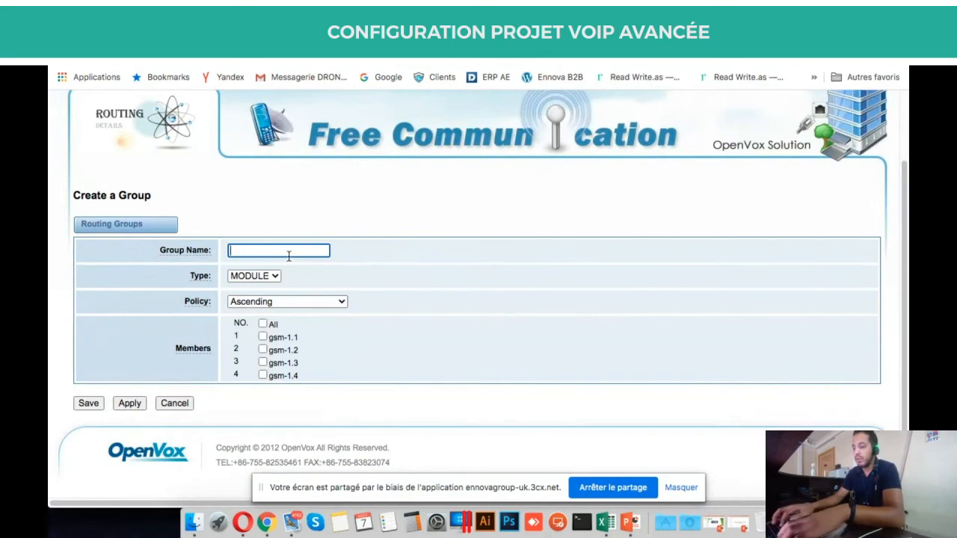
text(FSM)
key(BackSpace)
key(BackSpace)
key(BackSpace)
text(GSM)
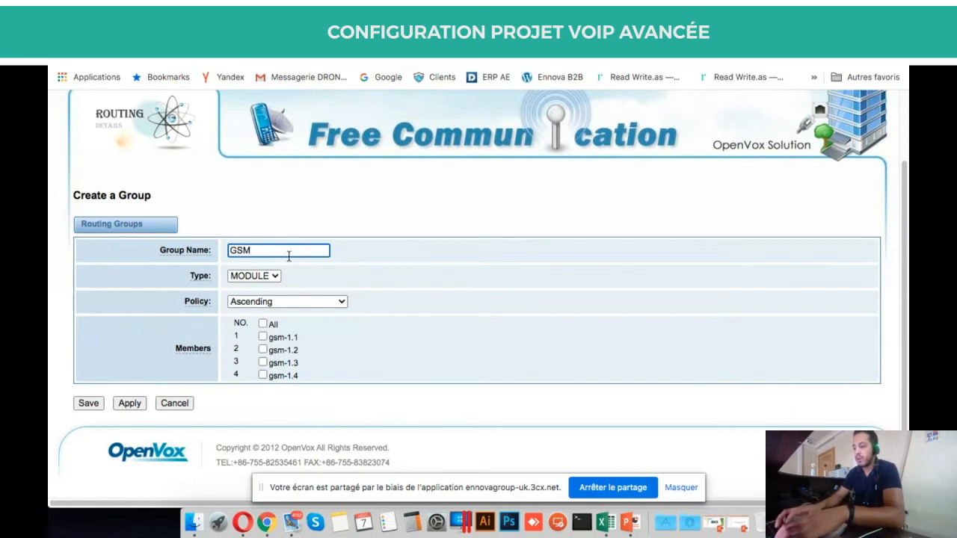
text(GP)
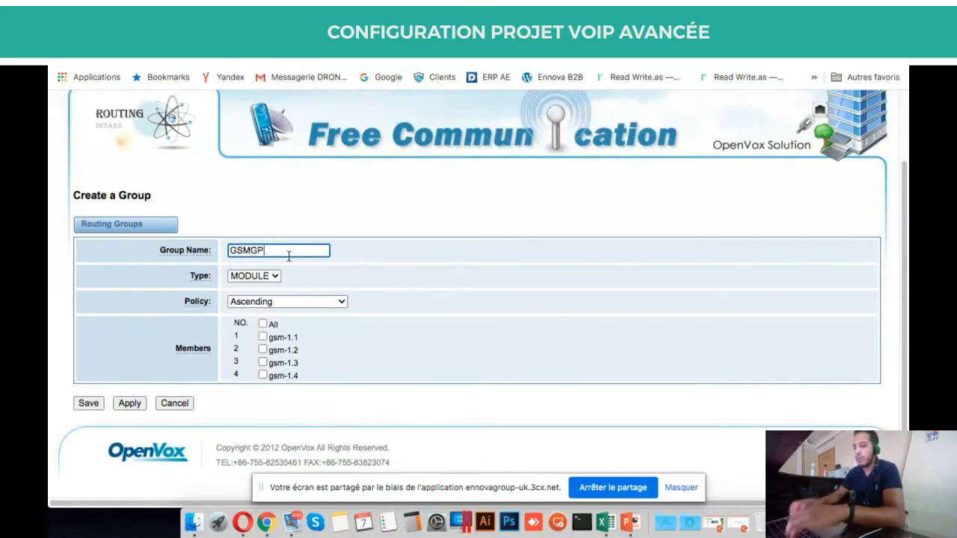
click(275, 276)
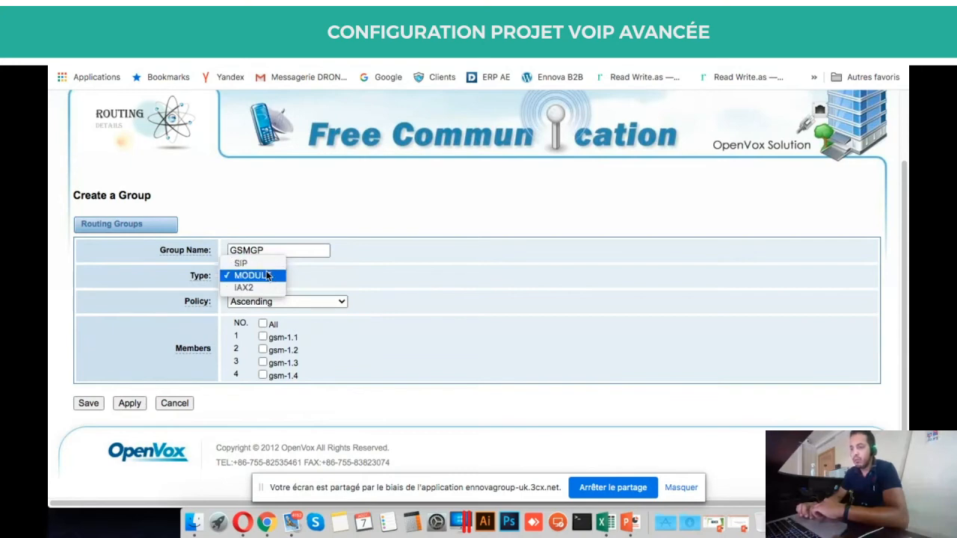
Set the group type to MODULE and include all four members gsm-1.1 to gsm-1.4.
click(267, 276)
click(273, 276)
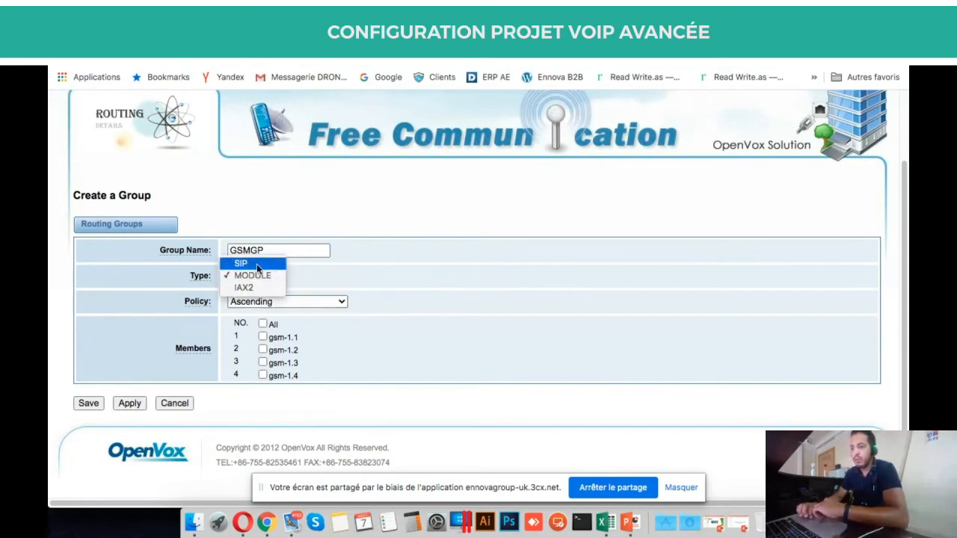
click(257, 263)
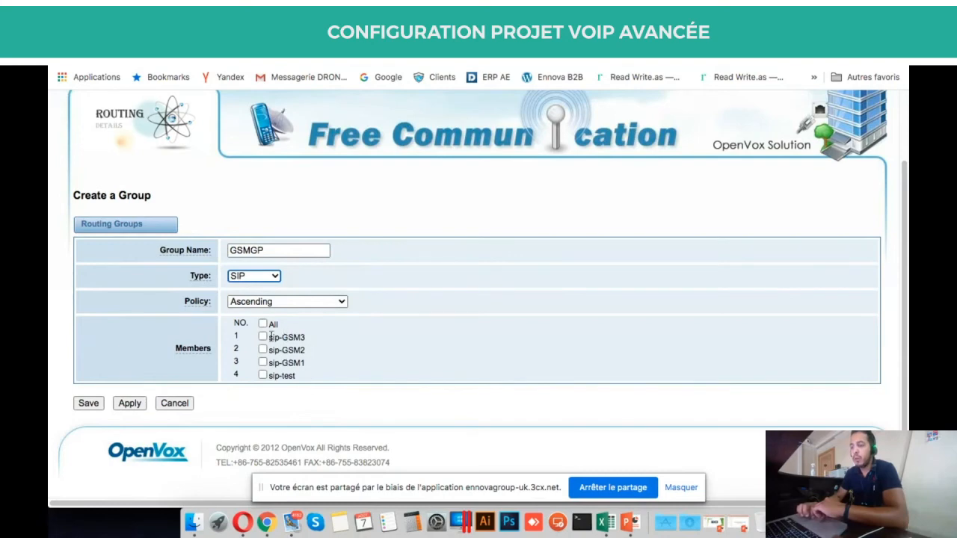
scroll(297, 362, up, 1)
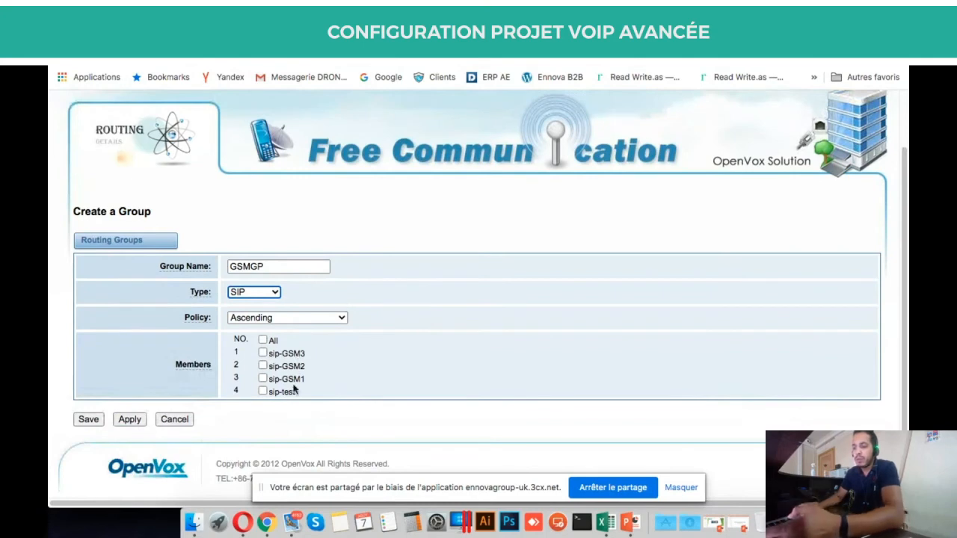
click(267, 293)
click(267, 300)
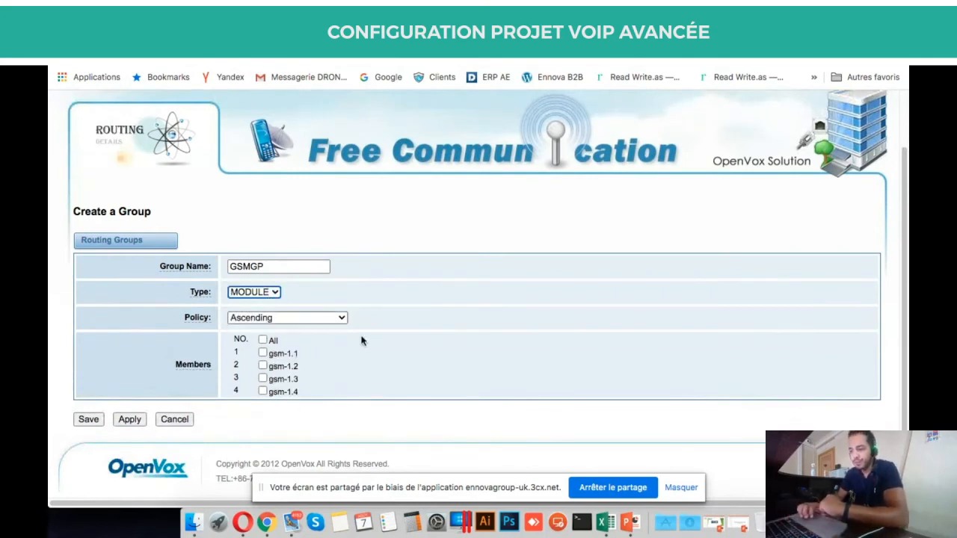
click(267, 342)
click(268, 342)
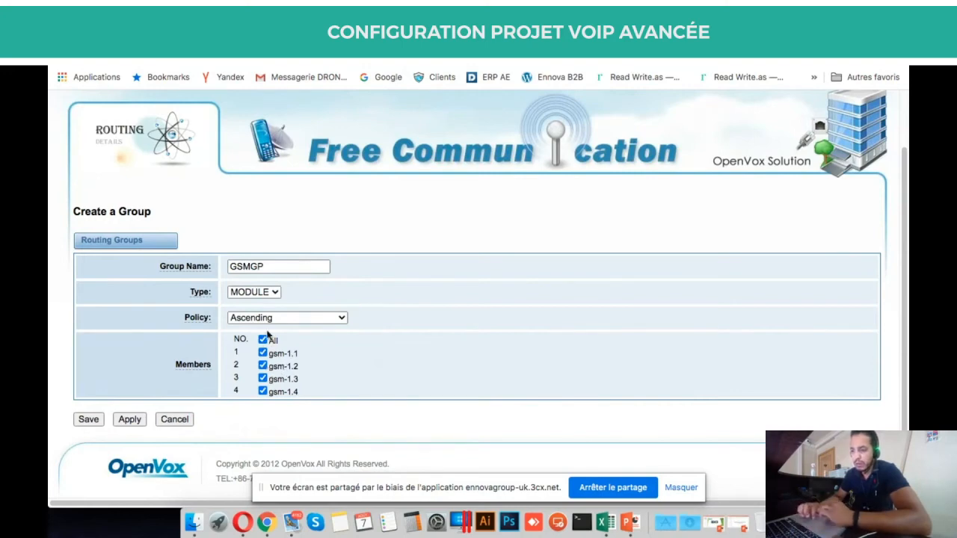
Look over the policy options, keeping Ascending, and check the member names gsm-1.1 to gsm-1.3.
click(313, 320)
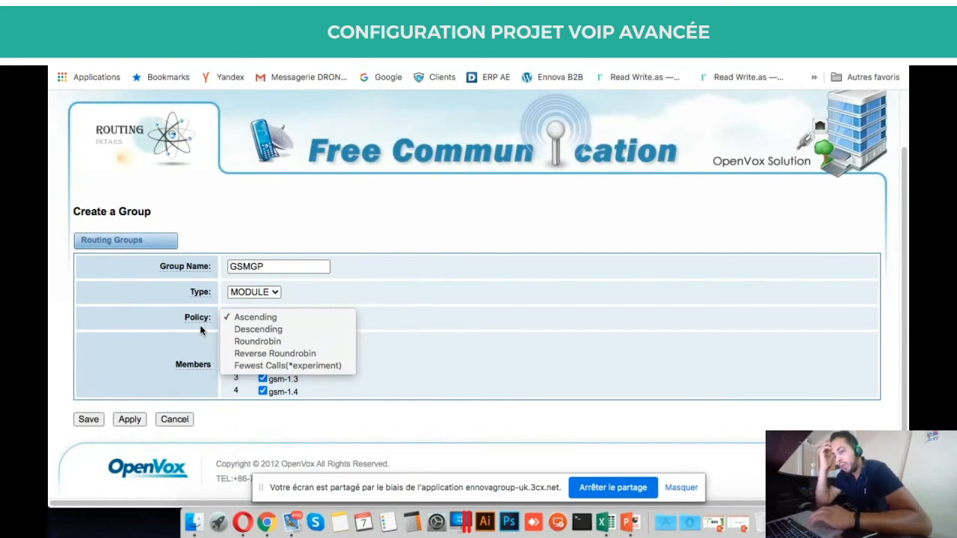
click(429, 338)
click(331, 317)
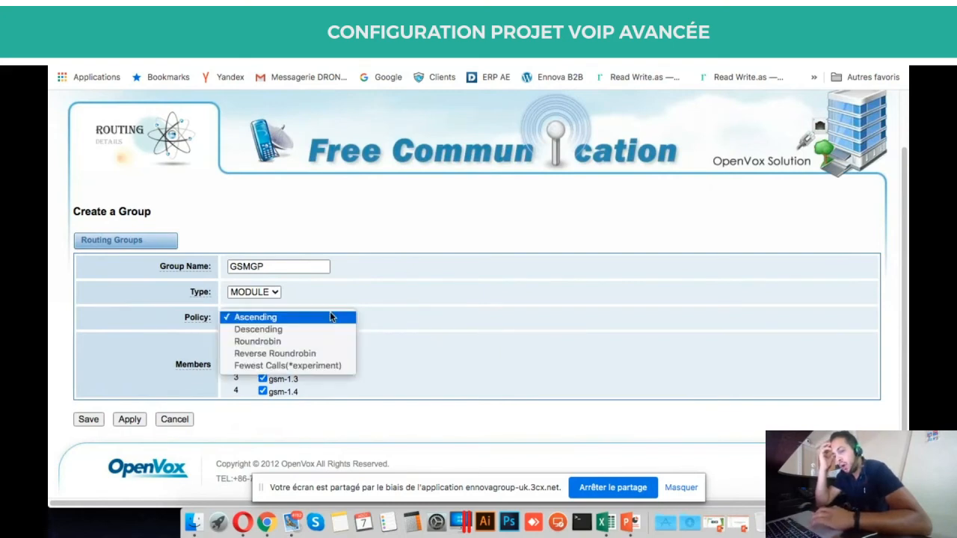
click(404, 329)
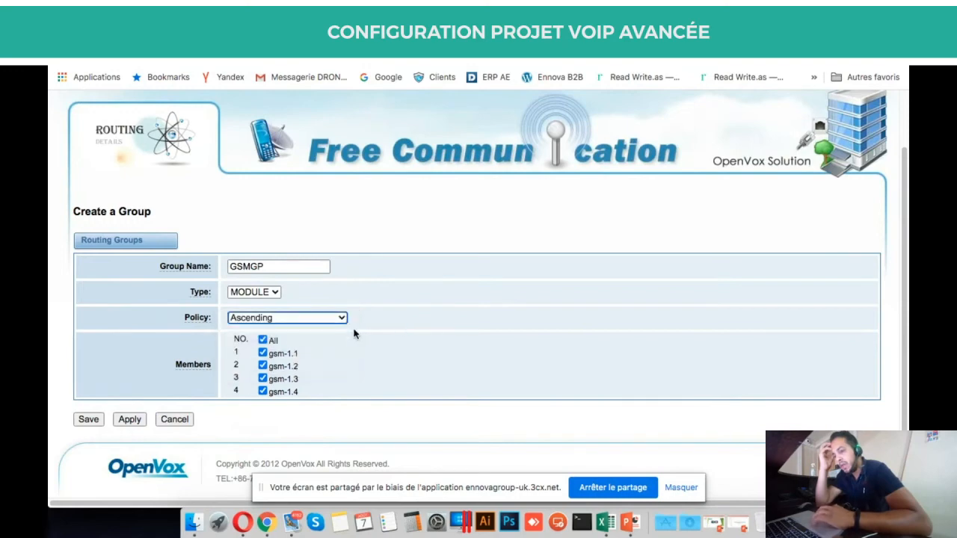
double_click(293, 354)
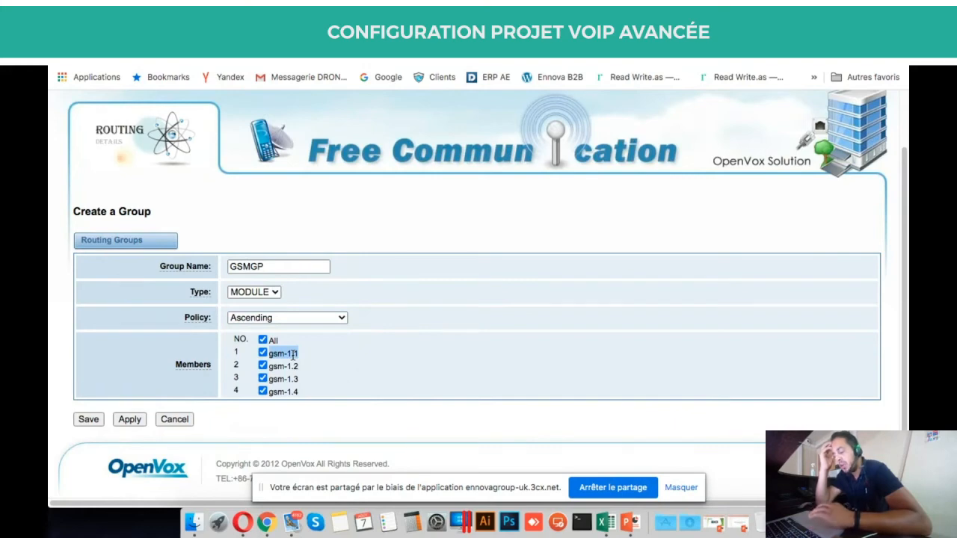
click(297, 353)
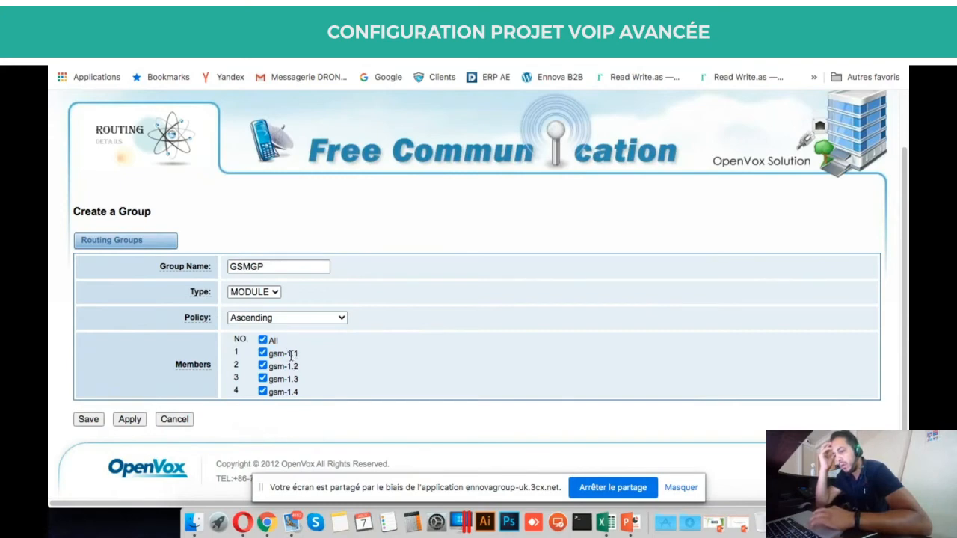
double_click(291, 354)
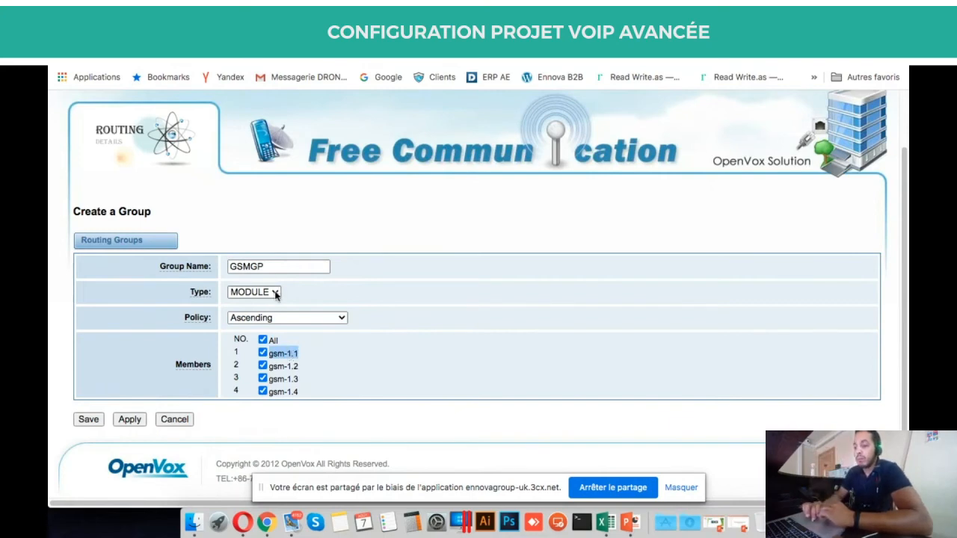
click(281, 353)
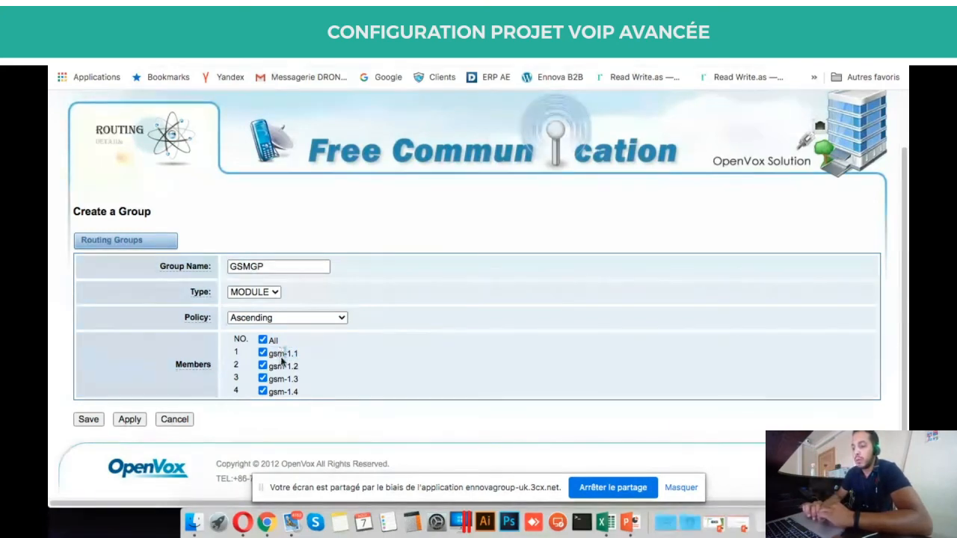
triple_click(281, 366)
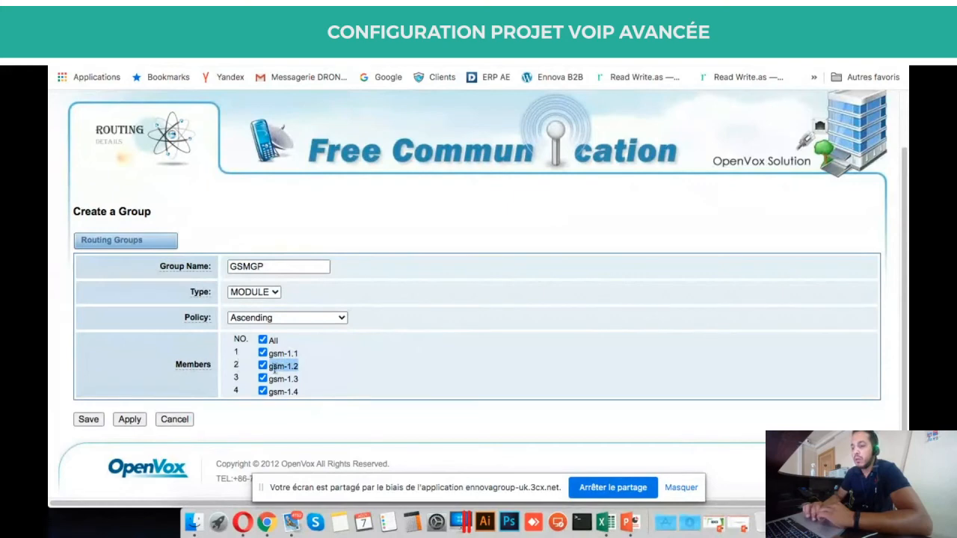
drag(285, 378, 299, 379)
Set the group's routing policy to Roundrobin.
click(303, 318)
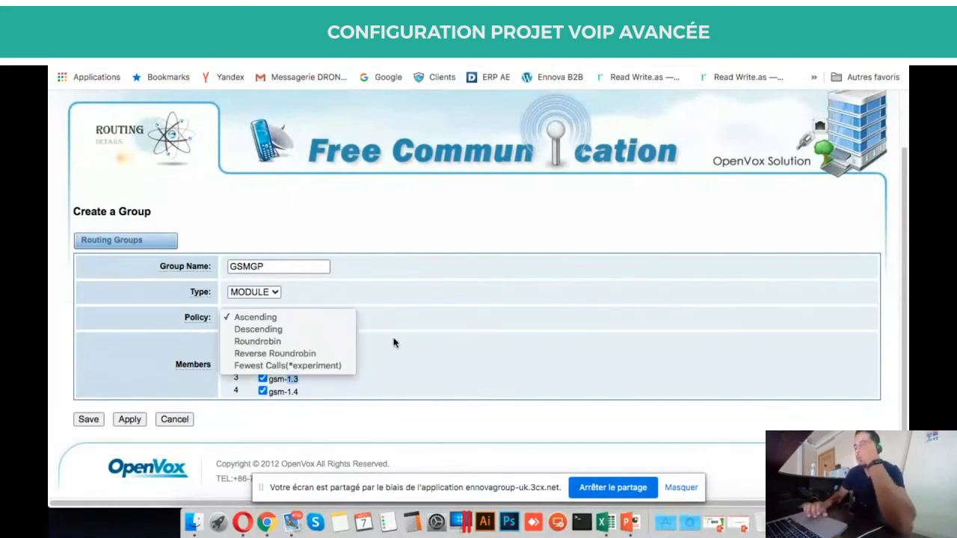
click(398, 385)
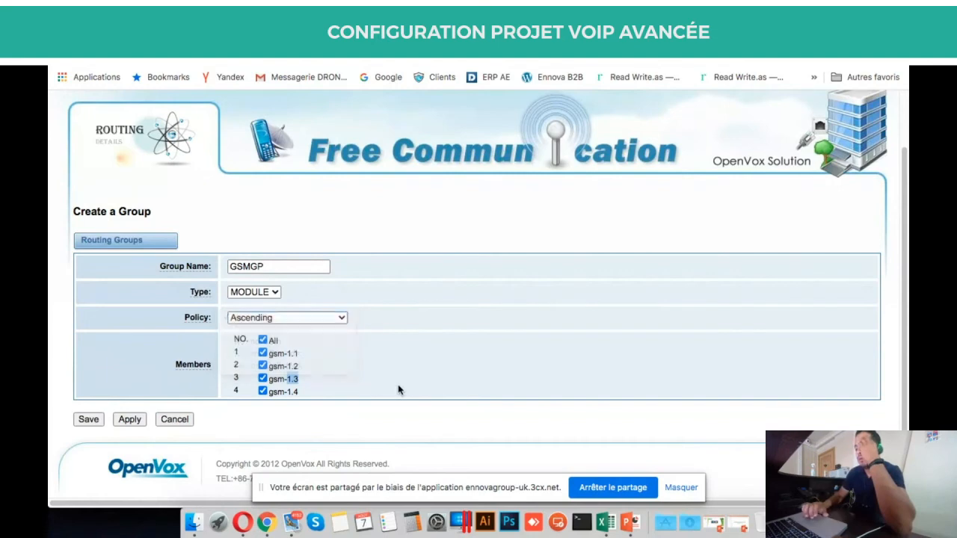
double_click(279, 392)
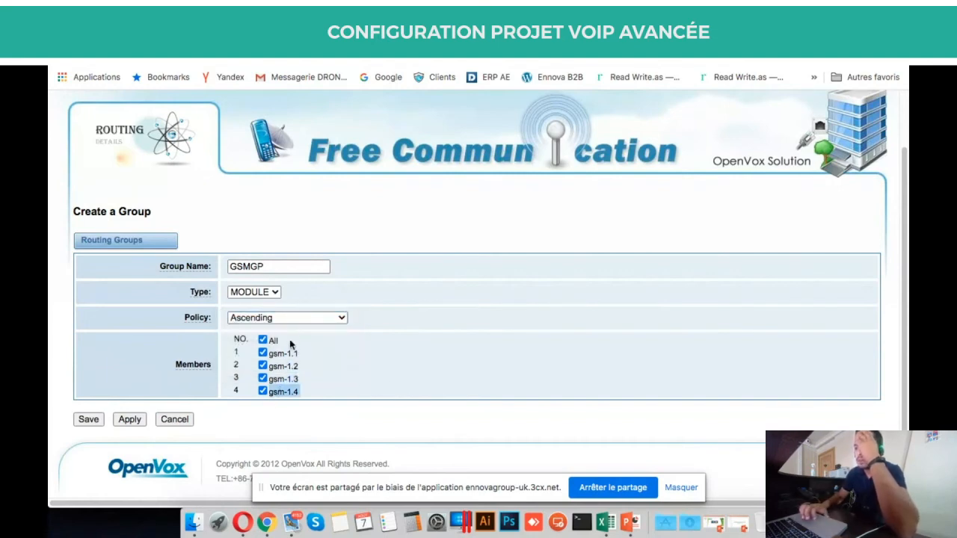
click(314, 318)
key(Down)
key(Down)
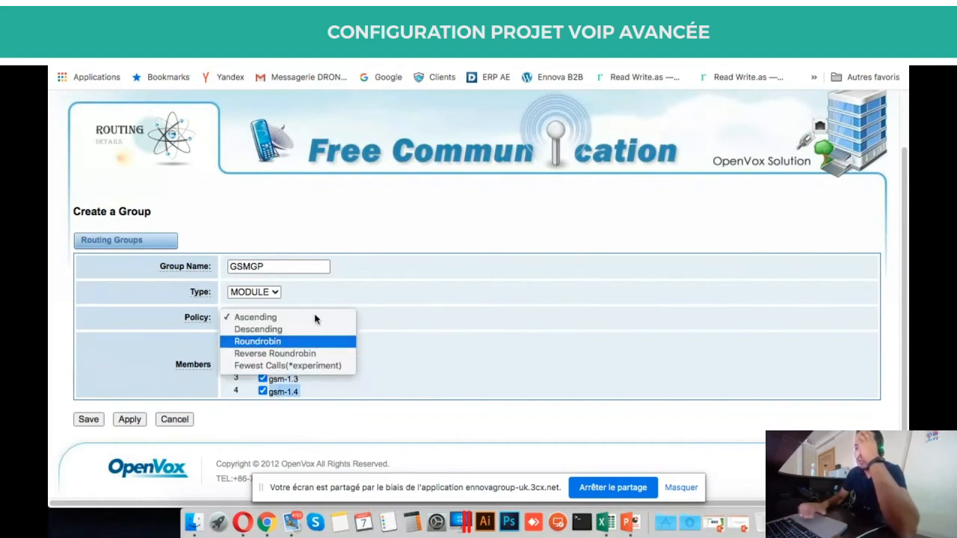
key(Return)
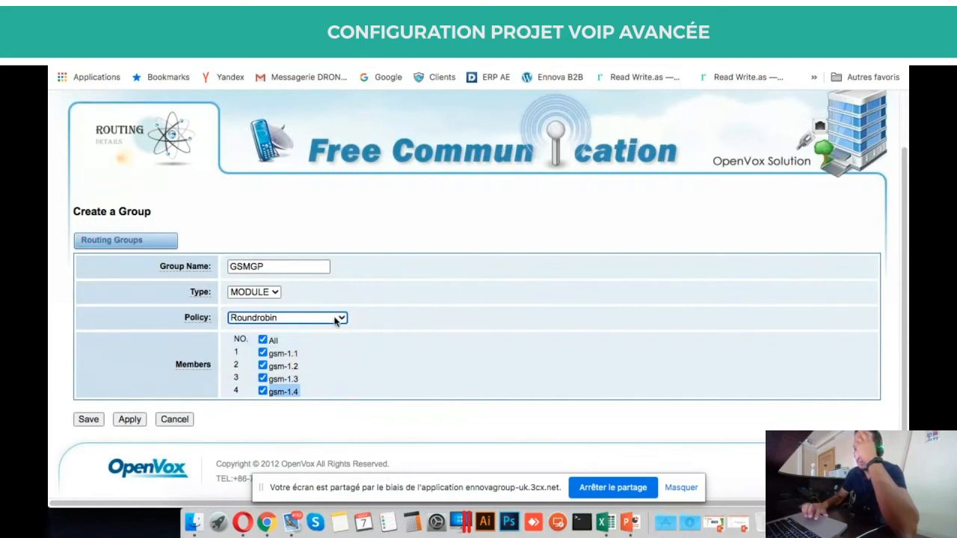
Try Reverse Roundrobin as the GSMGP routing policy.
scroll(456, 370, up, 2)
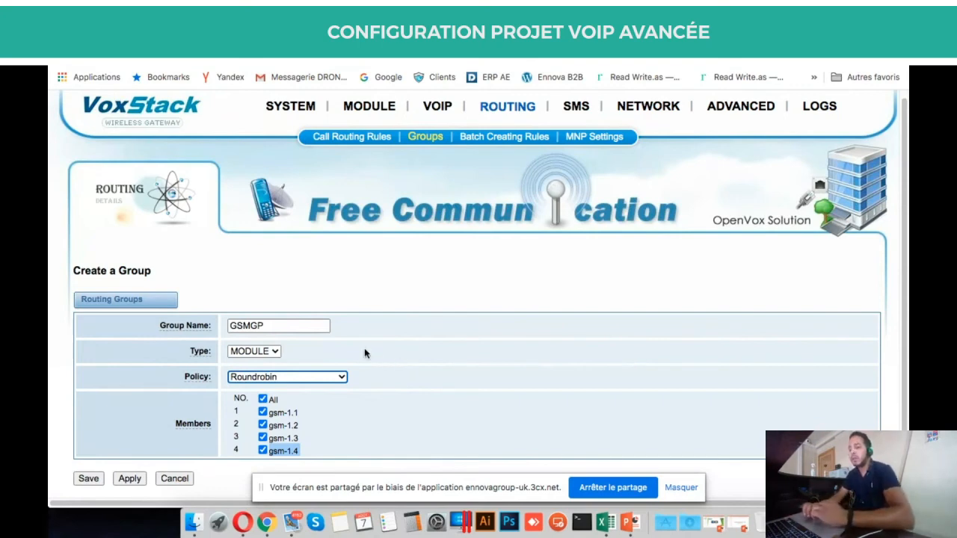
click(347, 378)
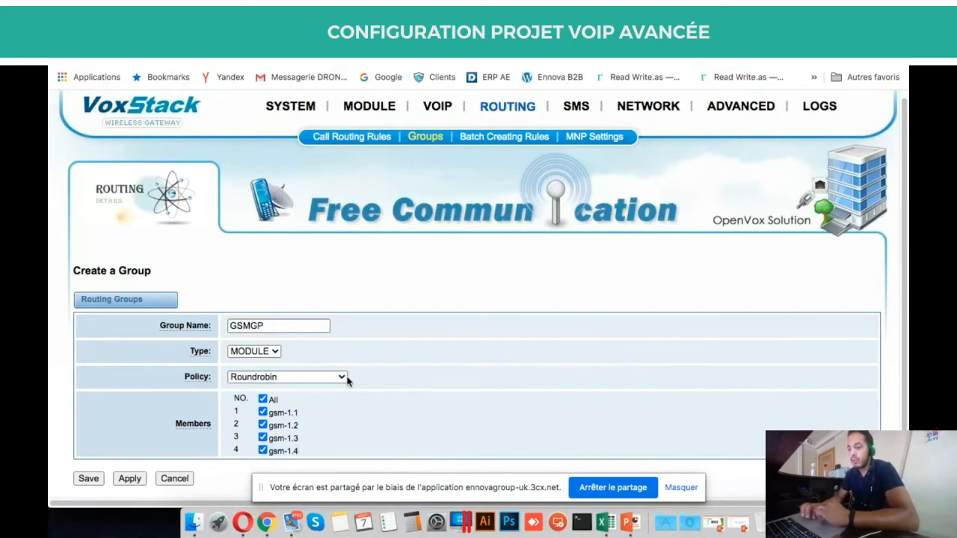
click(333, 377)
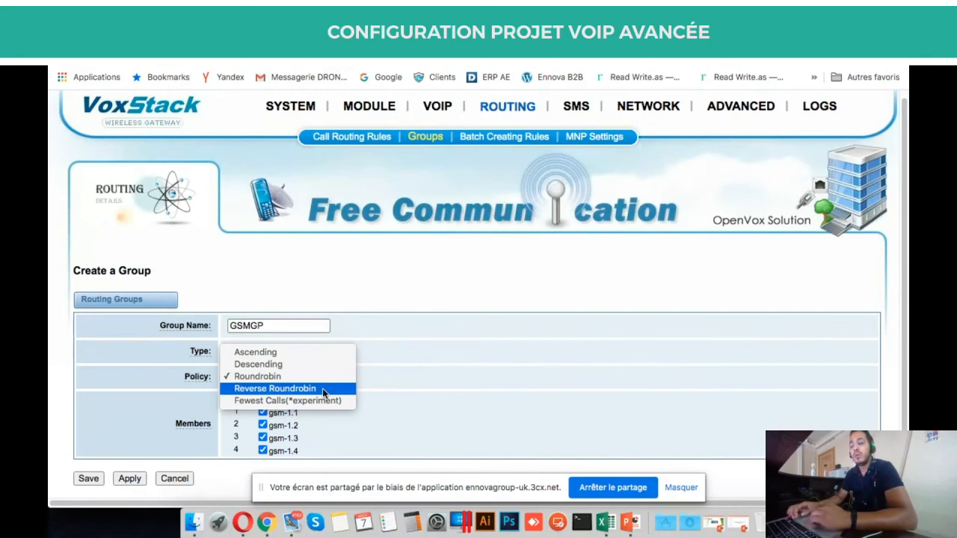
click(322, 388)
click(327, 380)
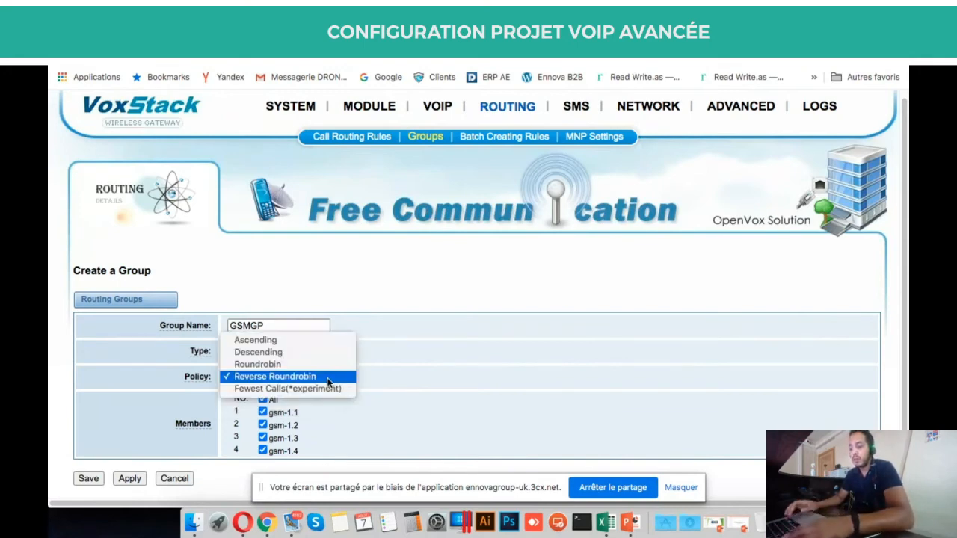
key(Down)
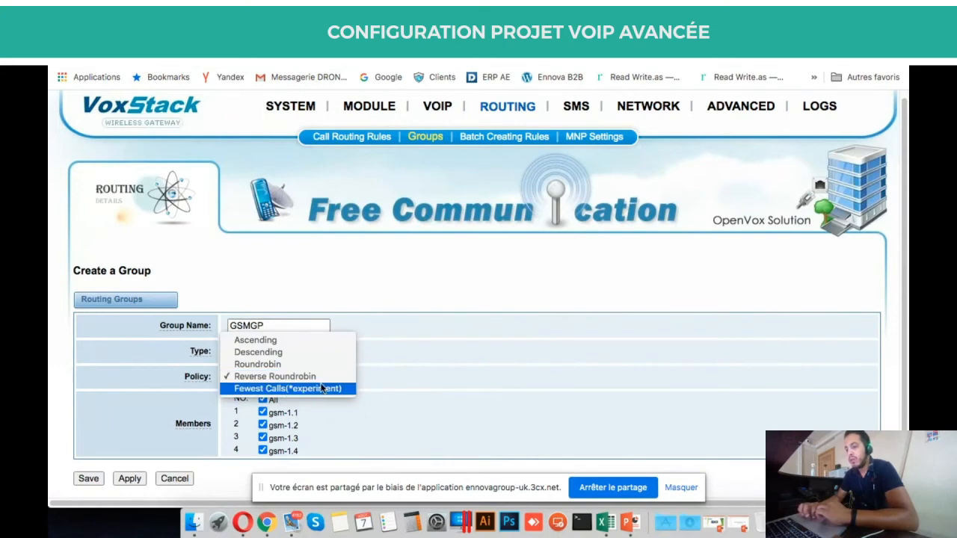
click(469, 373)
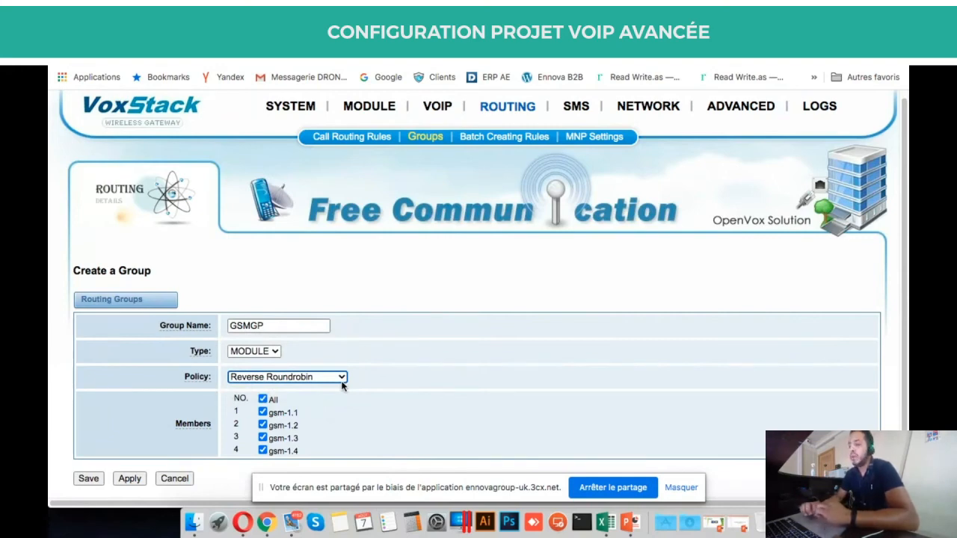
Switch the policy back to Roundrobin and save the GSMGP group.
scroll(454, 370, down, 2)
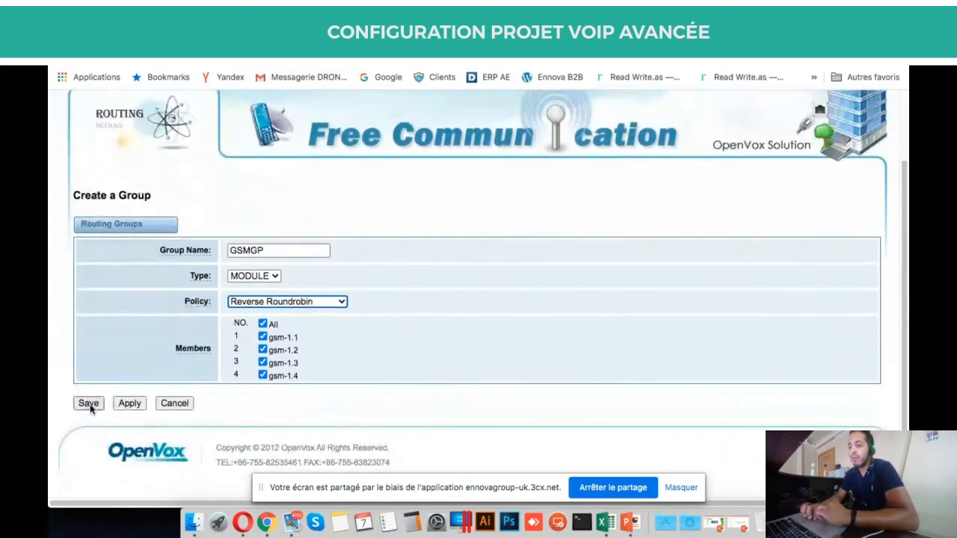
click(314, 303)
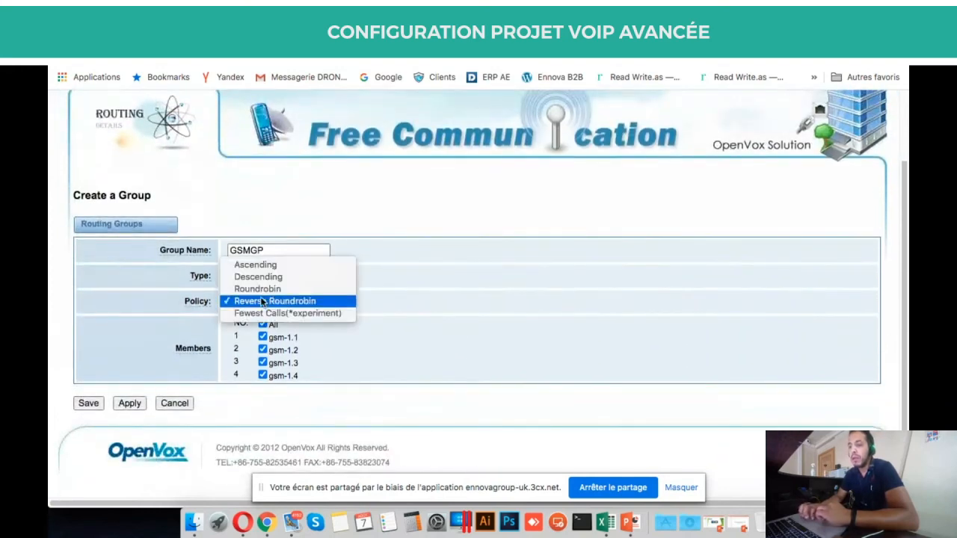
click(265, 289)
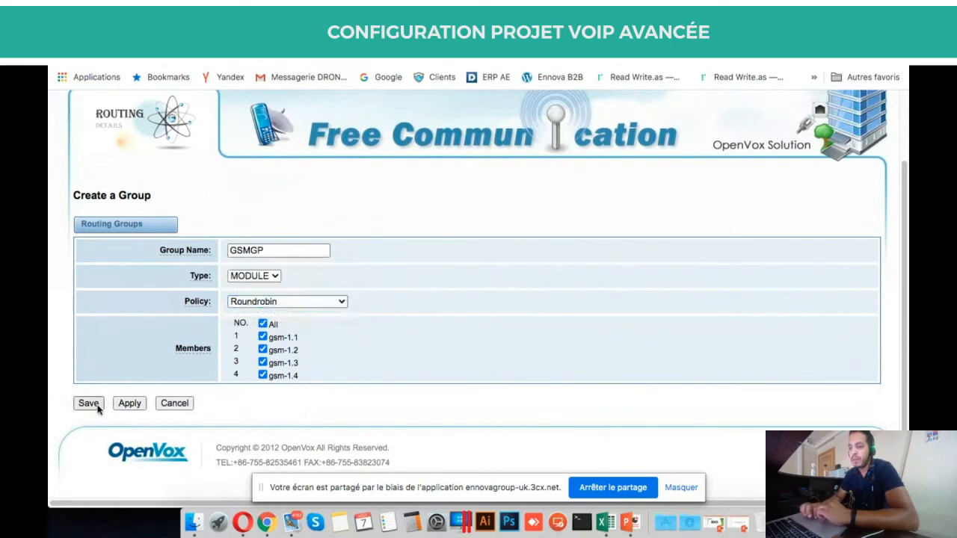
click(96, 408)
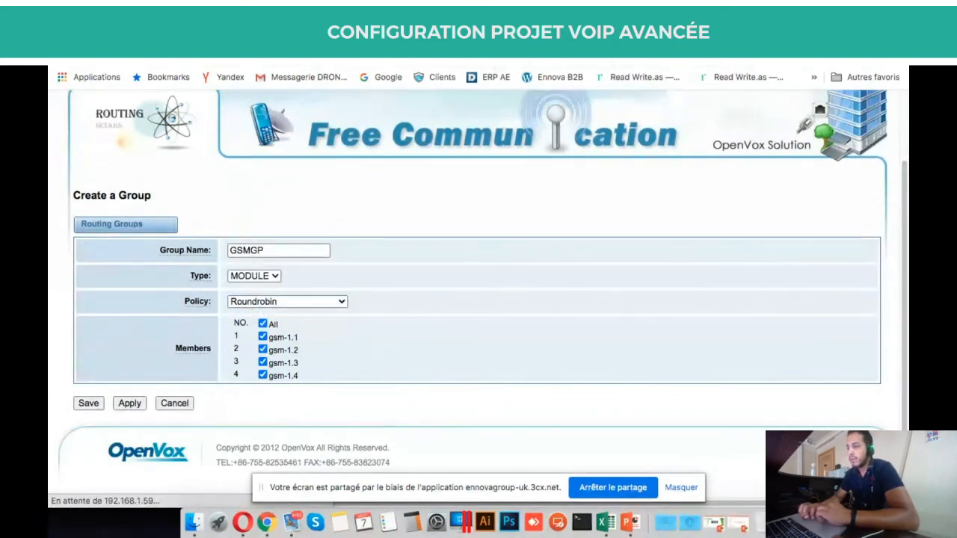
click(335, 34)
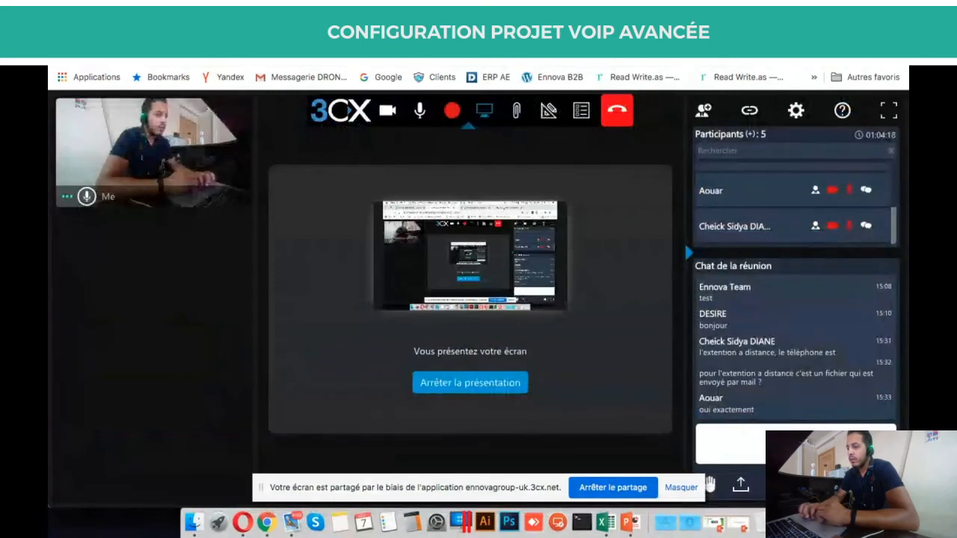
Apply the changed settings so GSMGP lists as a roundrobin module group of gsm-1.1 to gsm-1.4.
click(644, 35)
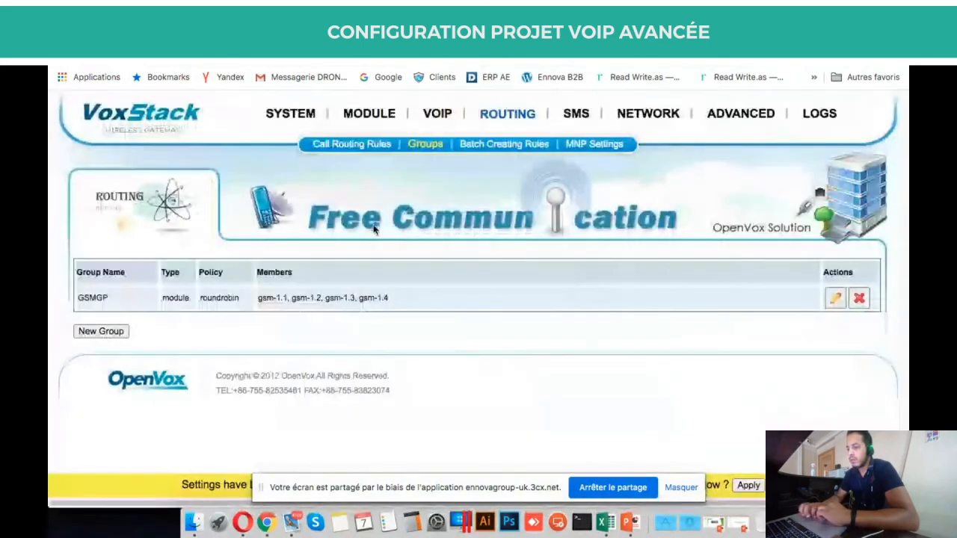
click(744, 485)
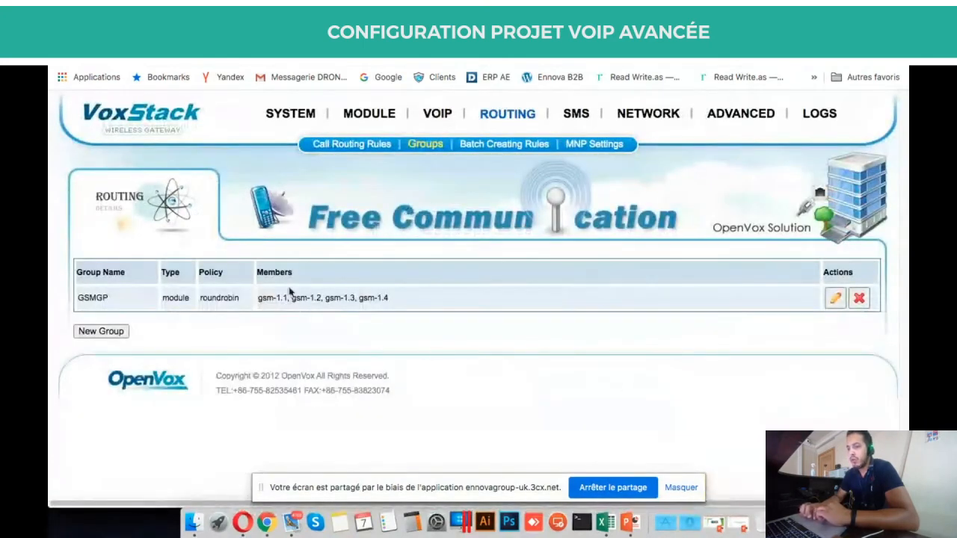
drag(256, 297, 438, 300)
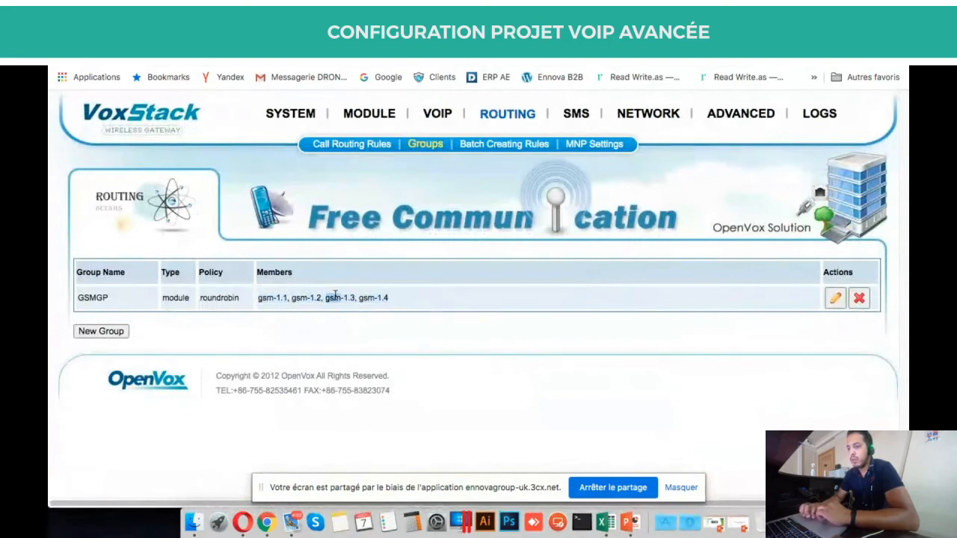
click(361, 150)
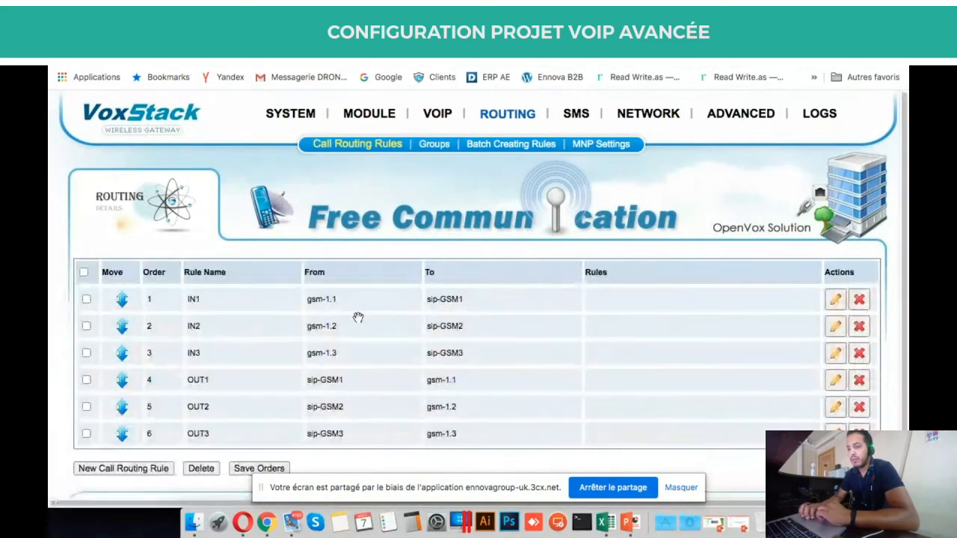
scroll(357, 317, down, 2)
click(160, 404)
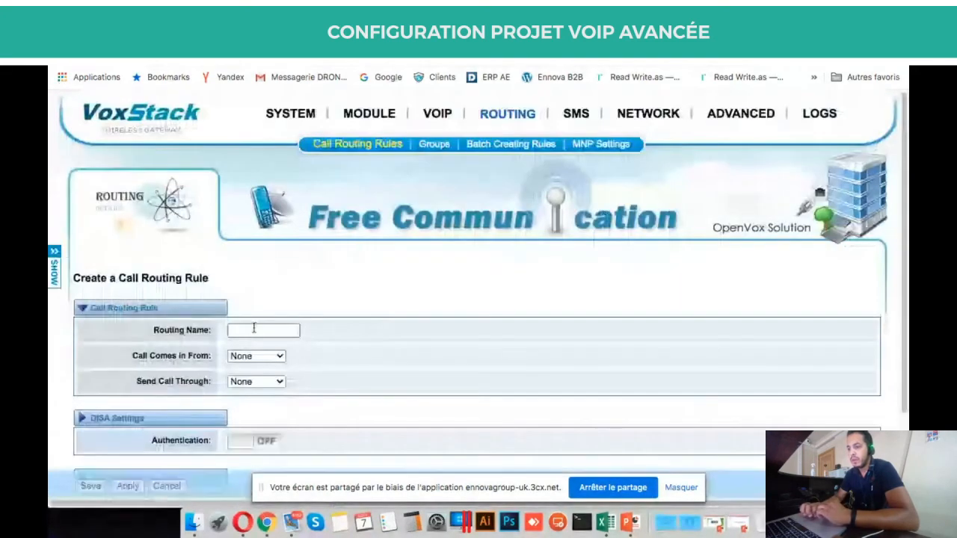
scroll(254, 336, down, 2)
click(258, 263)
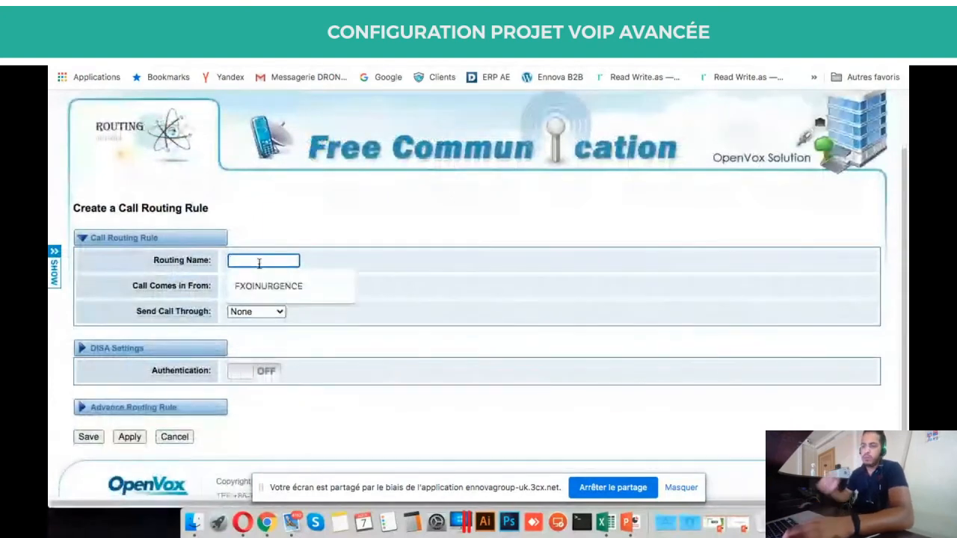
text(test ro)
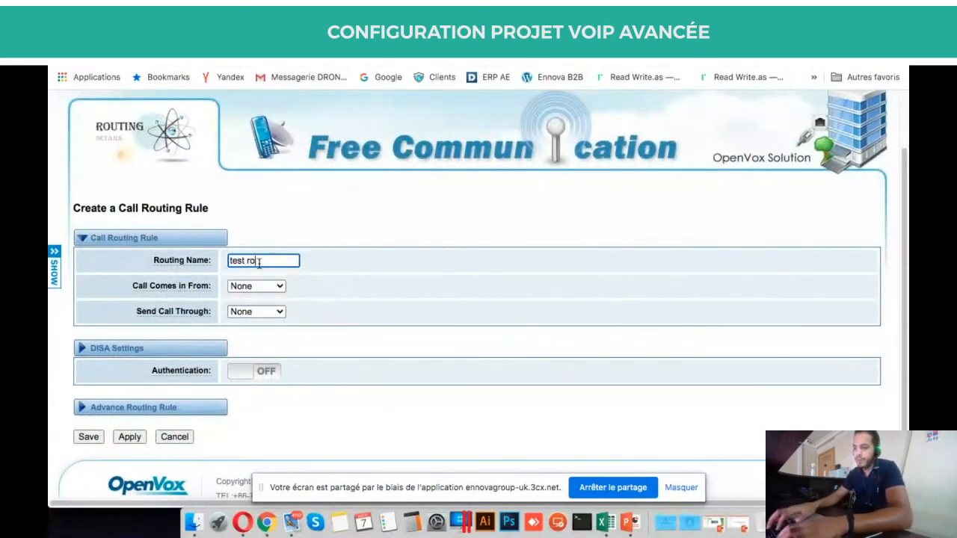
text(ute)
click(255, 286)
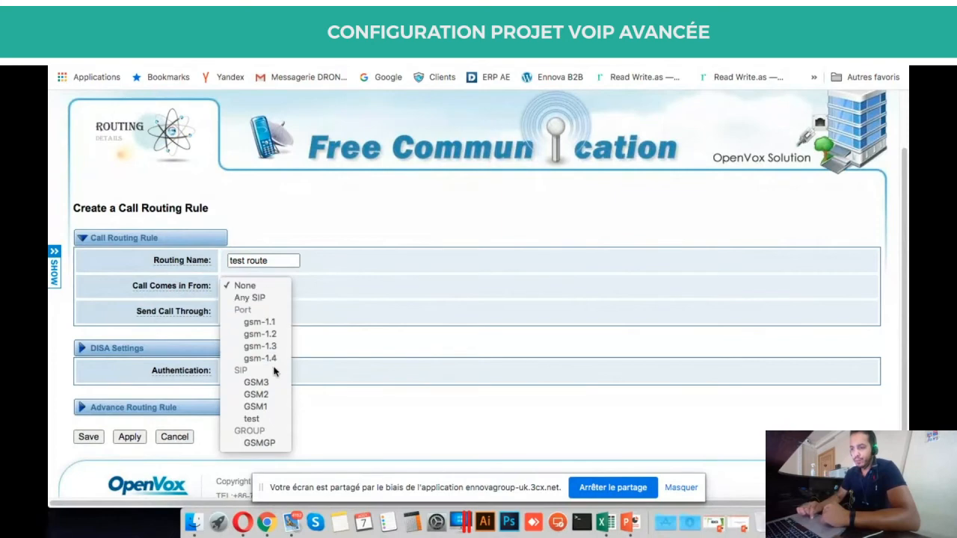
click(269, 417)
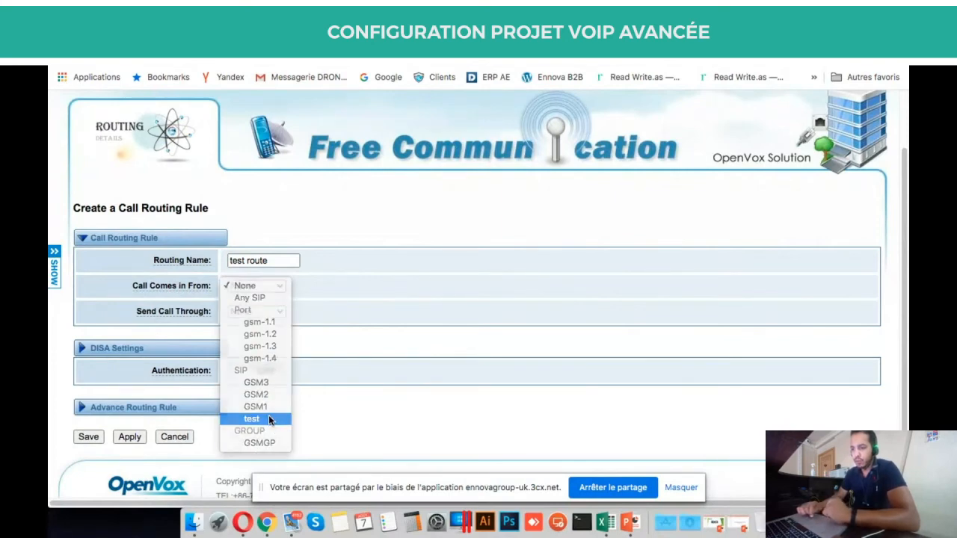
click(267, 311)
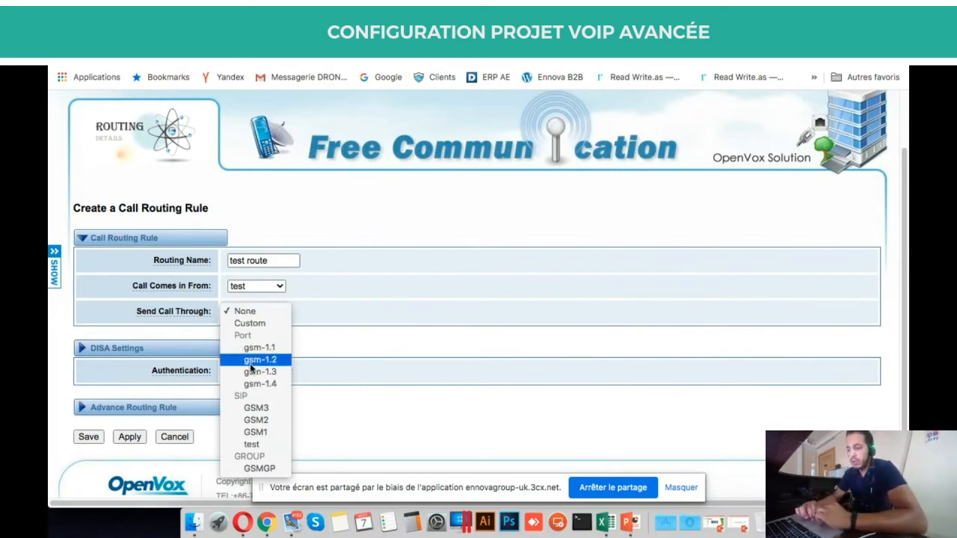
click(271, 469)
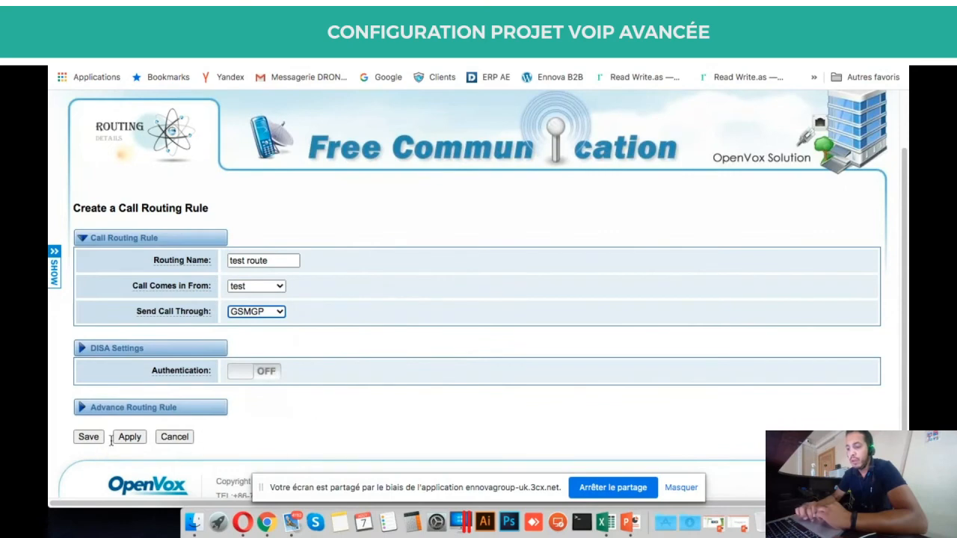
click(173, 437)
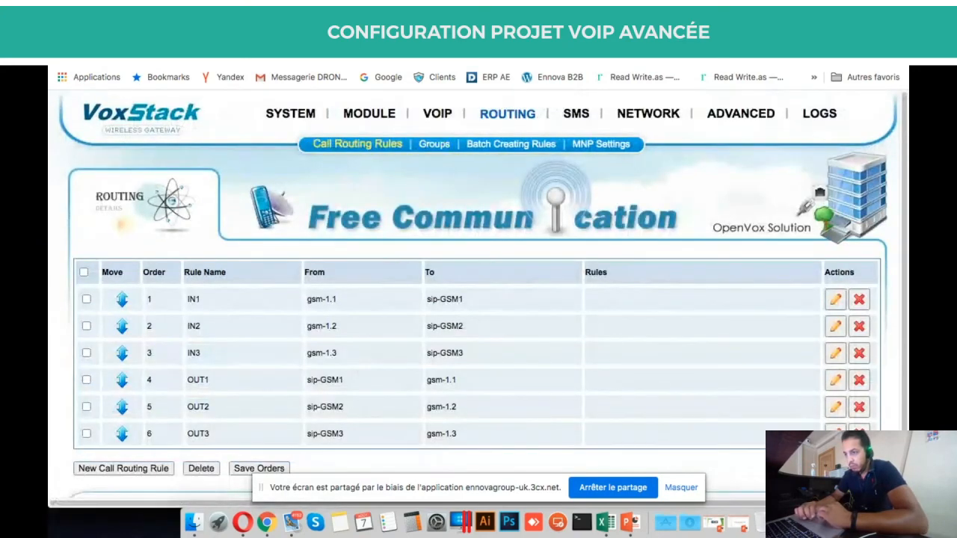
Retype the password of VoxStack SIP endpoint 'test', save it, and apply the settings to the gateway.
key(ctrl+Tab)
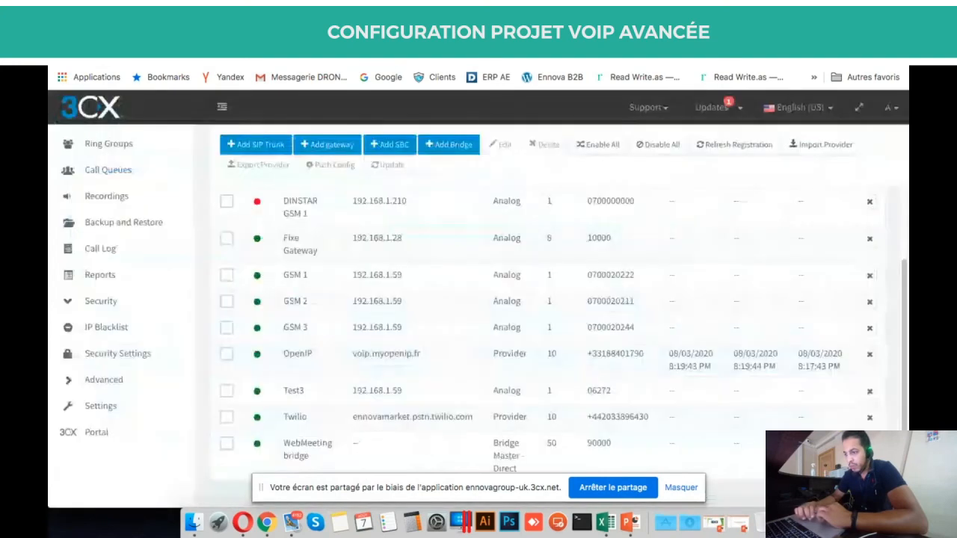
key(ctrl+shift+Tab)
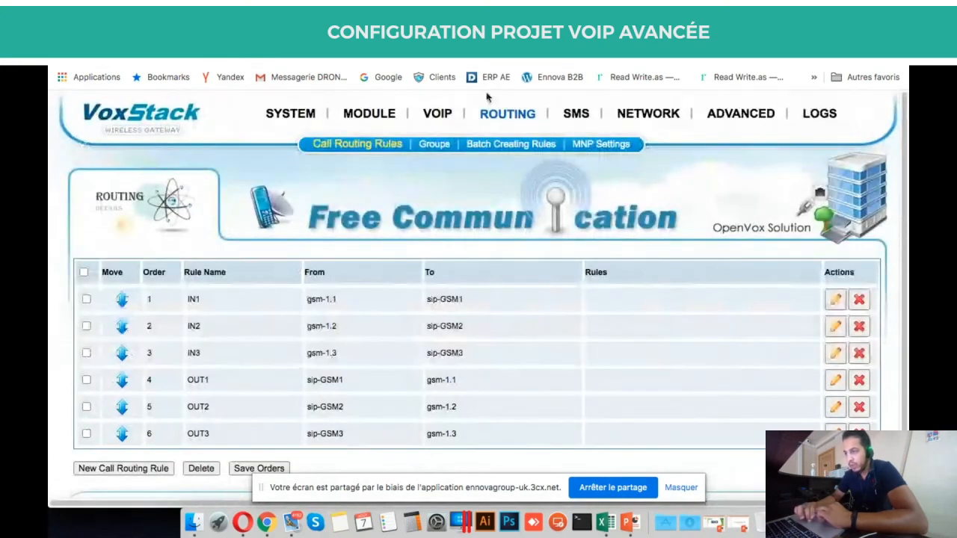
mouse_move(438, 112)
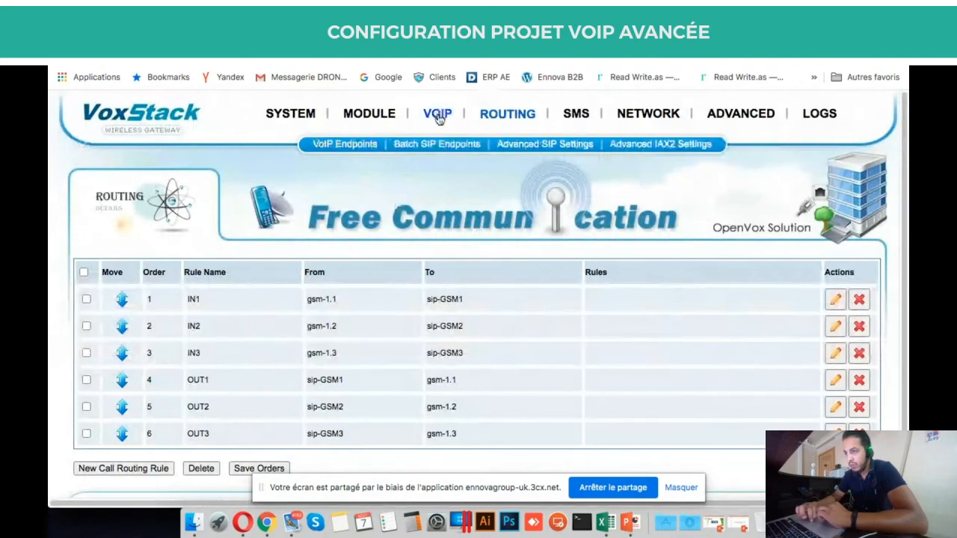
click(370, 148)
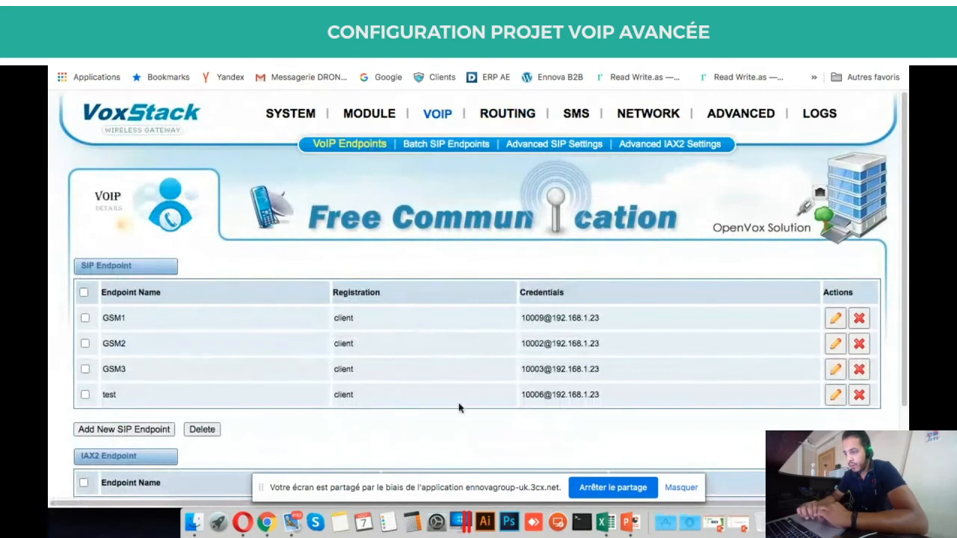
scroll(459, 403, down, 3)
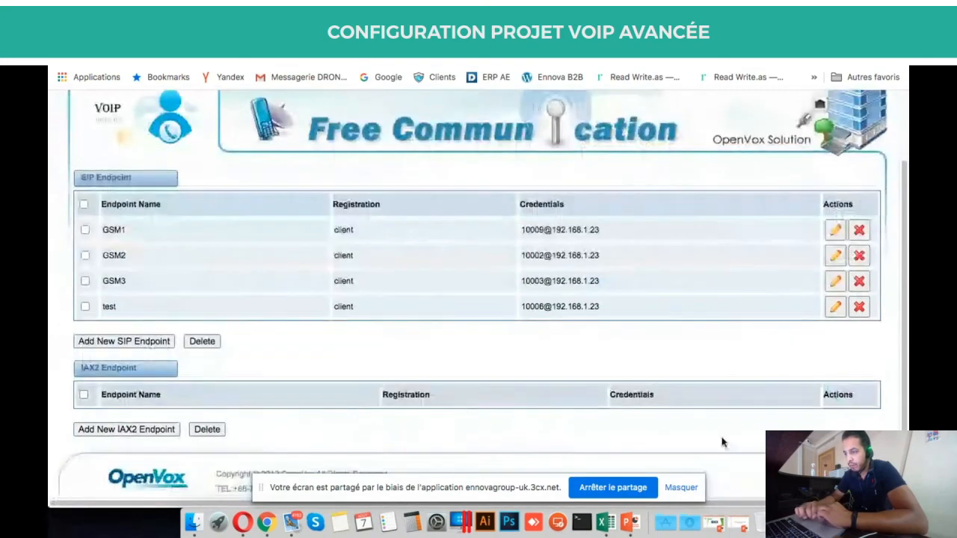
click(832, 311)
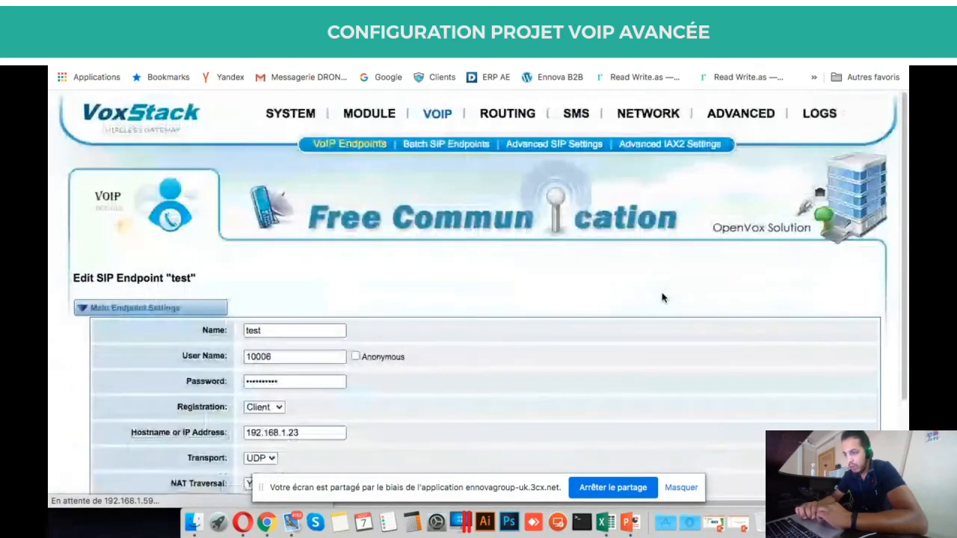
scroll(444, 314, down, 4)
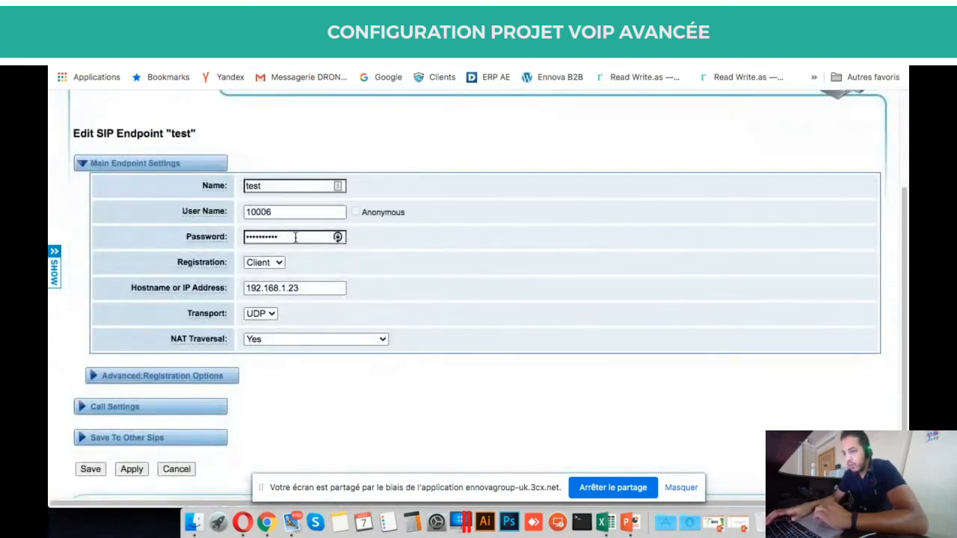
click(295, 238)
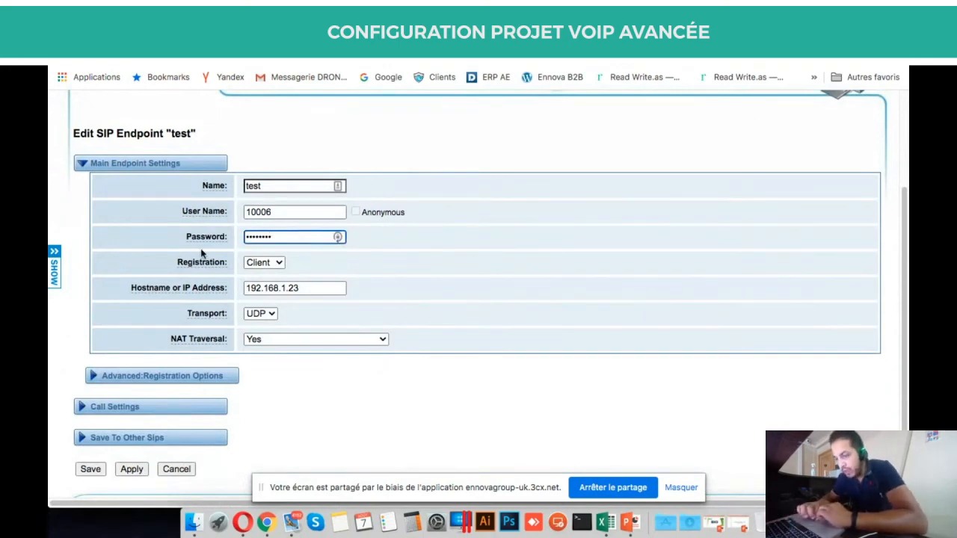
click(91, 469)
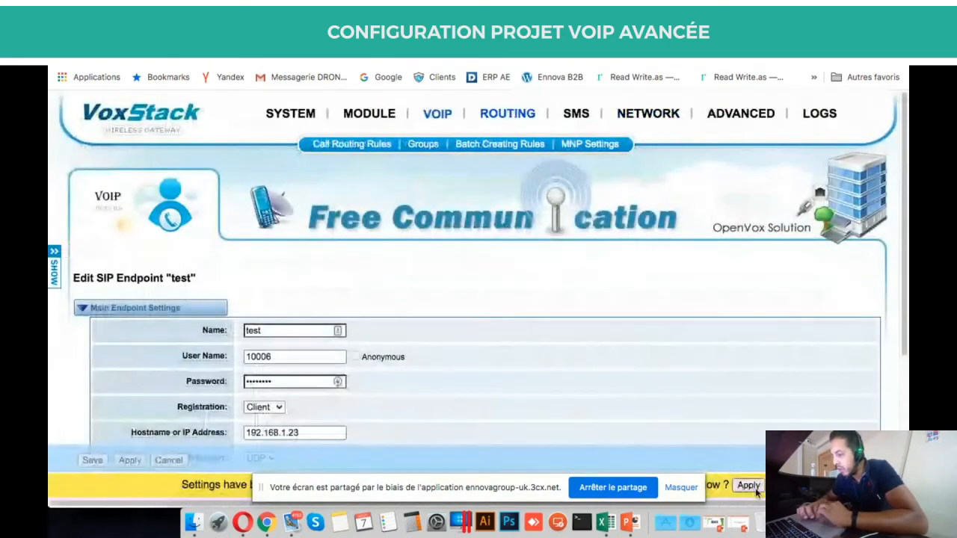
click(754, 486)
Check endpoint test's SIP status (No Authentication) on the gateway Status page, then return to the 3CX trunks.
mouse_move(291, 115)
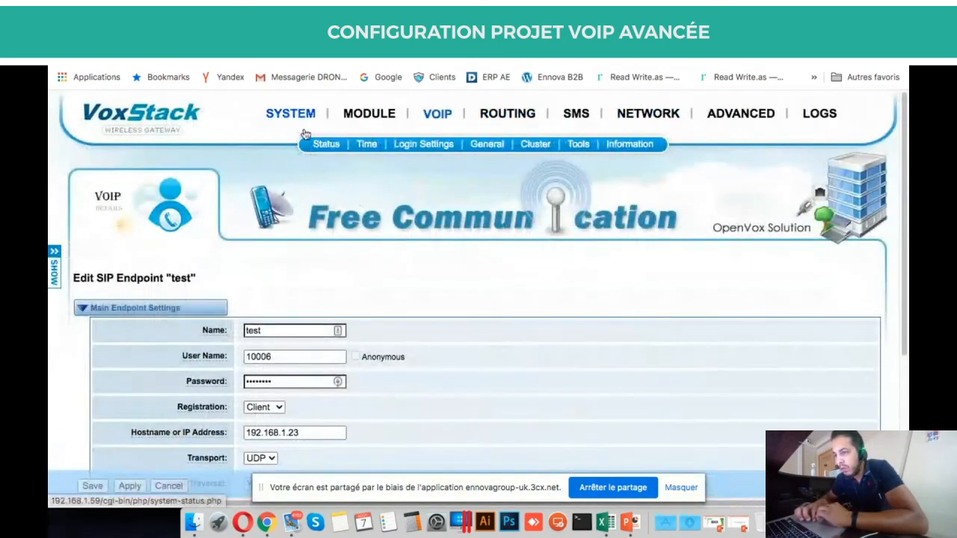
click(328, 146)
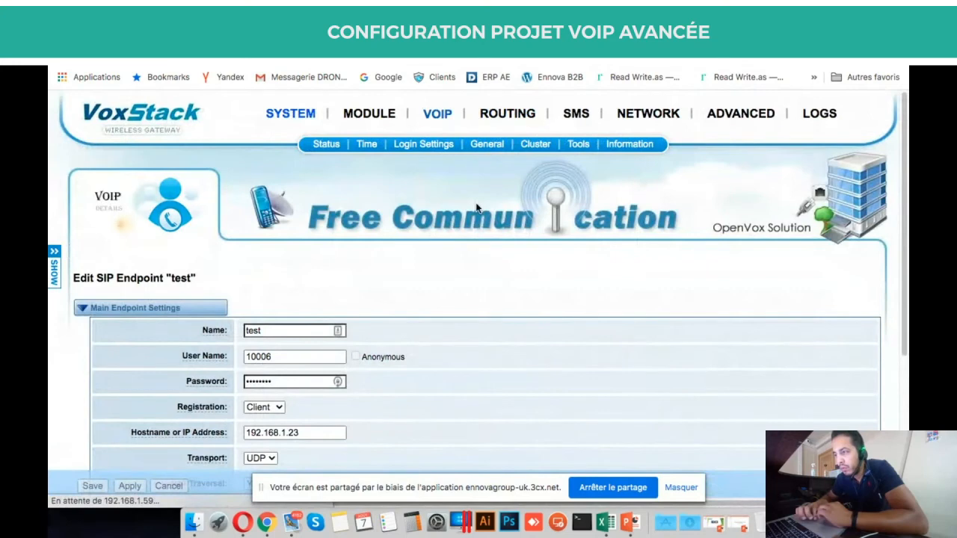
scroll(476, 207, down, 4)
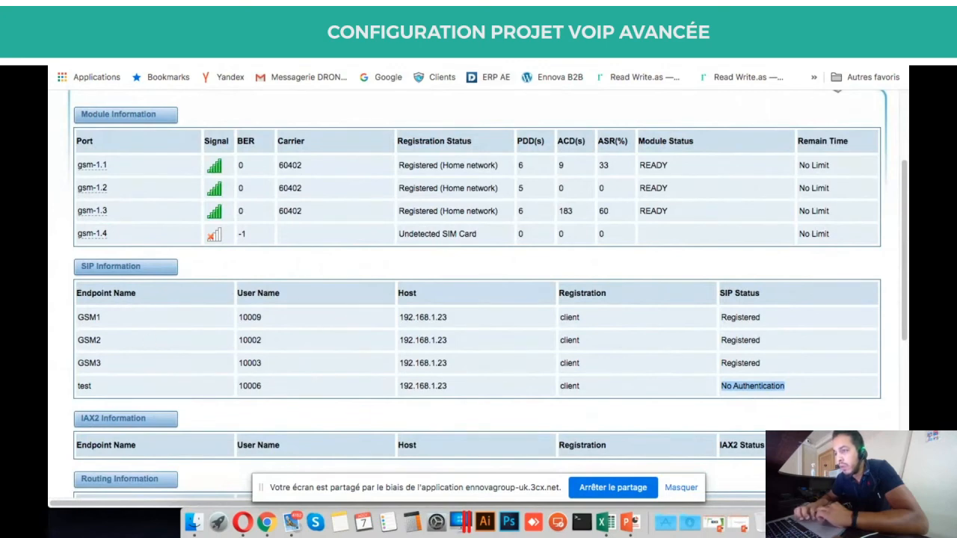
click(495, 34)
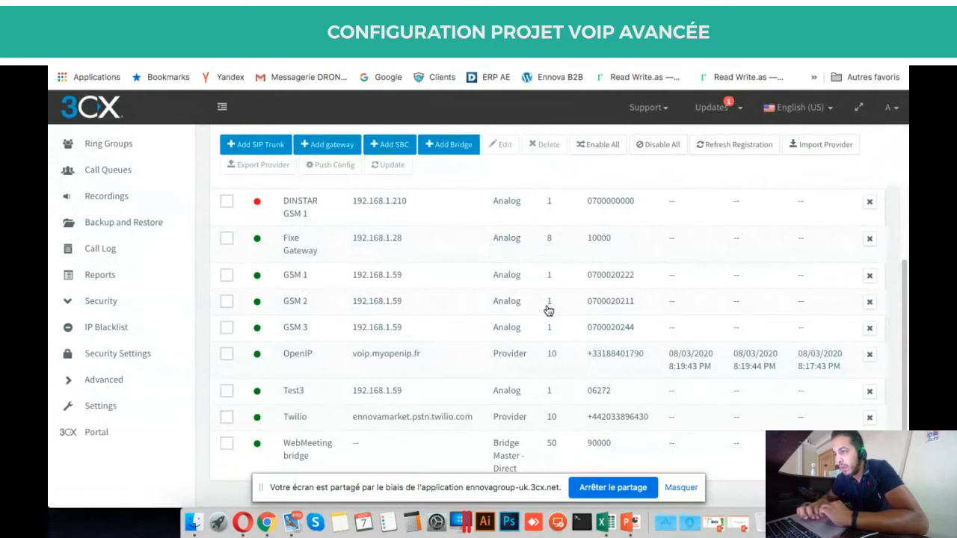
Reload the SIP trunks page, open Test3's settings, and confirm them with OK.
key(super+r)
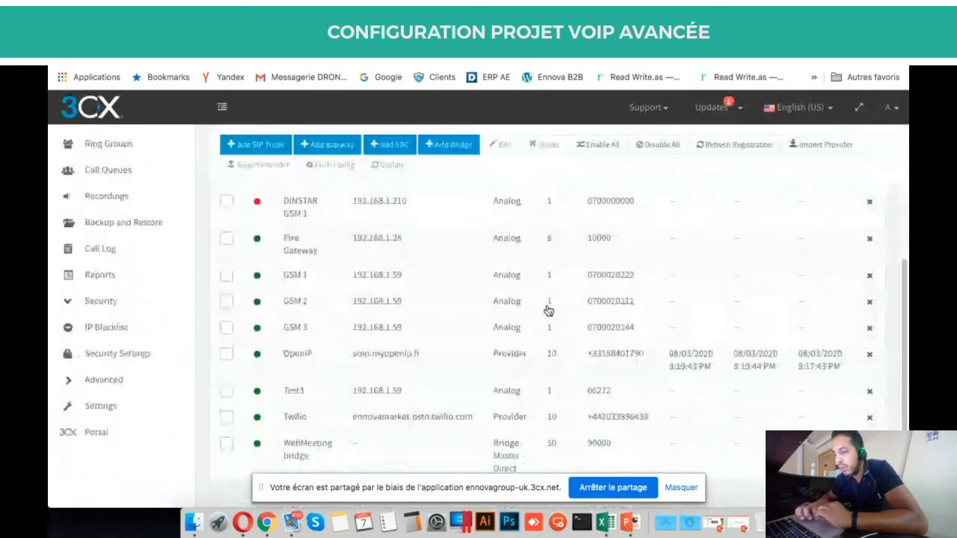
double_click(547, 396)
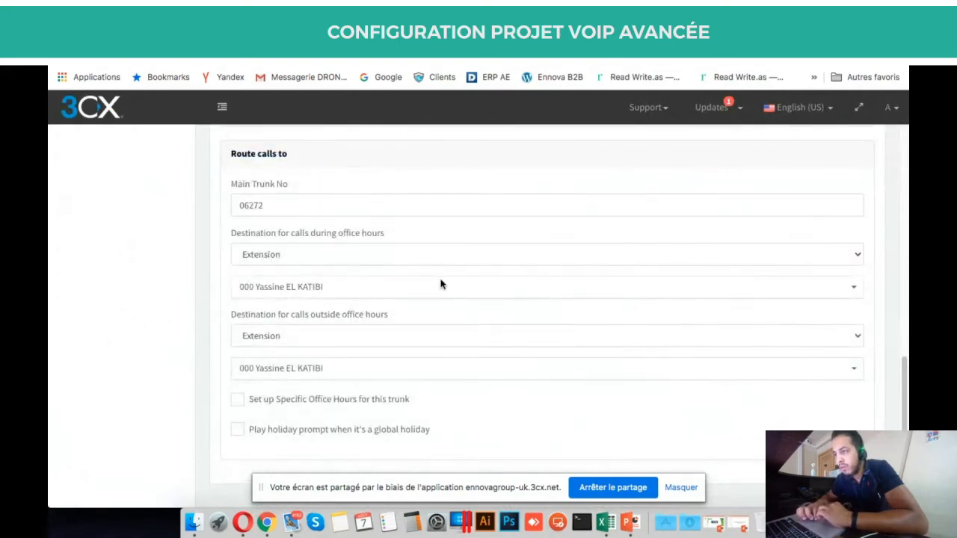
key(super+r)
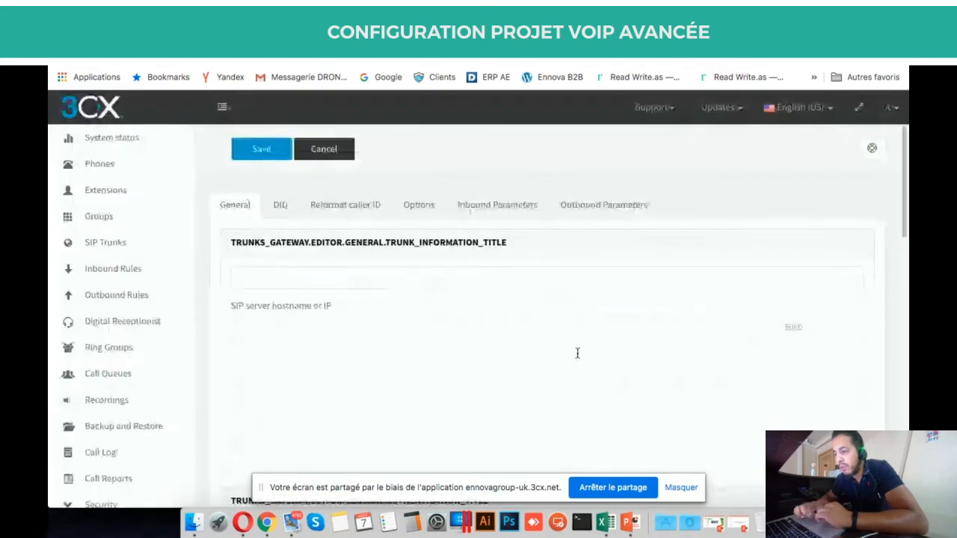
scroll(574, 349, down, 3)
scroll(572, 346, up, 3)
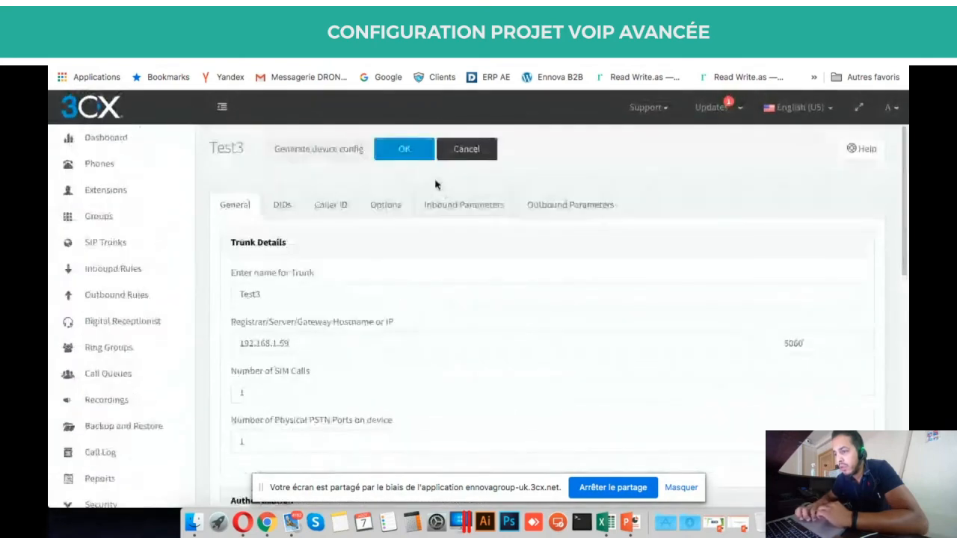
click(408, 147)
scroll(626, 306, down, 5)
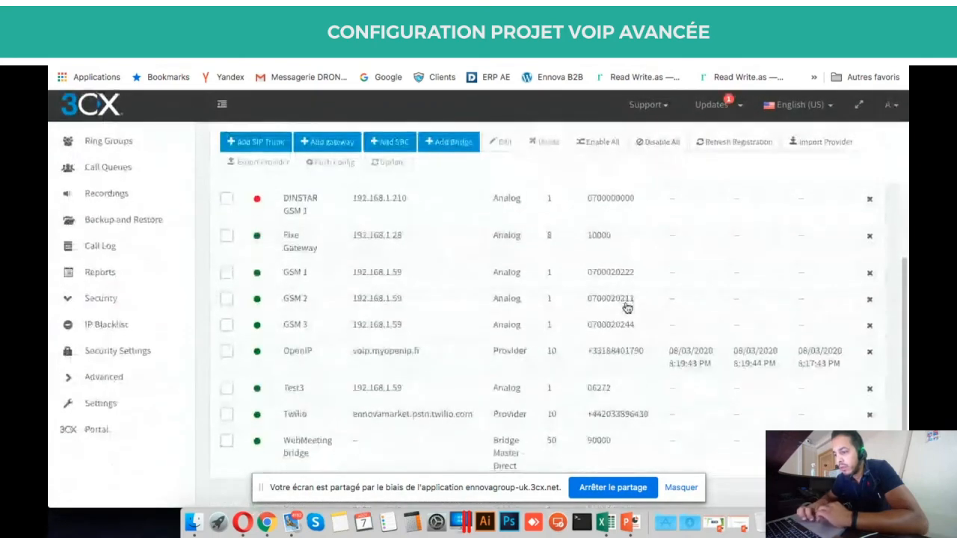
Change the last digit of Test3's registrar address to 0 and save the trunk.
double_click(527, 394)
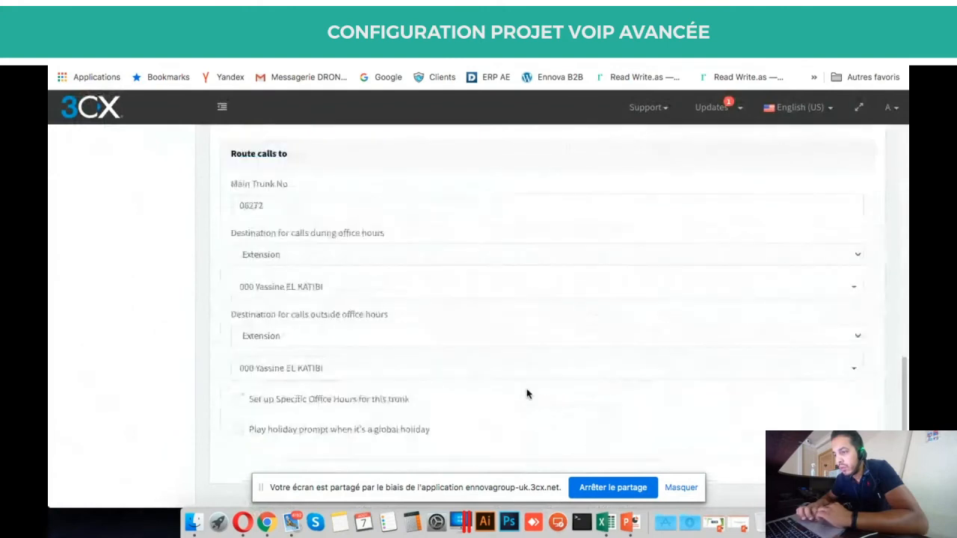
scroll(478, 351, up, 10)
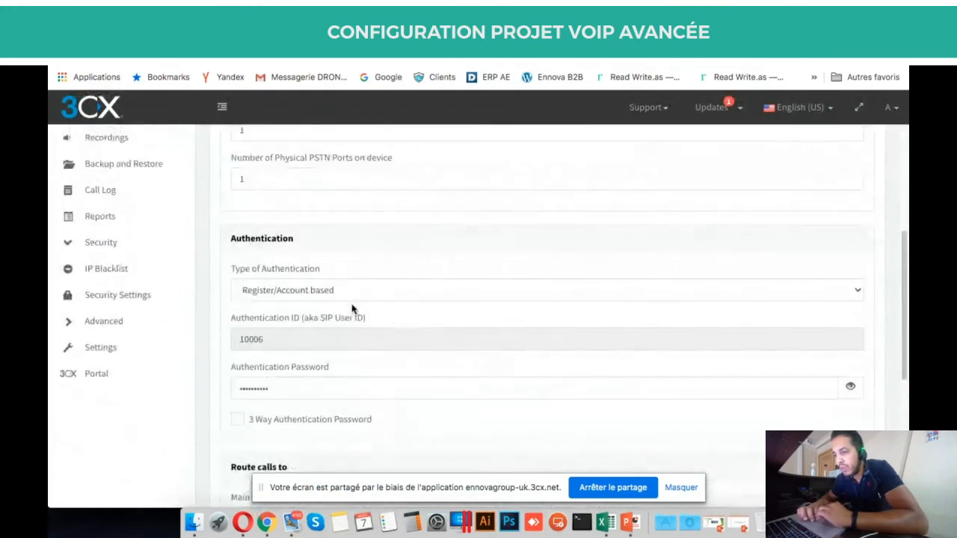
click(337, 234)
key(BackSpace)
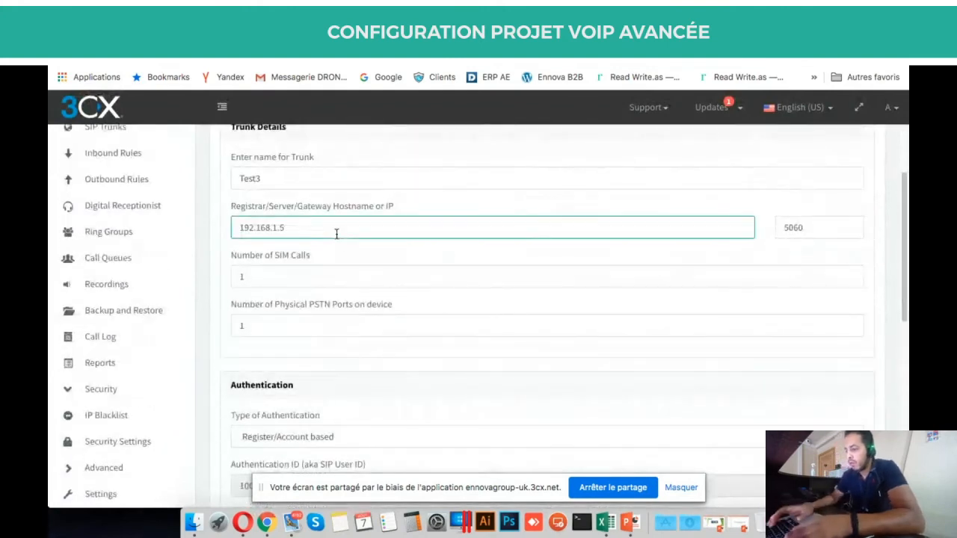
text(0)
scroll(491, 267, up, 3)
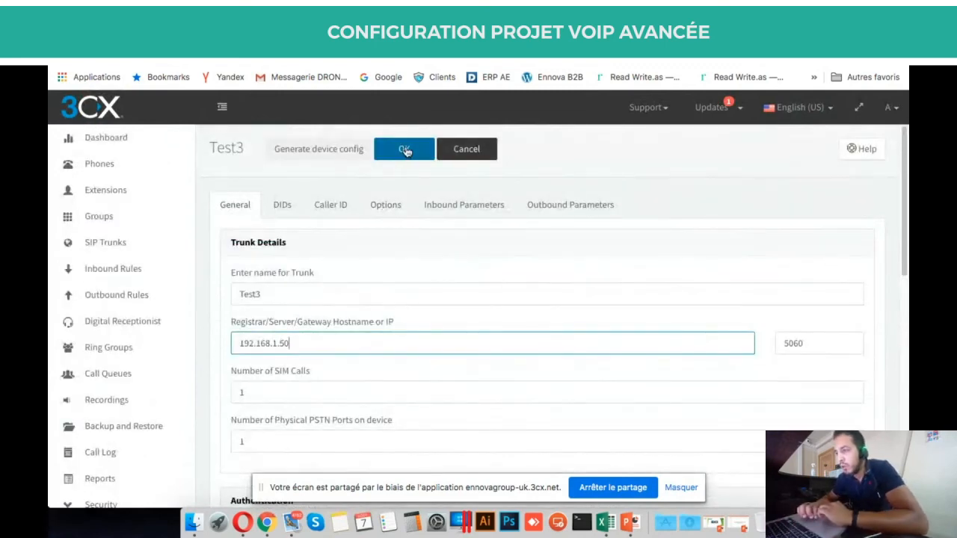
click(404, 151)
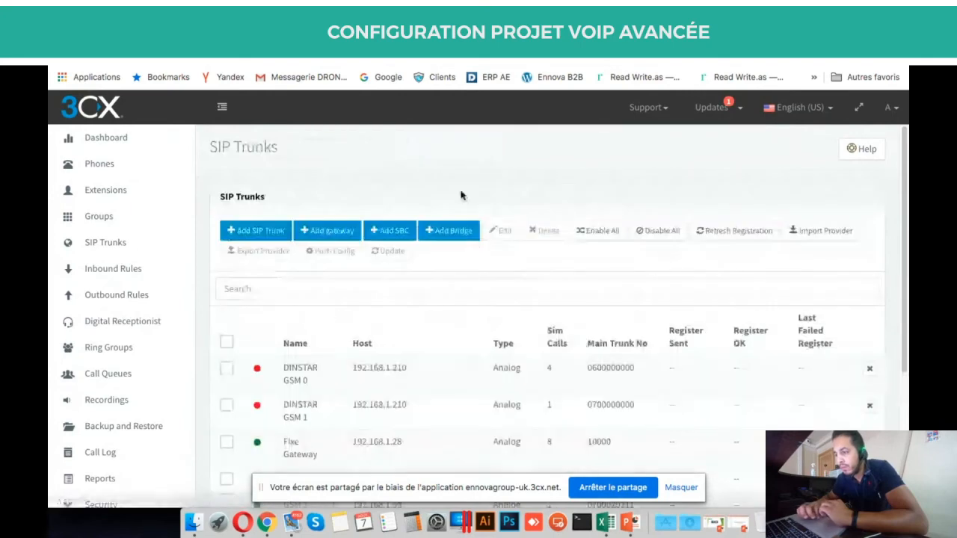
Reload the SIP trunks list and recheck the VoxStack status page before returning to 3CX.
scroll(525, 261, down, 5)
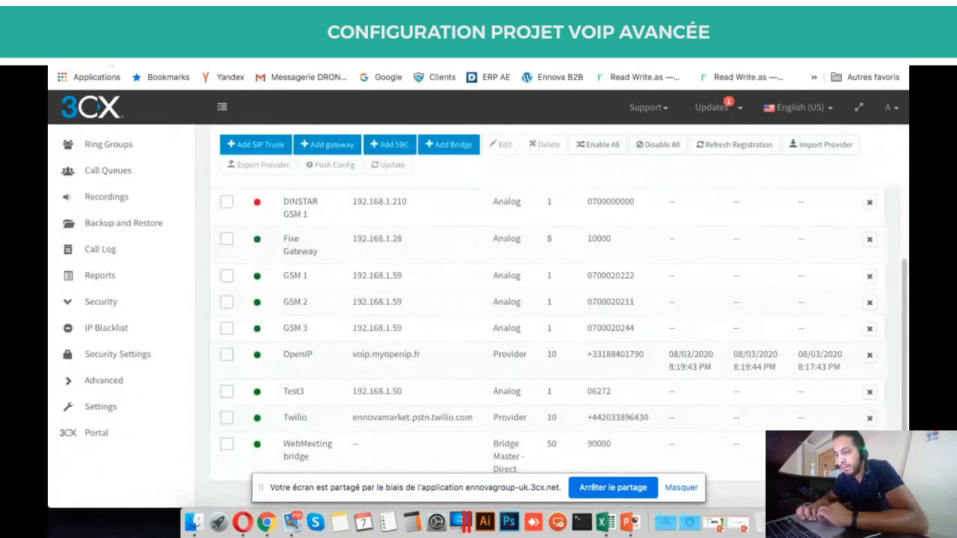
click(109, 57)
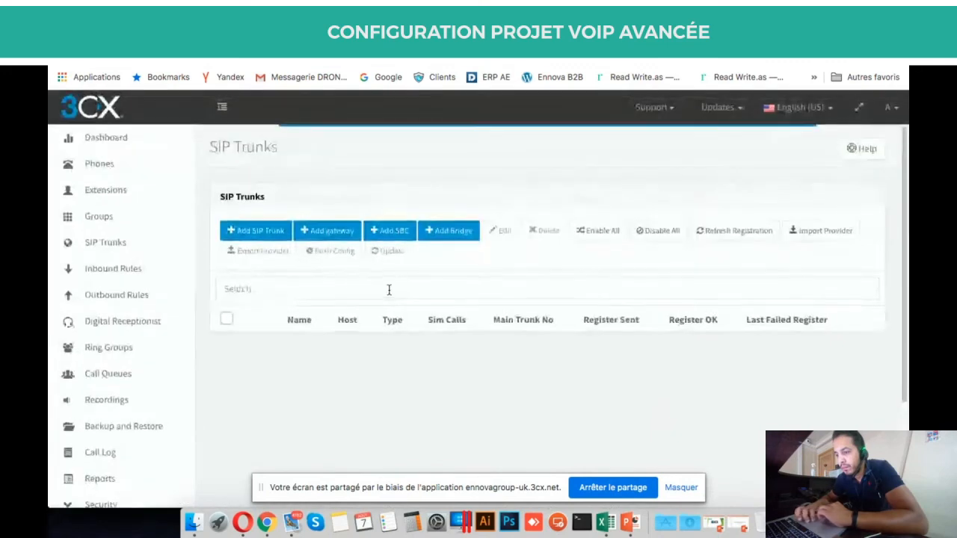
scroll(389, 292, down, 5)
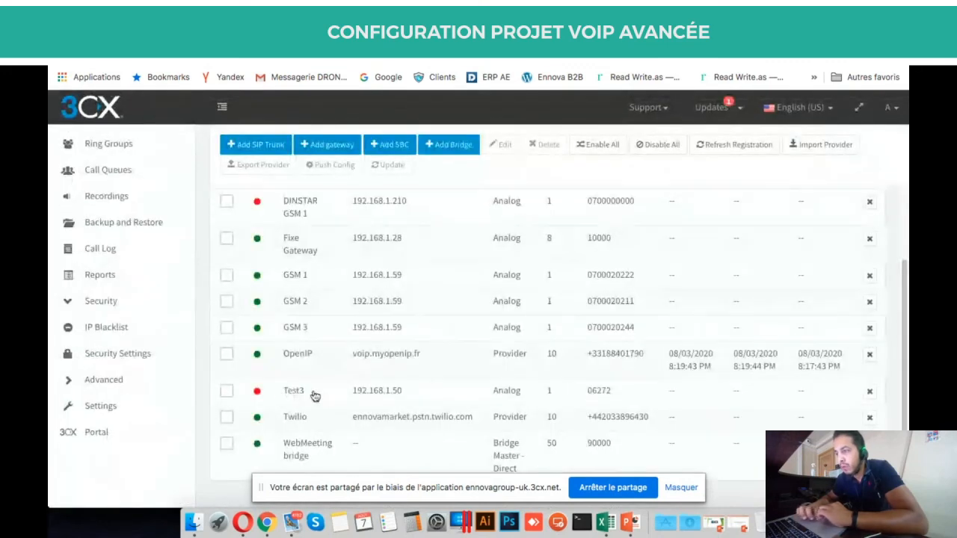
key(ctrl+Tab)
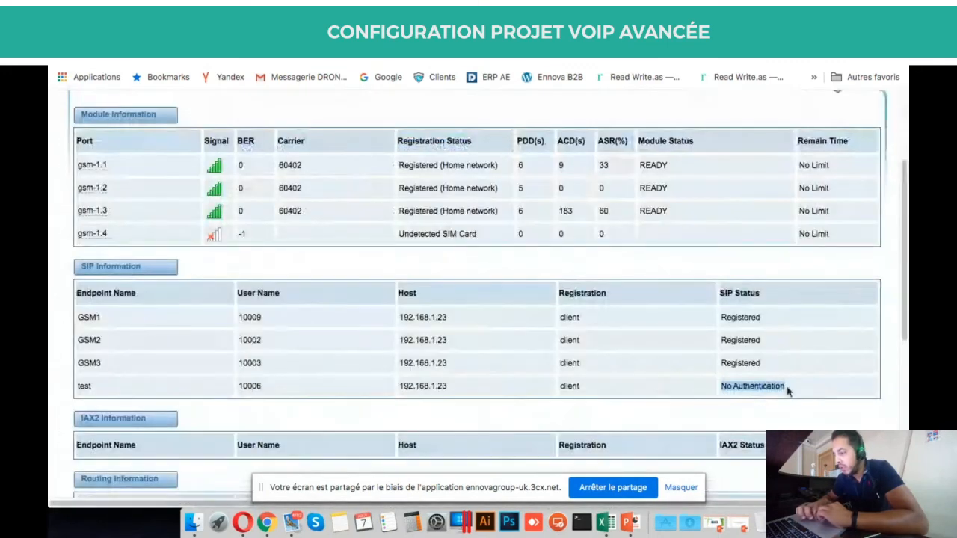
scroll(763, 403, up, 3)
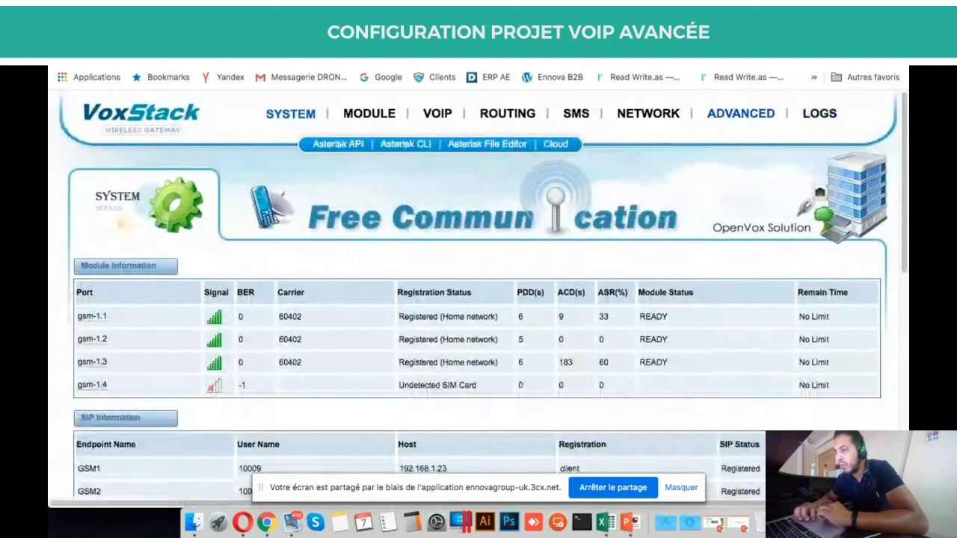
click(224, 34)
scroll(111, 198, up, 1)
scroll(110, 198, up, 3)
Open the full event log from the 3CX Dashboard and scroll through its entries.
click(124, 138)
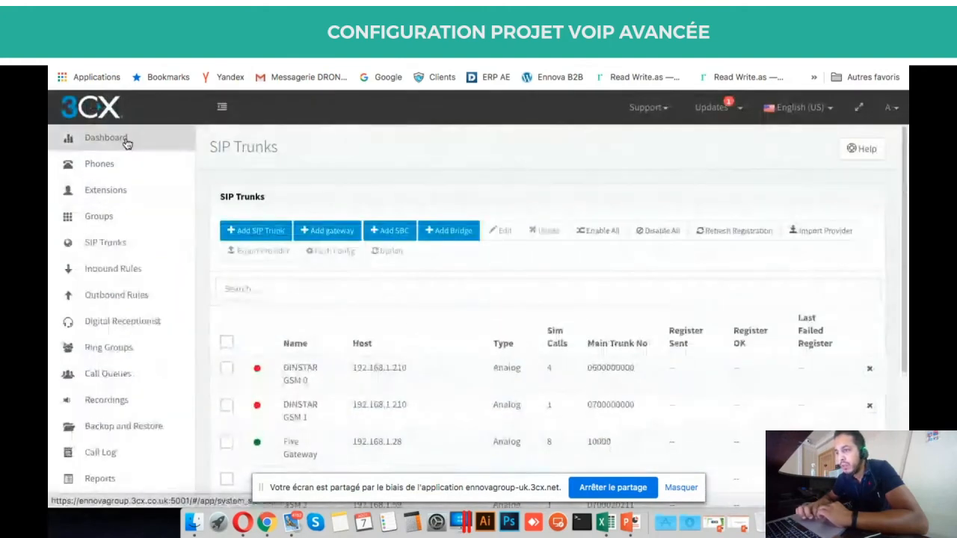
scroll(575, 379, down, 10)
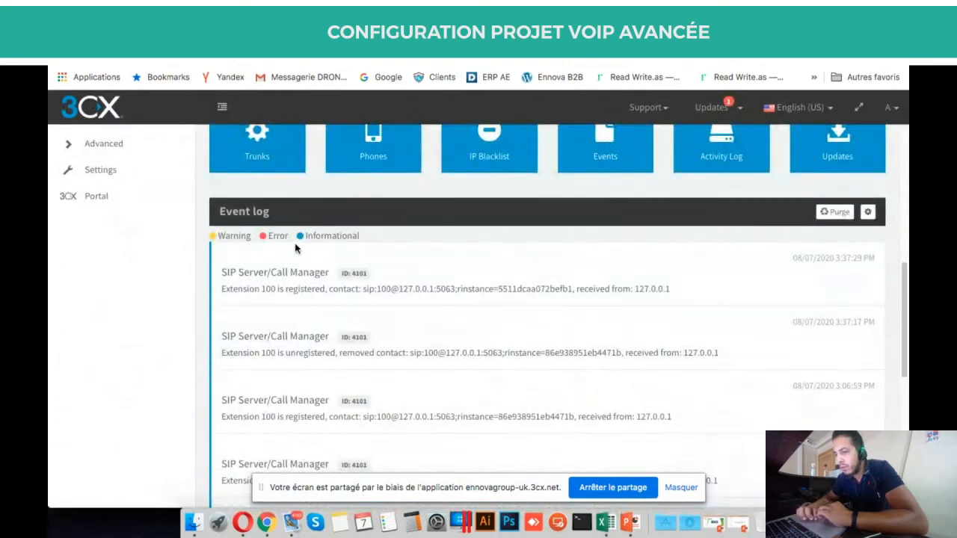
click(255, 212)
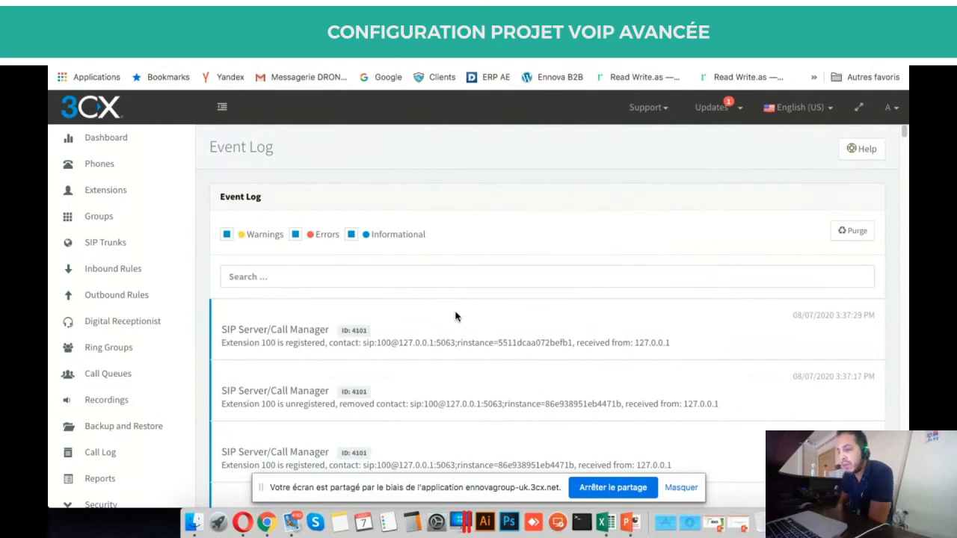
scroll(455, 316, down, 6)
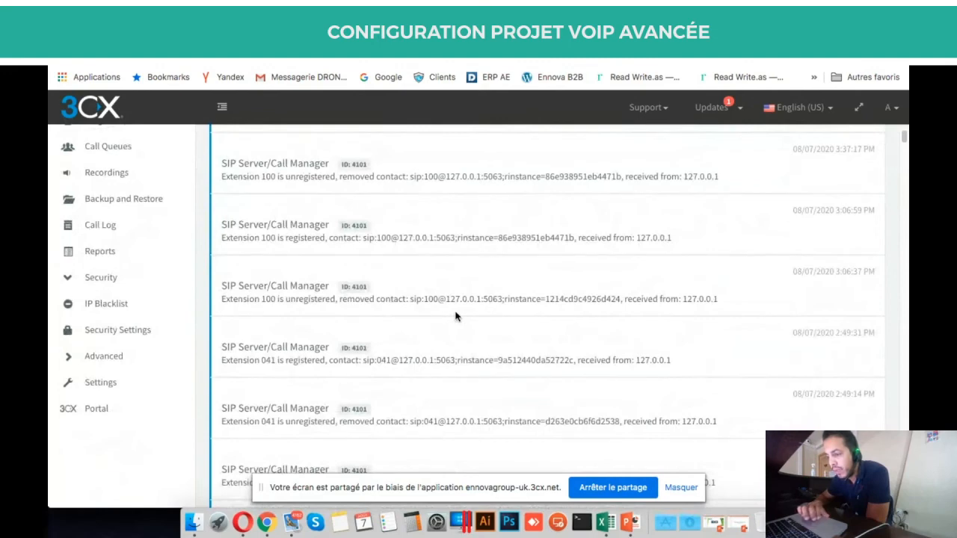
scroll(456, 317, down, 7)
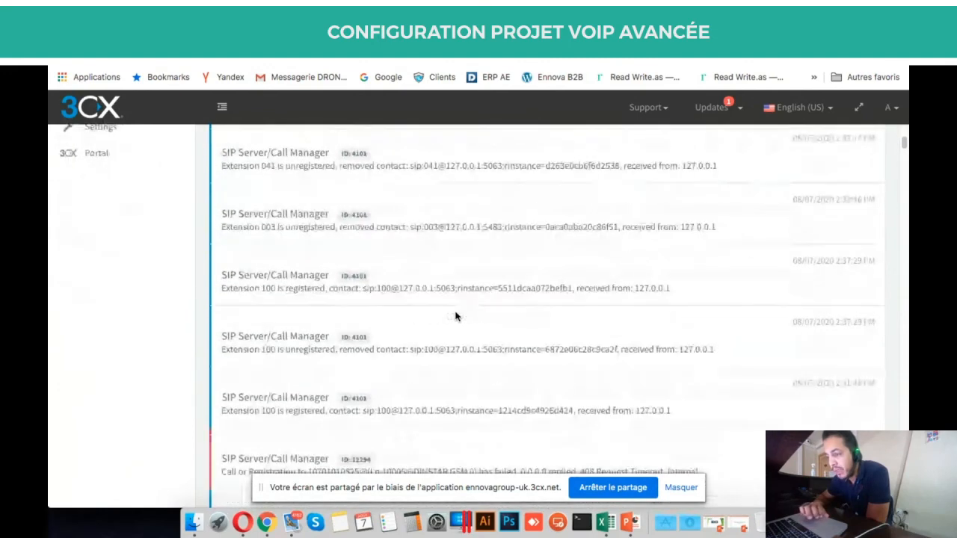
scroll(455, 316, down, 3)
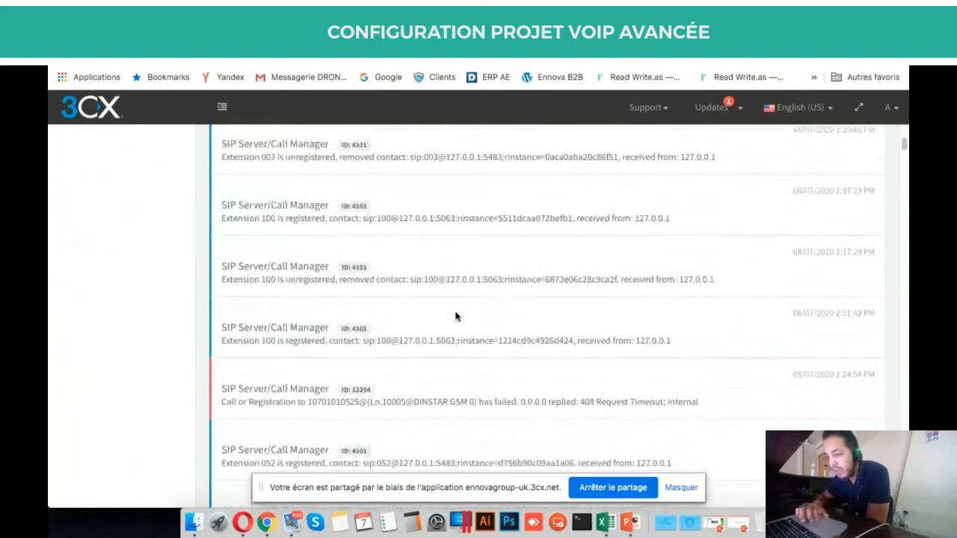
scroll(455, 317, down, 5)
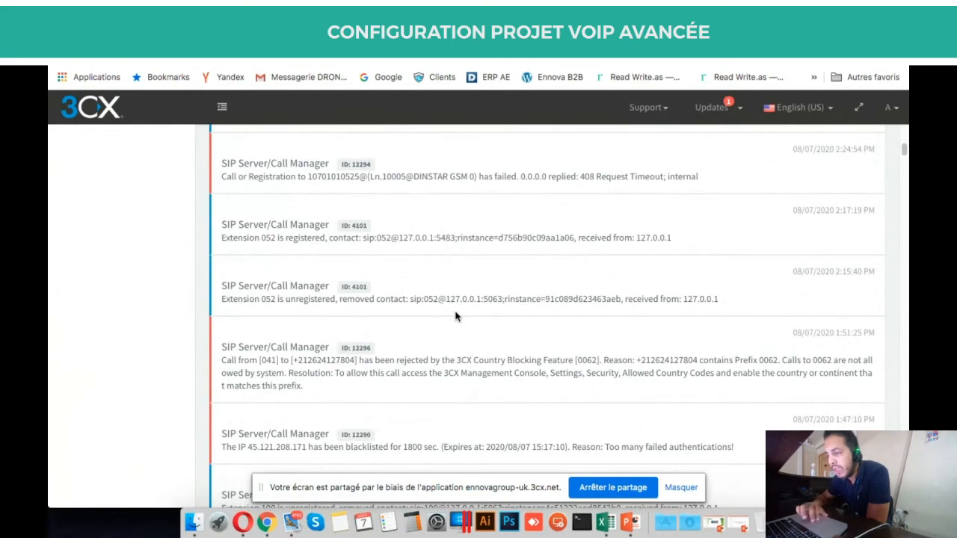
scroll(455, 316, up, 10)
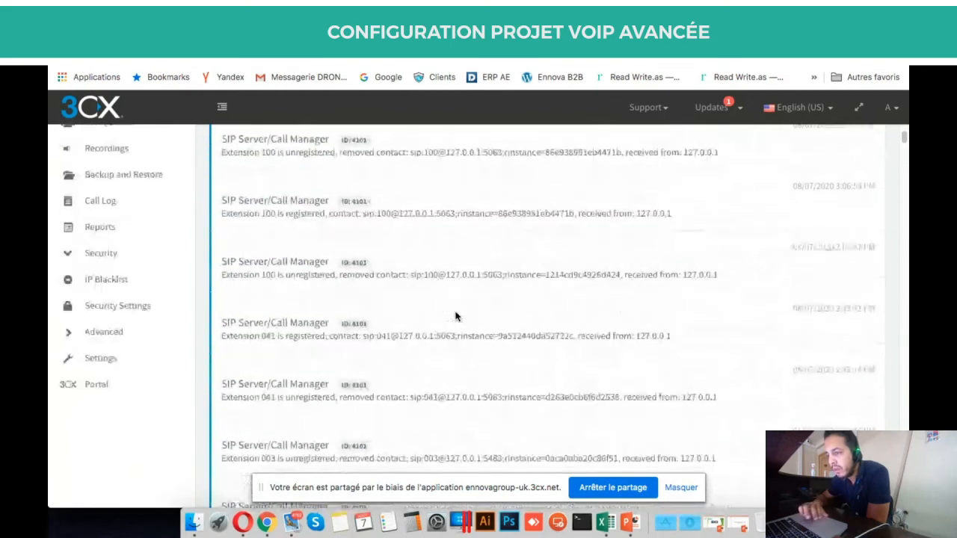
scroll(455, 316, up, 5)
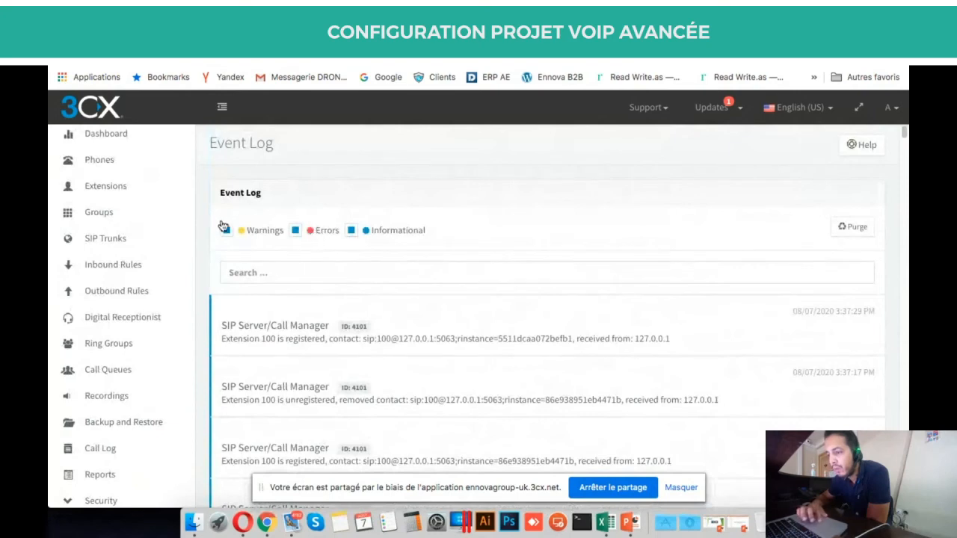
Hide informational events to show only errors, inspect the first error, and return to the Dashboard.
click(352, 232)
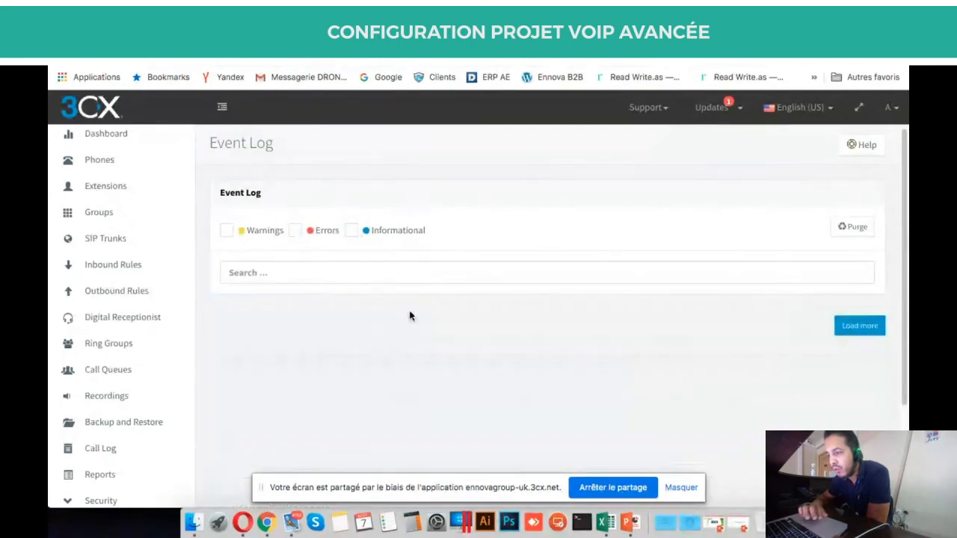
scroll(410, 316, down, 3)
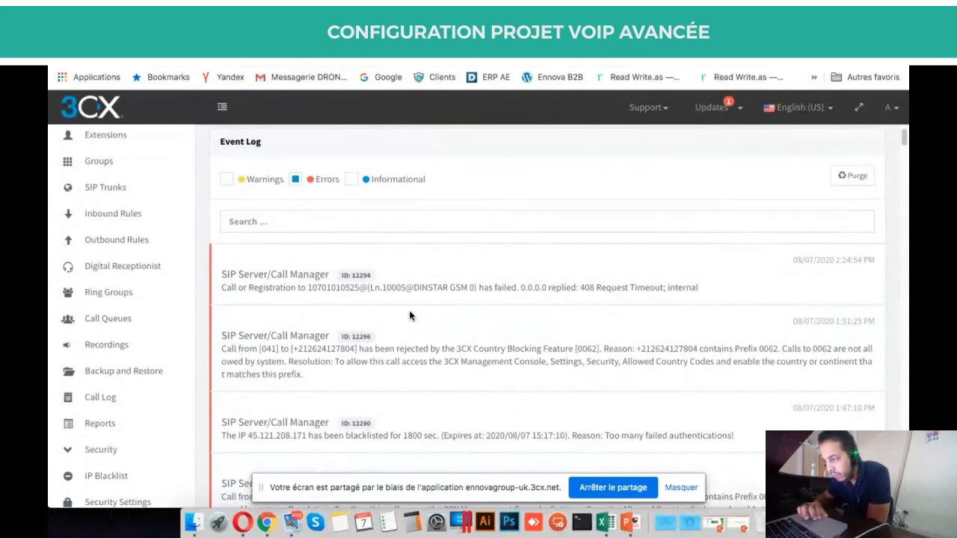
triple_click(372, 286)
scroll(372, 285, up, 3)
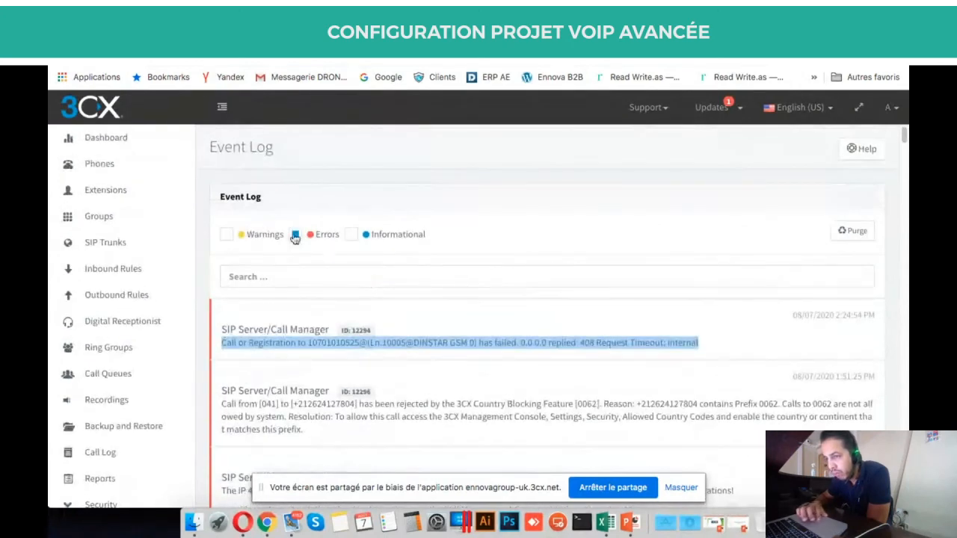
scroll(410, 434, down, 5)
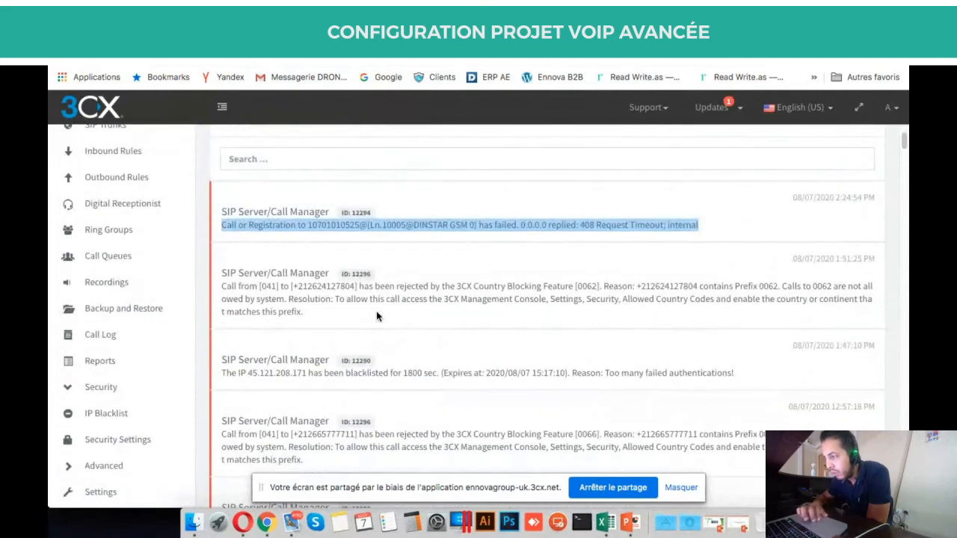
scroll(376, 317, up, 5)
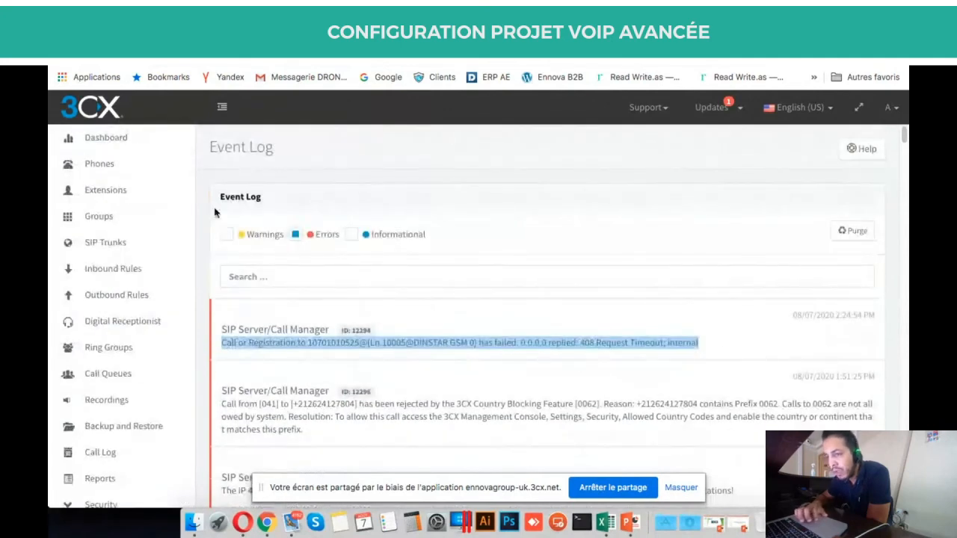
click(165, 144)
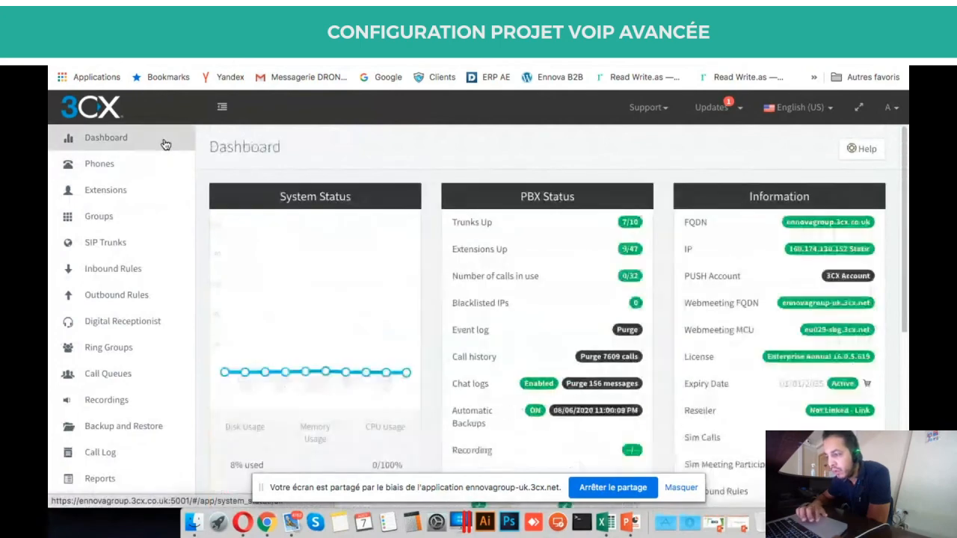
scroll(455, 302, down, 8)
scroll(454, 301, down, 8)
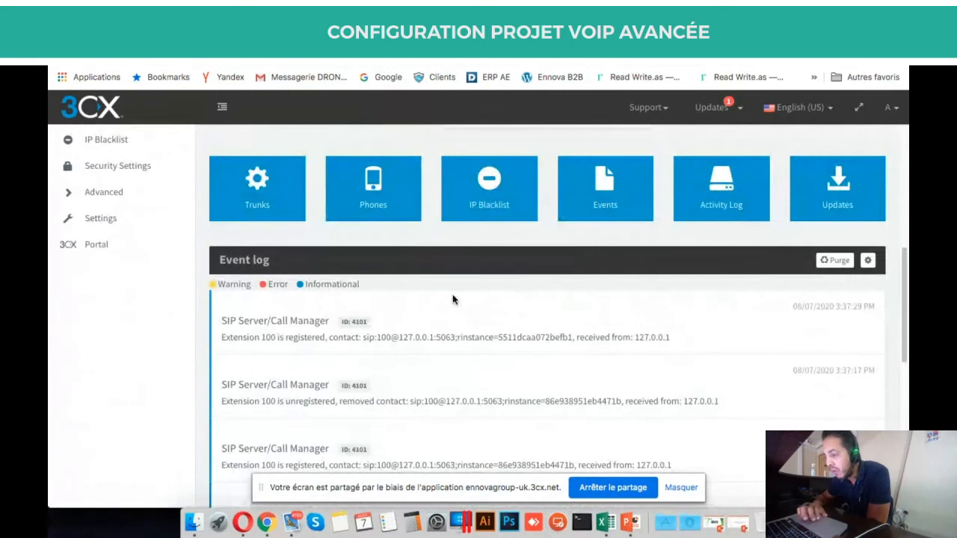
scroll(453, 300, up, 1)
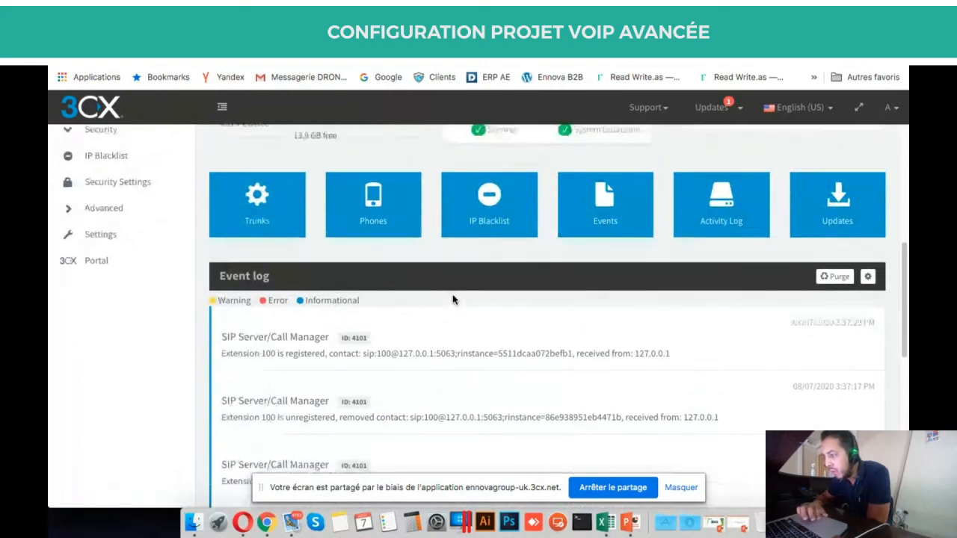
Open the Activity Log and quit the mail app that is in the way.
click(705, 212)
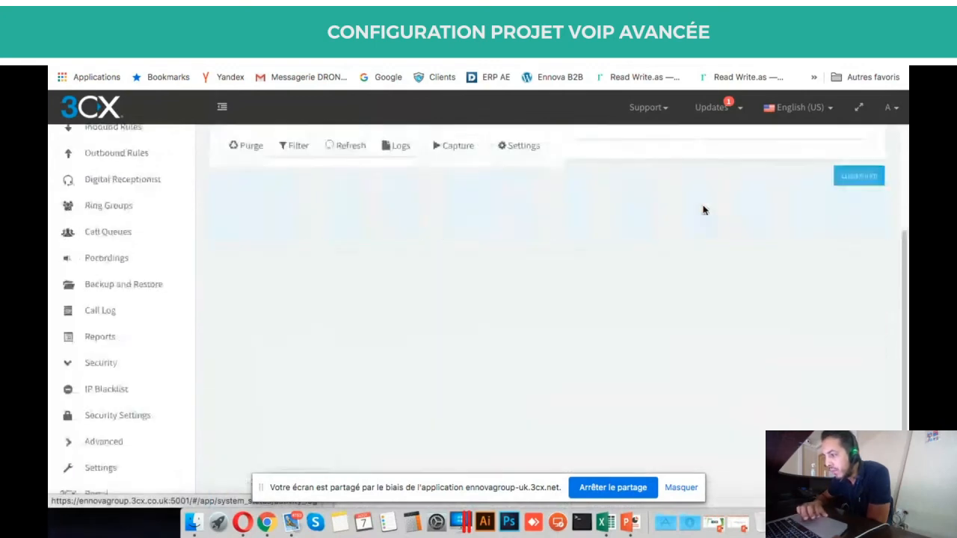
scroll(514, 265, up, 5)
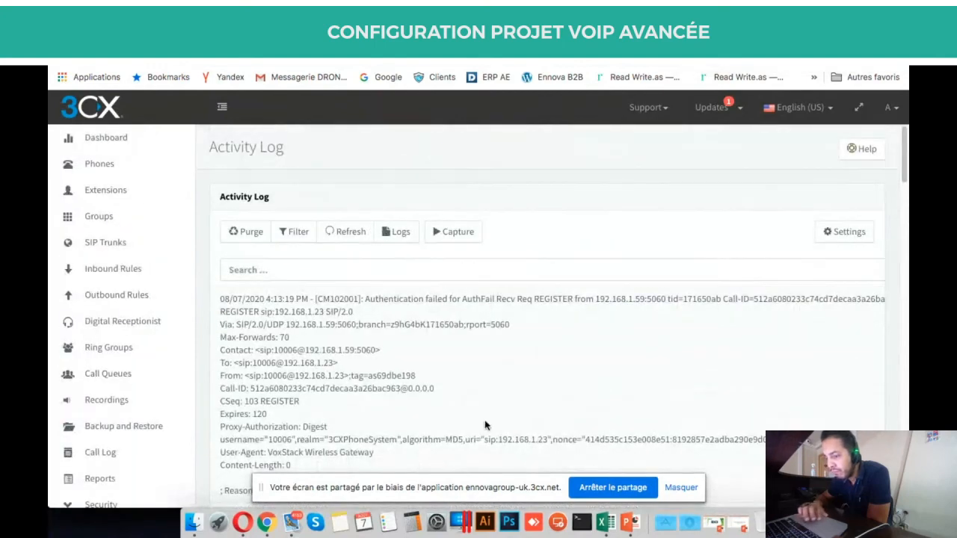
right_click(320, 495)
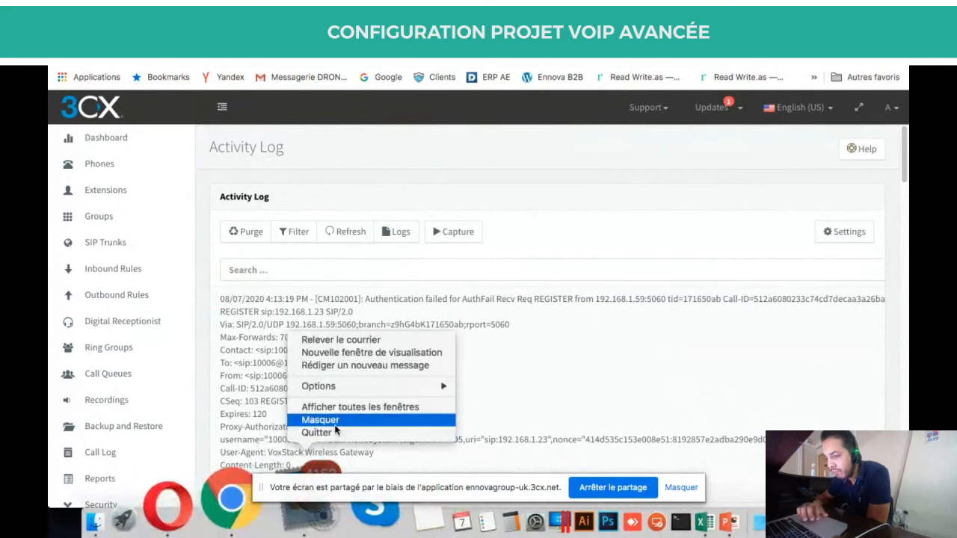
click(330, 431)
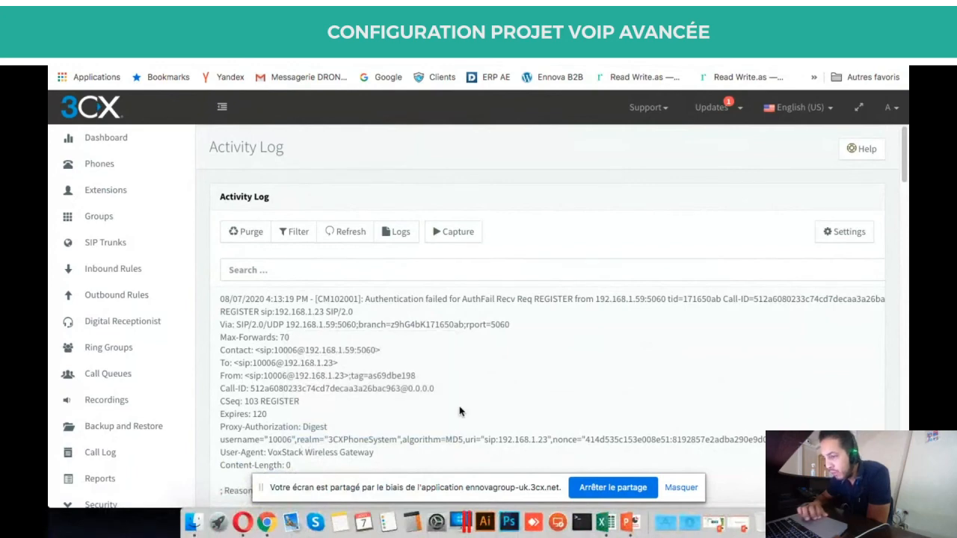
Refresh the activity log and scroll through its failed-authentication entries.
scroll(460, 412, right, 2)
scroll(460, 411, left, 2)
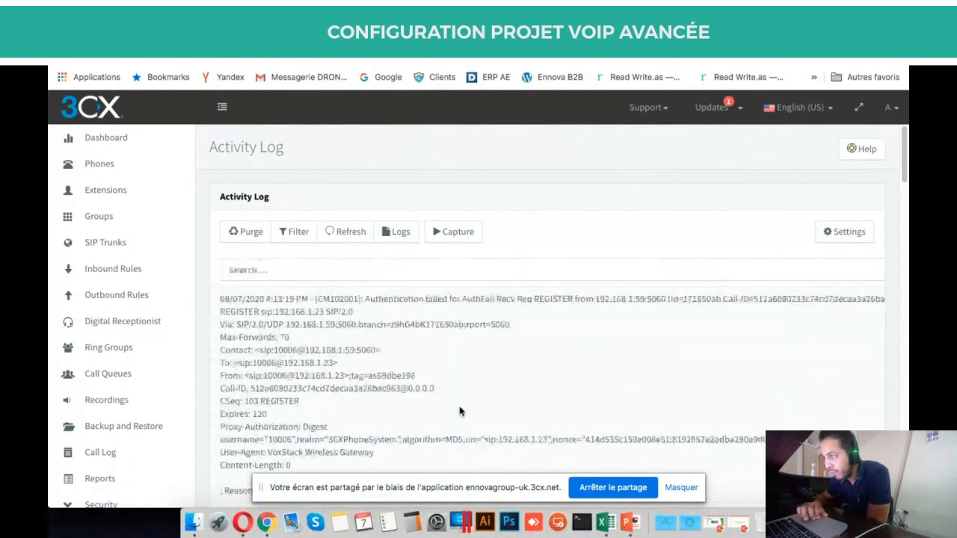
scroll(459, 411, right, 5)
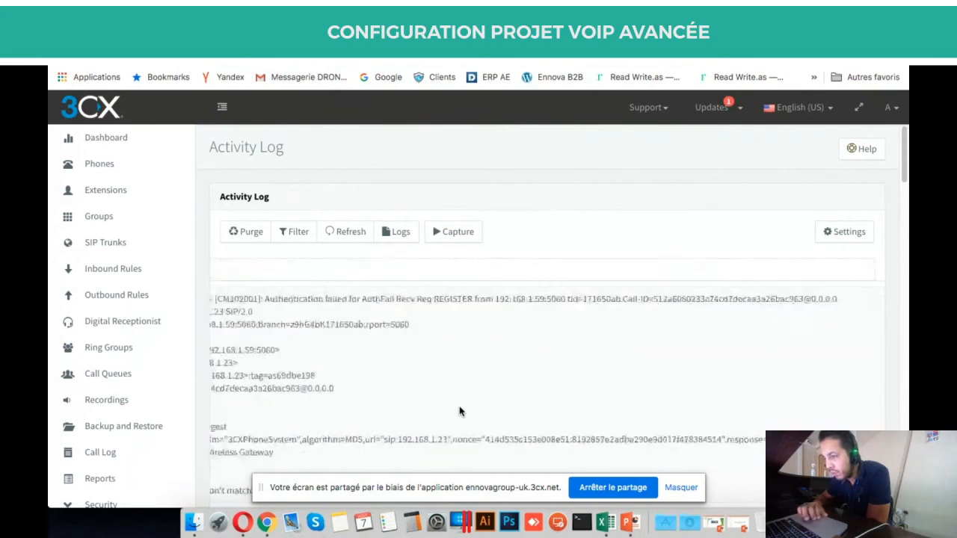
scroll(460, 412, left, 5)
click(352, 239)
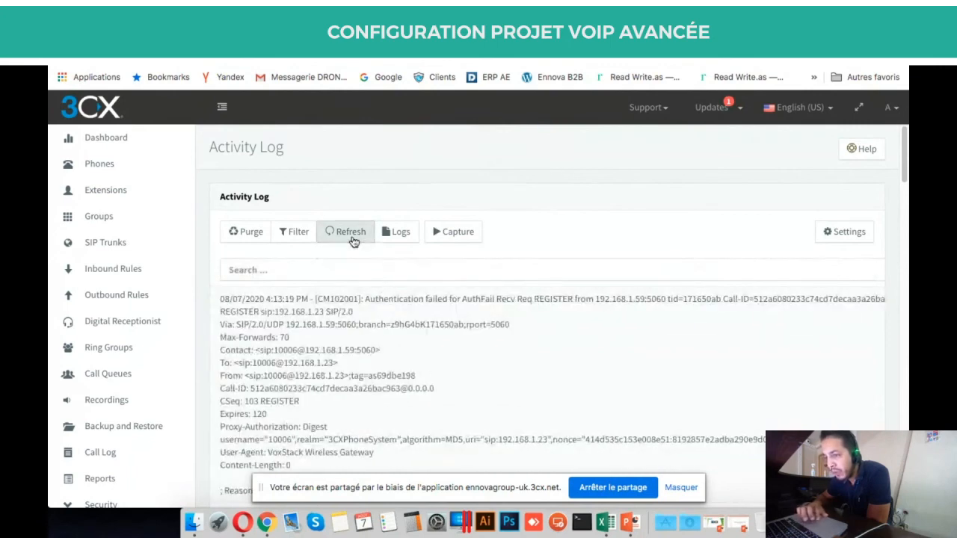
click(352, 237)
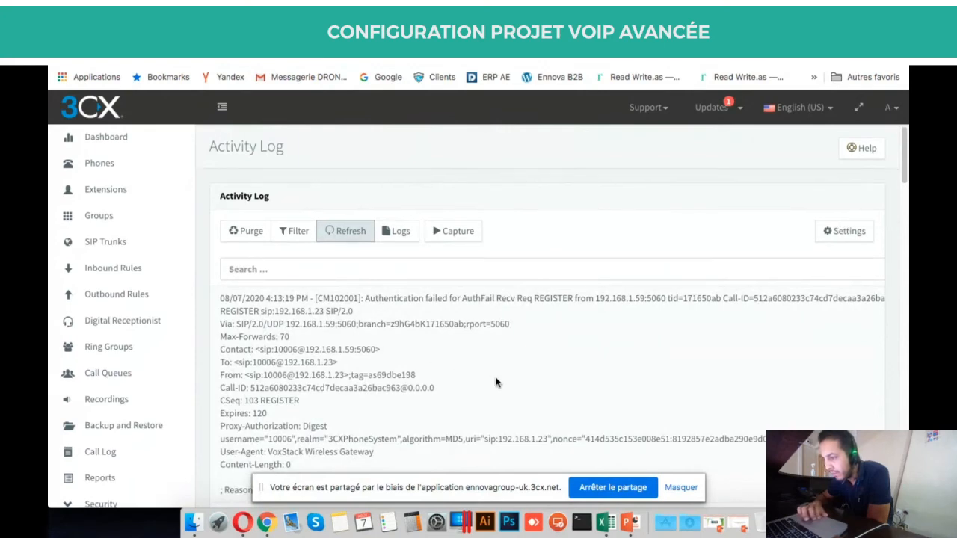
scroll(495, 383, right, 5)
scroll(496, 383, left, 5)
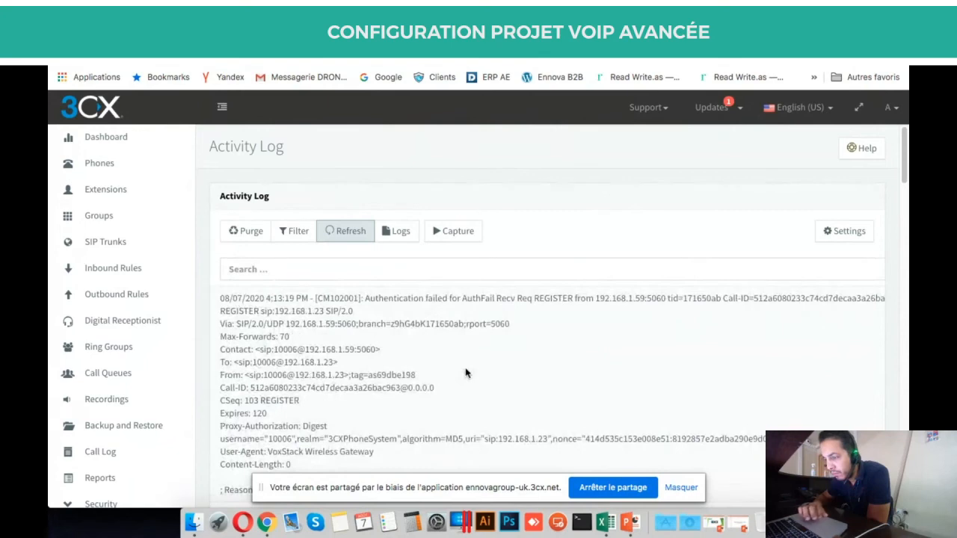
scroll(395, 376, down, 3)
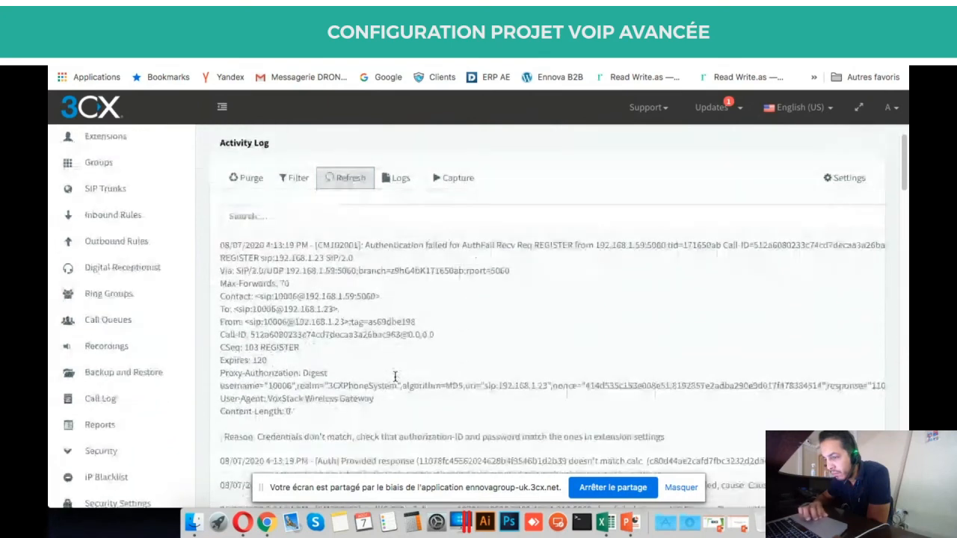
scroll(395, 379, down, 2)
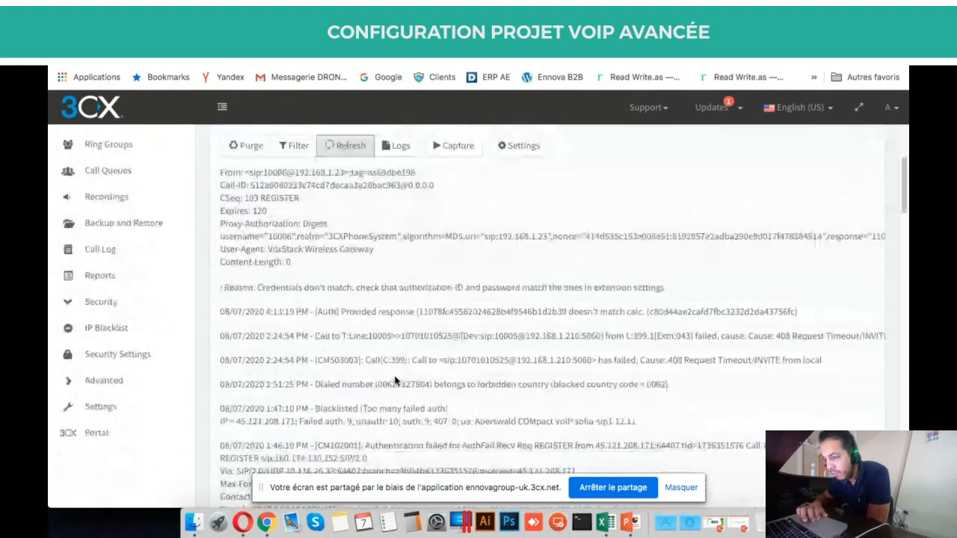
scroll(395, 379, down, 1)
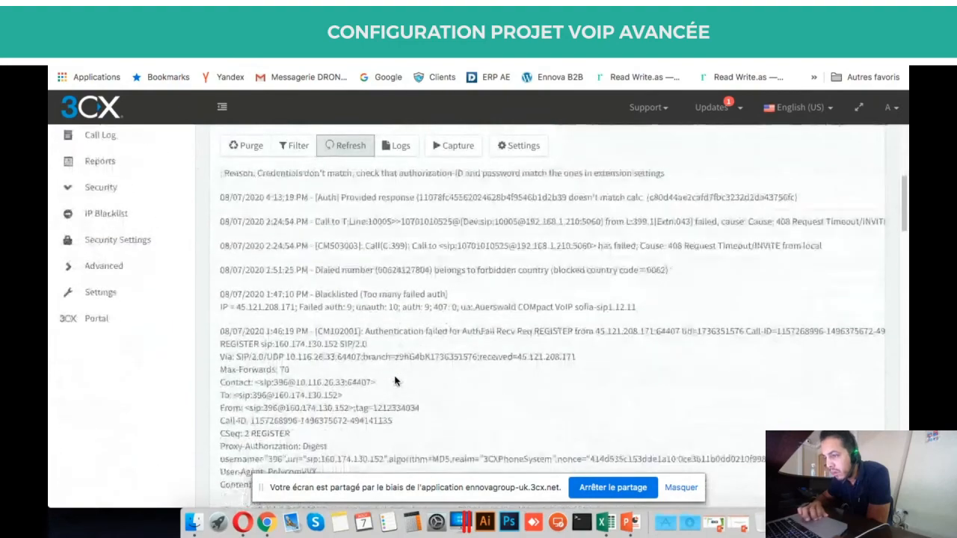
scroll(395, 380, down, 2)
scroll(395, 379, up, 1)
scroll(395, 380, up, 1)
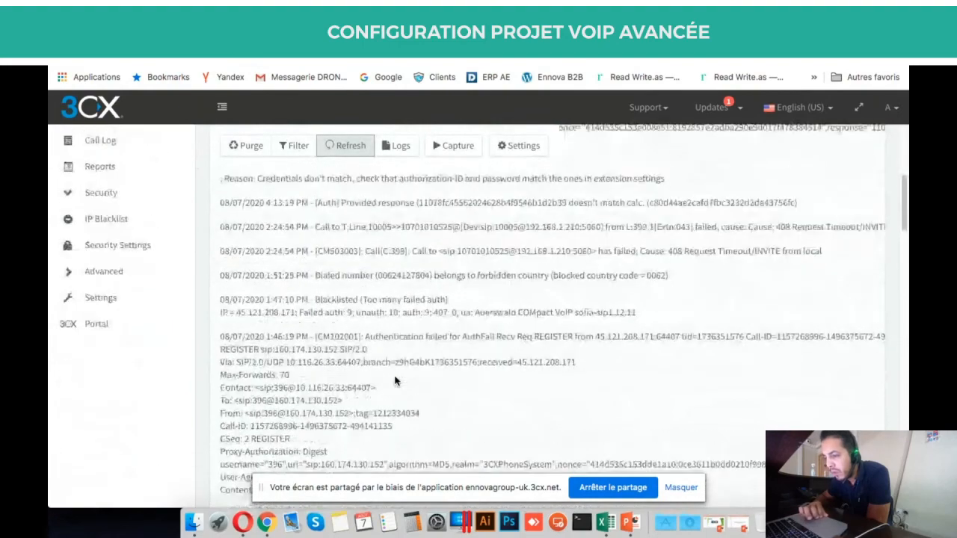
scroll(395, 380, down, 3)
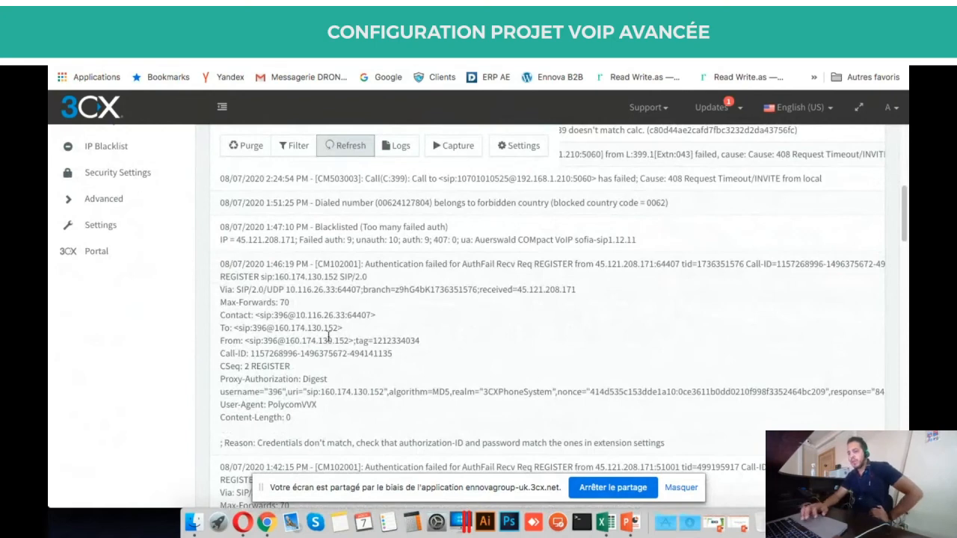
Select the Authentication text in the 1:46:19 PM entry, then go back to the Dashboard.
click(388, 262)
double_click(394, 264)
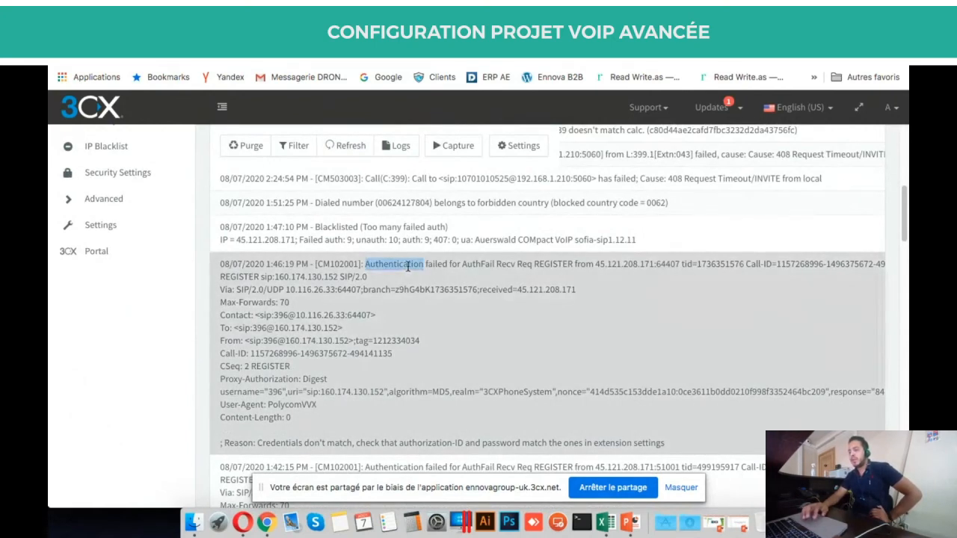
triple_click(408, 266)
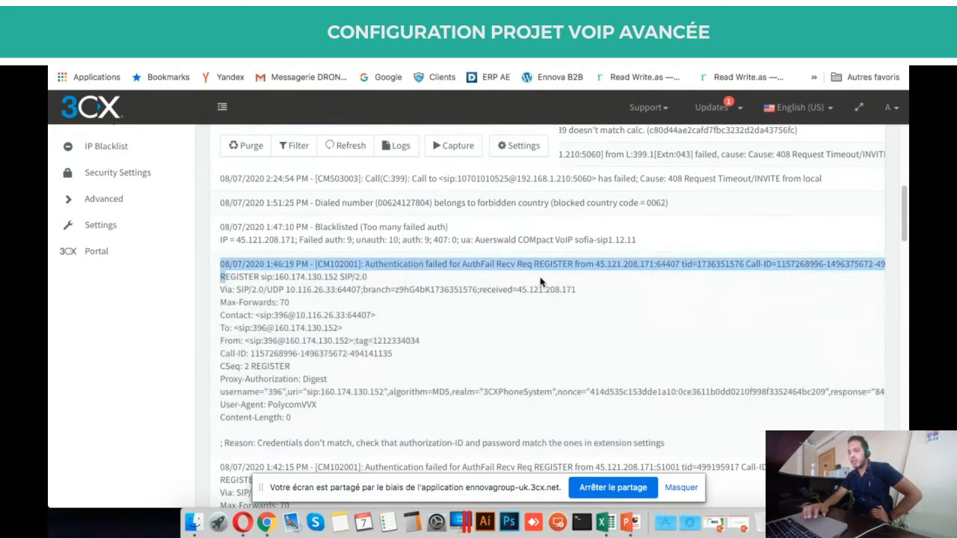
click(273, 288)
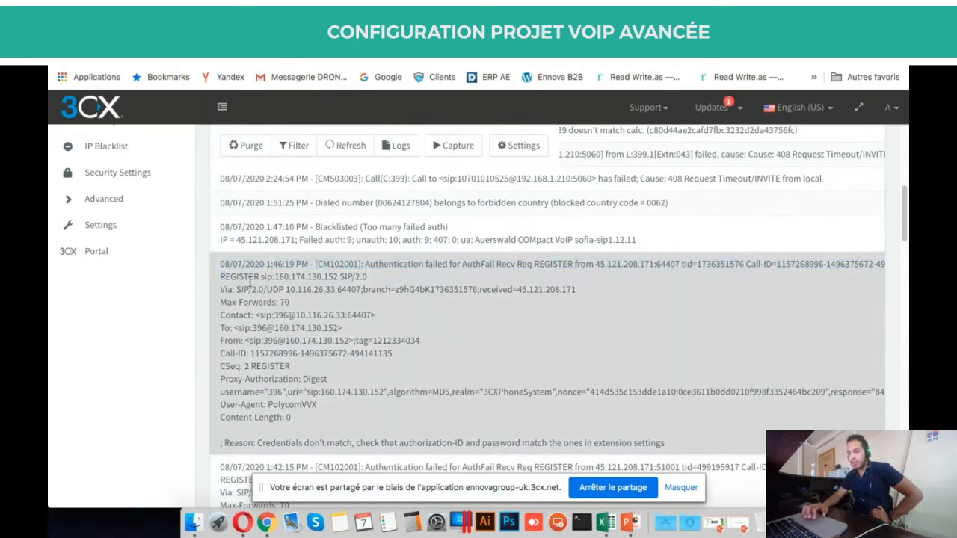
click(249, 282)
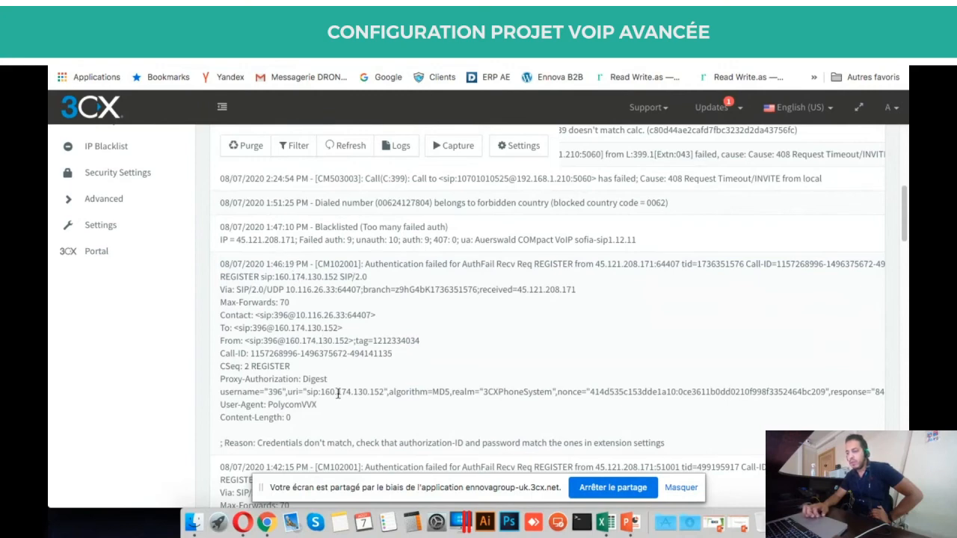
scroll(338, 394, down, 3)
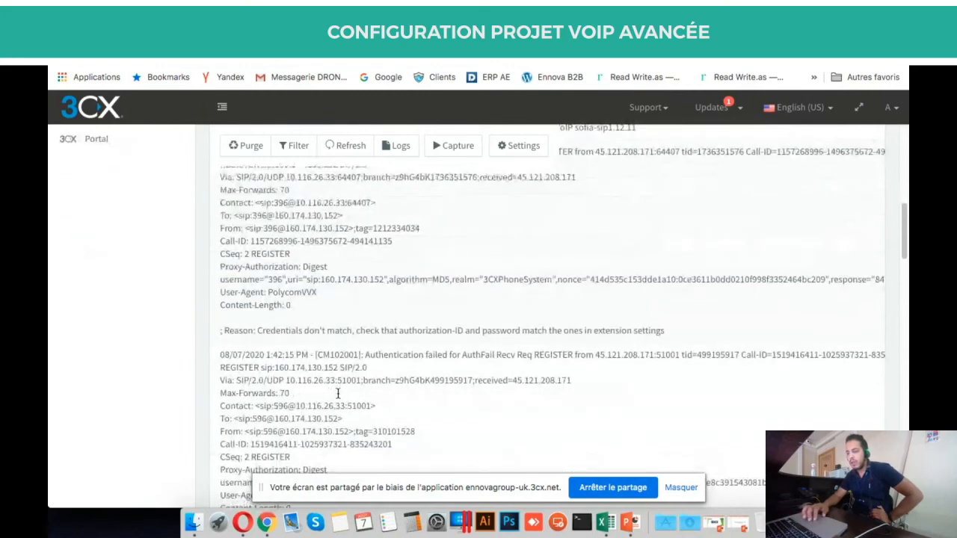
scroll(338, 394, up, 5)
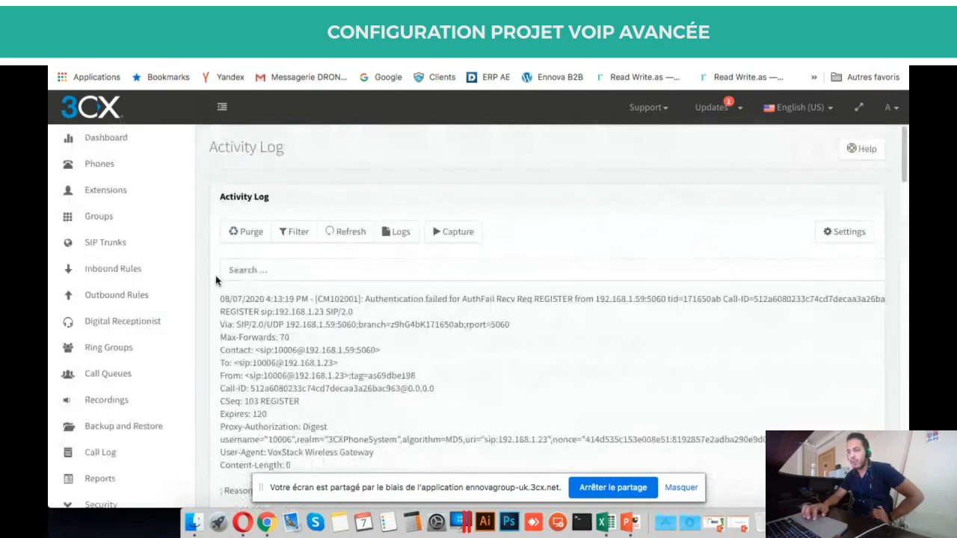
click(127, 143)
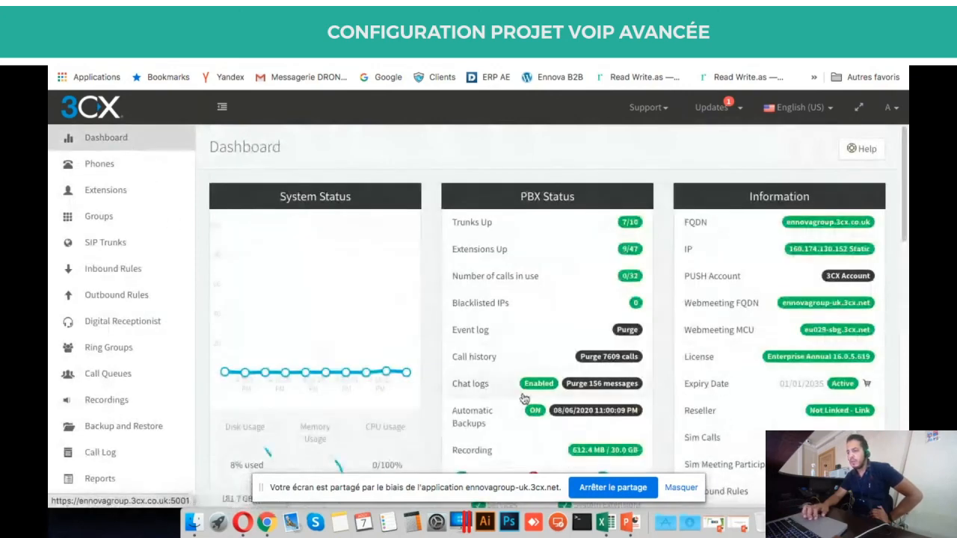
From the VoxStack System > Status page, with gsm-1.1 to gsm-1.3 registered, go to LOGS.
scroll(524, 398, down, 3)
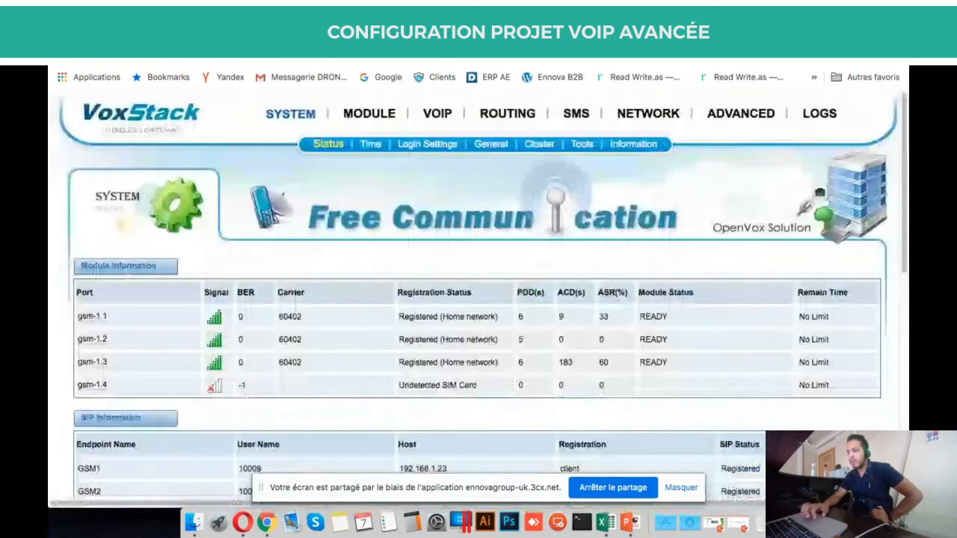
mouse_move(807, 123)
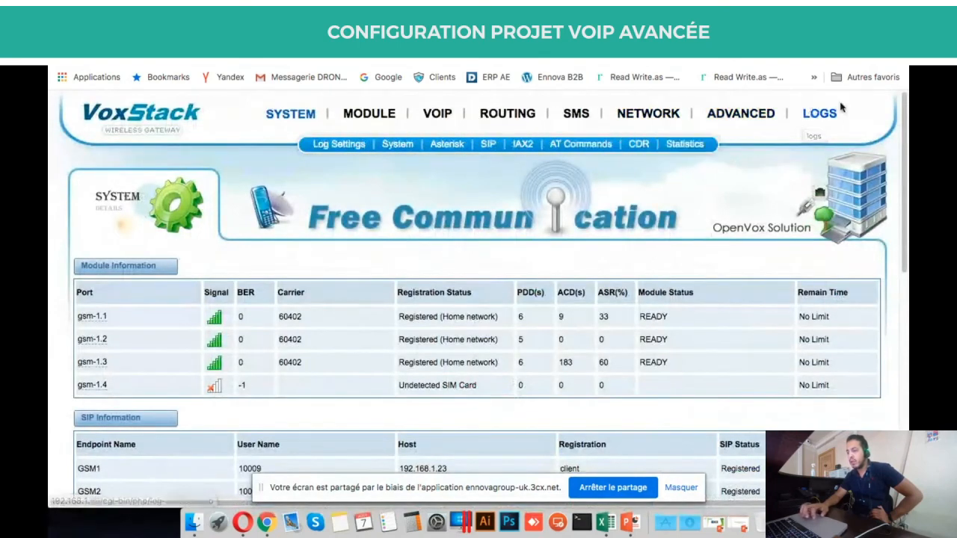
click(821, 119)
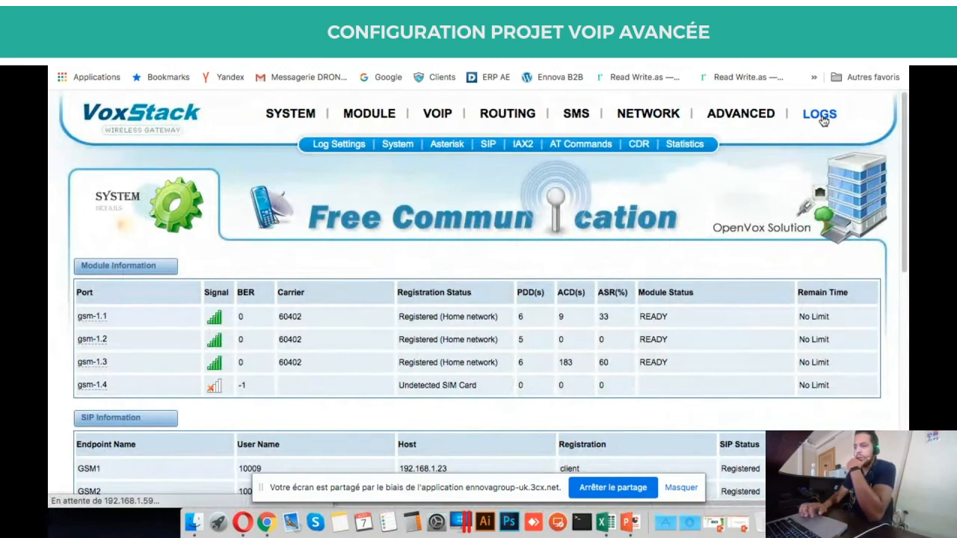
Switch Asterisk Warning, Debug, Error and SIP Logs to ON in Log Settings and save.
mouse_move(704, 136)
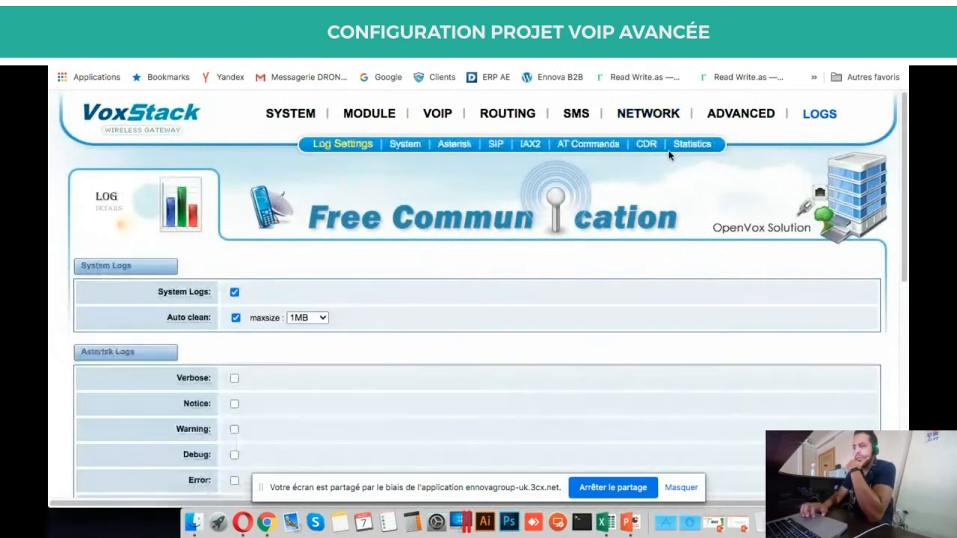
scroll(352, 246, down, 3)
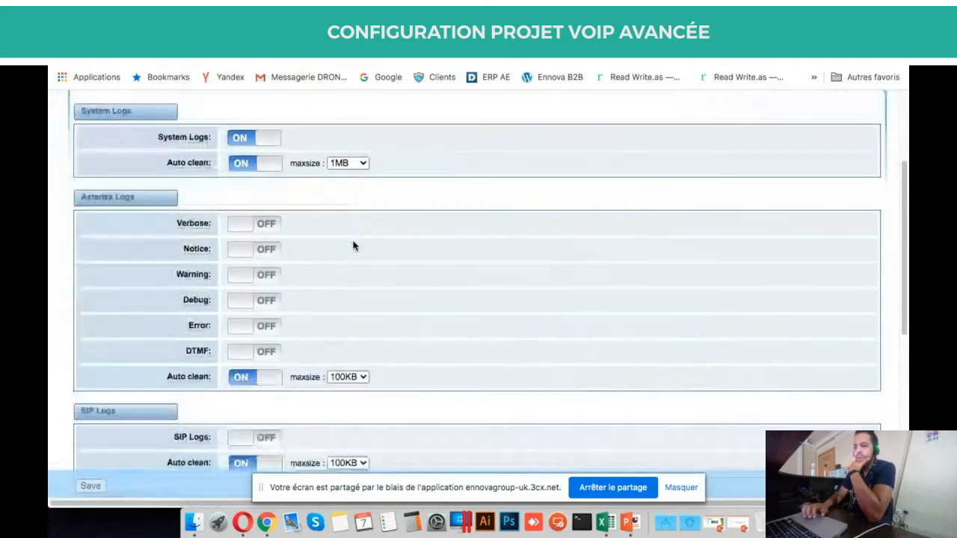
click(254, 277)
click(256, 302)
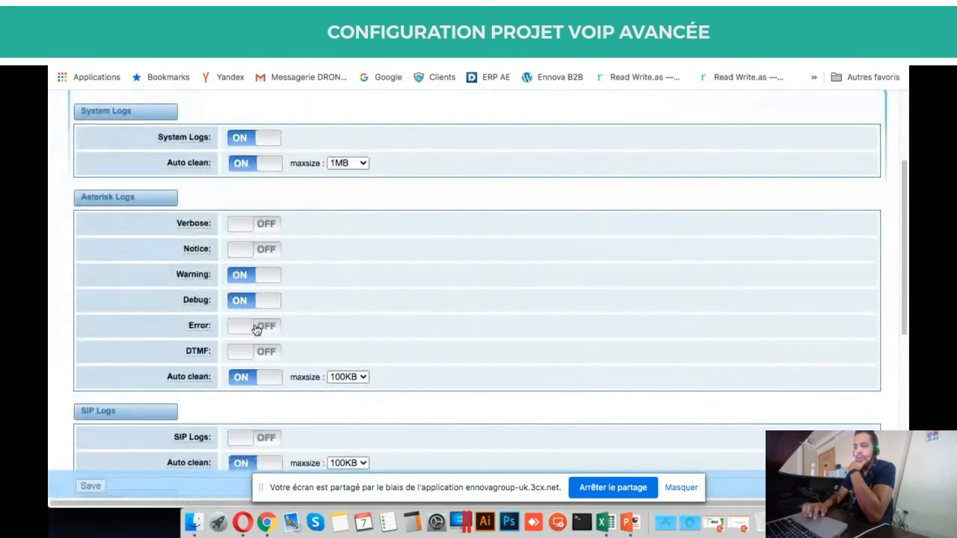
click(257, 327)
scroll(361, 363, down, 3)
click(251, 277)
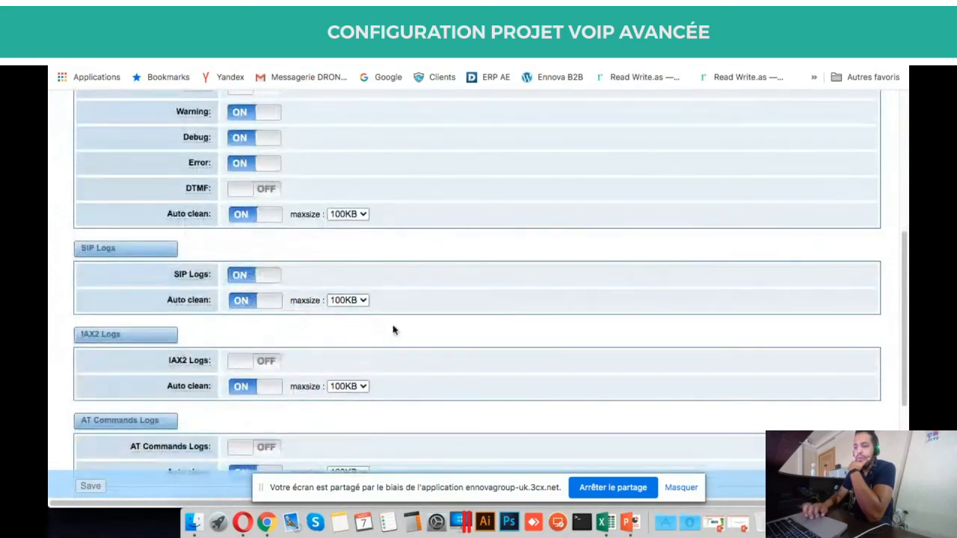
scroll(393, 329, down, 3)
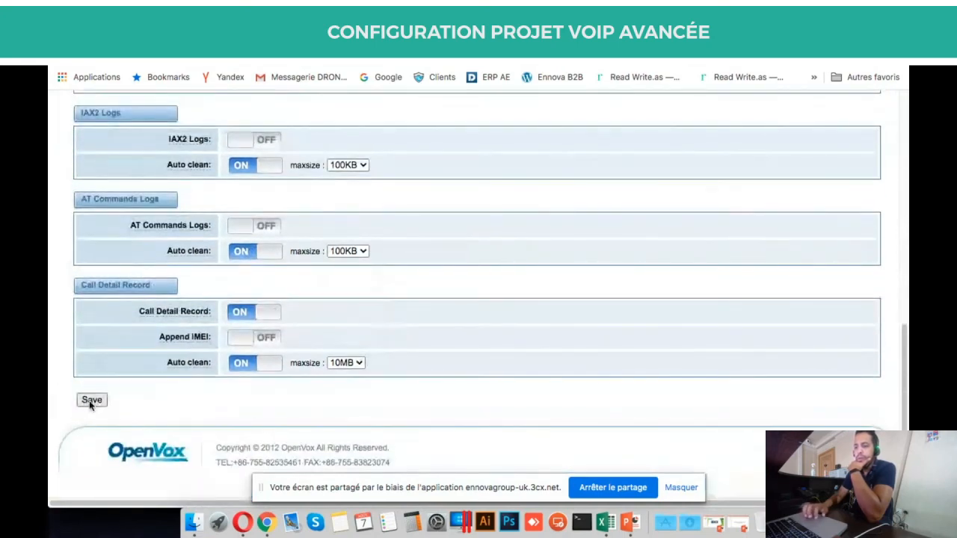
click(91, 401)
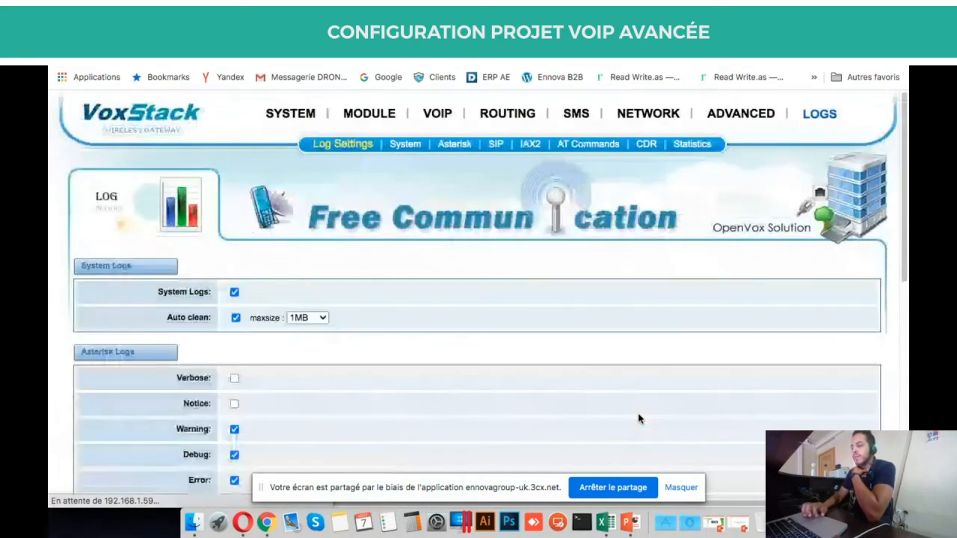
mouse_move(506, 124)
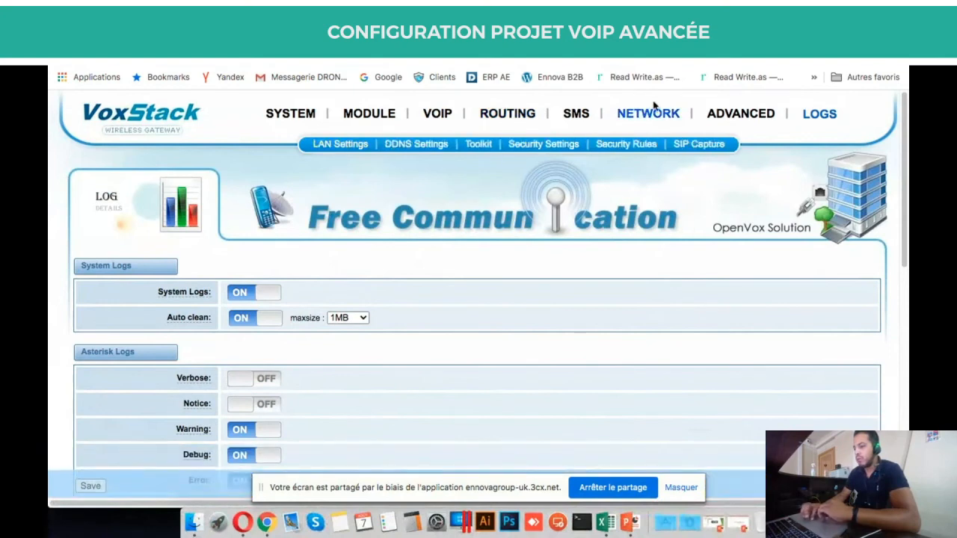
Go to ADVANCED > Asterisk CLI in the VoxStack web UI.
mouse_move(736, 114)
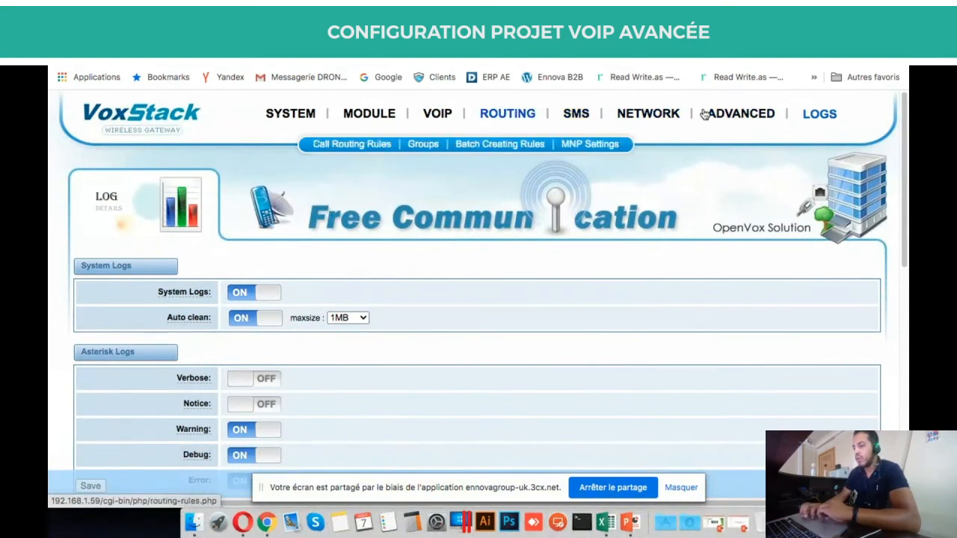
click(513, 148)
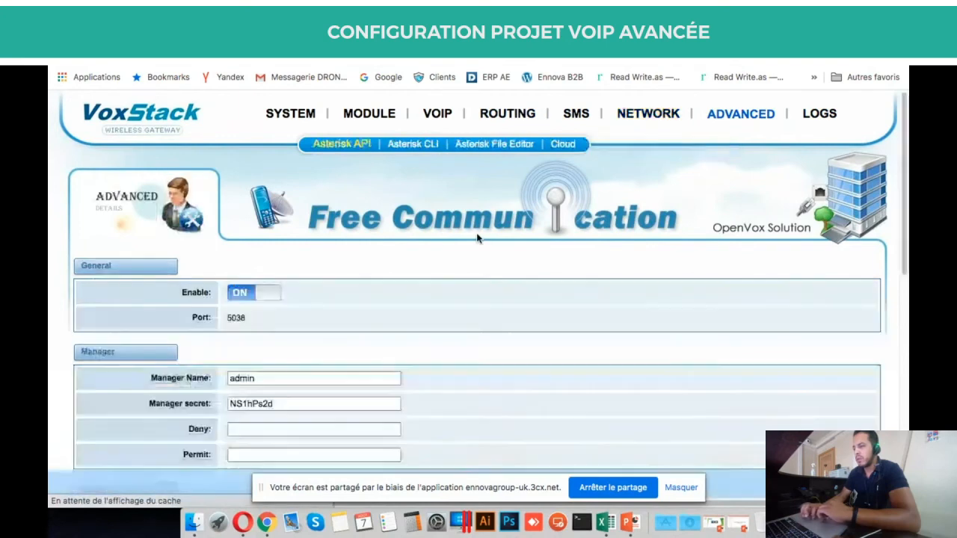
click(426, 148)
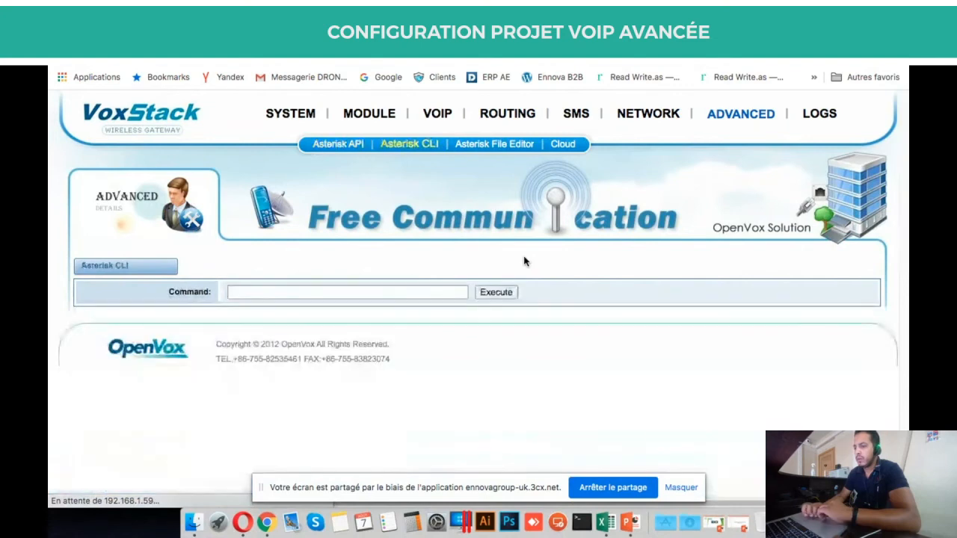
Enter 'sip show peers' in the Asterisk CLI Command field and execute it.
click(436, 292)
key(Down)
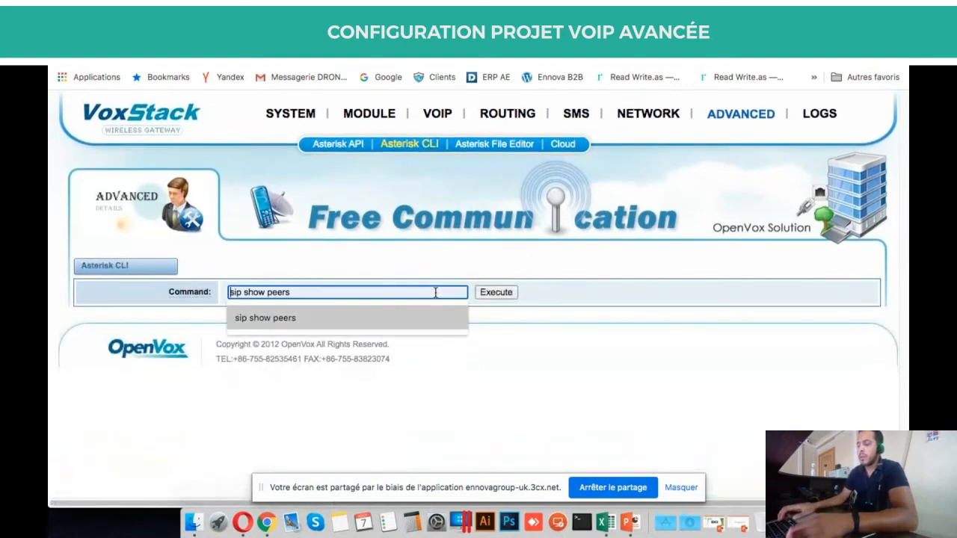
key(Return)
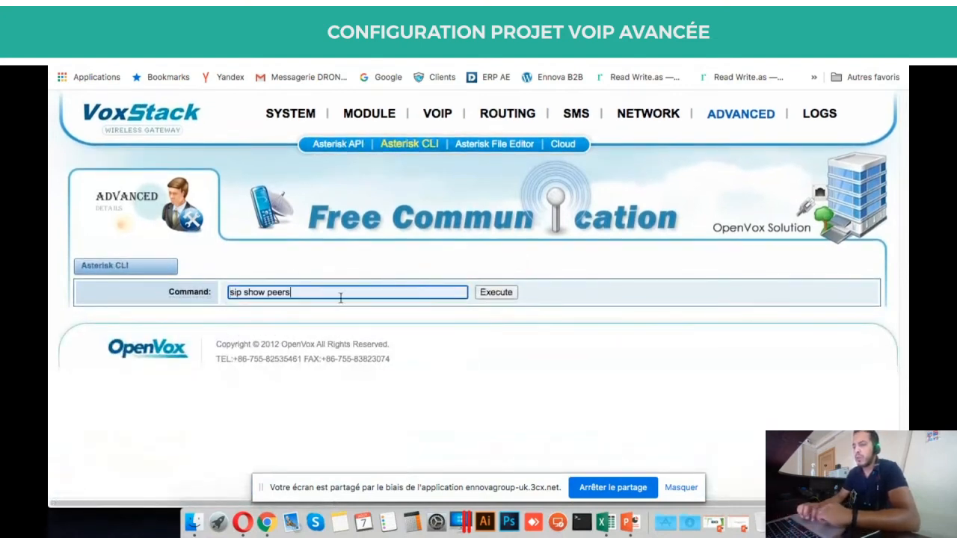
drag(300, 292, 209, 295)
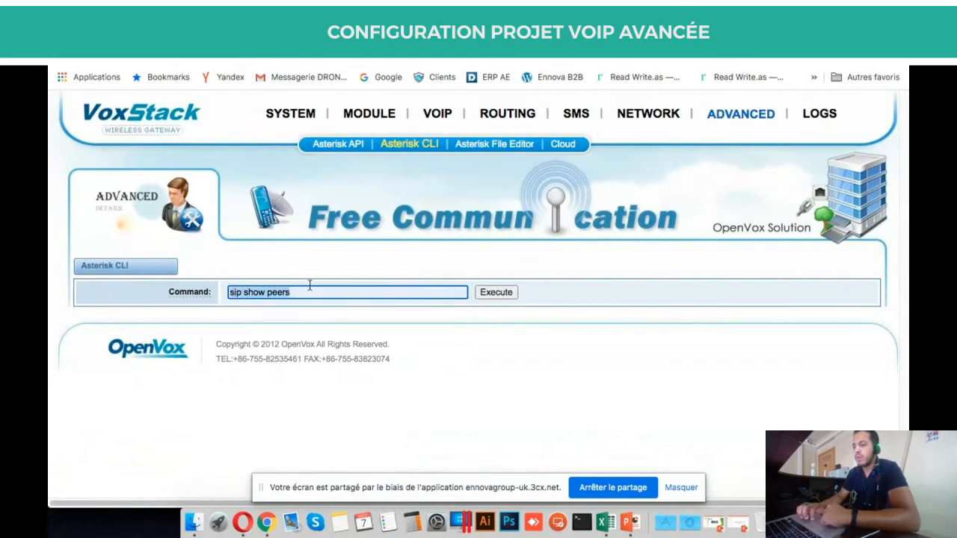
click(325, 294)
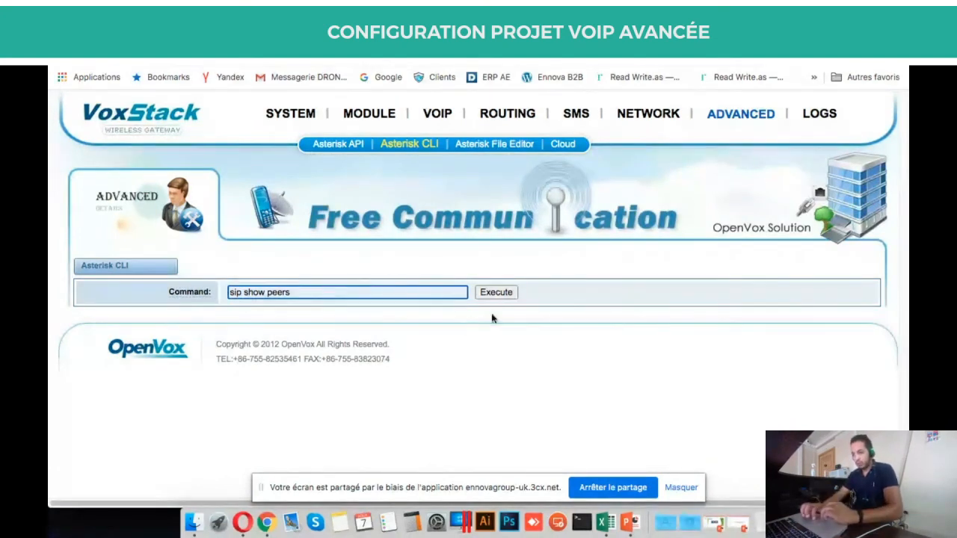
click(502, 292)
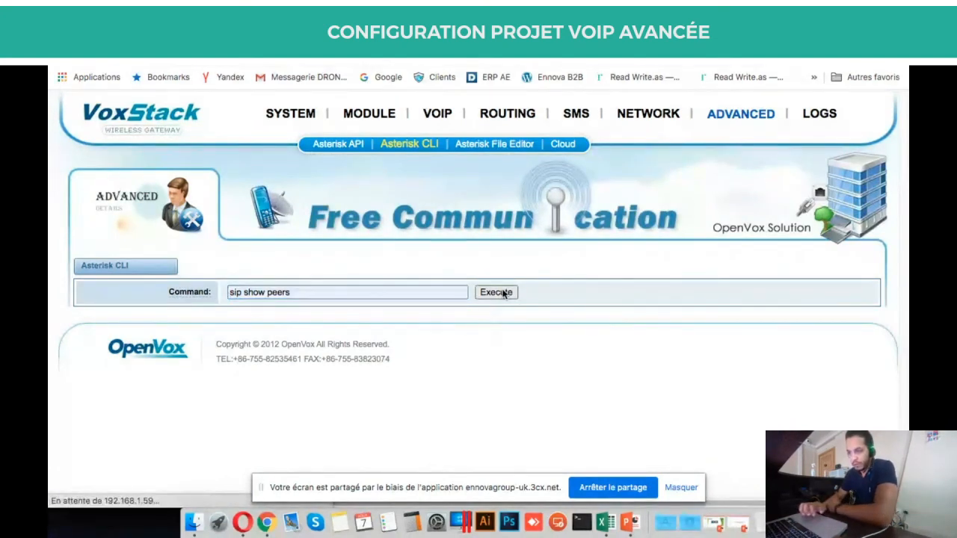
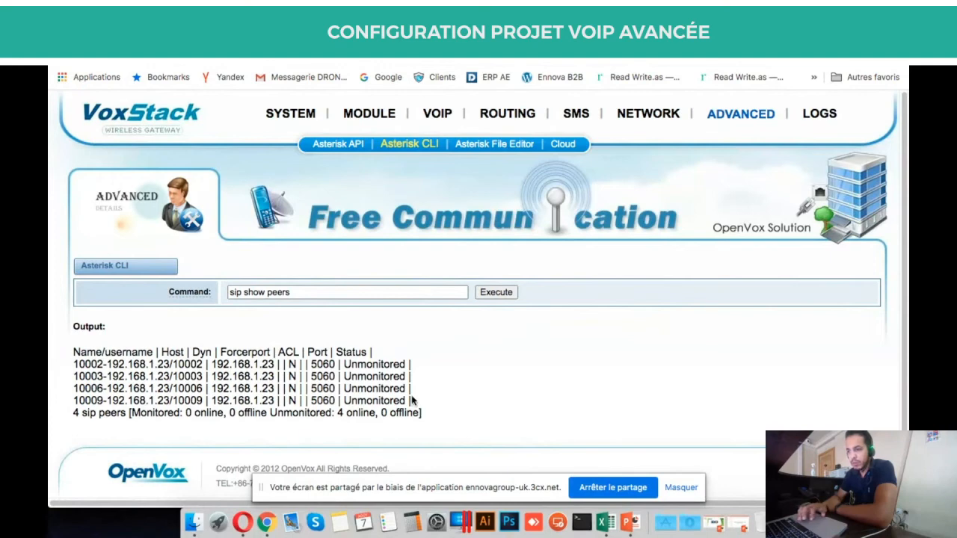
Check the System Status SIP table: GSM1–GSM3 registered, test endpoint 10006 lacking authentication.
mouse_move(303, 113)
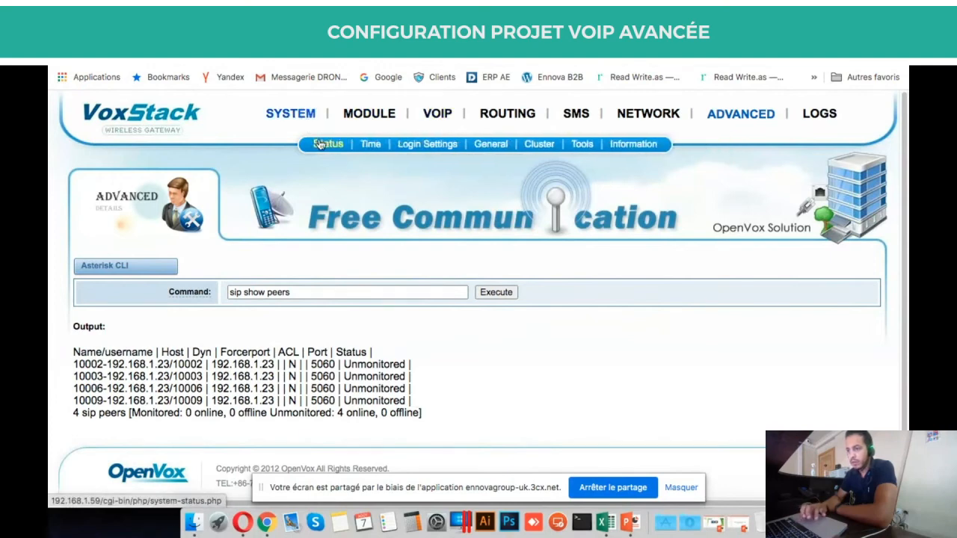
click(322, 145)
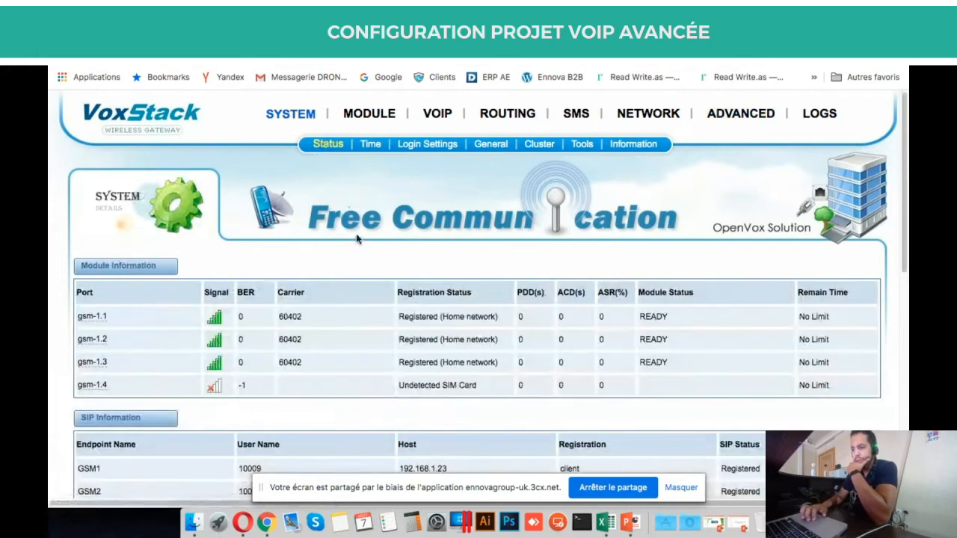
scroll(356, 238, down, 3)
scroll(355, 233, down, 2)
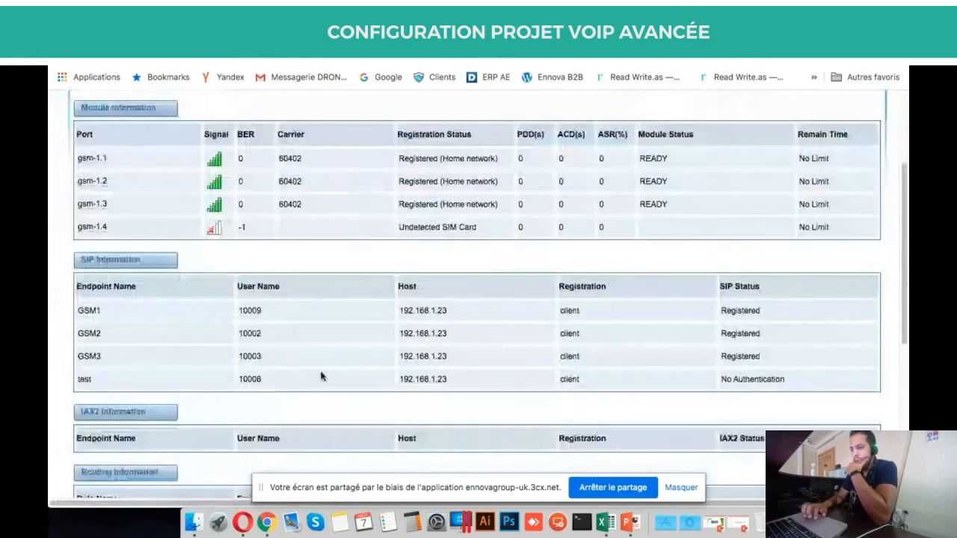
double_click(268, 379)
double_click(169, 373)
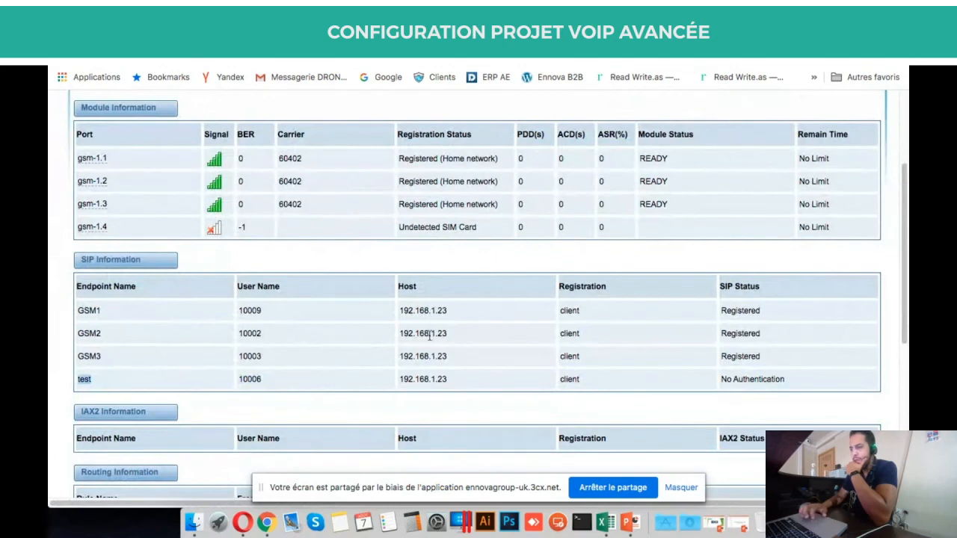
scroll(780, 180, up, 4)
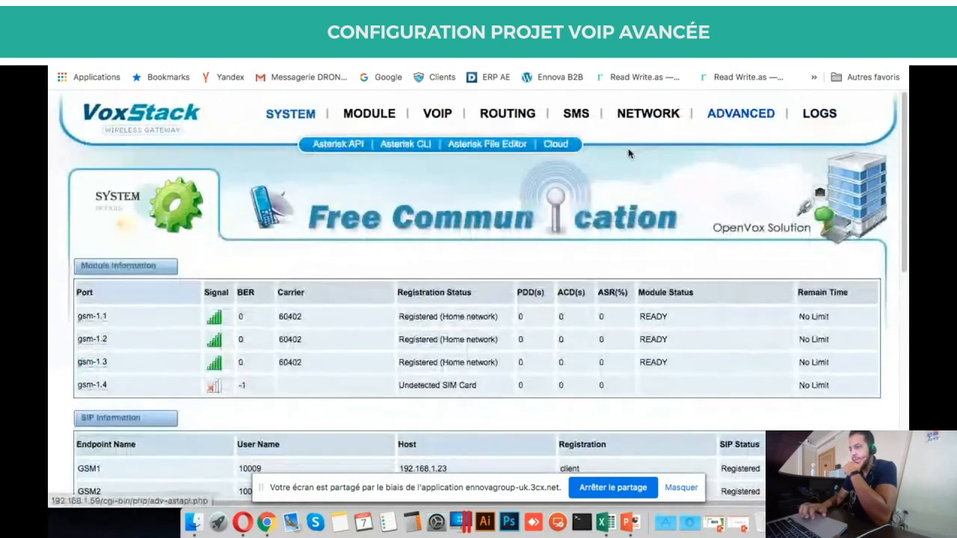
mouse_move(820, 113)
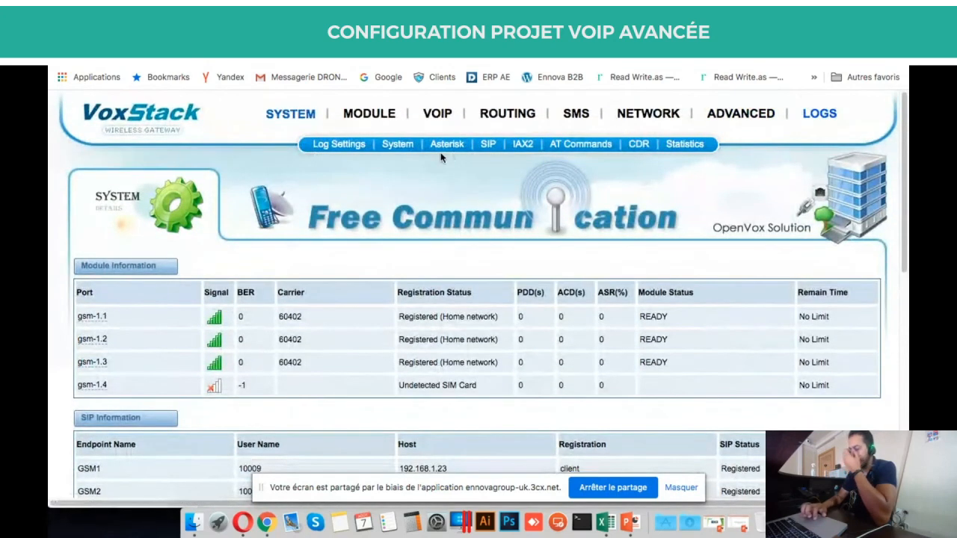
Open the SIP Logs page and scan the REGISTER entries for extension 10006.
click(484, 149)
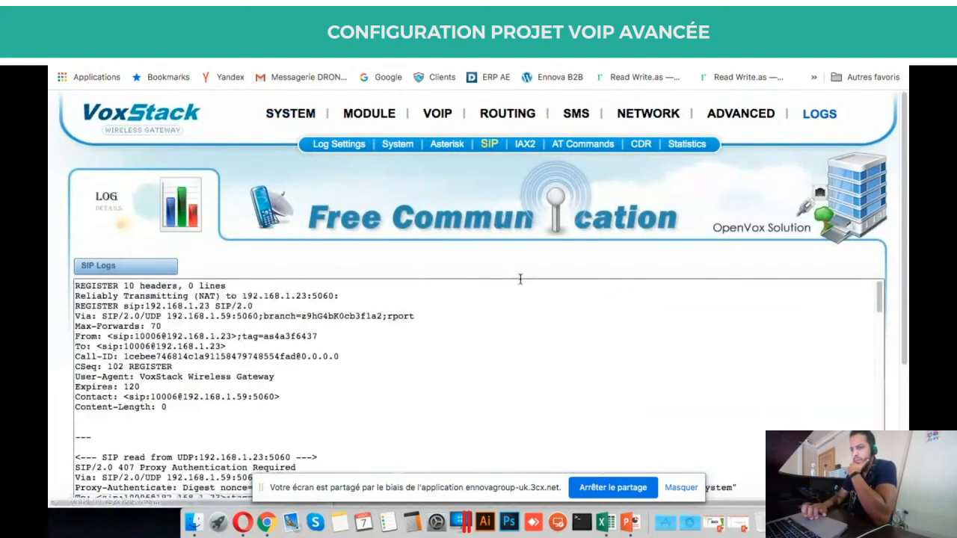
scroll(520, 279, down, 2)
scroll(521, 279, up, 2)
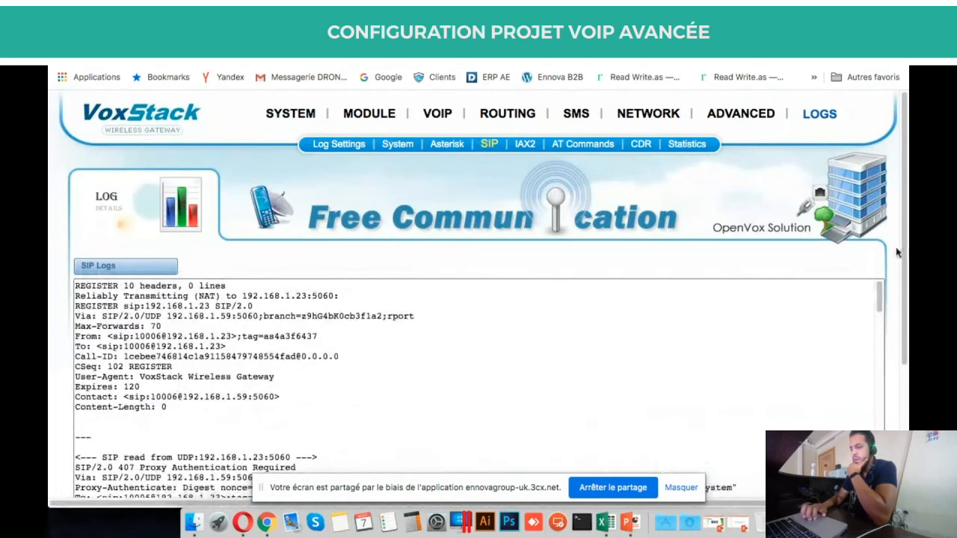
scroll(898, 252, down, 2)
scroll(896, 247, down, 3)
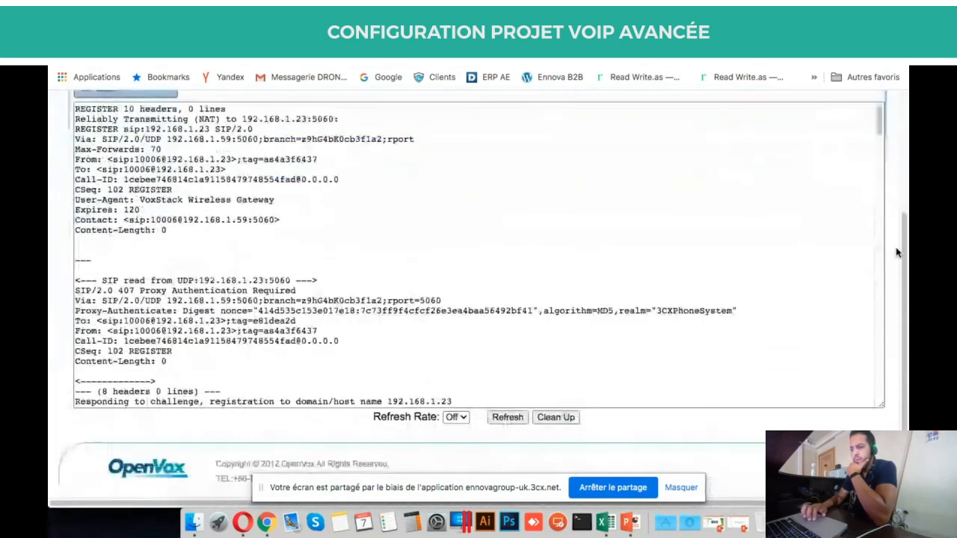
Set the SIP log refresh rate to 3s and refresh, showing 407 Proxy Authentication Required challenges.
click(456, 439)
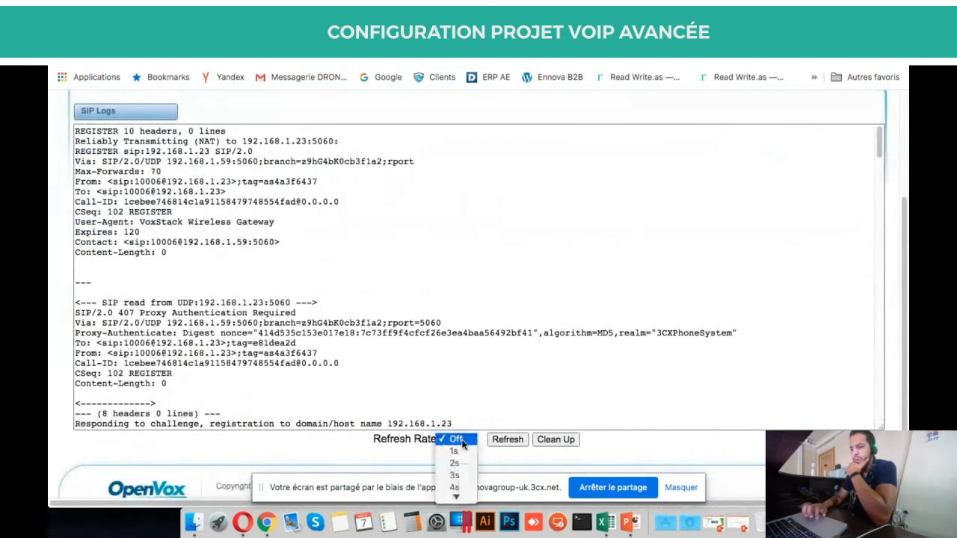
click(455, 475)
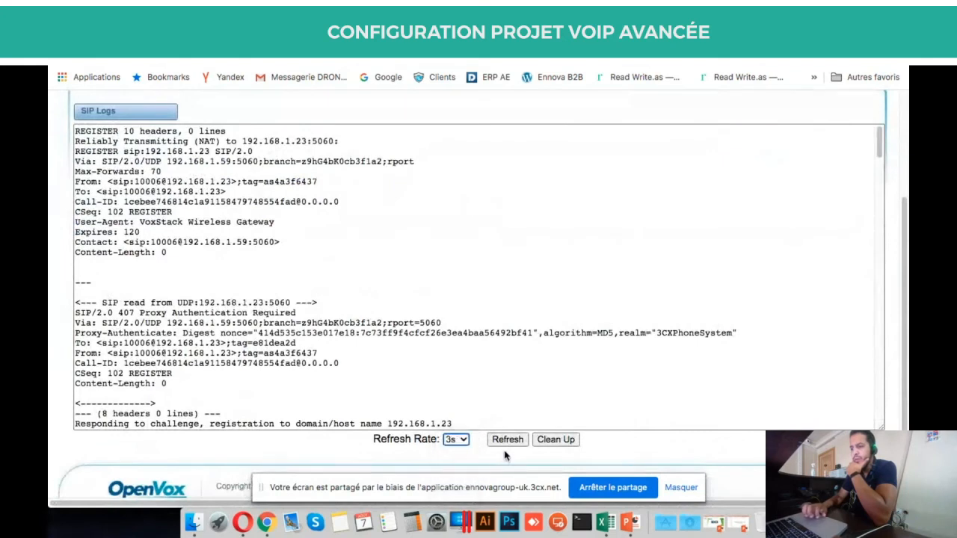
click(508, 443)
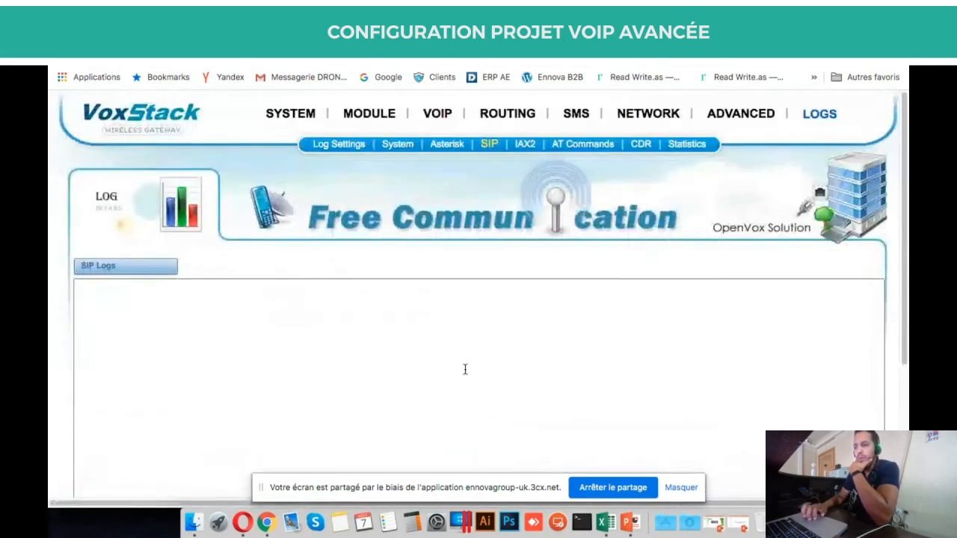
scroll(465, 369, down, 3)
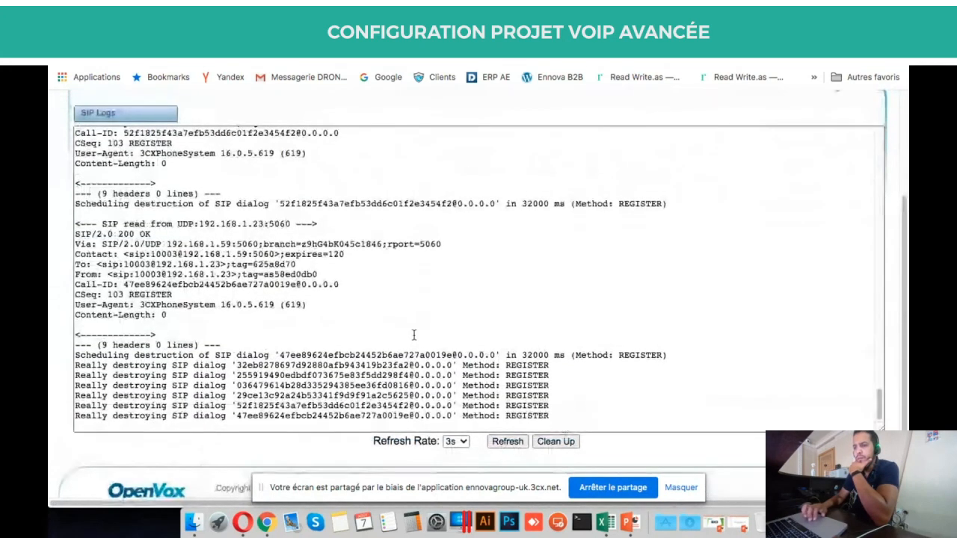
scroll(414, 335, up, 15)
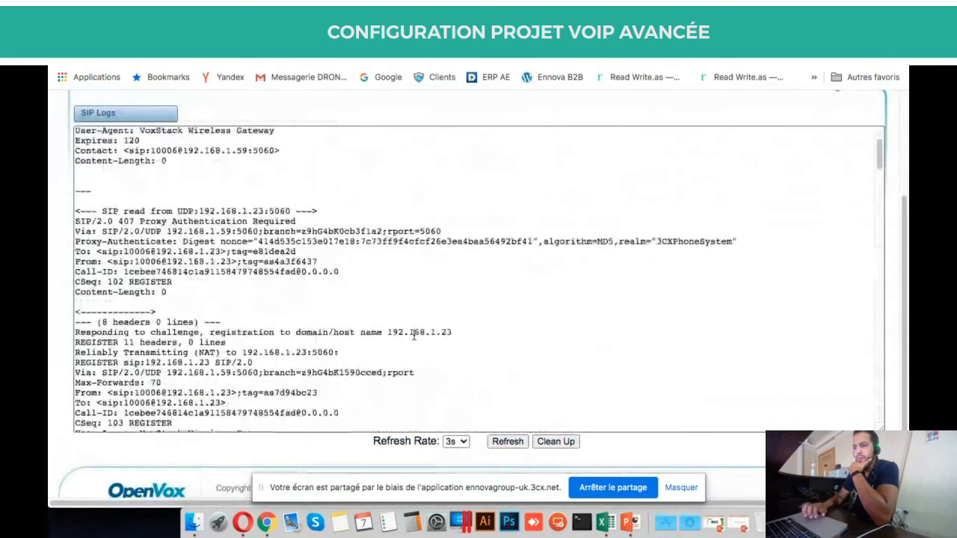
scroll(413, 335, up, 3)
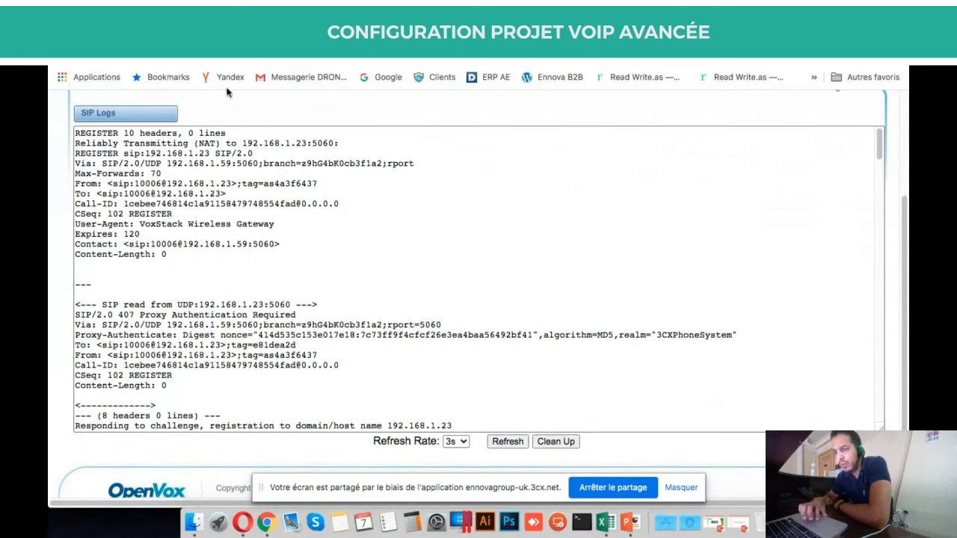
triple_click(153, 308)
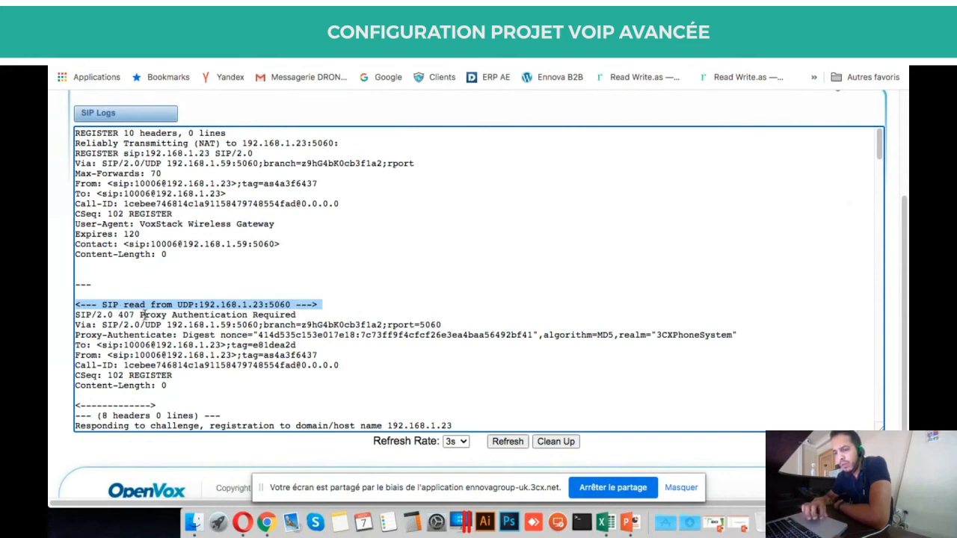
drag(142, 314, 324, 319)
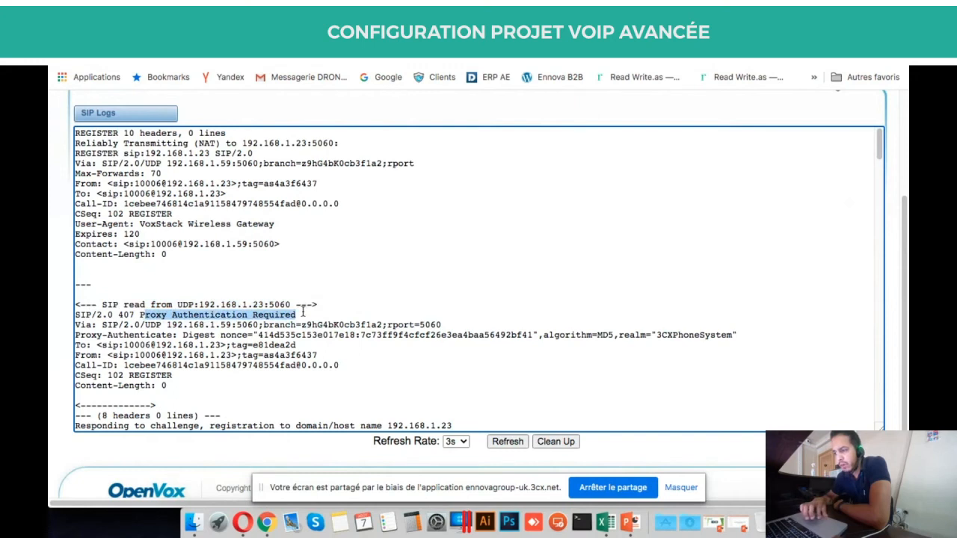
scroll(277, 330, down, 2)
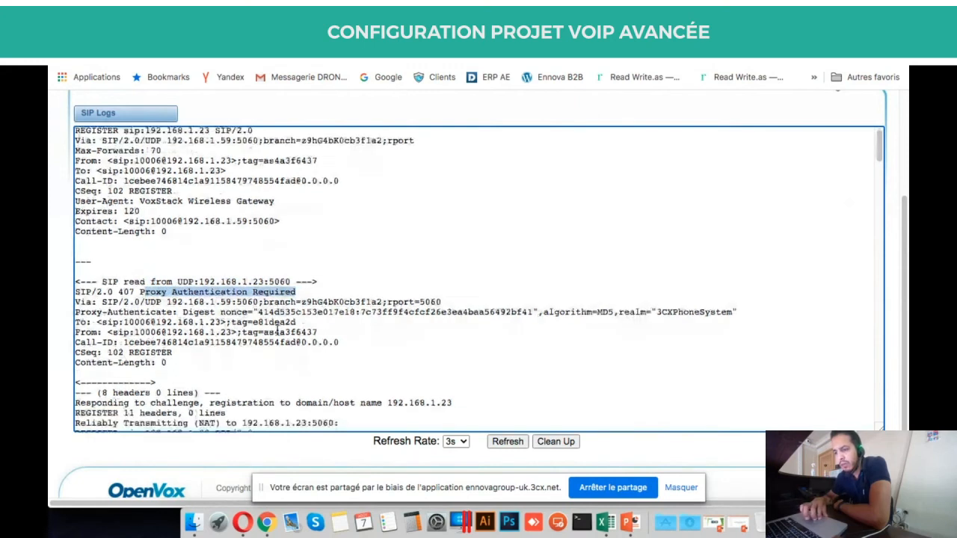
scroll(277, 330, up, 1)
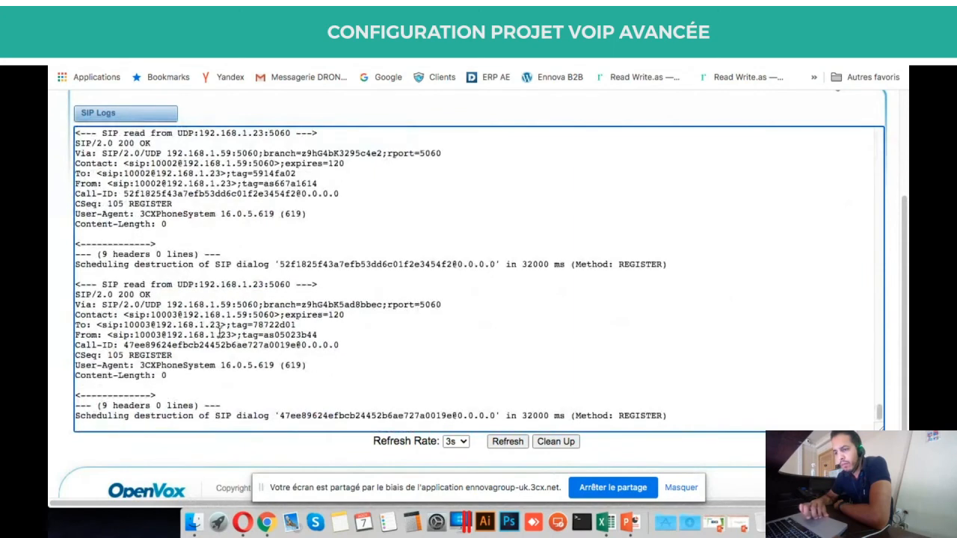
scroll(219, 331, down, 1)
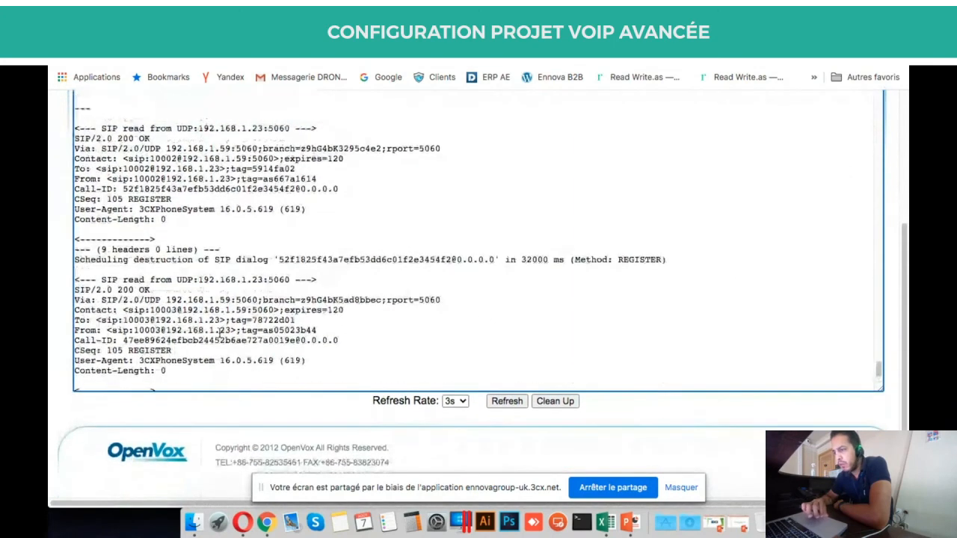
scroll(220, 332, up, 5)
scroll(186, 321, up, 3)
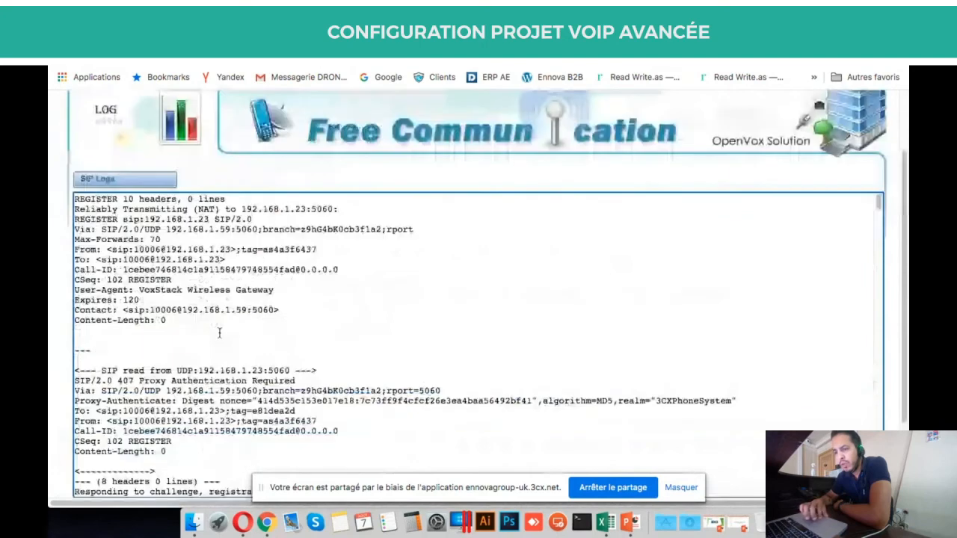
scroll(157, 312, down, 1)
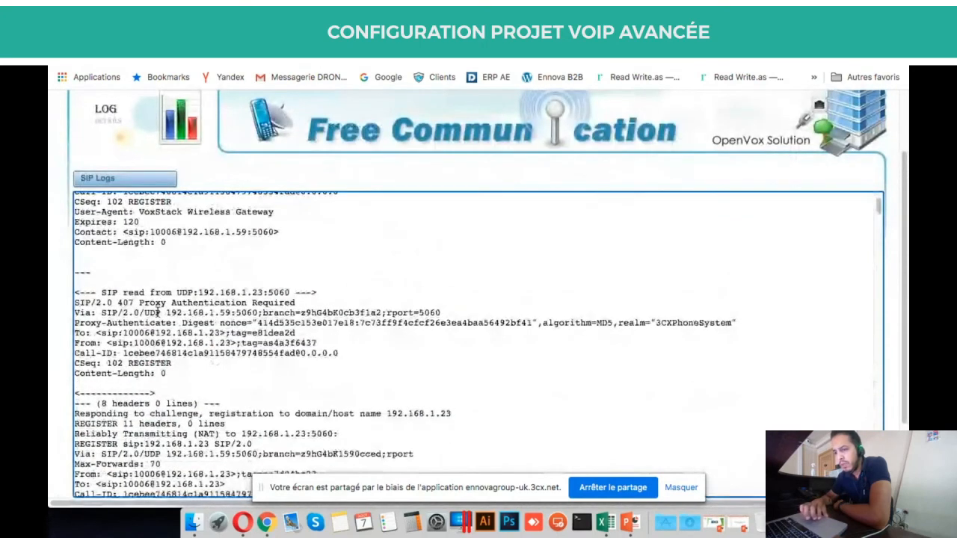
scroll(157, 313, down, 4)
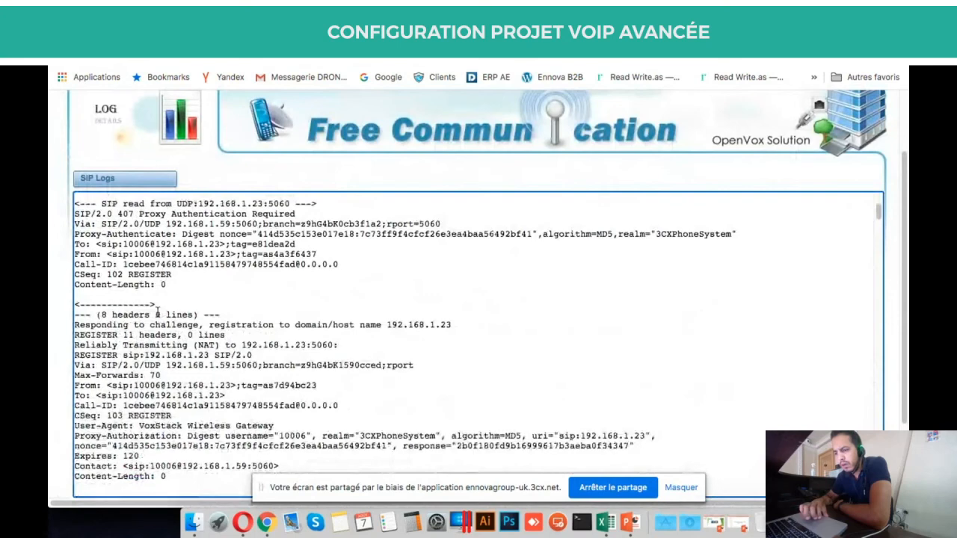
scroll(157, 314, down, 4)
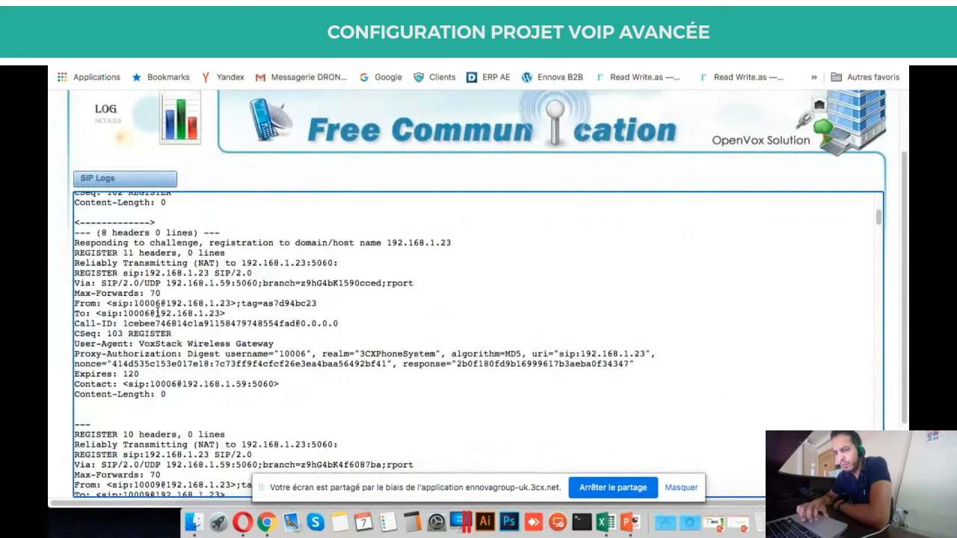
scroll(157, 313, down, 7)
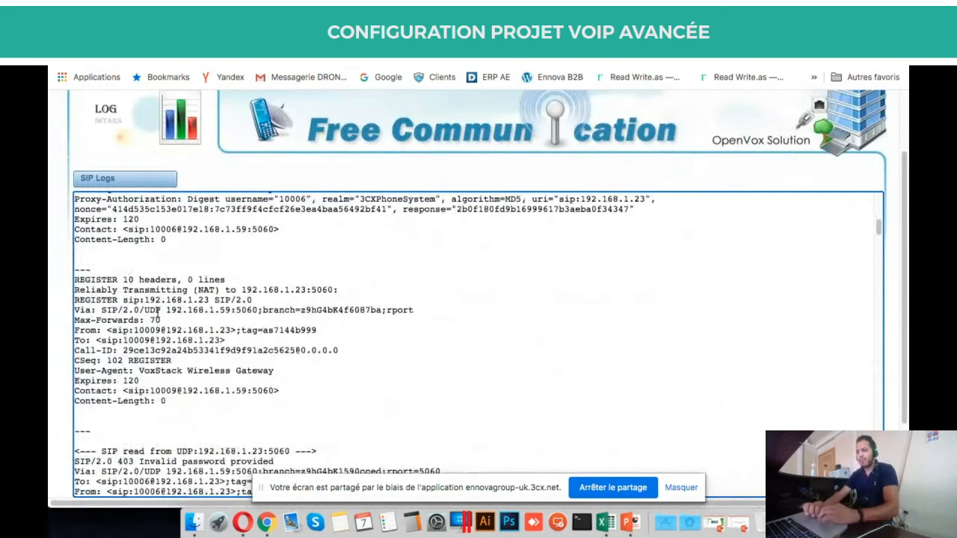
scroll(157, 314, up, 10)
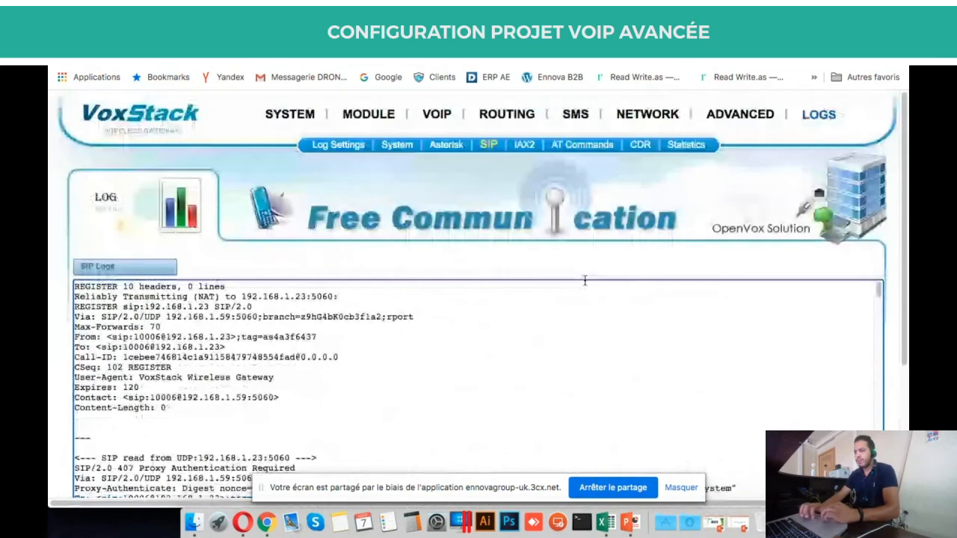
Open the Asterisk Logs and mark the 200 OK reply from 192.168.1.23.
click(402, 147)
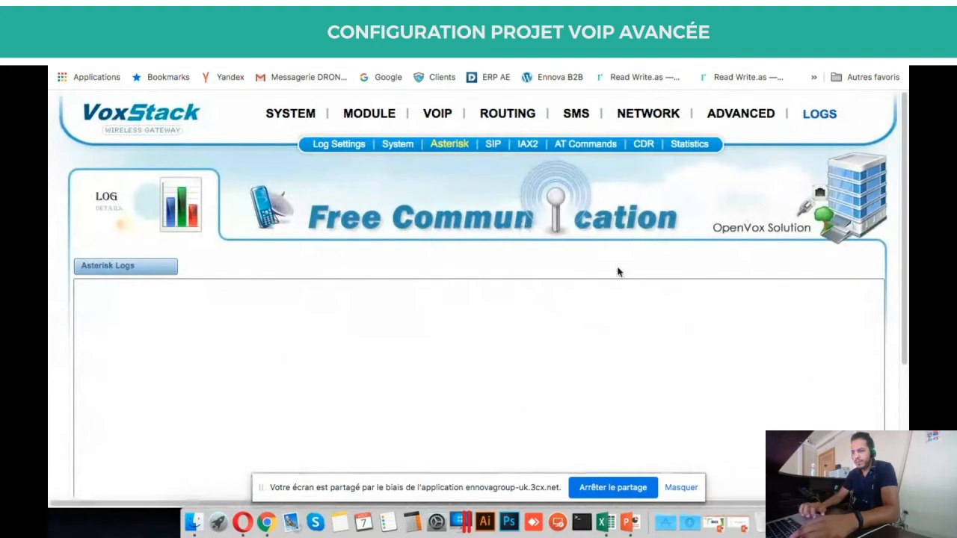
scroll(805, 336, down, 5)
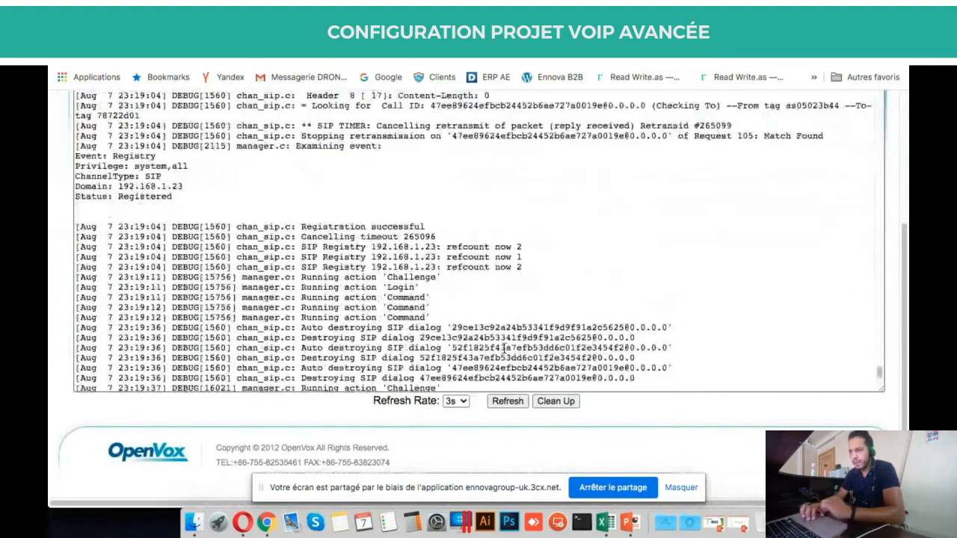
scroll(504, 348, up, 6)
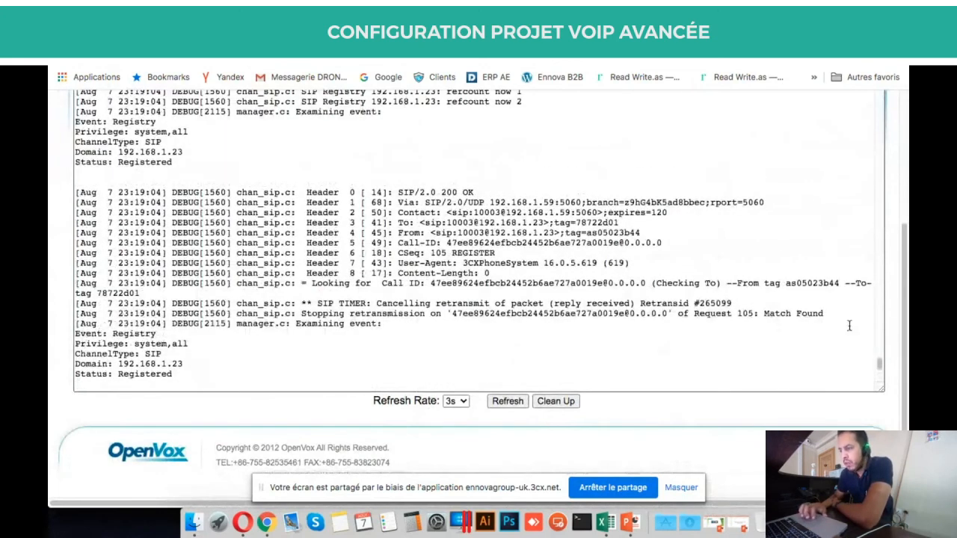
scroll(791, 256, up, 1)
scroll(792, 256, up, 1)
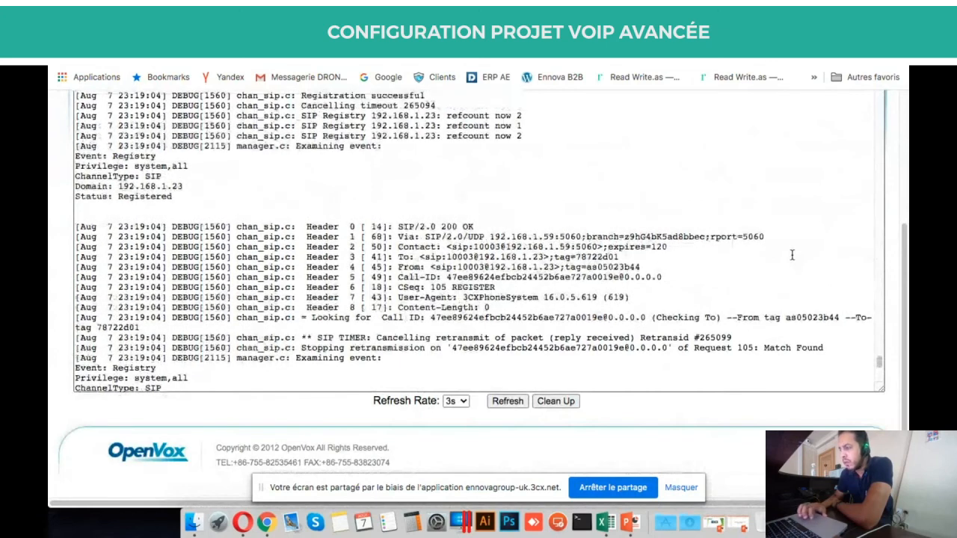
scroll(891, 220, up, 2)
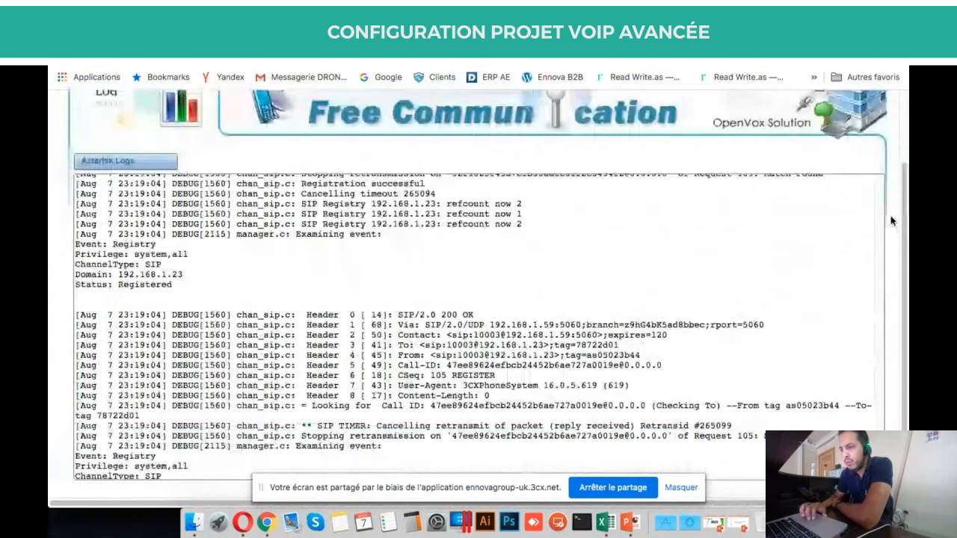
scroll(652, 256, up, 2)
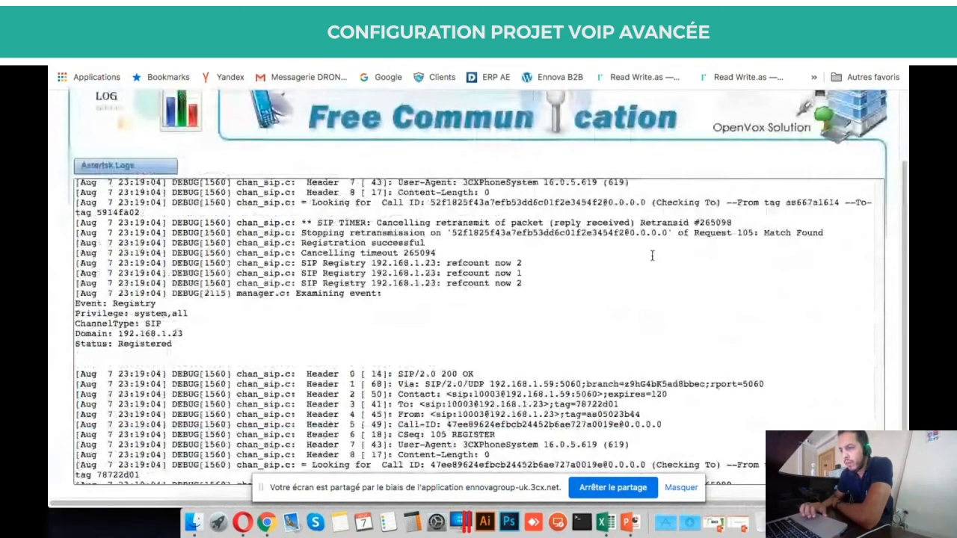
scroll(652, 255, up, 2)
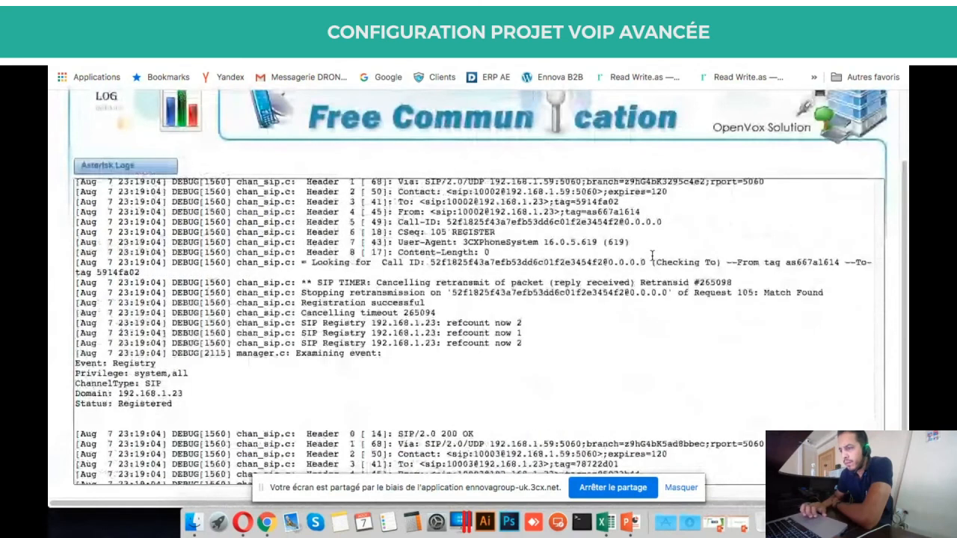
scroll(652, 255, up, 2)
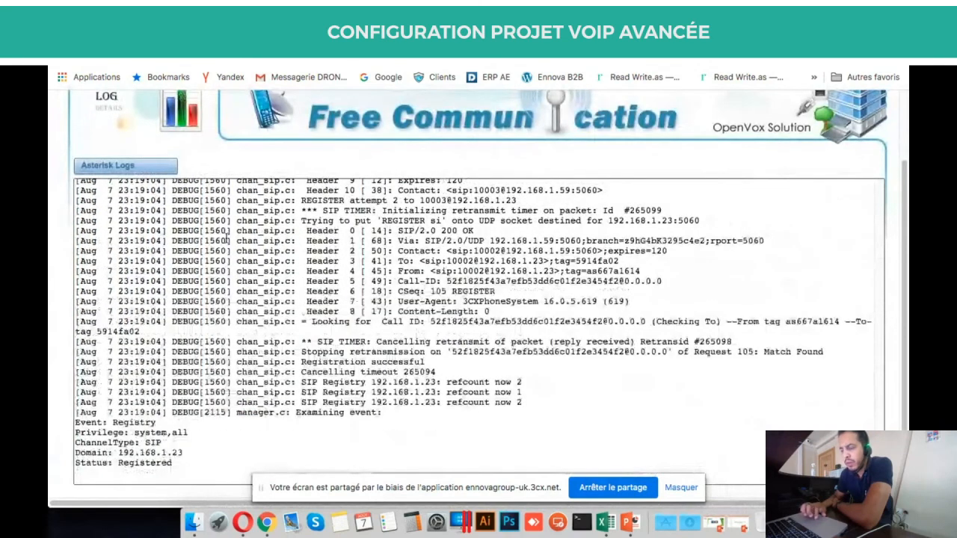
drag(118, 231, 159, 232)
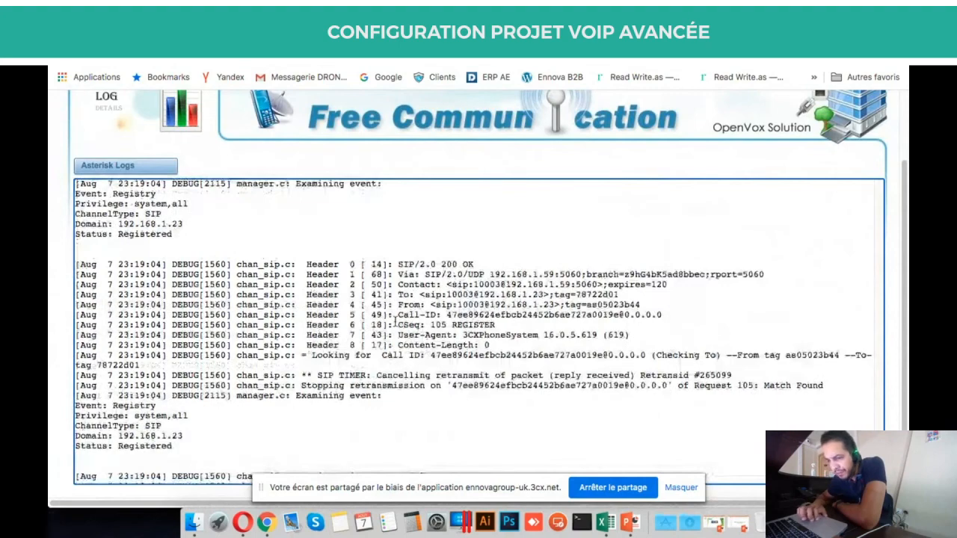
Confirm the 'Registration successful' and SIP/2.0 200 OK lines, then open the Asterisk API settings.
scroll(395, 322, down, 3)
scroll(395, 321, down, 3)
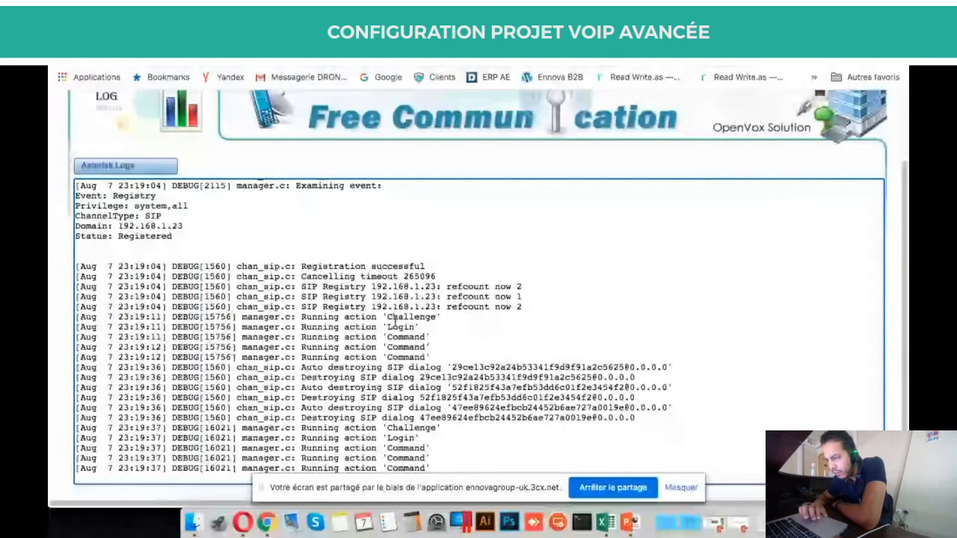
scroll(394, 322, up, 5)
scroll(488, 316, up, 1)
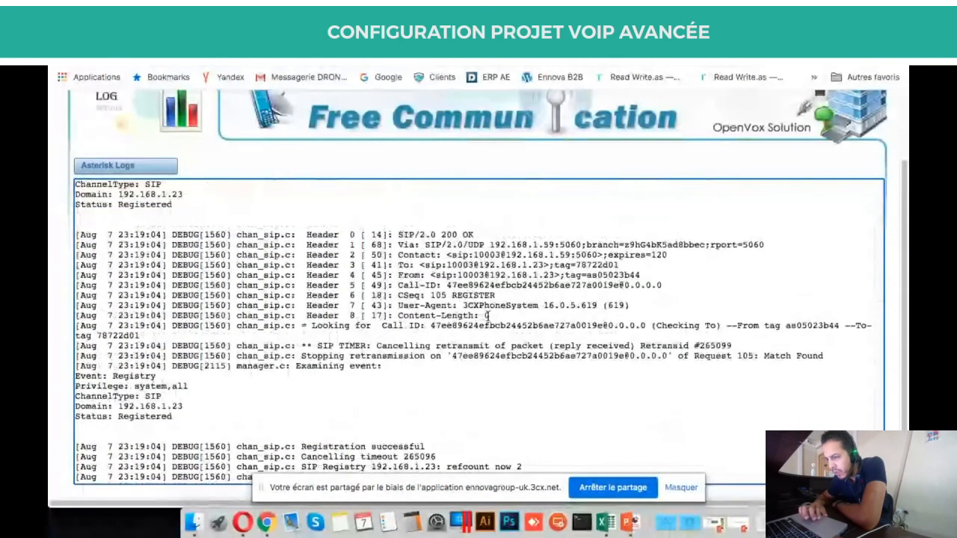
scroll(487, 315, down, 8)
scroll(487, 316, up, 5)
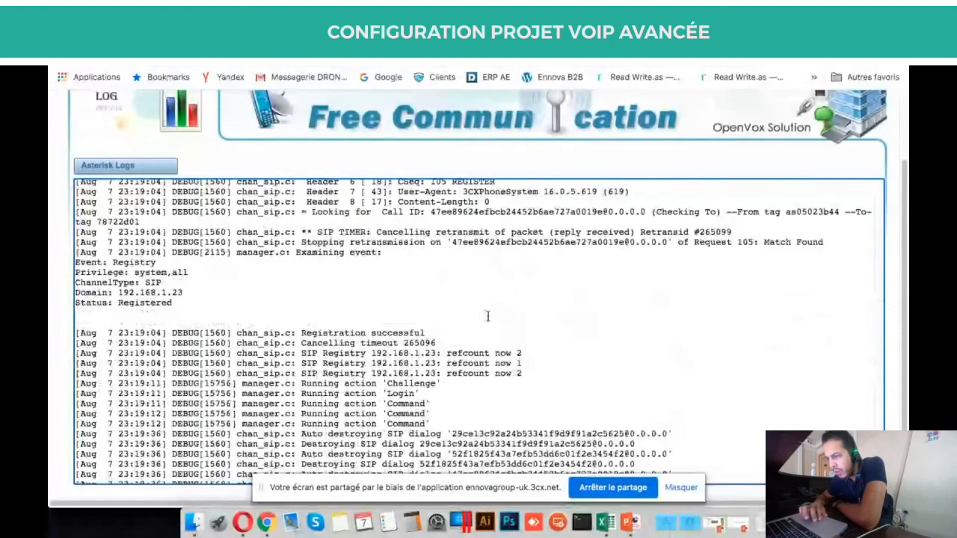
scroll(487, 316, down, 7)
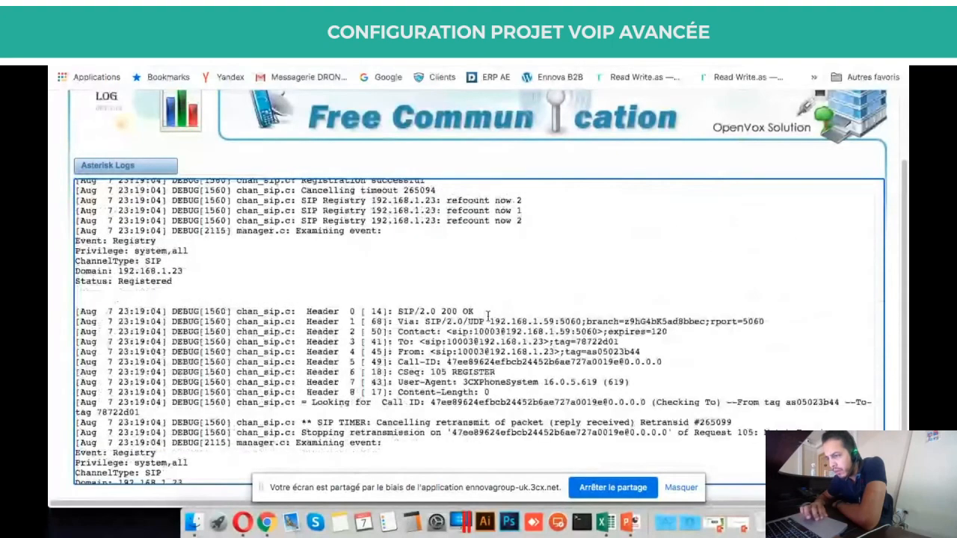
scroll(488, 316, up, 3)
scroll(488, 317, up, 2)
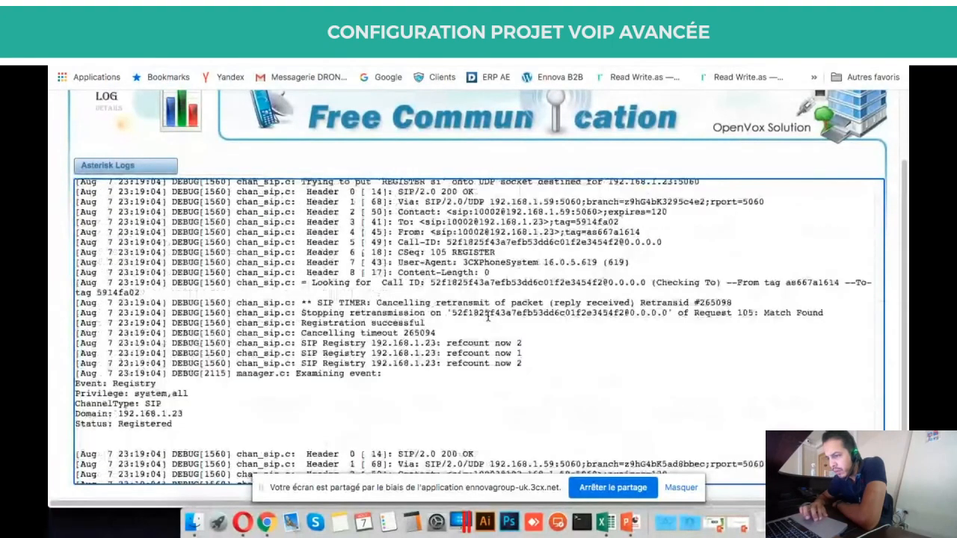
scroll(488, 316, up, 3)
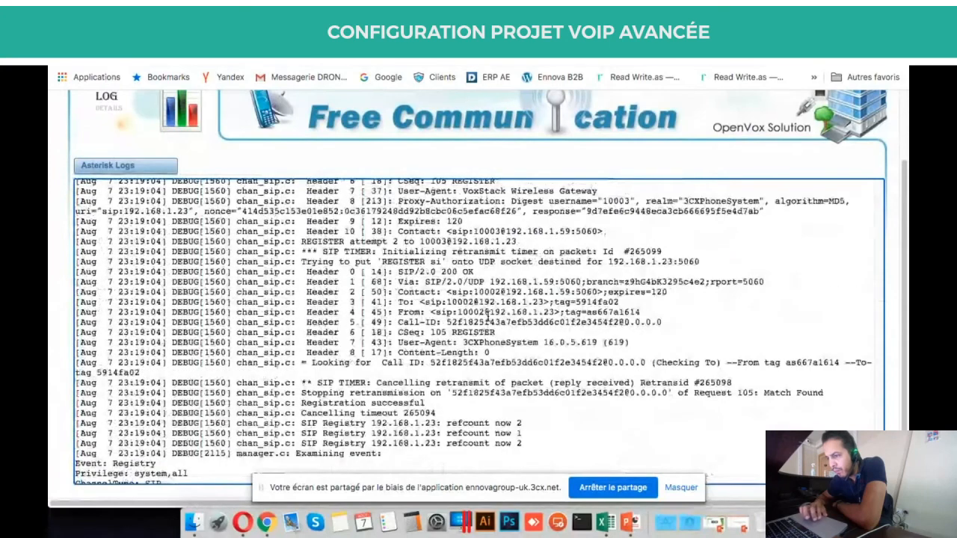
scroll(488, 316, down, 1)
scroll(487, 316, up, 1)
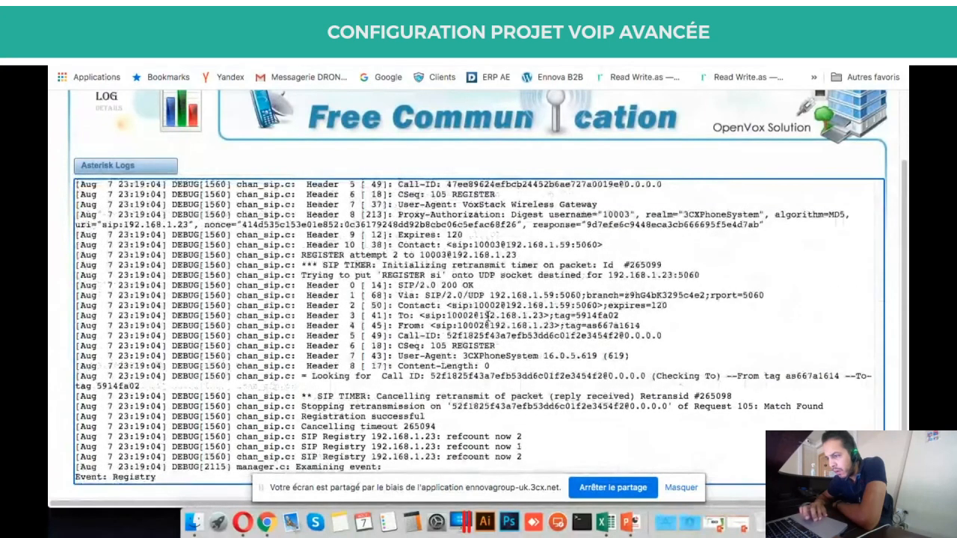
scroll(487, 319, up, 2)
scroll(487, 319, up, 1)
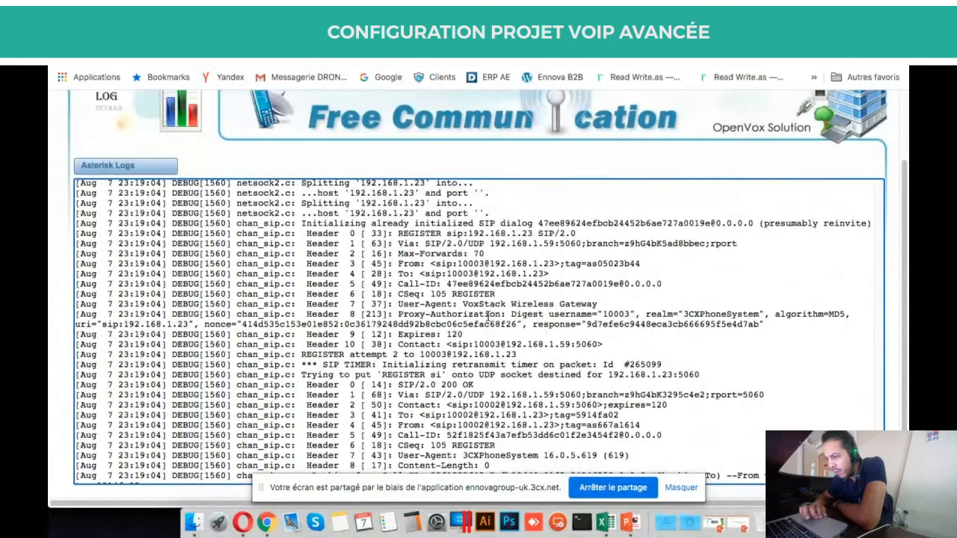
scroll(488, 318, down, 2)
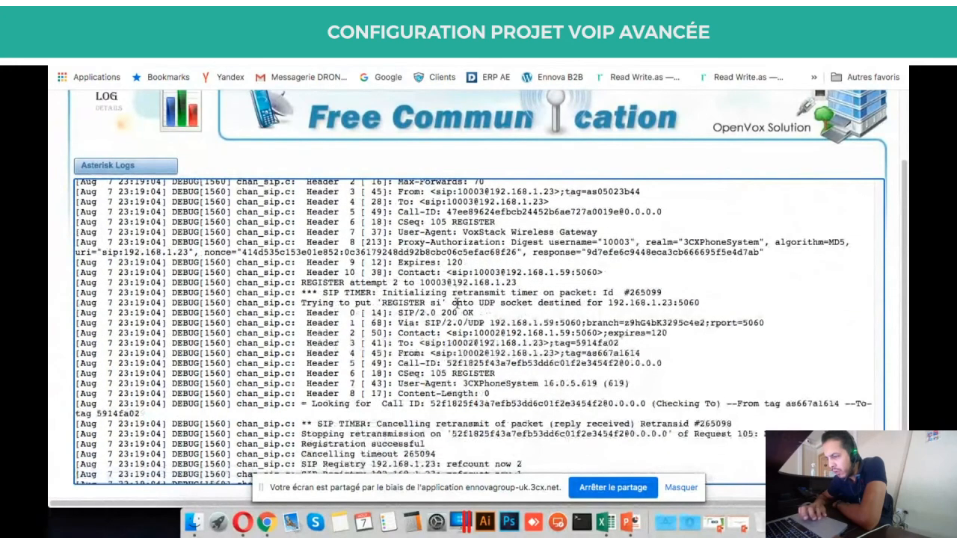
triple_click(467, 313)
scroll(523, 333, down, 1)
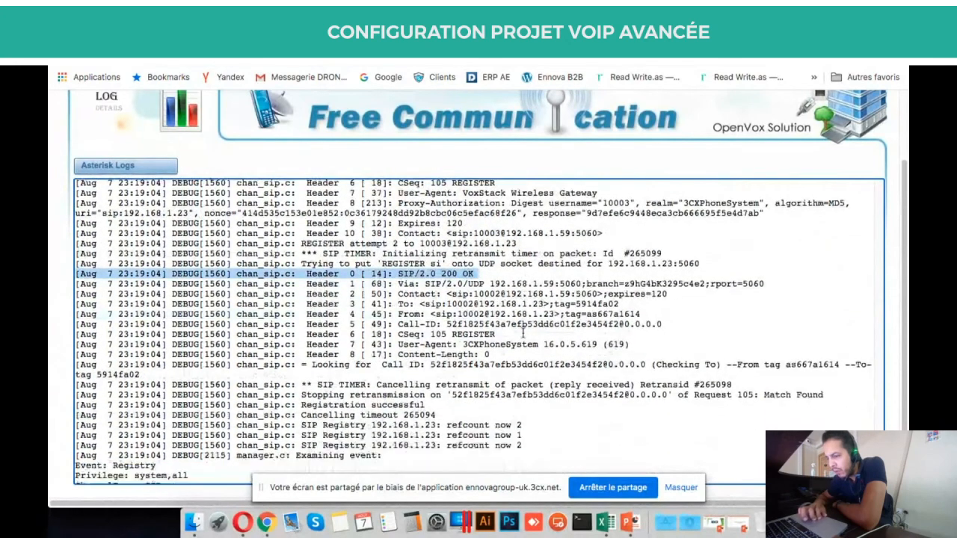
scroll(523, 333, down, 1)
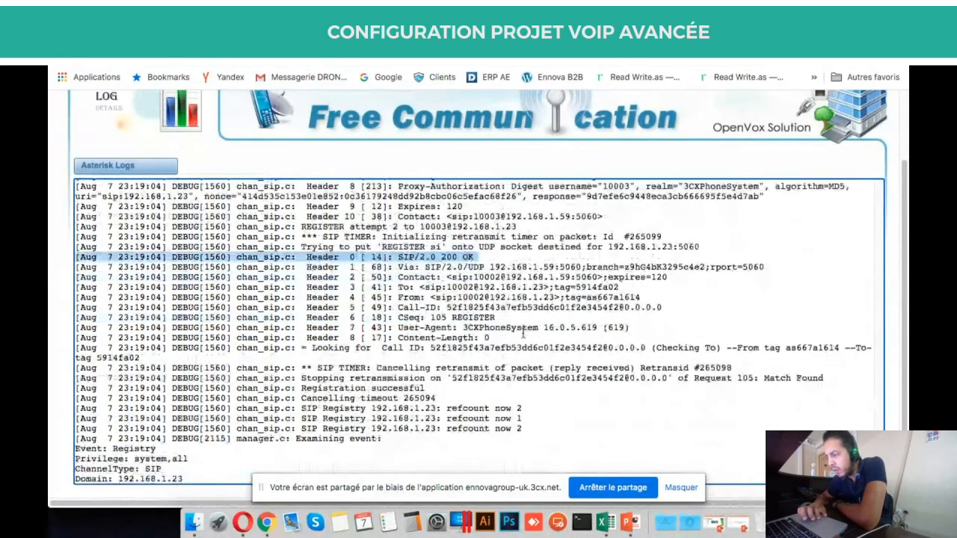
scroll(523, 332, down, 10)
scroll(695, 275, up, 5)
scroll(817, 160, up, 3)
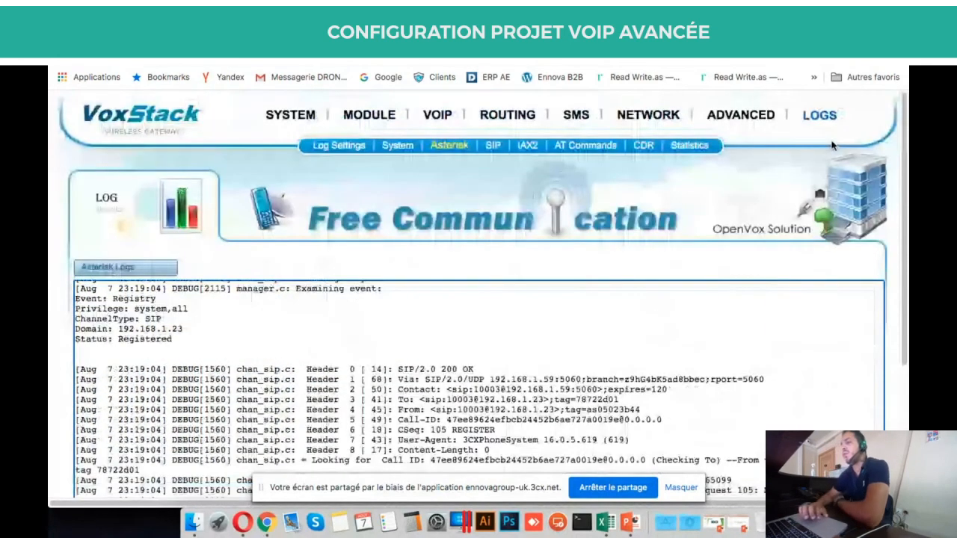
mouse_move(648, 113)
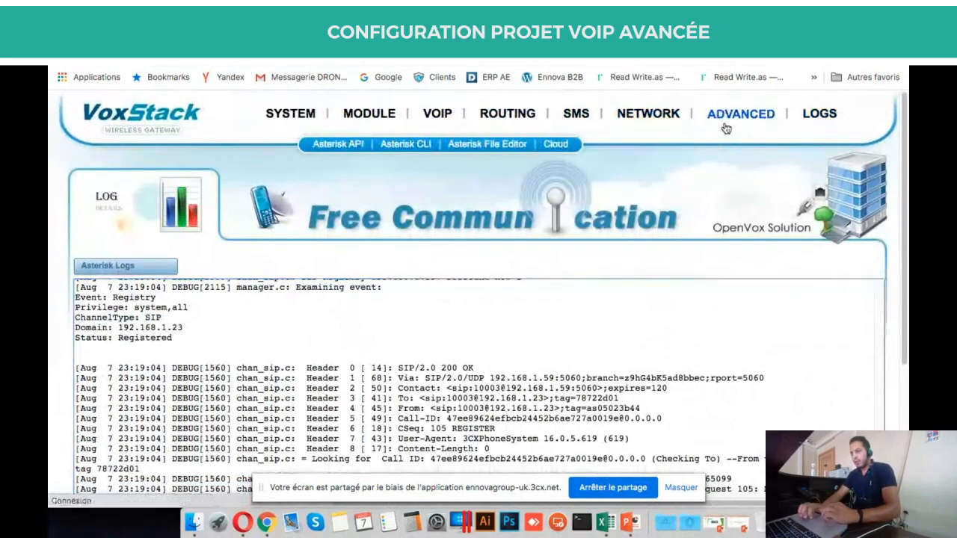
click(721, 133)
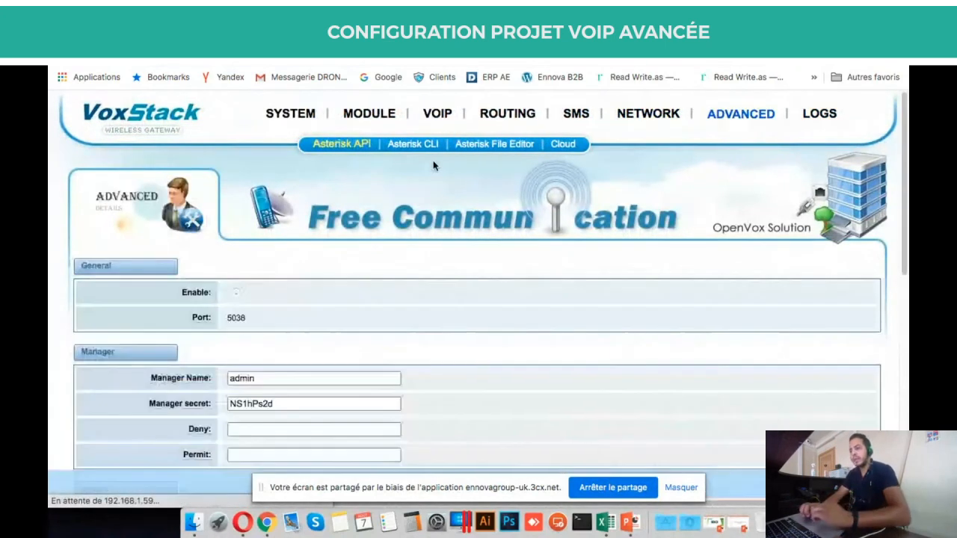
Run 'sip show peers' to list 10002, 10003, 10006 and 10009 on 192.168.1.23:5060.
click(415, 146)
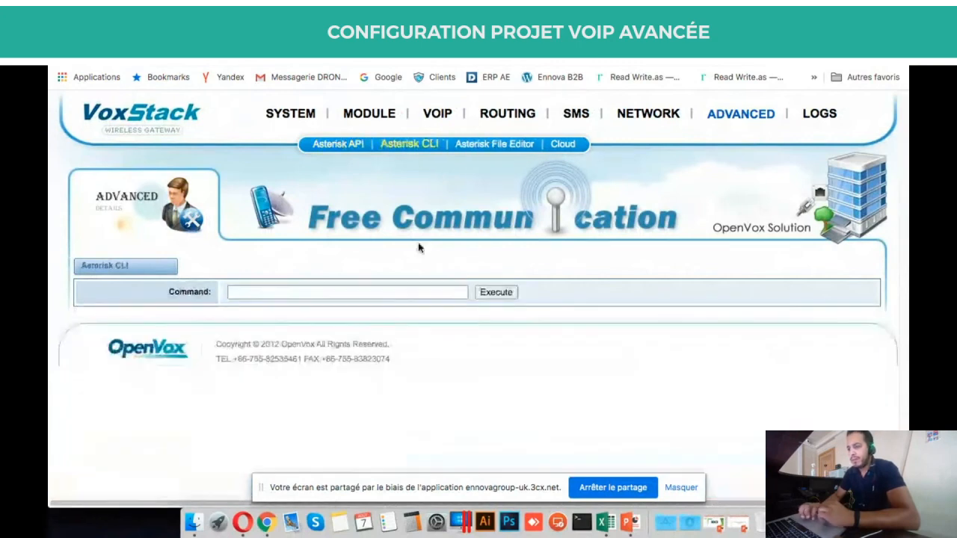
click(382, 293)
key(Down)
key(Return)
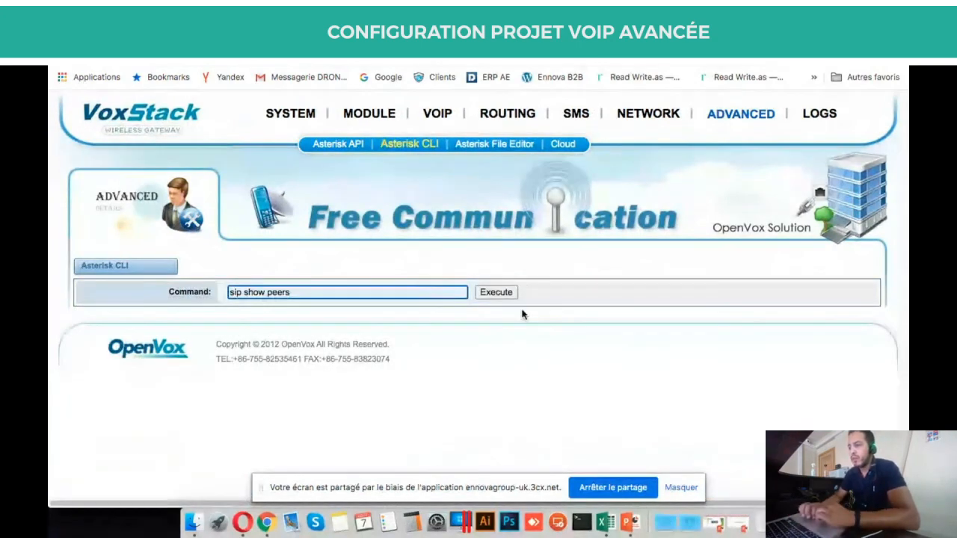
click(499, 293)
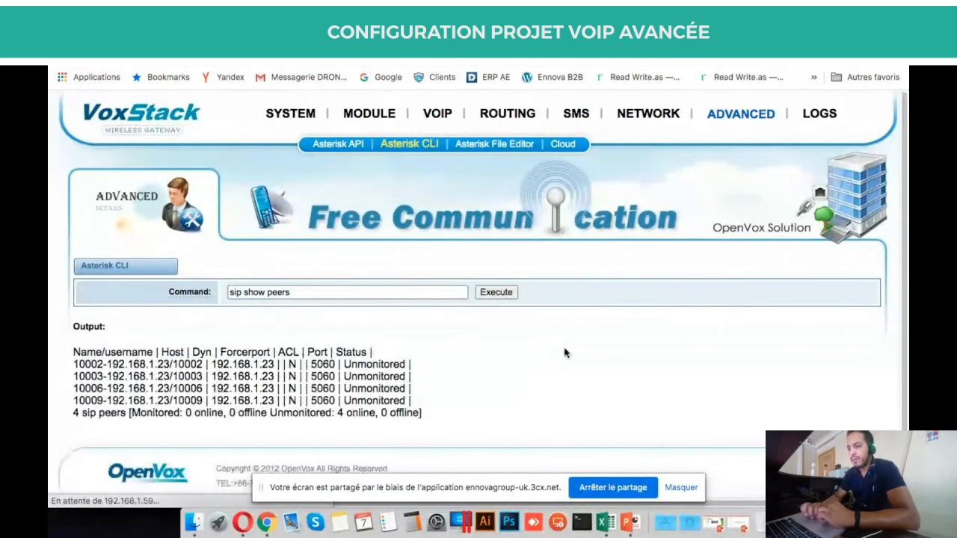
scroll(566, 353, down, 1)
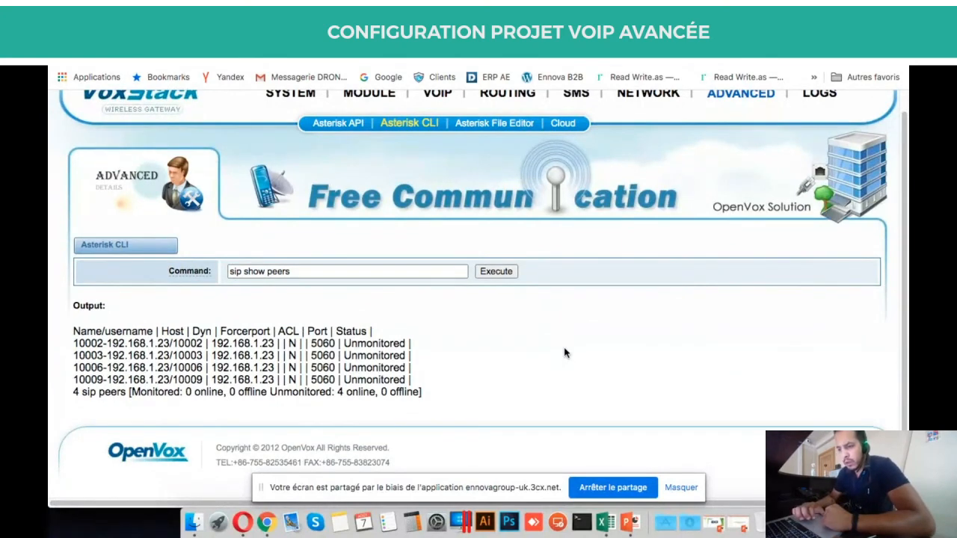
triple_click(356, 367)
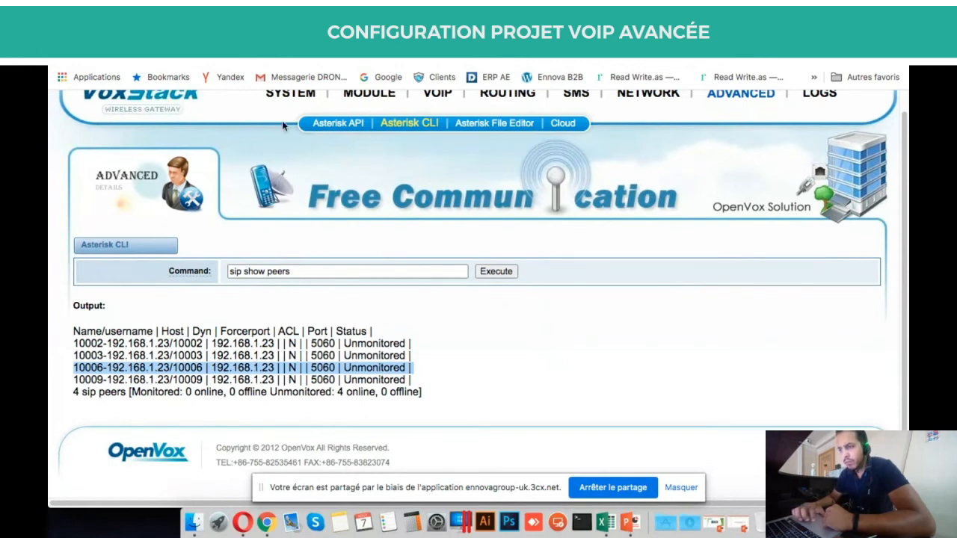
click(326, 124)
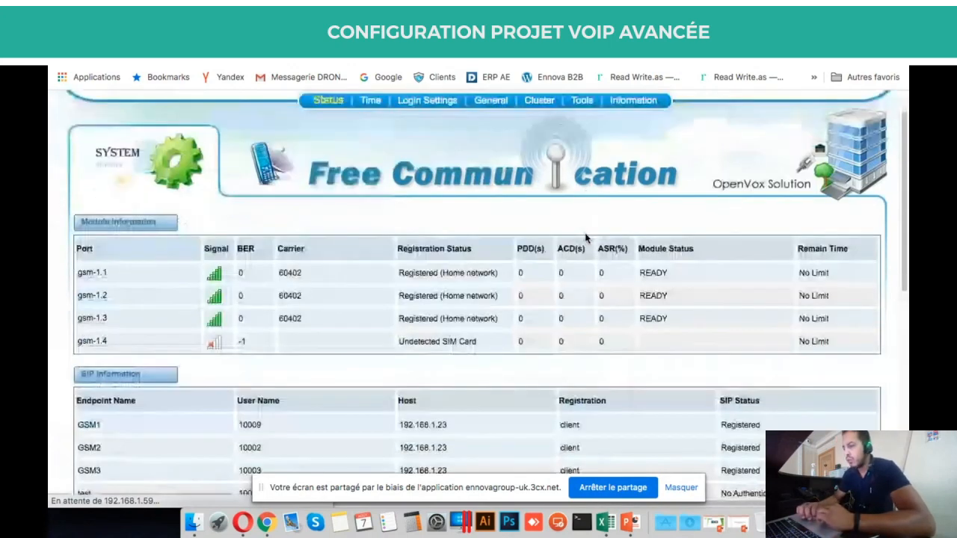
Change the 'test' VoIP endpoint's Registration from Client to None and apply it.
scroll(587, 237, down, 3)
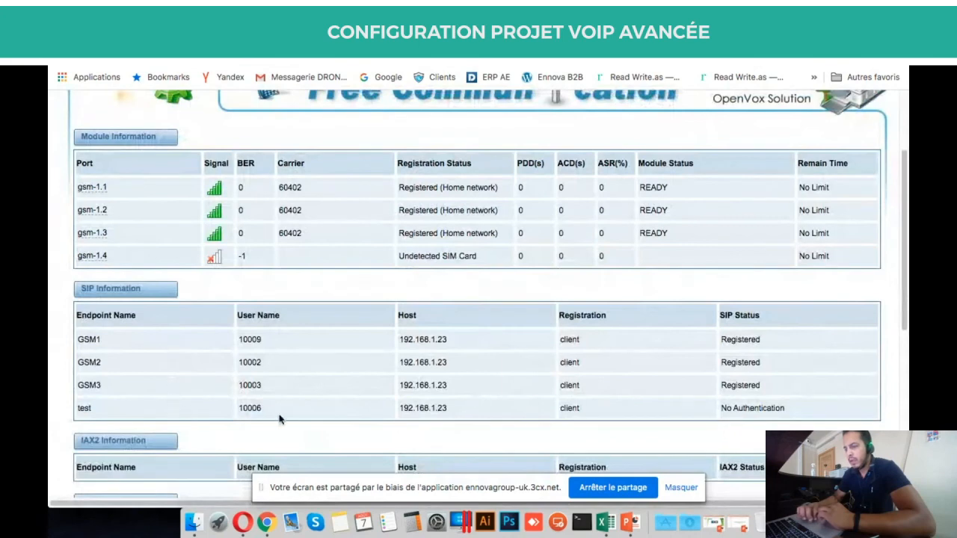
scroll(281, 416, up, 4)
mouse_move(438, 120)
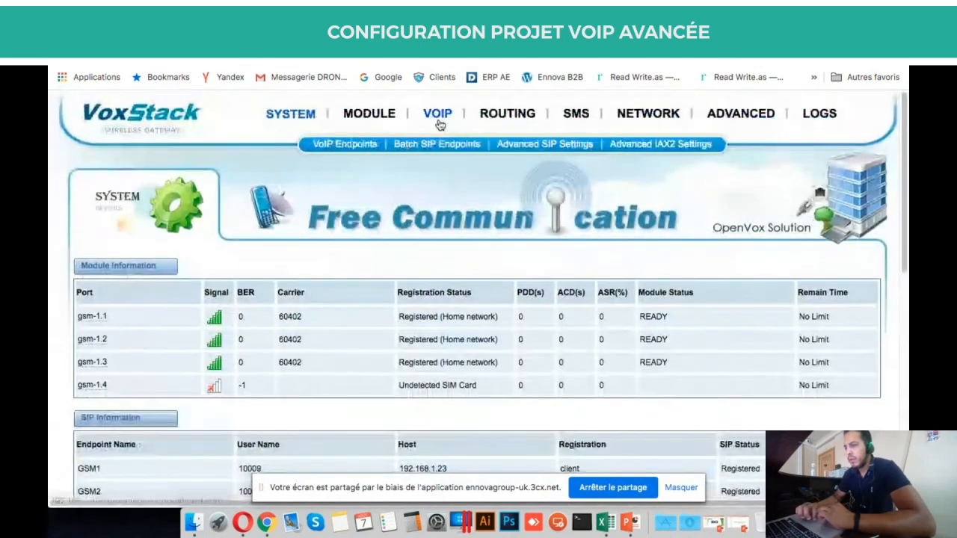
click(362, 149)
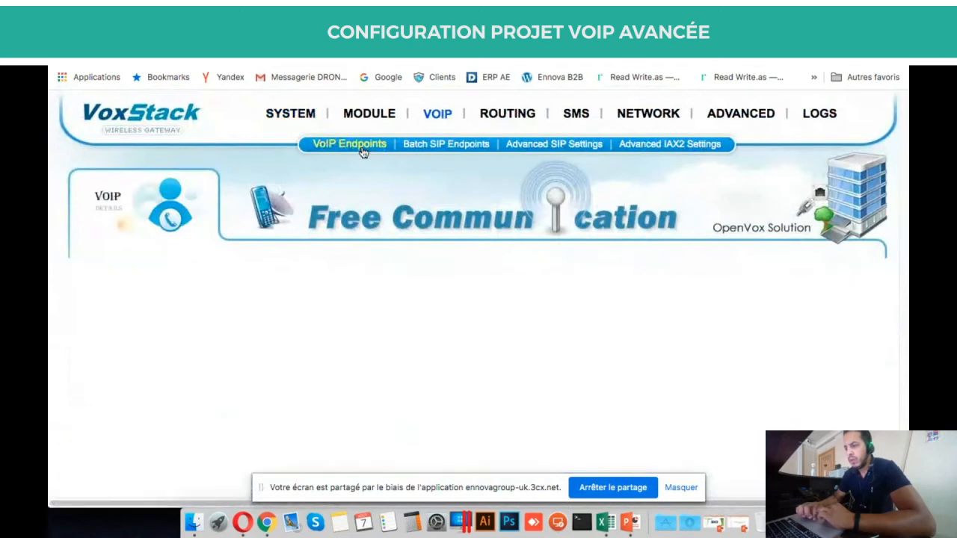
scroll(367, 202, down, 3)
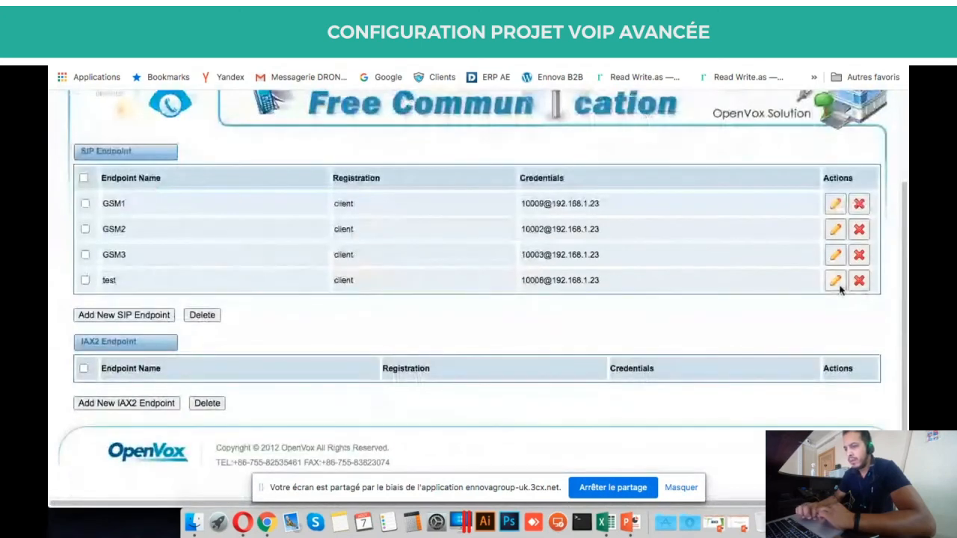
click(836, 283)
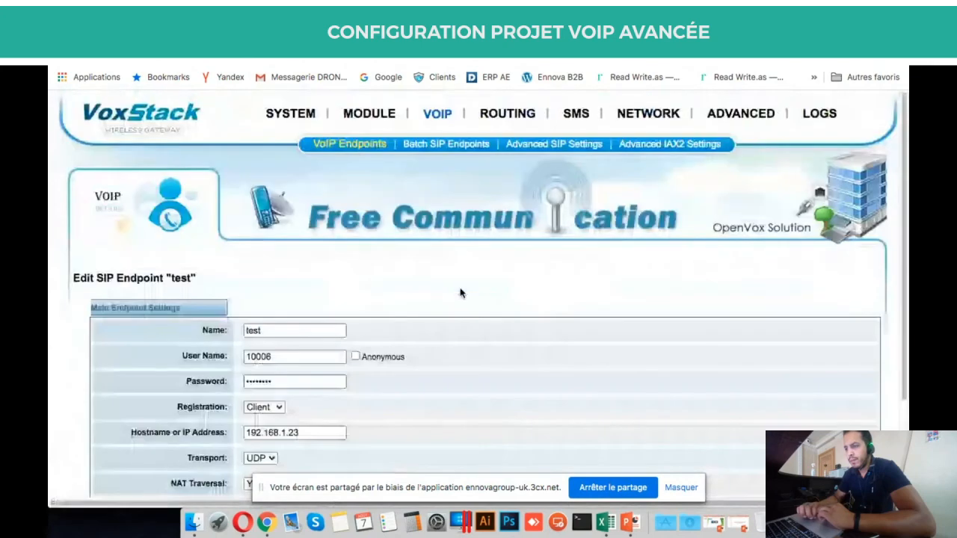
scroll(459, 293, down, 2)
click(278, 321)
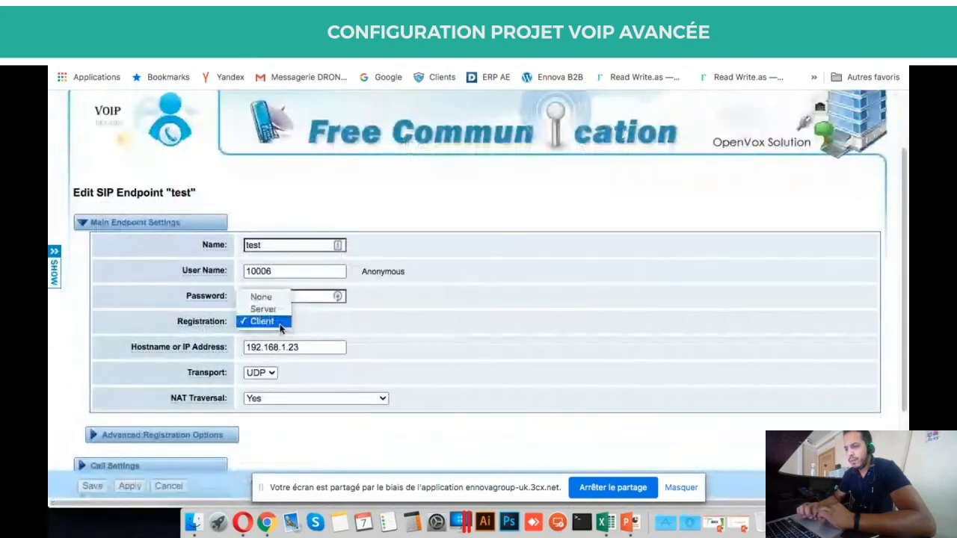
click(345, 338)
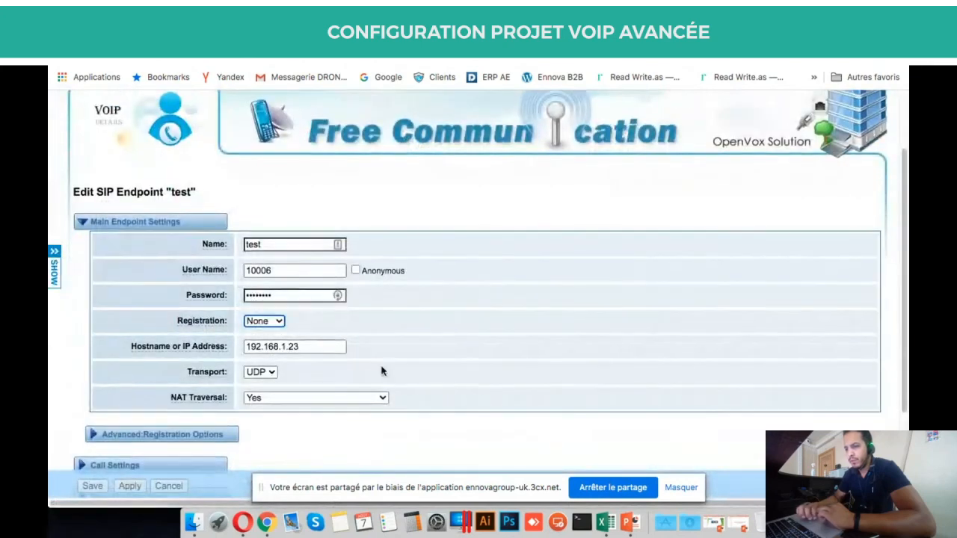
scroll(345, 338, down, 3)
click(129, 403)
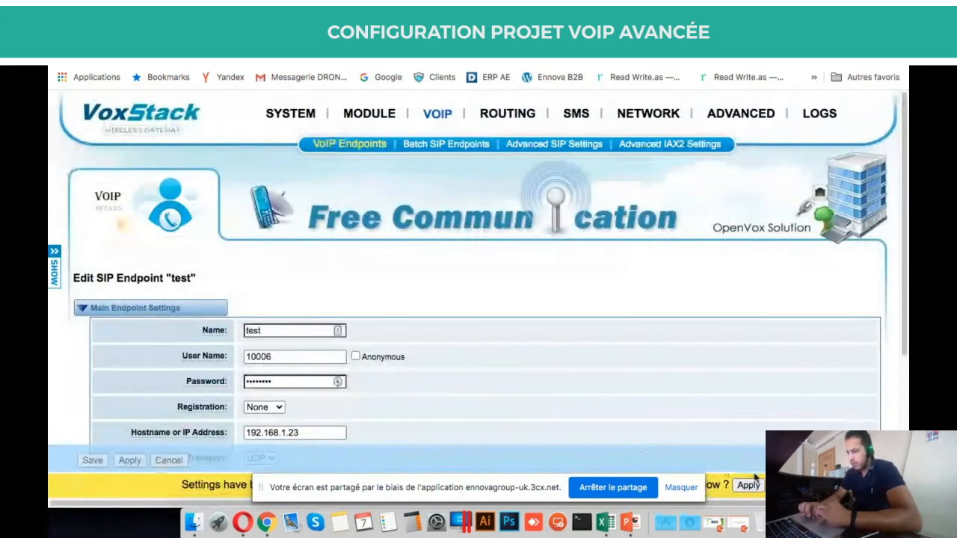
Commit the pending settings and confirm the test endpoint shows Unmonitored in System Status.
click(747, 485)
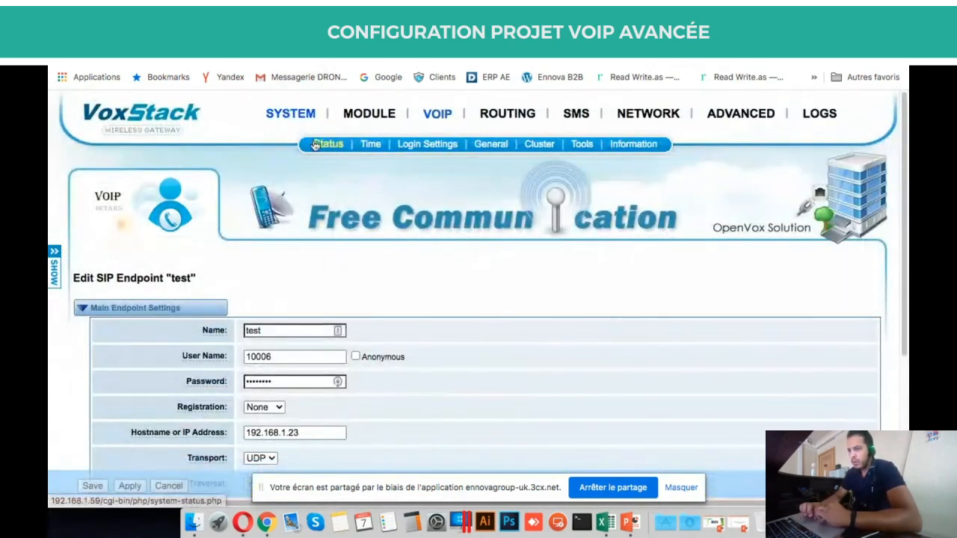
click(314, 144)
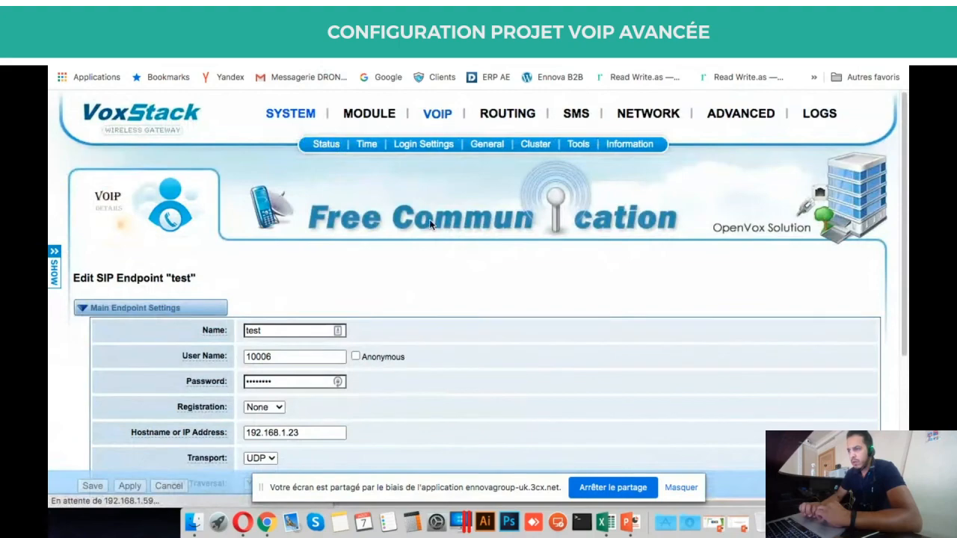
scroll(586, 335, down, 5)
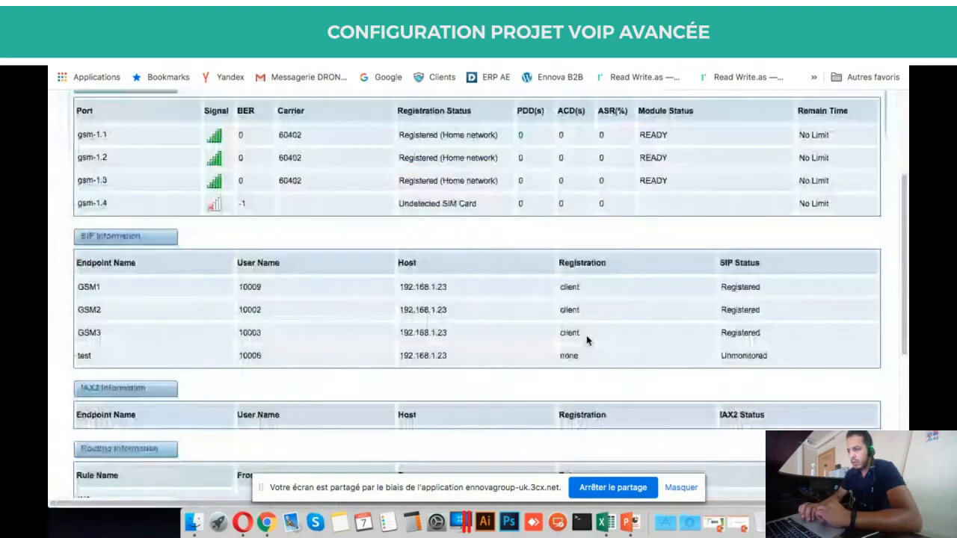
double_click(736, 355)
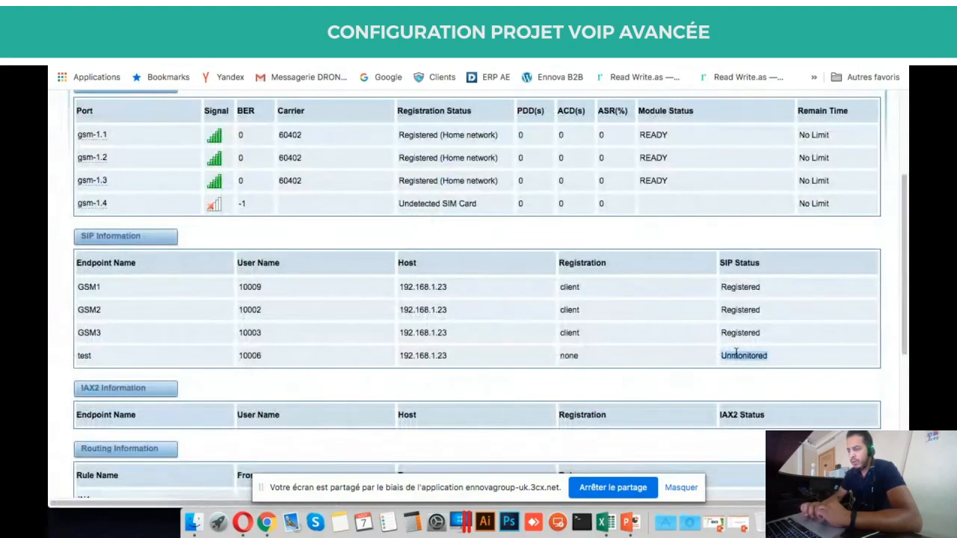
scroll(736, 355, up, 5)
scroll(736, 299, down, 10)
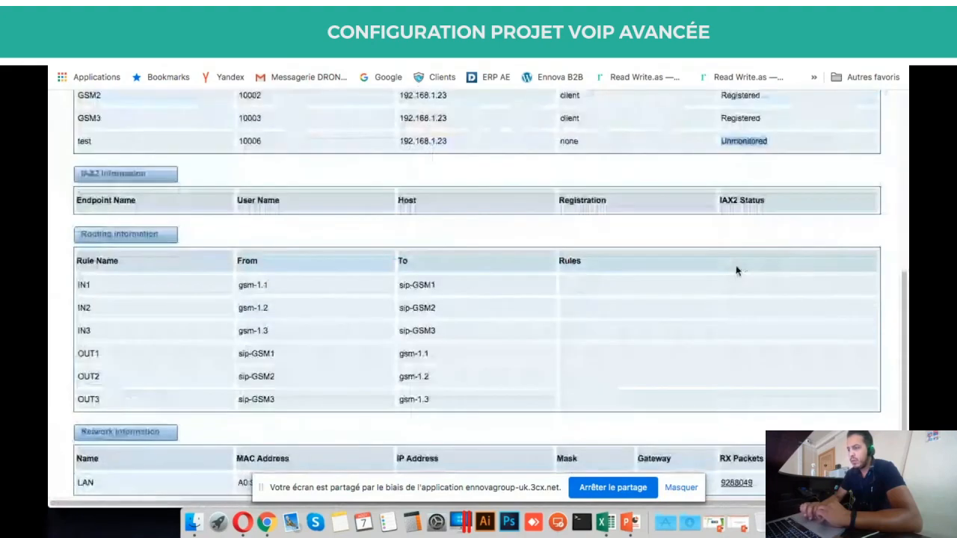
scroll(736, 271, up, 3)
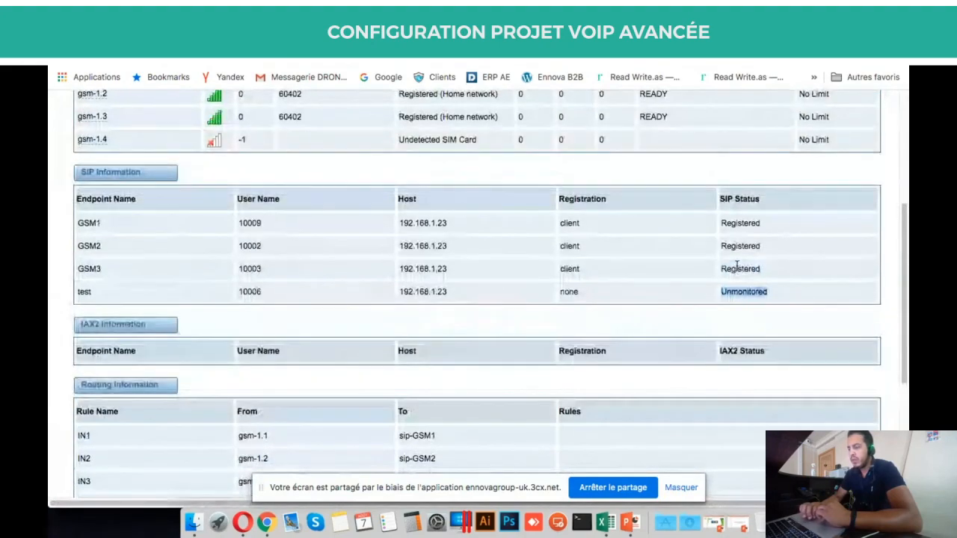
scroll(737, 268, up, 5)
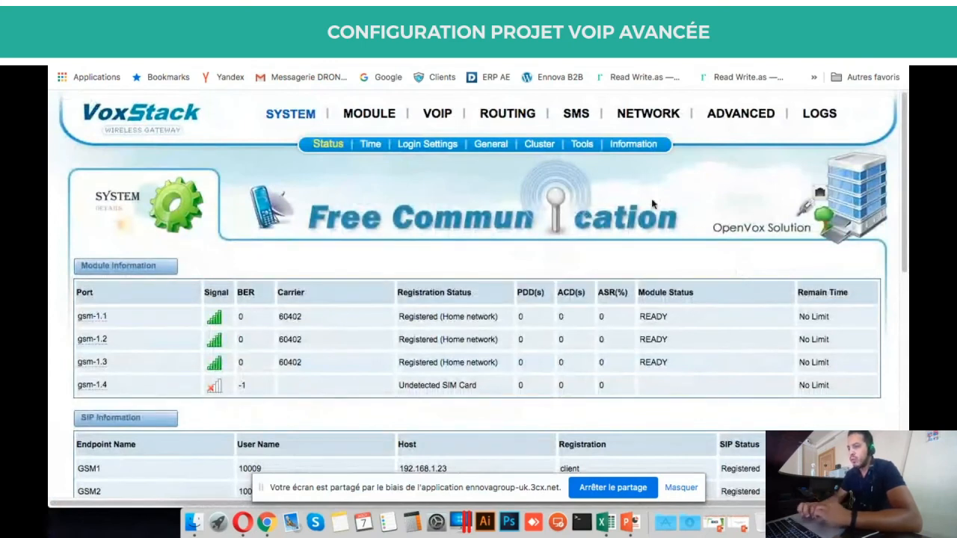
mouse_move(490, 106)
click(299, 31)
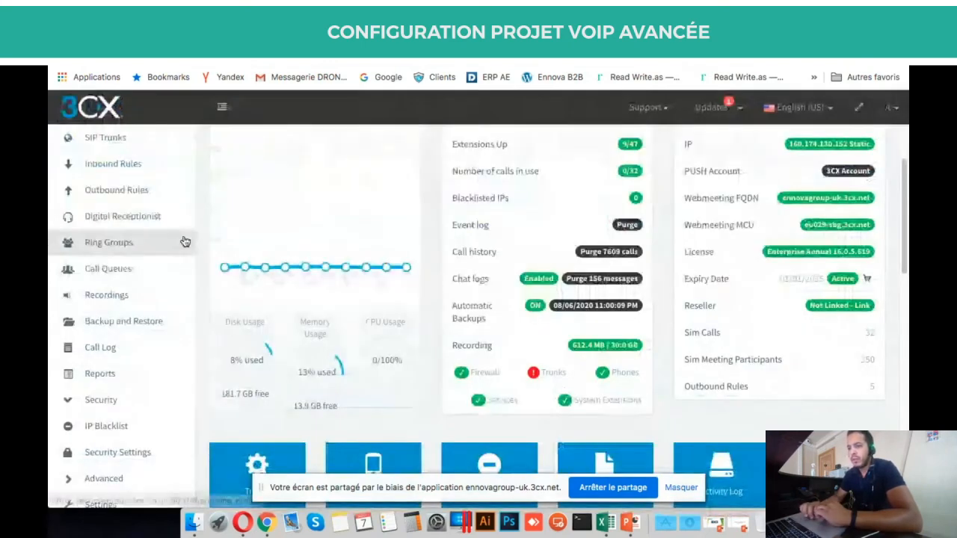
scroll(185, 241, up, 2)
scroll(246, 256, down, 5)
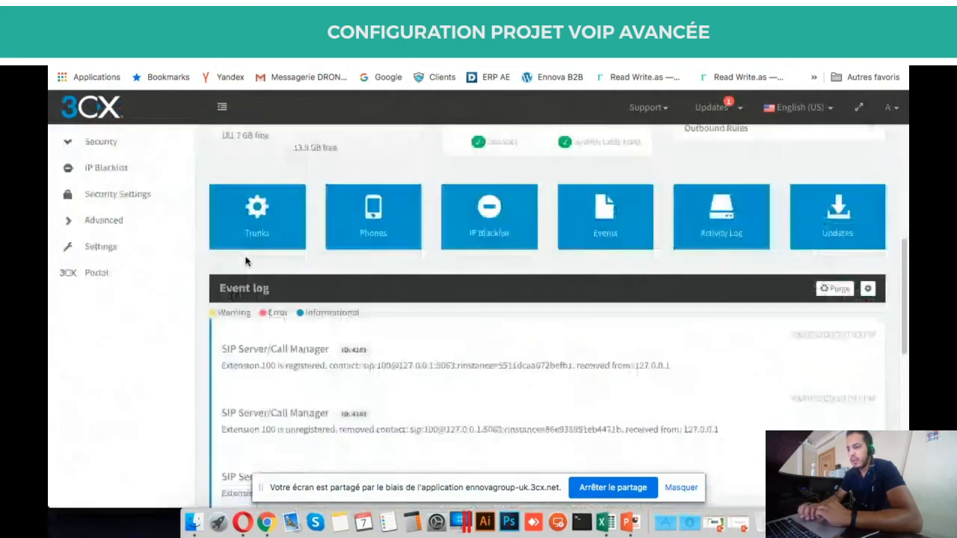
scroll(246, 261, up, 5)
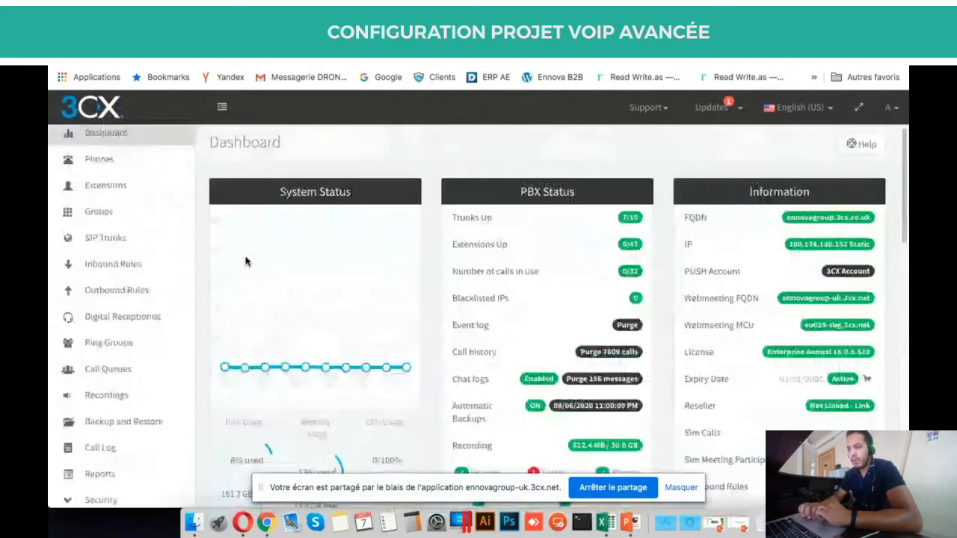
click(116, 244)
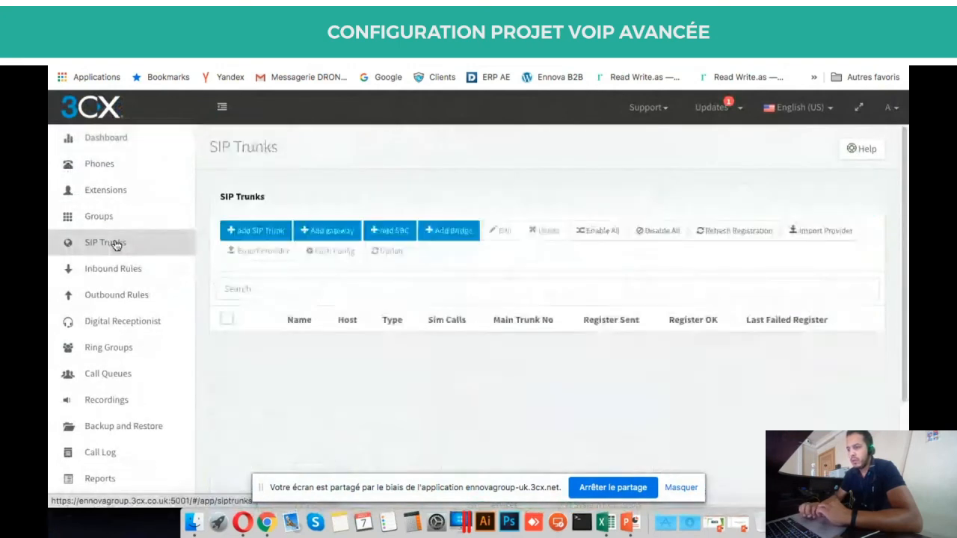
scroll(436, 386, down, 5)
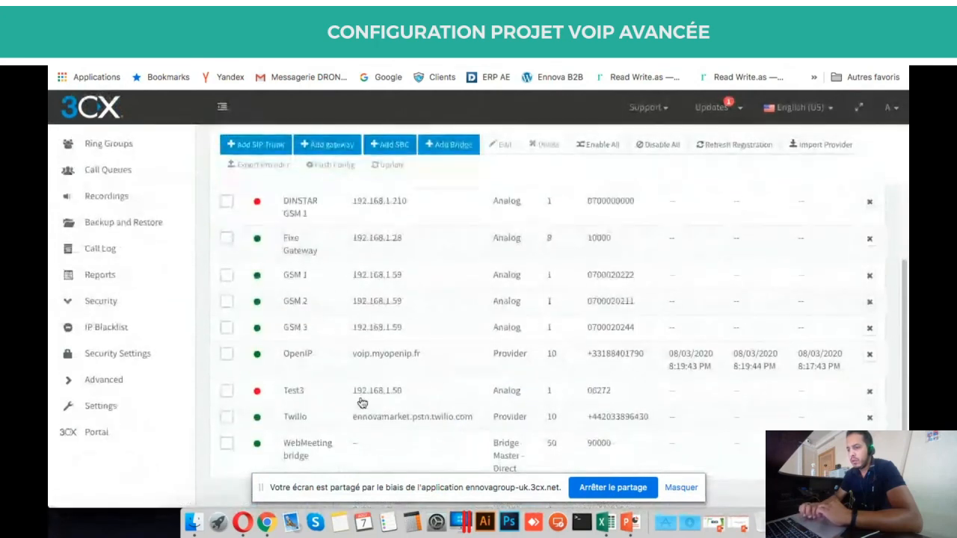
double_click(362, 403)
scroll(359, 394, up, 10)
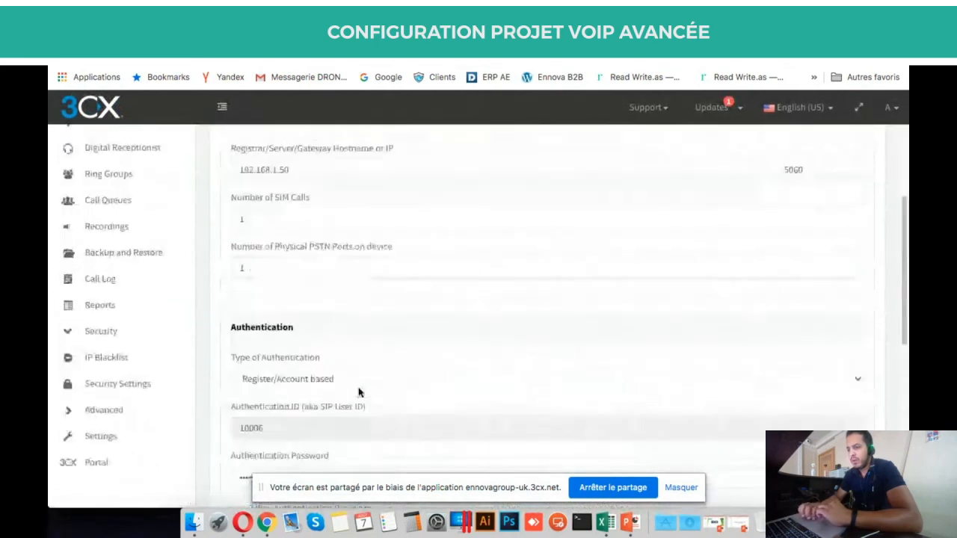
scroll(349, 284, down, 5)
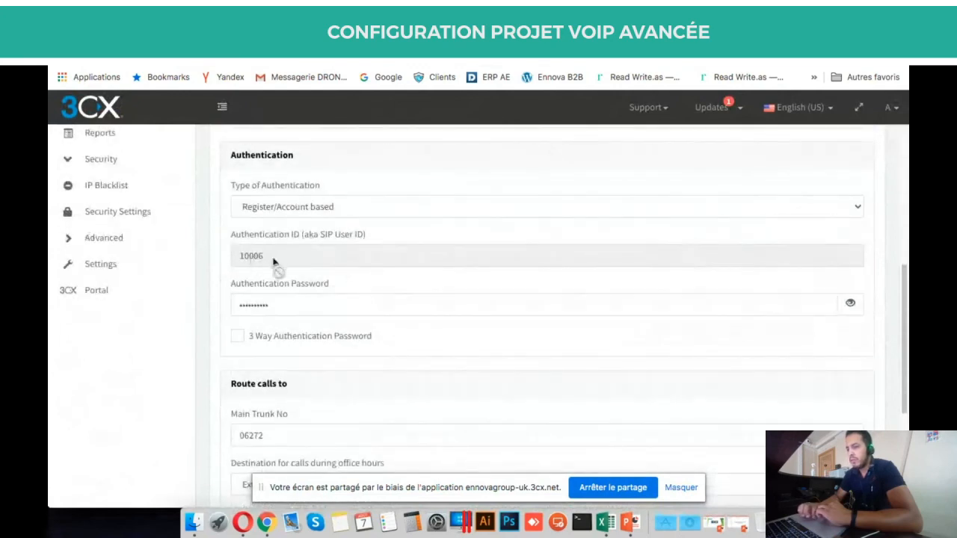
click(851, 305)
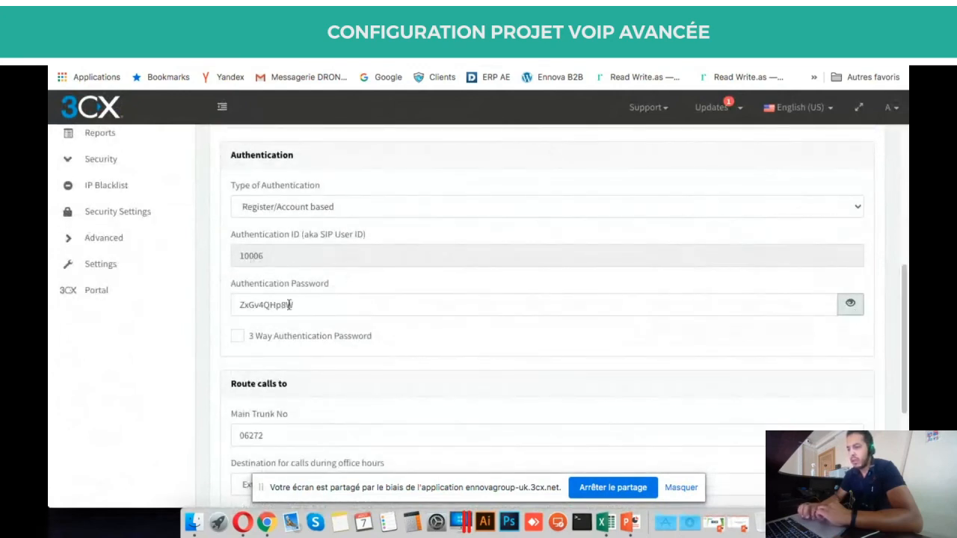
scroll(329, 321, up, 6)
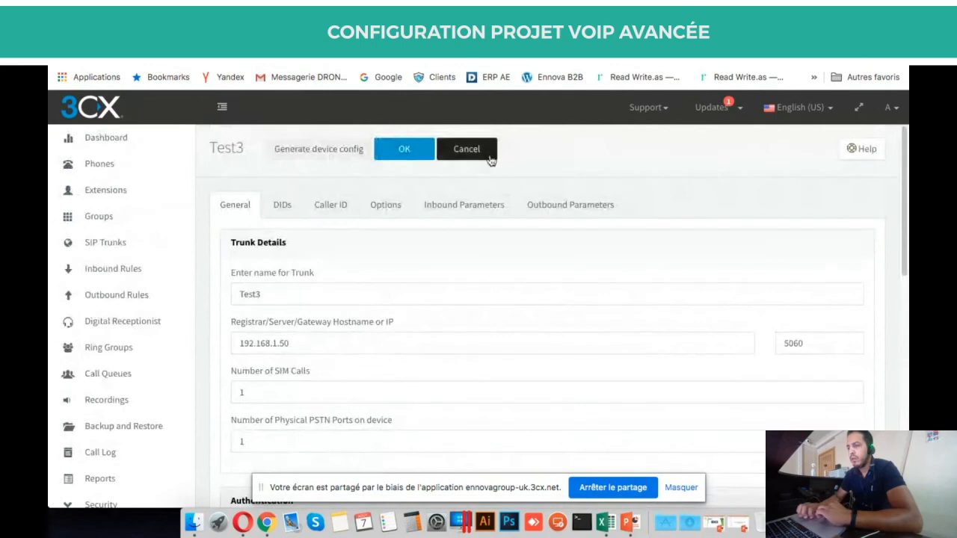
click(464, 149)
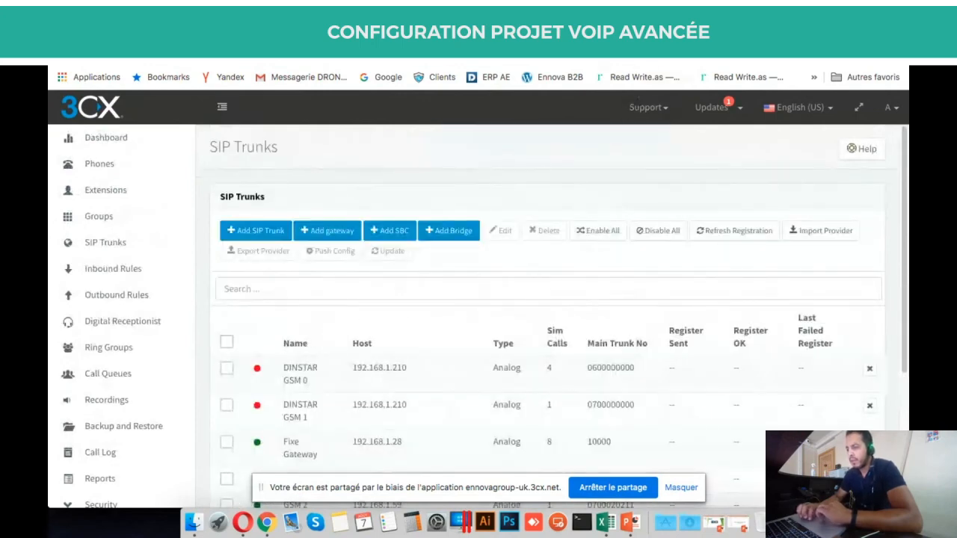
click(652, 30)
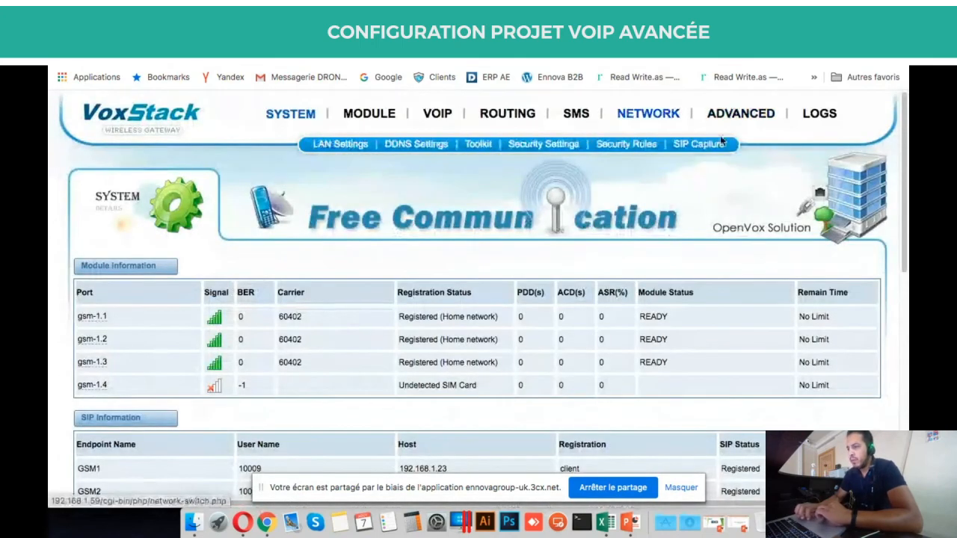
Re-run the recalled 'sip show peers' command in the Asterisk CLI.
mouse_move(740, 113)
click(406, 144)
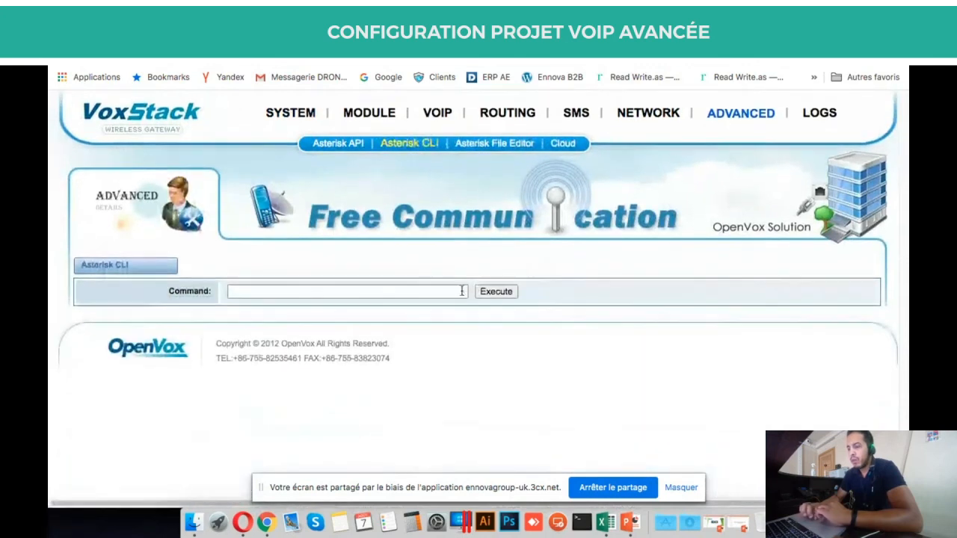
click(449, 293)
key(Down)
key(Return)
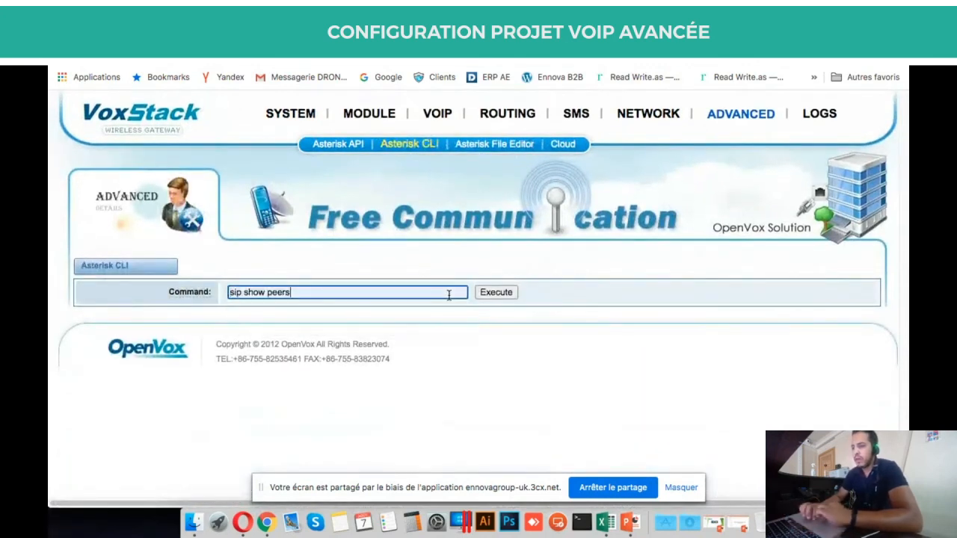
click(500, 292)
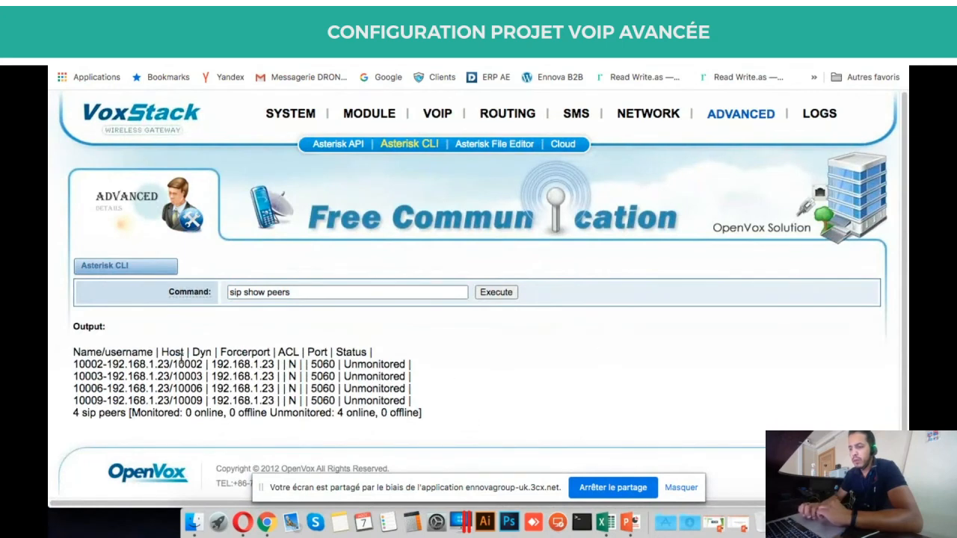
Highlight extension 10006 on the fourth line of the peer list.
drag(76, 359, 416, 397)
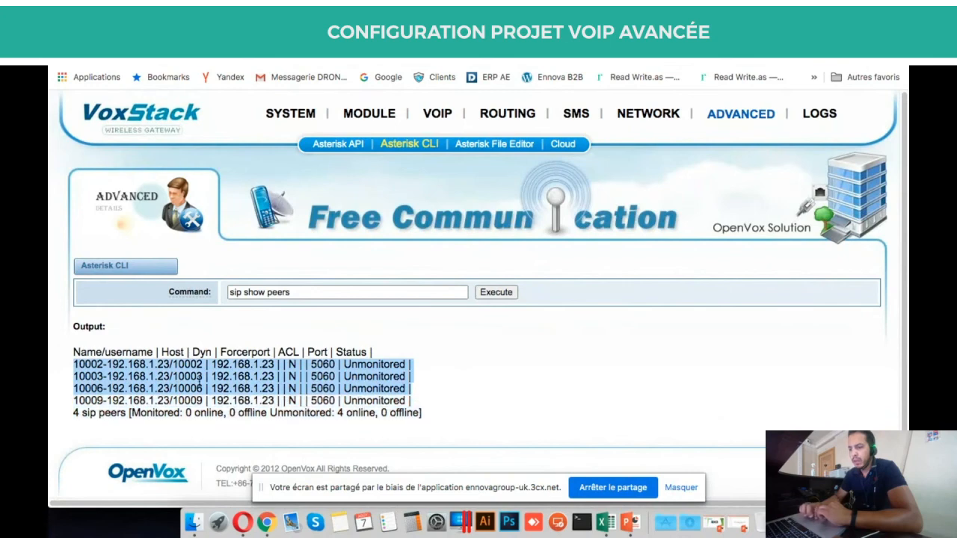
triple_click(165, 383)
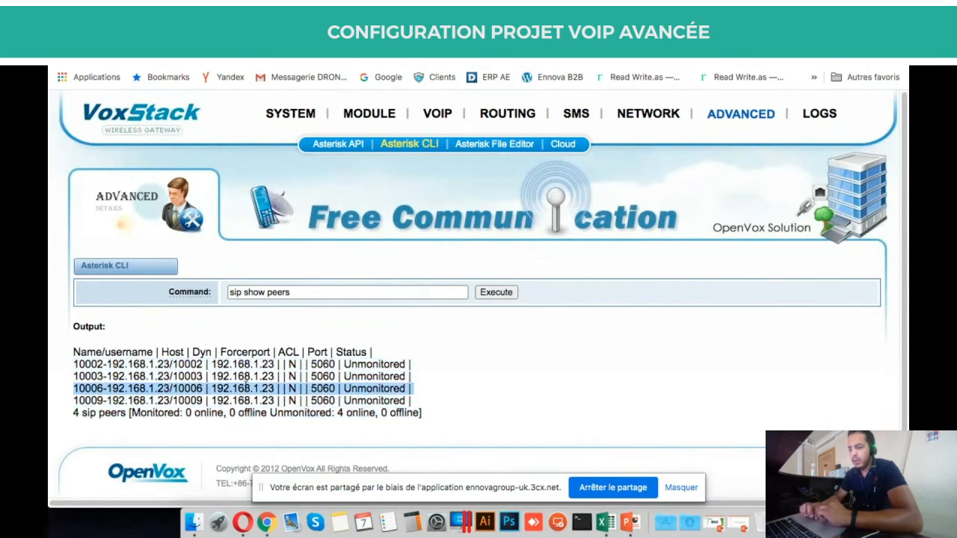
click(105, 387)
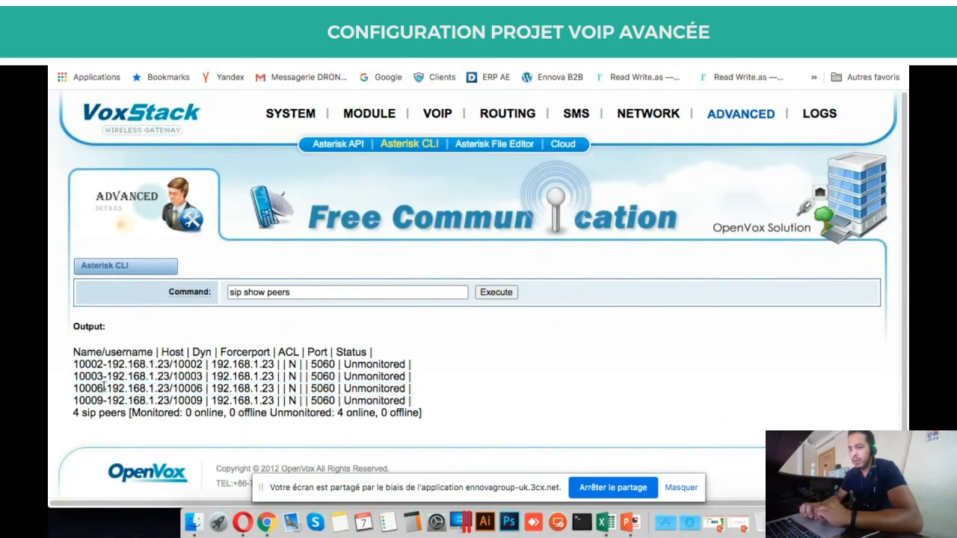
drag(103, 387, 51, 387)
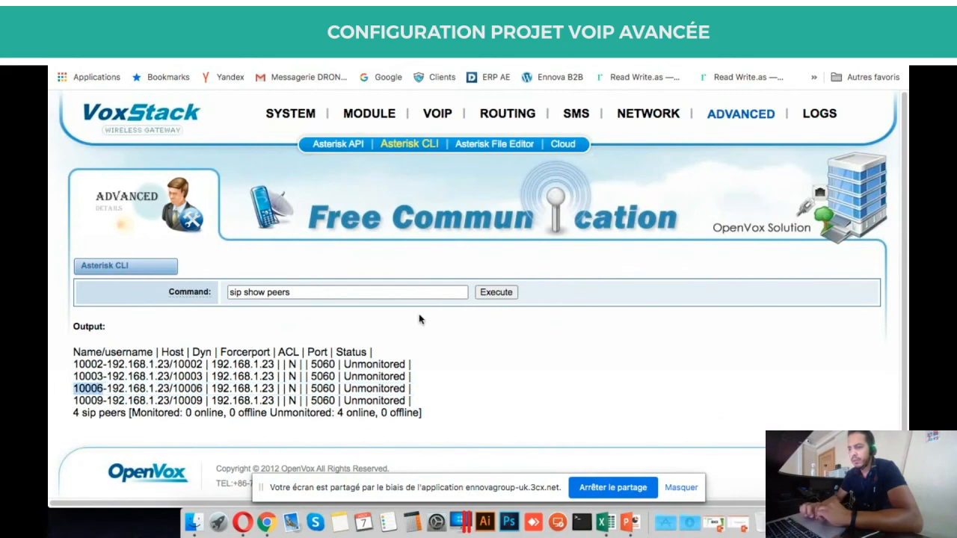
click(194, 36)
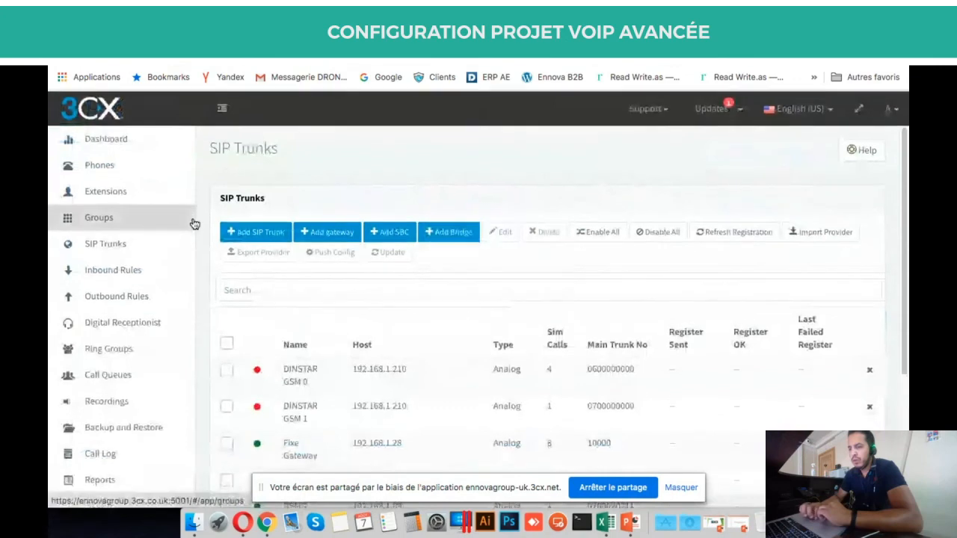
Open the 3CX Dashboard and scroll to its tiles.
click(139, 139)
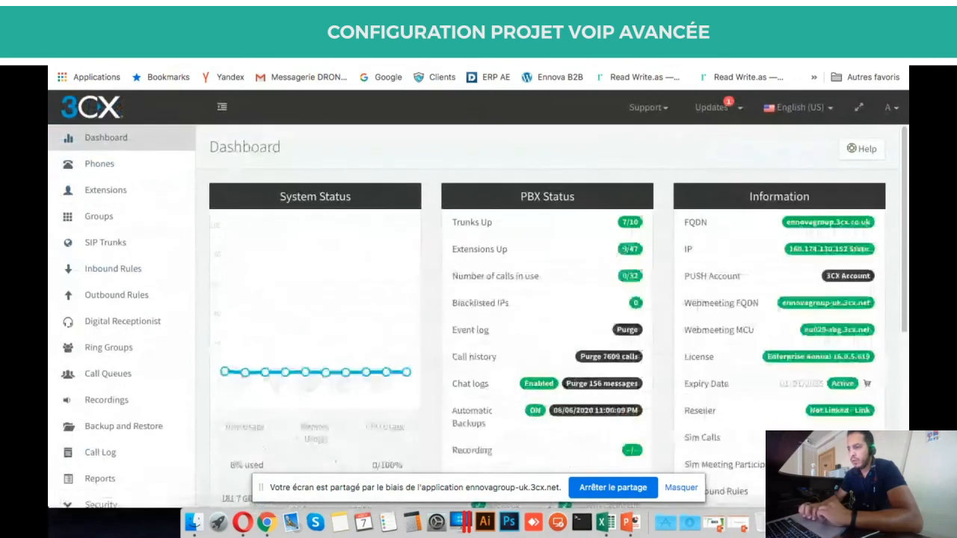
click(367, 36)
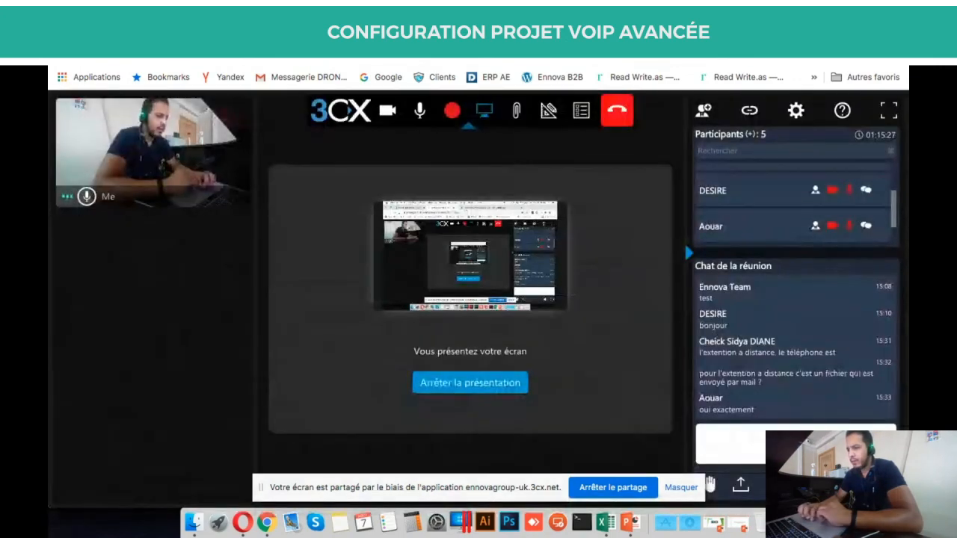
click(194, 35)
scroll(511, 273, down, 2)
scroll(511, 273, down, 5)
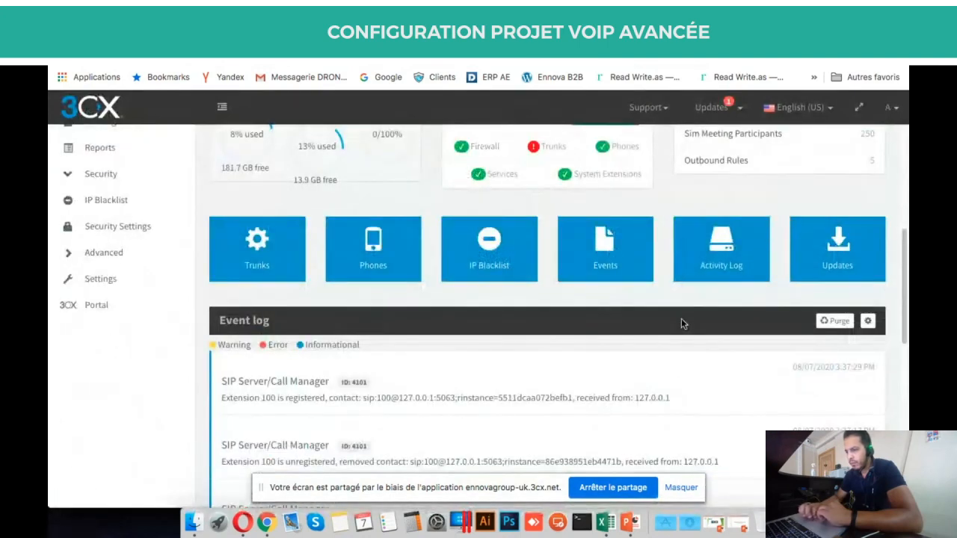
Open the full Events list and include Warnings in it.
click(571, 242)
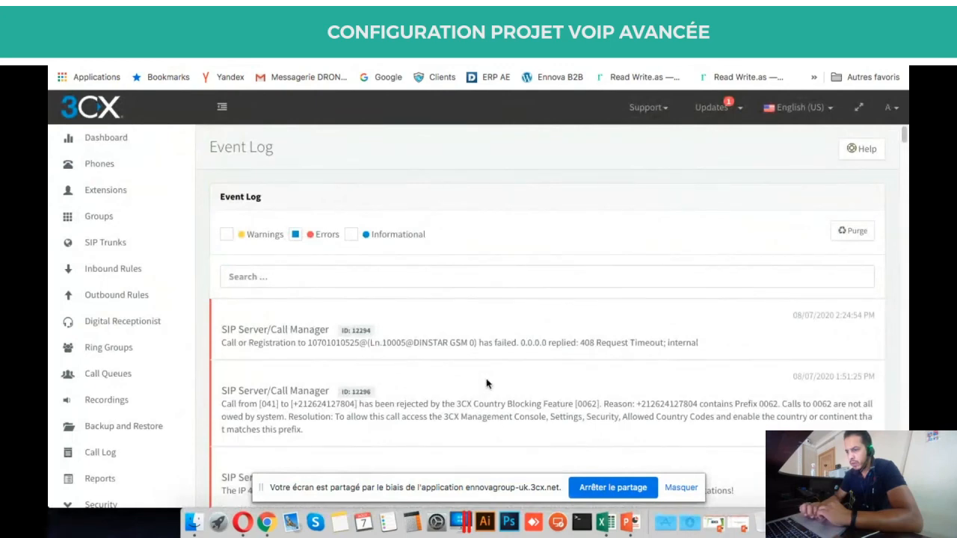
scroll(487, 384, down, 2)
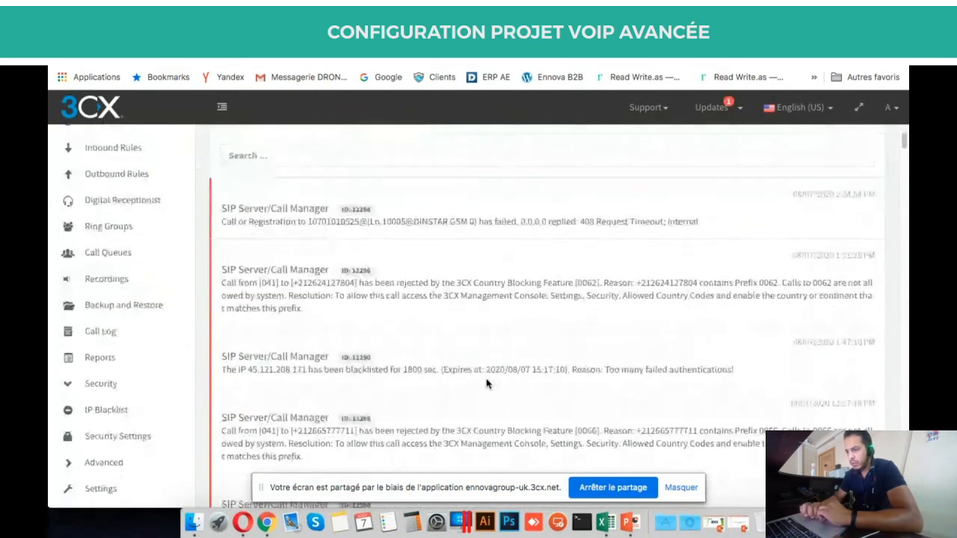
scroll(487, 384, up, 2)
click(225, 235)
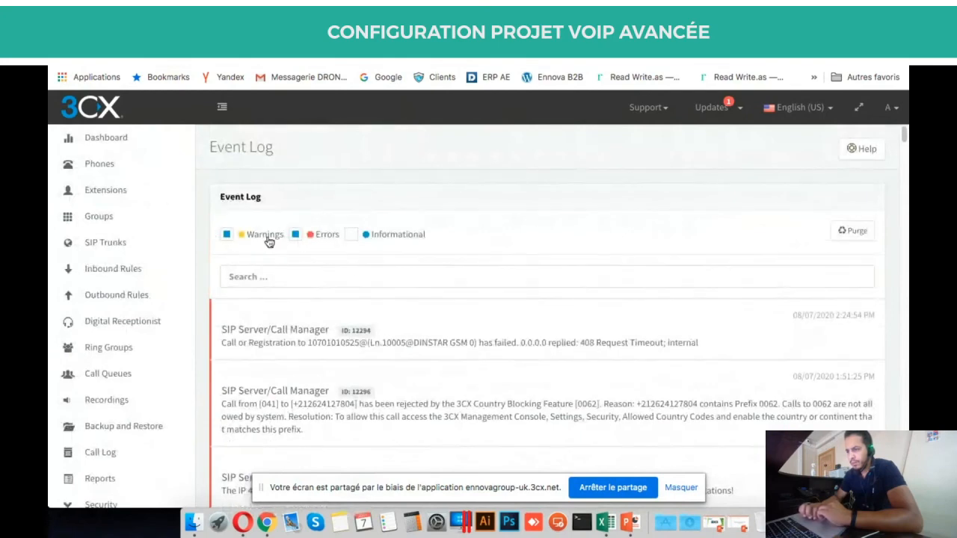
Return to the Dashboard and review PBX Status showing 7/10 trunks up.
click(126, 151)
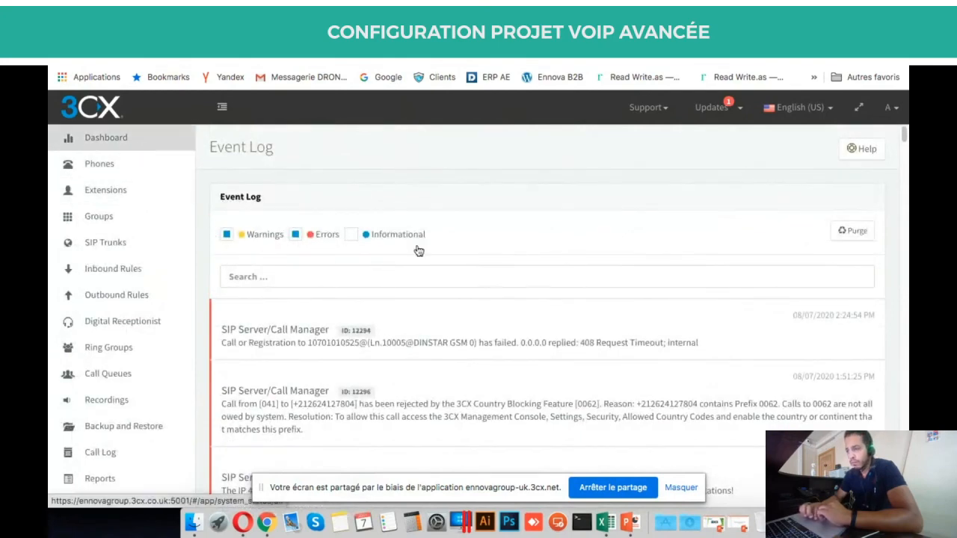
scroll(641, 370, down, 5)
scroll(642, 370, down, 2)
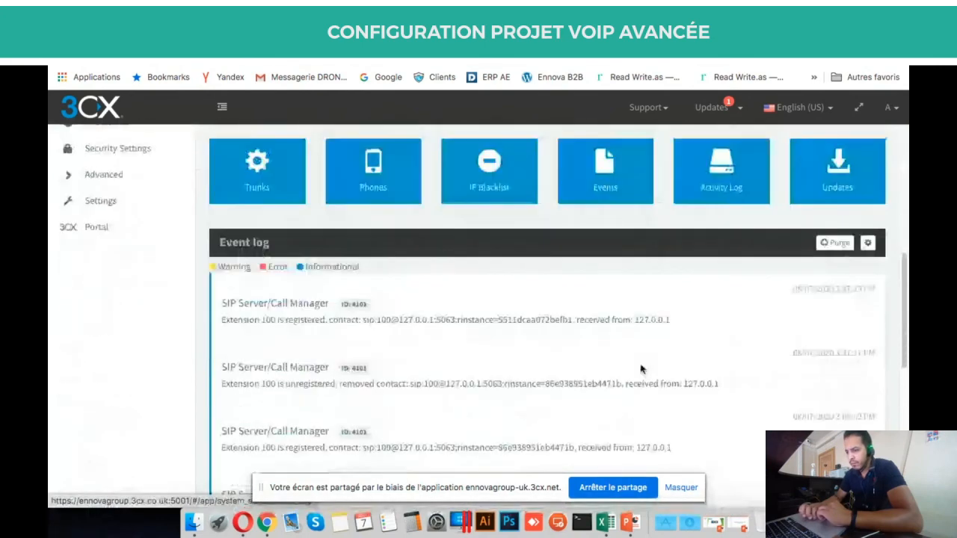
scroll(640, 363, up, 7)
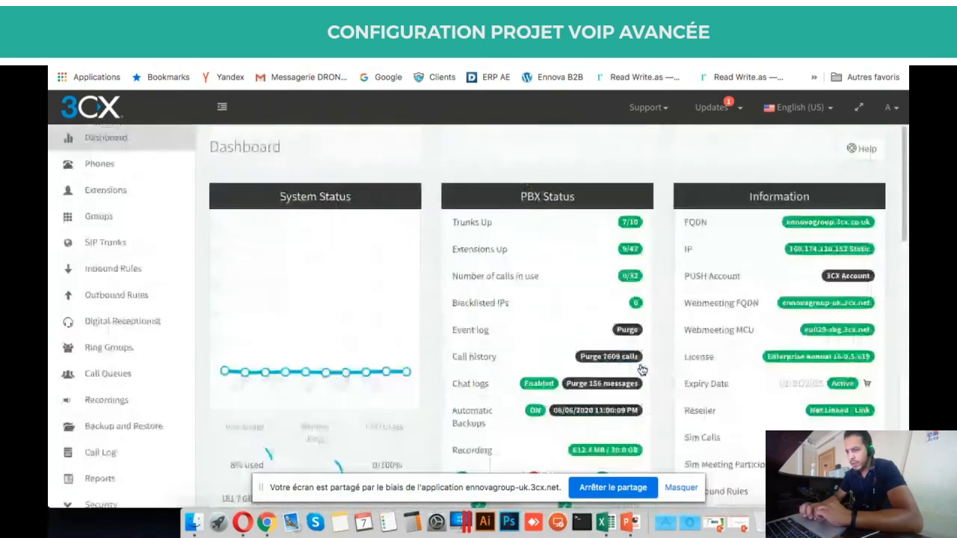
scroll(511, 319, down, 3)
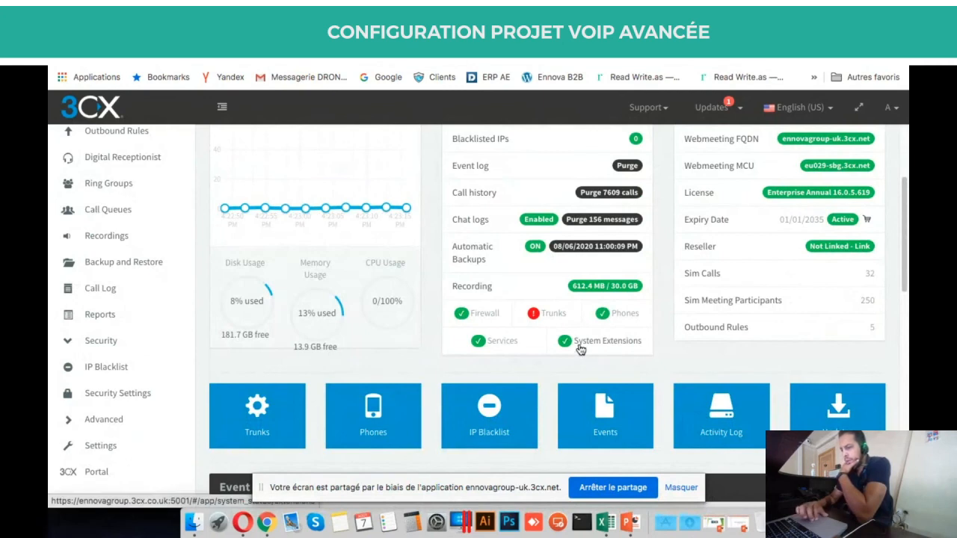
scroll(580, 349, up, 2)
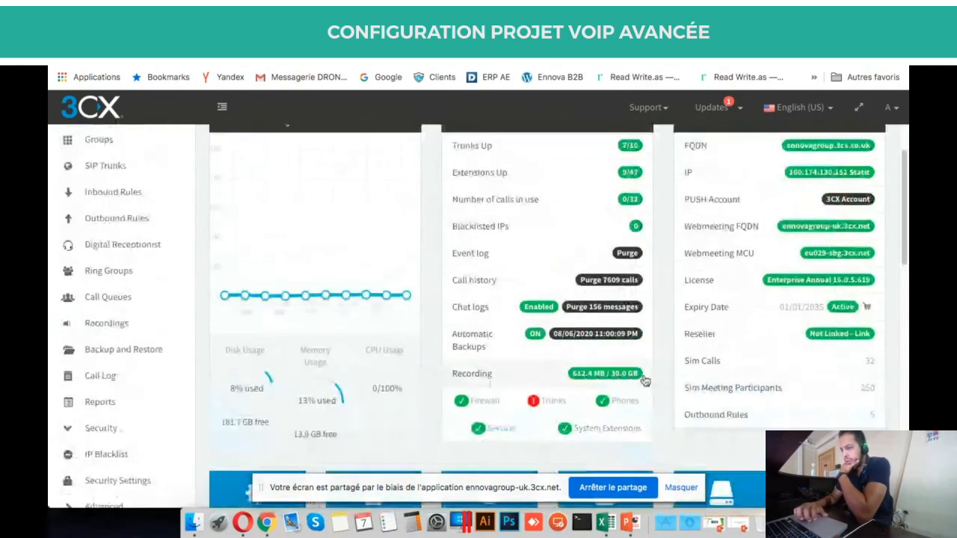
scroll(681, 389, down, 1)
scroll(514, 313, up, 3)
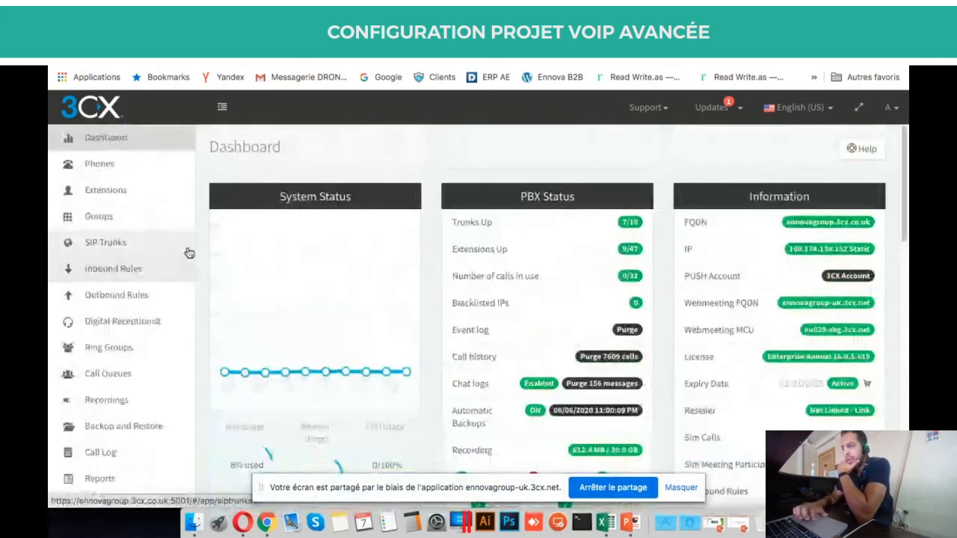
click(652, 31)
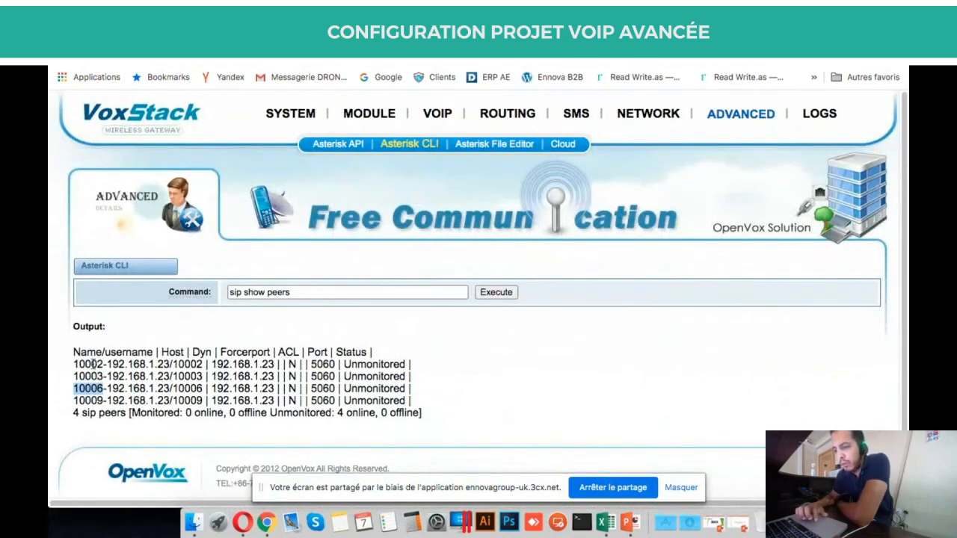
Select the full 10002 peer line in the sip show peers output.
triple_click(93, 364)
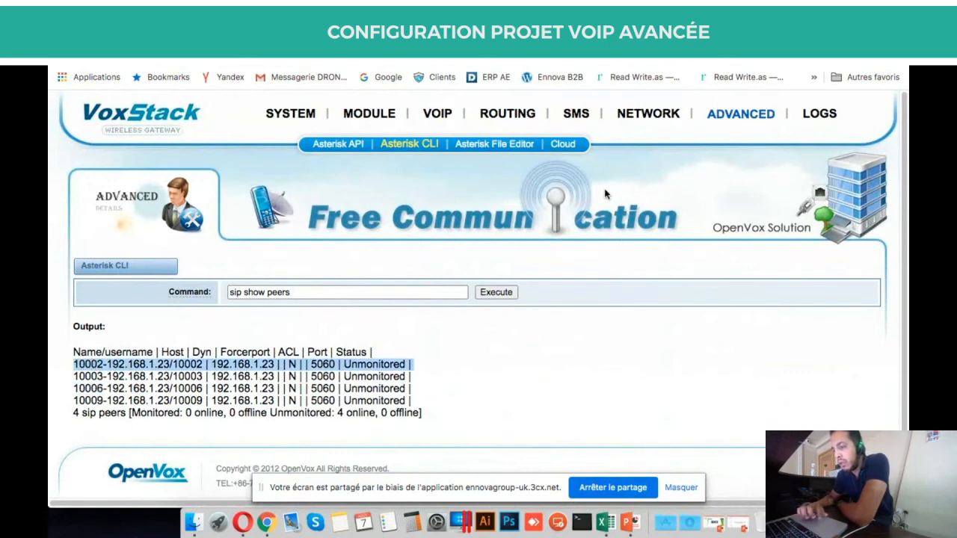
mouse_move(652, 134)
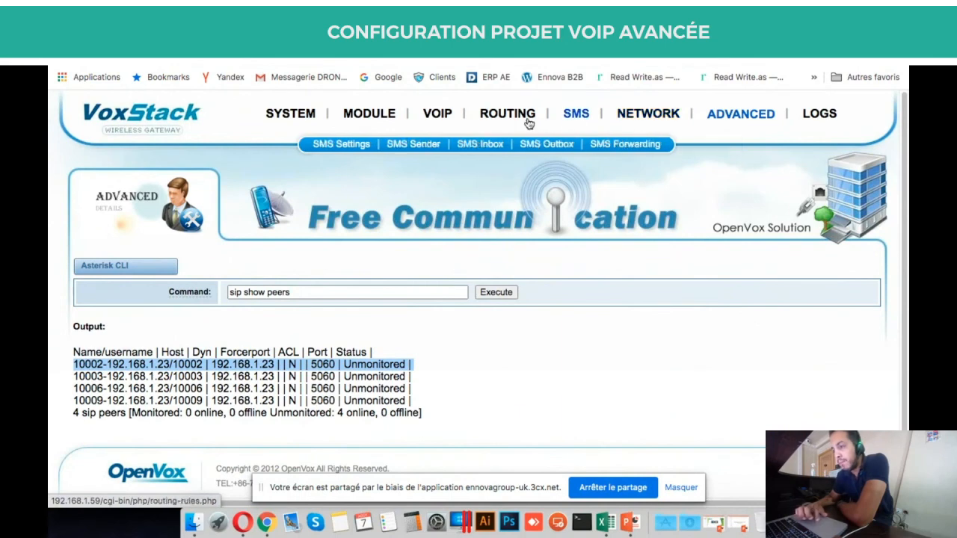
mouse_move(752, 113)
mouse_move(827, 120)
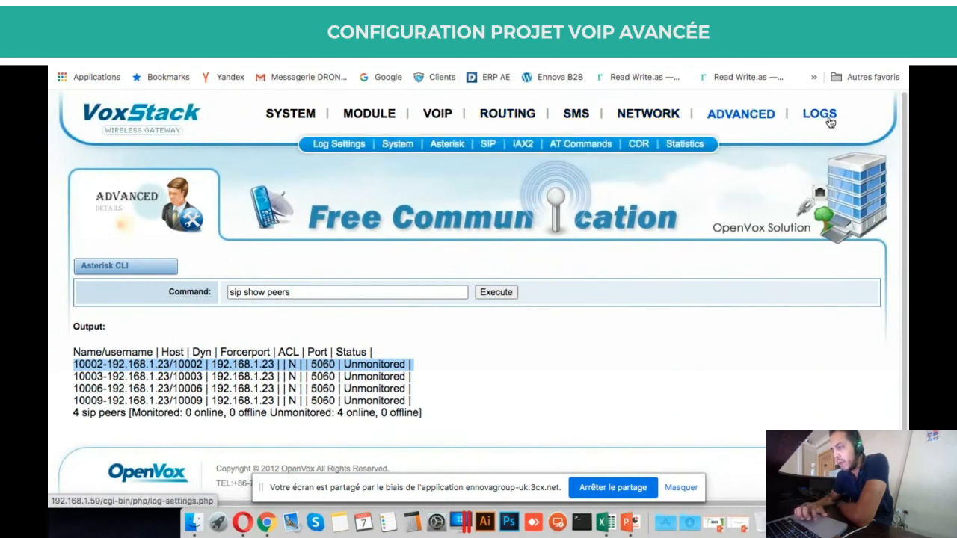
Read the SIP logs for 200 OK replies to the 10002 and 10003 REGISTER requests.
click(487, 148)
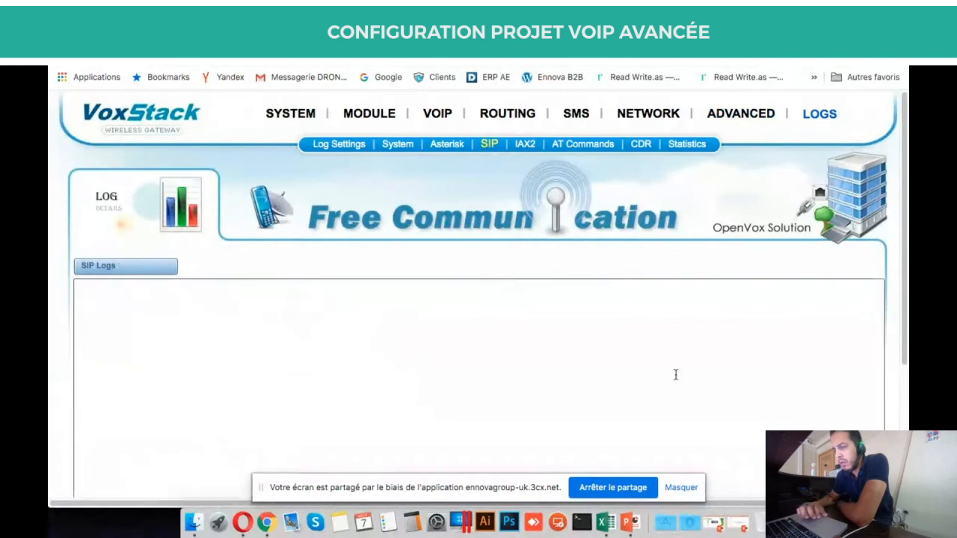
scroll(894, 242, down, 2)
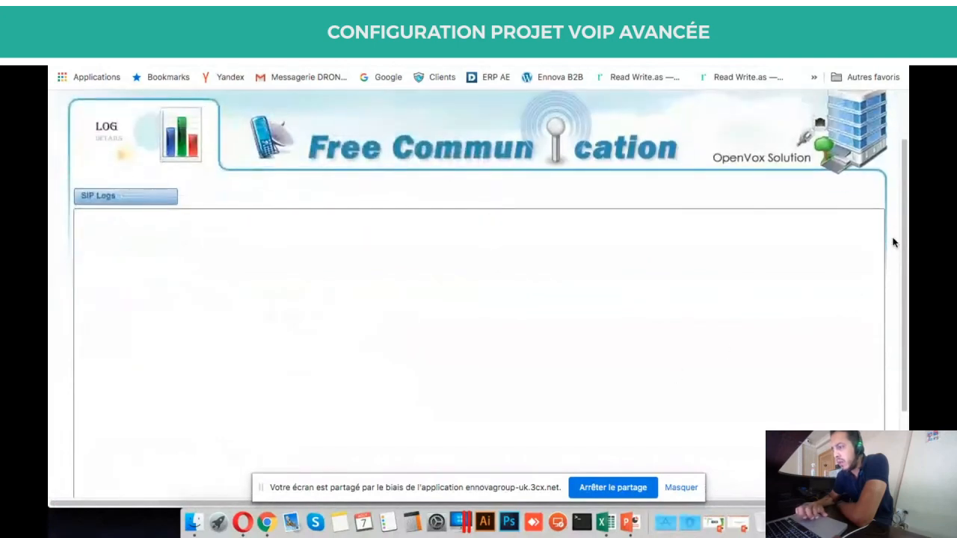
scroll(894, 242, up, 2)
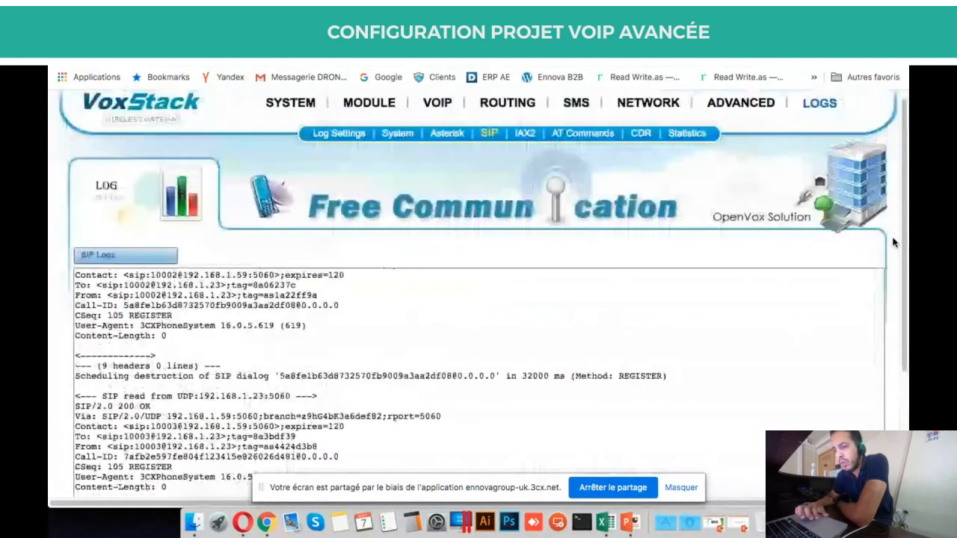
scroll(894, 242, down, 3)
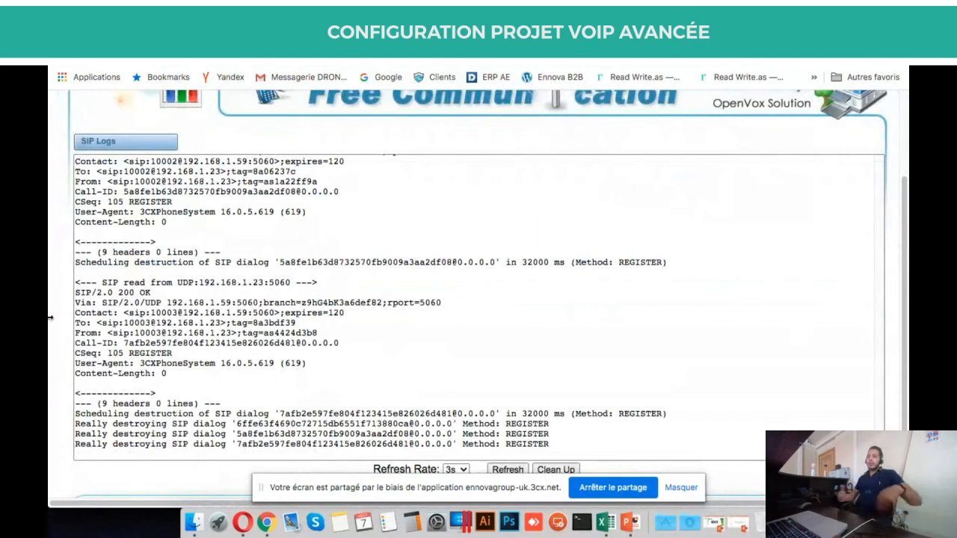
scroll(244, 319, up, 2)
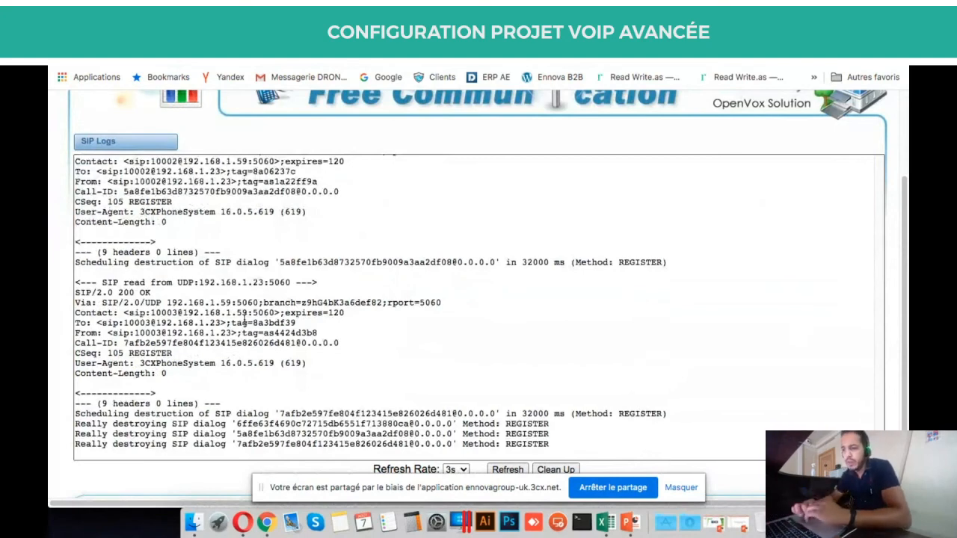
scroll(244, 321, up, 3)
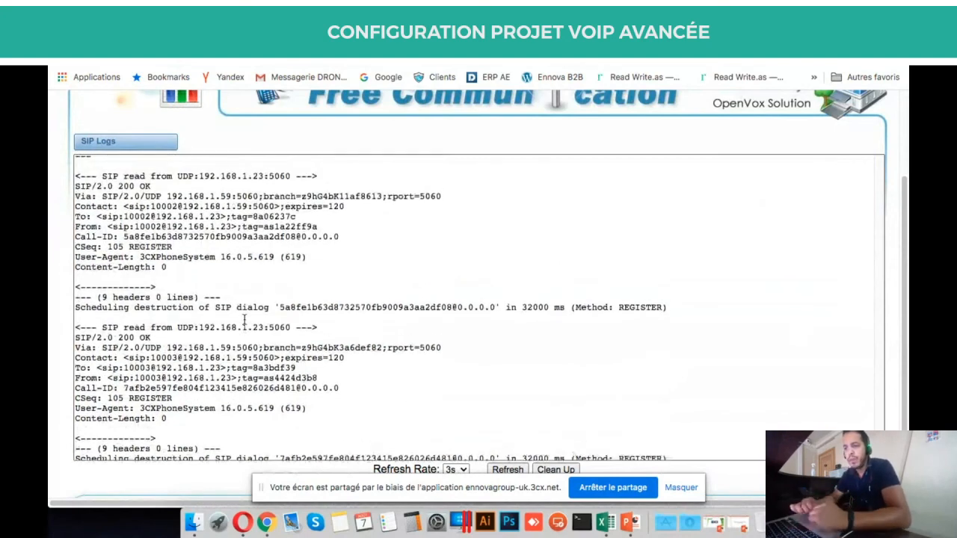
scroll(245, 320, up, 2)
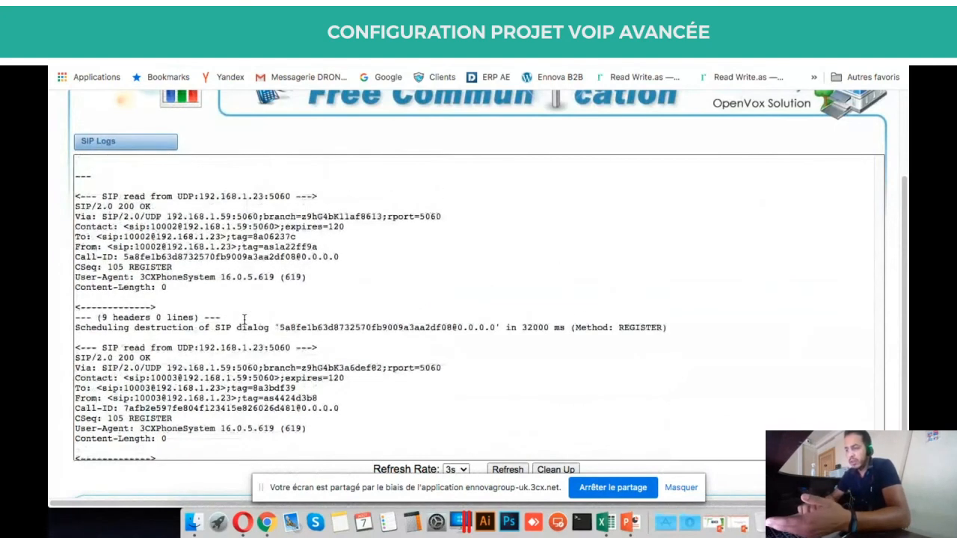
scroll(568, 247, up, 3)
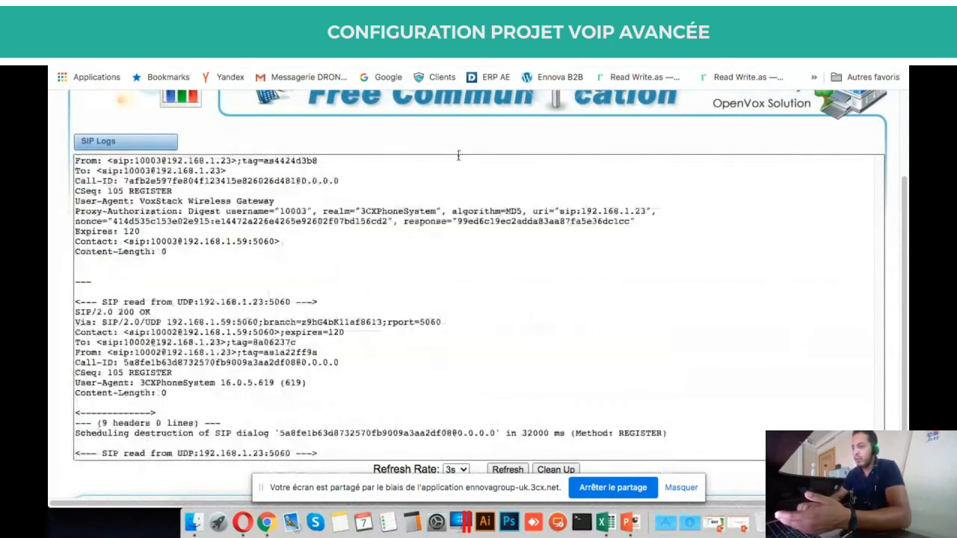
scroll(895, 175, up, 2)
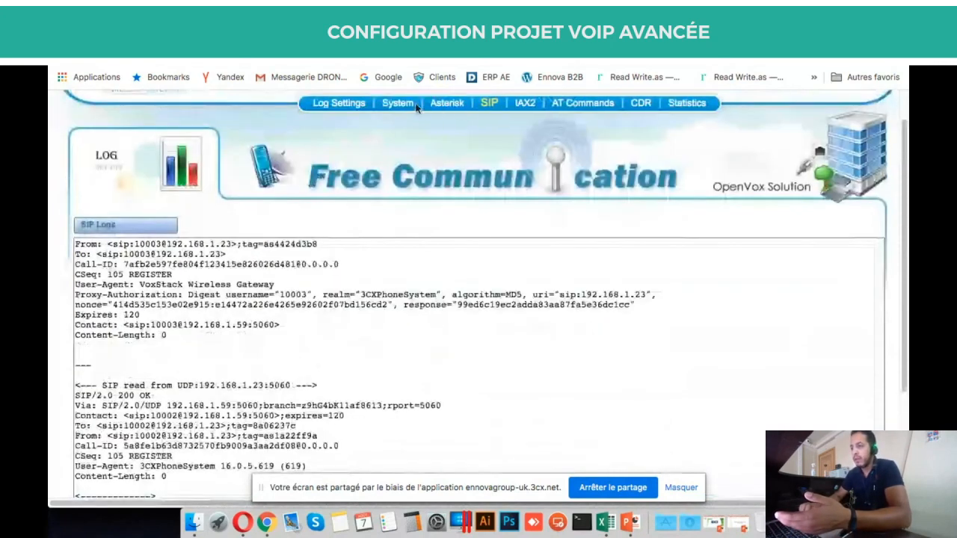
click(449, 105)
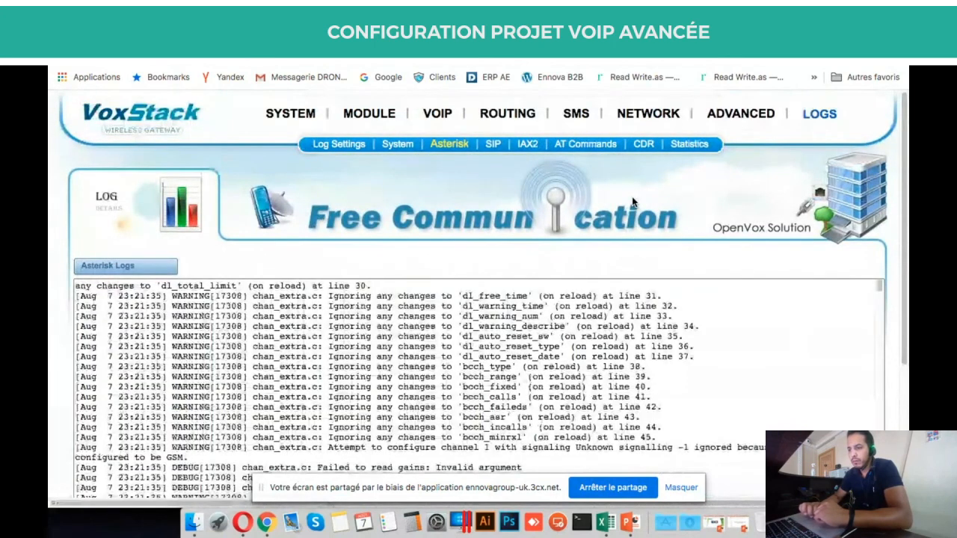
Scroll up the Asterisk Logs to the 'Registration successful' entries for 10002 and 10003 with 192.168.1.23.
scroll(511, 289, down, 5)
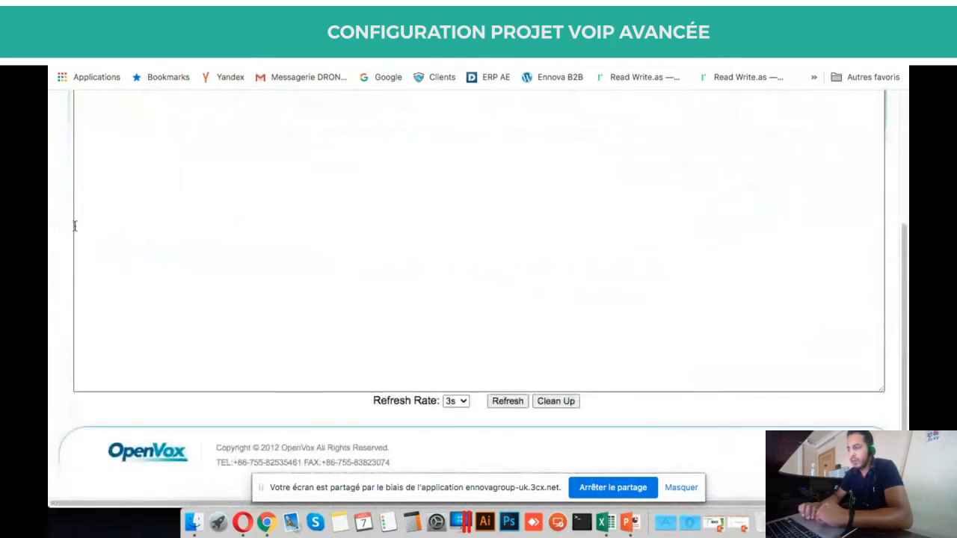
scroll(75, 226, up, 2)
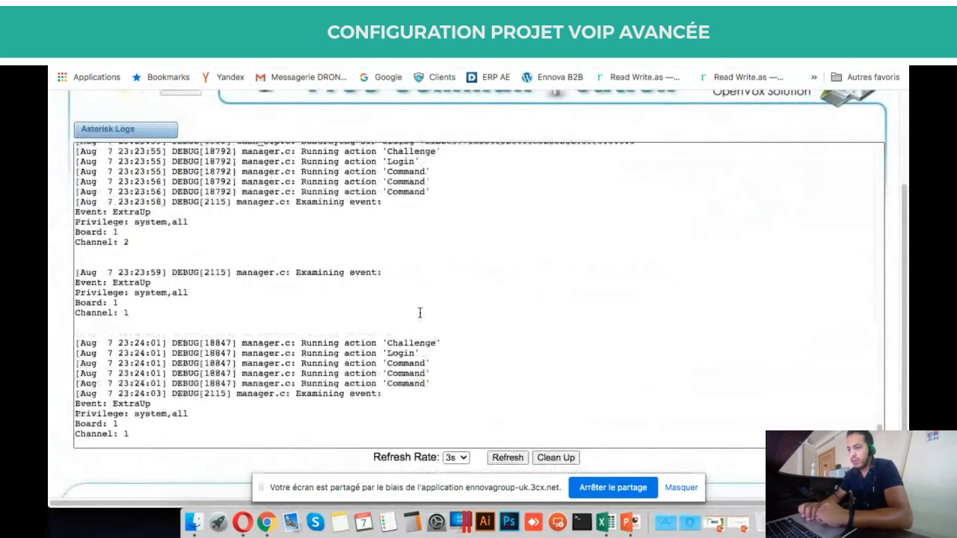
scroll(420, 313, up, 2)
scroll(419, 313, up, 7)
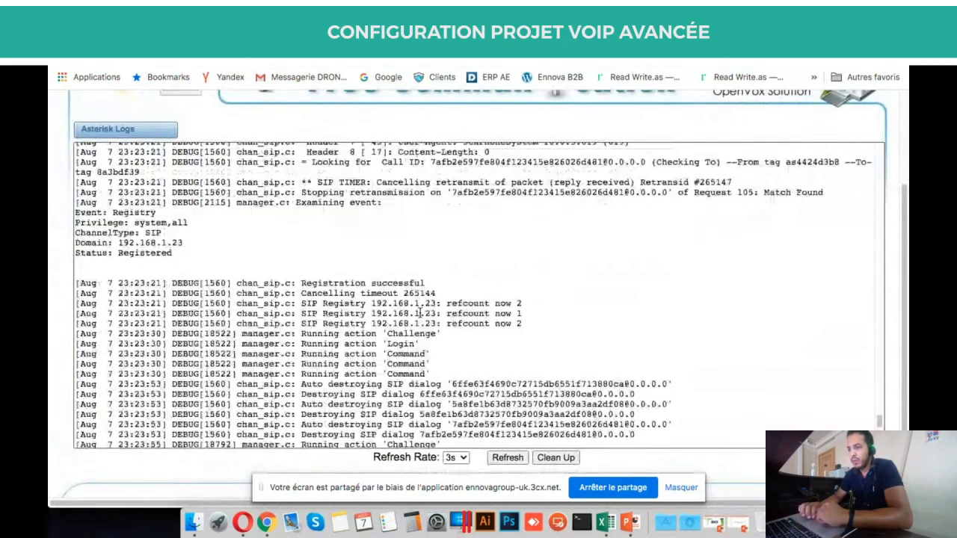
scroll(419, 312, up, 4)
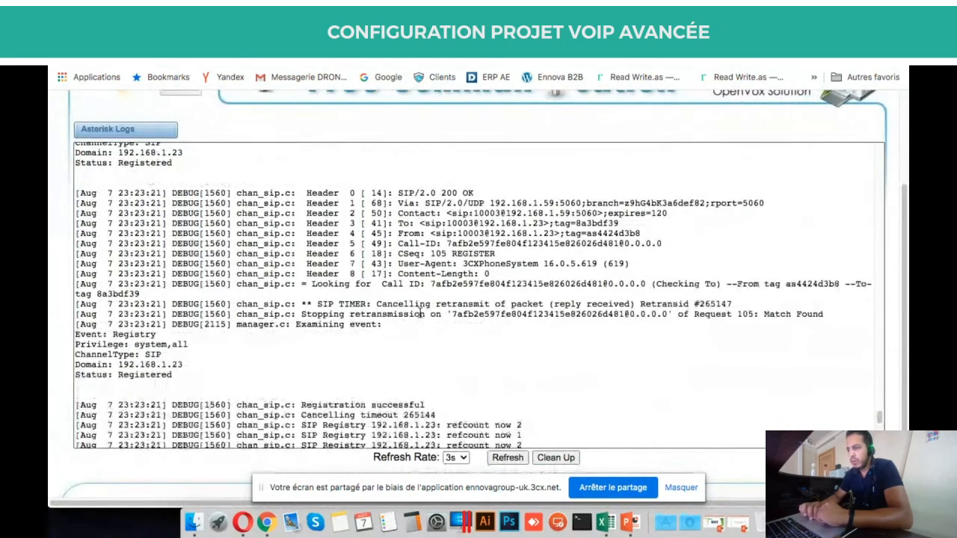
scroll(421, 312, up, 2)
scroll(420, 312, up, 8)
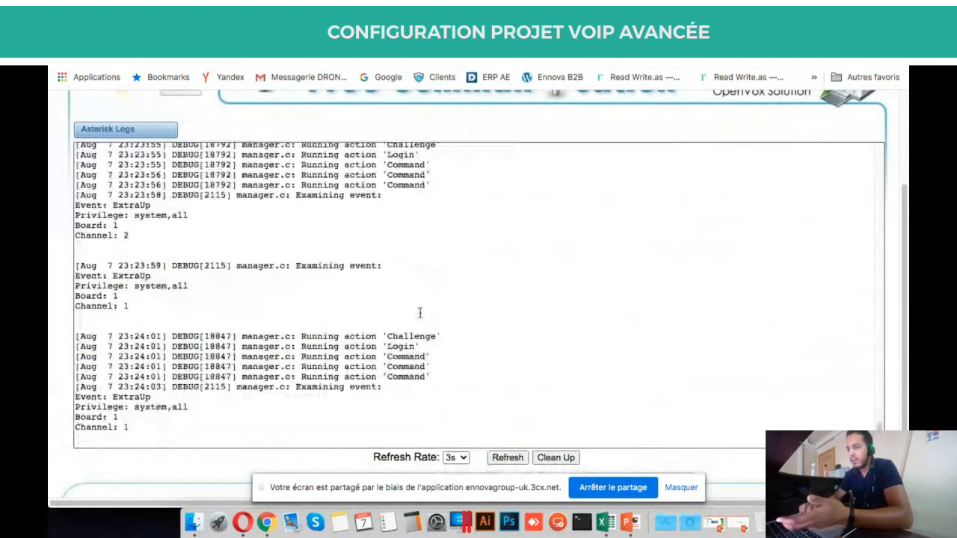
scroll(420, 313, up, 6)
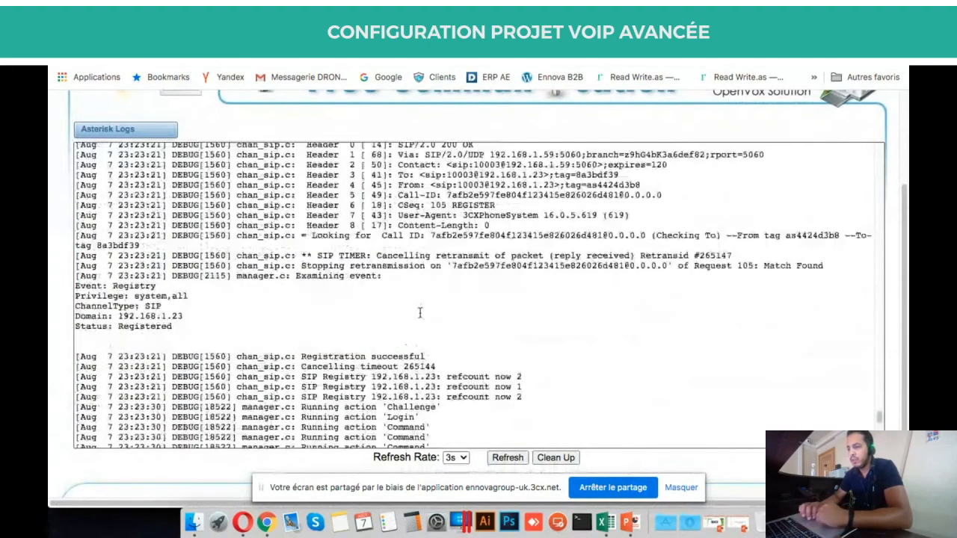
scroll(420, 313, up, 2)
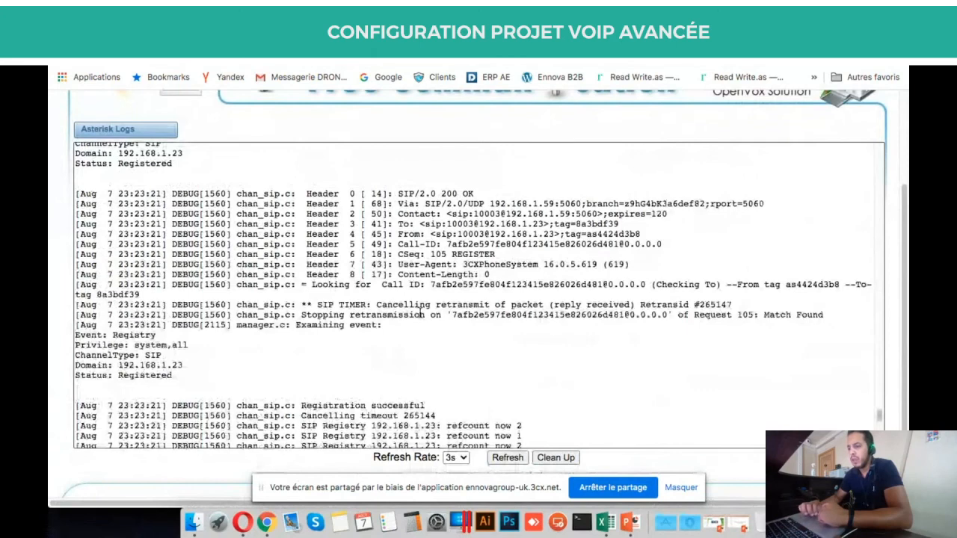
scroll(419, 312, up, 3)
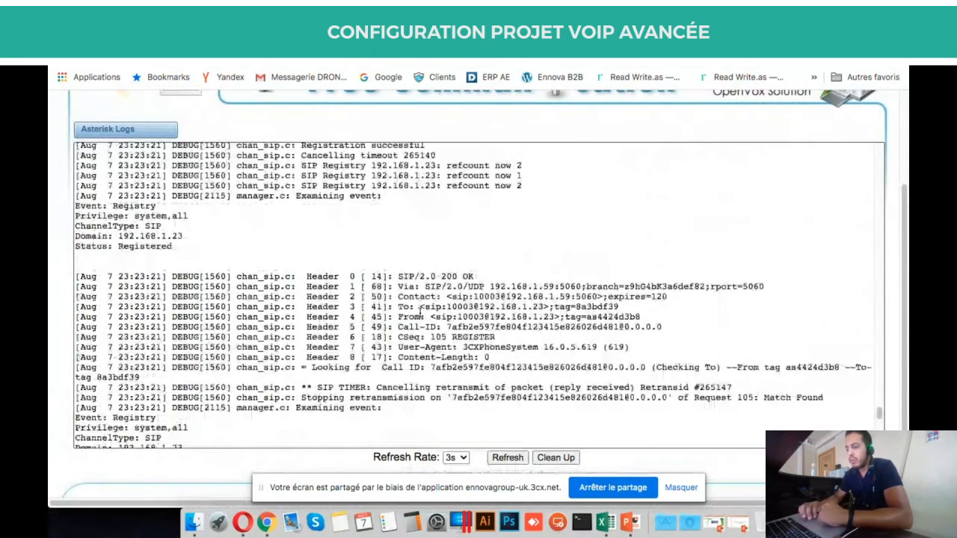
scroll(419, 311, up, 6)
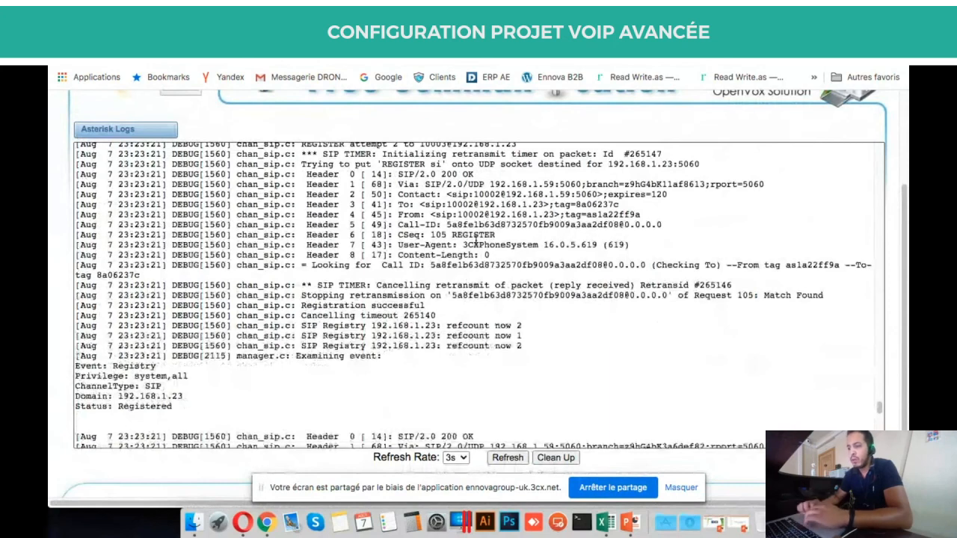
scroll(476, 242, up, 1)
scroll(476, 242, up, 2)
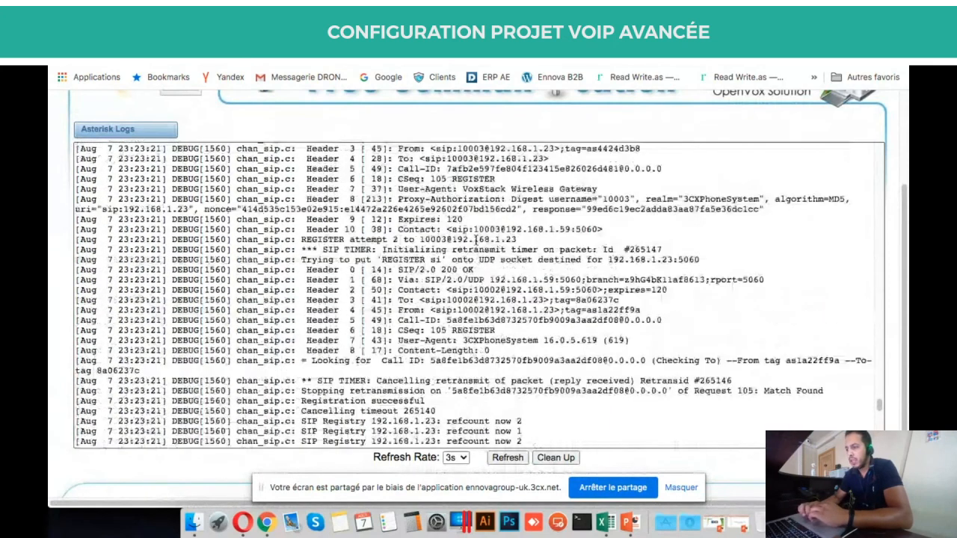
scroll(476, 242, up, 3)
scroll(475, 240, up, 2)
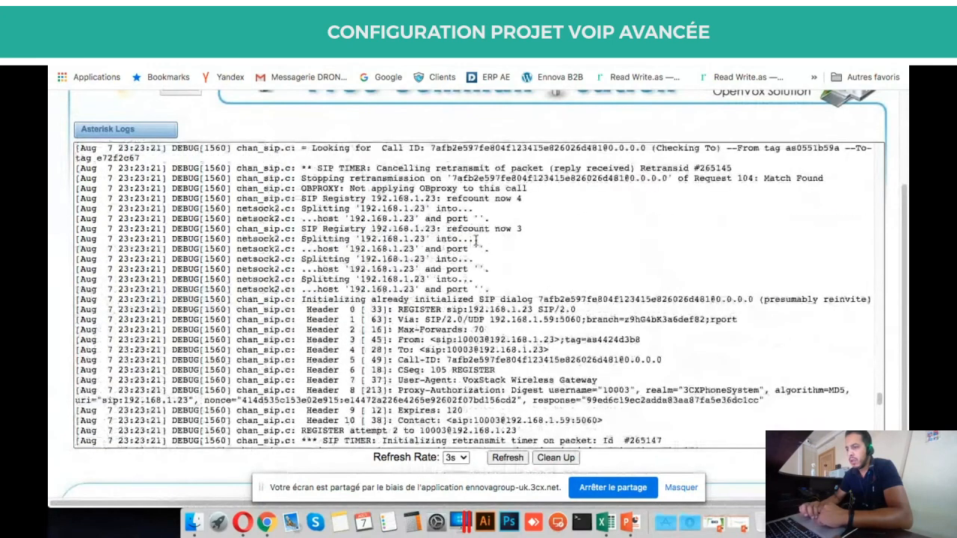
scroll(476, 240, up, 1)
On the 3CX dashboard, check the 7/10 trunks-up status and scan the Event log.
click(553, 37)
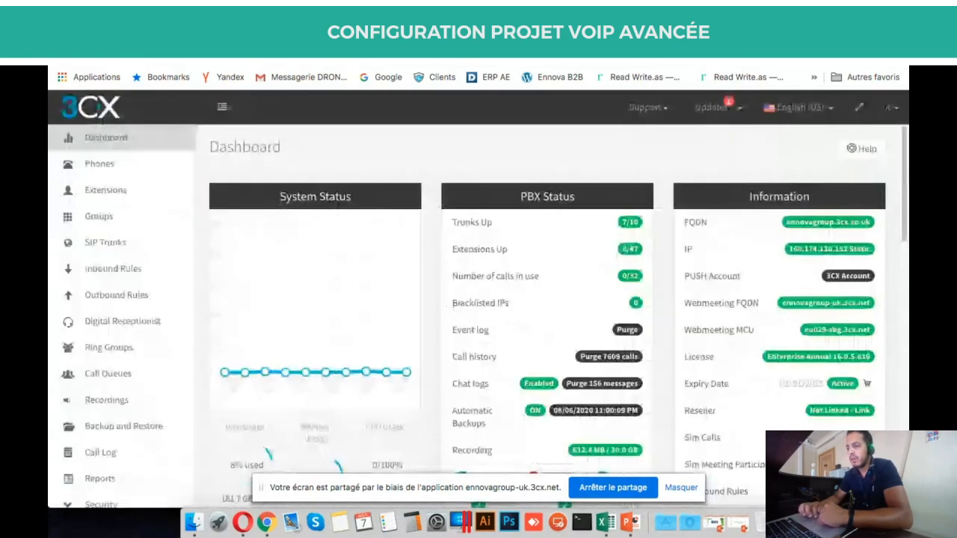
scroll(436, 393, down, 4)
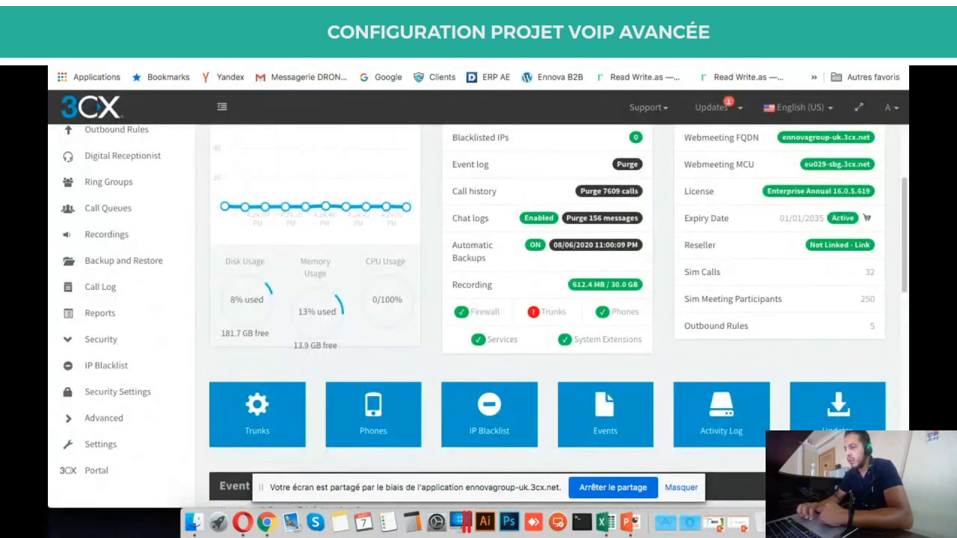
scroll(680, 352, down, 3)
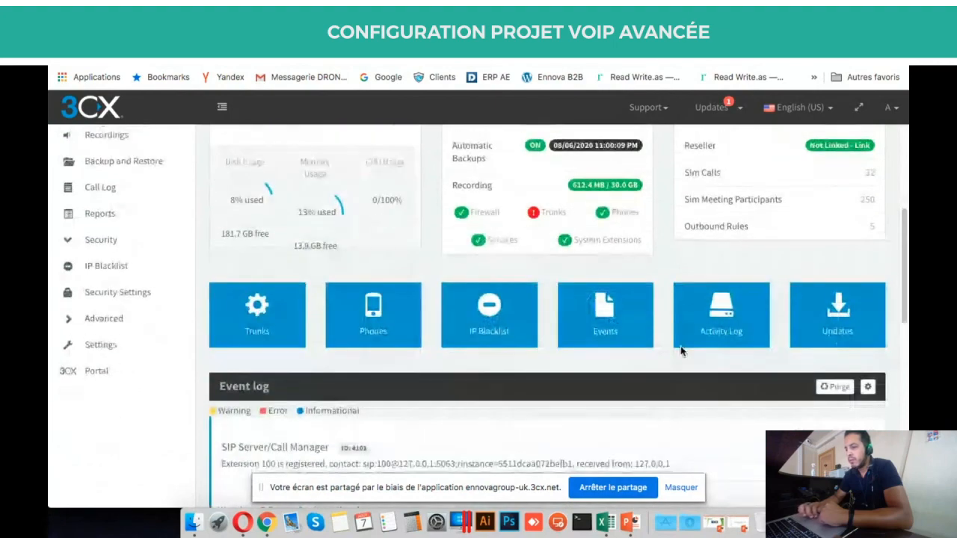
scroll(679, 348, down, 3)
scroll(572, 298, up, 2)
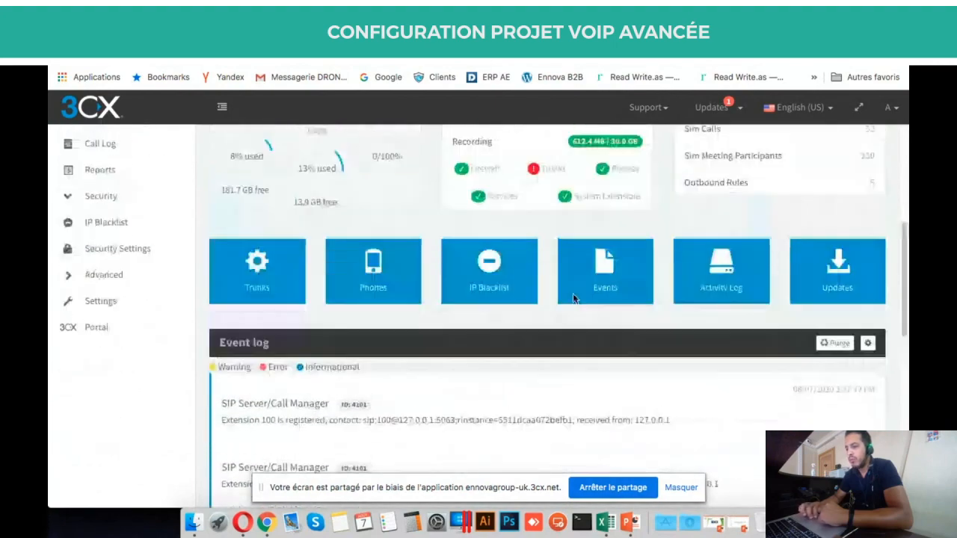
scroll(573, 299, up, 5)
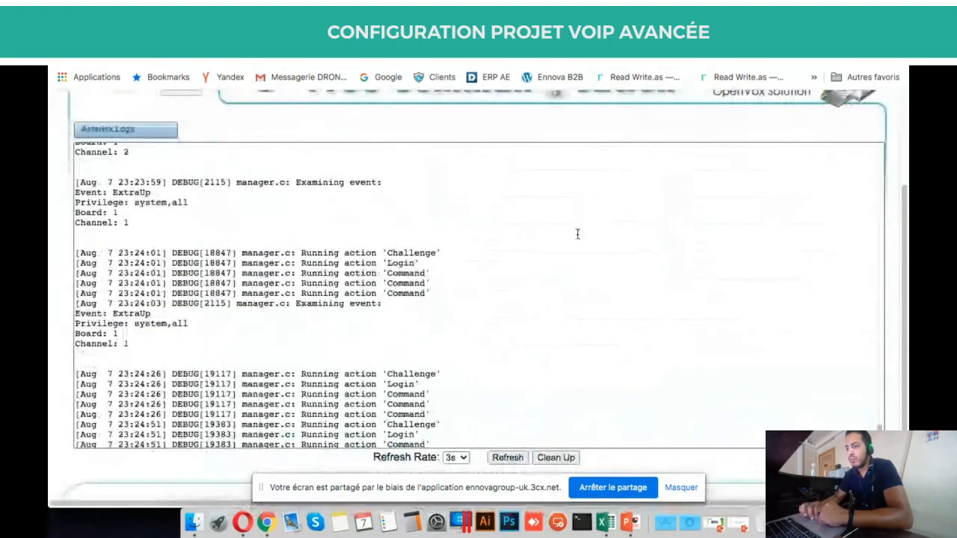
Confirm the 23:25:07 log entries show 10003 registered with 192.168.1.23, then return to the 3CX dashboard.
scroll(578, 234, up, 3)
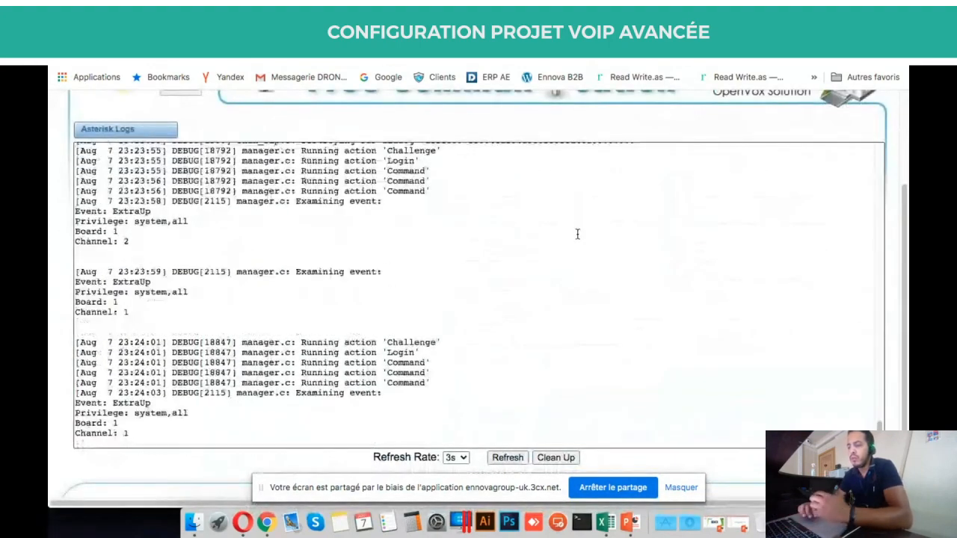
scroll(577, 234, up, 3)
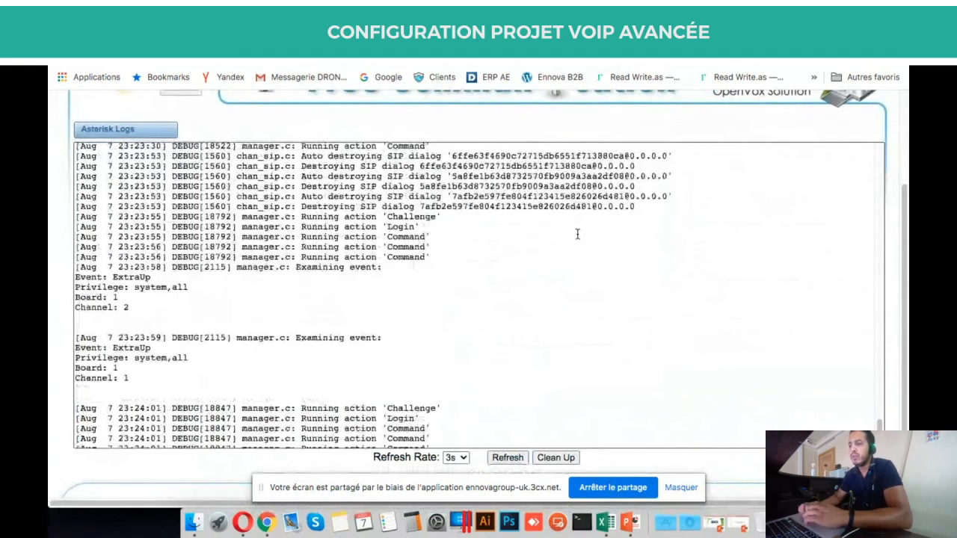
scroll(577, 234, up, 5)
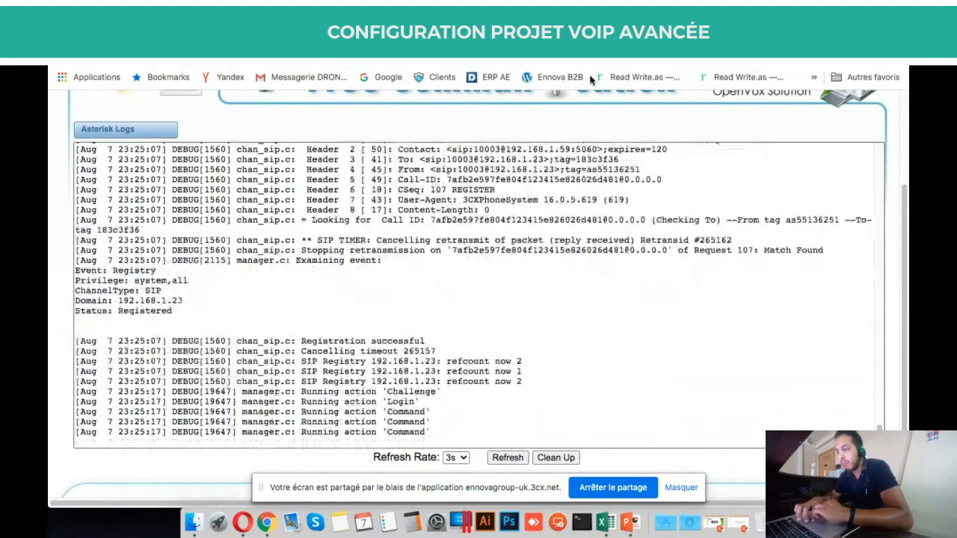
click(587, 34)
scroll(569, 196, up, 3)
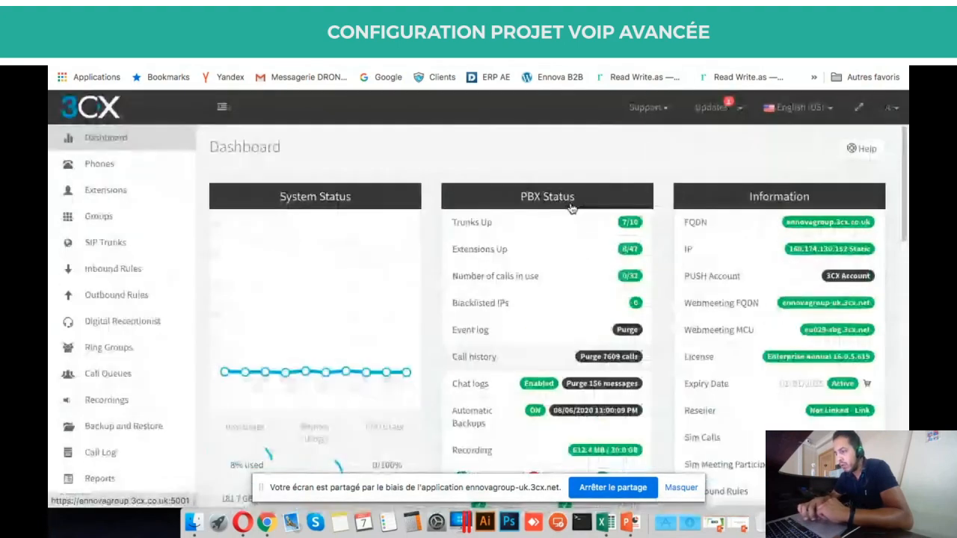
click(523, 33)
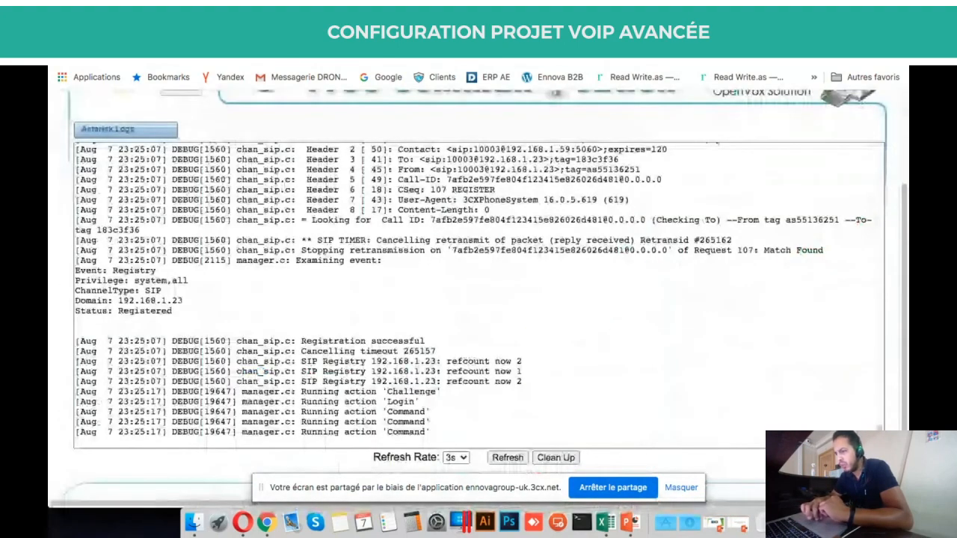
scroll(546, 252, up, 5)
scroll(546, 252, up, 1)
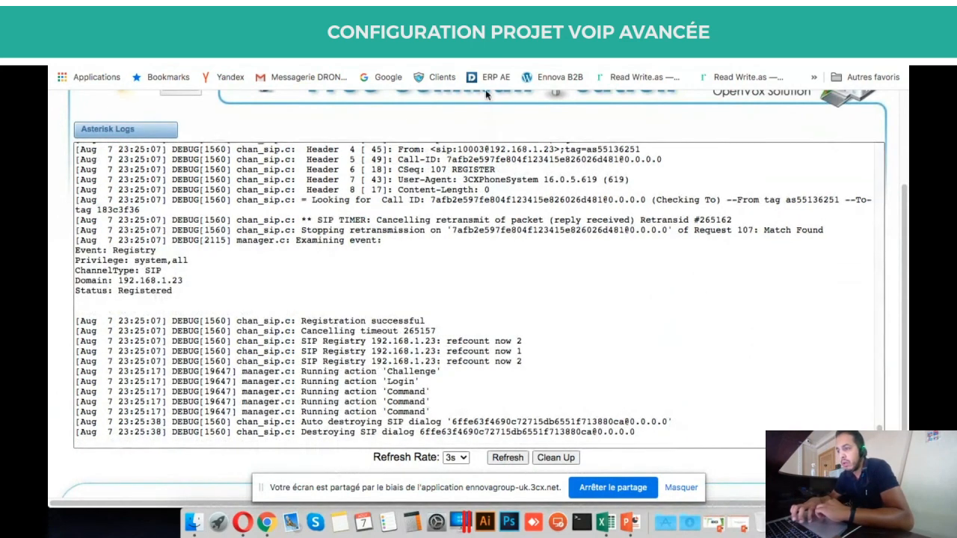
key(ctrl+Tab)
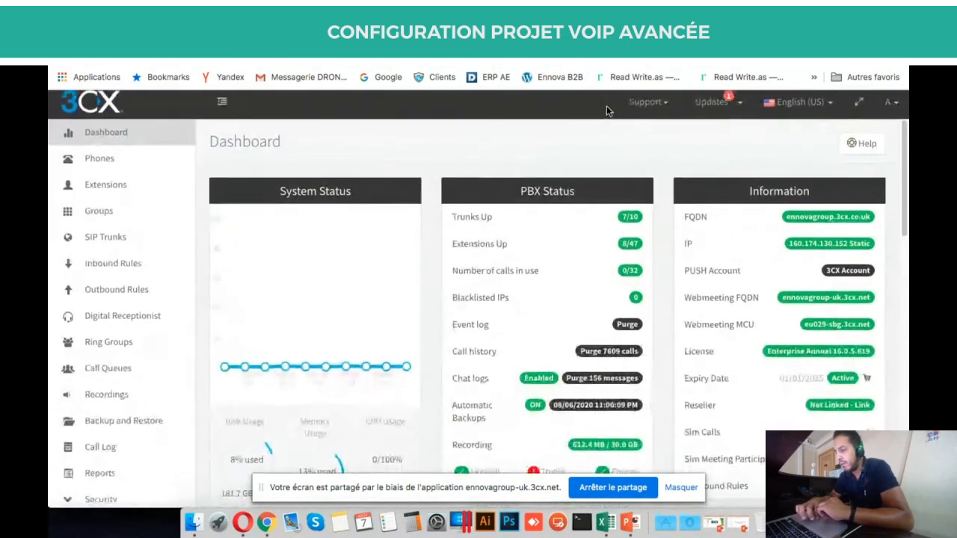
Scan the 3CX dashboard tiles and Event log, then return to the still-presenting web meeting.
scroll(665, 240, down, 5)
scroll(666, 241, down, 2)
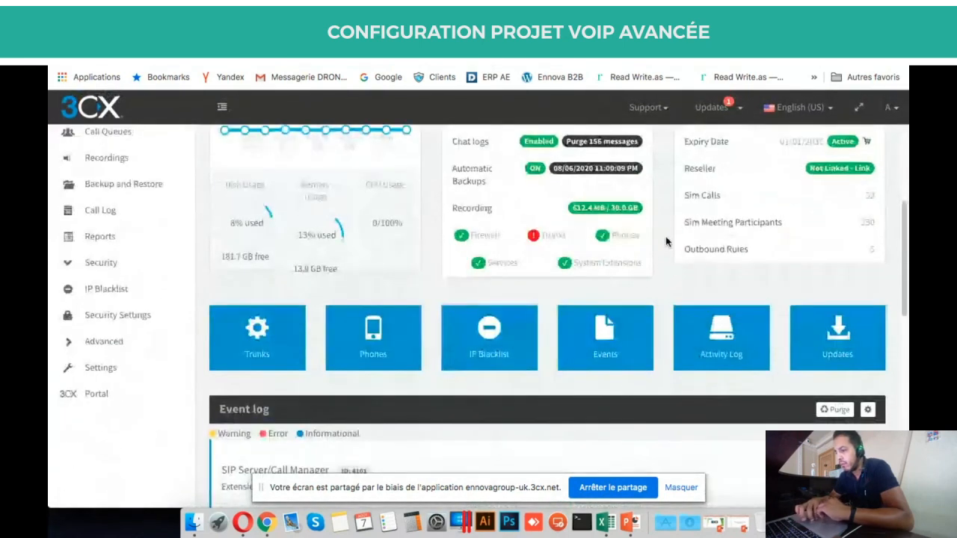
click(359, 35)
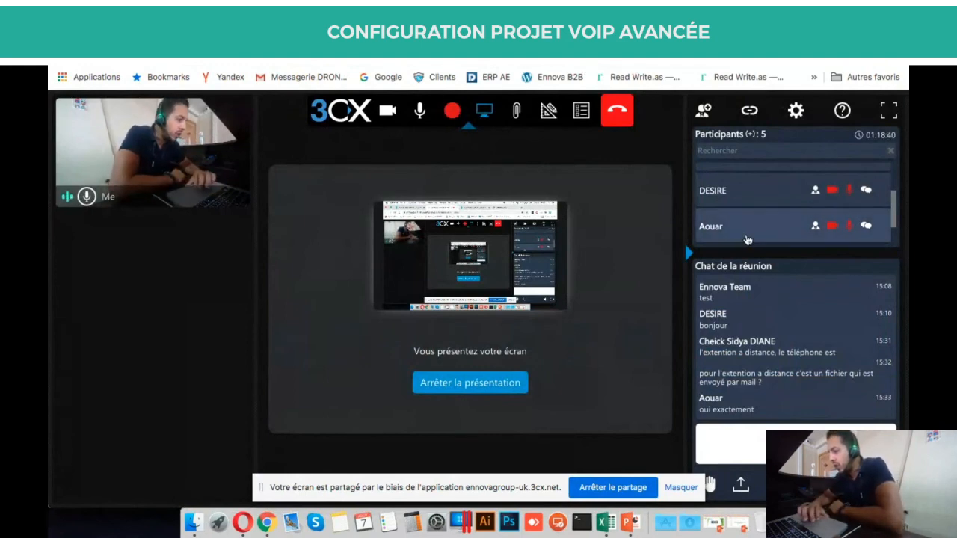
scroll(736, 237, down, 1)
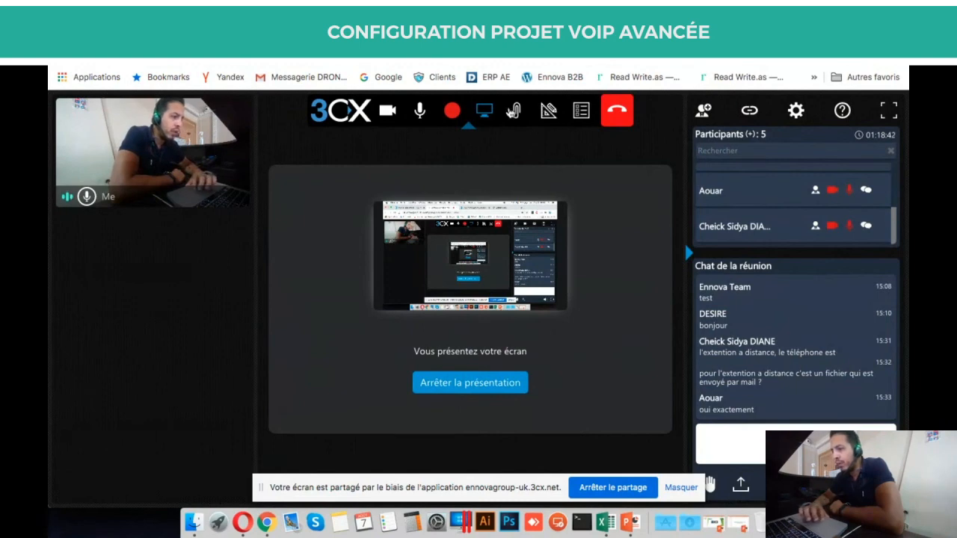